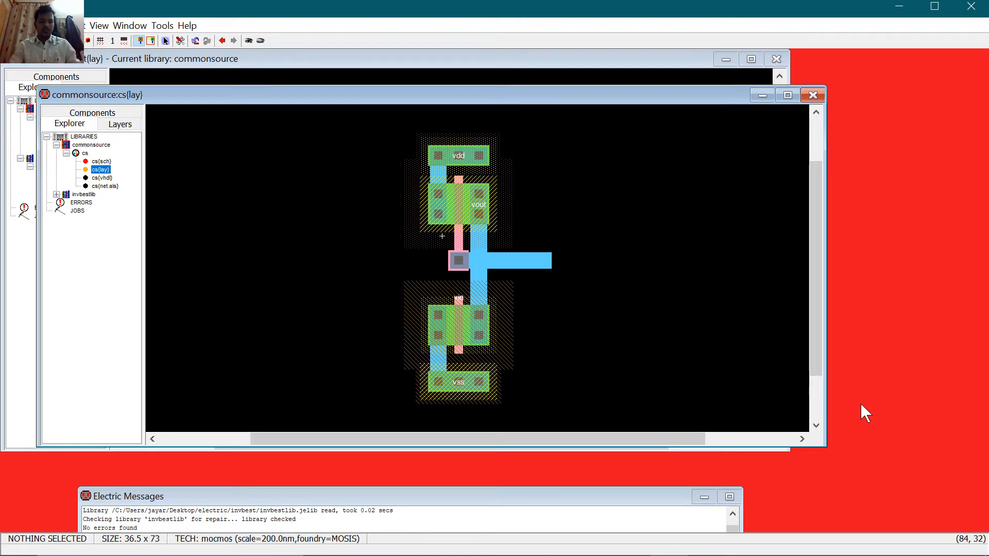
Step: Open a new File Explorer window over the Electric cs{lay} layout
{"action": "key", "text": "super+e"}
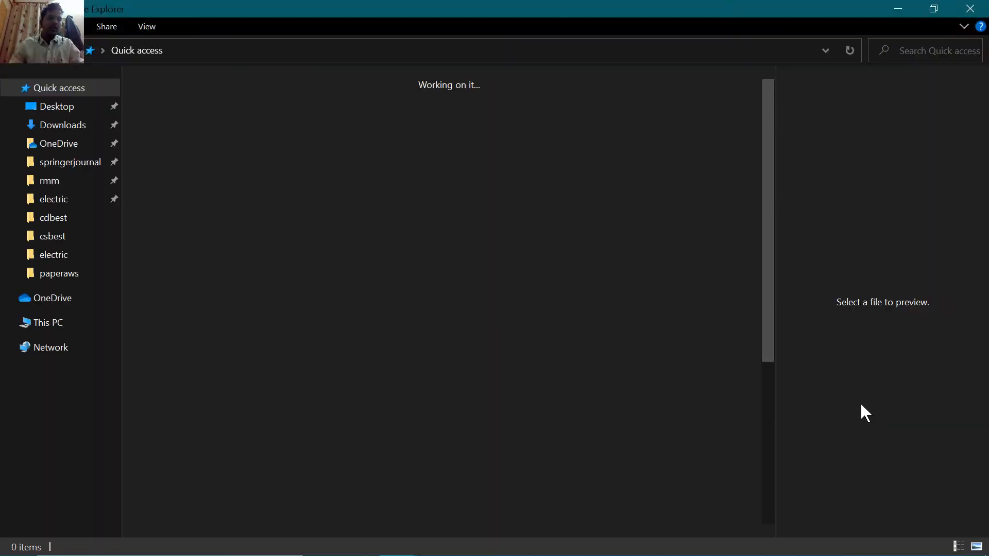
Step: Browse This PC > OS (C:) > electric and confirm the C:\electric path
{"action": "left_click", "coordinate": [47, 323]}
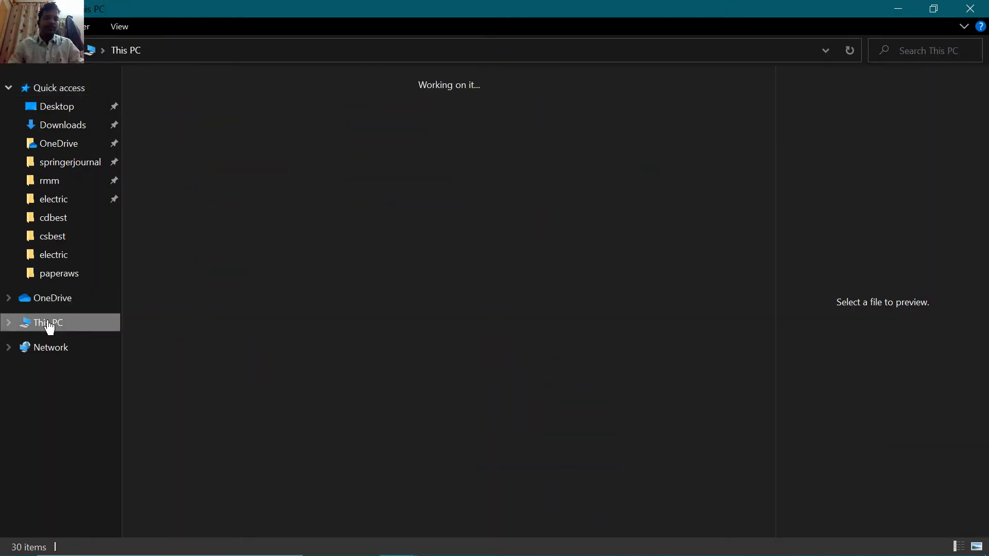
{"action": "double_click", "coordinate": [266, 258]}
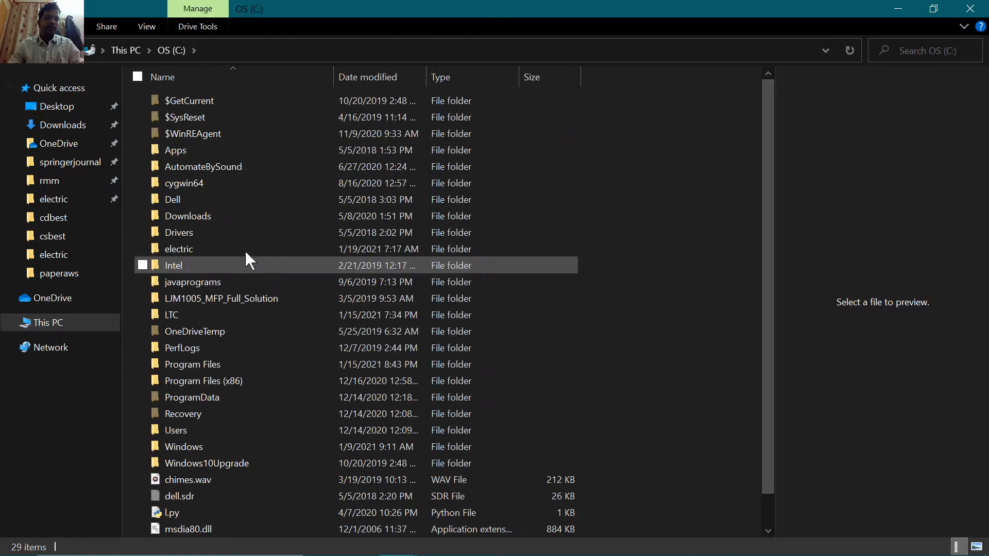
{"action": "scroll", "coordinate": [329, 395], "scroll_direction": "down", "scroll_amount": 1}
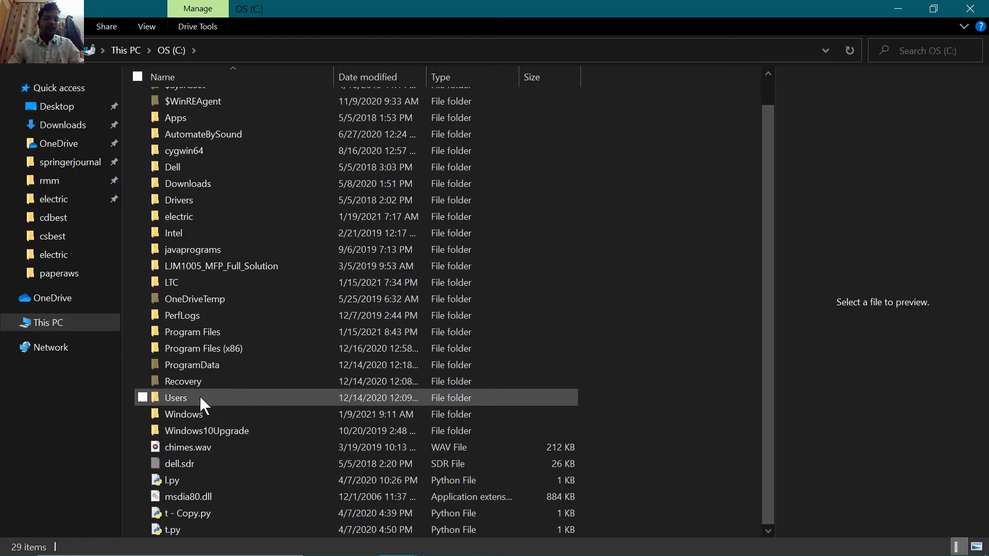
{"action": "double_click", "coordinate": [221, 218]}
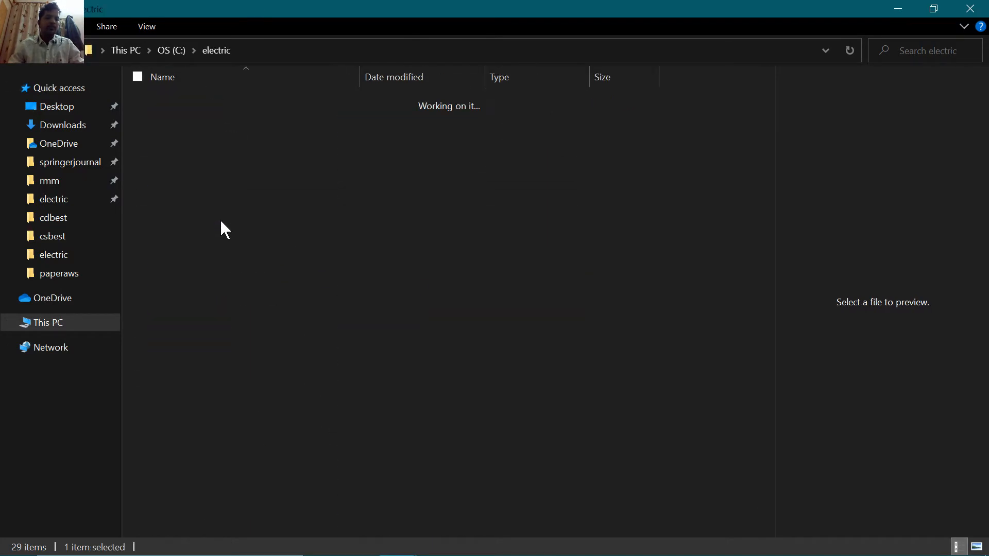
{"action": "left_click", "coordinate": [270, 48]}
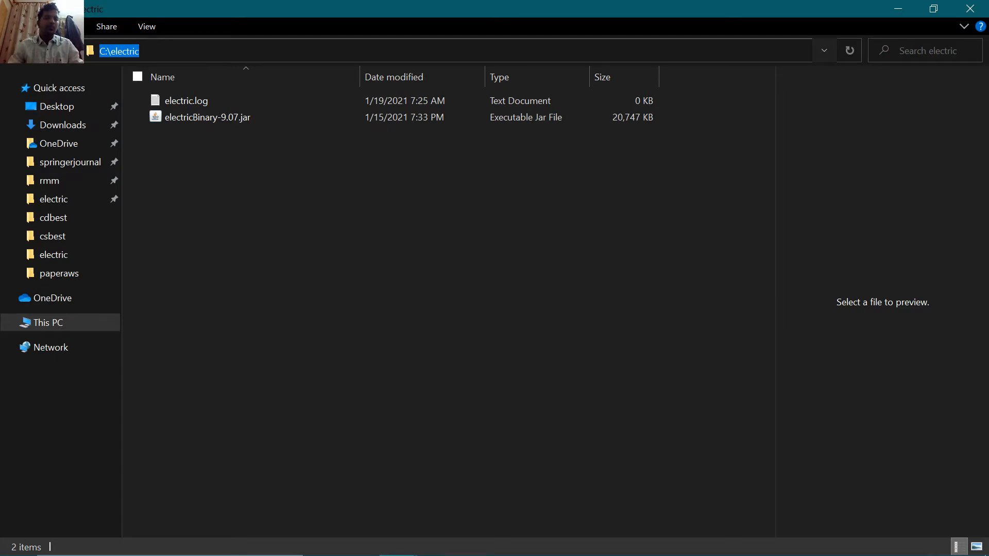
{"action": "left_click", "coordinate": [287, 216]}
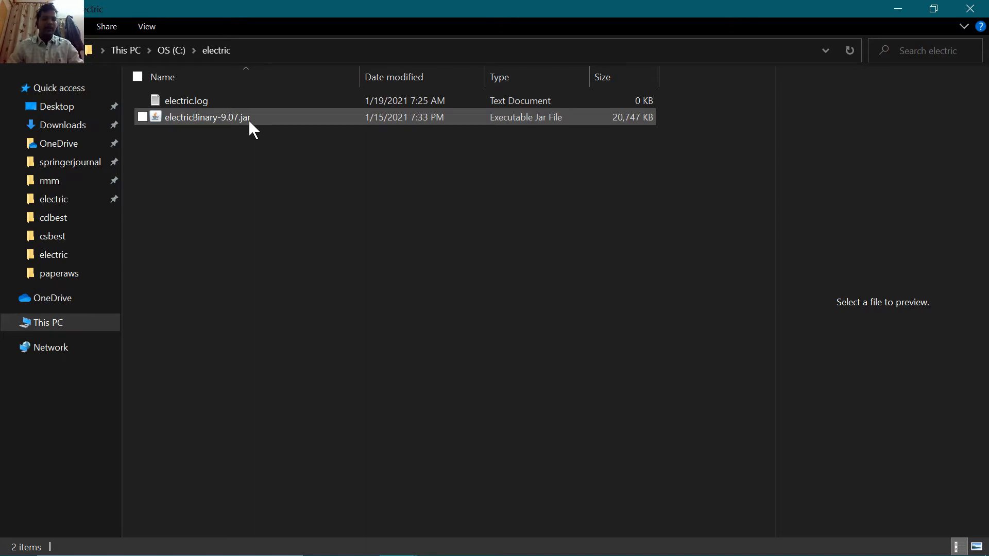
{"action": "key", "text": "super+s"}
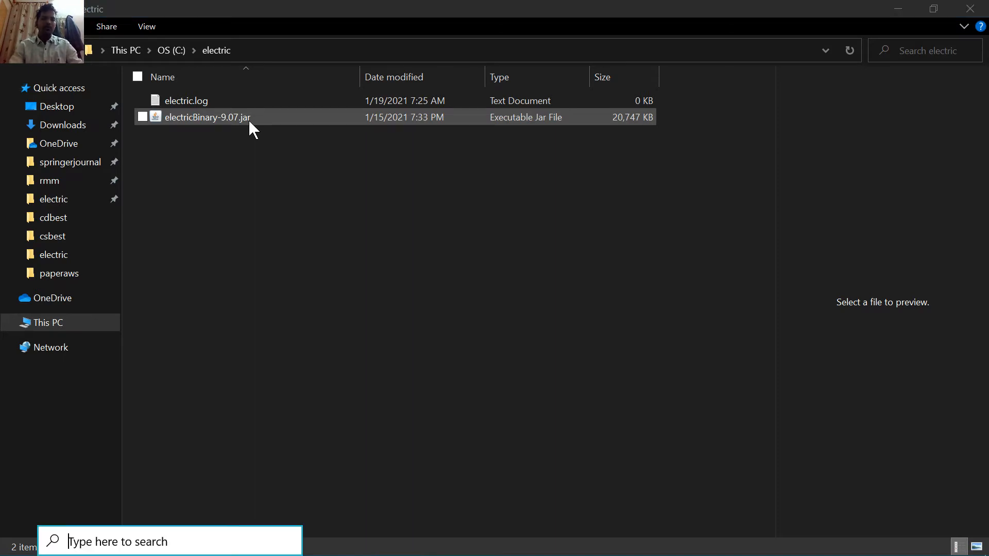
{"action": "key", "text": "super"}
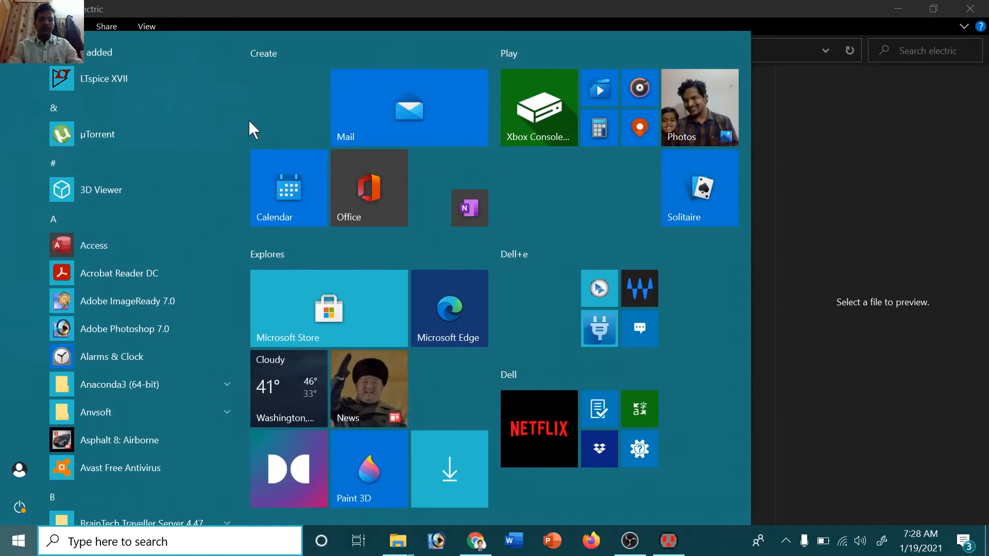
{"action": "type", "text": "progra"}
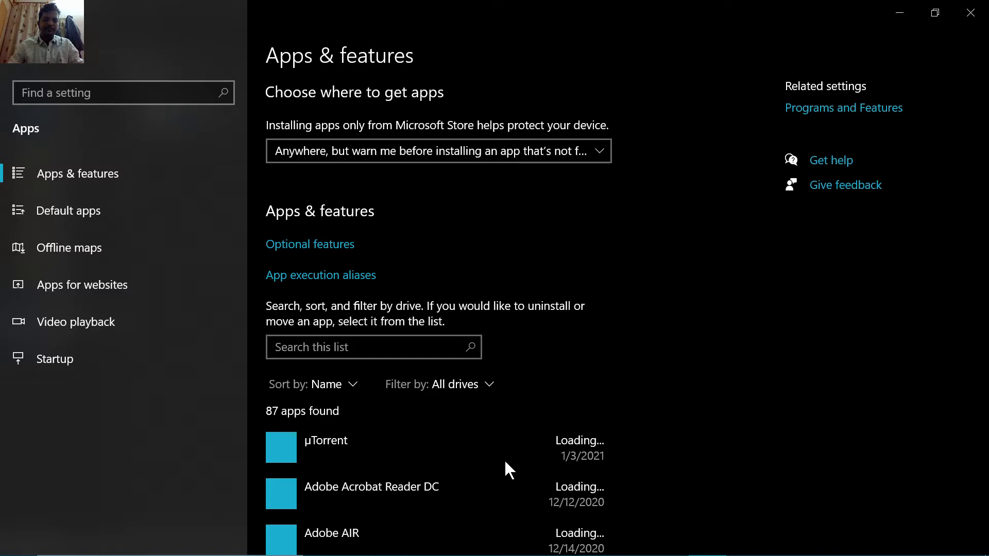
{"action": "scroll", "coordinate": [386, 350], "scroll_direction": "down", "scroll_amount": 20}
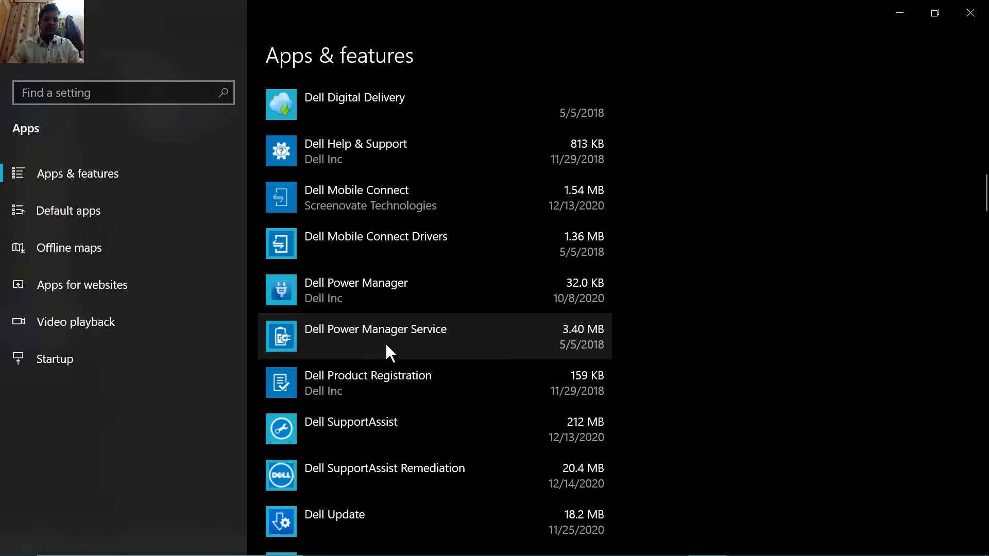
{"action": "scroll", "coordinate": [385, 342], "scroll_direction": "down", "scroll_amount": 10}
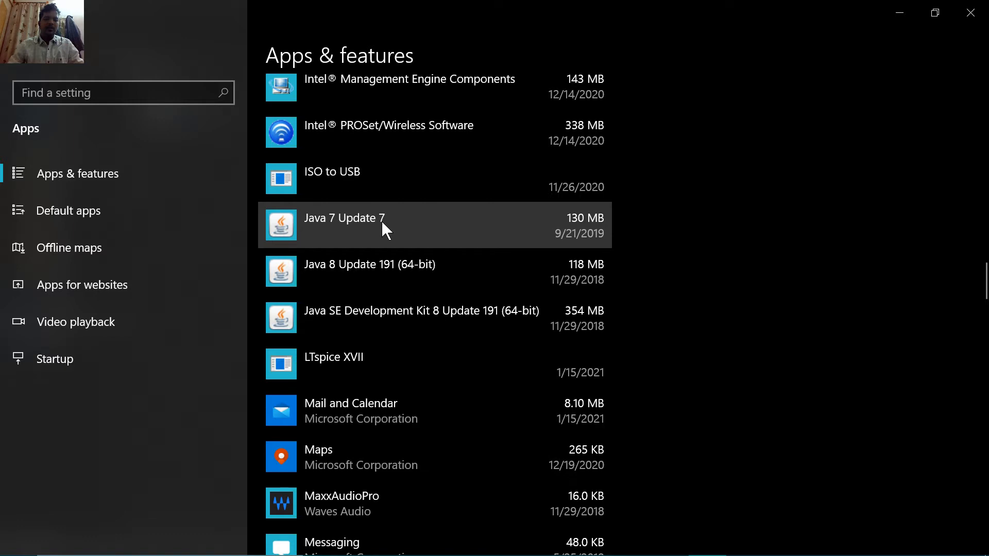
{"action": "left_click", "coordinate": [396, 316]}
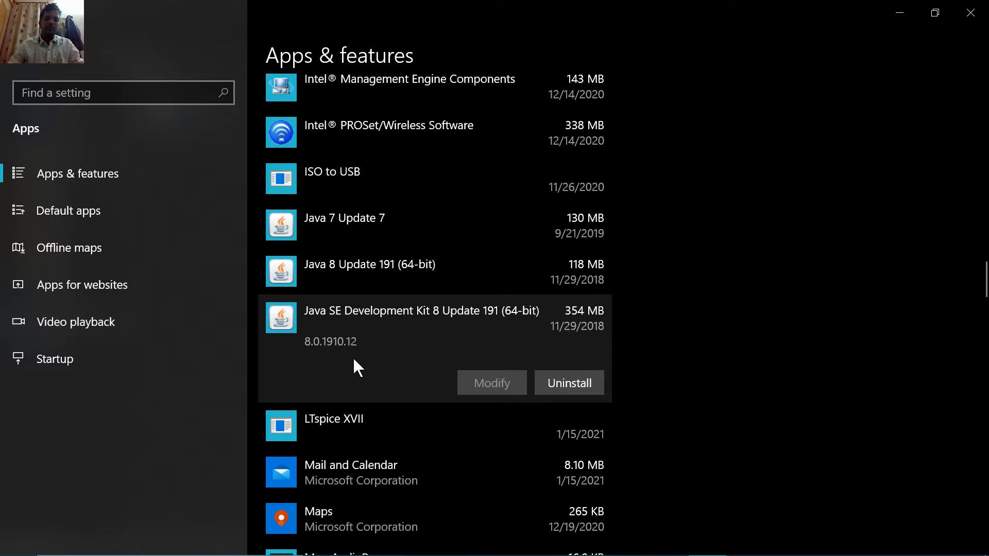
{"action": "left_click", "coordinate": [356, 424]}
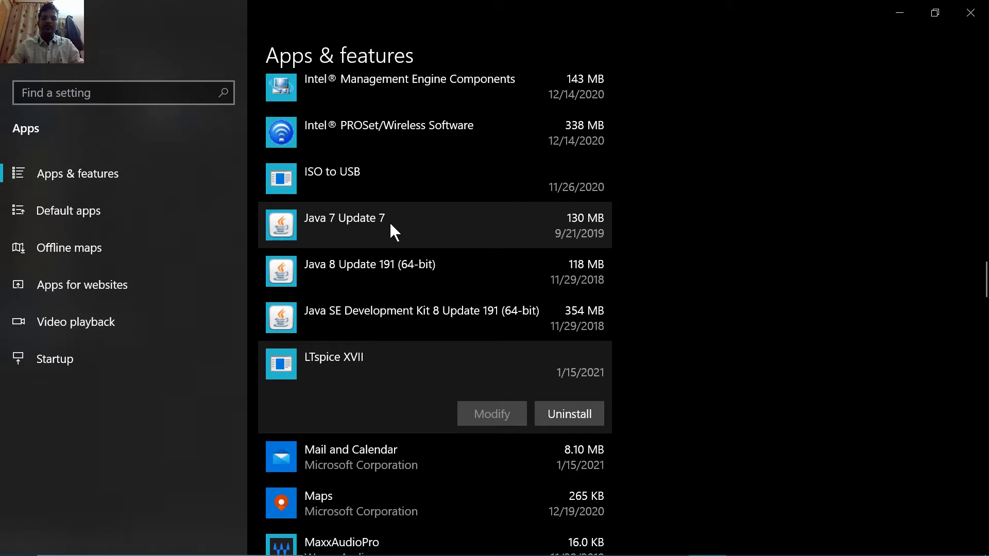
{"action": "left_click", "coordinate": [390, 222]}
{"action": "left_click", "coordinate": [896, 11]}
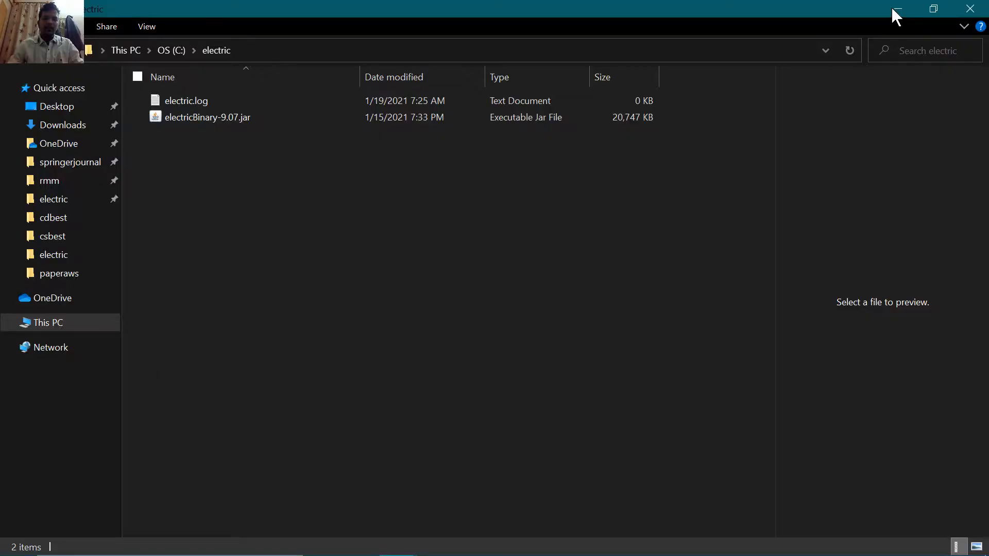
Step: Minimize File Explorer and open a new Chrome window from the taskbar
{"action": "left_click", "coordinate": [896, 9]}
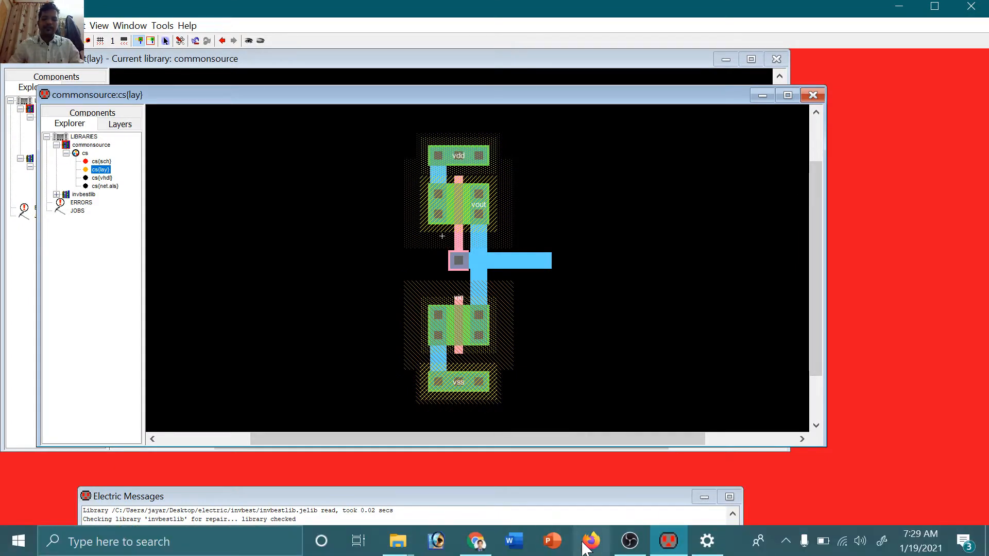
{"action": "left_click", "coordinate": [484, 550]}
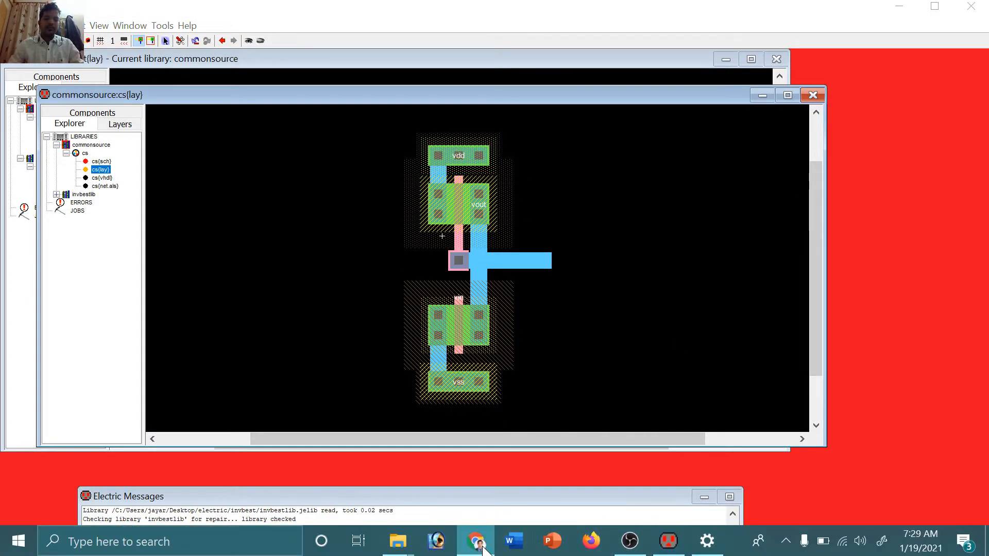
{"action": "right_click", "coordinate": [484, 550]}
{"action": "left_click", "coordinate": [474, 456]}
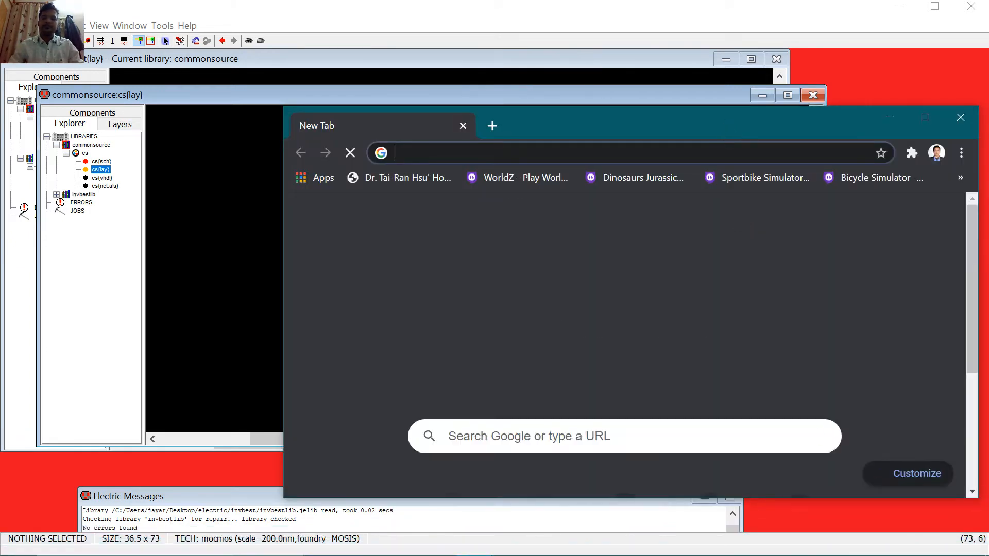
Step: Search Google for 'download java for windows' and maximize the Chrome window
{"action": "type", "text": "download"}
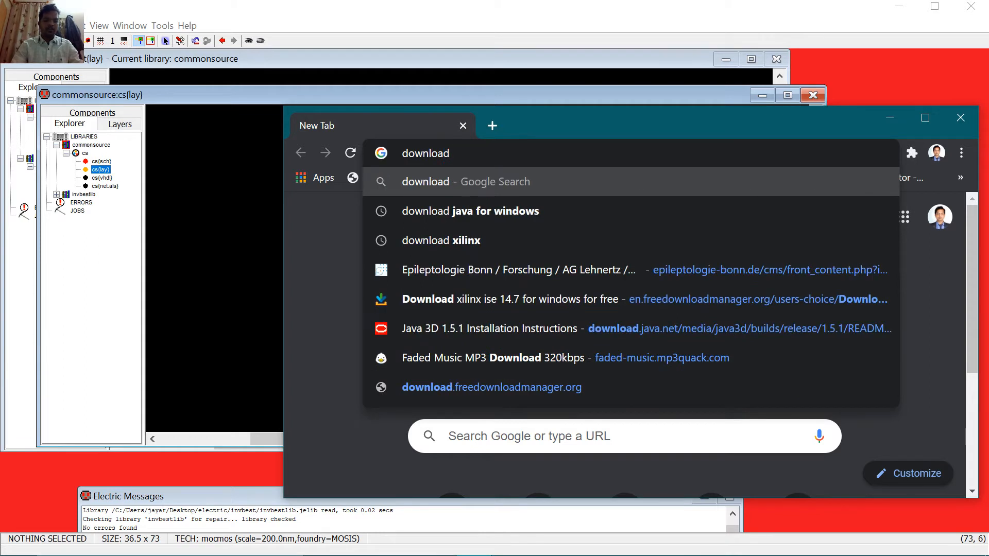
{"action": "key", "text": "Return"}
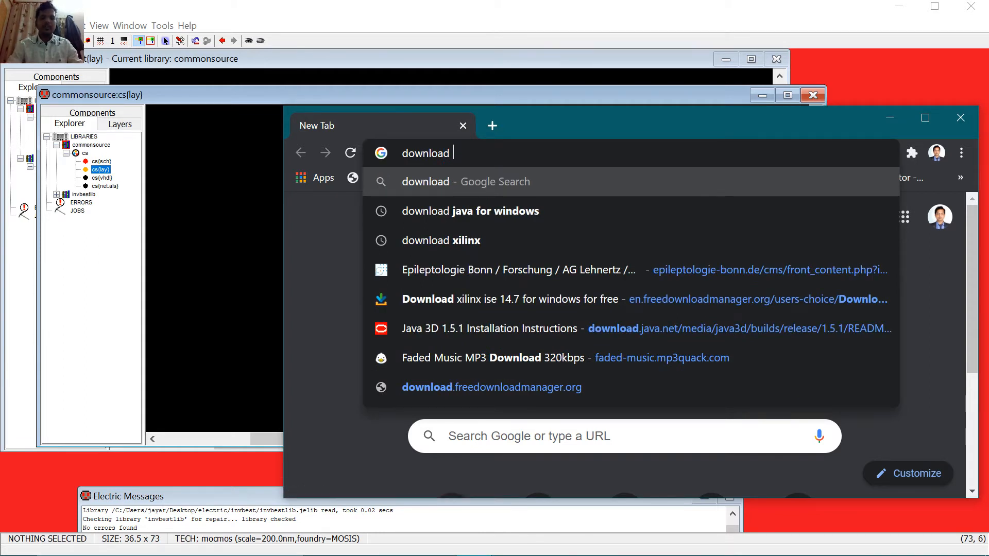
{"action": "type", "text": "ja"}
{"action": "key", "text": "Return"}
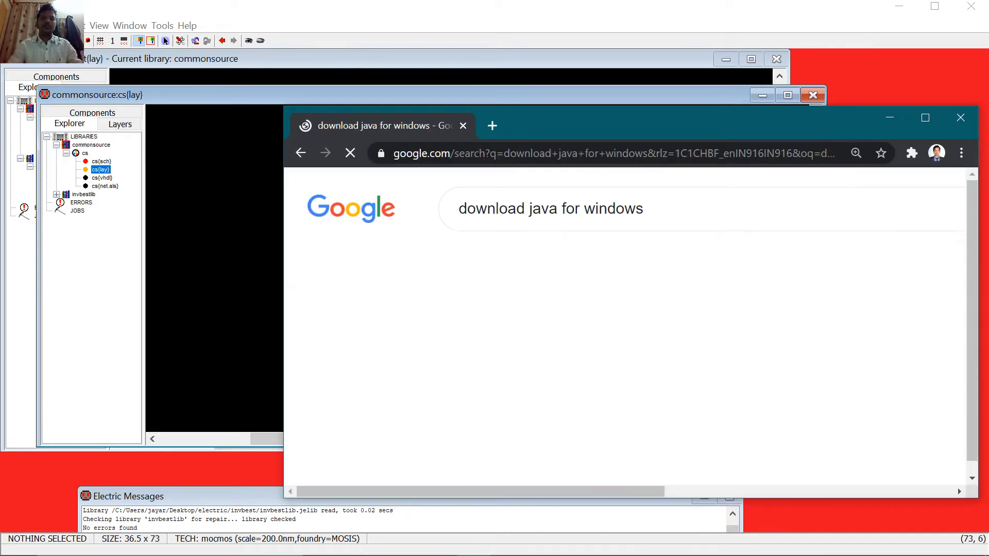
{"action": "double_click", "coordinate": [705, 126]}
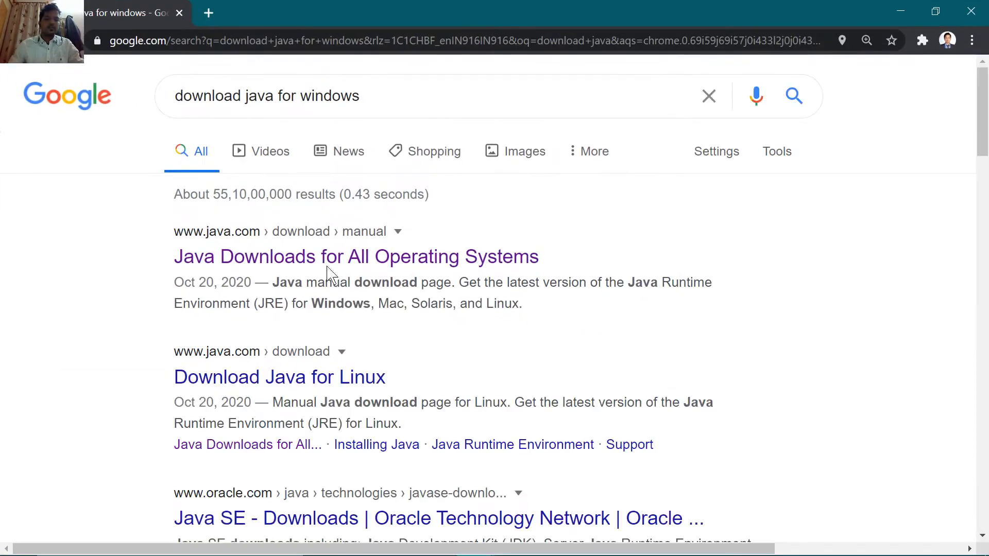
Step: Open java.com's Java Downloads page and choose the Windows Offline download option
{"action": "left_click", "coordinate": [267, 260]}
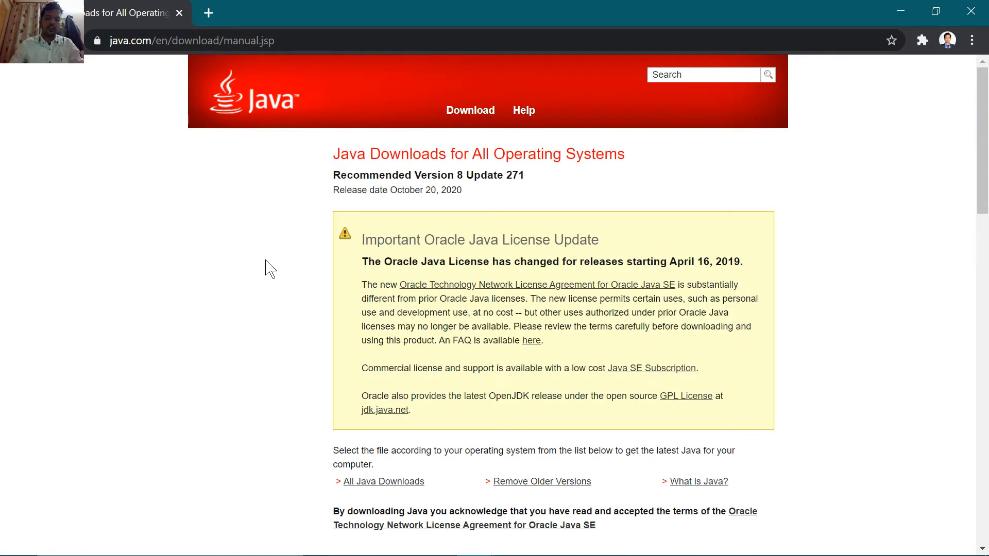
{"action": "scroll", "coordinate": [470, 369], "scroll_direction": "down", "scroll_amount": 7}
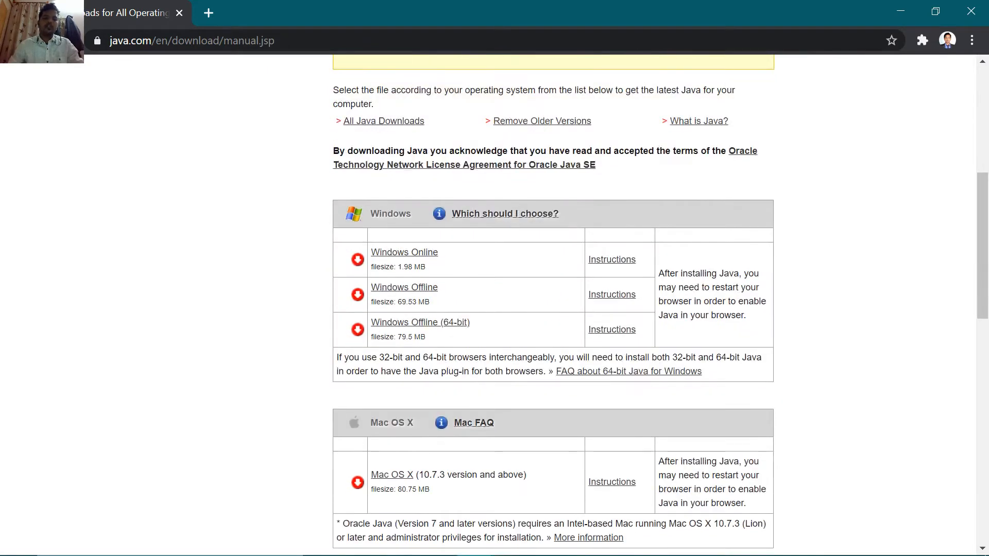
{"action": "left_click", "coordinate": [443, 332]}
{"action": "left_click", "coordinate": [434, 291]}
{"action": "key", "text": "ctrl"}
{"action": "key", "text": "ctrl"}
{"action": "key", "text": "ctrl"}
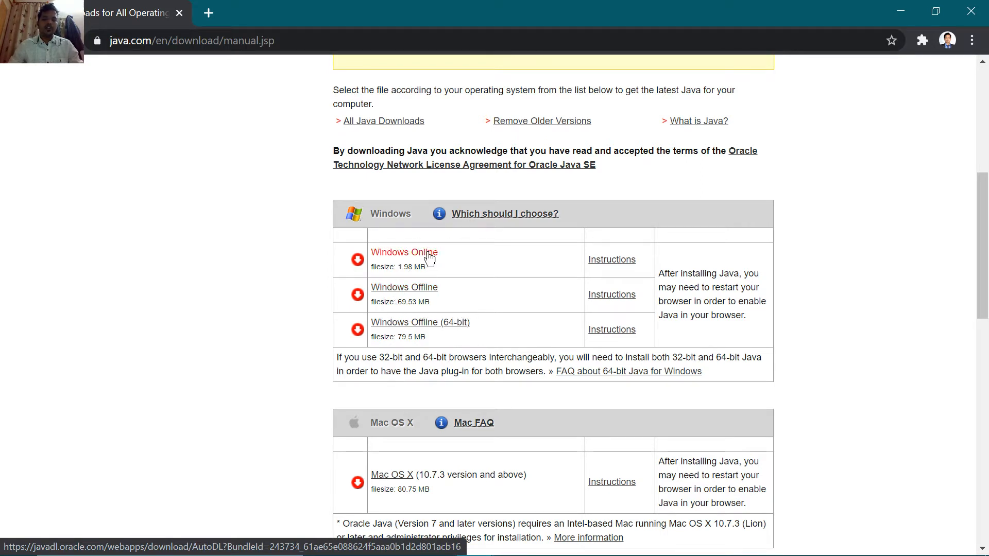
{"action": "key", "text": "ctrl"}
{"action": "key", "text": "ctrl"}
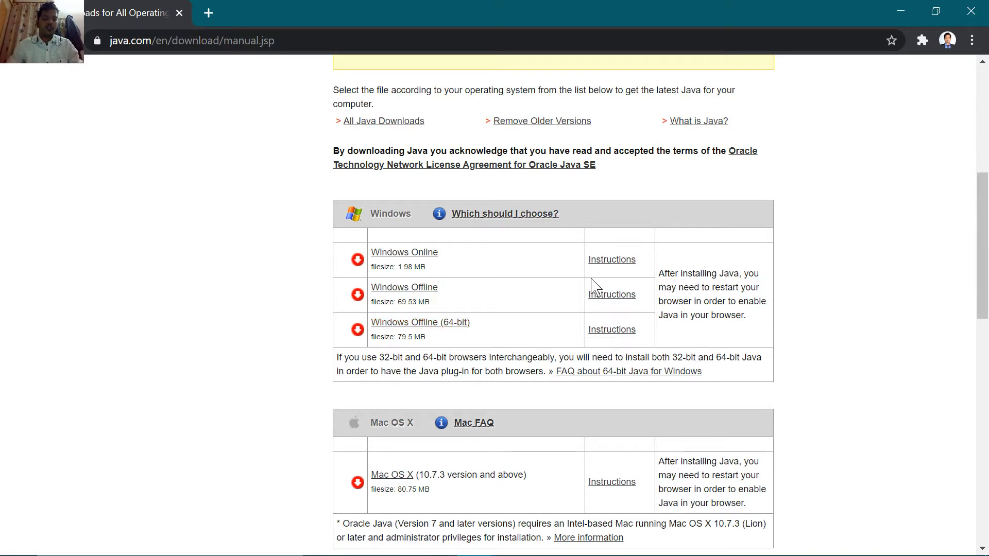
Step: Launch Command Prompt through Run and check the Windows version with winver
{"action": "key", "text": "super+r"}
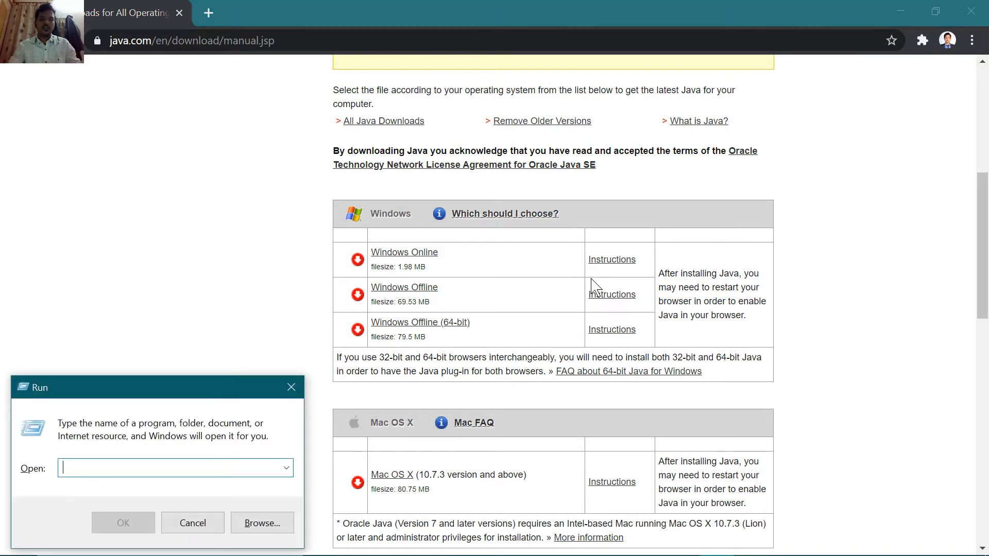
{"action": "type", "text": "cmd"}
{"action": "key", "text": "Return"}
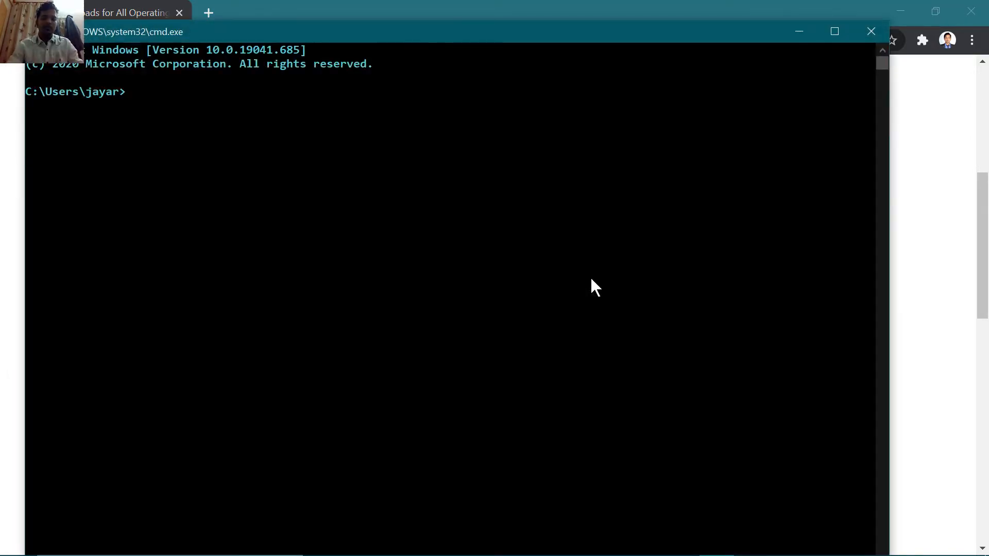
{"action": "type", "text": "winver"}
{"action": "key", "text": "Return"}
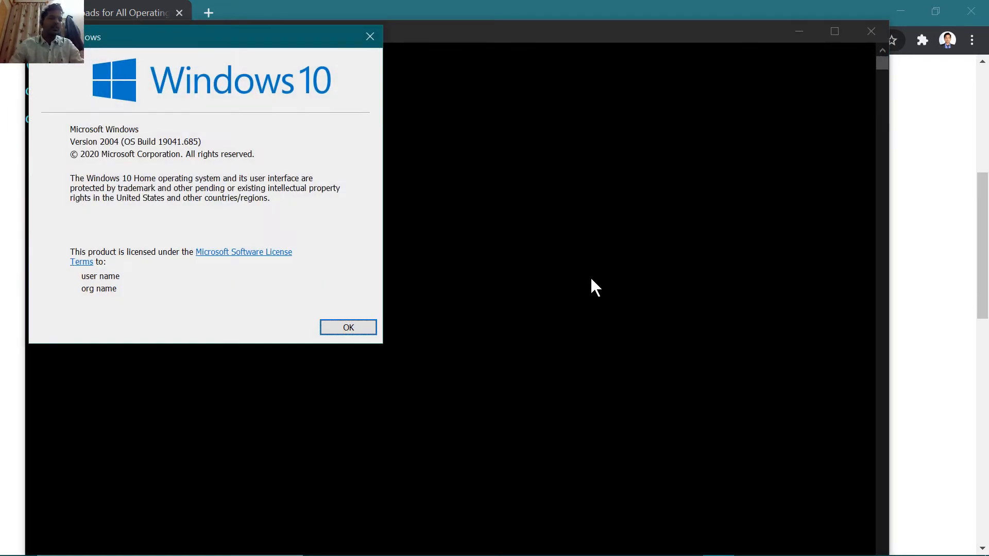
Step: Dismiss the About Windows dialog and close the Command Prompt window
{"action": "left_click", "coordinate": [361, 42]}
{"action": "key", "text": "super"}
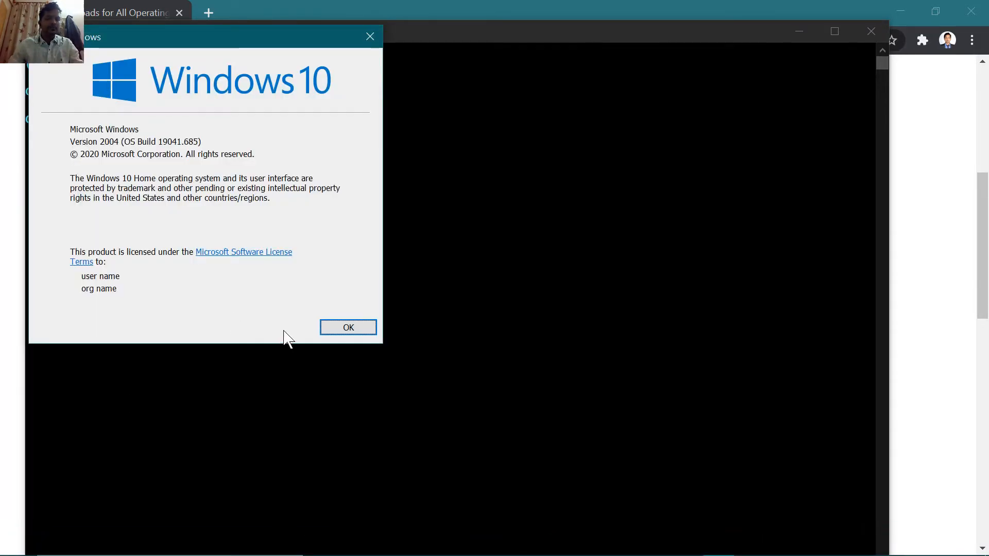
{"action": "left_click", "coordinate": [341, 326]}
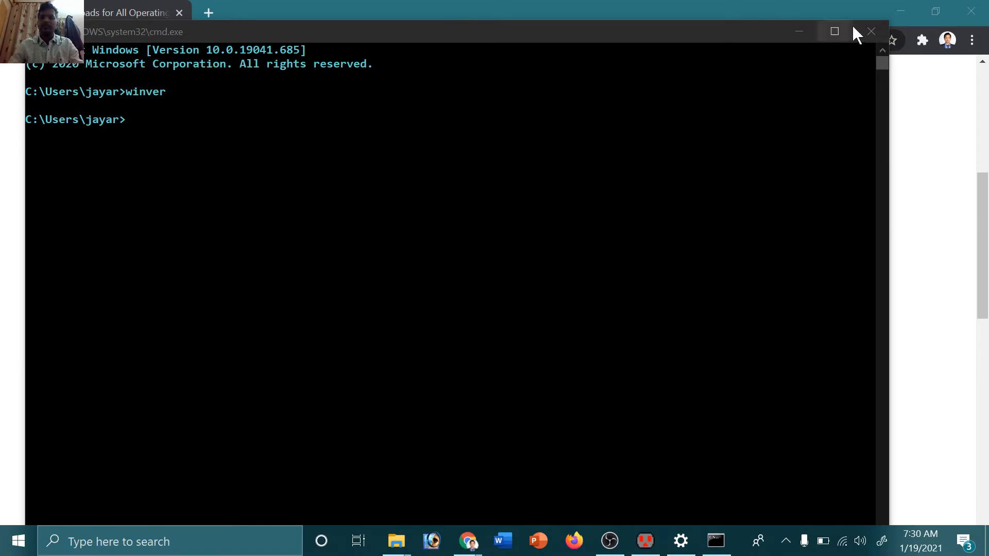
{"action": "left_click", "coordinate": [858, 30]}
{"action": "scroll", "coordinate": [240, 309], "scroll_direction": "down", "scroll_amount": 7}
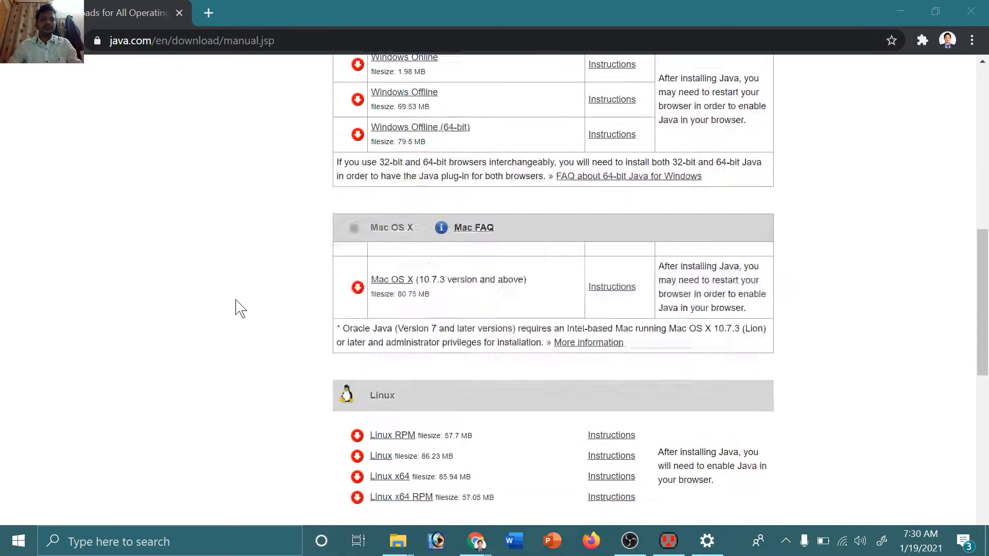
Step: Refresh the C:\electric folder in Explorer and launch electricBinary-9.07.jar
{"action": "key", "text": "alt+Tab"}
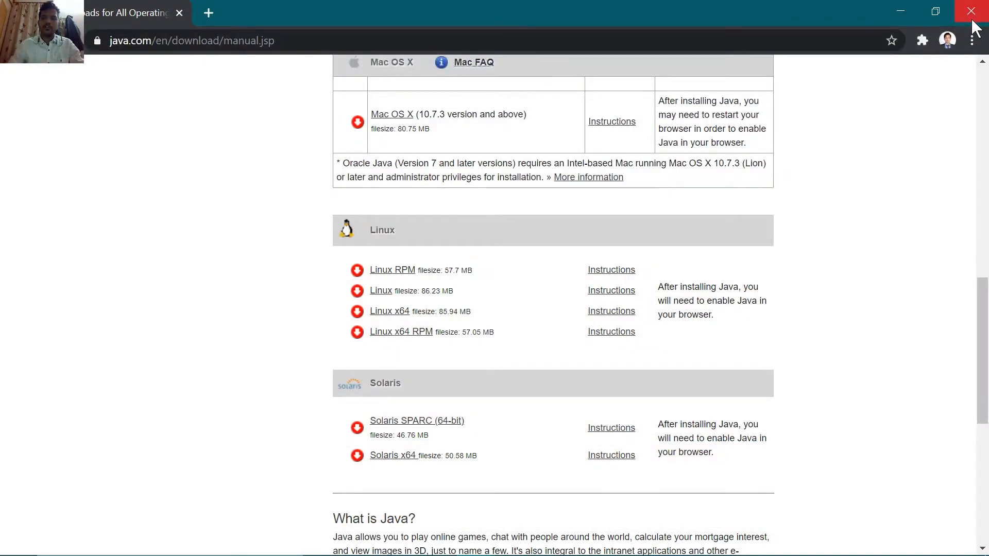
{"action": "left_click", "coordinate": [971, 9]}
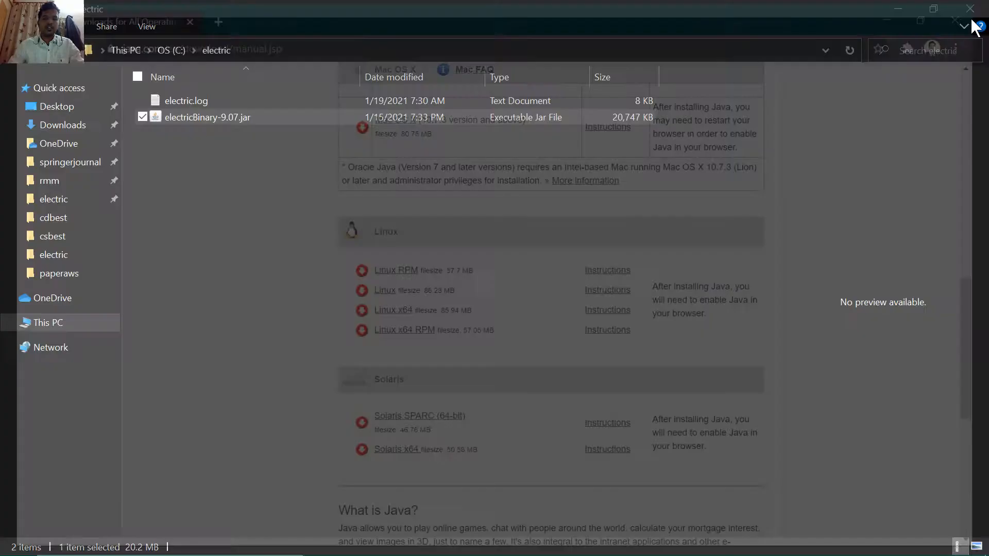
{"action": "right_click", "coordinate": [325, 183]}
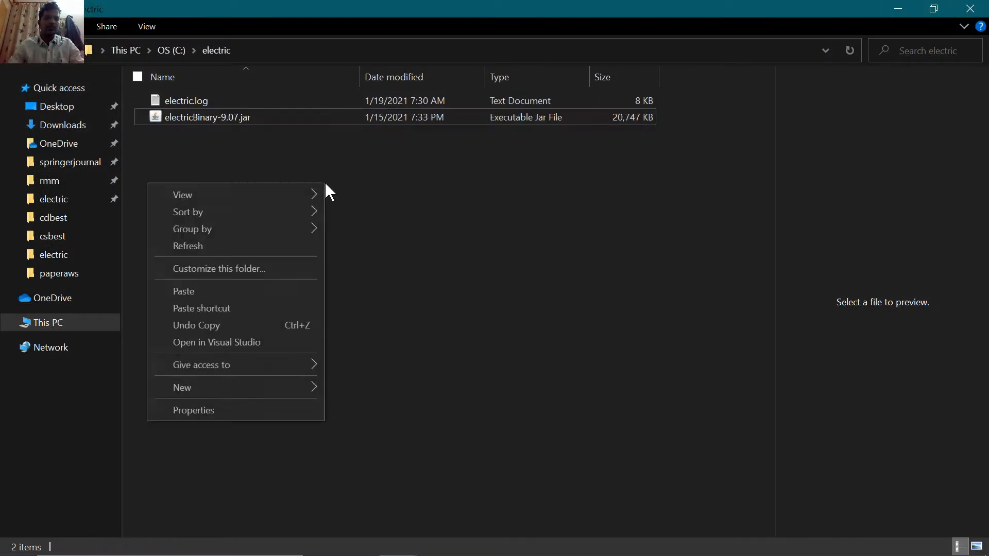
{"action": "left_click", "coordinate": [277, 240]}
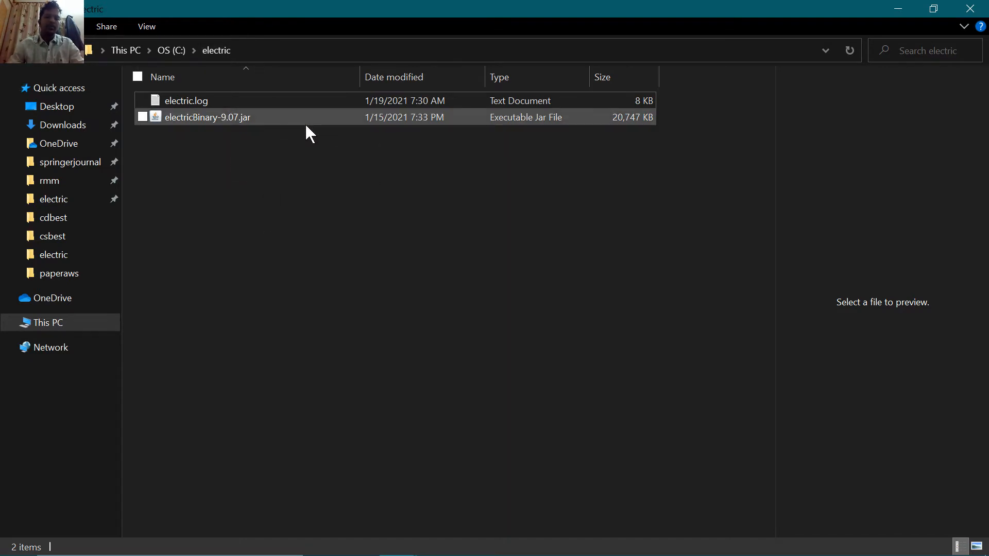
{"action": "left_click", "coordinate": [215, 120]}
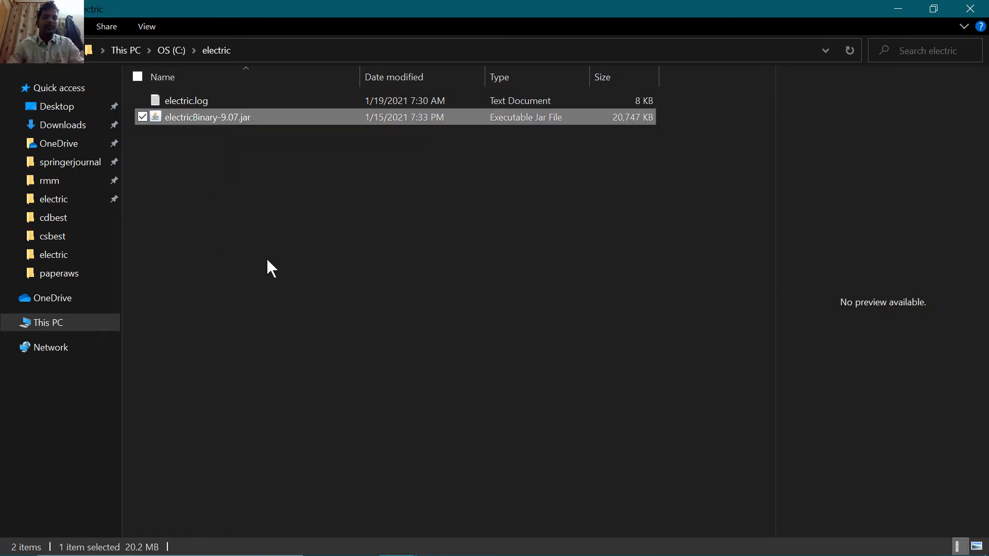
{"action": "key", "text": "Return"}
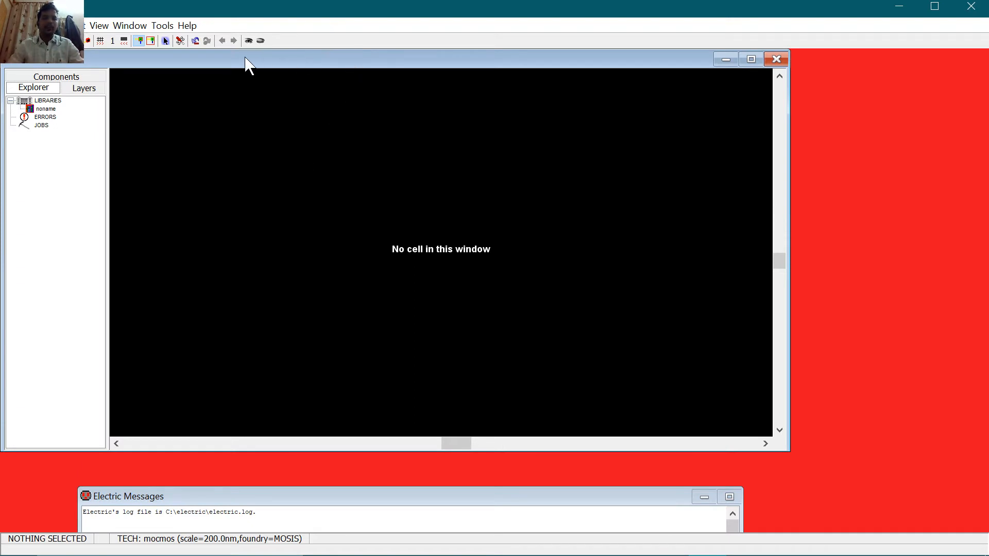
Step: Move the Electric Messages window over the editor and highlight the C:\electric\electric.log path
{"action": "left_click_drag", "start_coordinate": [245, 57], "coordinate": [250, 61]}
{"action": "left_click_drag", "start_coordinate": [299, 505], "coordinate": [323, 190]}
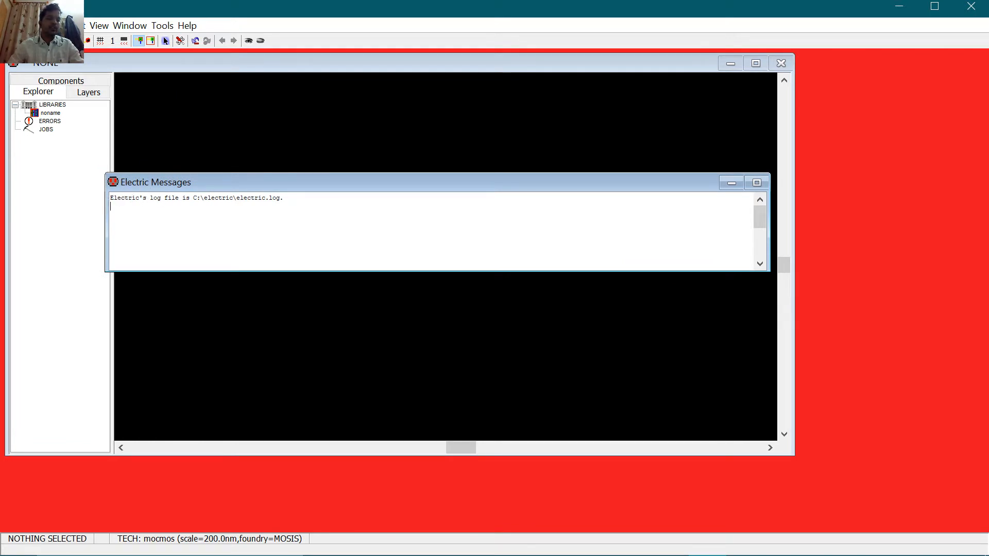
{"action": "left_click_drag", "start_coordinate": [200, 197], "coordinate": [279, 198]}
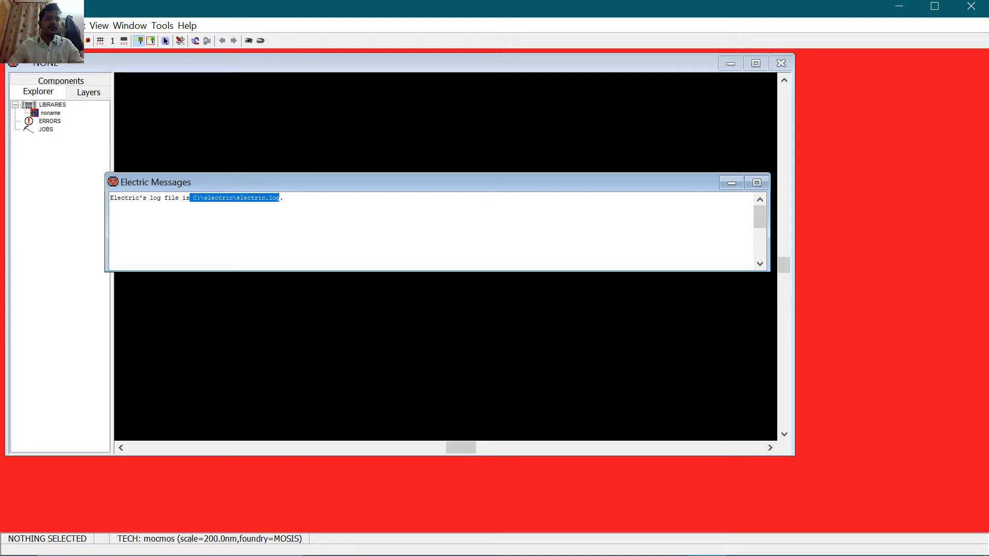
{"action": "left_click", "coordinate": [284, 197]}
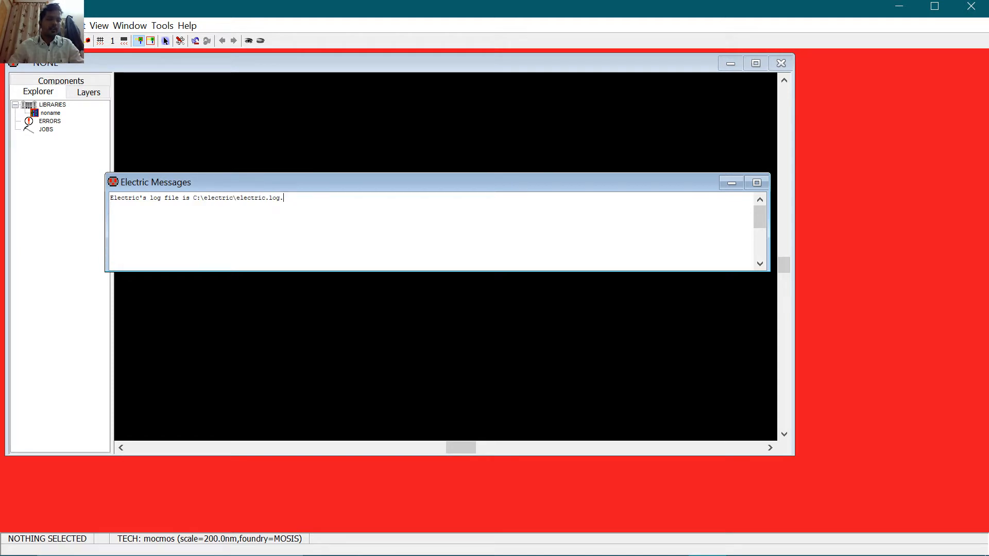
Step: Highlight portions of the electric.log path, then drag the Messages window back down
{"action": "left_click_drag", "start_coordinate": [193, 198], "coordinate": [280, 197]}
{"action": "left_click", "coordinate": [284, 198]}
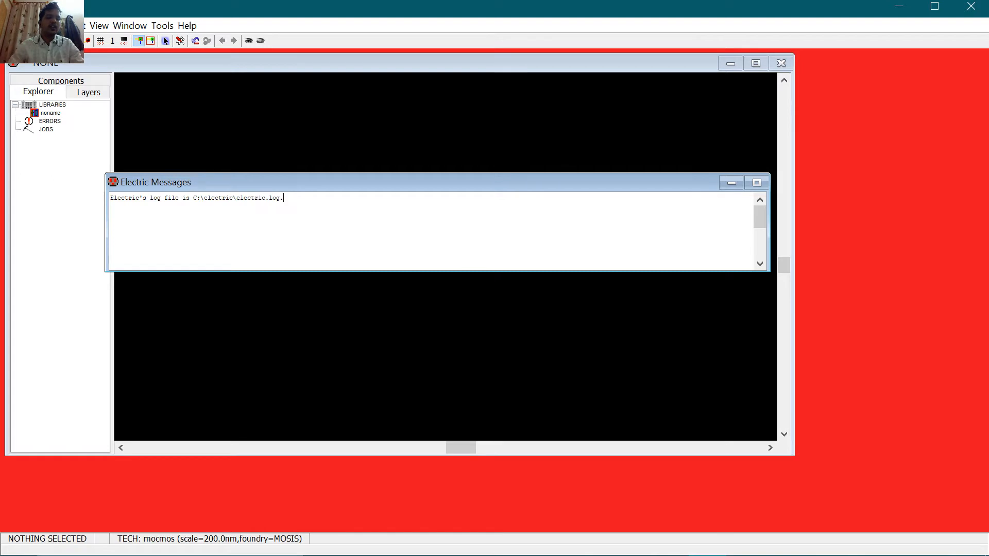
{"action": "left_click_drag", "start_coordinate": [200, 198], "coordinate": [284, 198]}
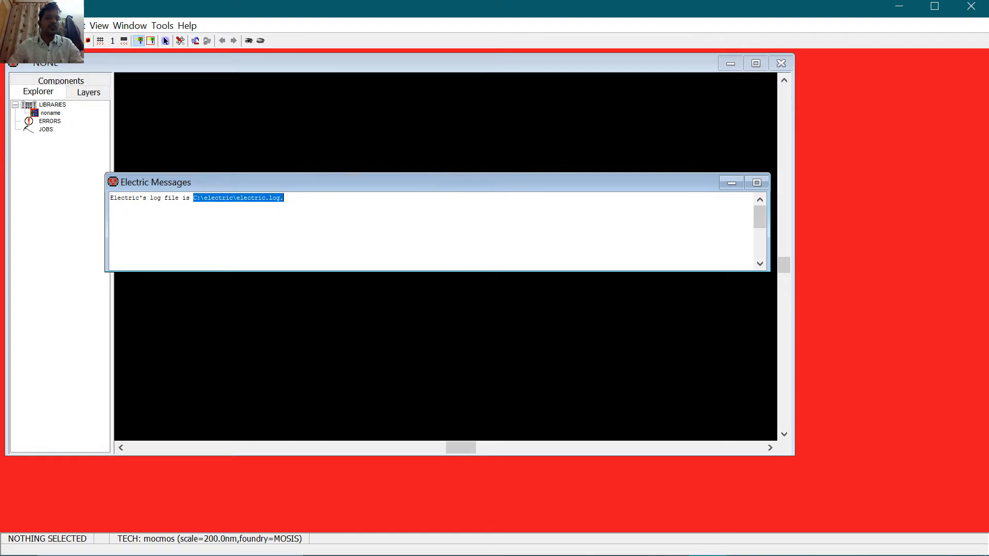
{"action": "left_click", "coordinate": [111, 206]}
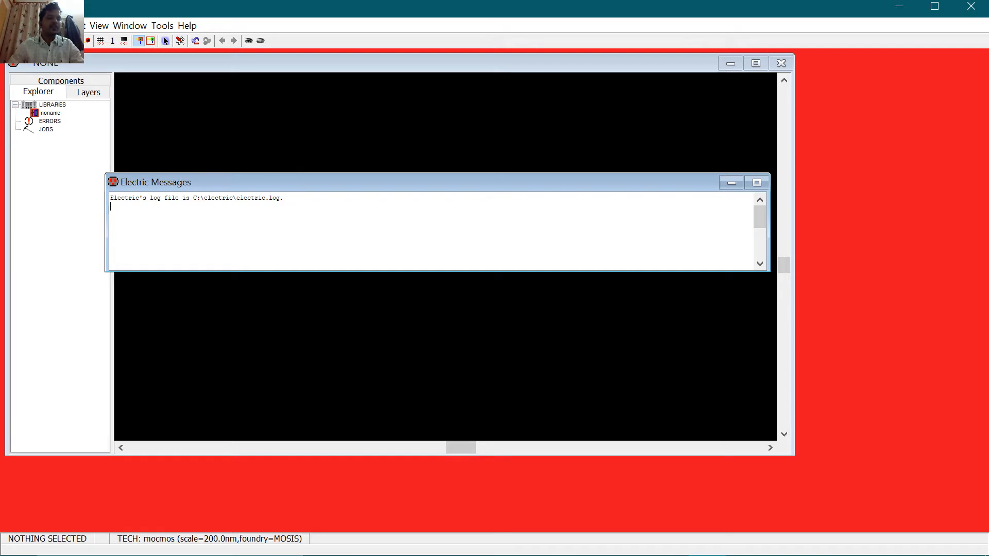
{"action": "left_click_drag", "start_coordinate": [189, 198], "coordinate": [237, 198]}
{"action": "left_click_drag", "start_coordinate": [360, 183], "coordinate": [379, 425]}
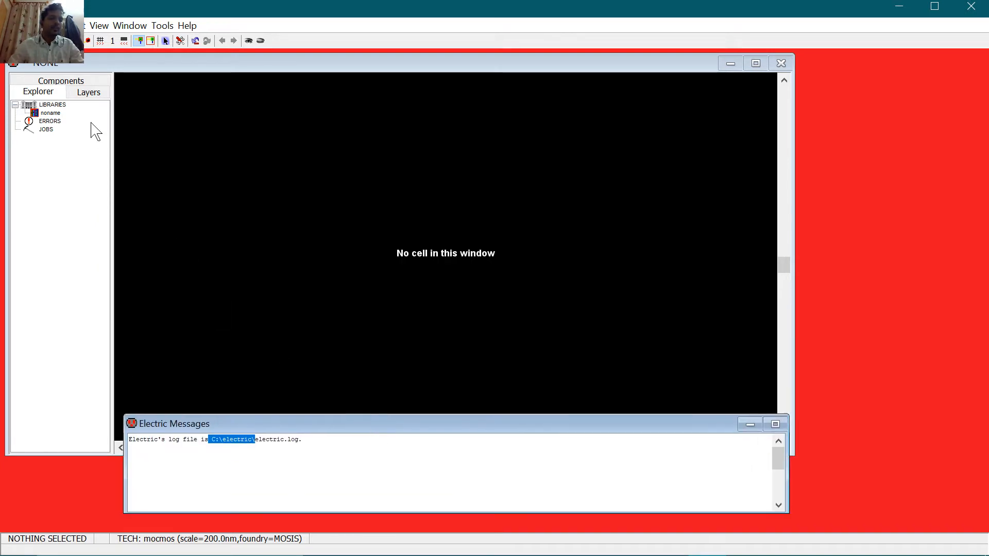
Step: Browse the Components and Layers tabs, return to Explorer, and open the File menu
{"action": "left_click", "coordinate": [60, 82]}
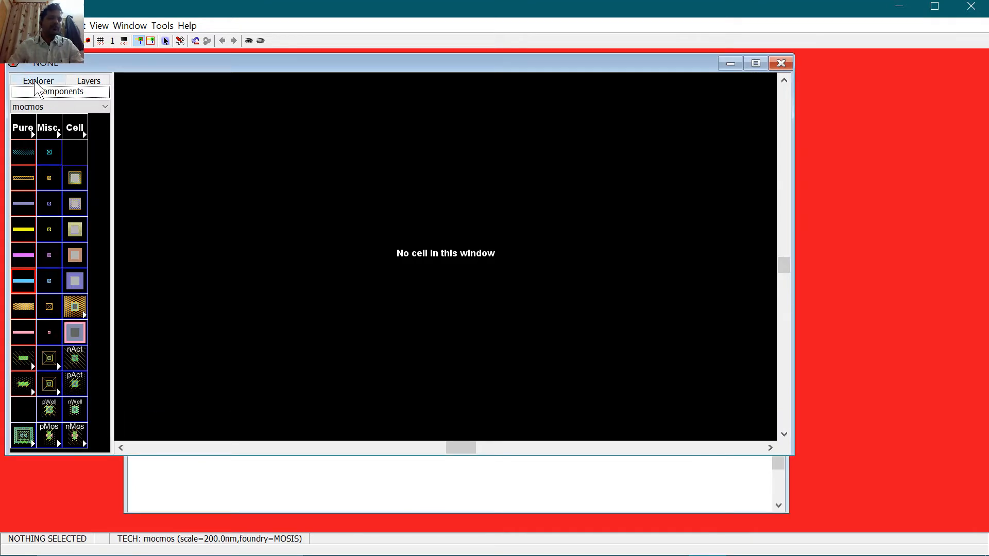
{"action": "left_click", "coordinate": [38, 83]}
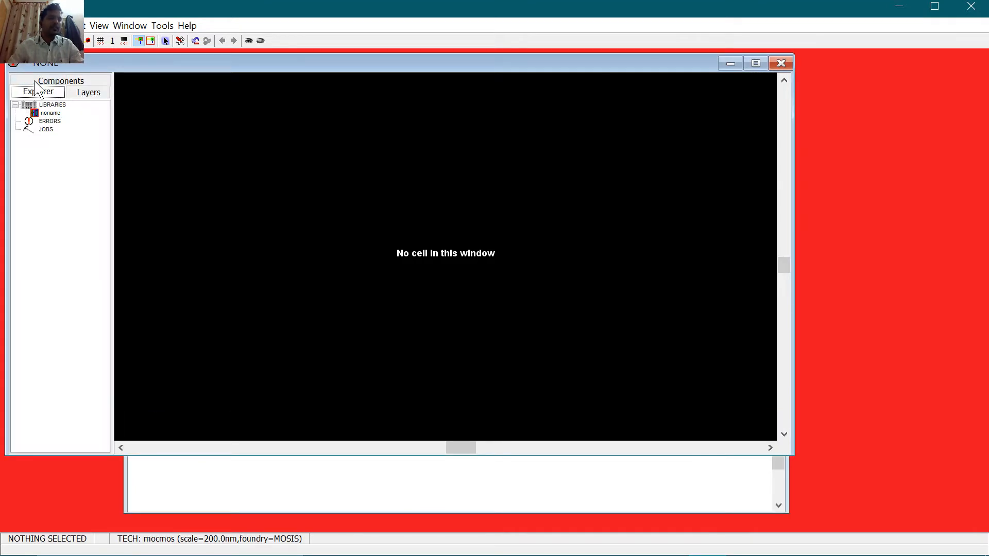
{"action": "left_click", "coordinate": [88, 93]}
{"action": "scroll", "coordinate": [77, 235], "scroll_direction": "down", "scroll_amount": 5}
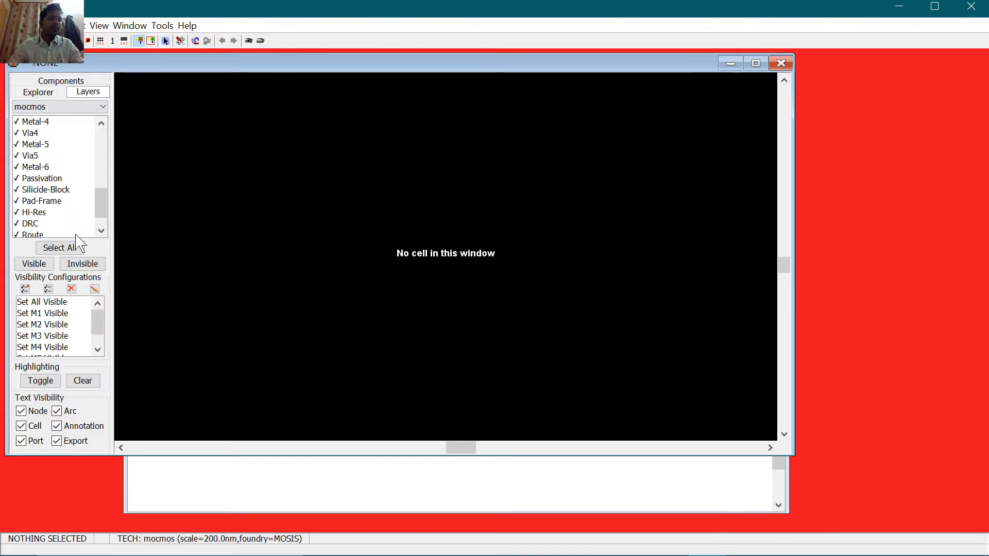
{"action": "scroll", "coordinate": [76, 237], "scroll_direction": "up", "scroll_amount": 5}
{"action": "left_click", "coordinate": [57, 93]}
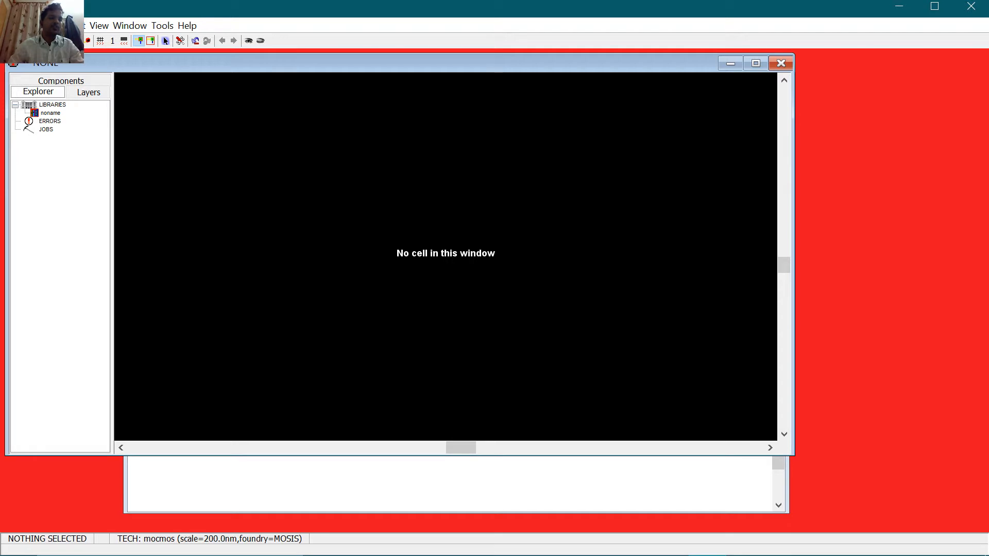
{"action": "left_click", "coordinate": [9, 26]}
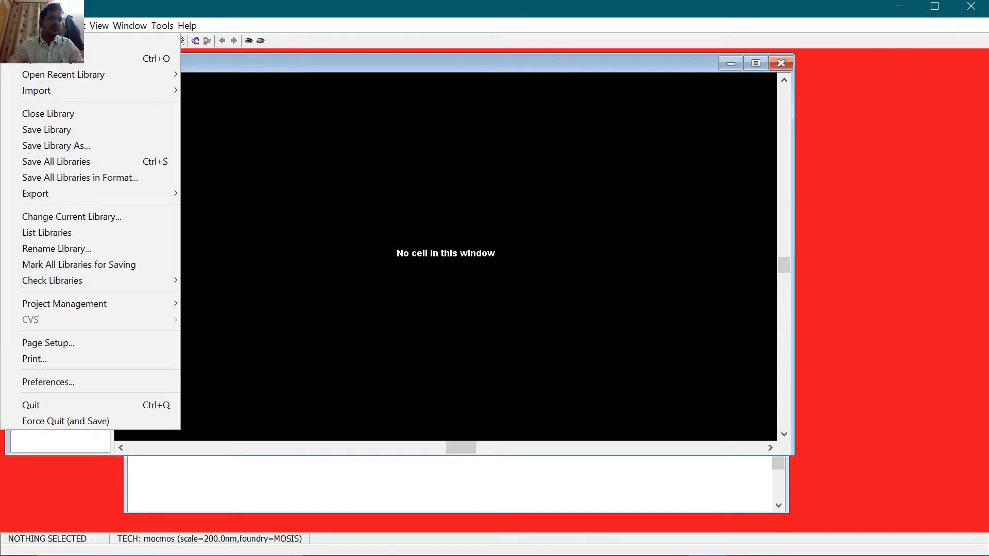
Step: In Preferences, check the 200 nm mocmos Technology scale, then show the General page
{"action": "left_click", "coordinate": [68, 385]}
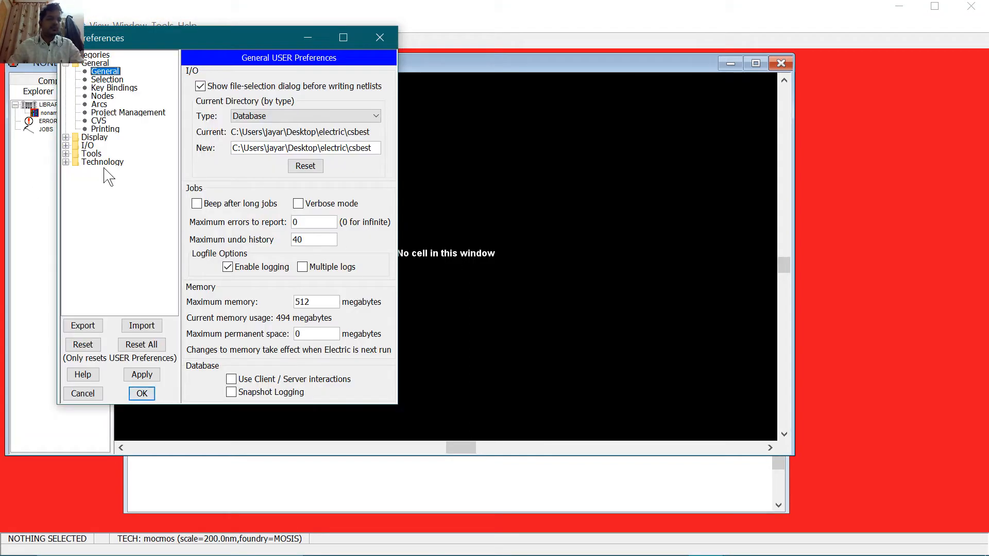
{"action": "left_click", "coordinate": [104, 164]}
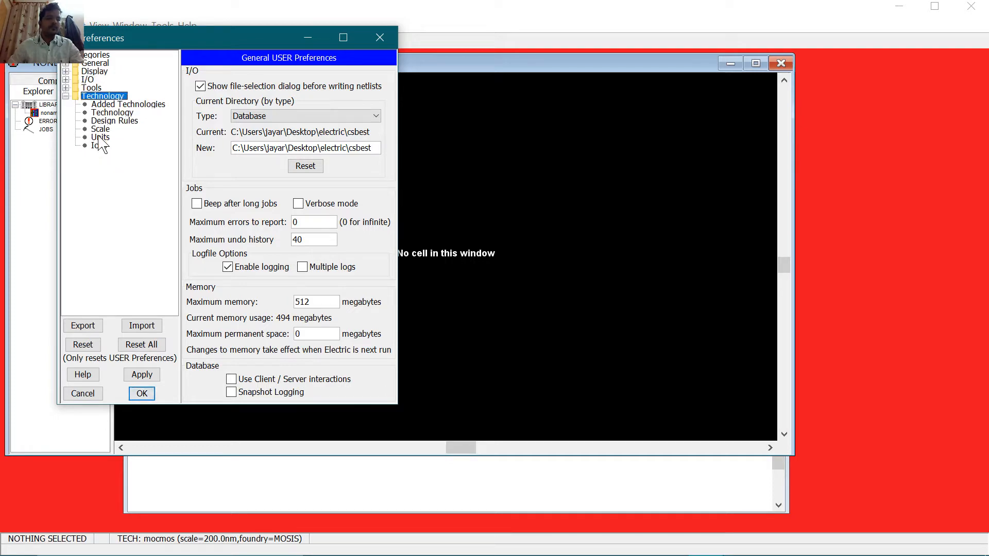
{"action": "left_click", "coordinate": [111, 121]}
{"action": "left_click", "coordinate": [109, 114]}
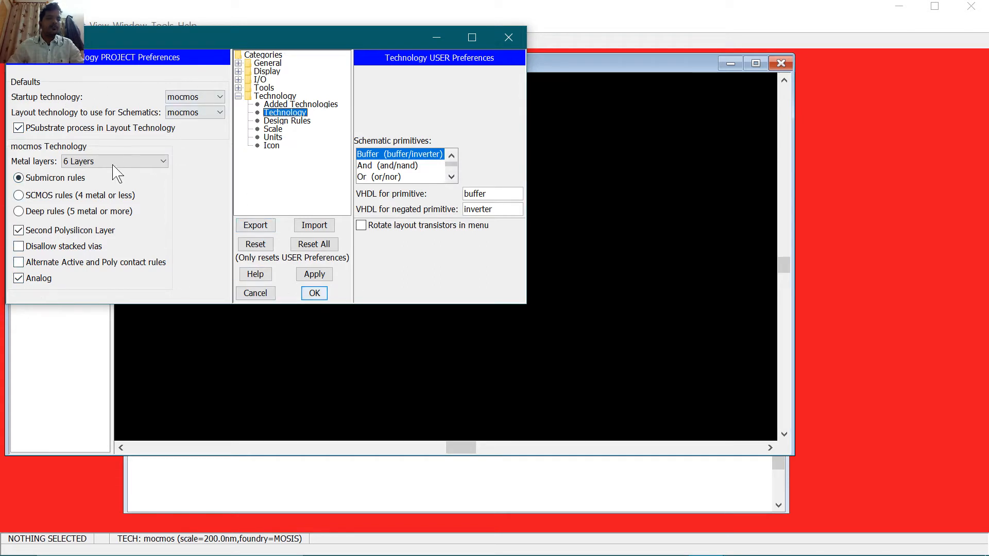
{"action": "left_click", "coordinate": [279, 129]}
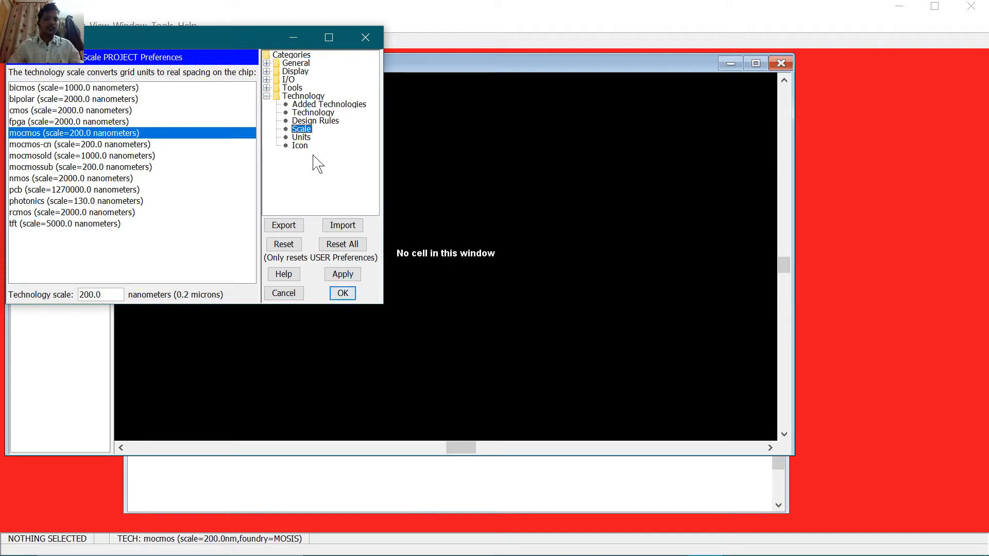
{"action": "left_click", "coordinate": [266, 63]}
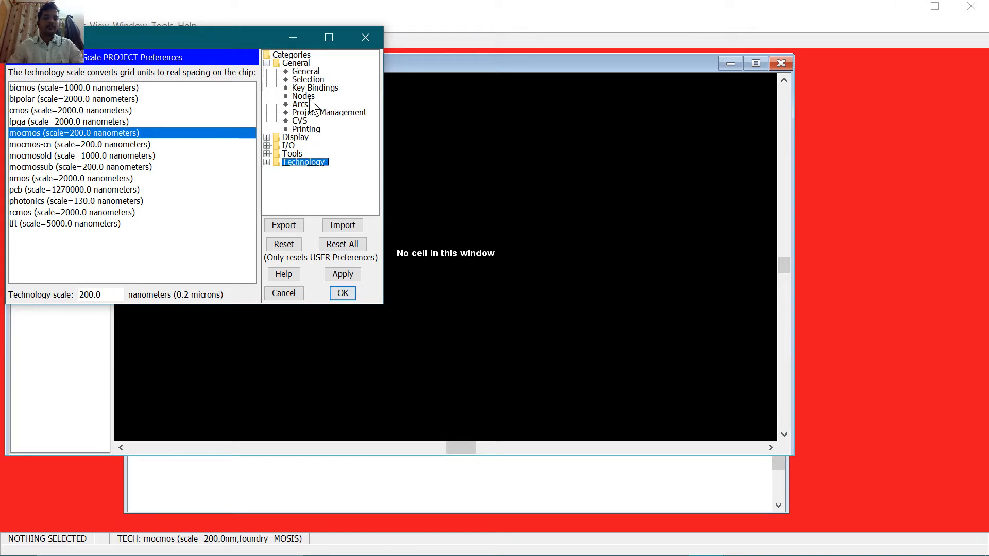
{"action": "left_click", "coordinate": [309, 71]}
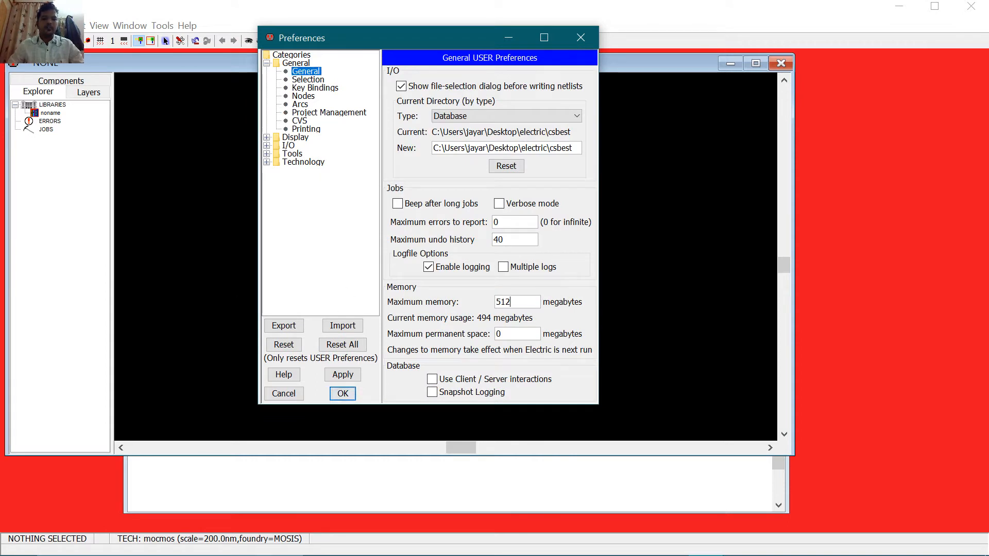
Step: Check the 512 maximum memory and Spice/CDL run program settings, then close Preferences
{"action": "left_click", "coordinate": [523, 302]}
{"action": "left_click", "coordinate": [267, 153]}
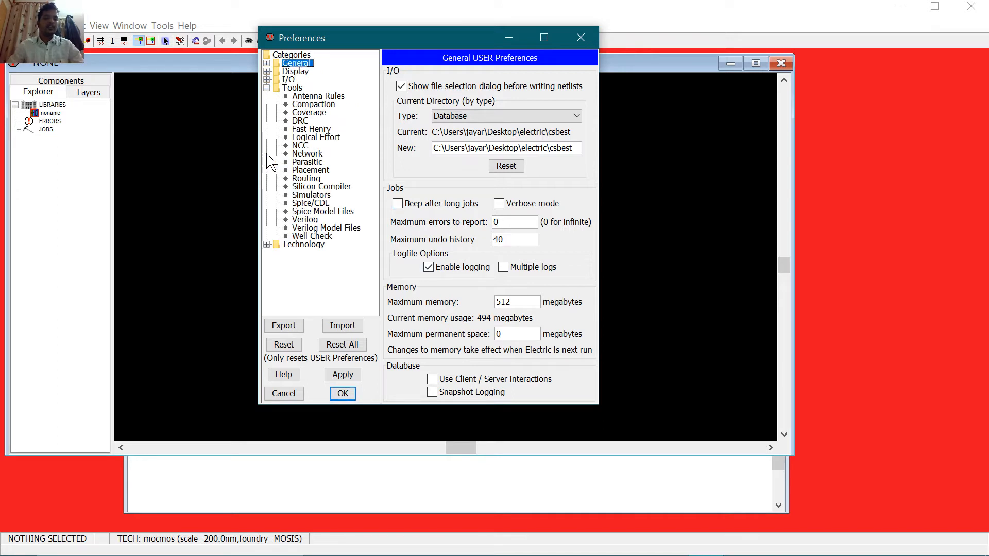
{"action": "left_click", "coordinate": [310, 203]}
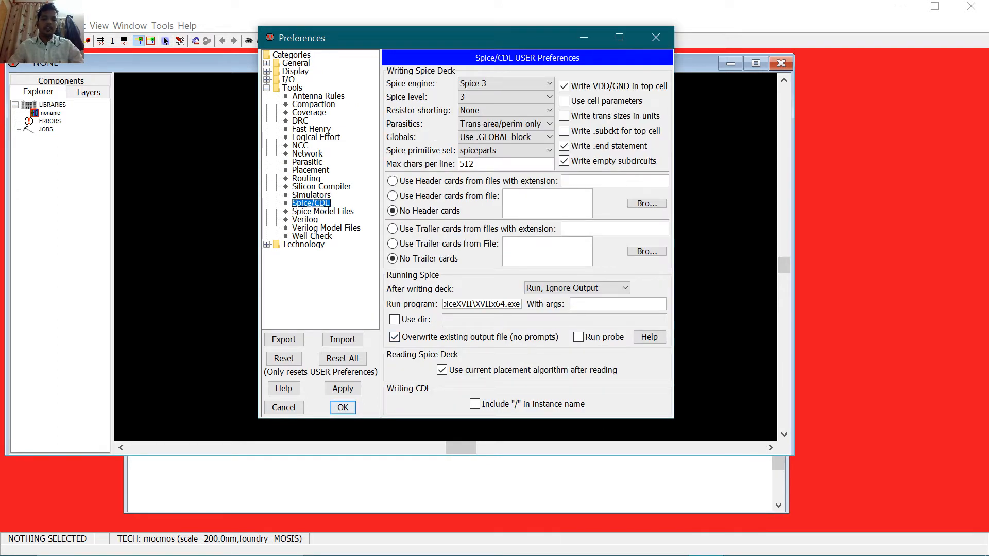
{"action": "triple_click", "coordinate": [489, 304]}
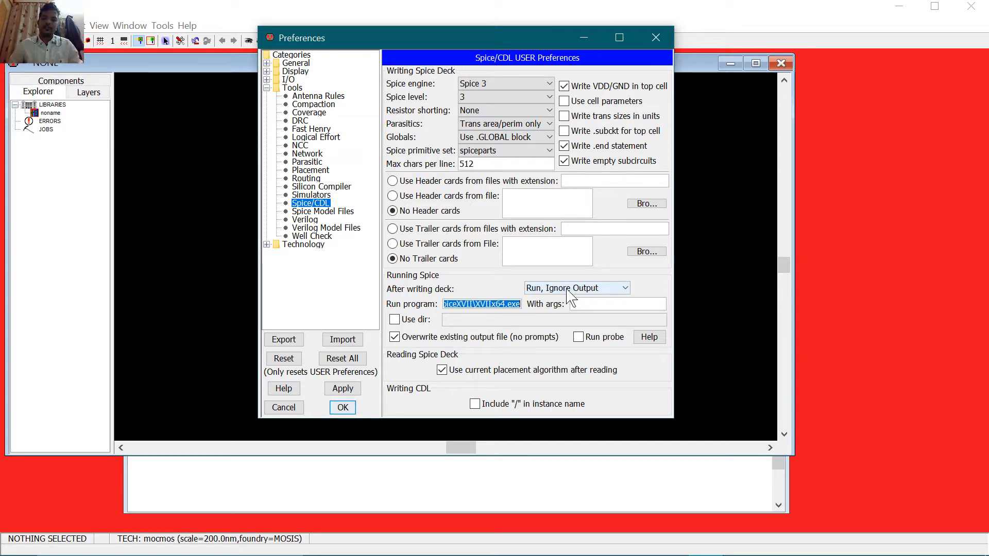
{"action": "left_click", "coordinate": [656, 38]}
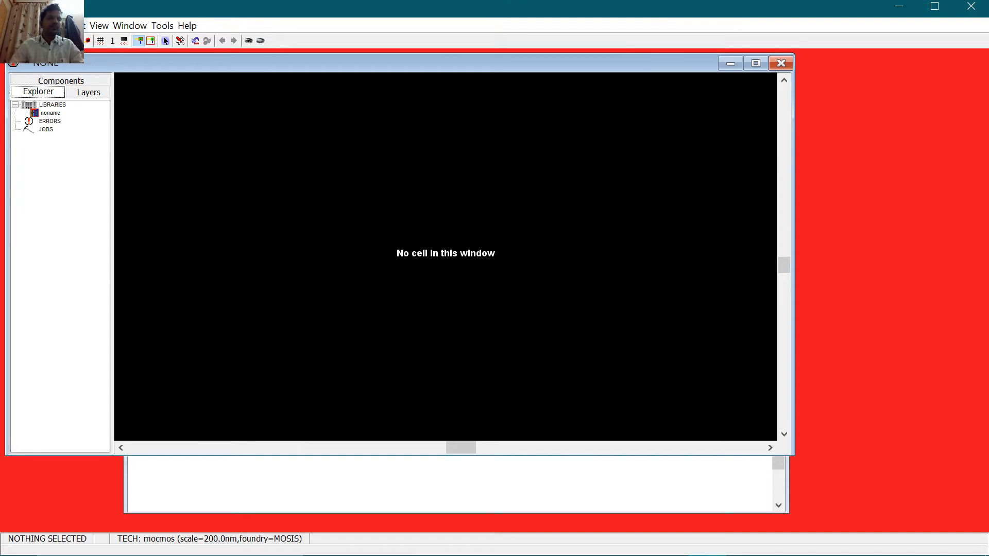
Step: Create a new library named 'inverter' with File > New Library
{"action": "left_click", "coordinate": [11, 25]}
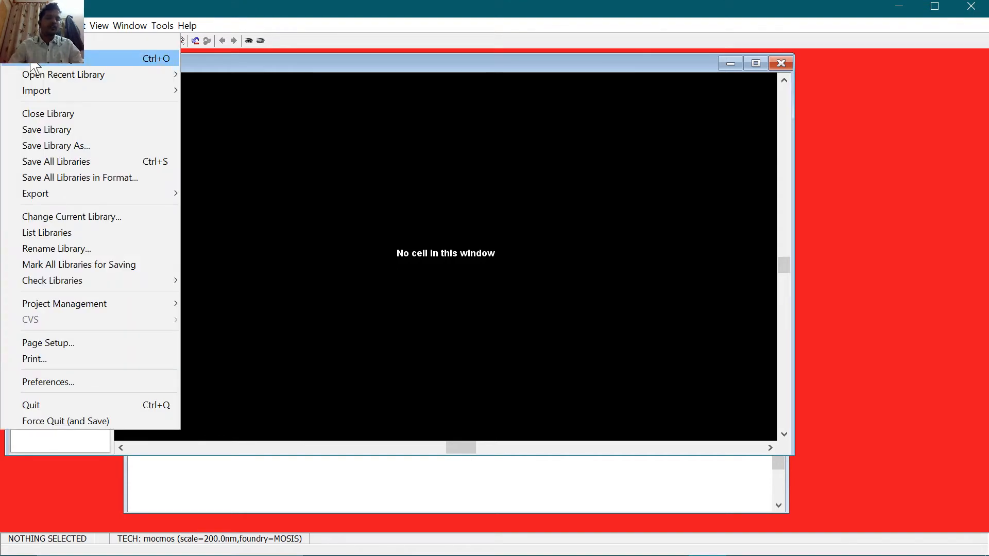
{"action": "left_click", "coordinate": [32, 41]}
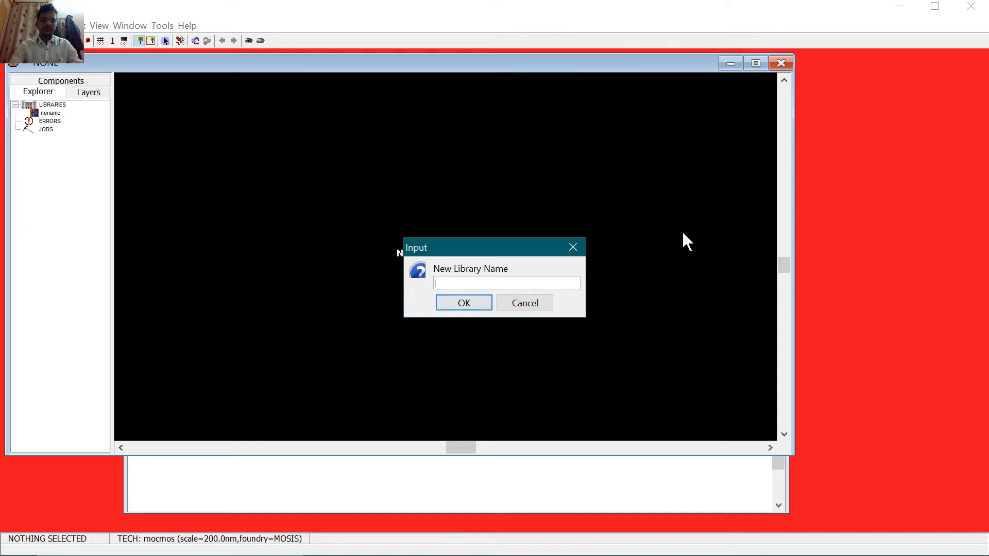
{"action": "type", "text": "inverte"}
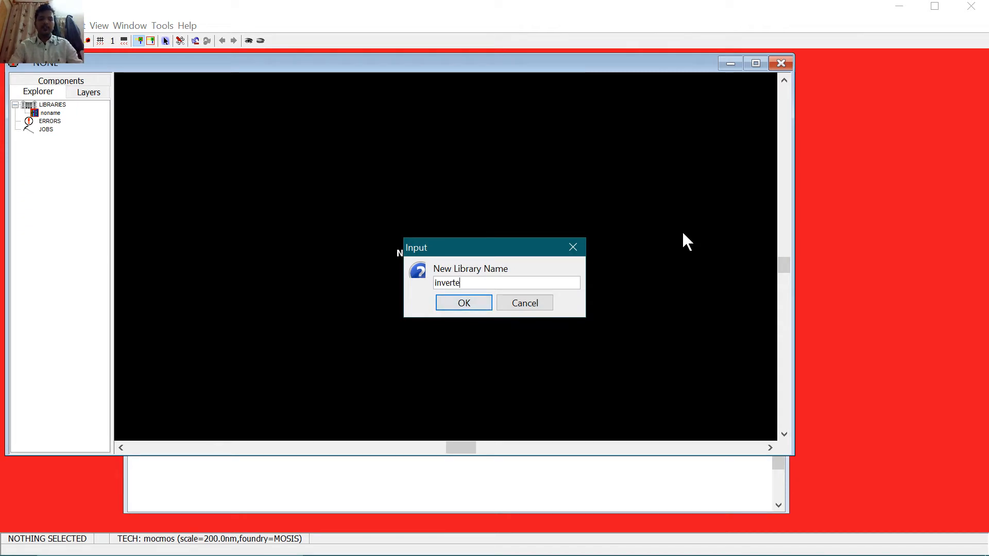
{"action": "type", "text": "r"}
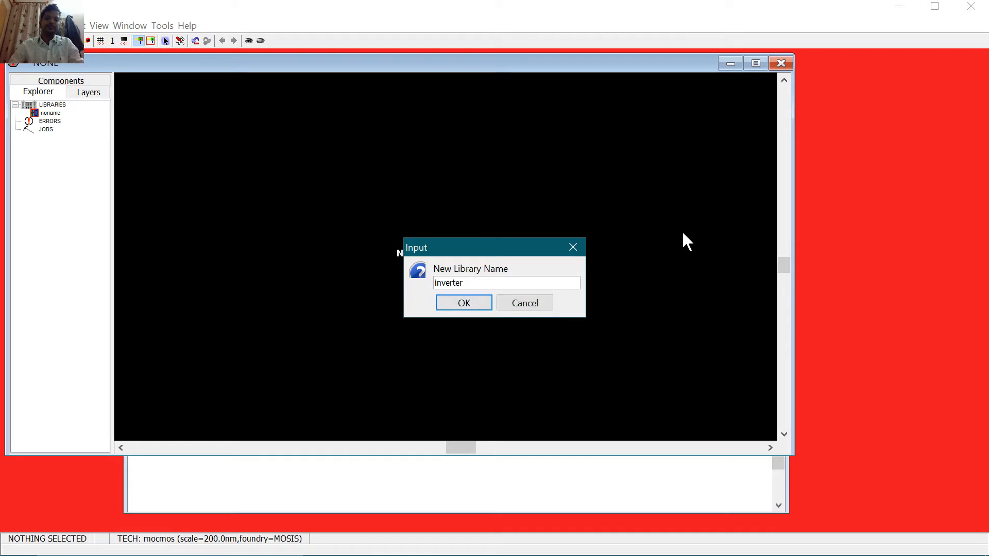
{"action": "left_click", "coordinate": [453, 305]}
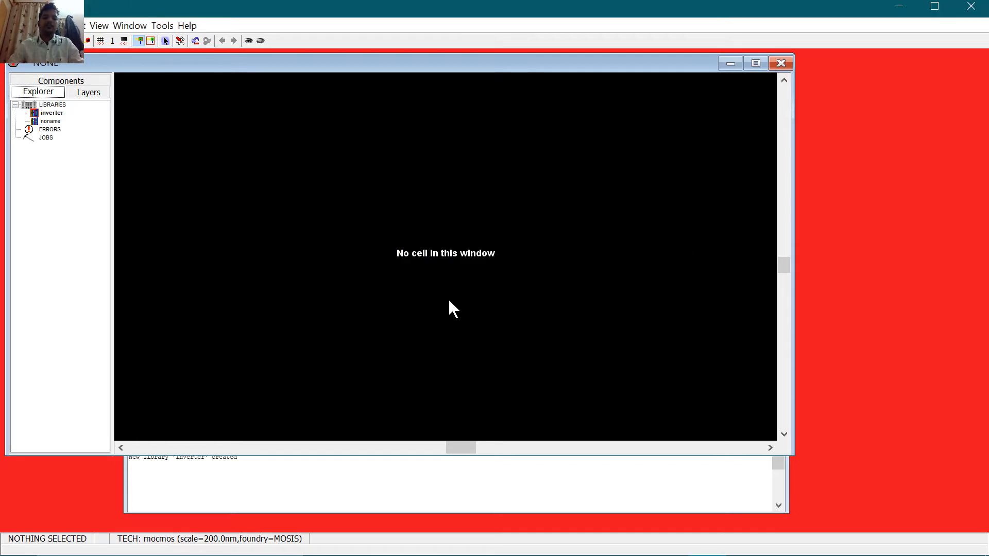
{"action": "left_click", "coordinate": [9, 25]}
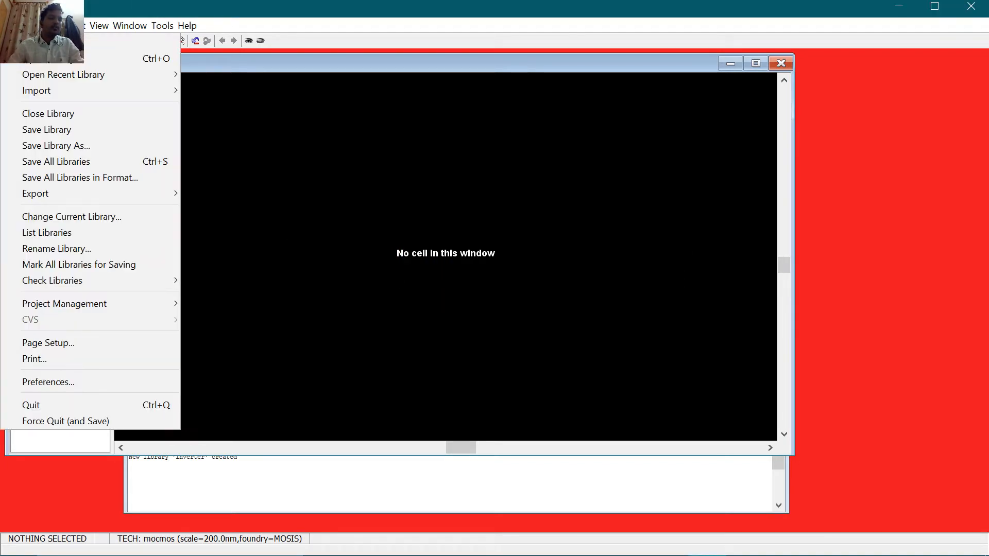
Step: Start saving the inverter library and browse to the C:\electric folder
{"action": "left_click", "coordinate": [84, 133]}
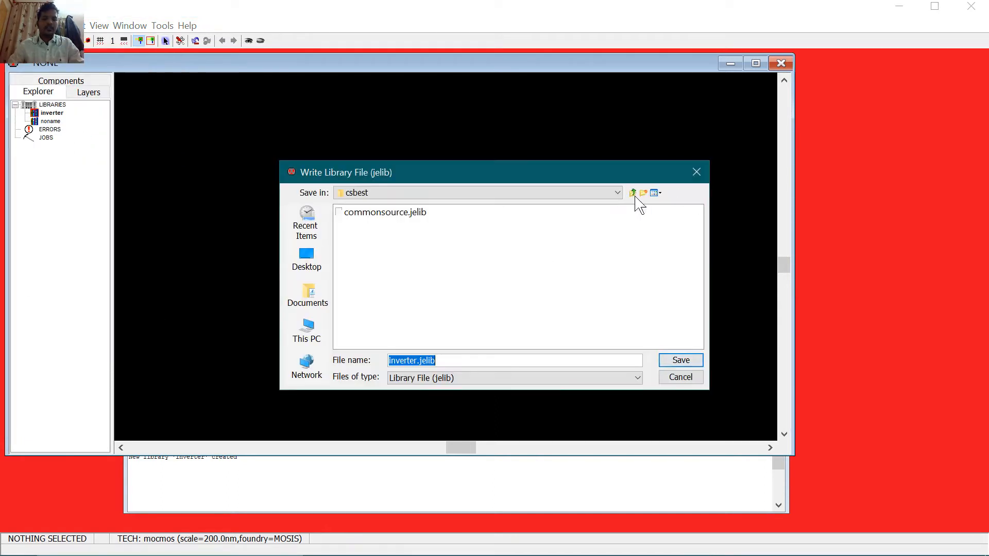
{"action": "left_click", "coordinate": [312, 270]}
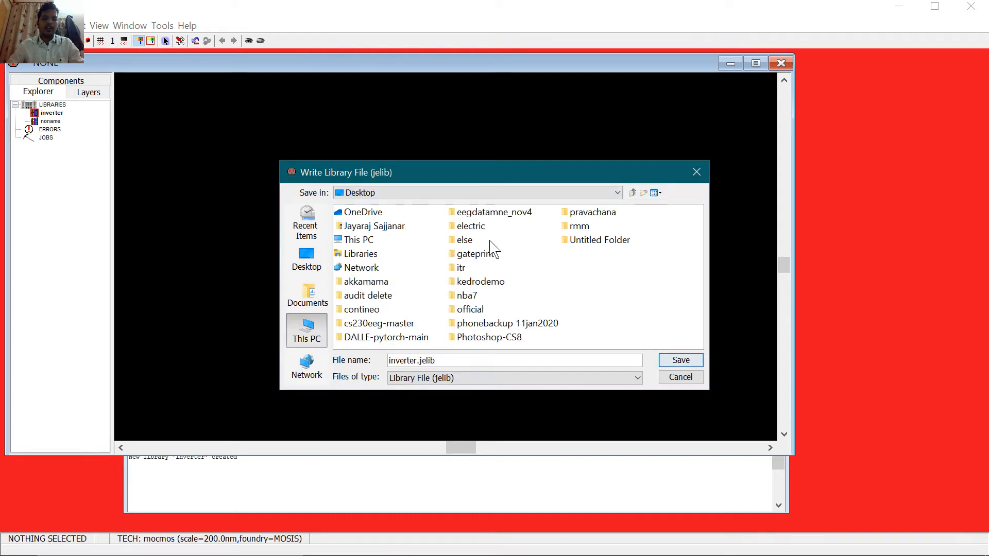
{"action": "left_click", "coordinate": [366, 310]}
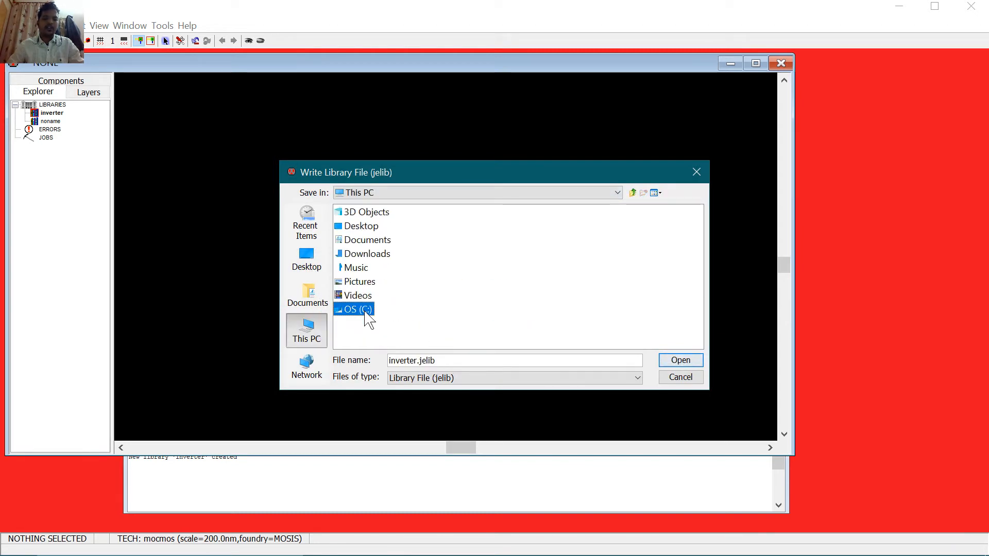
{"action": "double_click", "coordinate": [366, 311]}
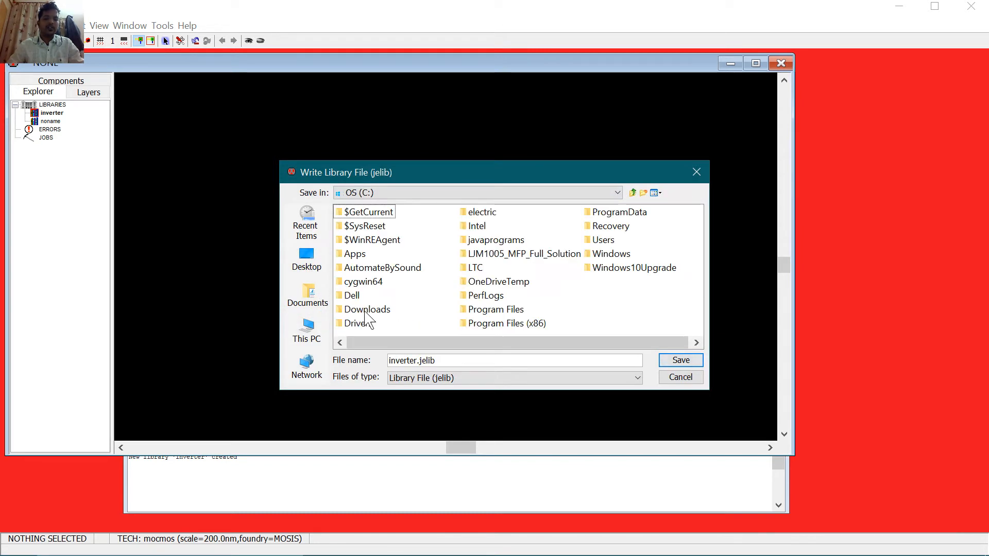
{"action": "double_click", "coordinate": [470, 215]}
Step: Make a new 'inverter' folder there and save inverter.jelib inside it
{"action": "right_click", "coordinate": [427, 258]}
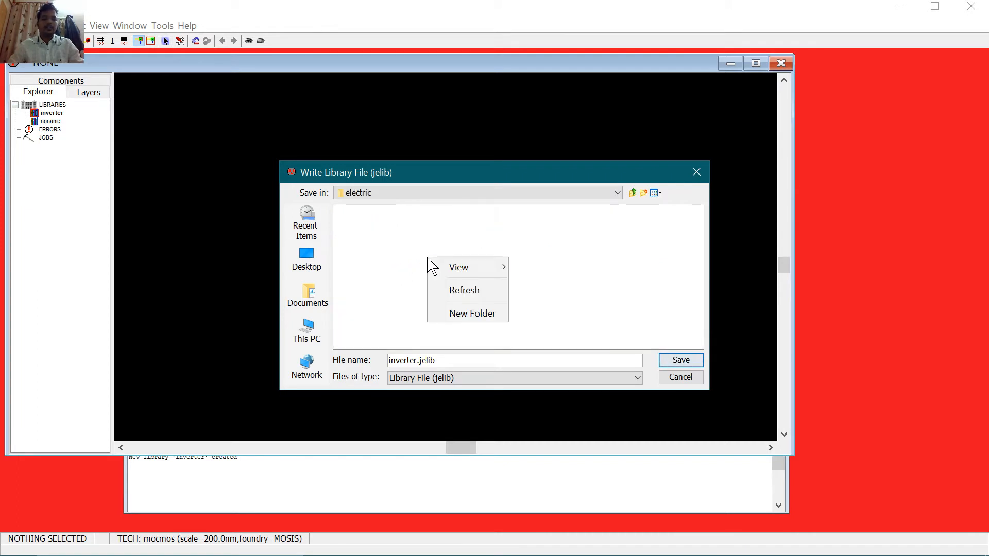
{"action": "left_click", "coordinate": [473, 313]}
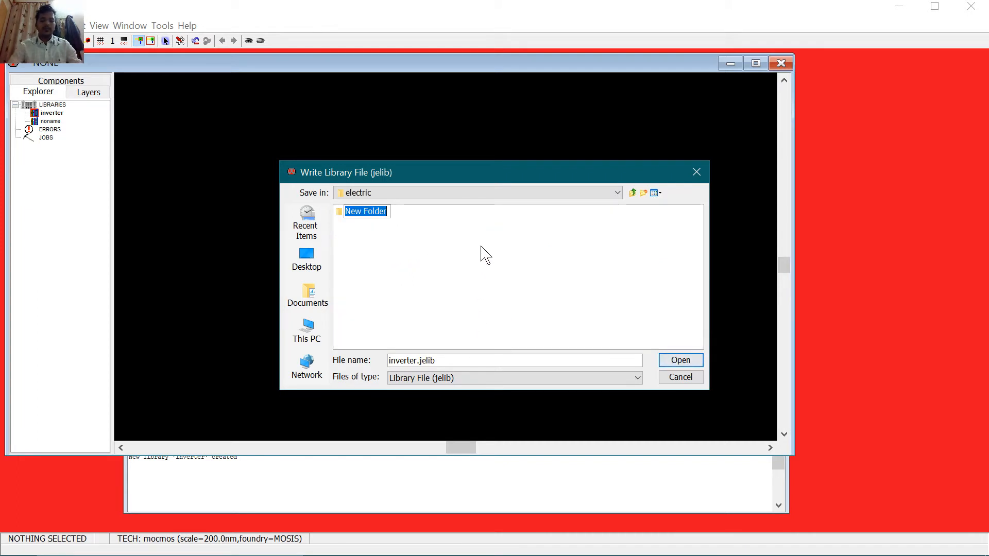
{"action": "type", "text": "inverter"}
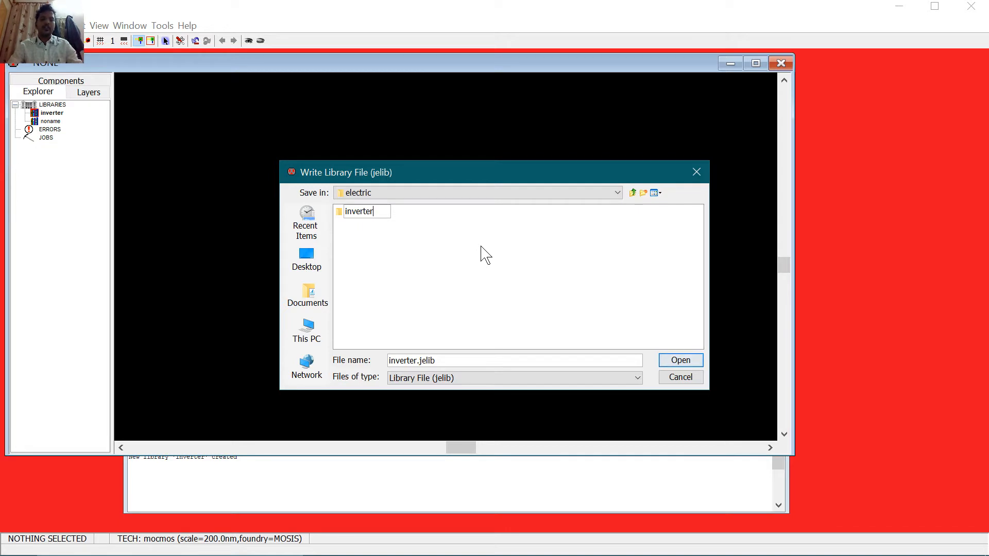
{"action": "key", "text": "Return"}
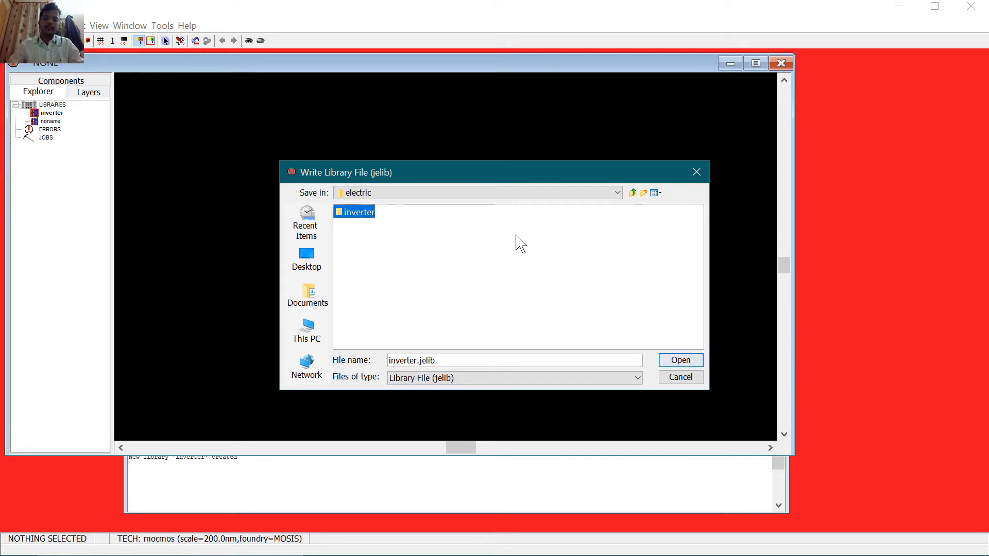
{"action": "double_click", "coordinate": [368, 221]}
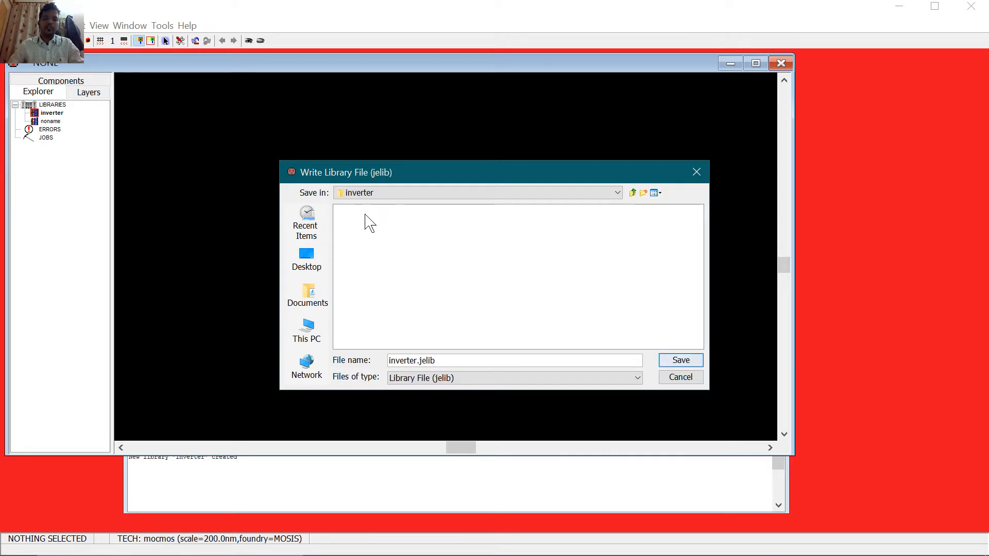
{"action": "left_click", "coordinate": [680, 362]}
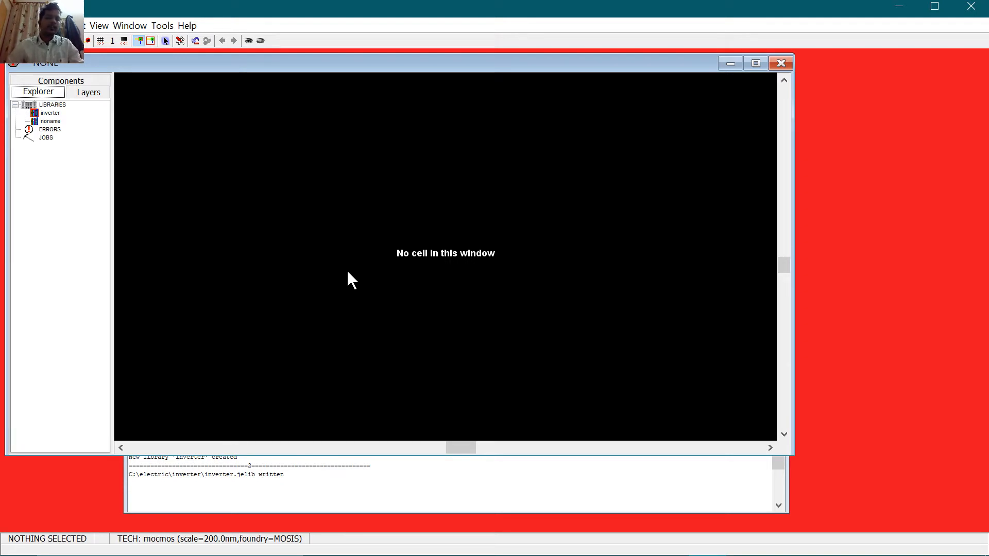
{"action": "left_click", "coordinate": [58, 120]}
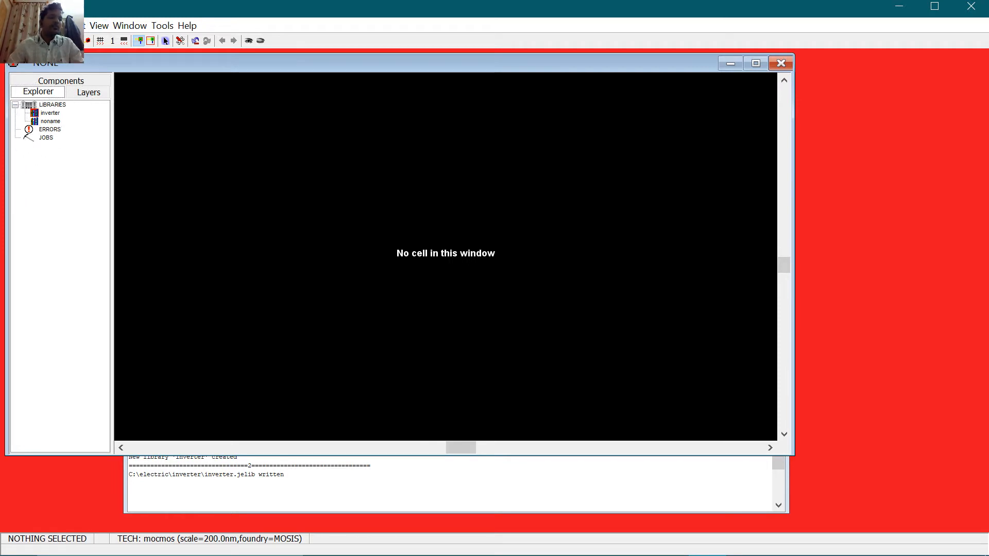
Step: Create and open a schematic-view cell named inv in the inverter library
{"action": "left_click", "coordinate": [48, 26]}
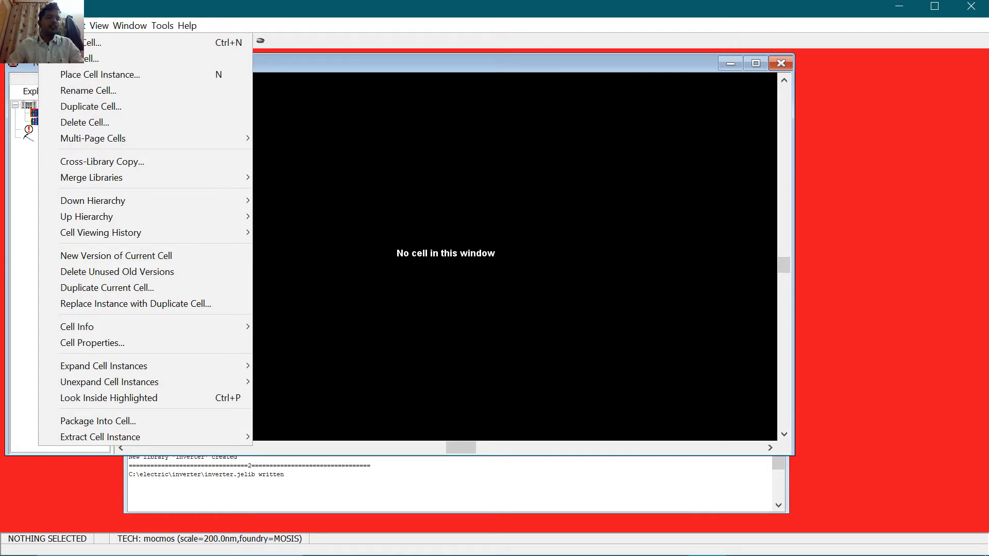
{"action": "left_click", "coordinate": [67, 43]}
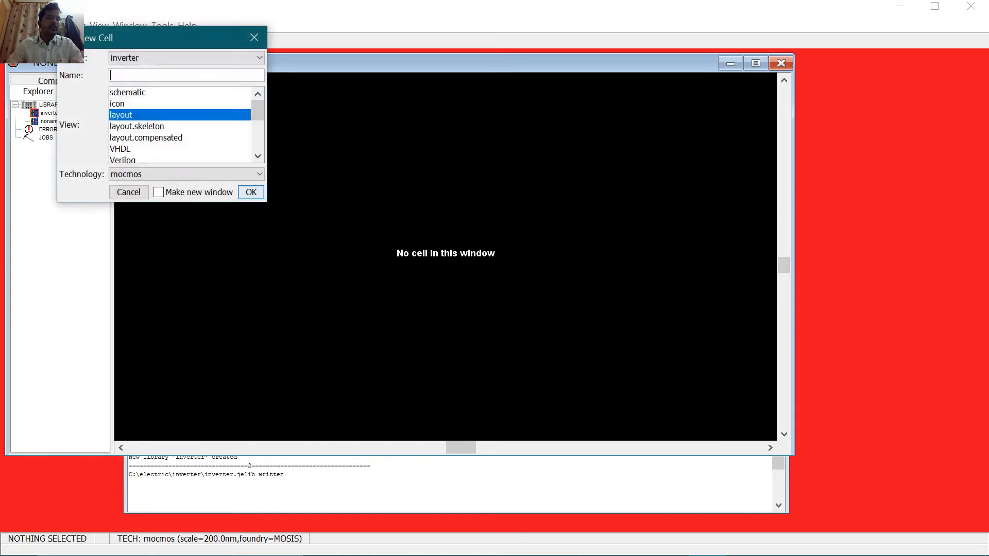
{"action": "left_click", "coordinate": [139, 94]}
{"action": "left_click", "coordinate": [139, 76]}
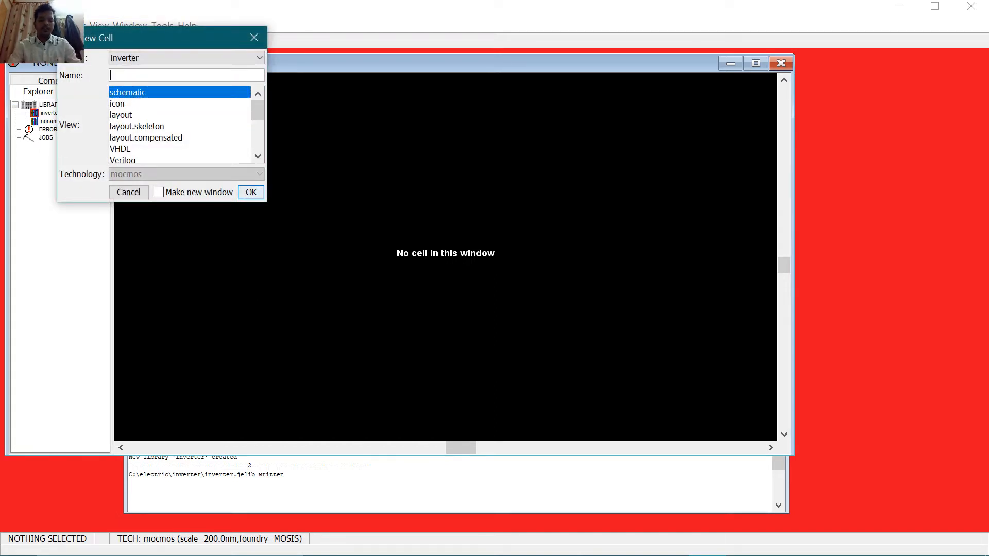
{"action": "type", "text": "invsc"}
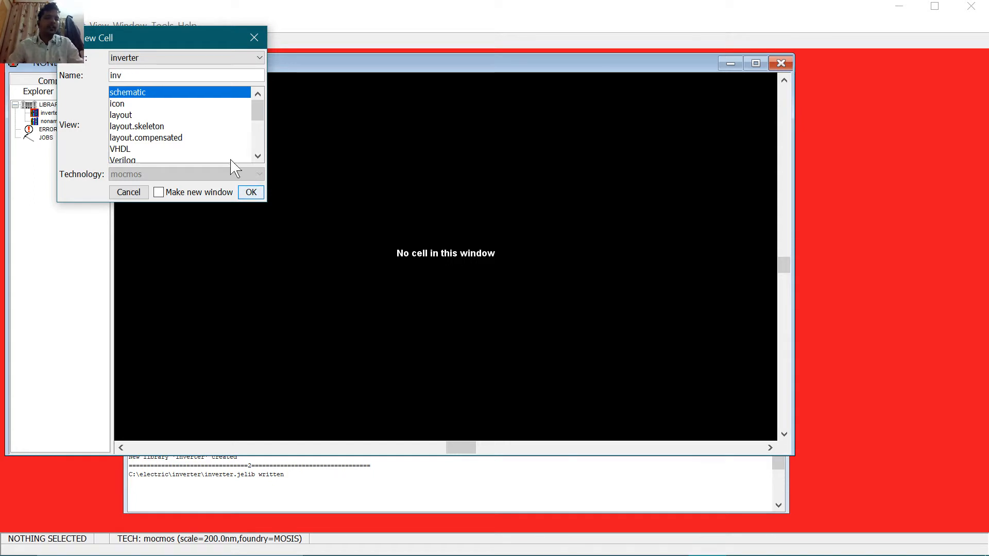
{"action": "left_click", "coordinate": [251, 193]}
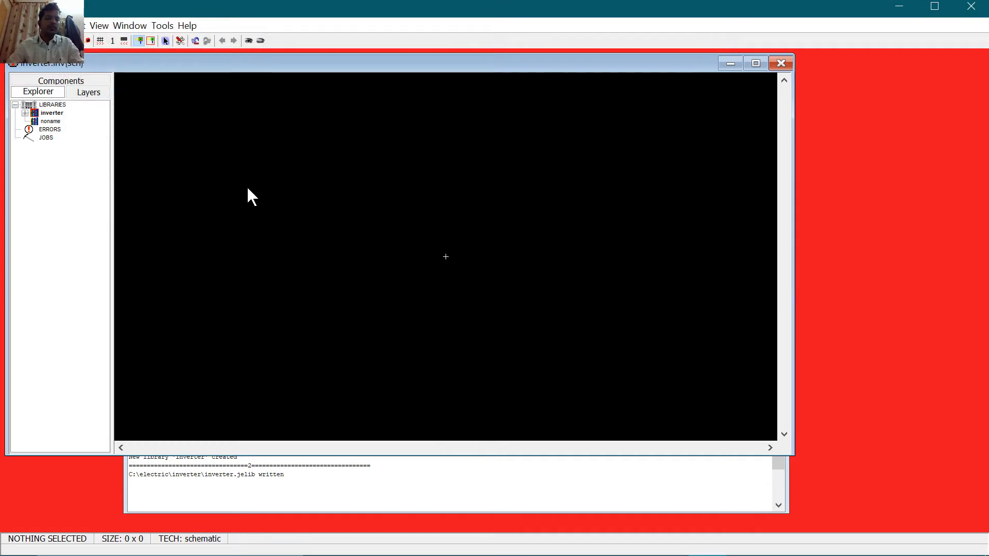
Step: Place an nMOS transistor near the centre and a pMOS transistor above it
{"action": "left_click", "coordinate": [59, 82]}
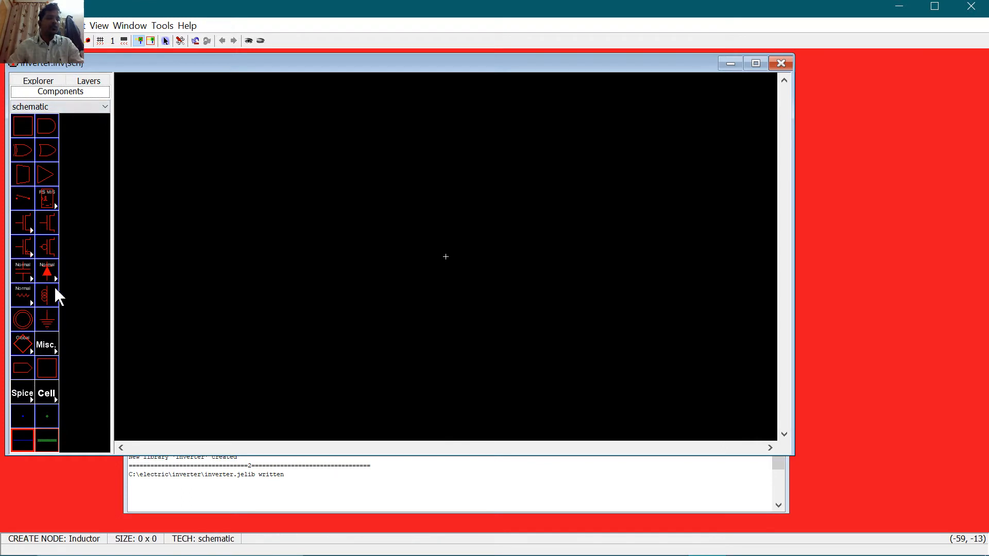
{"action": "left_click", "coordinate": [51, 217]}
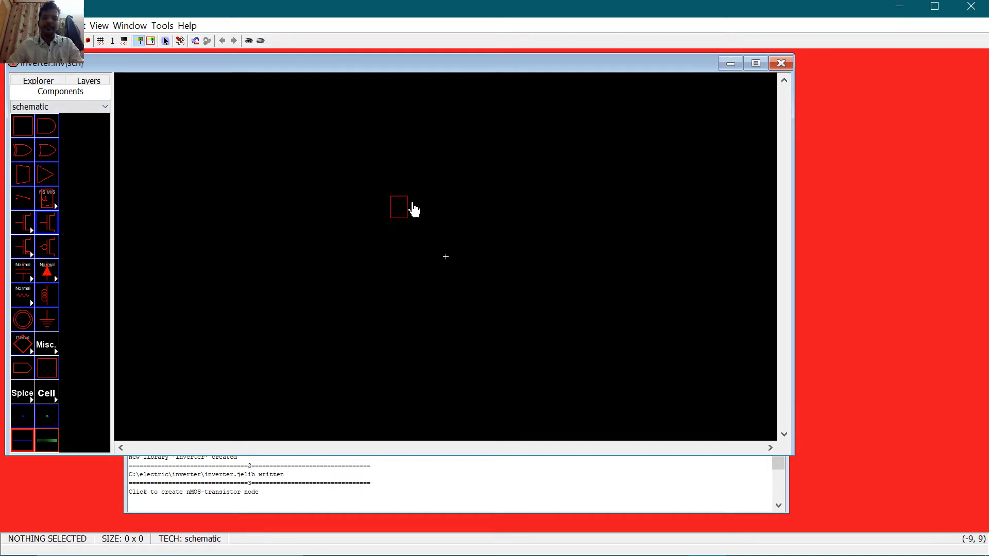
{"action": "left_click", "coordinate": [446, 242]}
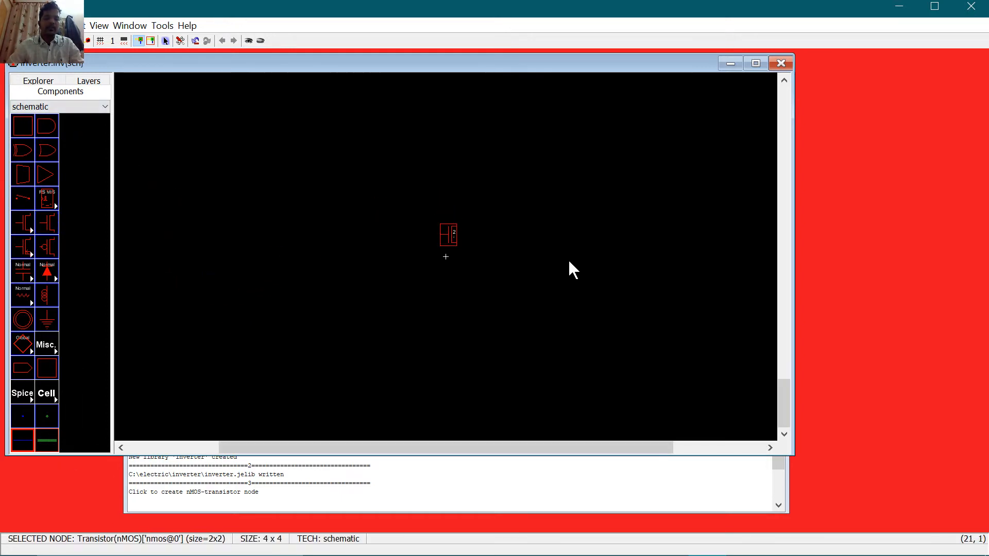
{"action": "left_click", "coordinate": [52, 250]}
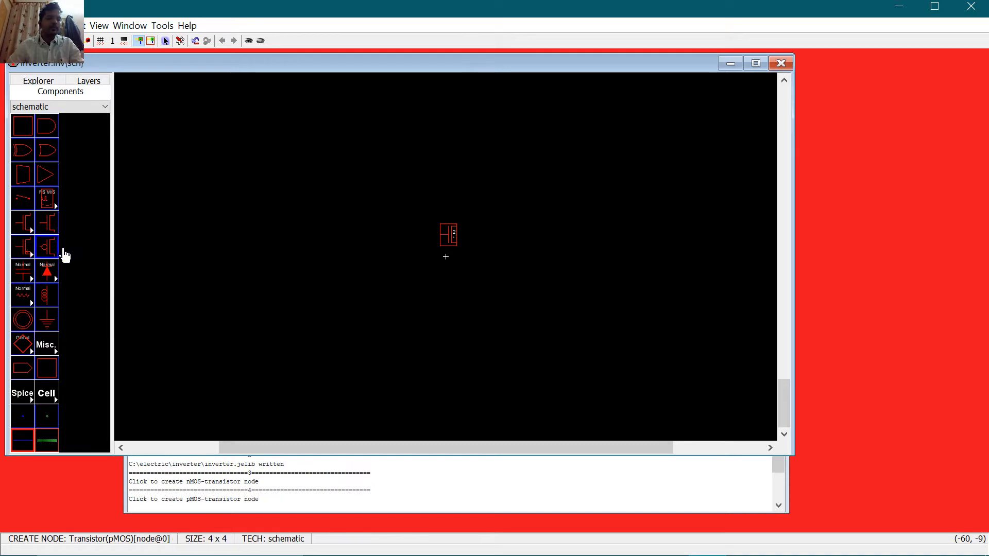
{"action": "left_click", "coordinate": [449, 202]}
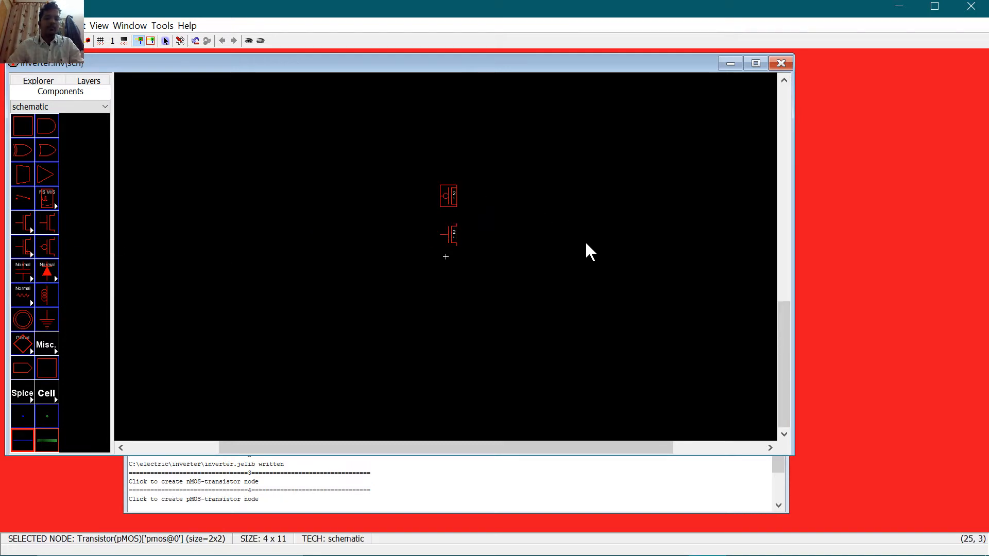
Step: Add a power node above the pMOS and a ground node below the nMOS
{"action": "left_click", "coordinate": [23, 325]}
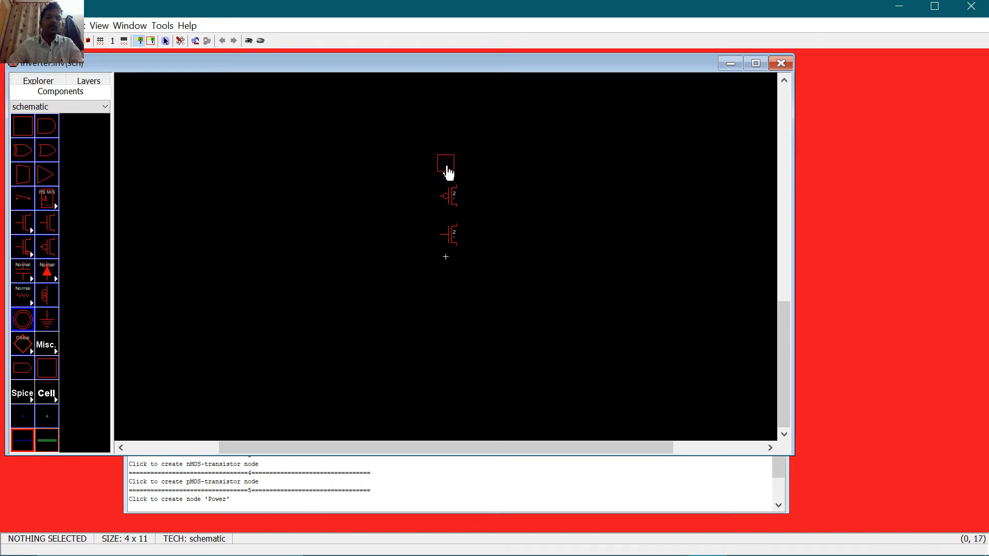
{"action": "left_click", "coordinate": [456, 155]}
{"action": "left_click", "coordinate": [34, 323]}
{"action": "left_click", "coordinate": [47, 322]}
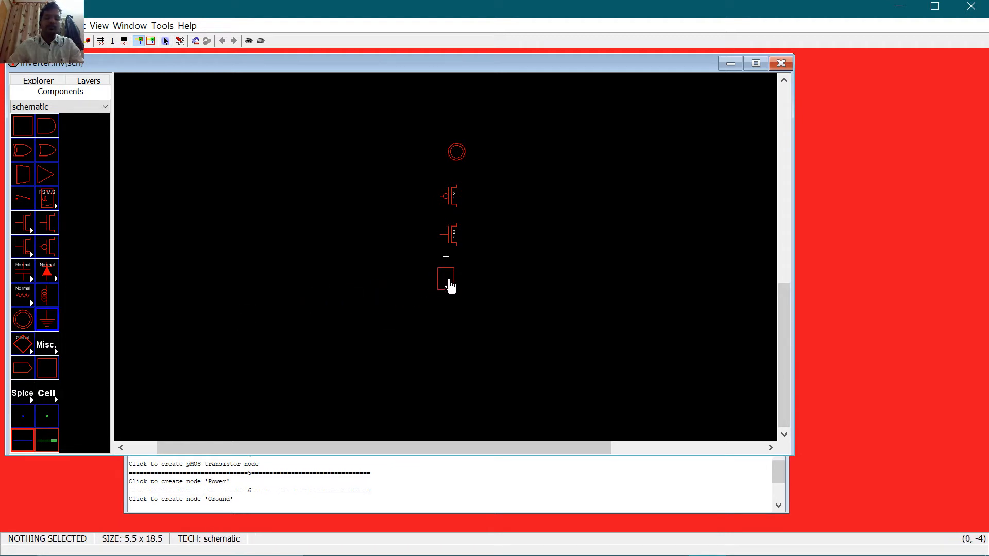
{"action": "left_click", "coordinate": [459, 284]}
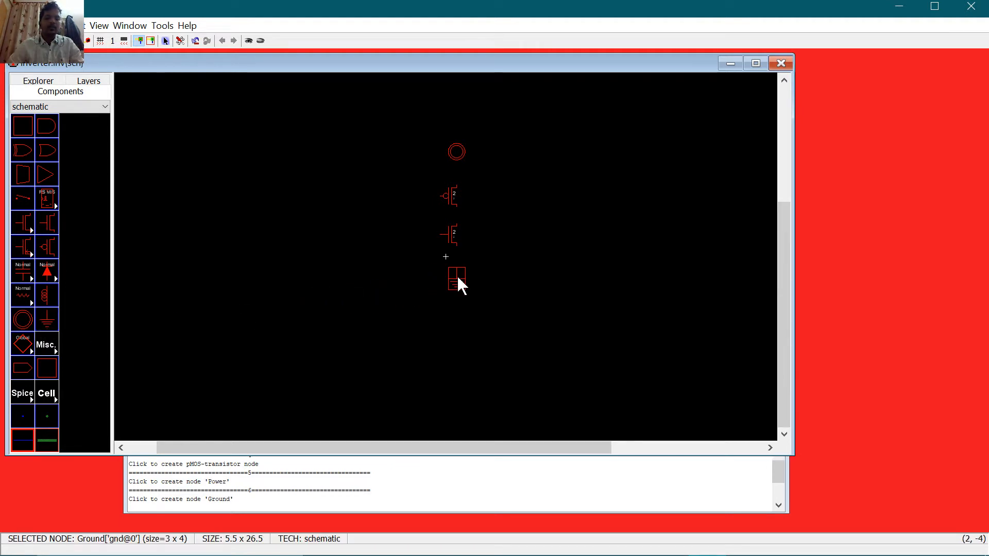
Step: Place off-page connectors left and right of the transistors for input and output
{"action": "left_click", "coordinate": [23, 367]}
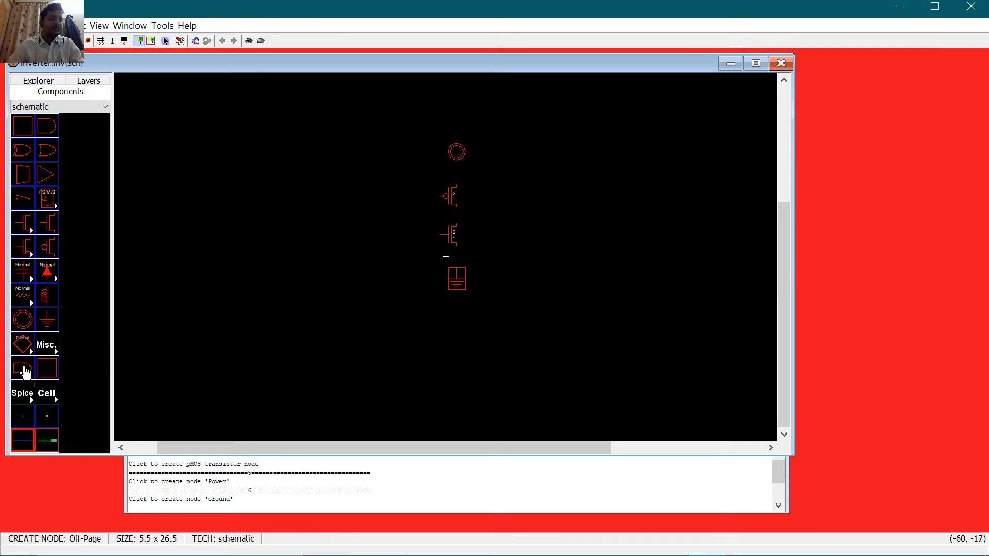
{"action": "left_click", "coordinate": [417, 215]}
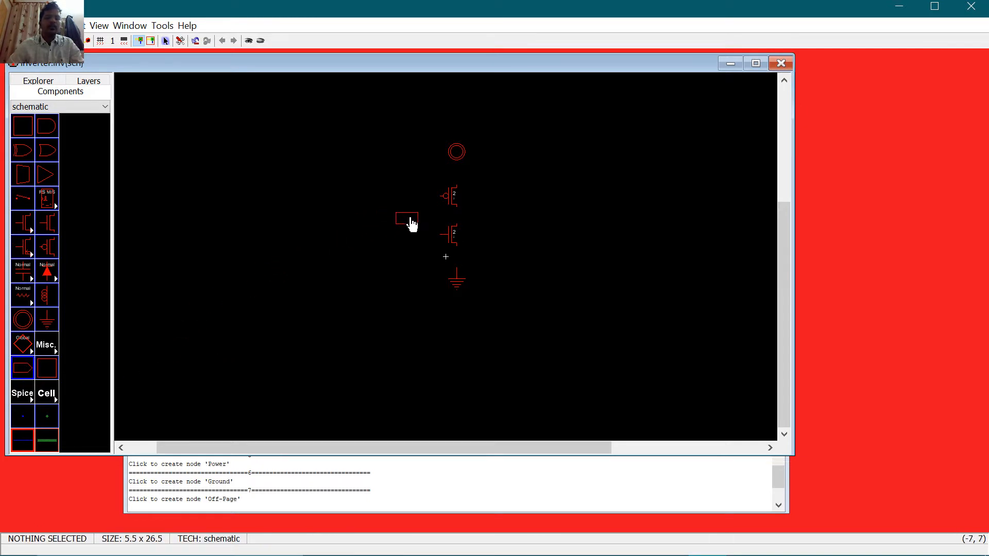
{"action": "left_click", "coordinate": [19, 374]}
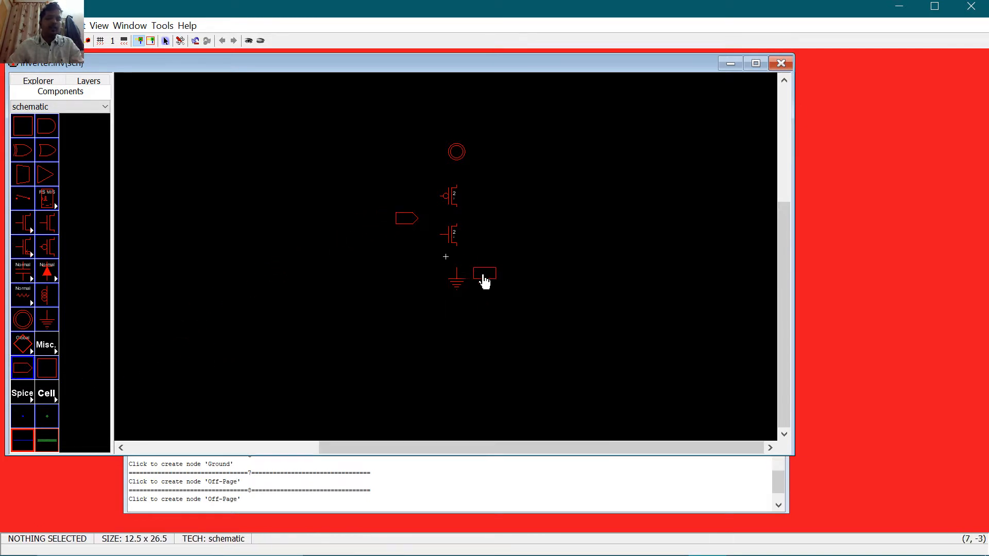
{"action": "left_click", "coordinate": [502, 227]}
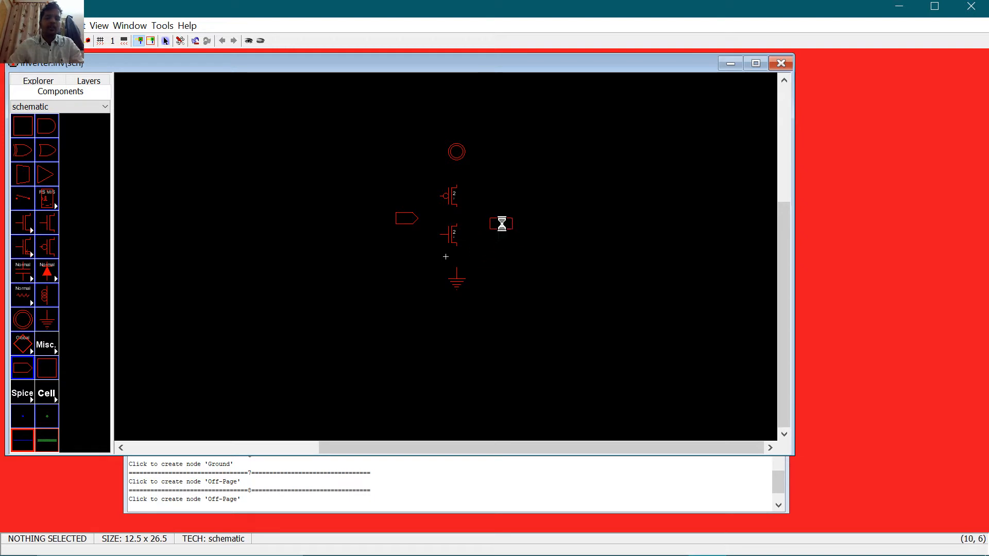
{"action": "left_click", "coordinate": [569, 310]}
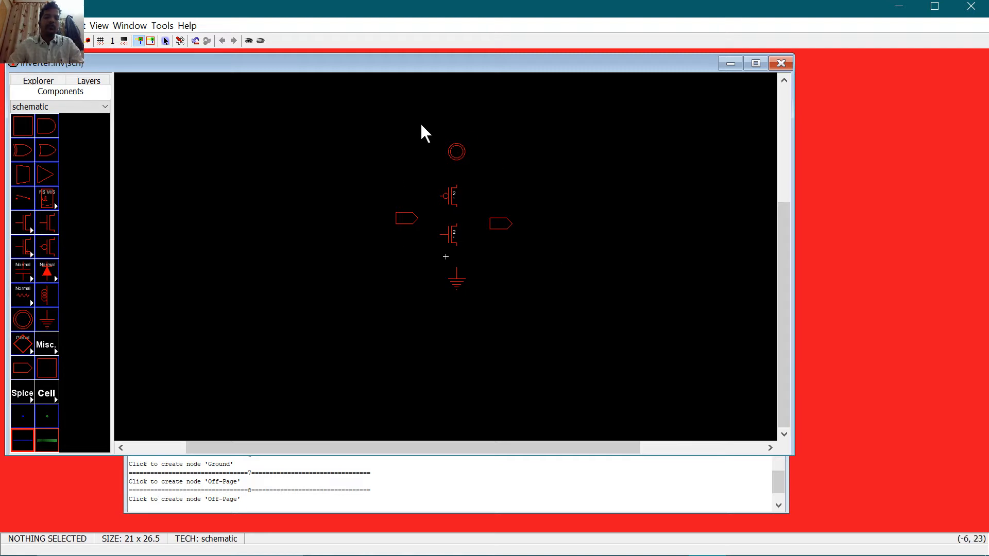
Step: Maximize the schematic window, fit the inverter drawing to it, and select the pMOS
{"action": "left_click", "coordinate": [103, 25]}
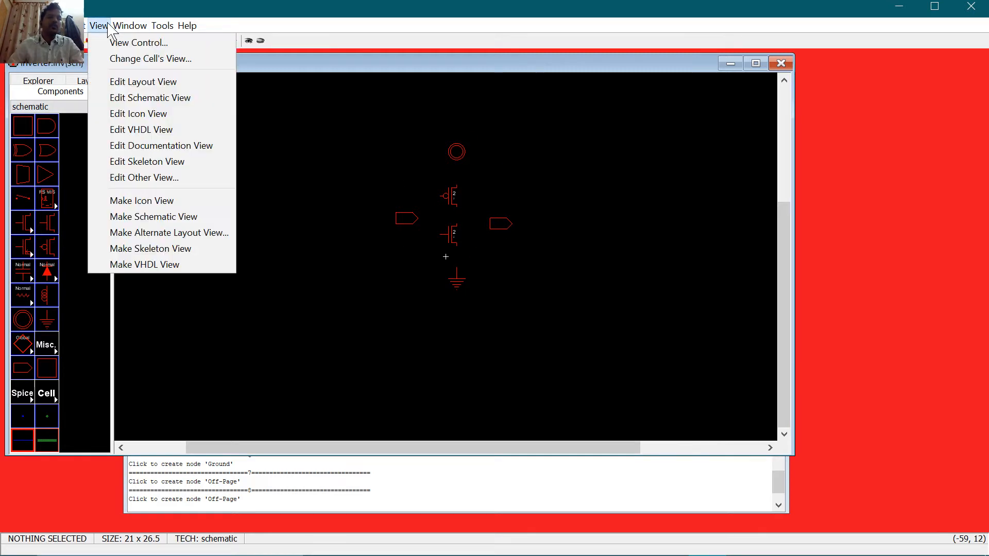
{"action": "mouse_move", "coordinate": [123, 28]}
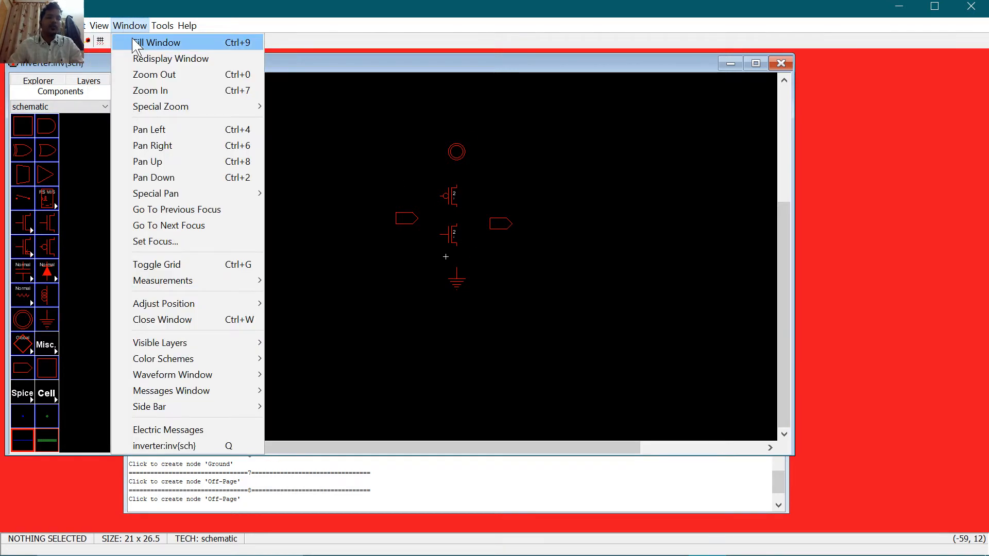
{"action": "left_click", "coordinate": [139, 42]}
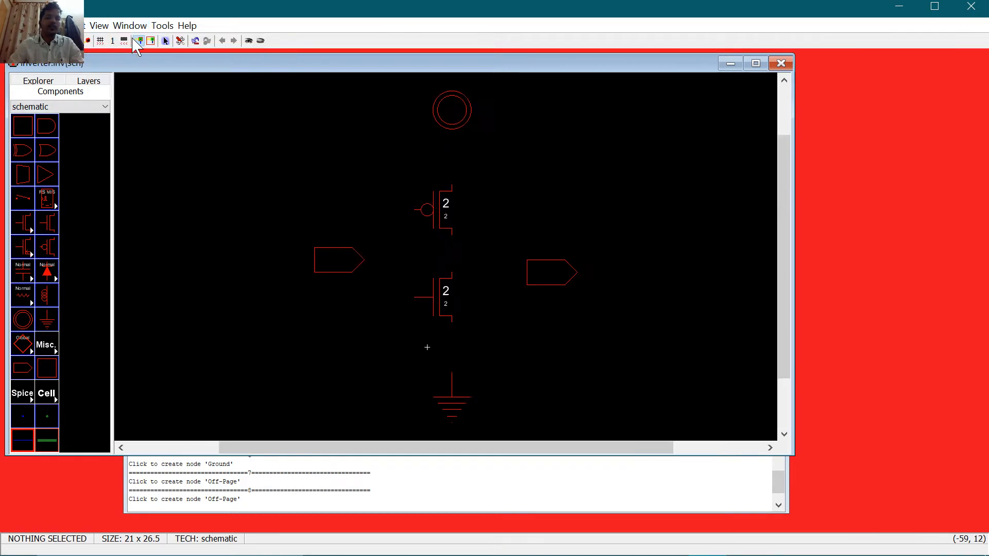
{"action": "left_click", "coordinate": [755, 64]}
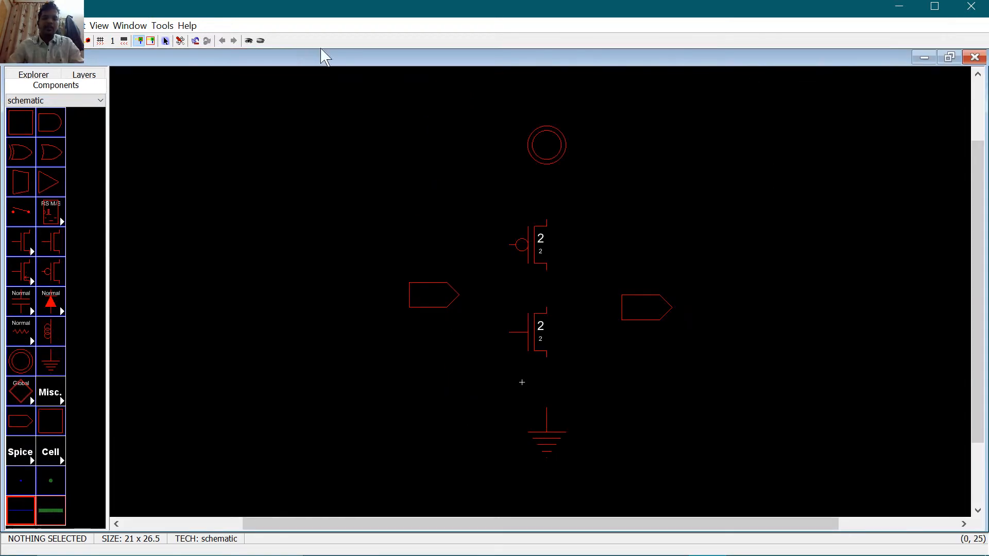
{"action": "left_click", "coordinate": [130, 26]}
{"action": "left_click", "coordinate": [140, 41]}
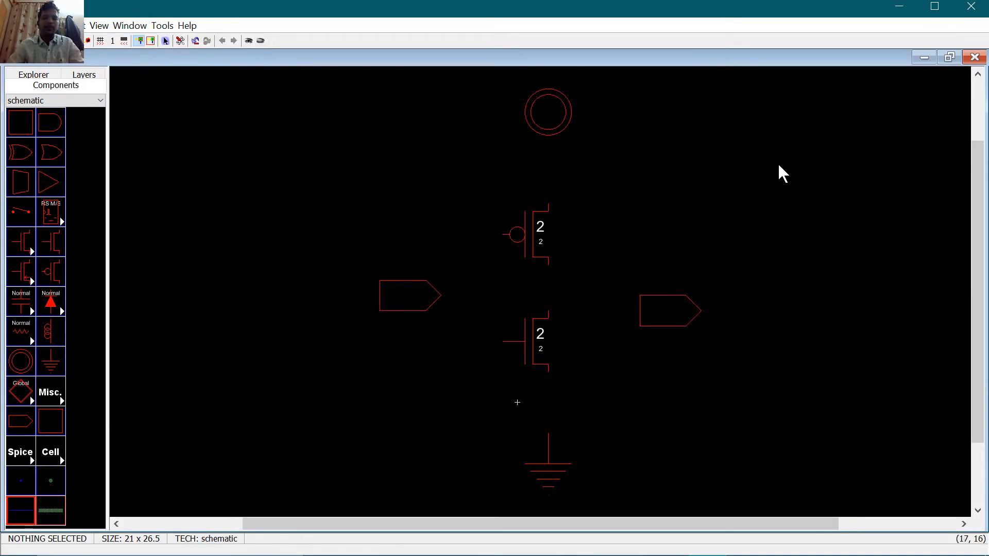
{"action": "left_click", "coordinate": [545, 230]}
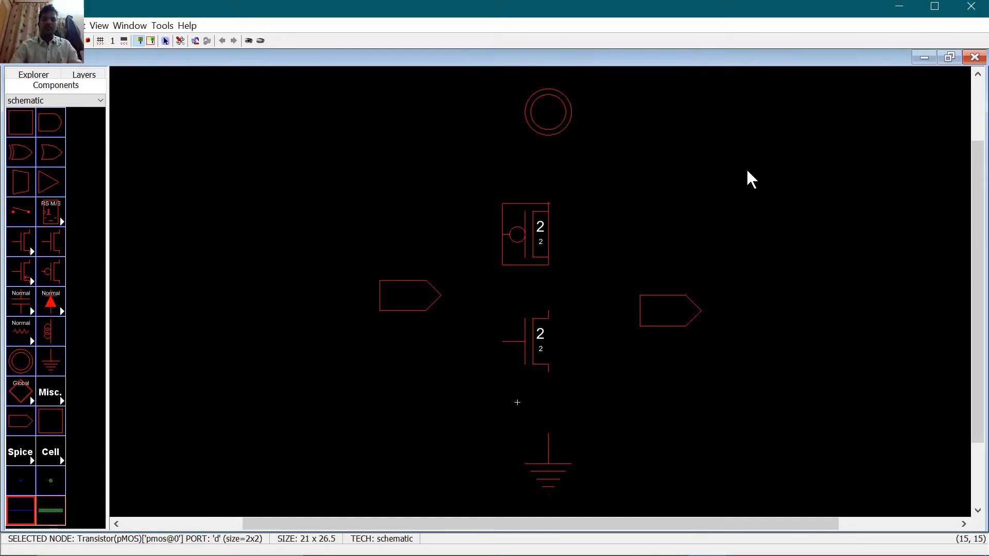
Step: Set the pMOS transistor width to 10 in its Node Properties
{"action": "key", "text": "ctrl+i"}
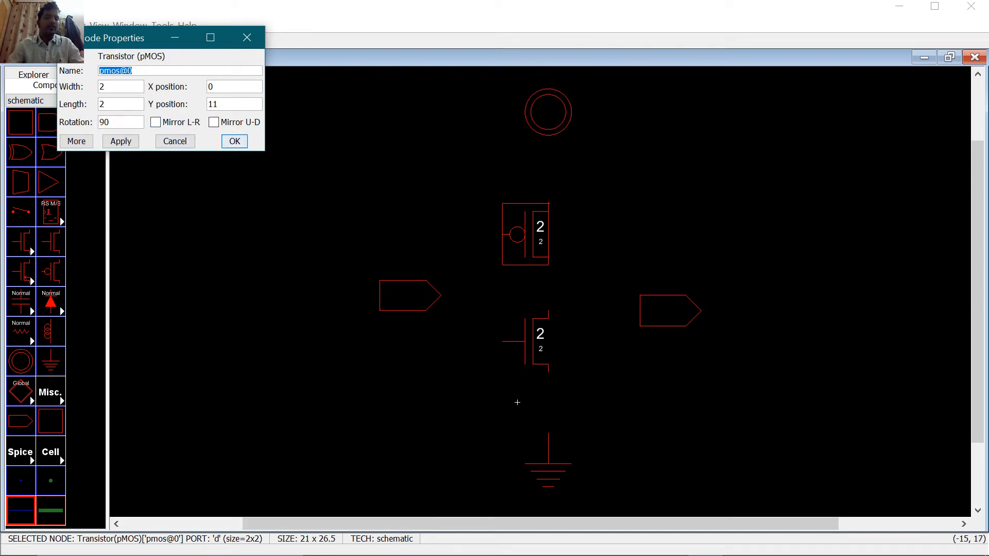
{"action": "key", "text": "Tab"}
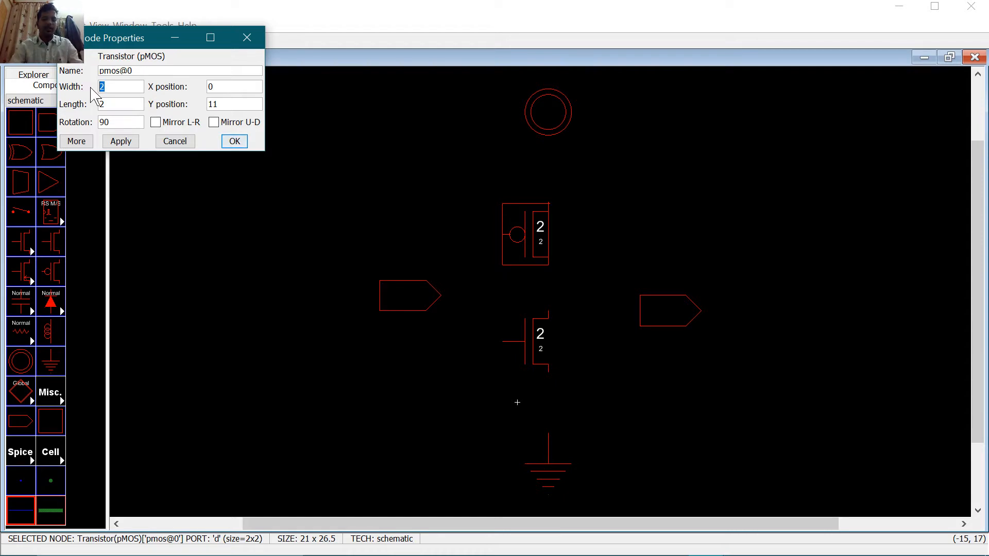
{"action": "type", "text": "10"}
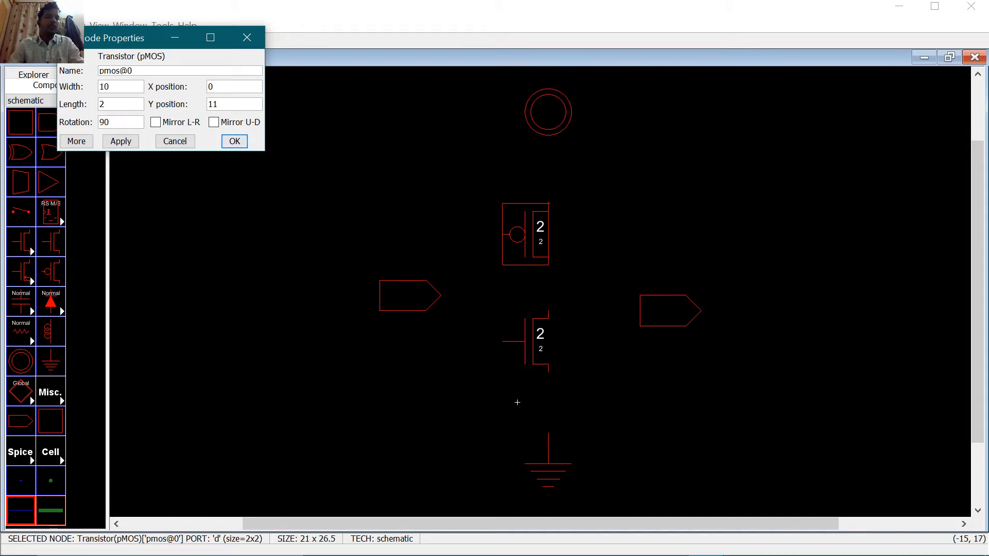
{"action": "left_click", "coordinate": [235, 142]}
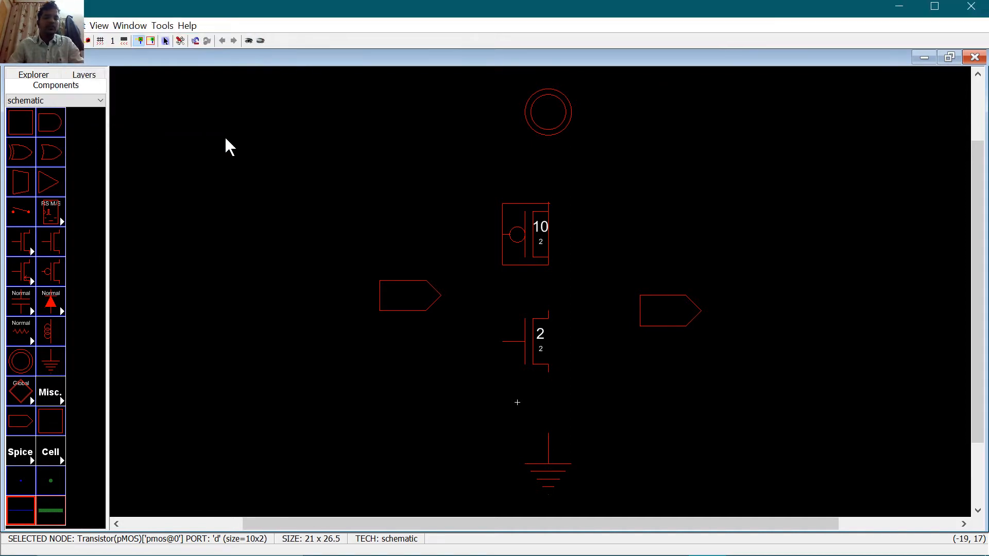
Step: Set the nMOS transistor width to 10 and drag it slightly lower
{"action": "left_click", "coordinate": [518, 326]}
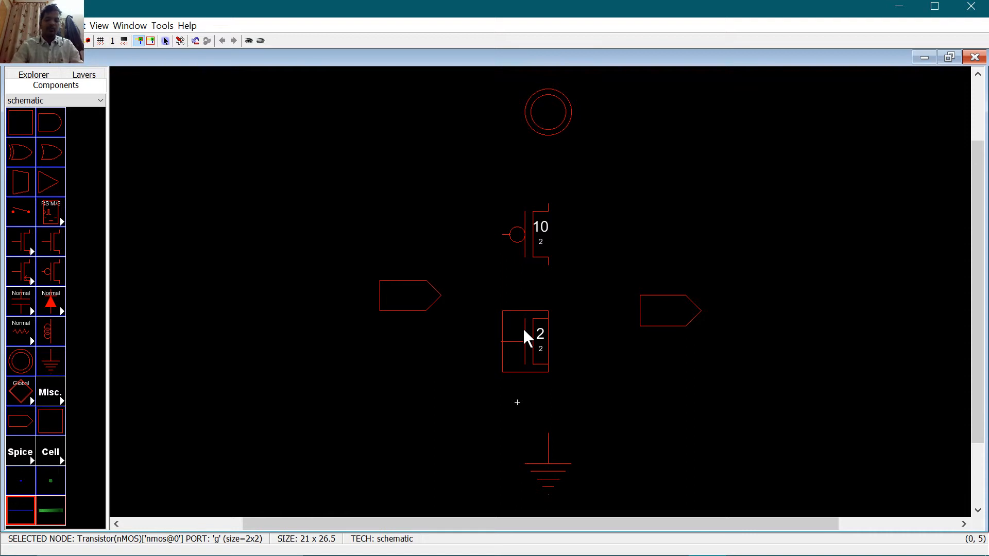
{"action": "double_click", "coordinate": [525, 337]}
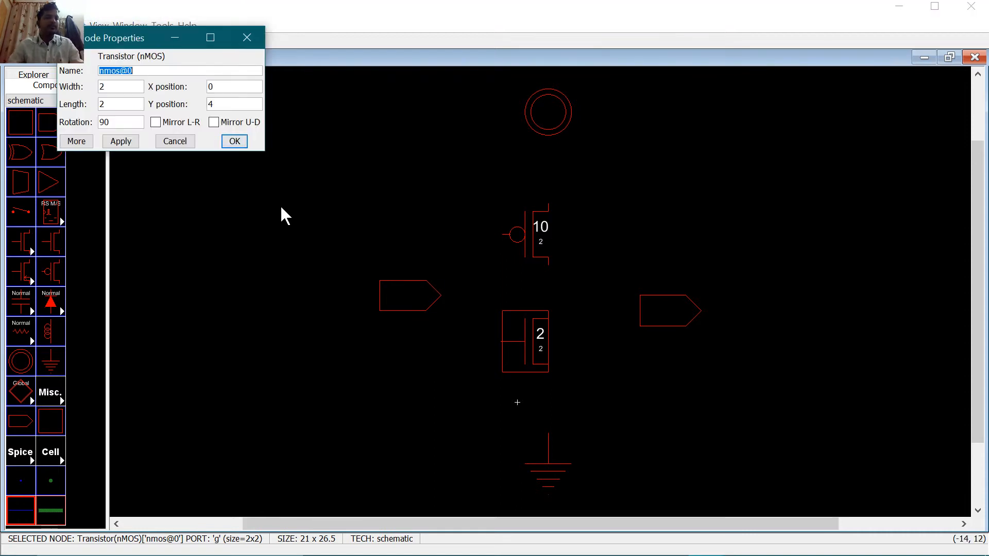
{"action": "key", "text": "Tab"}
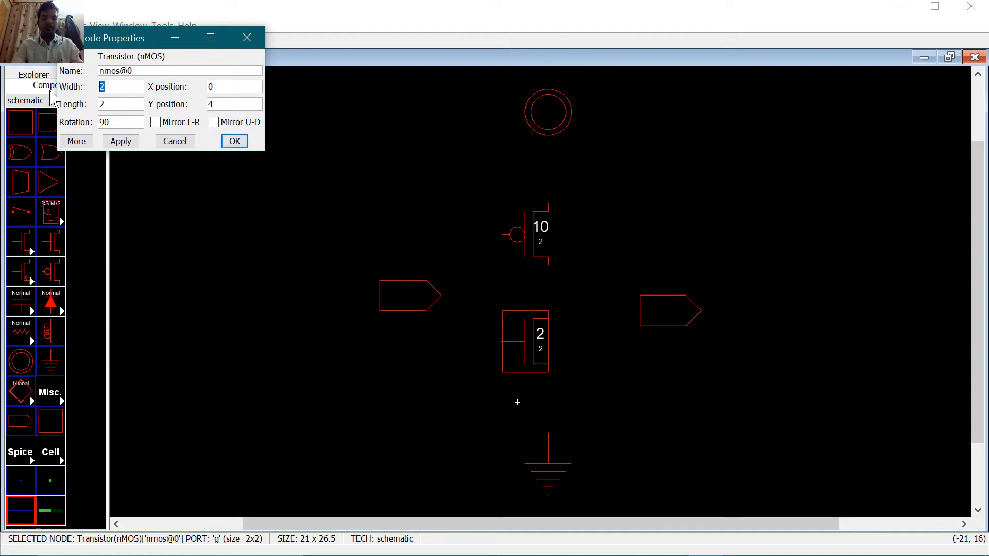
{"action": "left_click", "coordinate": [234, 141]}
{"action": "left_click", "coordinate": [781, 238]}
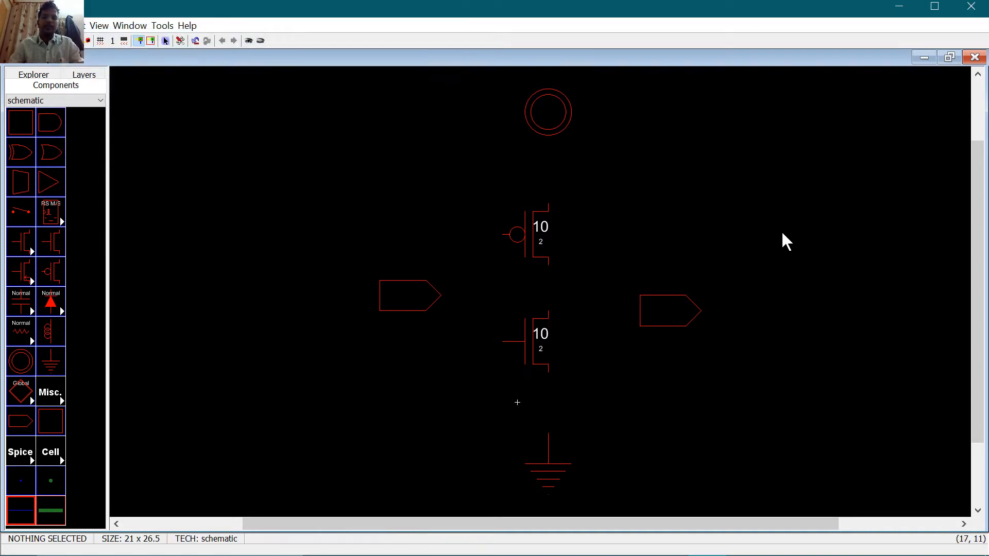
{"action": "left_click", "coordinate": [531, 354]}
{"action": "left_click_drag", "start_coordinate": [535, 356], "coordinate": [540, 363]}
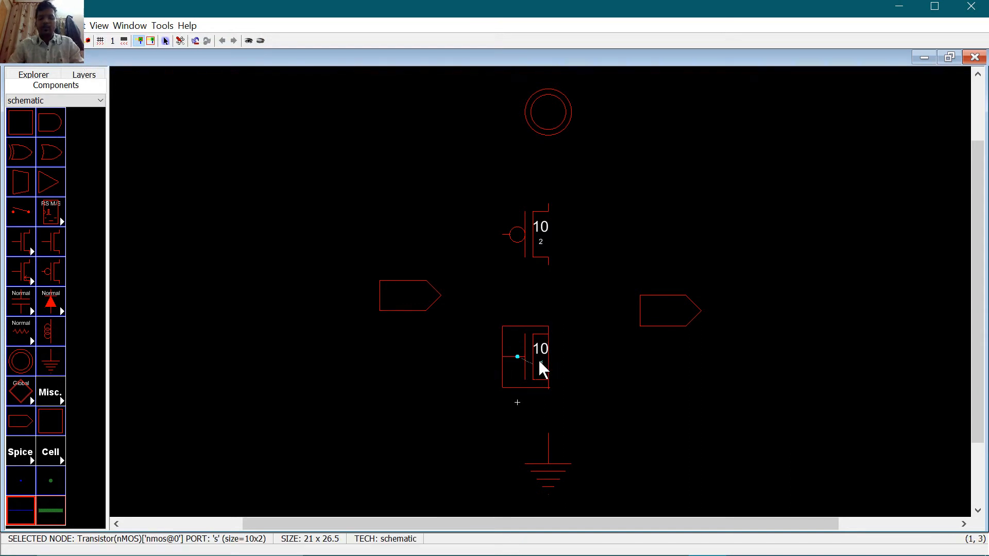
Step: Wire power to the pMOS, the pMOS to the nMOS, and their junction to the output connector
{"action": "left_click", "coordinate": [582, 370]}
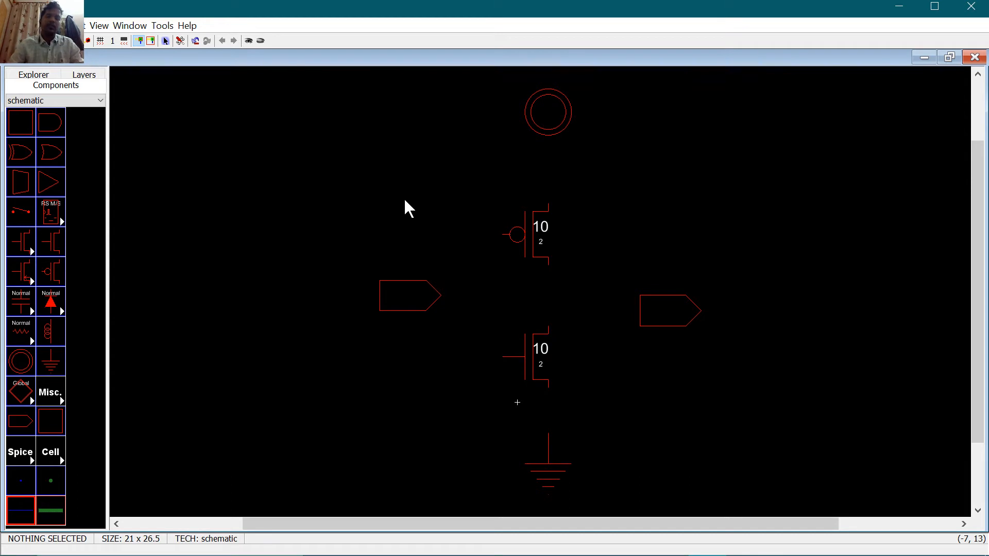
{"action": "left_click", "coordinate": [557, 124]}
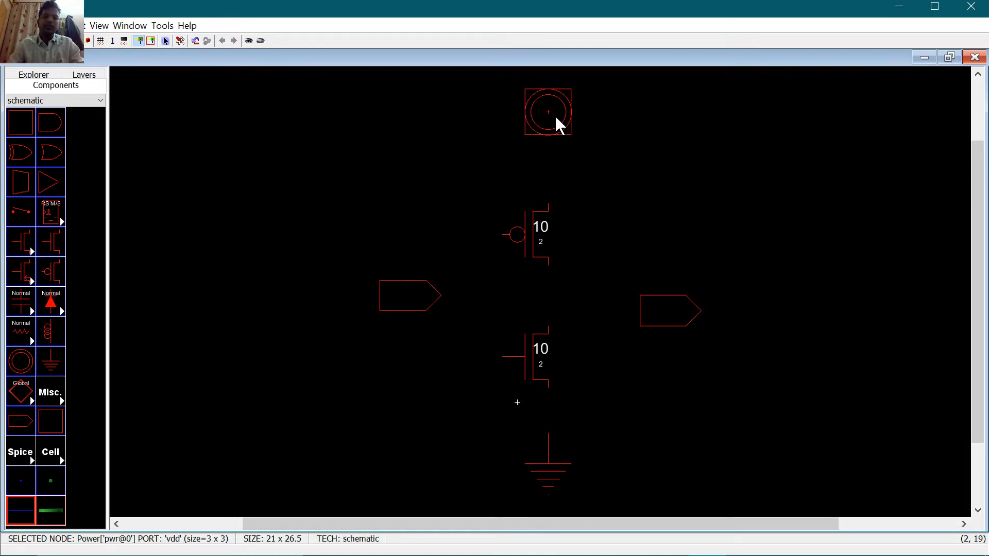
{"action": "right_click", "coordinate": [548, 203]}
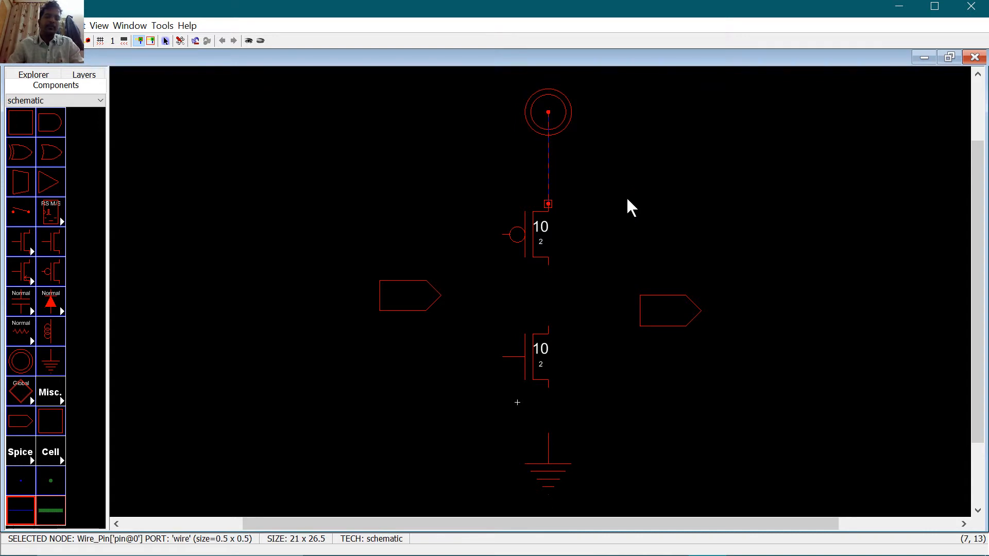
{"action": "left_click", "coordinate": [545, 261]}
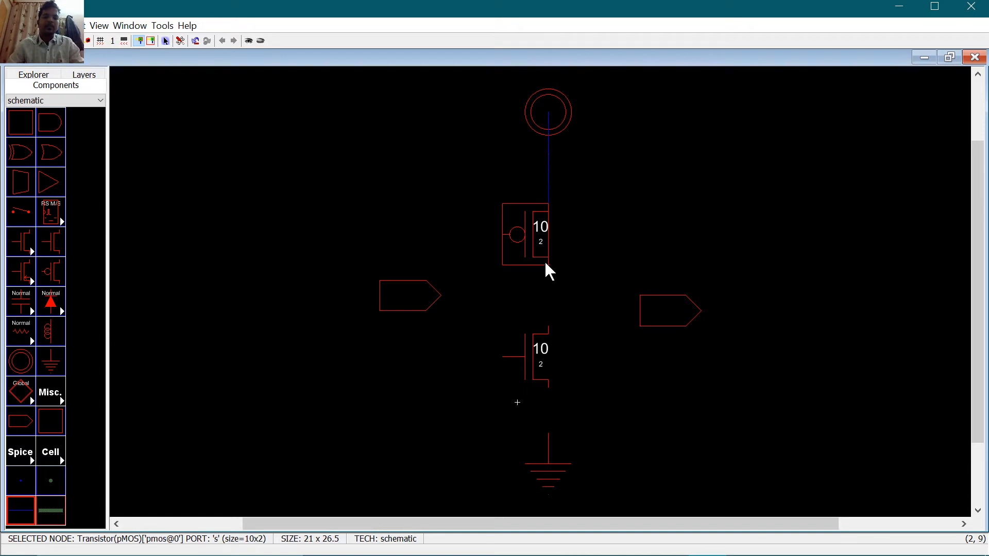
{"action": "right_click", "coordinate": [548, 333]}
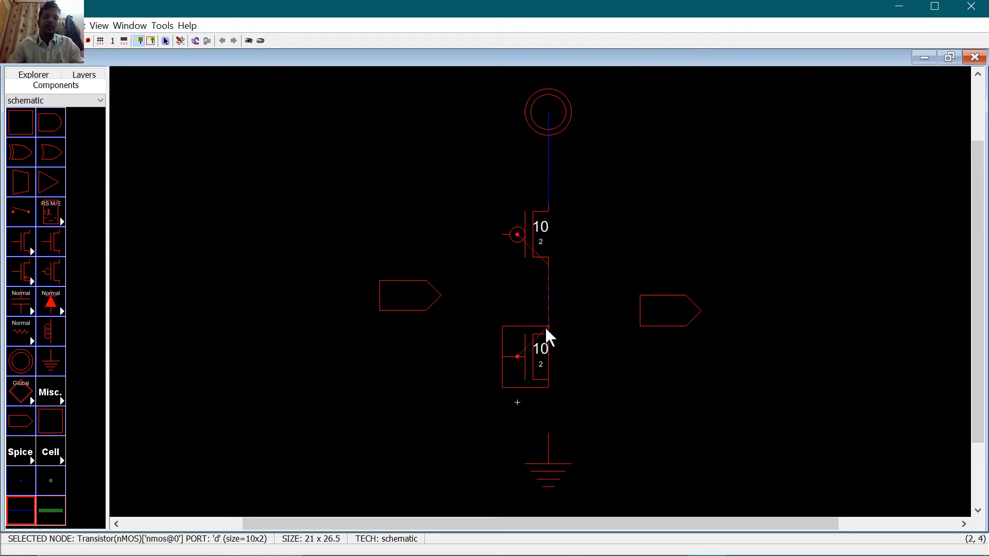
{"action": "left_click", "coordinate": [547, 299]}
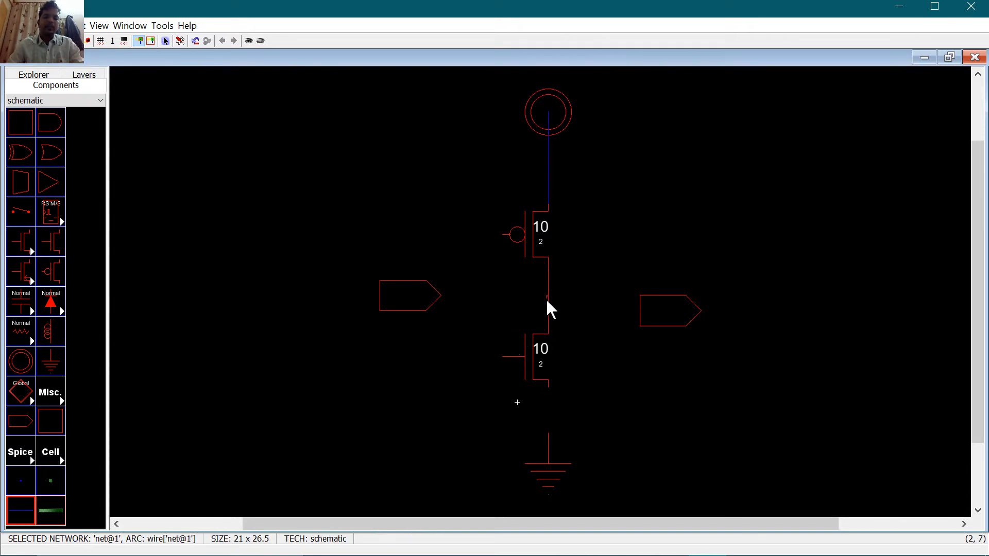
{"action": "right_click", "coordinate": [654, 309]}
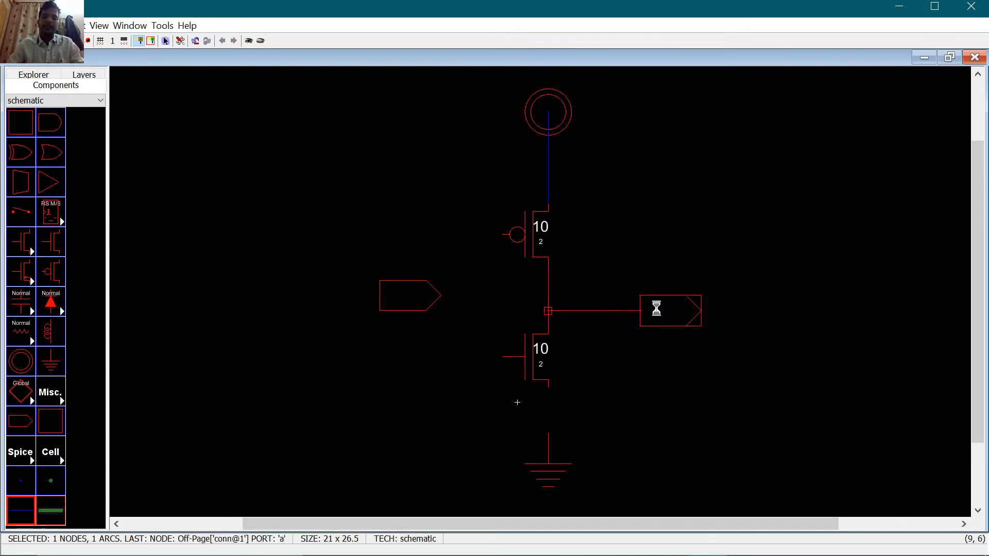
Step: Wire the two gates together, the input connector to the gates, and the nMOS to ground
{"action": "left_click", "coordinate": [502, 234]}
{"action": "right_click", "coordinate": [505, 356]}
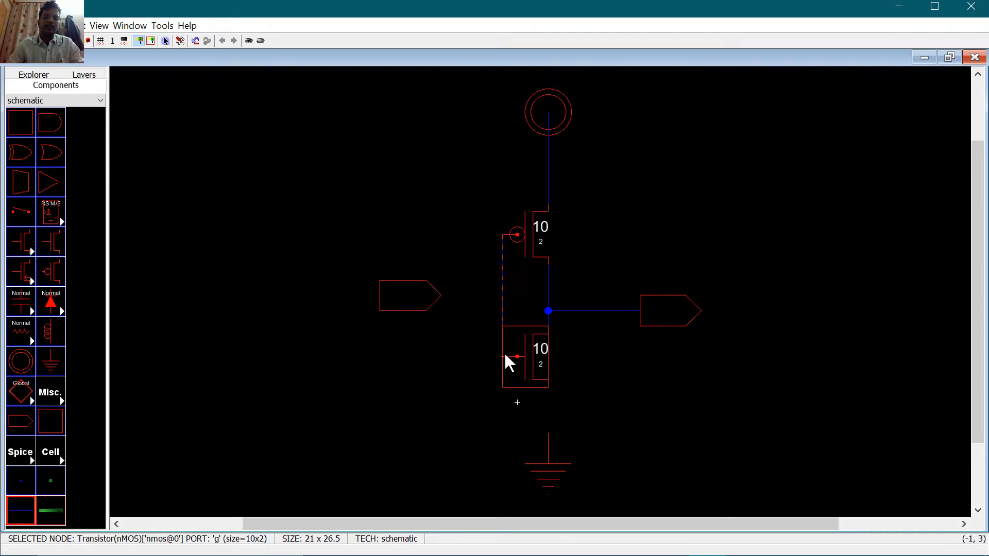
{"action": "left_click", "coordinate": [399, 297]}
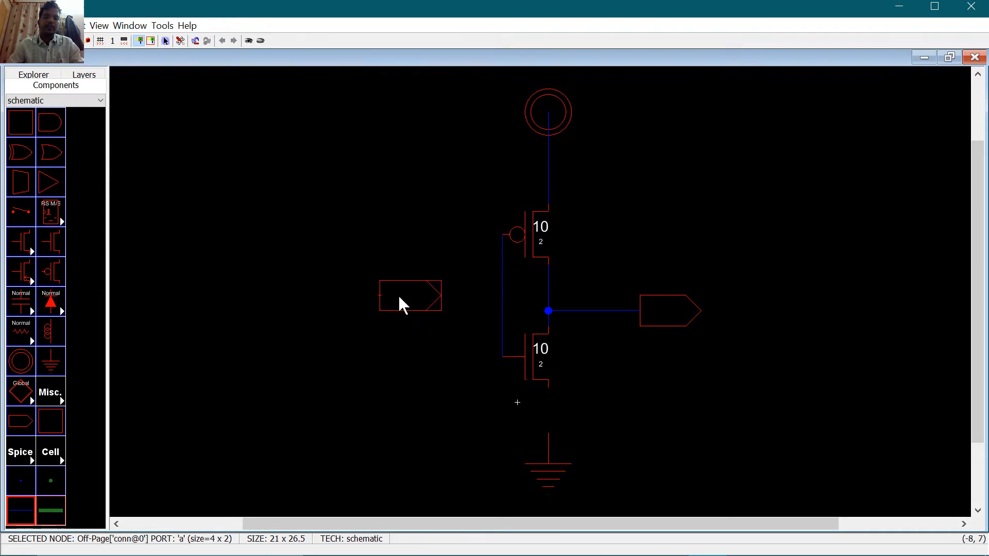
{"action": "right_click", "coordinate": [503, 295]}
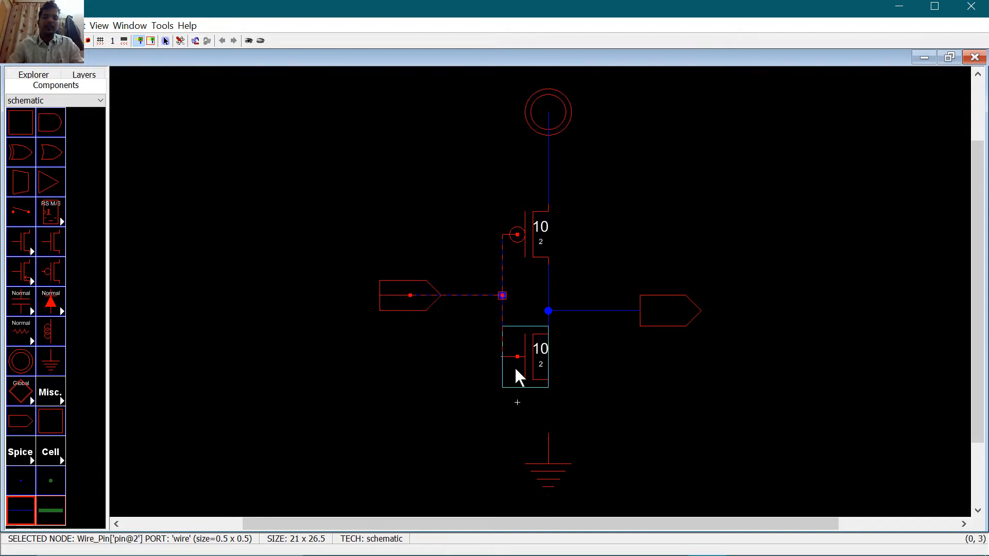
{"action": "left_click", "coordinate": [545, 387]}
{"action": "right_click", "coordinate": [548, 443]}
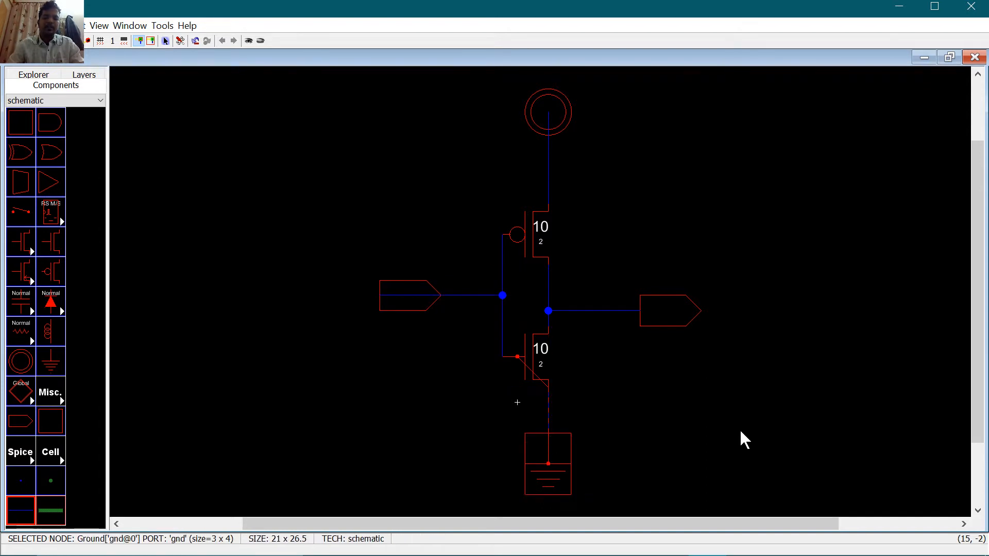
{"action": "left_click", "coordinate": [740, 432]}
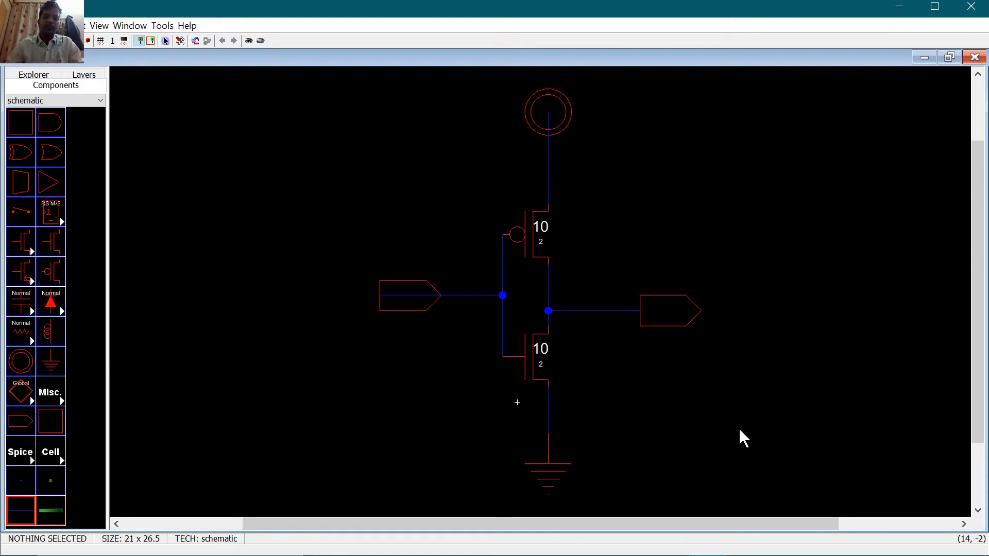
Step: Run Tools > DRC > Check Hierarchically on the inv schematic
{"action": "left_click", "coordinate": [164, 26]}
{"action": "mouse_move", "coordinate": [180, 43]}
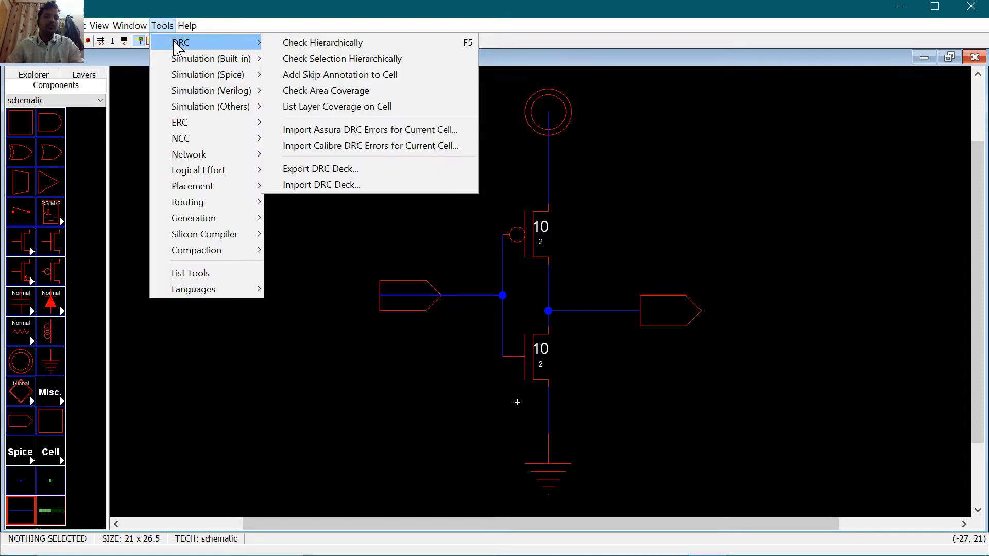
{"action": "left_click", "coordinate": [320, 43]}
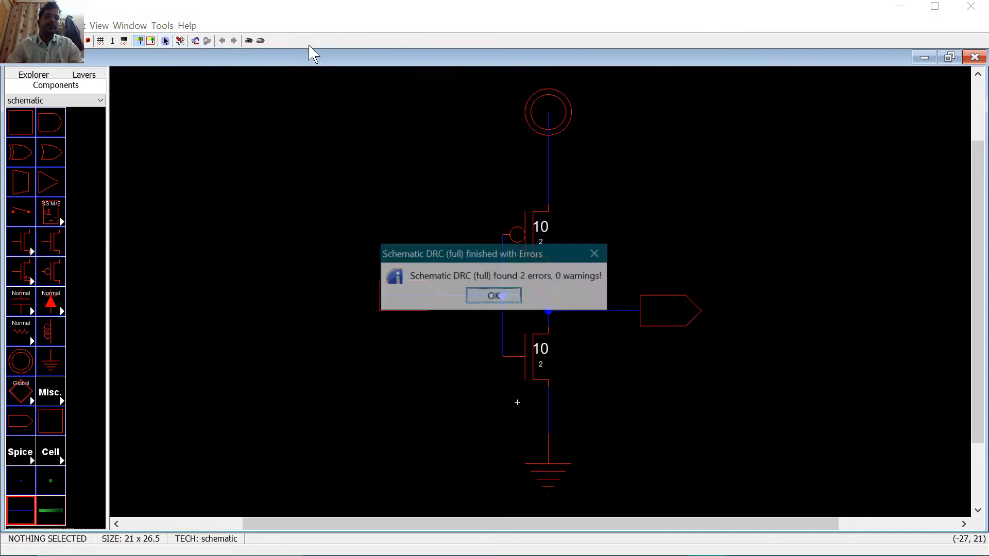
{"action": "left_click", "coordinate": [492, 297]}
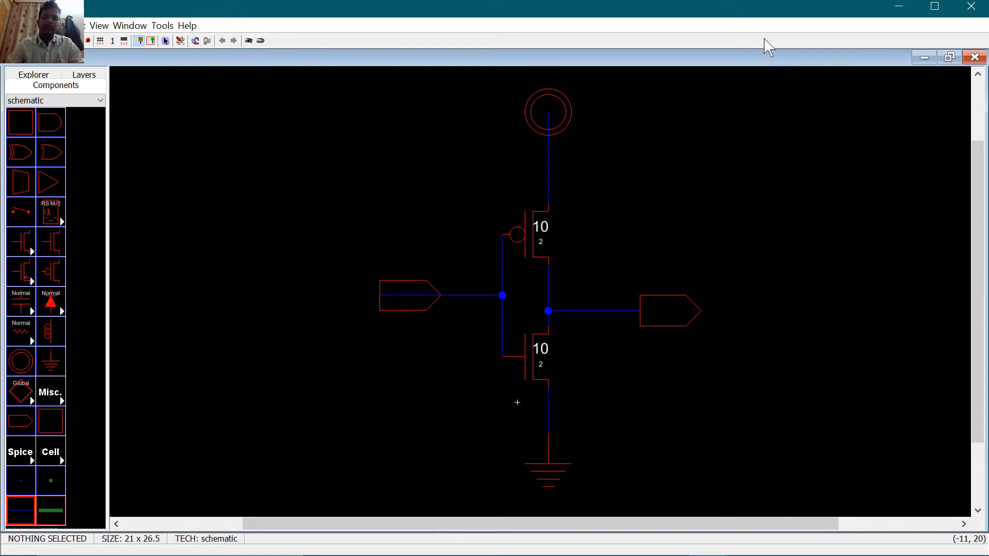
Step: Resize the schematic window to reveal the message log reporting 2 errors
{"action": "double_click", "coordinate": [778, 63]}
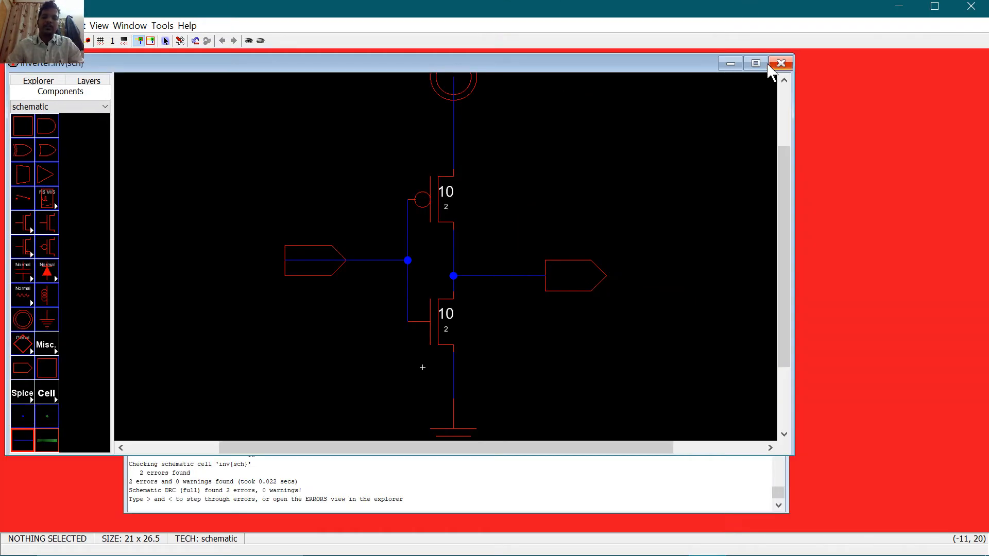
{"action": "left_click", "coordinate": [766, 66]}
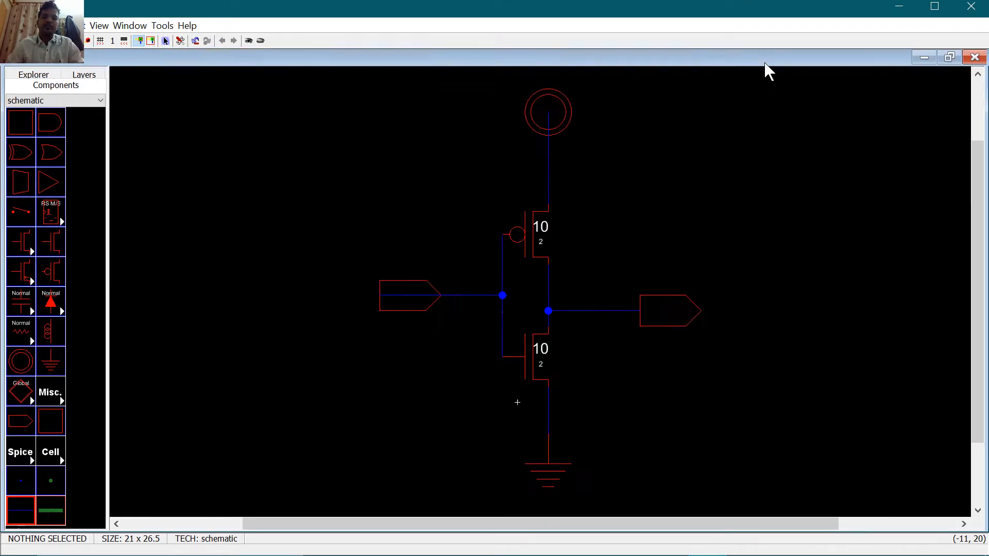
{"action": "left_click", "coordinate": [952, 58]}
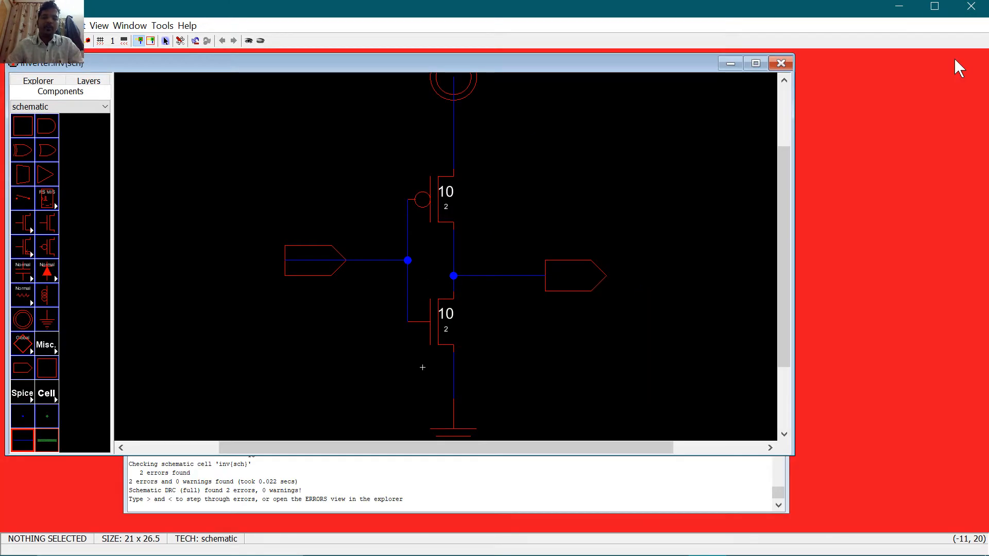
{"action": "left_click", "coordinate": [302, 490]}
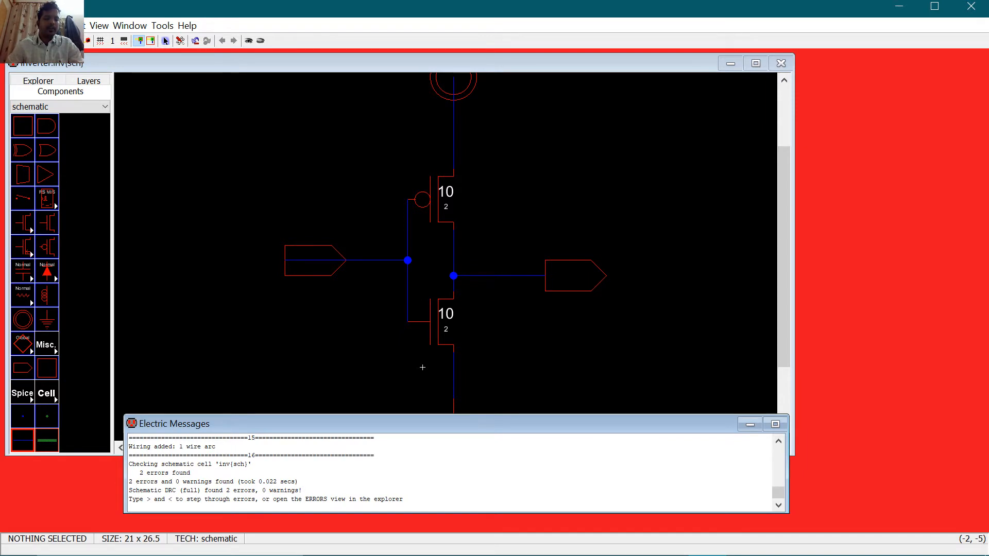
{"action": "double_click", "coordinate": [137, 482]}
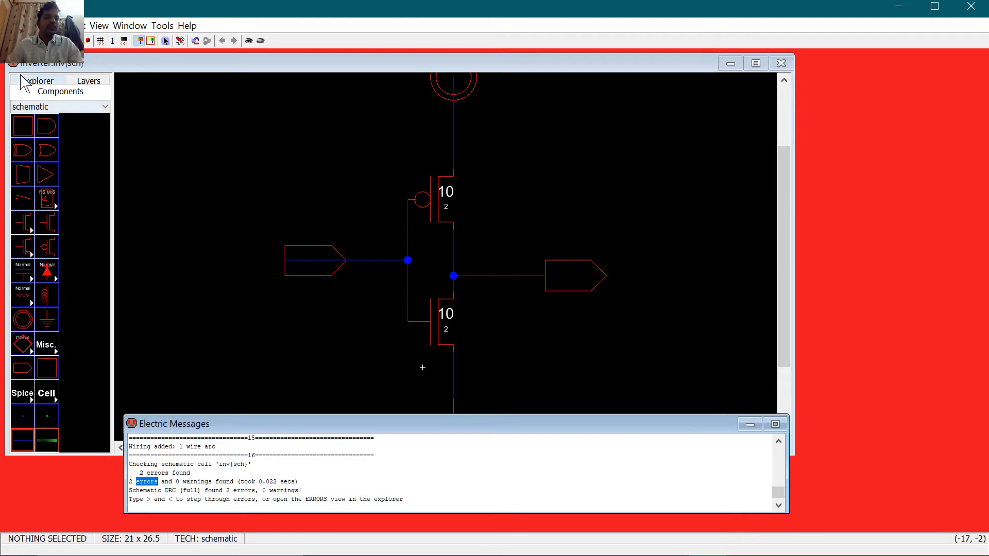
Step: Expand ERRORS > Schematic DRC (full) > inv in the Explorer and inspect the unconnected touching ports error
{"action": "left_click", "coordinate": [40, 81]}
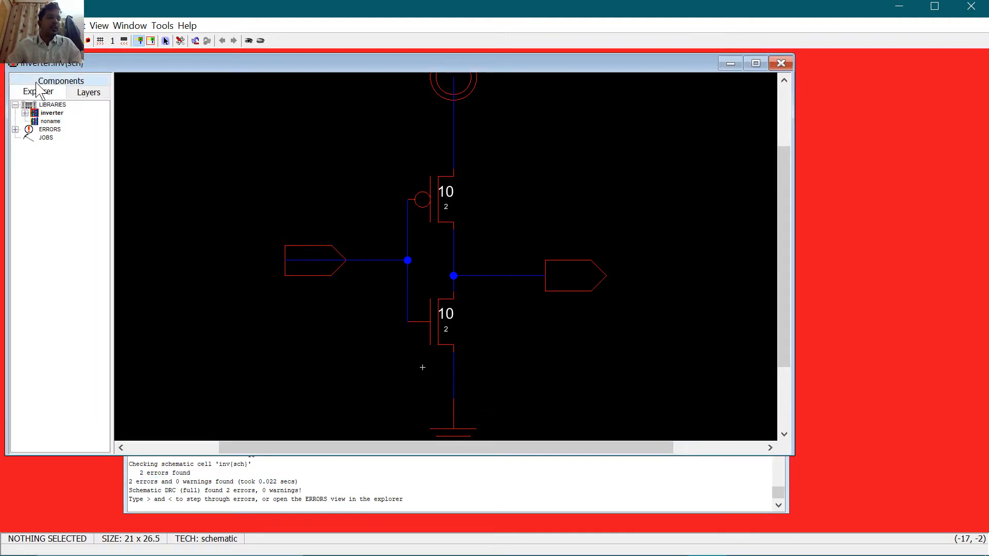
{"action": "left_click", "coordinate": [16, 130]}
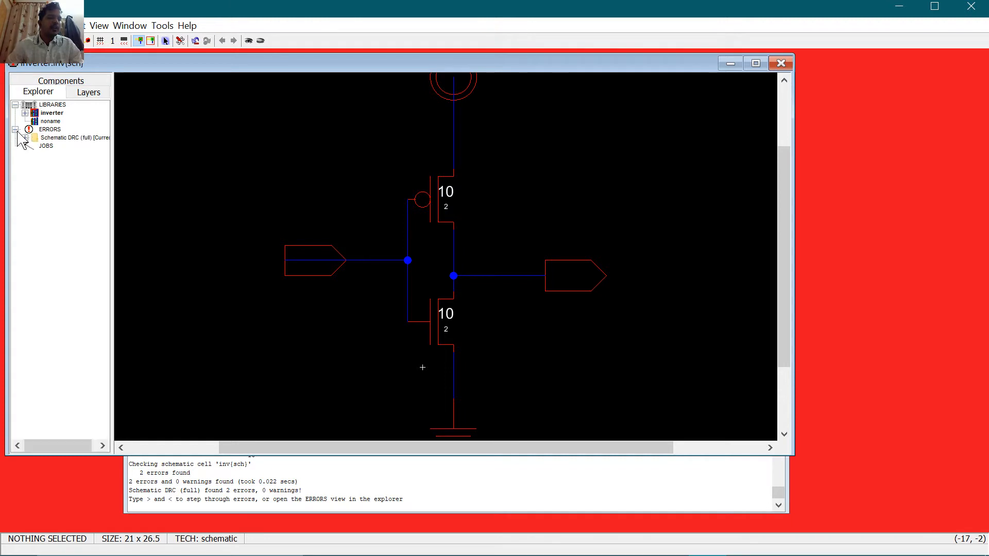
{"action": "left_click", "coordinate": [25, 139]}
{"action": "left_click", "coordinate": [35, 146]}
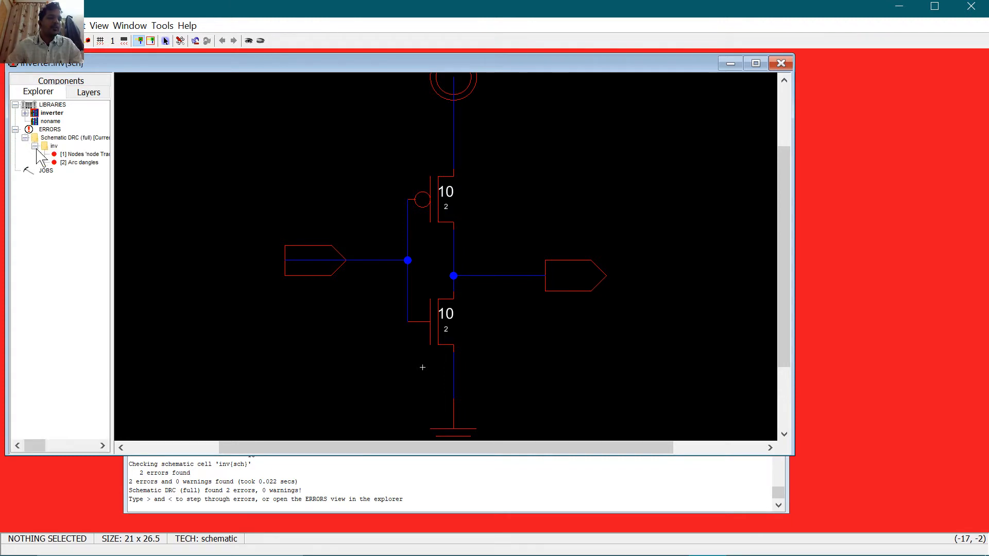
{"action": "left_click", "coordinate": [88, 155]}
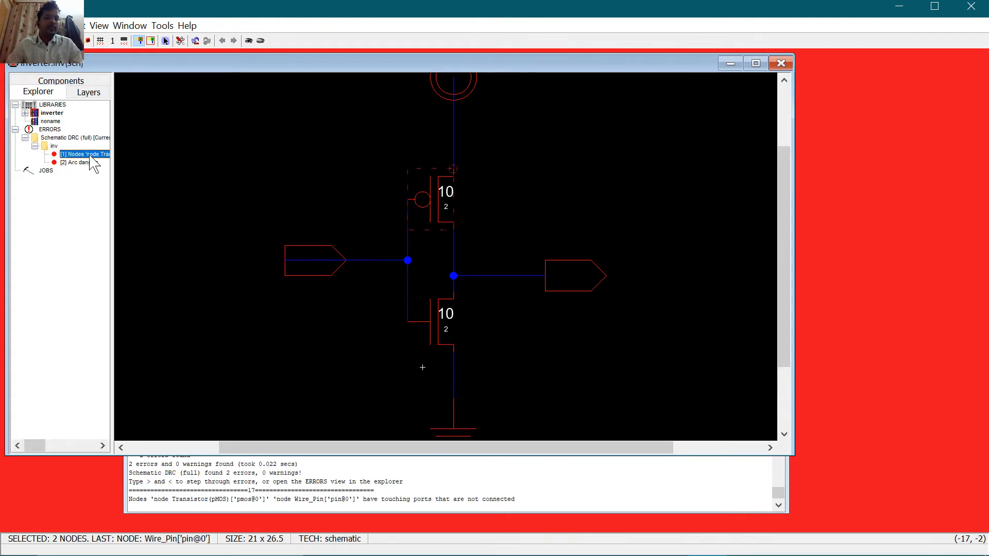
Step: Widen the explorer to read the errors, inspect the Arc dangles error, then narrow it again
{"action": "left_click_drag", "start_coordinate": [112, 185], "coordinate": [353, 198]}
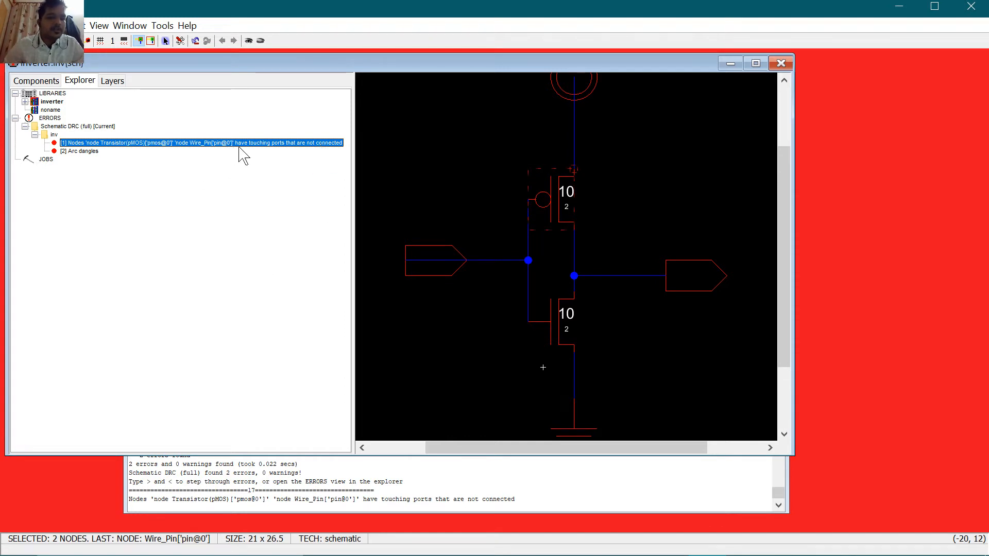
{"action": "left_click", "coordinate": [85, 152]}
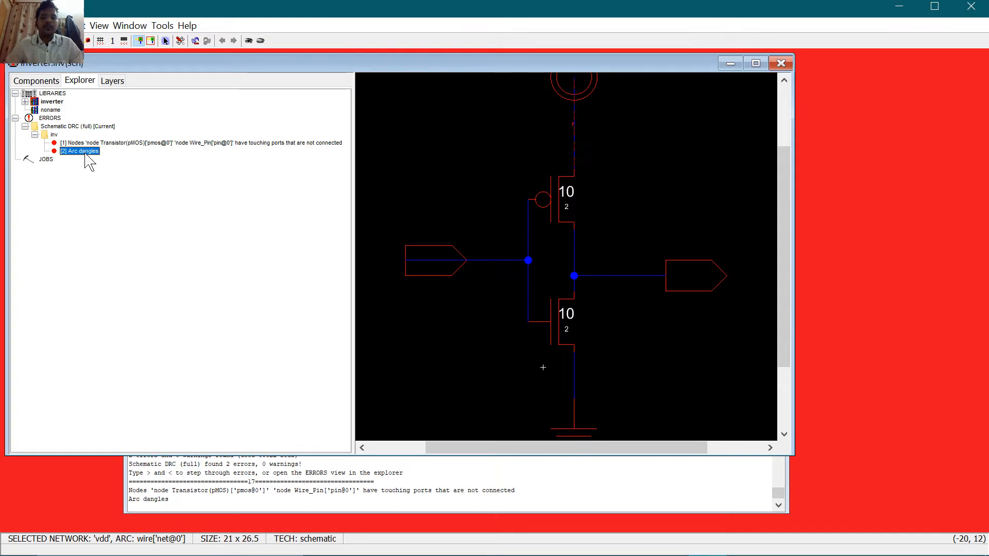
{"action": "left_click", "coordinate": [435, 177]}
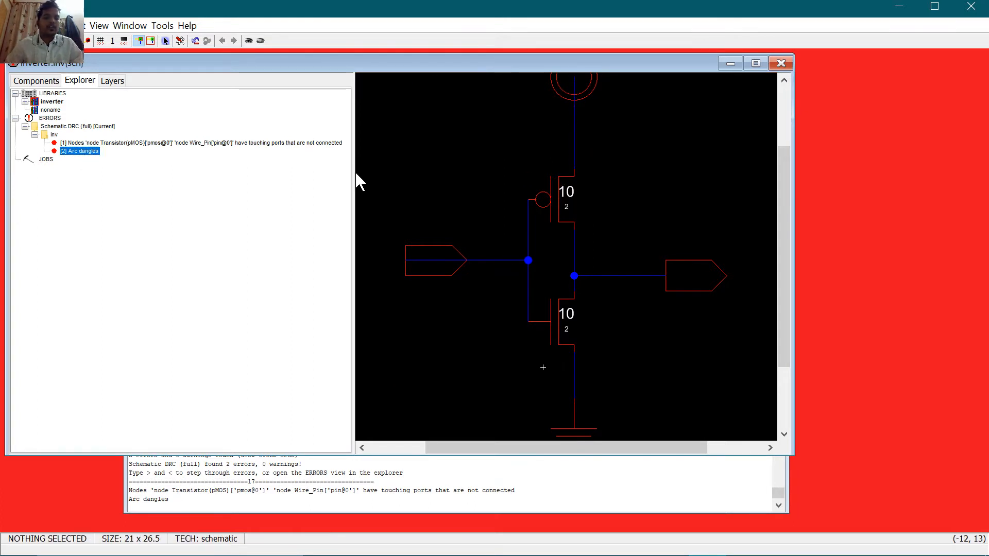
{"action": "left_click_drag", "start_coordinate": [354, 172], "coordinate": [132, 172]}
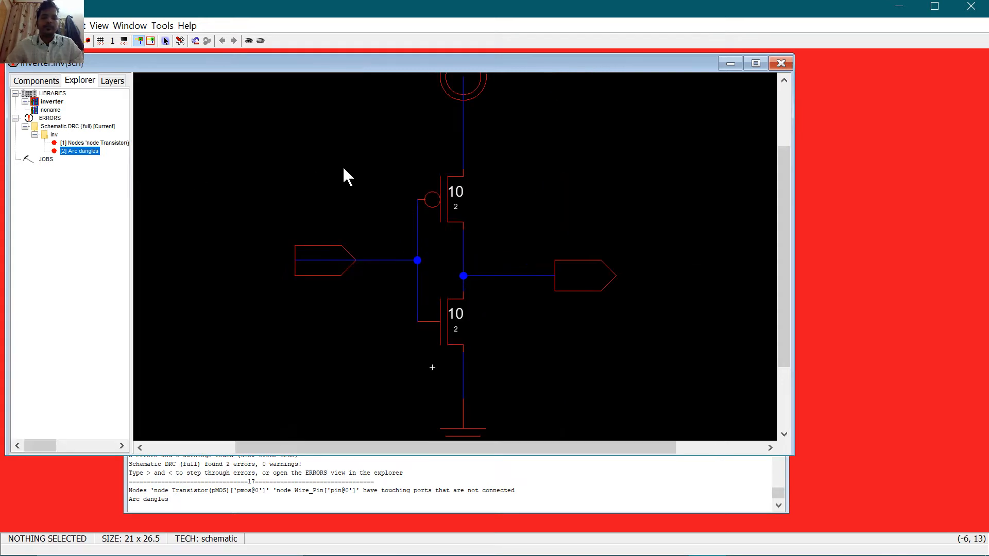
Step: Delete the faulty pMOS and place a new pMOS from the Components palette below the power symbol
{"action": "left_click", "coordinate": [444, 194]}
{"action": "key", "text": "Delete"}
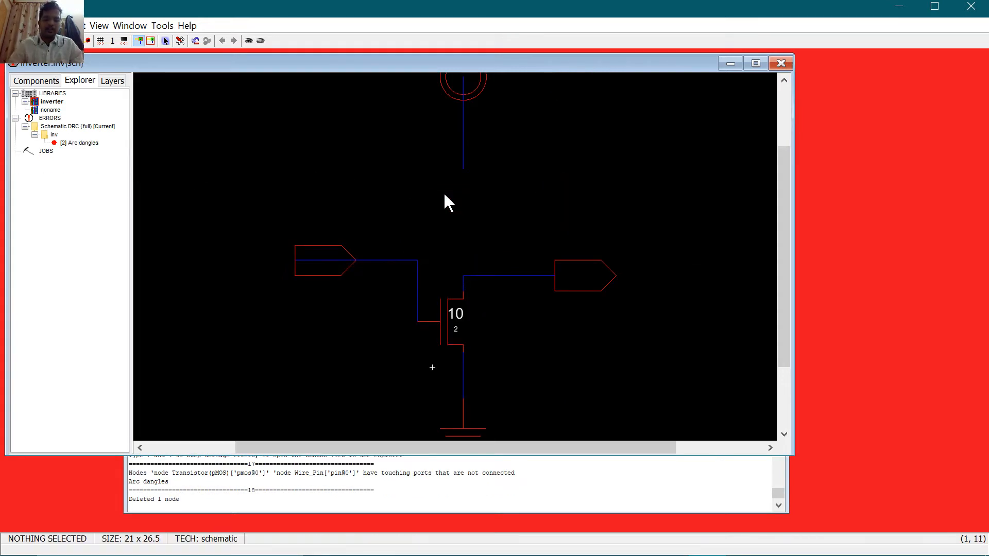
{"action": "left_click", "coordinate": [42, 82]}
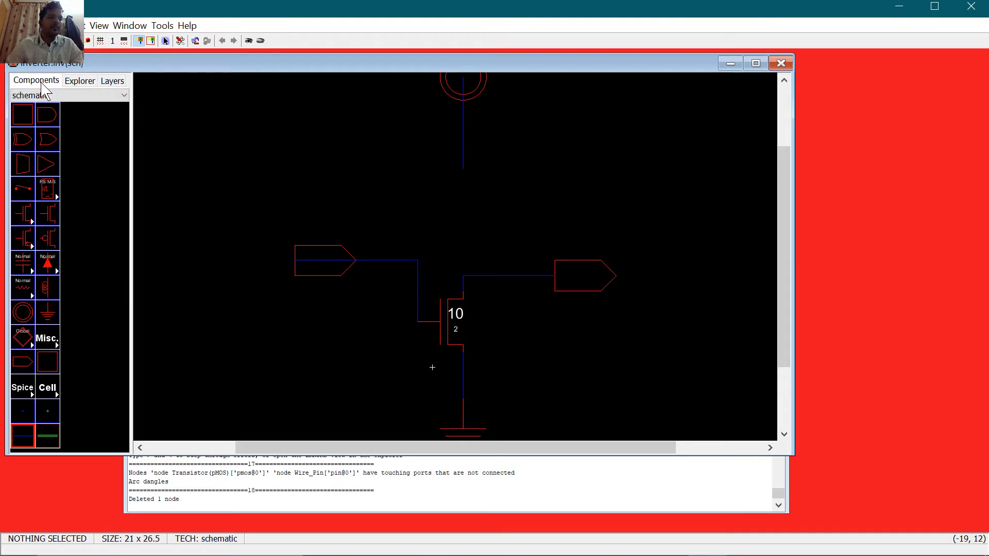
{"action": "left_click", "coordinate": [49, 239]}
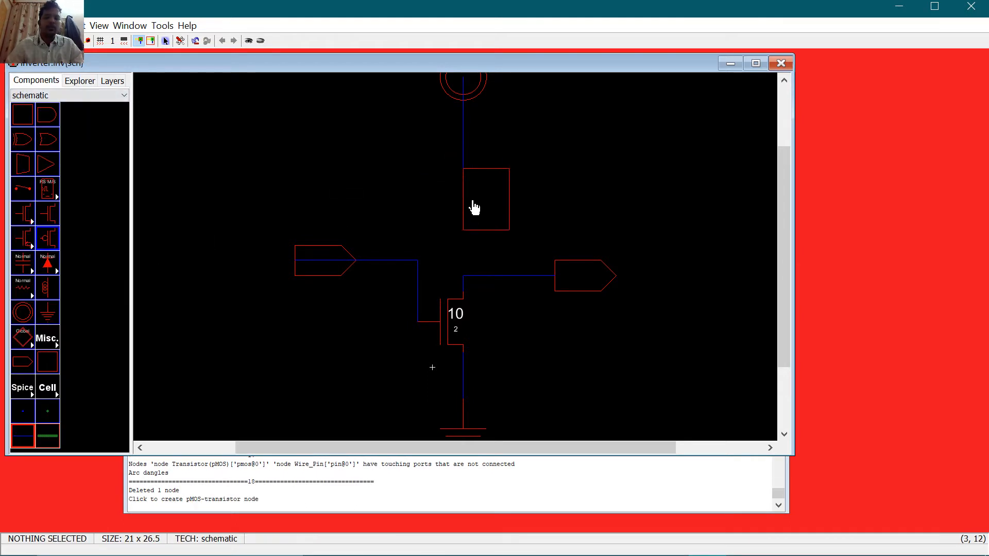
{"action": "left_click", "coordinate": [448, 213]}
{"action": "left_click", "coordinate": [495, 185]}
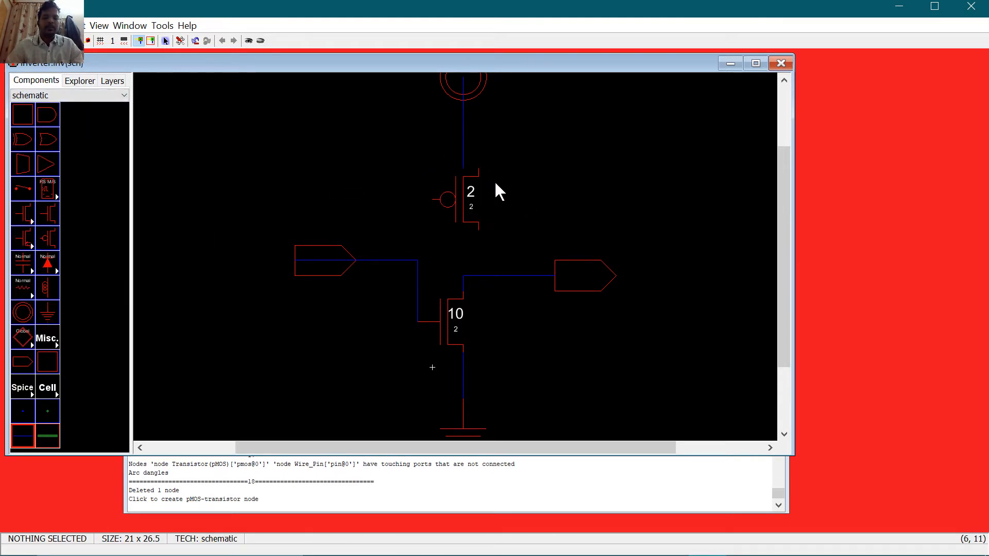
Step: Remove the old vdd wire and rewire the vdd power symbol to the new pMOS's top terminal
{"action": "left_click", "coordinate": [464, 151]}
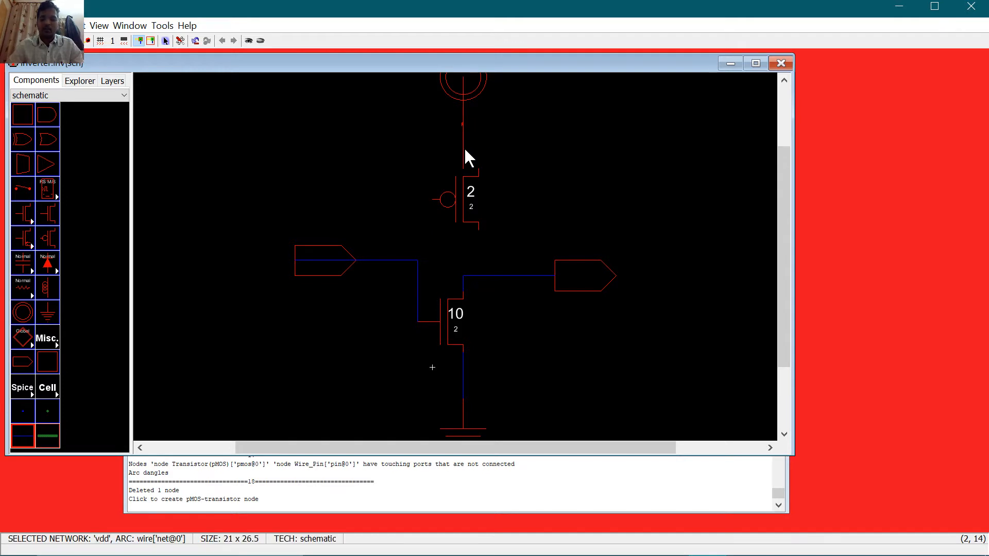
{"action": "key", "text": "Delete"}
{"action": "left_click", "coordinate": [464, 88]}
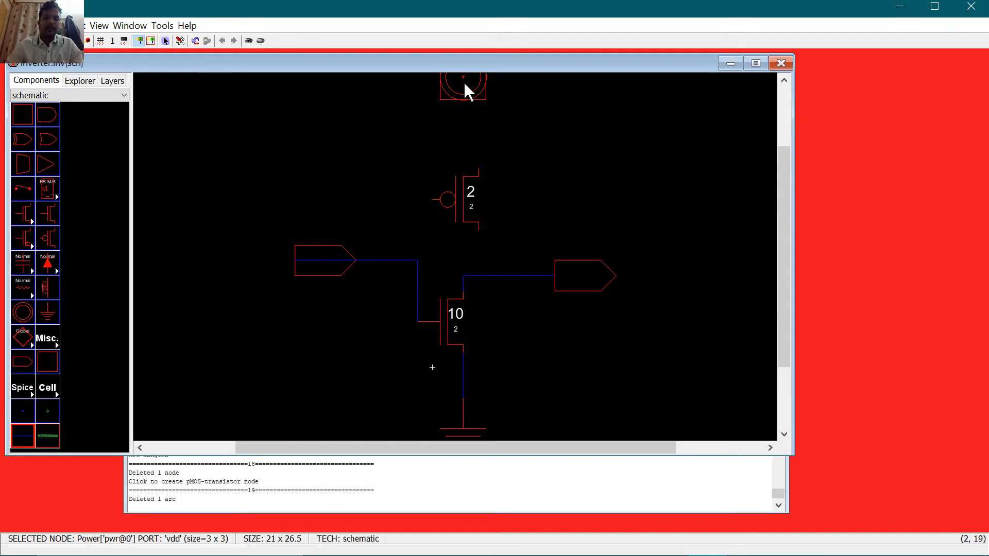
{"action": "right_click", "coordinate": [478, 169]}
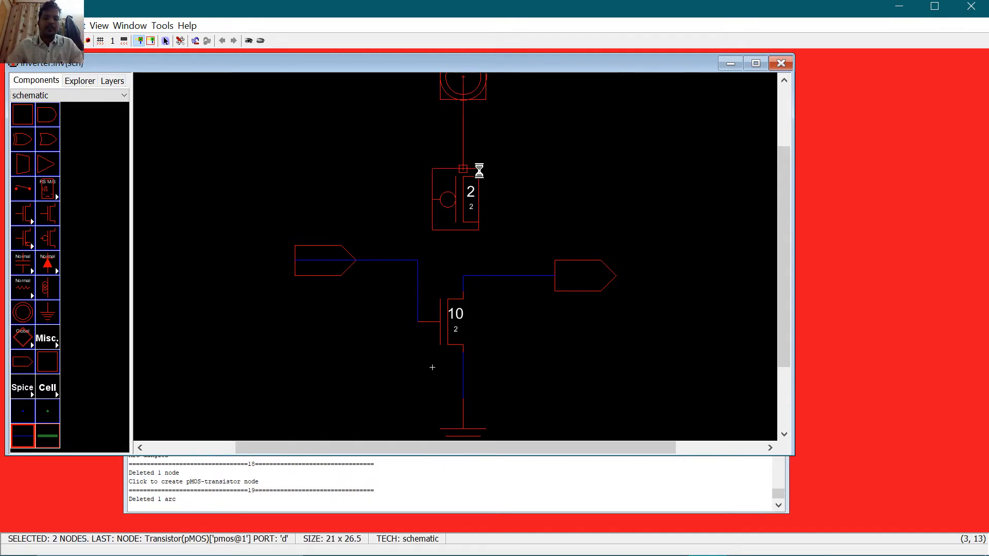
{"action": "left_click", "coordinate": [523, 163]}
Step: Connect the new pMOS gate to the input wire and its source to the output wire
{"action": "left_click", "coordinate": [433, 200]}
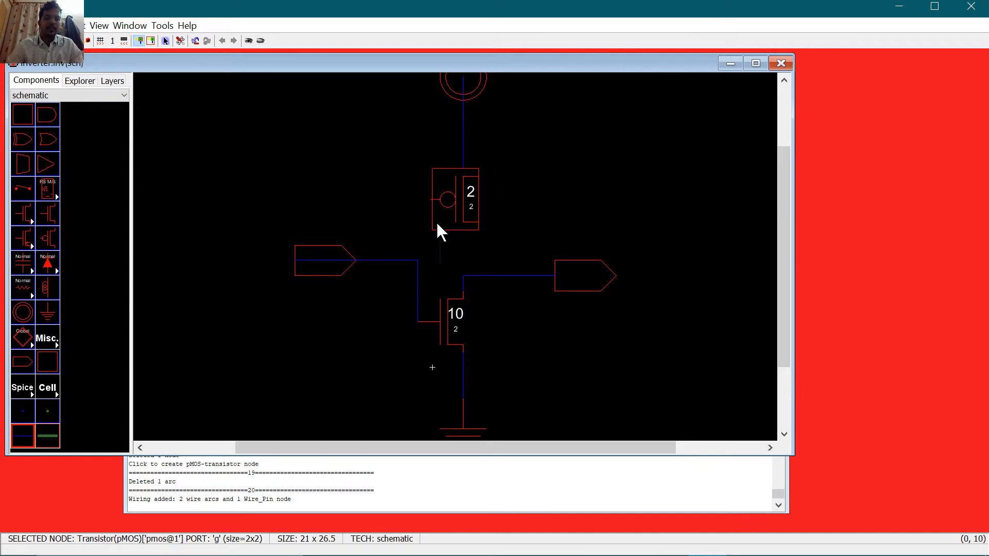
{"action": "right_click", "coordinate": [415, 261]}
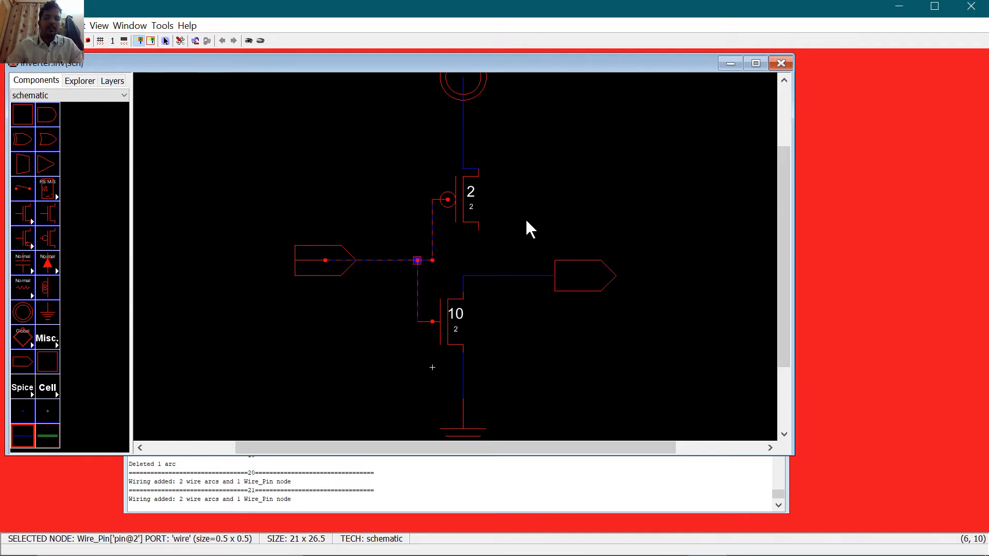
{"action": "left_click", "coordinate": [478, 230]}
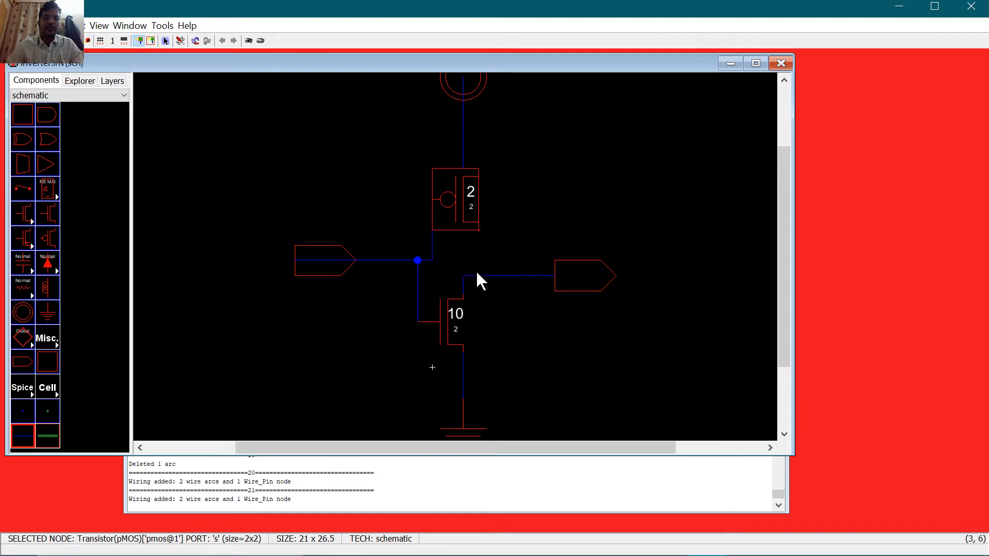
{"action": "right_click", "coordinate": [477, 274]}
{"action": "left_click", "coordinate": [614, 164]}
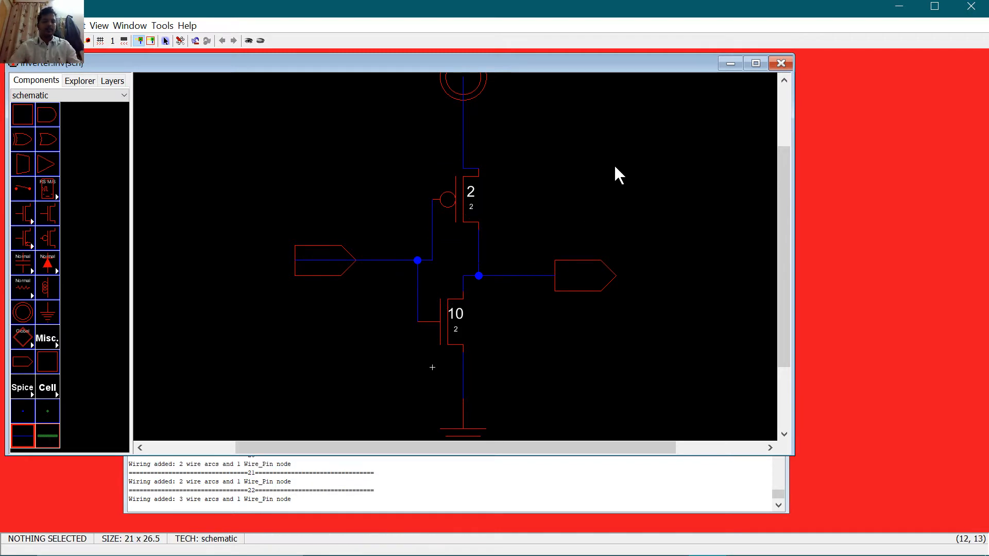
Step: Save the inverter library with Ctrl+S and rerun the F5 schematic check to confirm 0 errors, 0 warnings
{"action": "key", "text": "ctrl+s"}
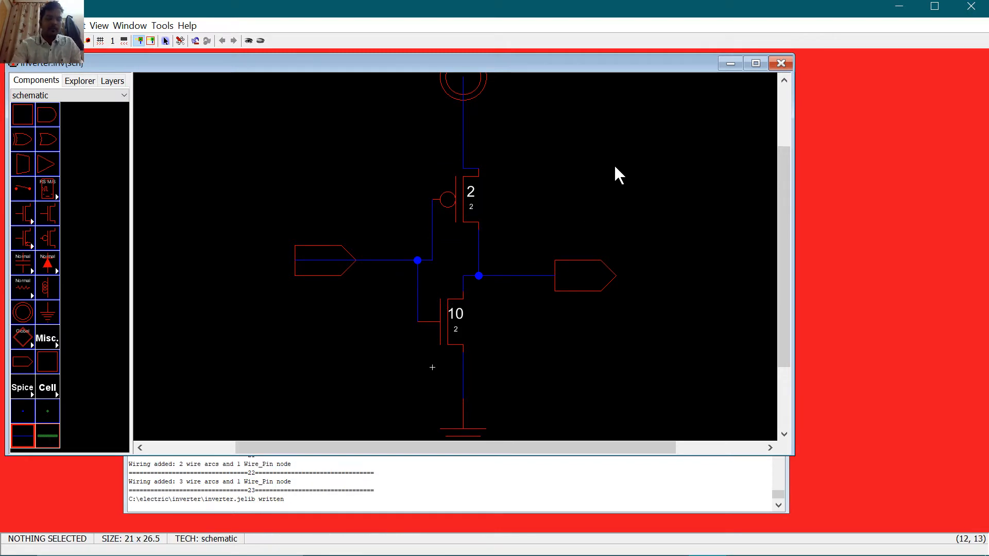
{"action": "key", "text": "F5"}
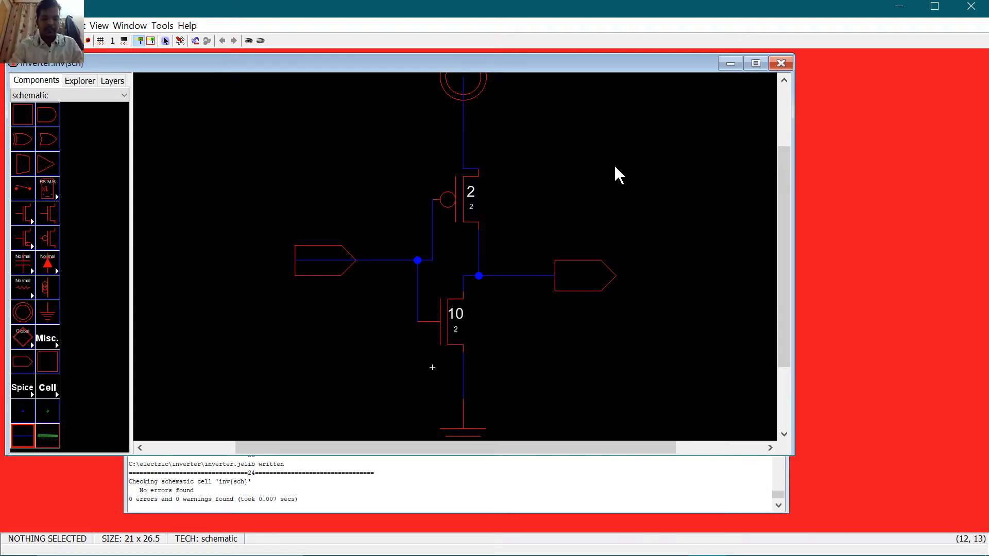
{"action": "key", "text": "F5"}
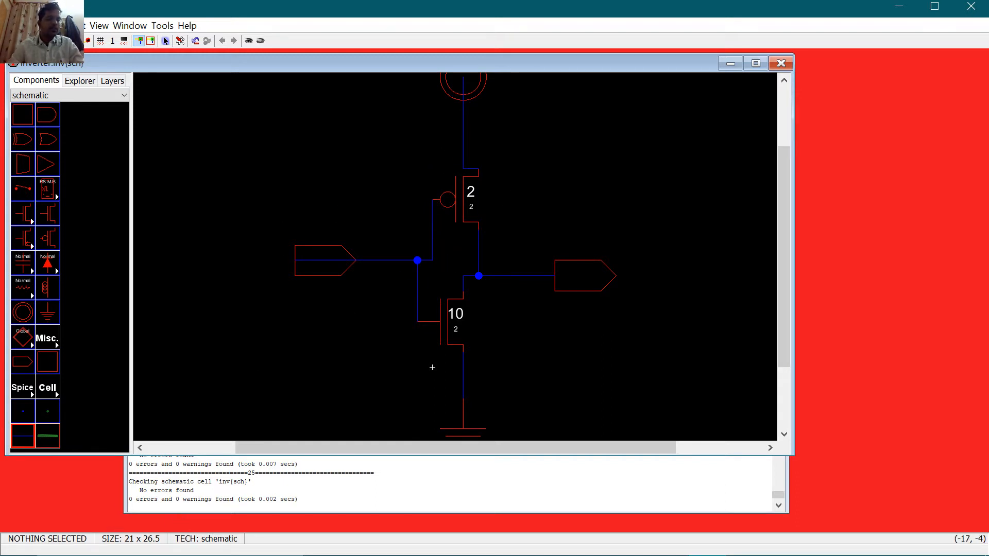
{"action": "left_click_drag", "start_coordinate": [129, 500], "coordinate": [297, 499]}
{"action": "left_click", "coordinate": [365, 322]}
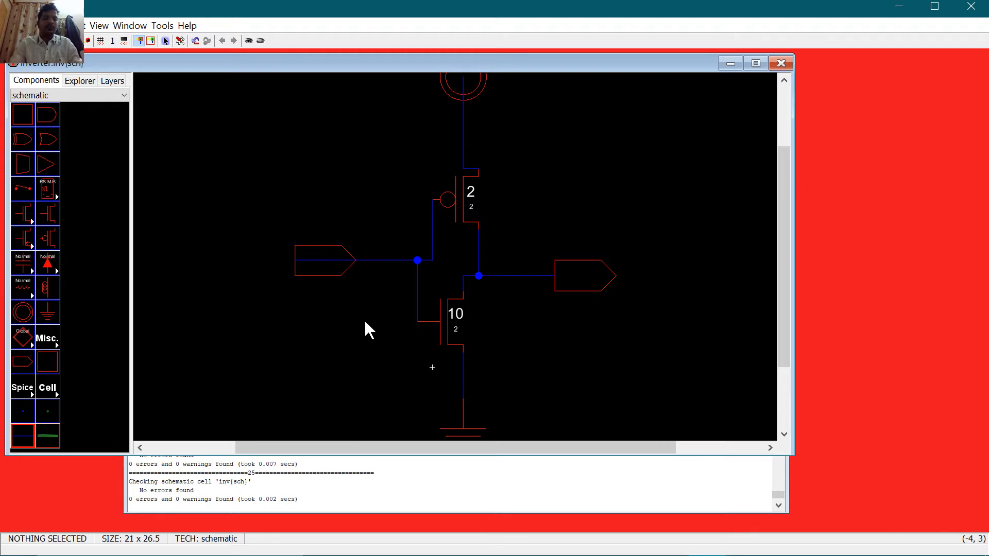
Step: Export the input off-page connector with the name vin
{"action": "left_click", "coordinate": [321, 269]}
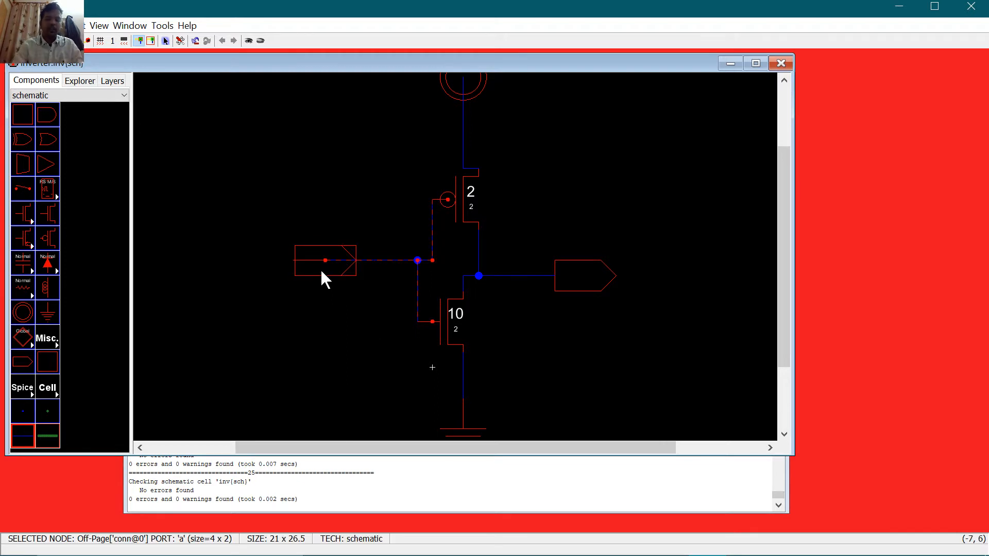
{"action": "left_click", "coordinate": [321, 271]}
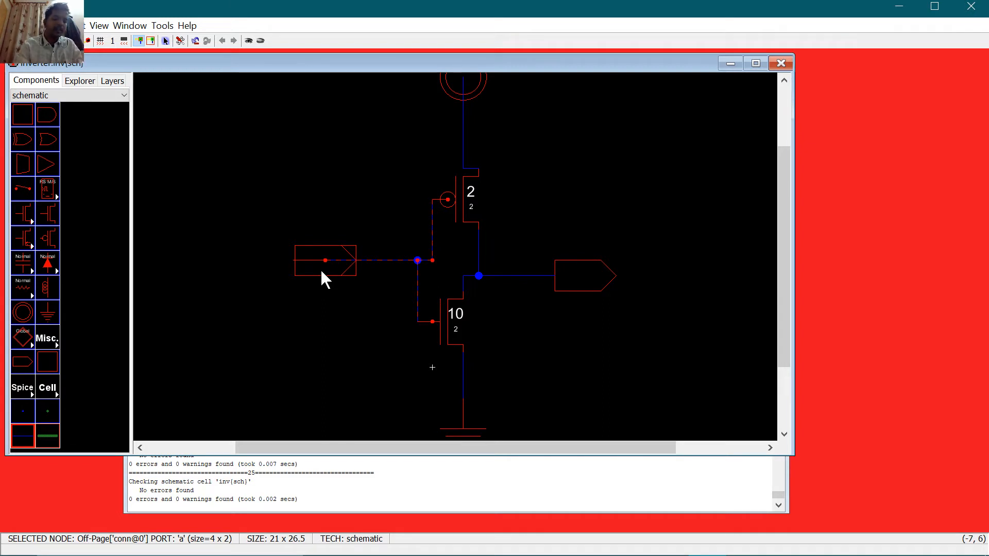
{"action": "key", "text": "ctrl+e"}
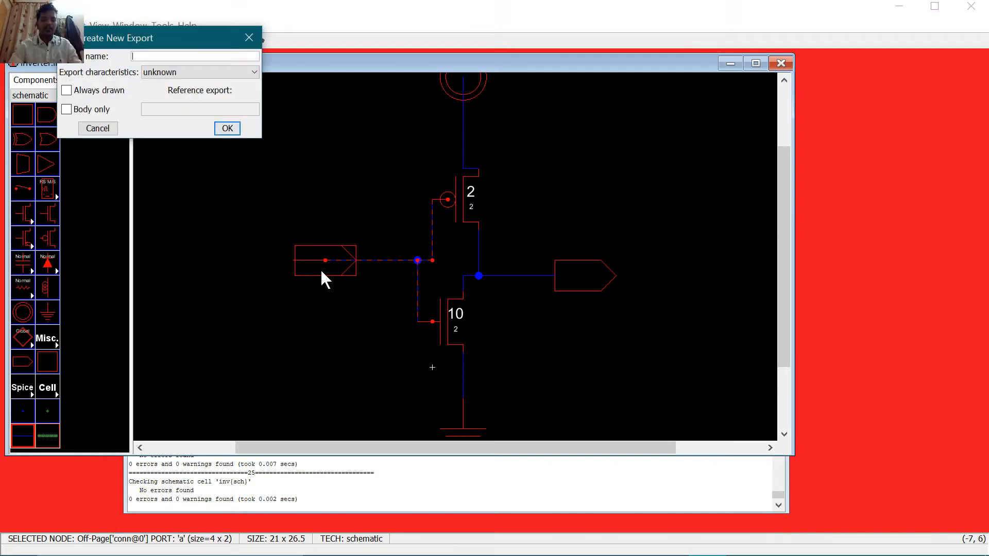
{"action": "type", "text": "vin"}
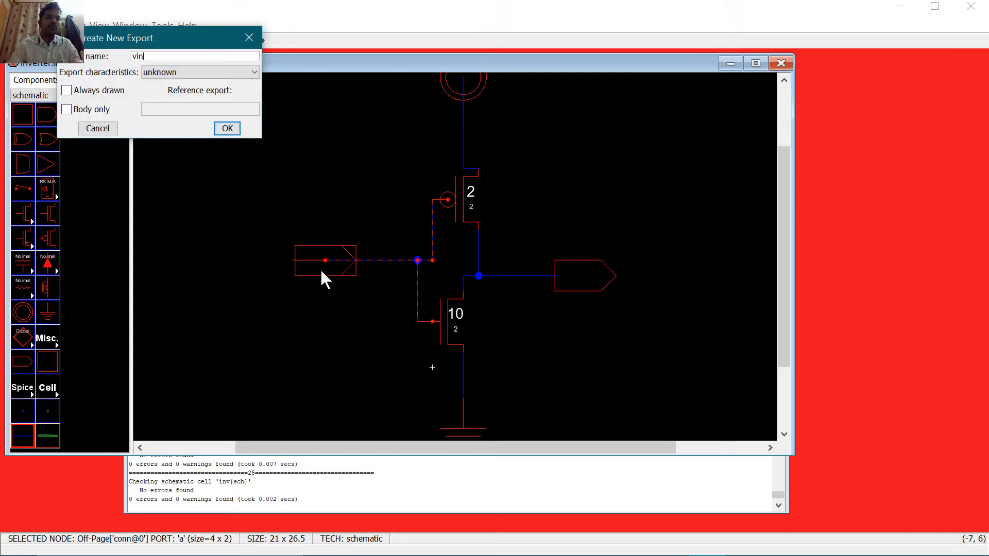
{"action": "key", "text": "Return"}
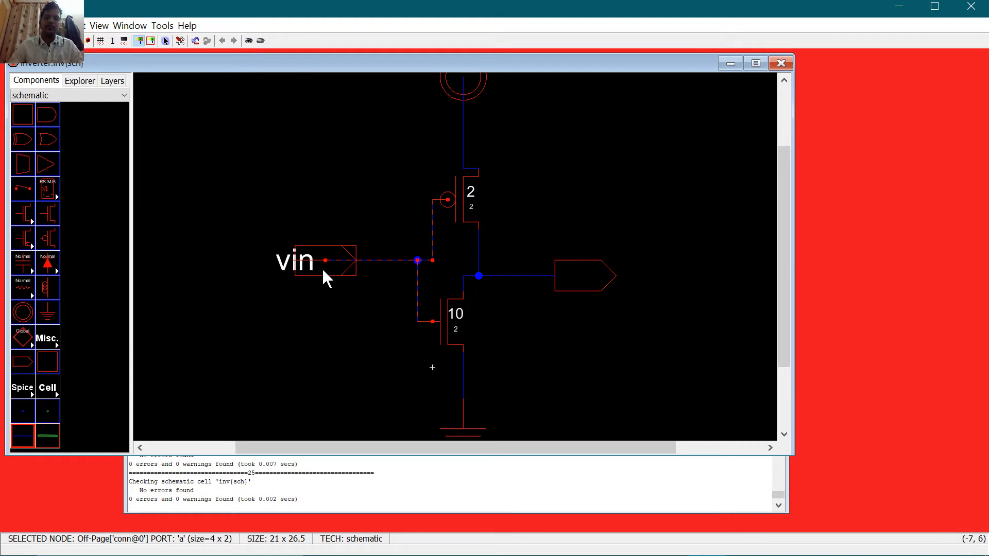
Step: Export the output off-page connector as vout and fit the whole schematic in view
{"action": "left_click", "coordinate": [596, 284]}
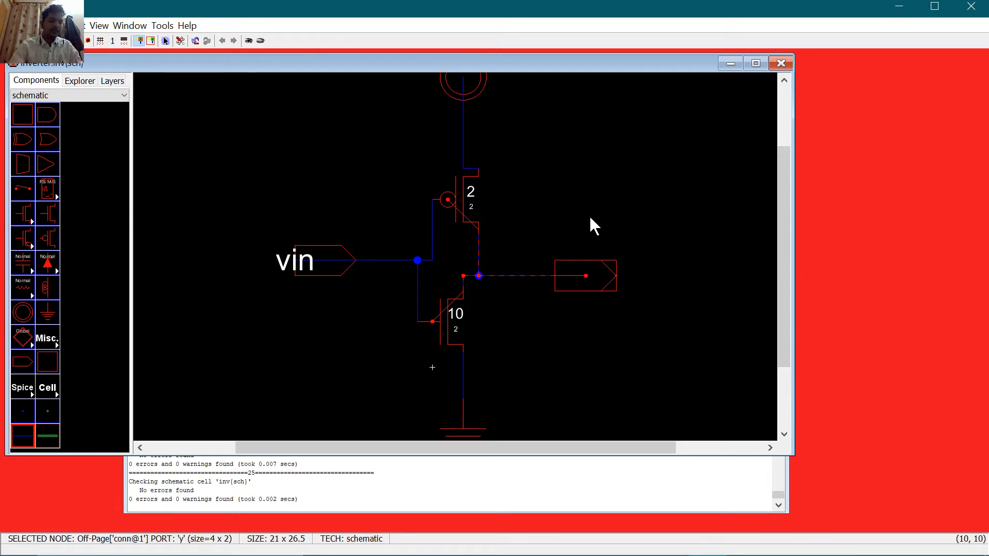
{"action": "key", "text": "ctrl+e"}
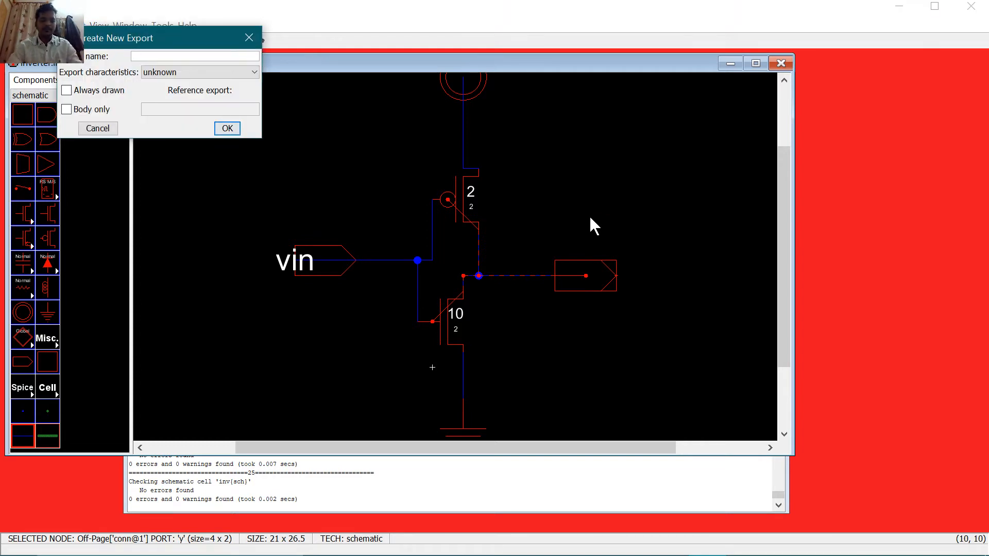
{"action": "type", "text": "vout"}
{"action": "key", "text": "Return"}
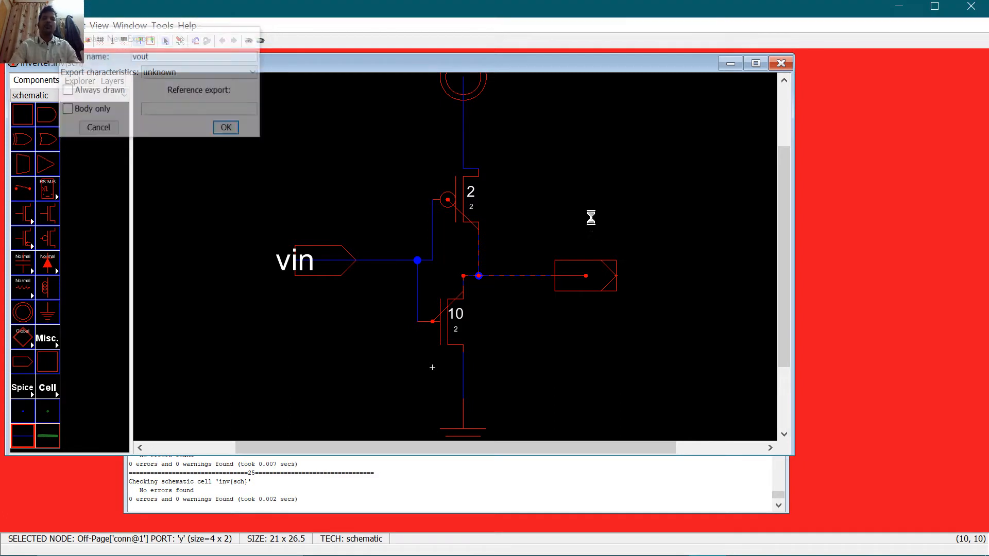
{"action": "left_click", "coordinate": [590, 216]}
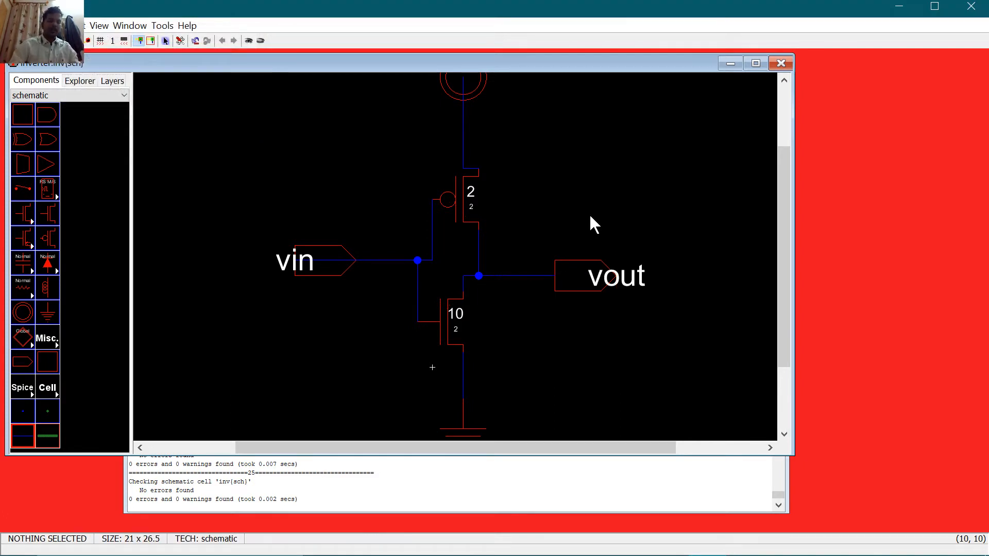
{"action": "key", "text": "ctrl+9"}
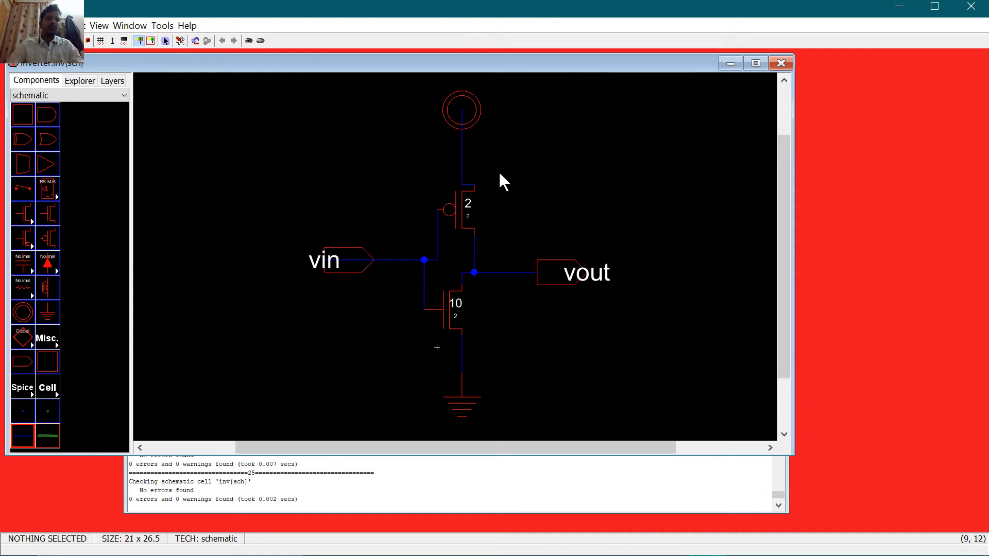
Step: Fit the schematic to the window and run Tools > Simulation (Built-in) > ALS: Simulate Current Cell
{"action": "left_click", "coordinate": [142, 27]}
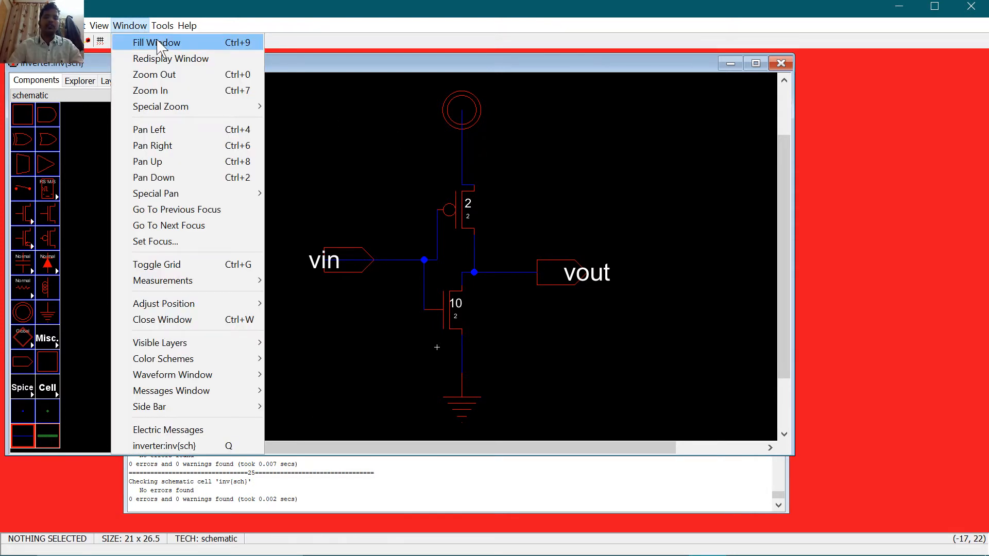
{"action": "left_click", "coordinate": [158, 44]}
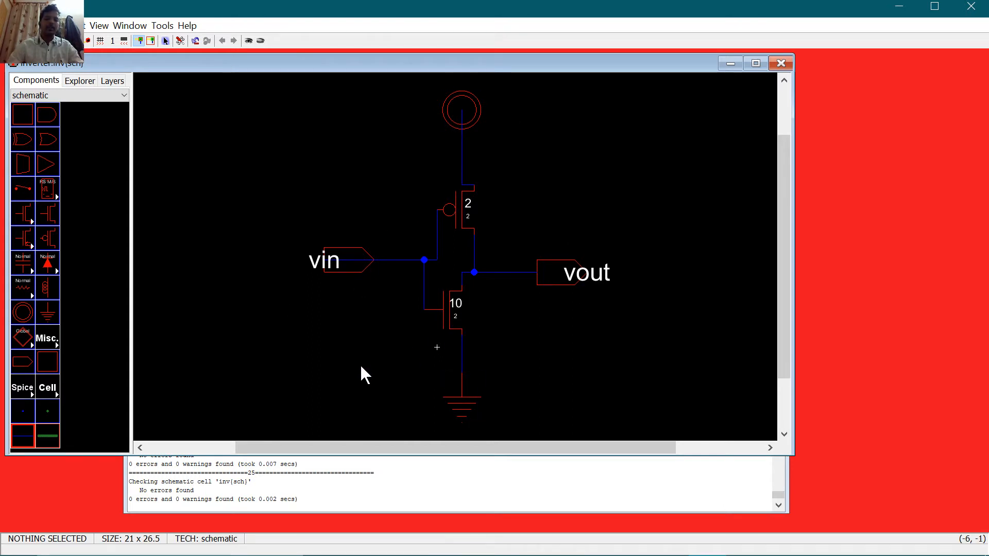
{"action": "left_click", "coordinate": [171, 30]}
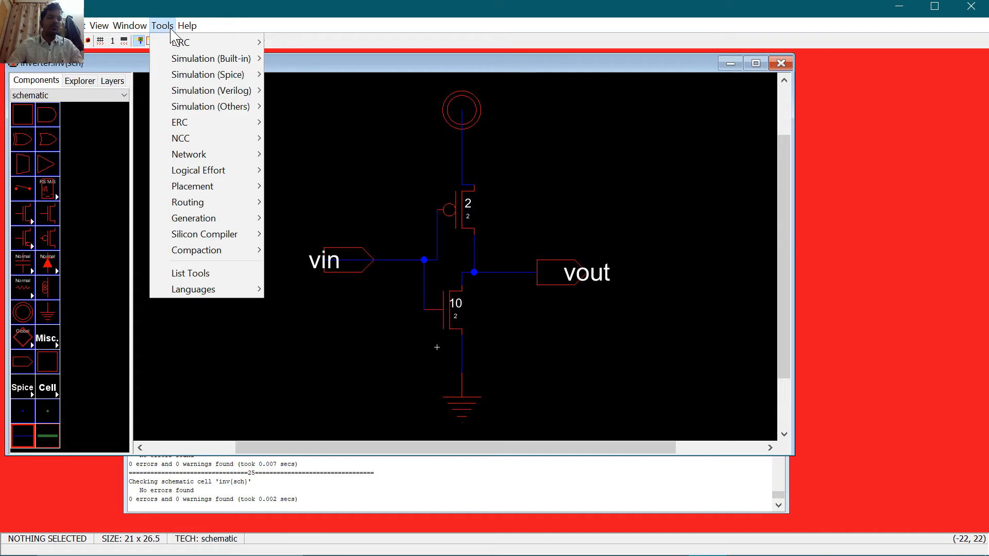
{"action": "mouse_move", "coordinate": [207, 76]}
{"action": "mouse_move", "coordinate": [230, 62]}
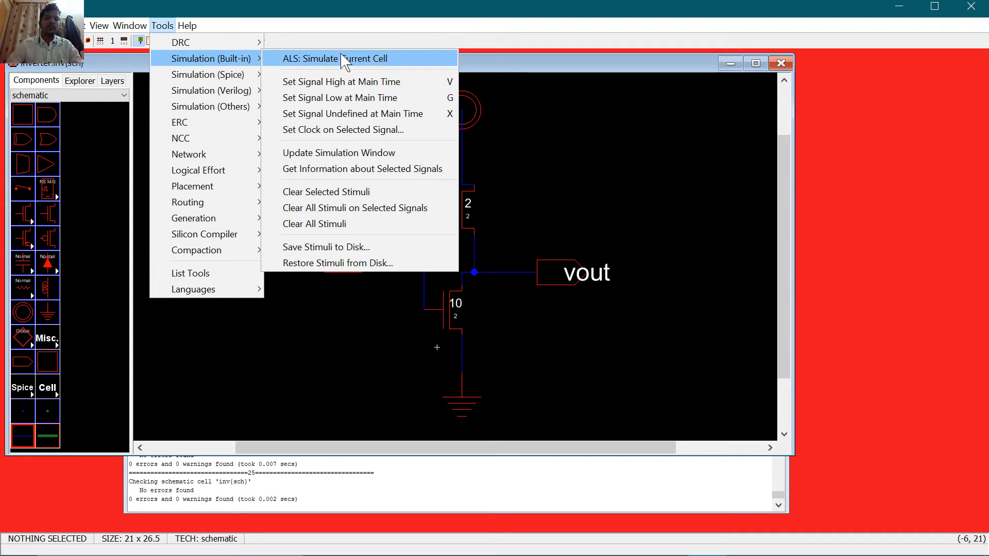
{"action": "left_click", "coordinate": [344, 59]}
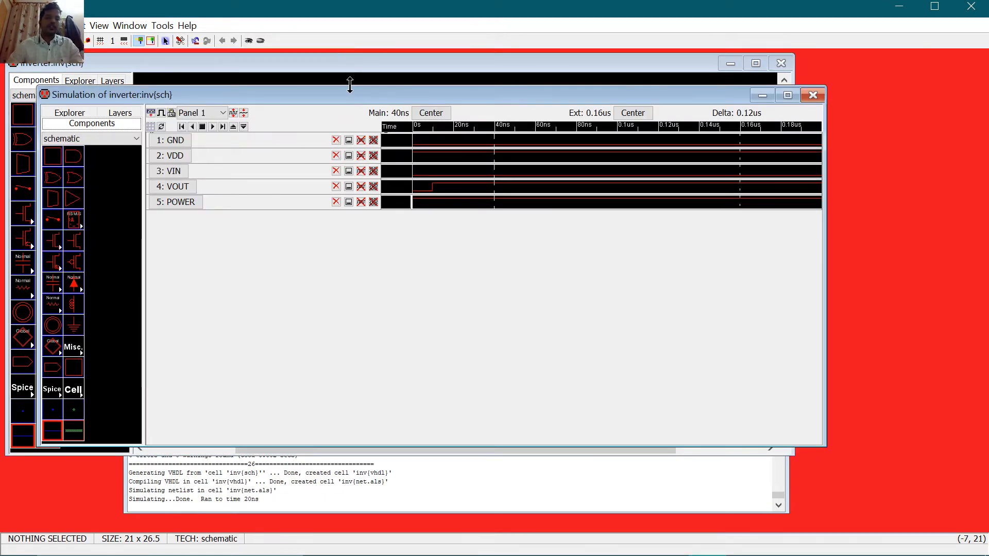
Step: Stretch the simulation window's top and bottom borders outward and drag the VIN panel taller
{"action": "left_click_drag", "start_coordinate": [349, 87], "coordinate": [341, 3]}
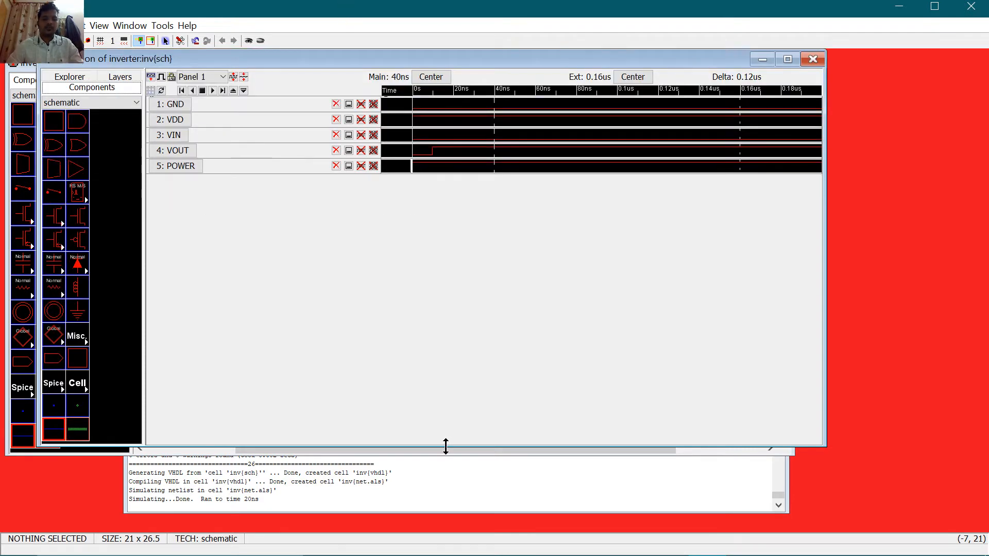
{"action": "left_click_drag", "start_coordinate": [444, 446], "coordinate": [457, 546]}
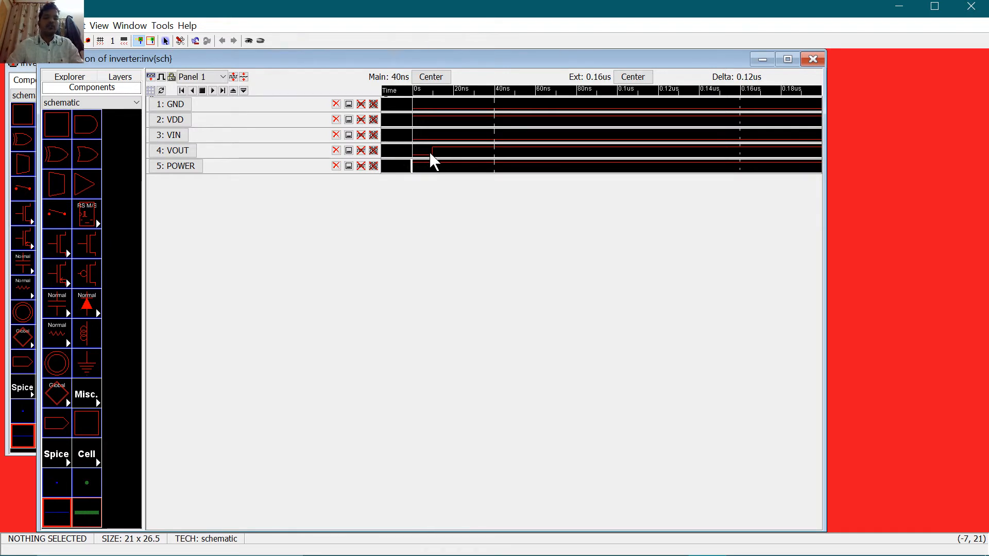
{"action": "left_click", "coordinate": [428, 135]}
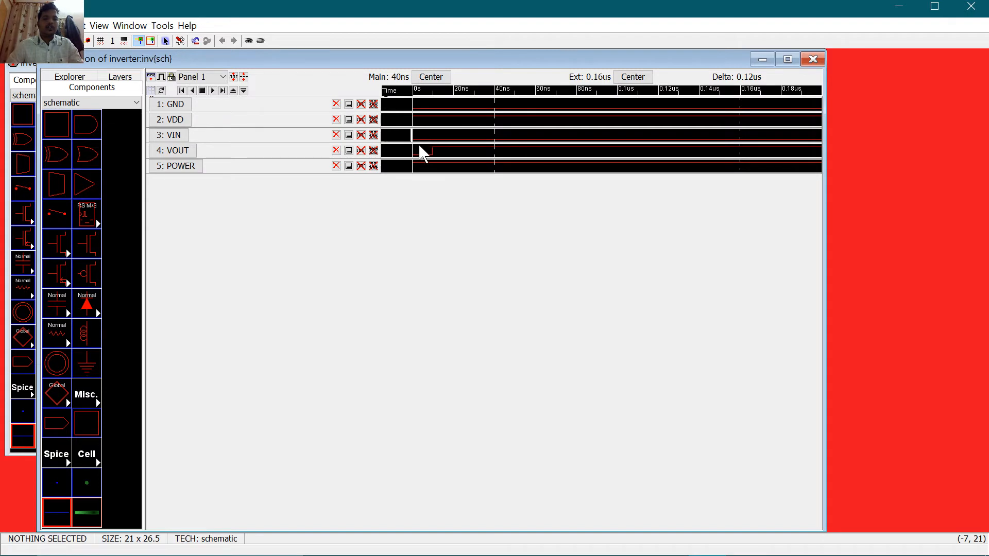
{"action": "left_click_drag", "start_coordinate": [416, 143], "coordinate": [419, 221]}
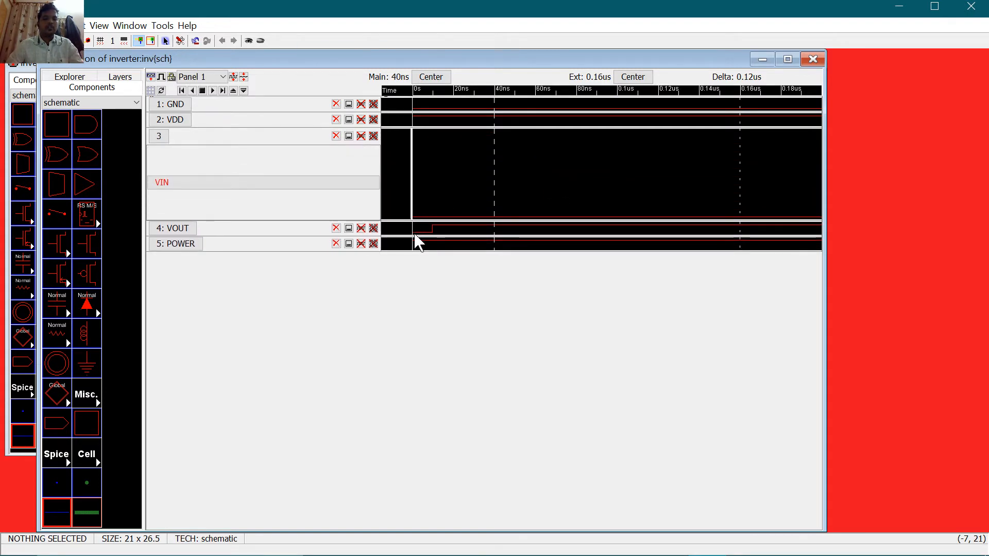
Step: Drag the VOUT signal panel taller, then make VIN the active signal panel
{"action": "left_click_drag", "start_coordinate": [415, 236], "coordinate": [426, 319]}
{"action": "left_click", "coordinate": [432, 284]}
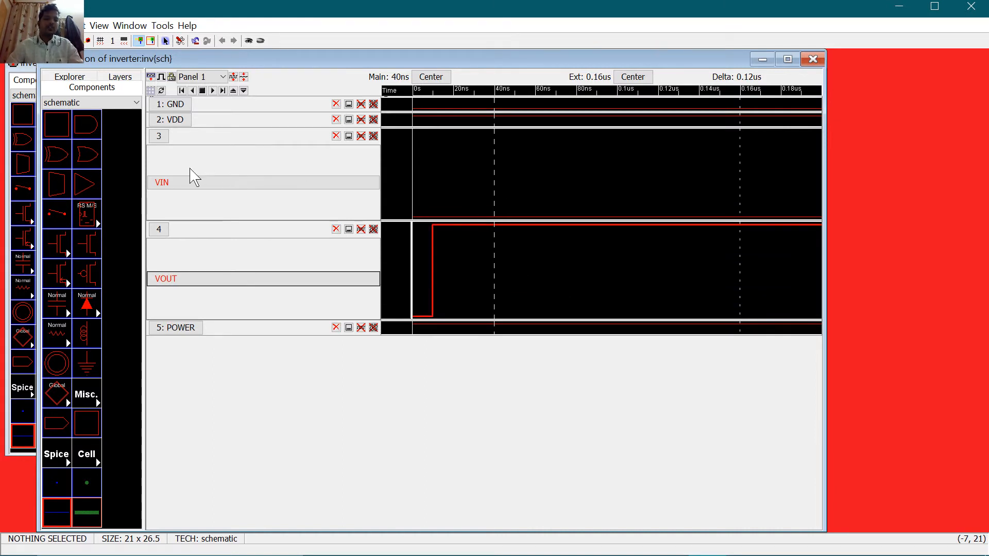
{"action": "left_click", "coordinate": [190, 185]}
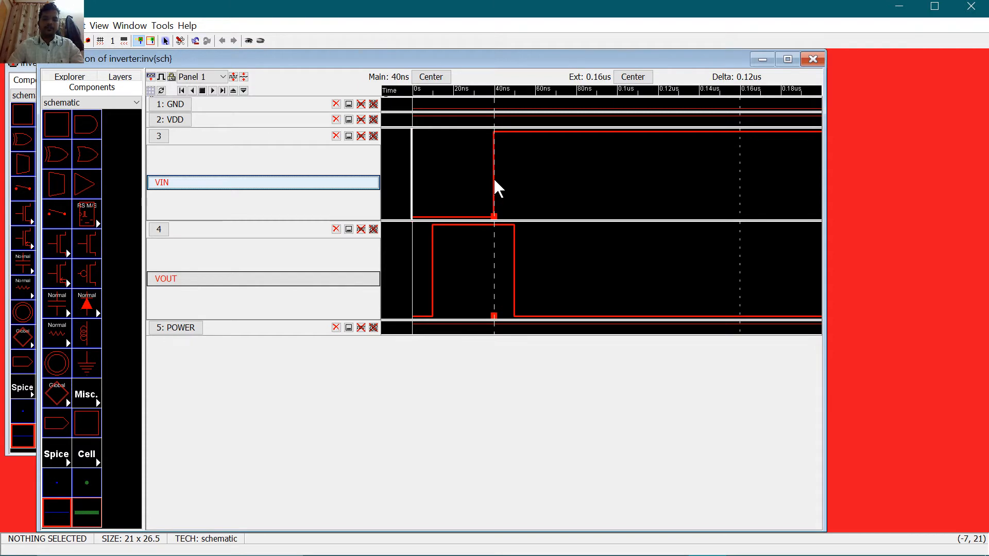
Step: Drive VIN low at the 91.572 ns main time cursor, then move the simulation window aside
{"action": "left_click_drag", "start_coordinate": [494, 180], "coordinate": [586, 185]}
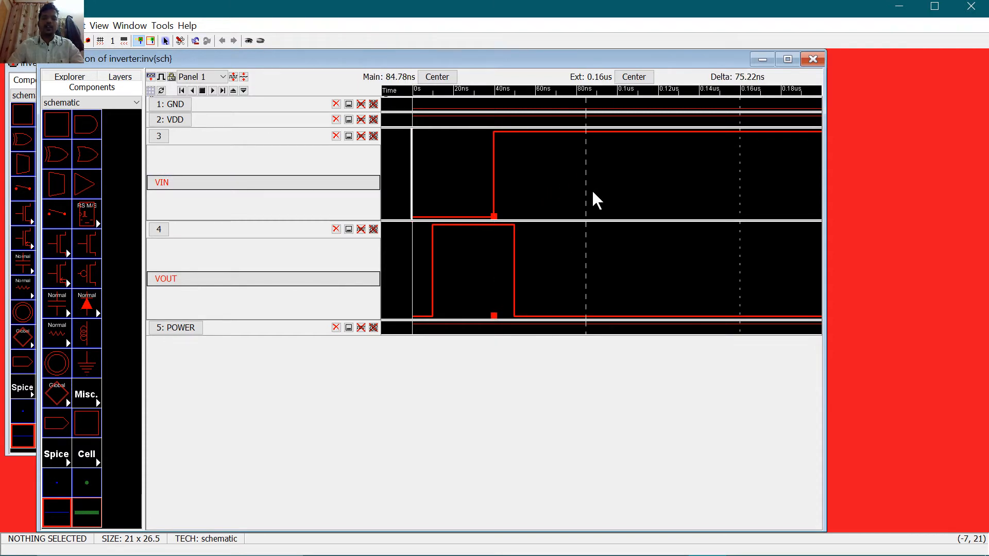
{"action": "left_click_drag", "start_coordinate": [588, 188], "coordinate": [599, 184]}
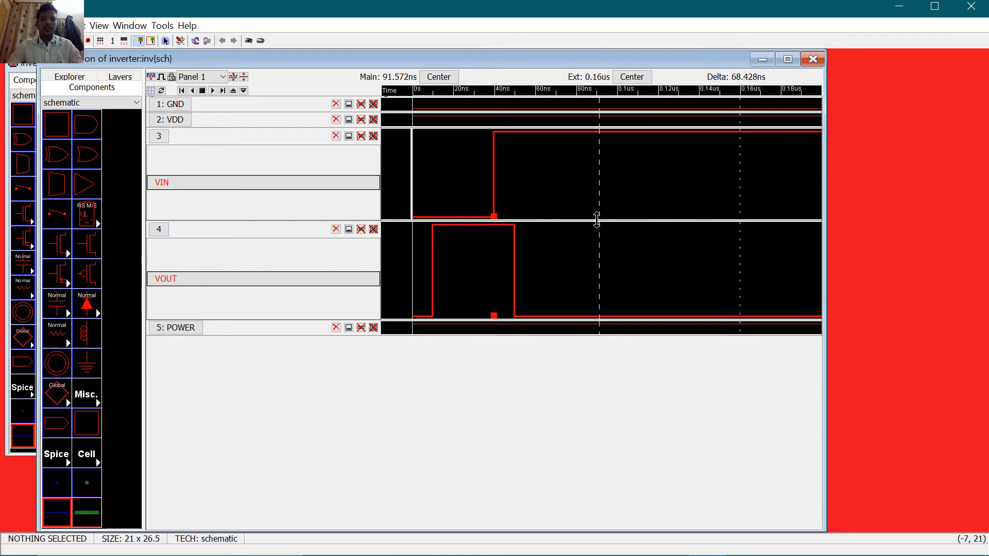
{"action": "left_click", "coordinate": [158, 188]}
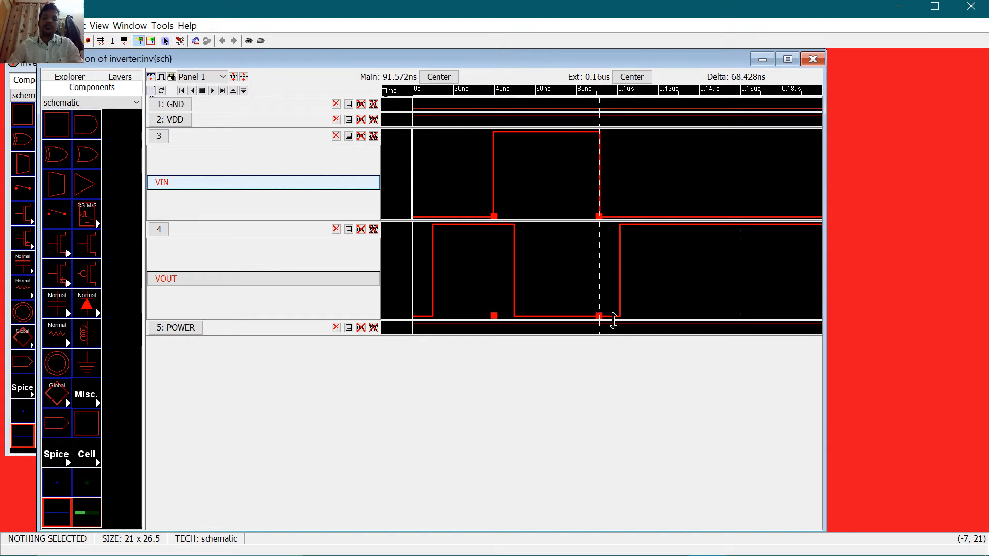
{"action": "left_click", "coordinate": [641, 172]}
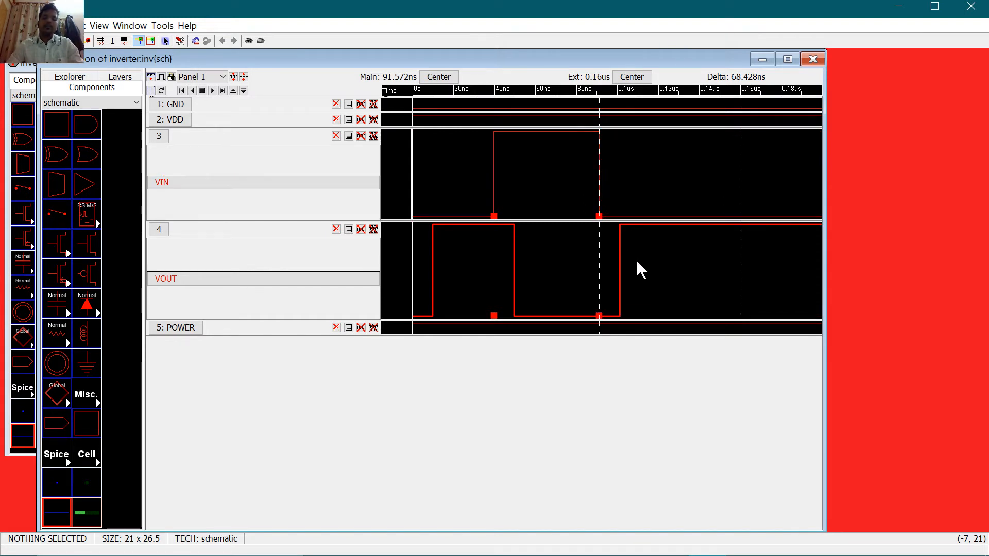
{"action": "left_click", "coordinate": [638, 262]}
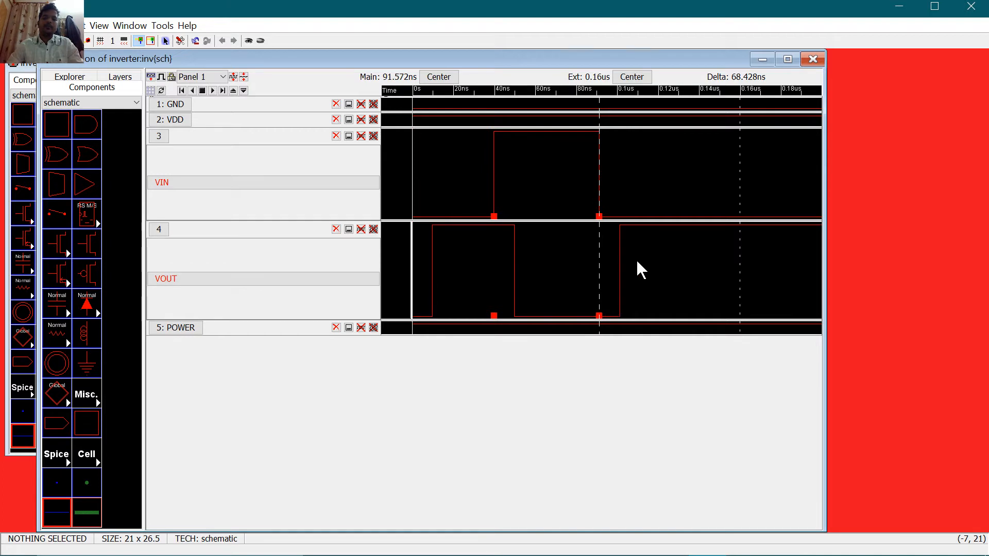
{"action": "left_click", "coordinate": [601, 193]}
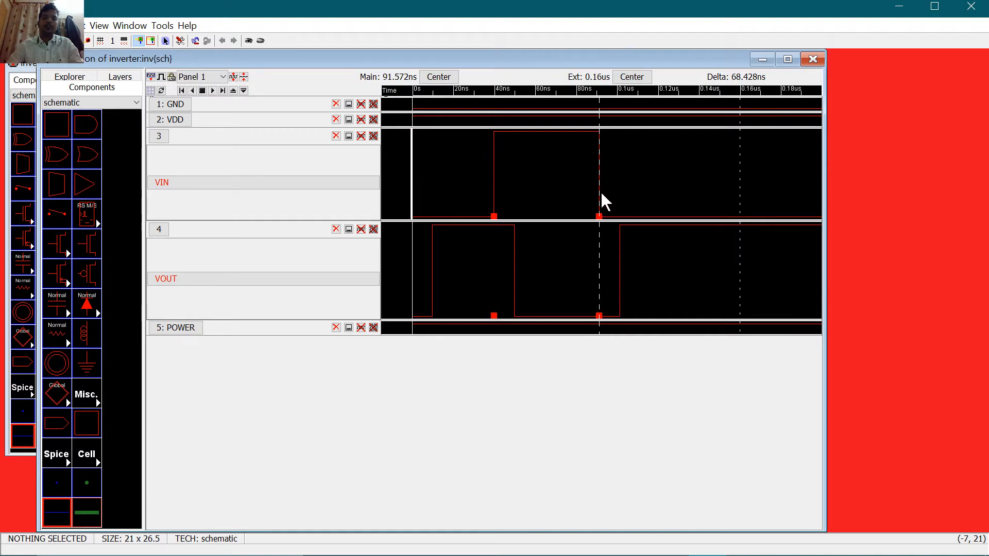
{"action": "left_click", "coordinate": [510, 272]}
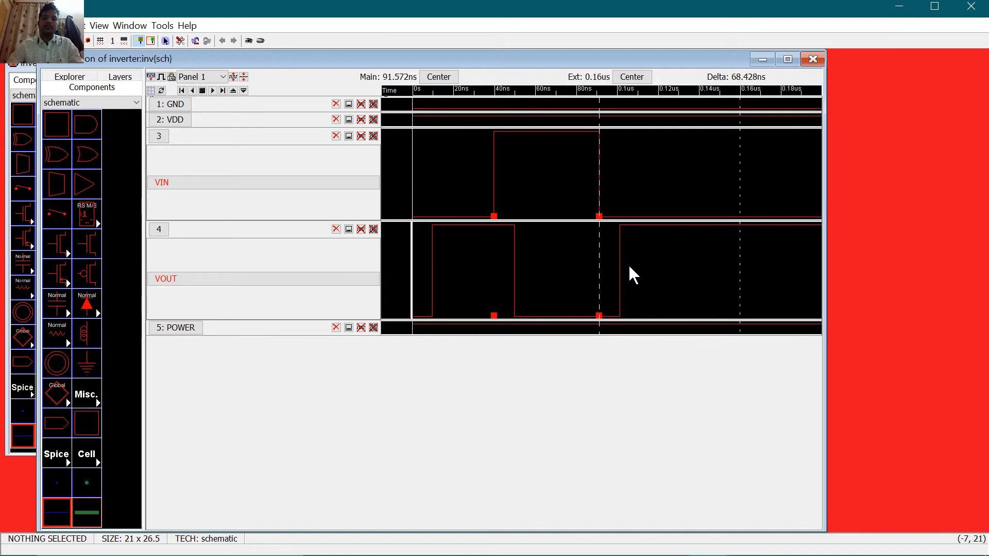
{"action": "left_click", "coordinate": [620, 259]}
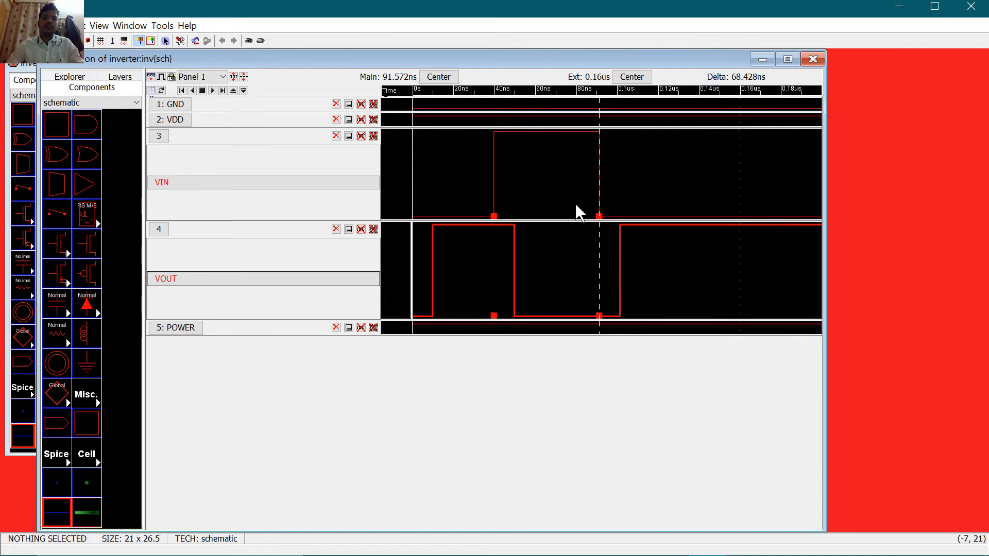
{"action": "left_click", "coordinate": [600, 192]}
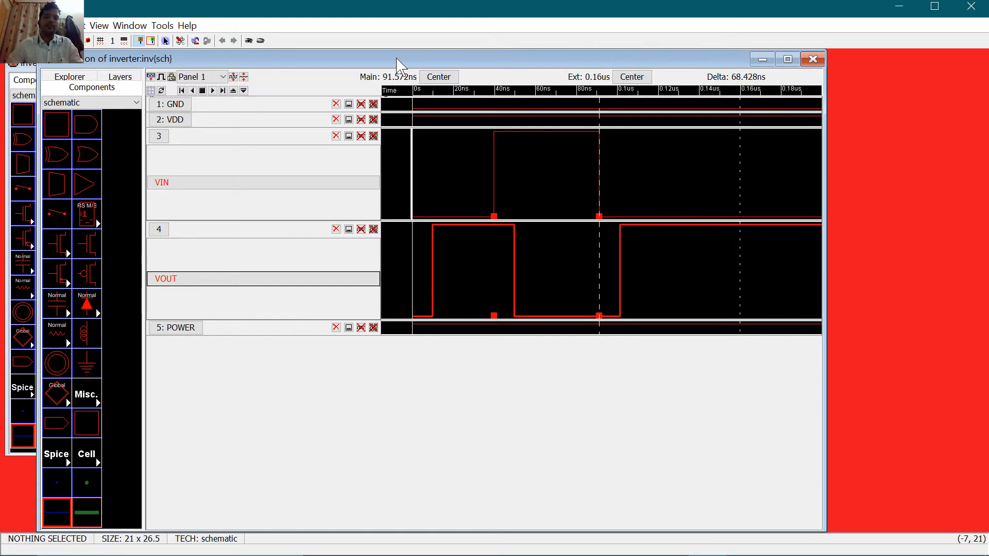
{"action": "left_click_drag", "start_coordinate": [398, 61], "coordinate": [472, 82]}
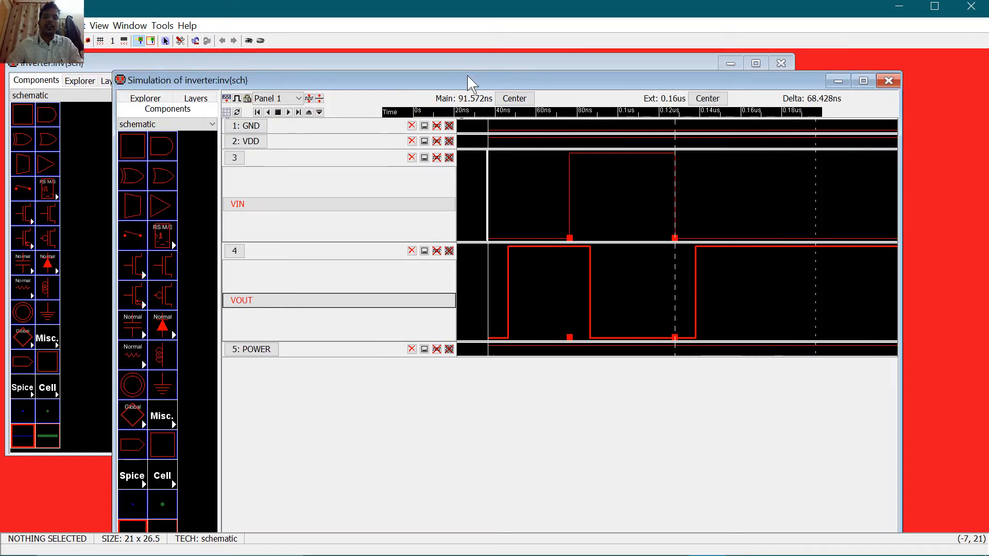
Step: Close the simulation window and create a new layout-view cell named inv
{"action": "left_click", "coordinate": [889, 84]}
{"action": "left_click", "coordinate": [640, 155]}
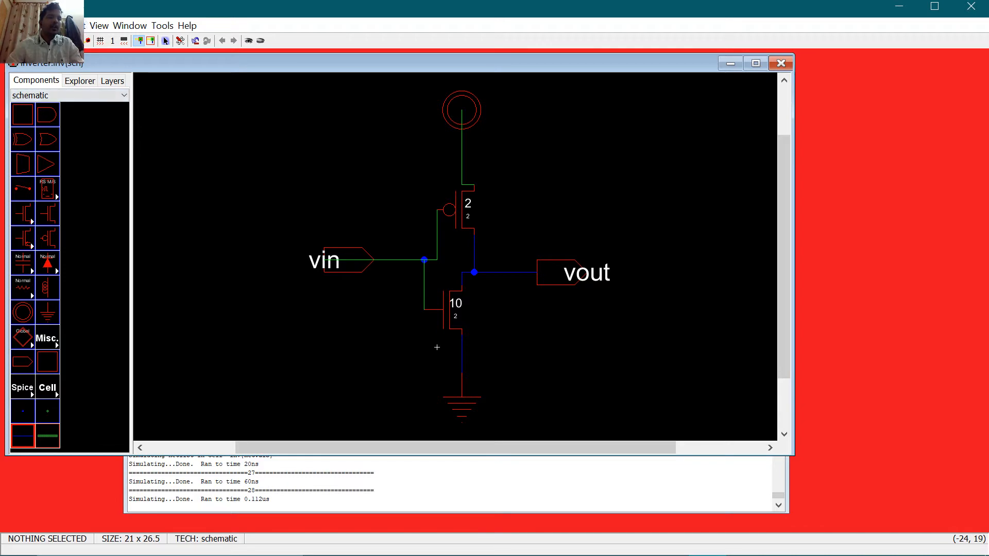
{"action": "left_click", "coordinate": [47, 26]}
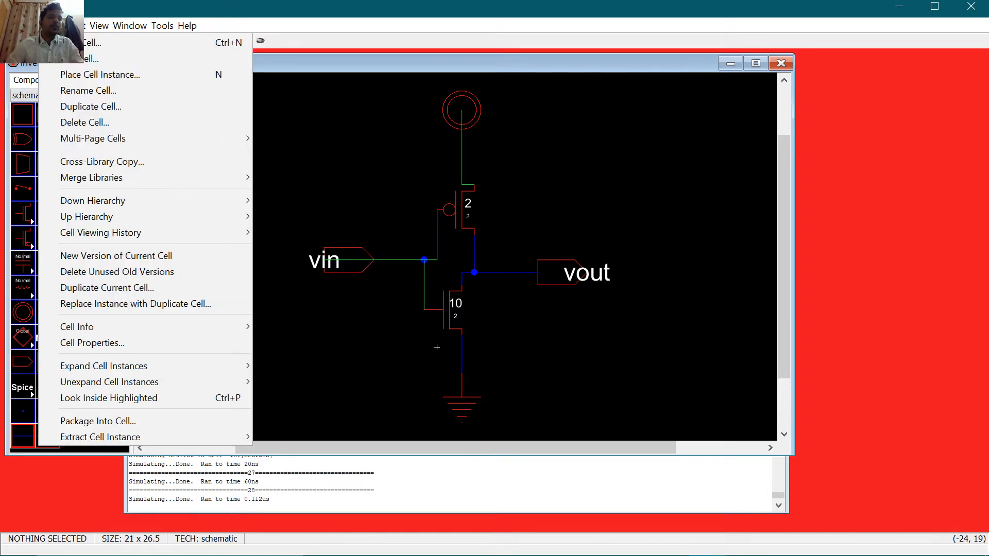
{"action": "left_click", "coordinate": [92, 42]}
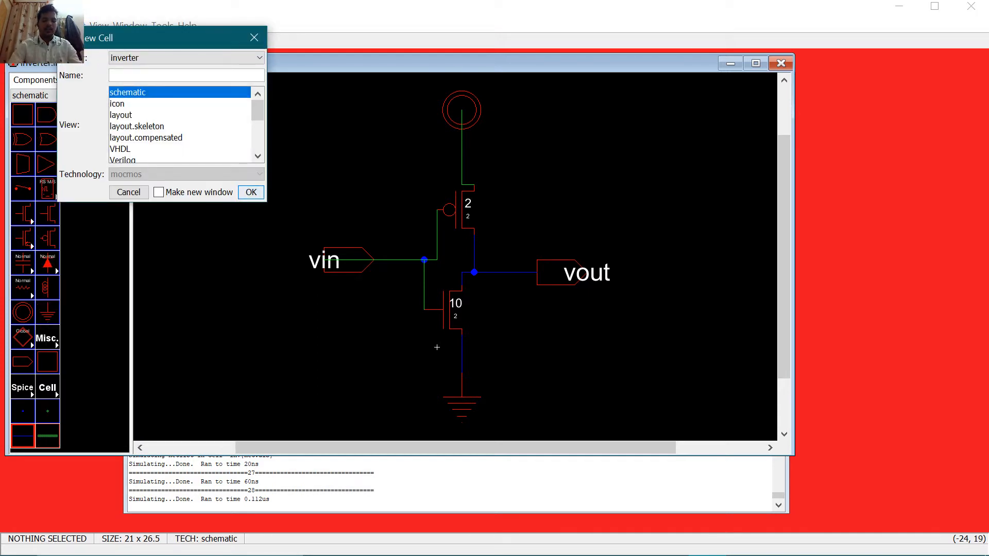
{"action": "type", "text": "inv"}
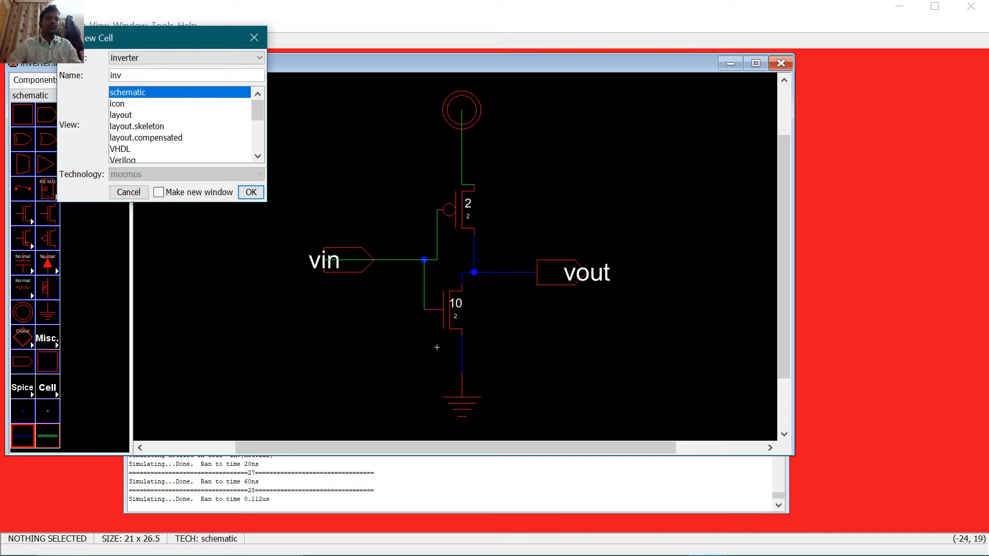
{"action": "left_click", "coordinate": [139, 115]}
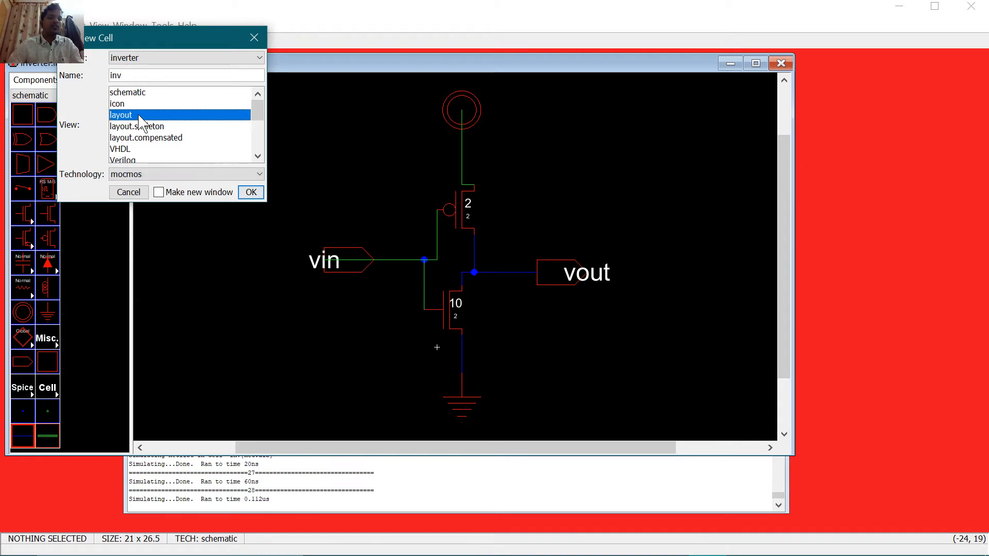
{"action": "left_click", "coordinate": [251, 192]}
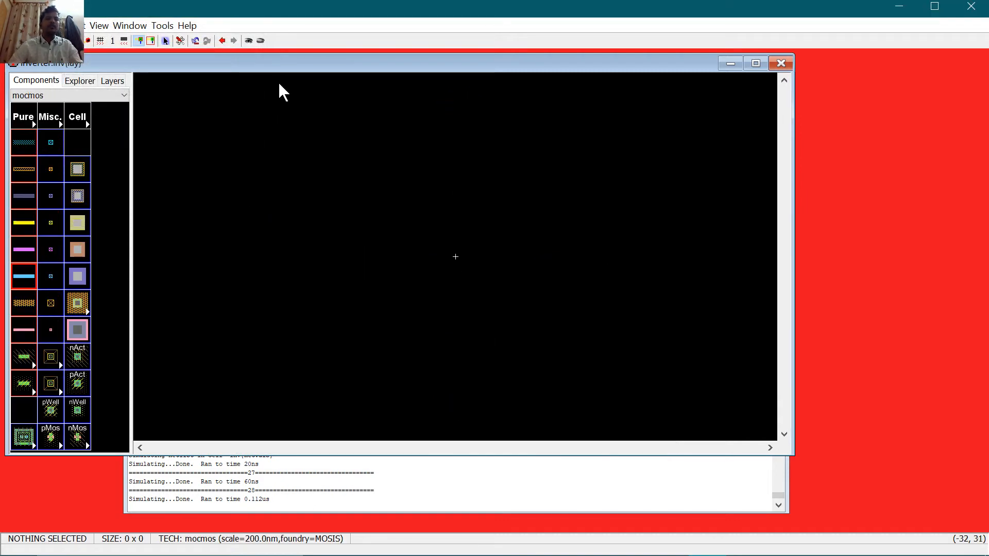
{"action": "left_click_drag", "start_coordinate": [287, 65], "coordinate": [314, 57]}
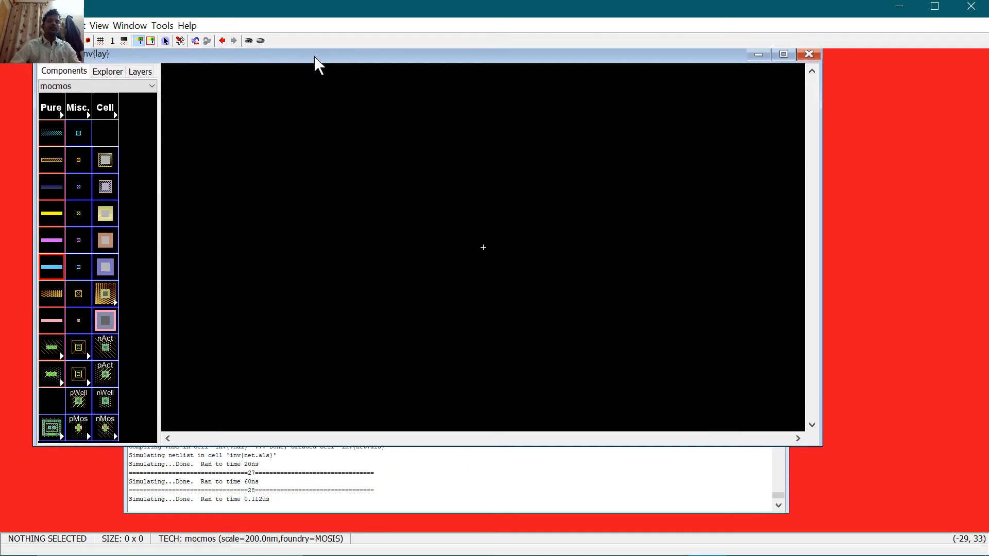
{"action": "left_click", "coordinate": [109, 72]}
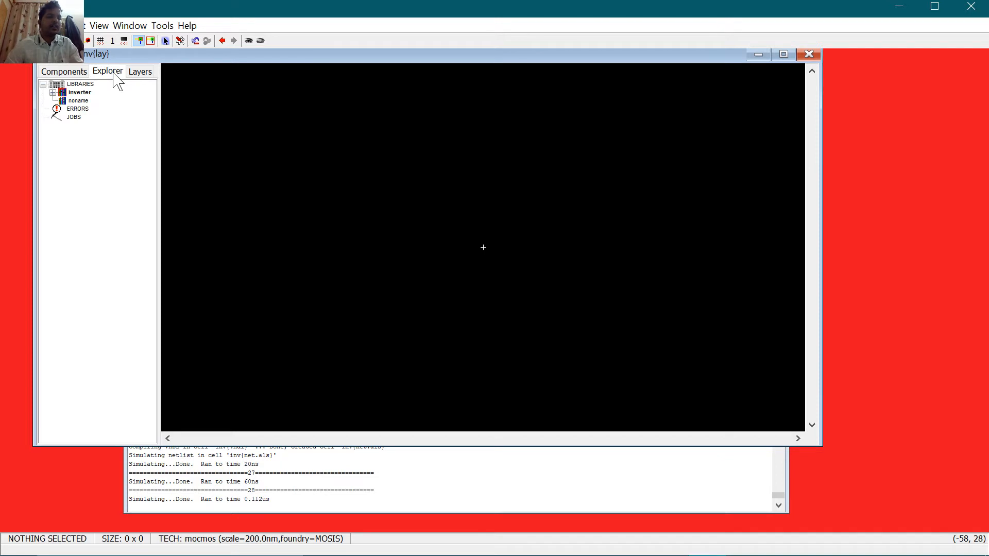
{"action": "left_click", "coordinate": [53, 93]}
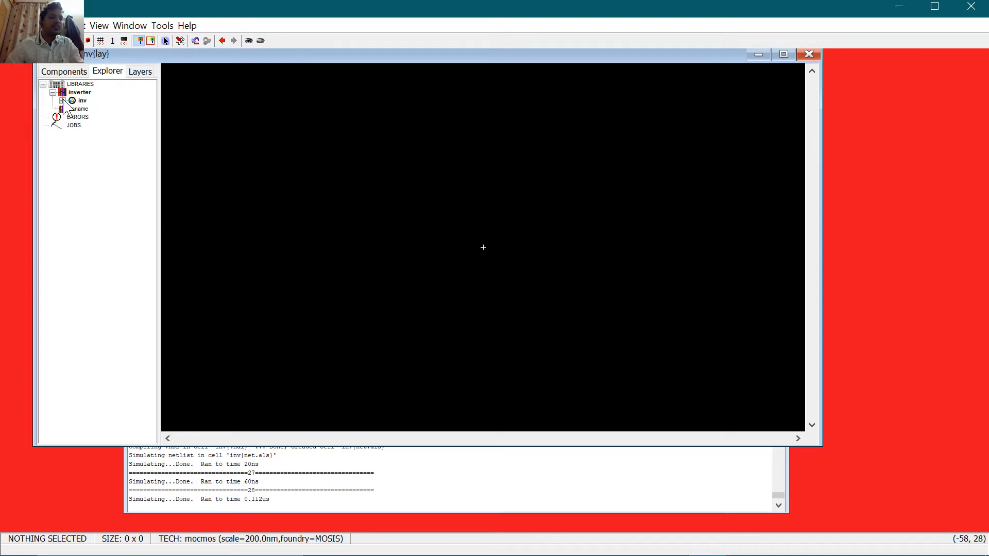
{"action": "left_click", "coordinate": [62, 101]}
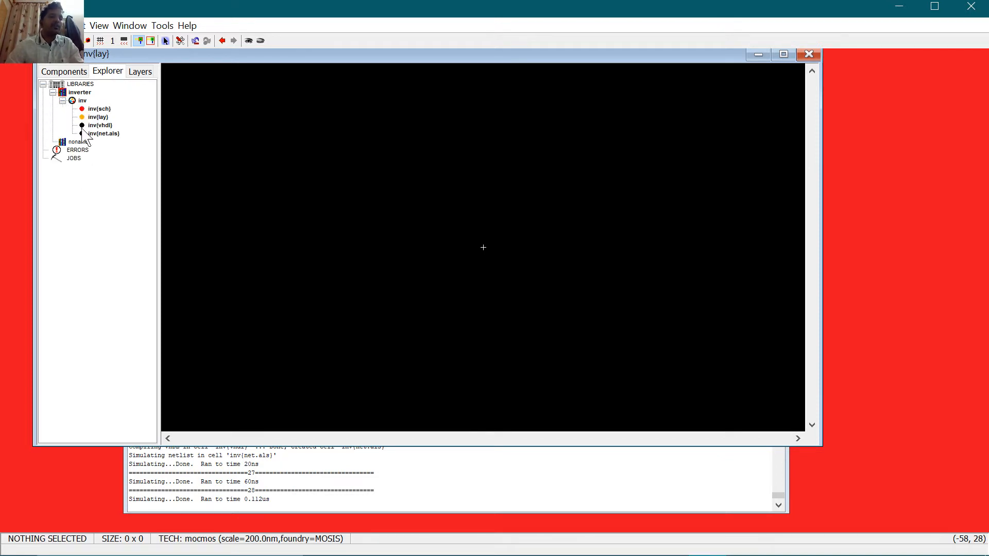
{"action": "left_click", "coordinate": [105, 110]}
{"action": "double_click", "coordinate": [105, 110]}
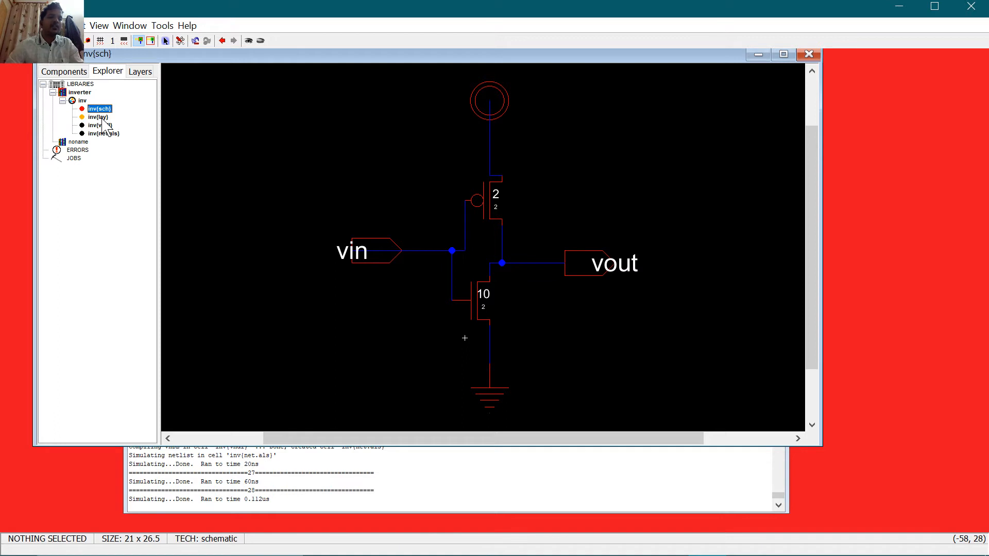
{"action": "double_click", "coordinate": [99, 118]}
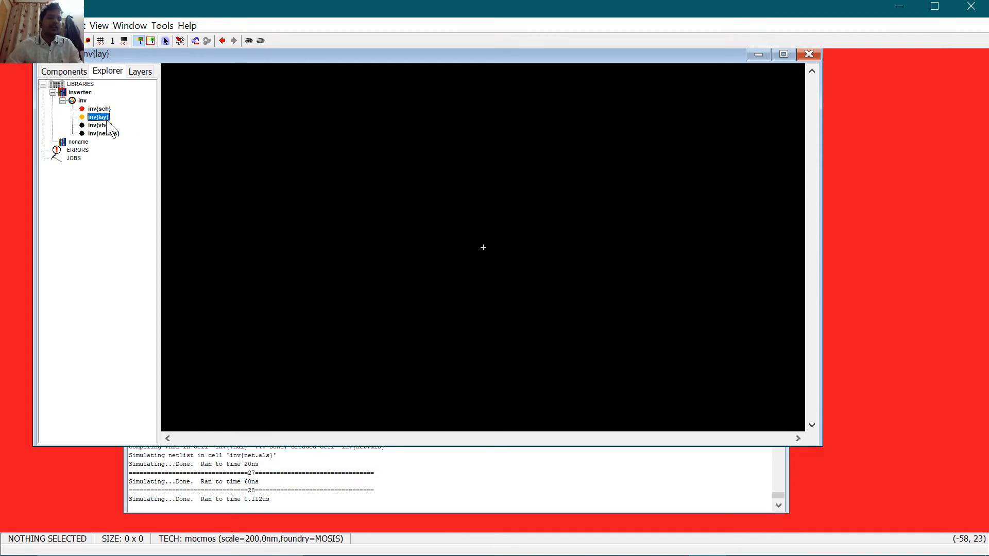
{"action": "key", "text": "ctrl"}
{"action": "key", "text": "ctrl"}
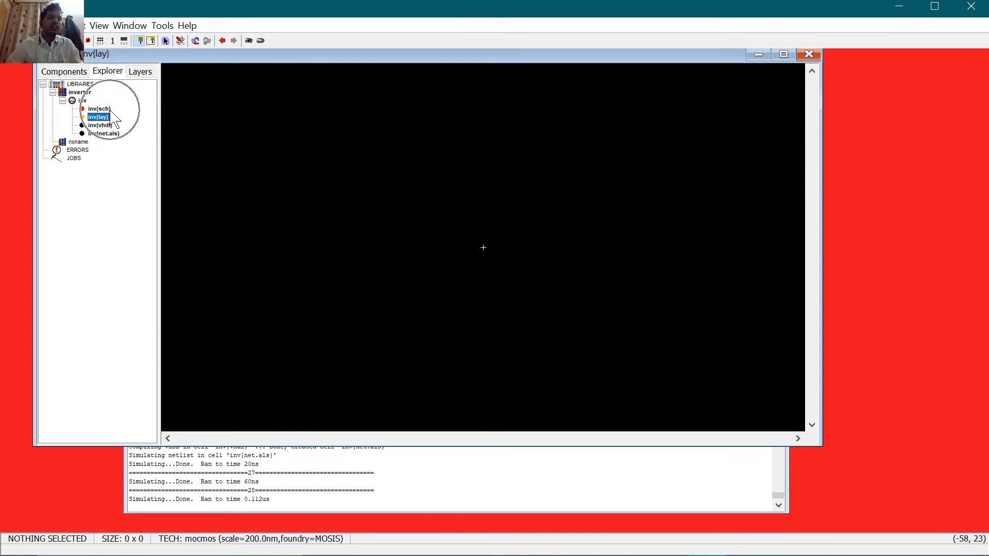
{"action": "left_click", "coordinate": [85, 74]}
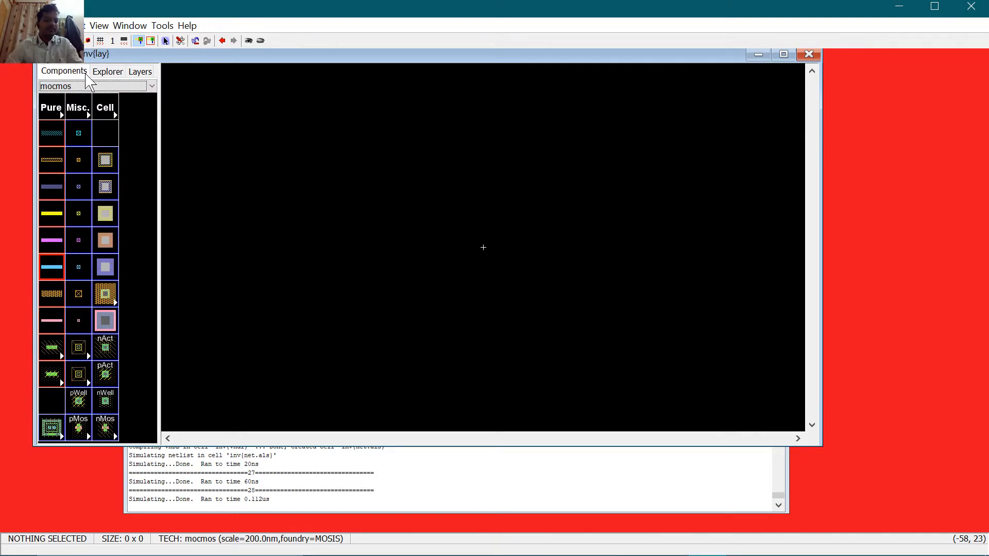
Step: Place a pMOS transistor at the canvas centre with an nMOS transistor below it
{"action": "left_click", "coordinate": [82, 433]}
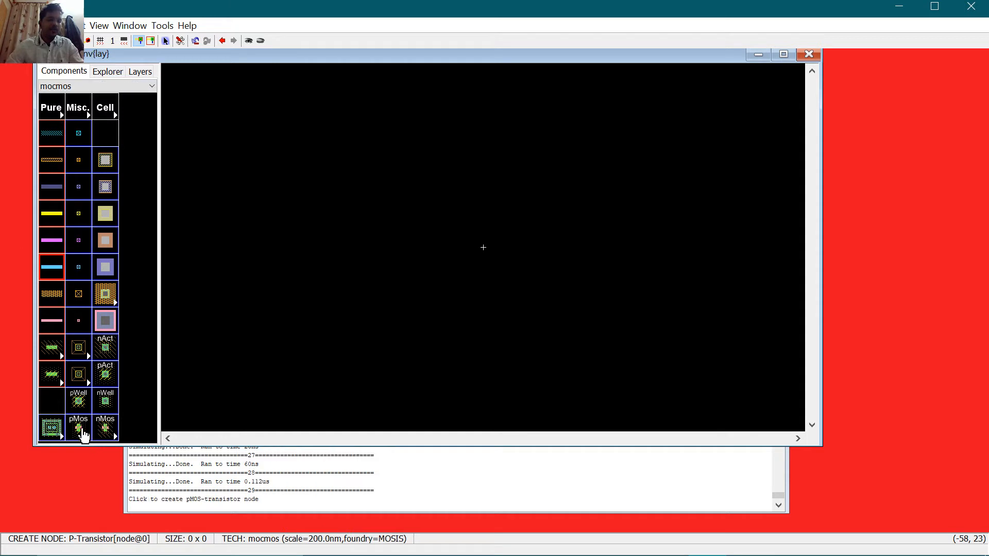
{"action": "left_click", "coordinate": [485, 220]}
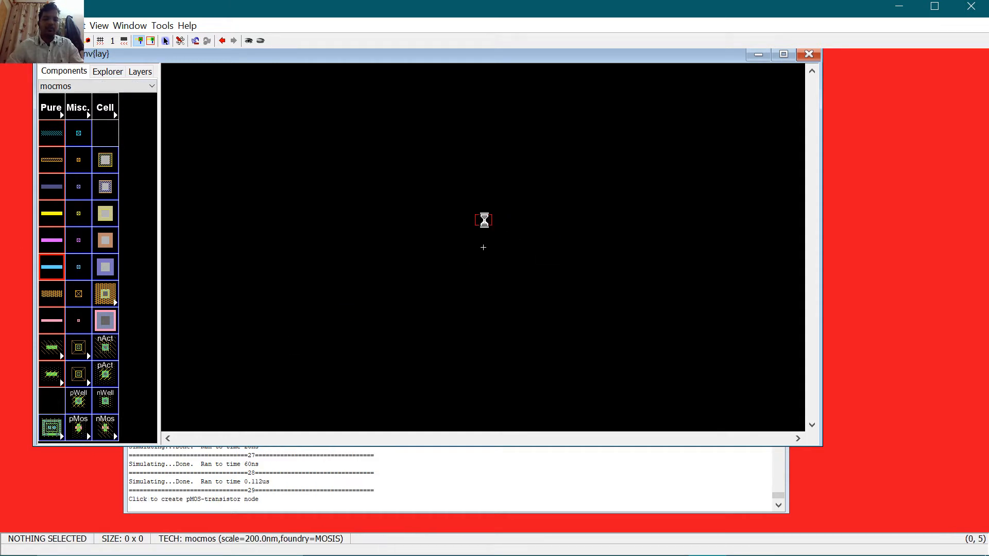
{"action": "left_click", "coordinate": [98, 427]}
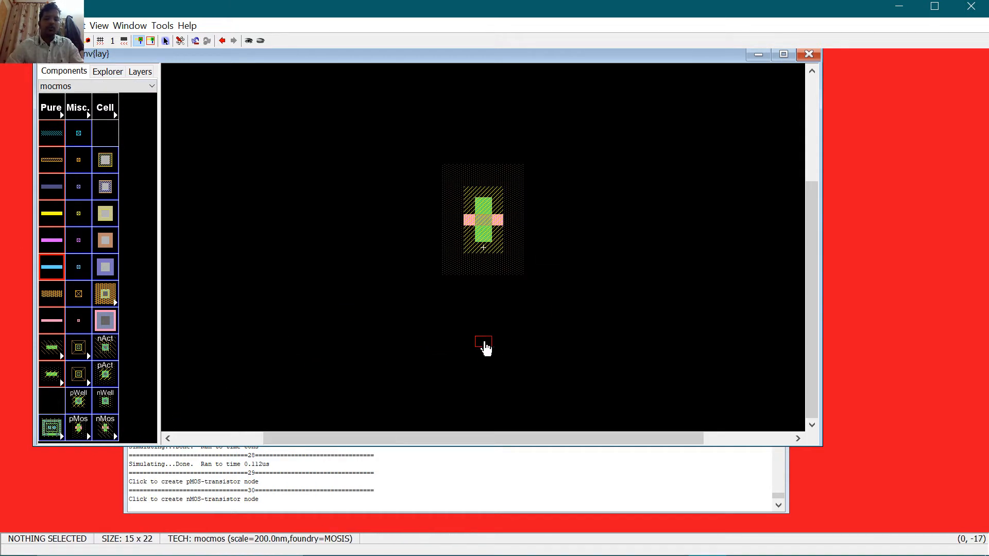
{"action": "left_click", "coordinate": [484, 344]}
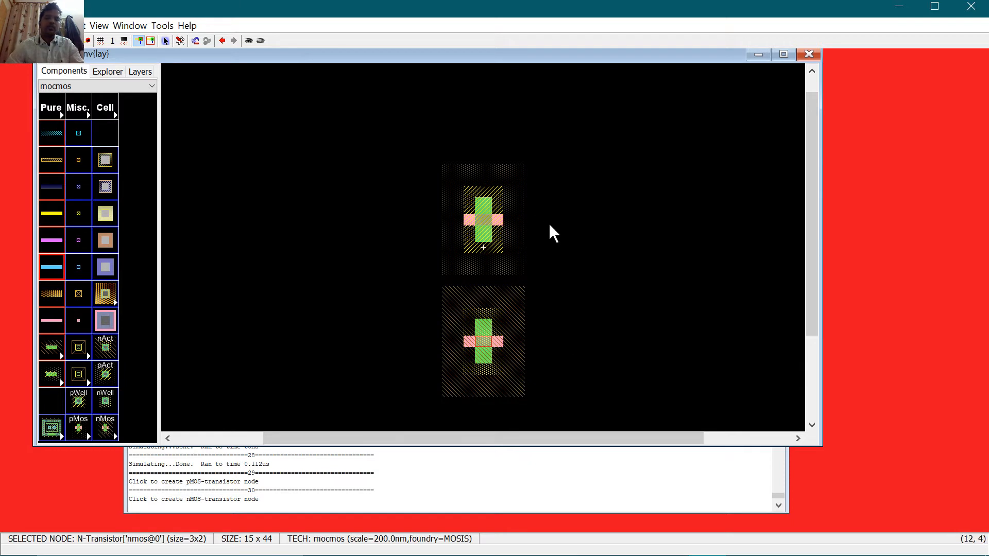
Step: Add P-Active contacts on both sides of the pMOS and N-Active contacts on both sides of the nMOS
{"action": "left_click", "coordinate": [107, 377]}
{"action": "left_click", "coordinate": [389, 226]}
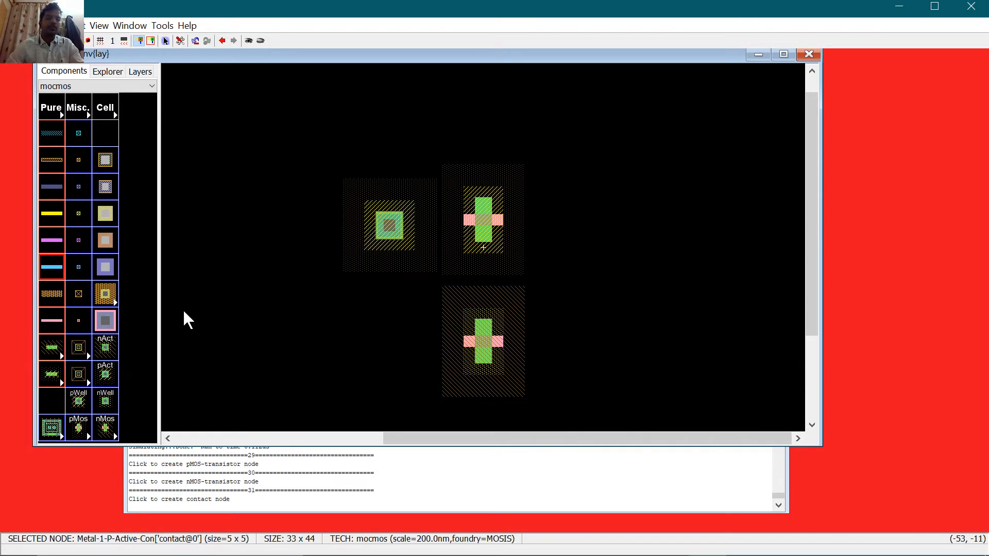
{"action": "left_click", "coordinate": [106, 373]}
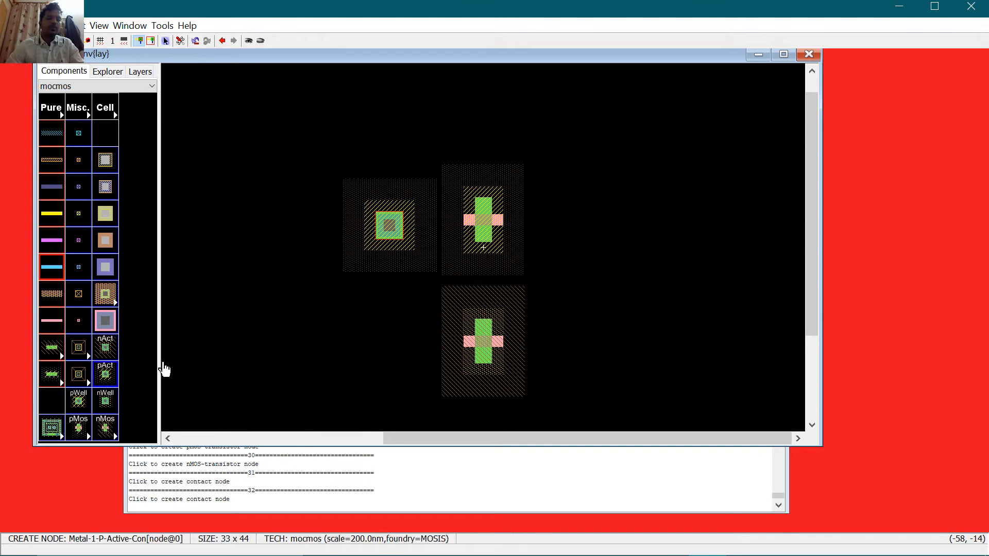
{"action": "left_click", "coordinate": [578, 226]}
{"action": "left_click", "coordinate": [107, 353]}
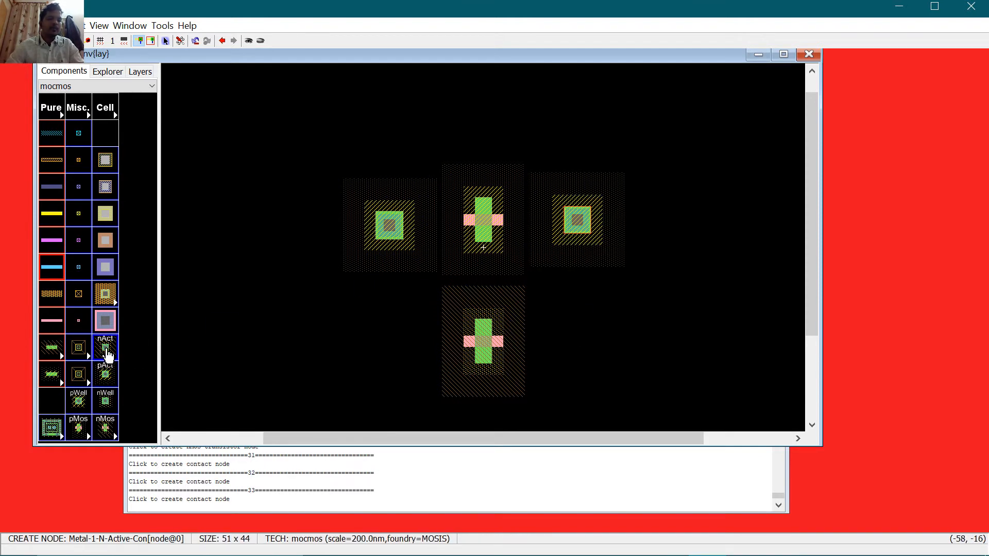
{"action": "left_click", "coordinate": [389, 342]}
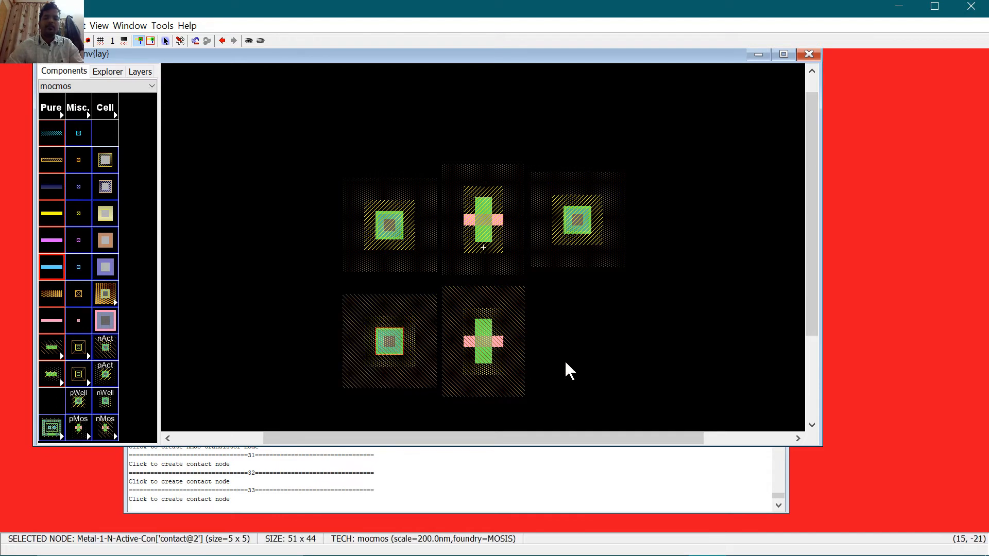
{"action": "left_click", "coordinate": [105, 348]}
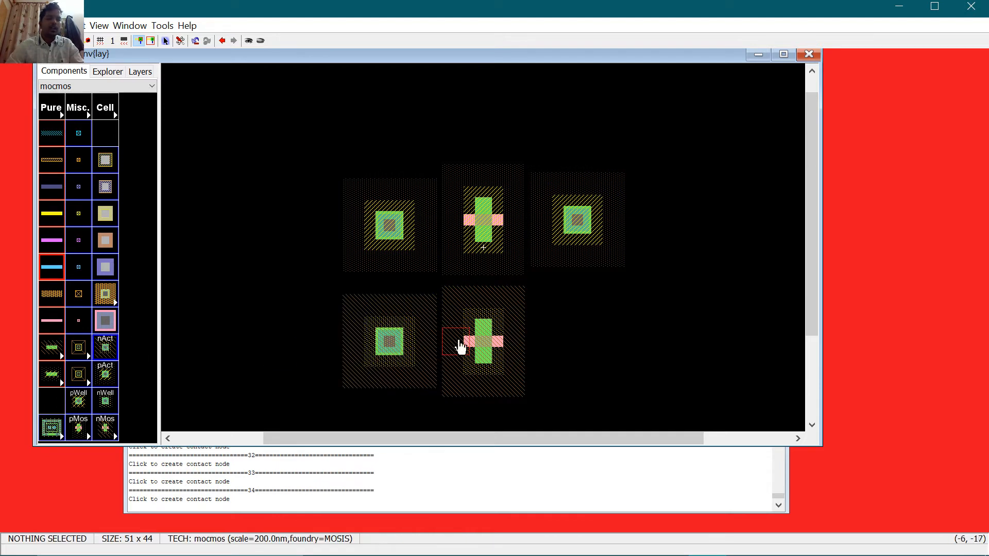
{"action": "left_click", "coordinate": [589, 344]}
{"action": "left_click", "coordinate": [685, 331]}
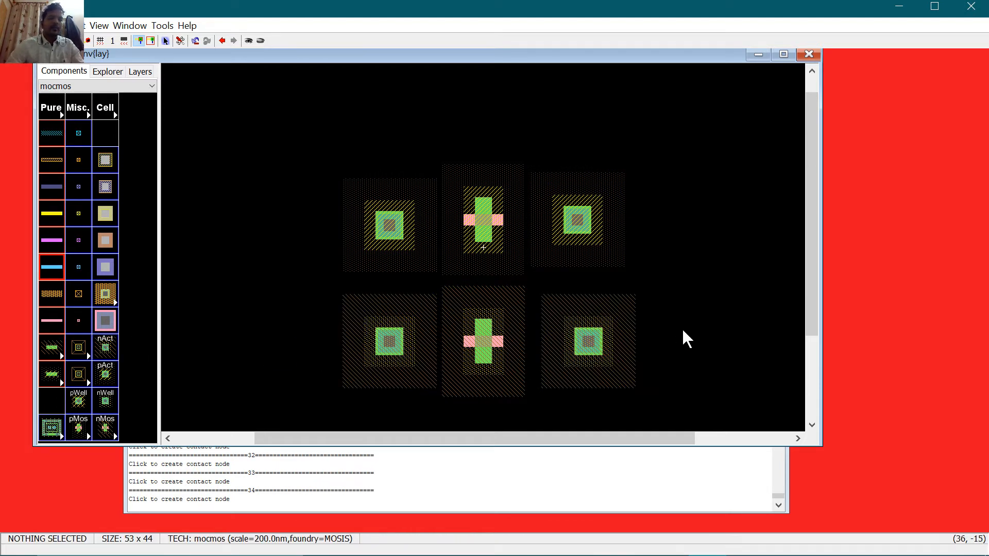
Step: Set the pMOS transistor's width to 10 in its properties
{"action": "left_click", "coordinate": [484, 216]}
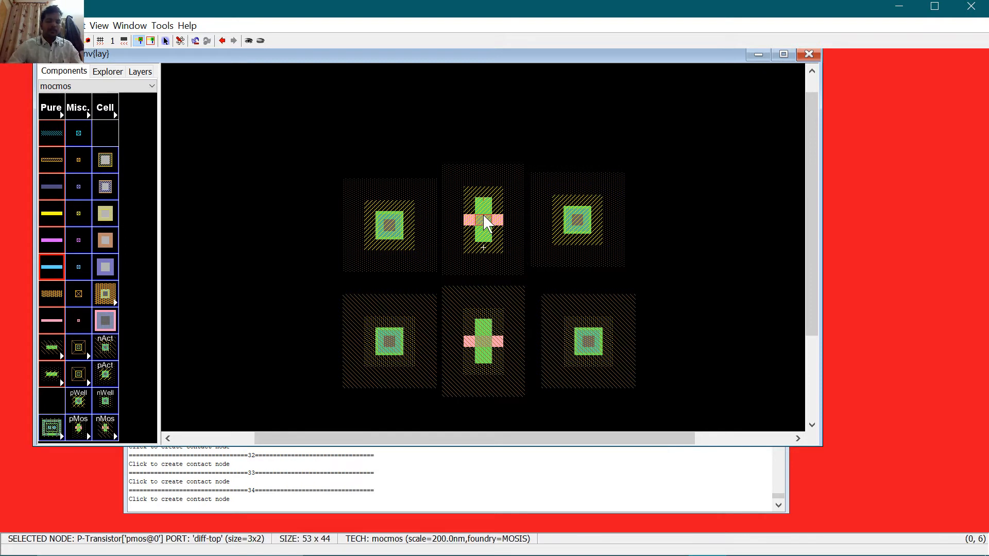
{"action": "double_click", "coordinate": [483, 215]}
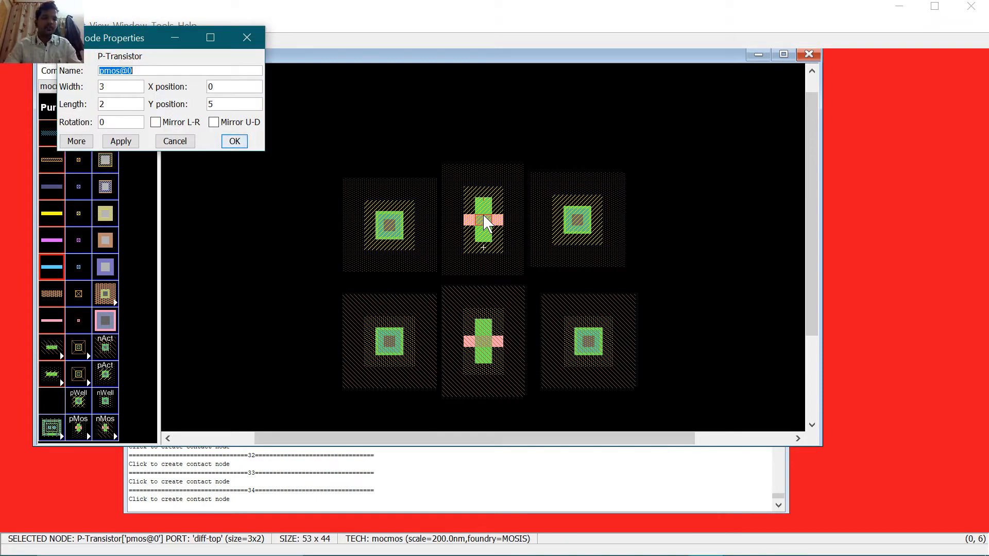
{"action": "key", "text": "Tab"}
{"action": "type", "text": "1"}
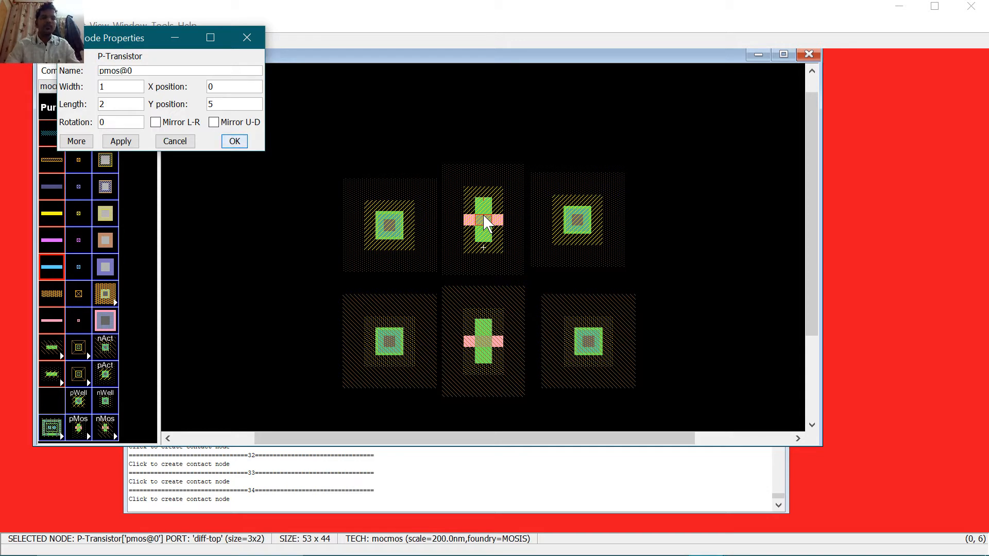
{"action": "key", "text": "BackSpace"}
{"action": "type", "text": "10"}
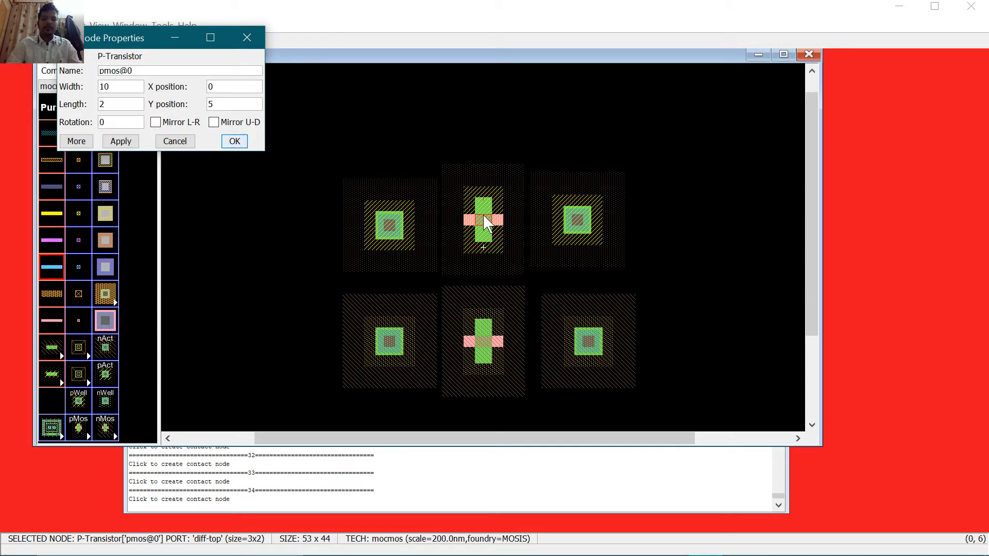
{"action": "key", "text": "Return"}
Step: Resize the left and right P-Active contacts beside the pMOS to 10 by 2
{"action": "left_click", "coordinate": [387, 223]}
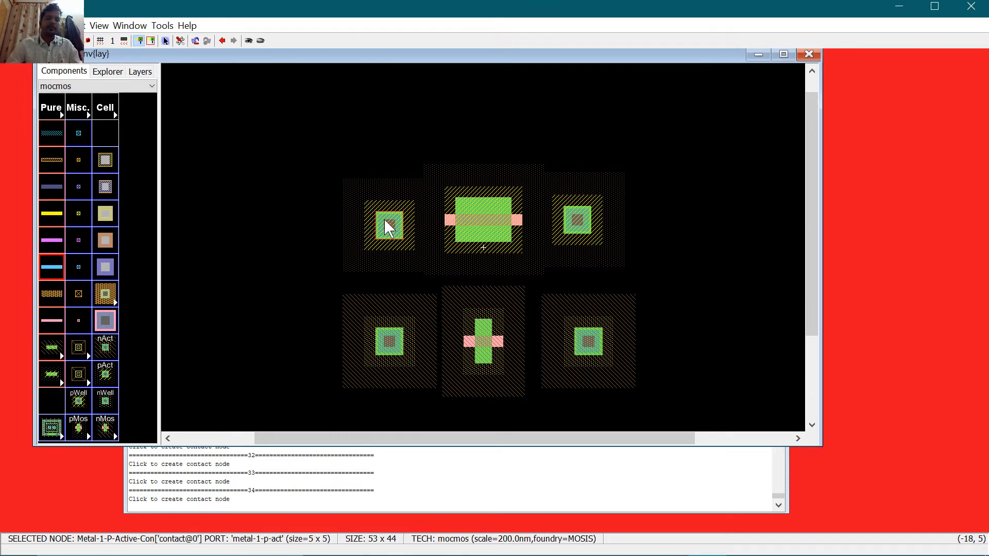
{"action": "double_click", "coordinate": [387, 226]}
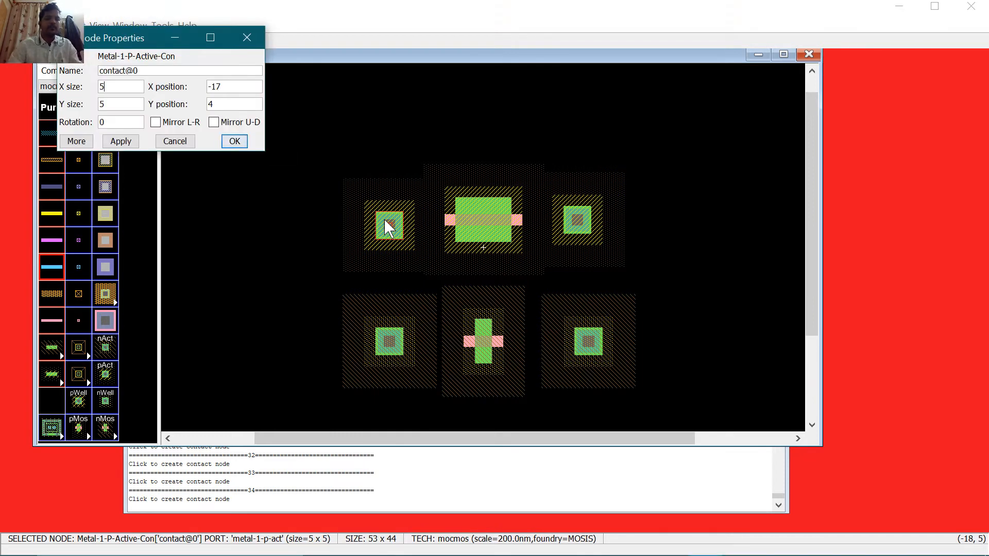
{"action": "type", "text": "10"}
{"action": "key", "text": "Tab"}
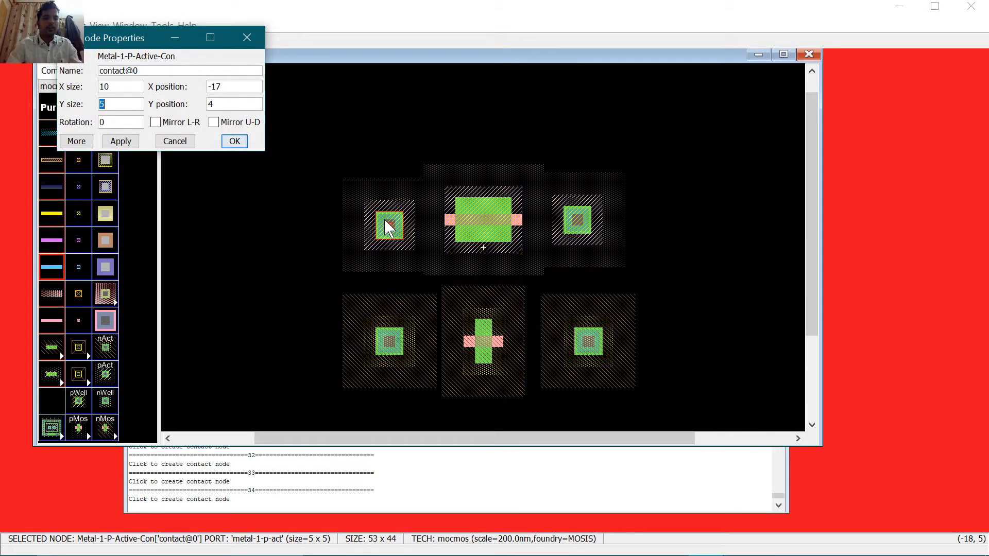
{"action": "type", "text": "2"}
{"action": "key", "text": "Return"}
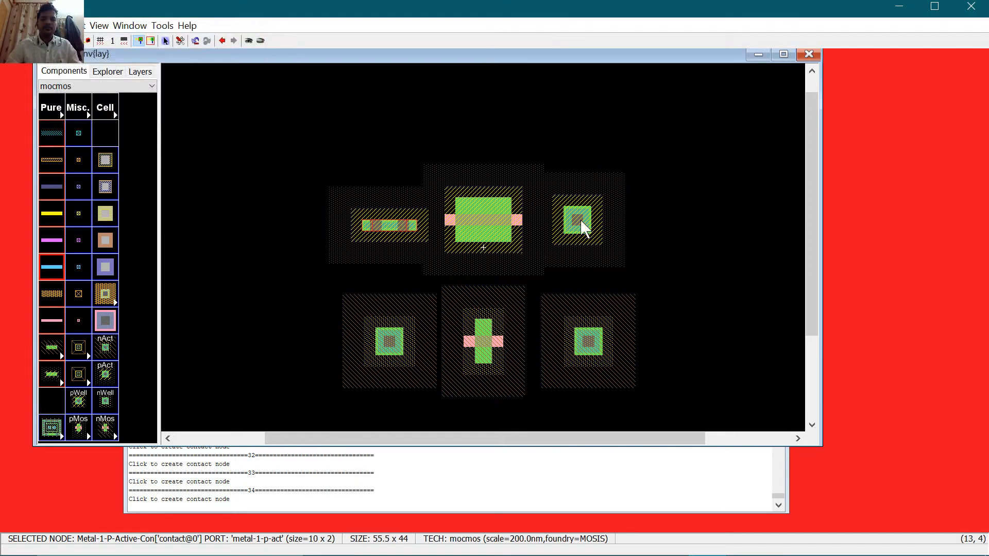
{"action": "left_click", "coordinate": [591, 217]}
{"action": "double_click", "coordinate": [591, 212]}
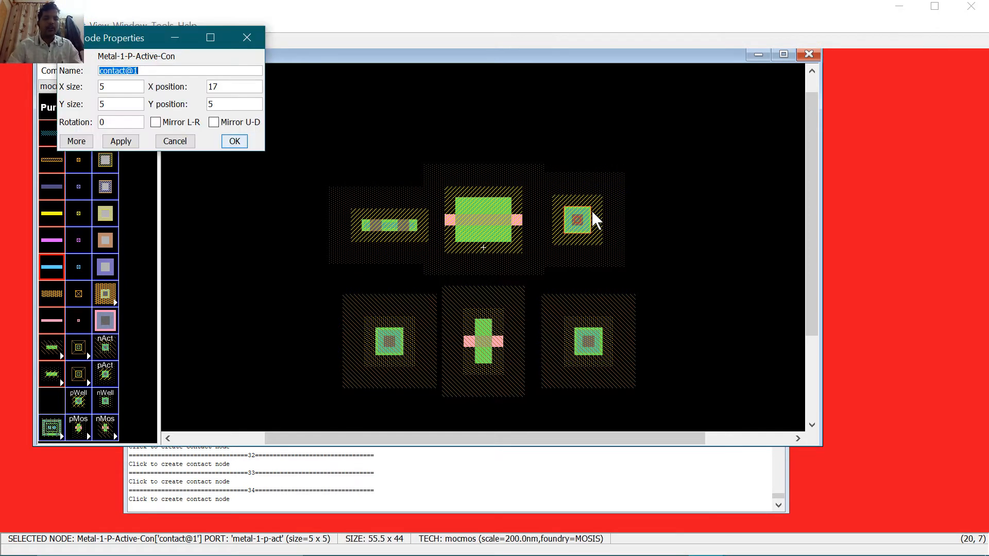
{"action": "key", "text": "Tab"}
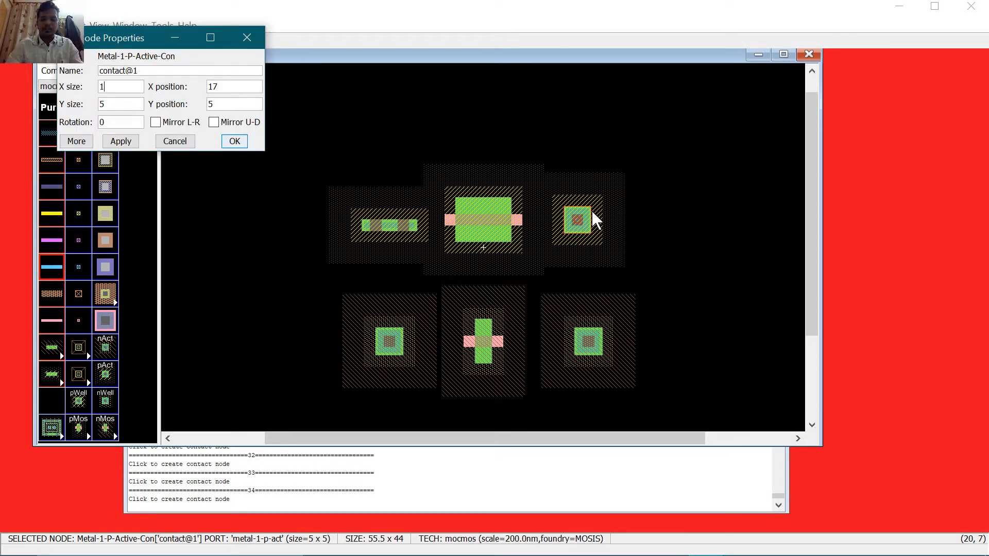
{"action": "type", "text": "10"}
{"action": "key", "text": "Tab"}
{"action": "key", "text": "Tab"}
{"action": "type", "text": "2"}
{"action": "key", "text": "Return"}
Step: Resize the left and right N-Active contacts beside the nMOS to 10 by 2
{"action": "double_click", "coordinate": [391, 346]}
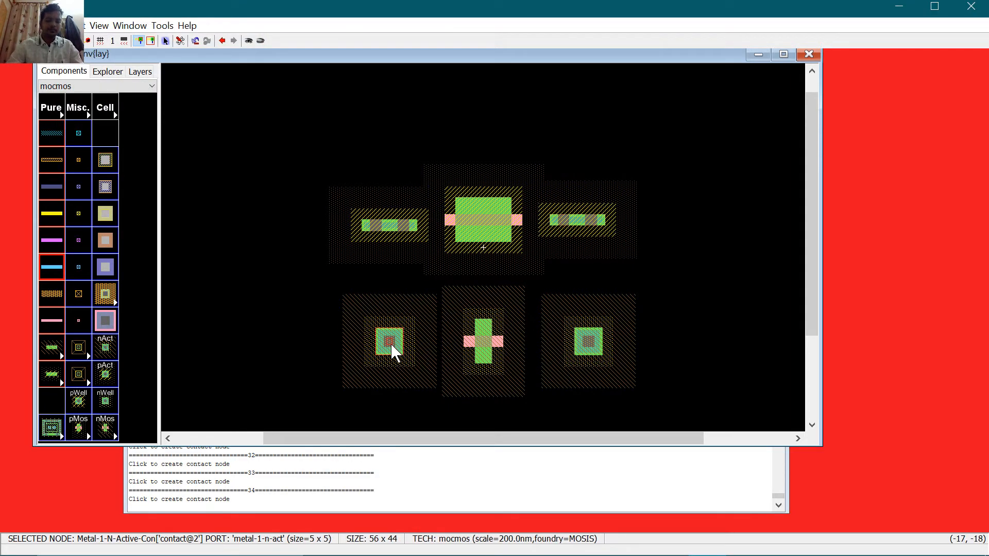
{"action": "key", "text": "Tab"}
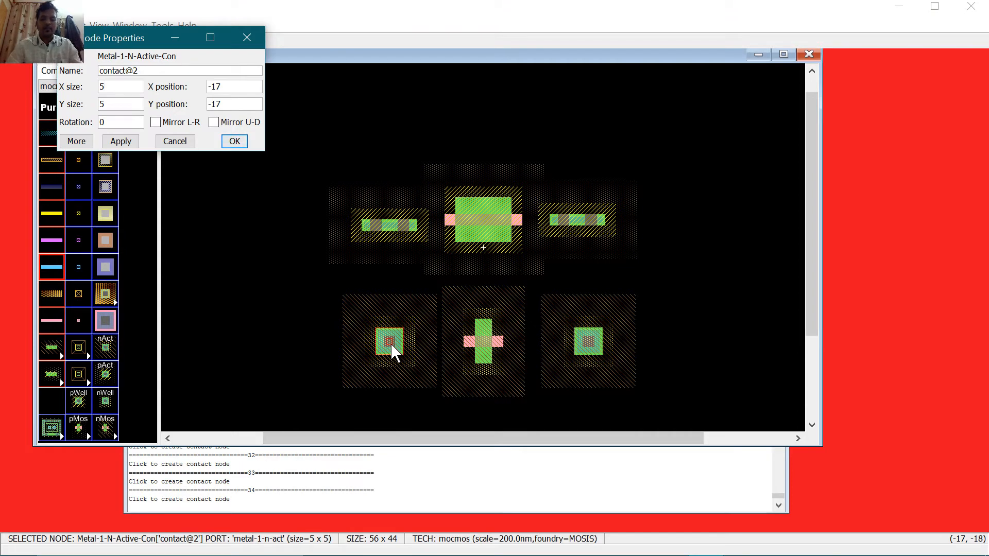
{"action": "type", "text": "10"}
{"action": "key", "text": "Tab"}
{"action": "key", "text": "Tab"}
{"action": "type", "text": "2"}
{"action": "key", "text": "Return"}
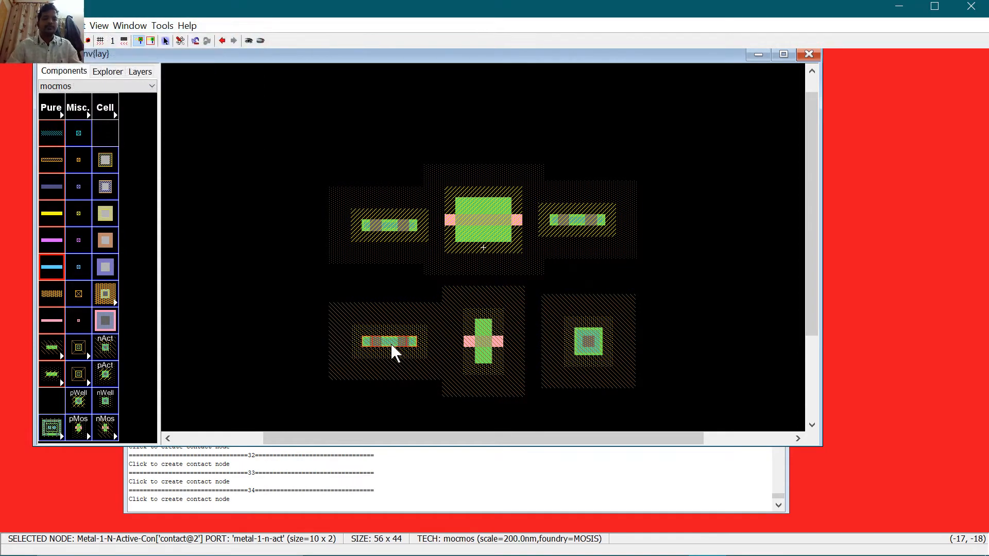
{"action": "left_click", "coordinate": [593, 344]}
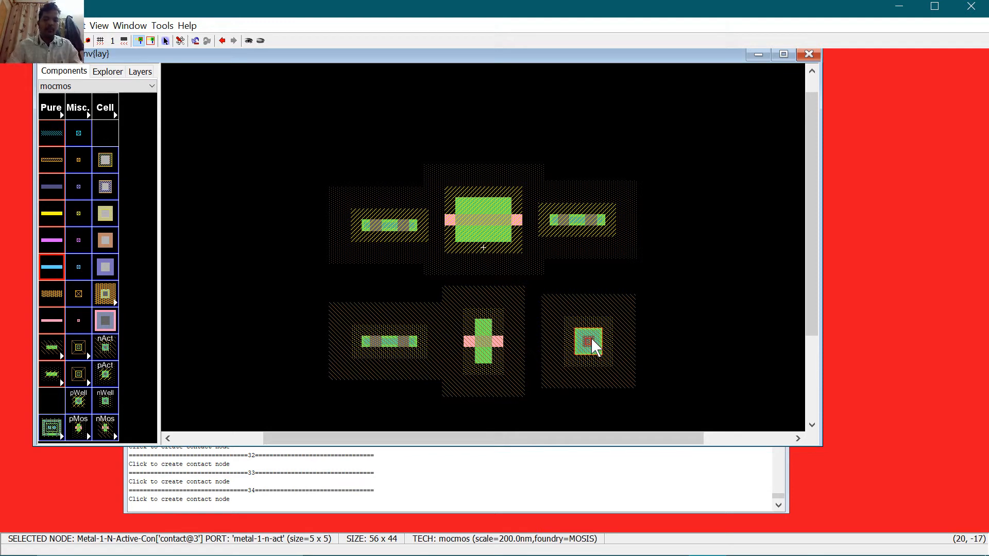
{"action": "double_click", "coordinate": [591, 340]}
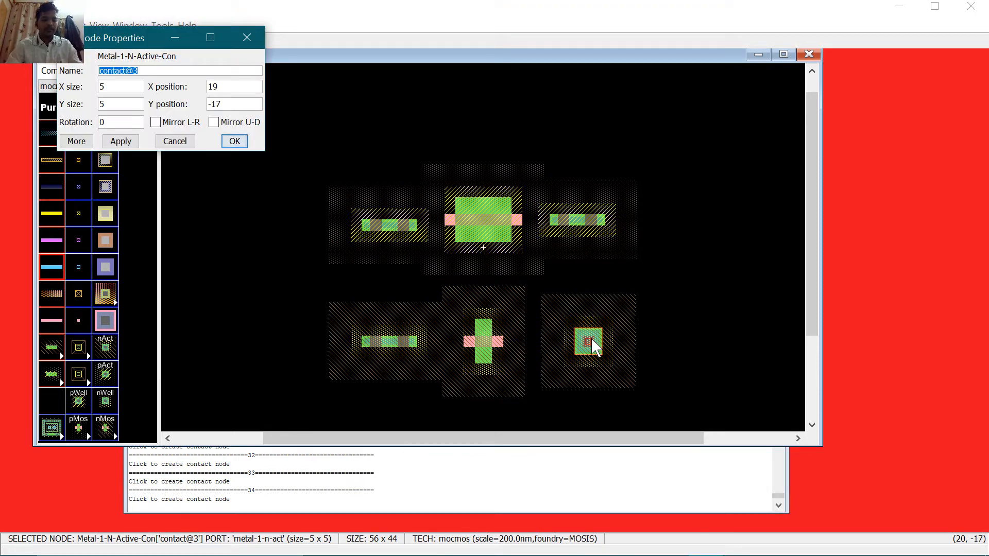
{"action": "type", "text": "10"}
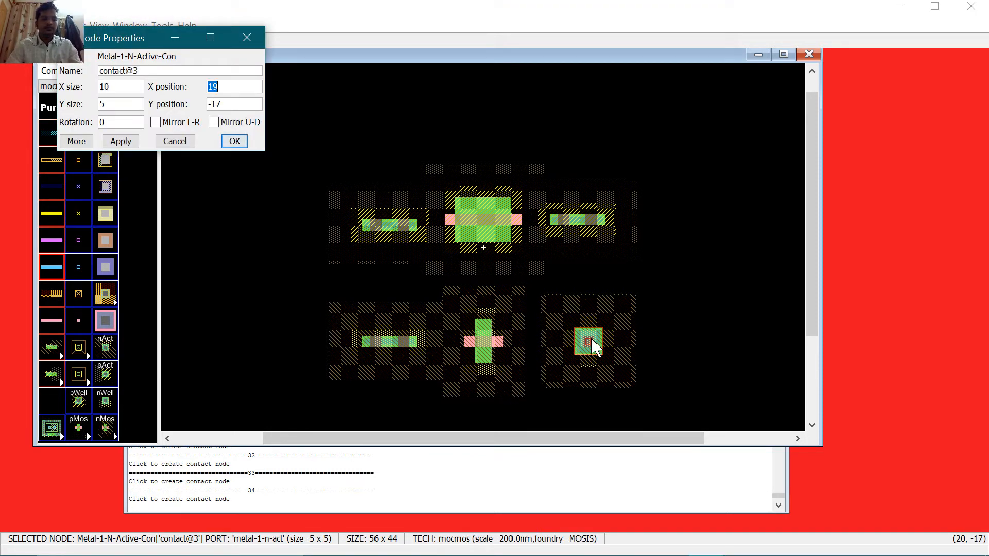
{"action": "key", "text": "Tab"}
{"action": "type", "text": "2"}
{"action": "key", "text": "Return"}
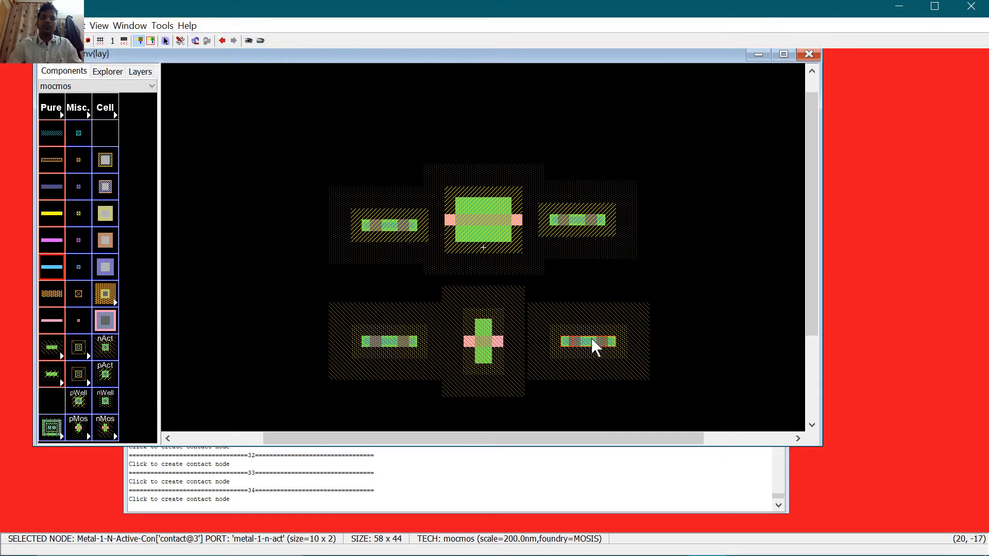
Step: Rotate the upper-left contact, pMOS transistor and upper-right contact 90 degrees with Ctrl+J
{"action": "left_click", "coordinate": [690, 328]}
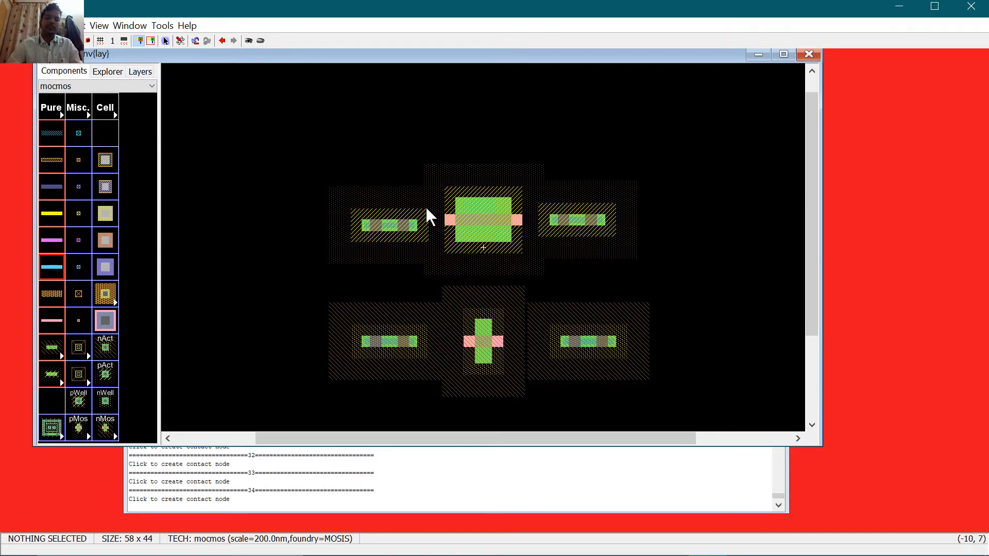
{"action": "left_click", "coordinate": [391, 224]}
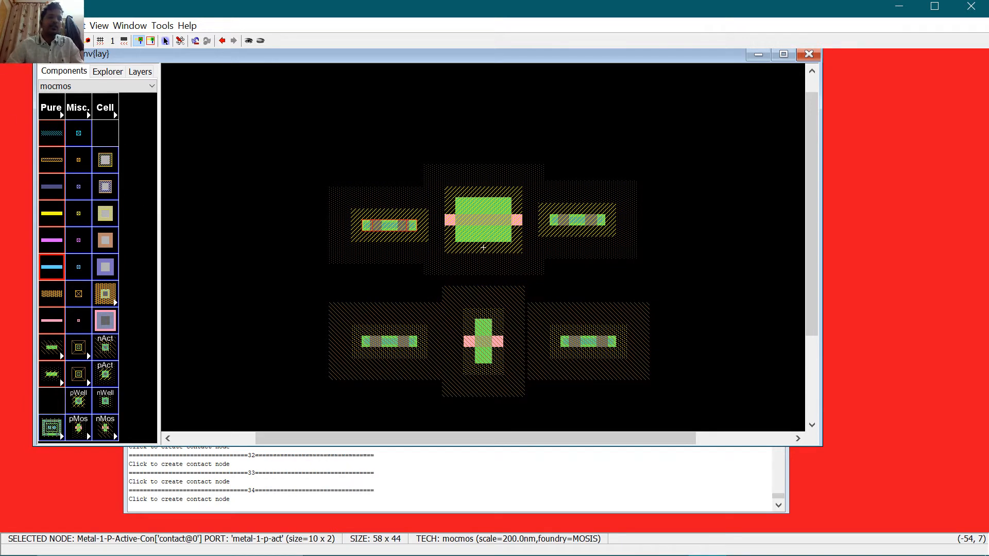
{"action": "left_click", "coordinate": [75, 25]}
{"action": "mouse_move", "coordinate": [67, 188]}
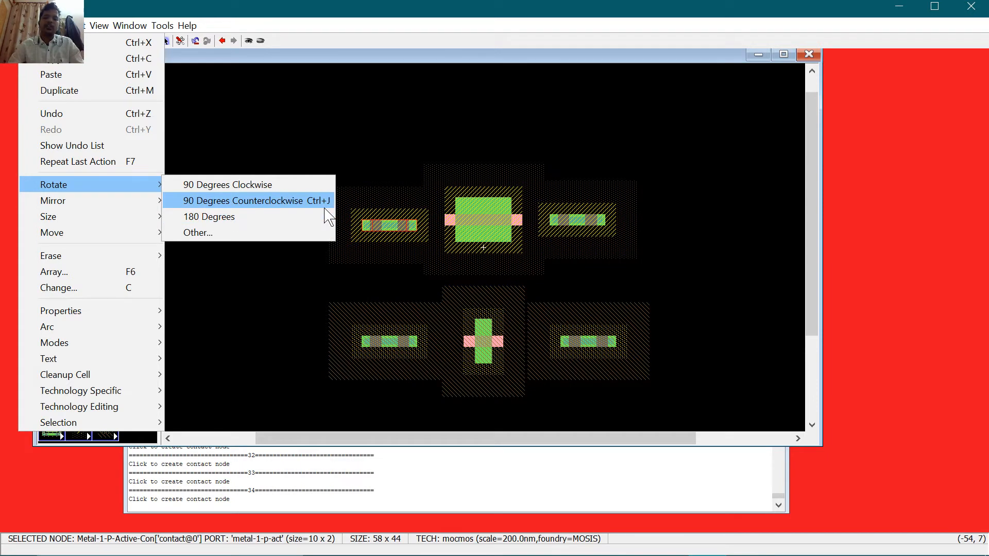
{"action": "left_click", "coordinate": [387, 148]}
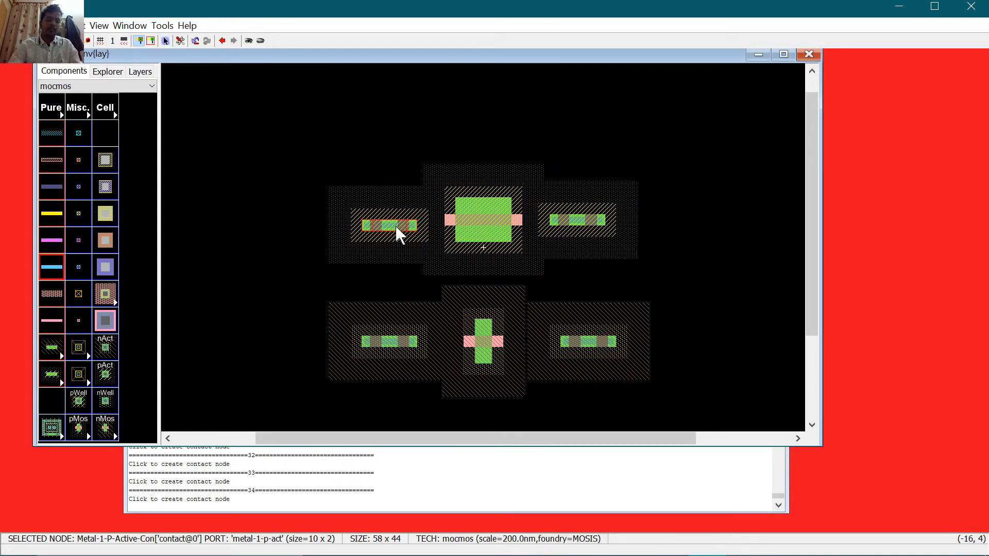
{"action": "key", "text": "ctrl+j"}
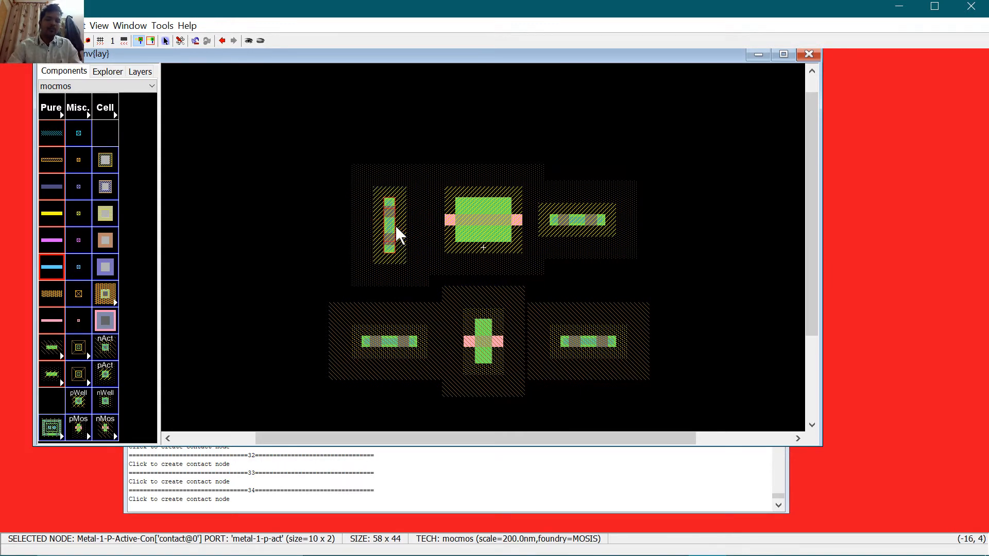
{"action": "left_click", "coordinate": [491, 222]}
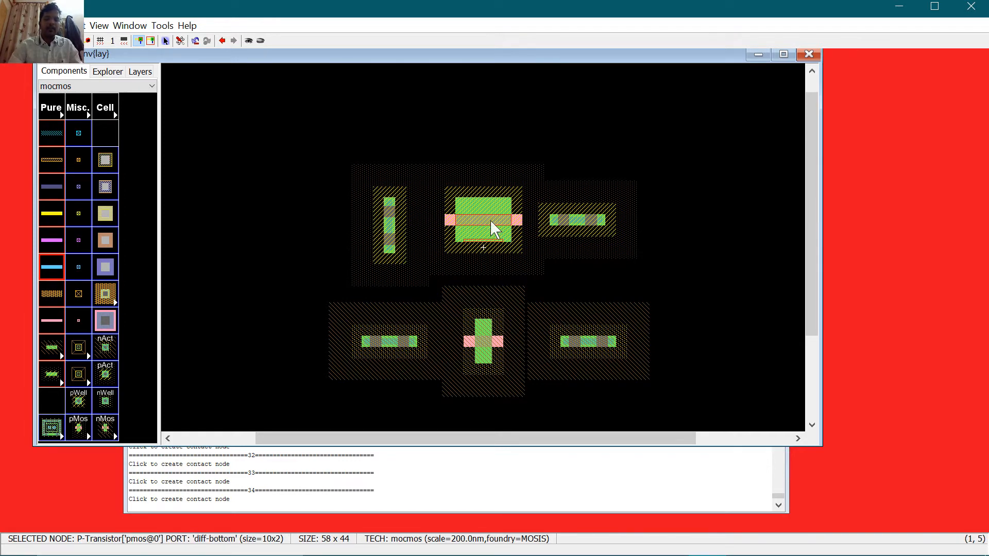
{"action": "key", "text": "ctrl+j"}
{"action": "left_click", "coordinate": [574, 225]}
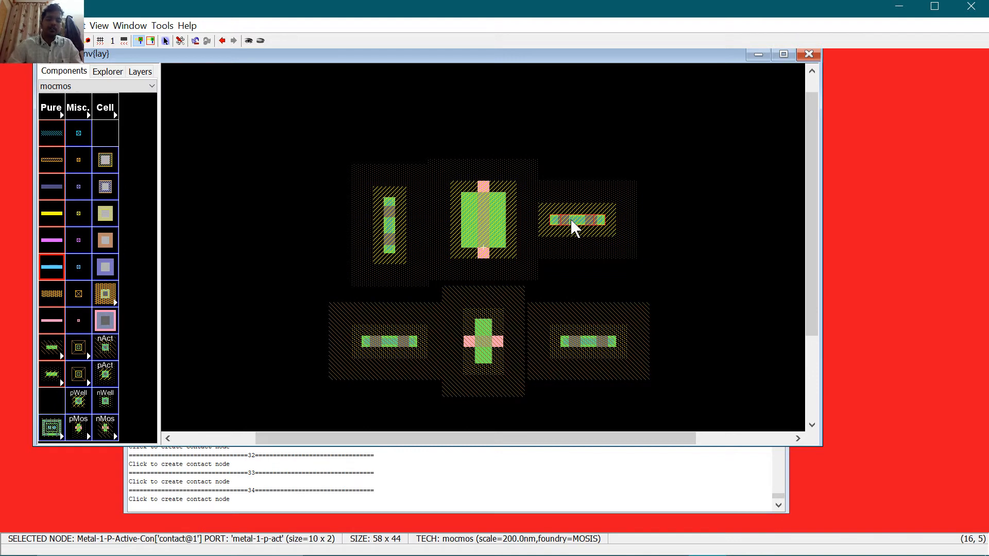
{"action": "key", "text": "ctrl+j"}
Step: Rotate the lower-left contact, nMOS transistor and lower-right contact 90 degrees to vertical
{"action": "left_click", "coordinate": [406, 337]}
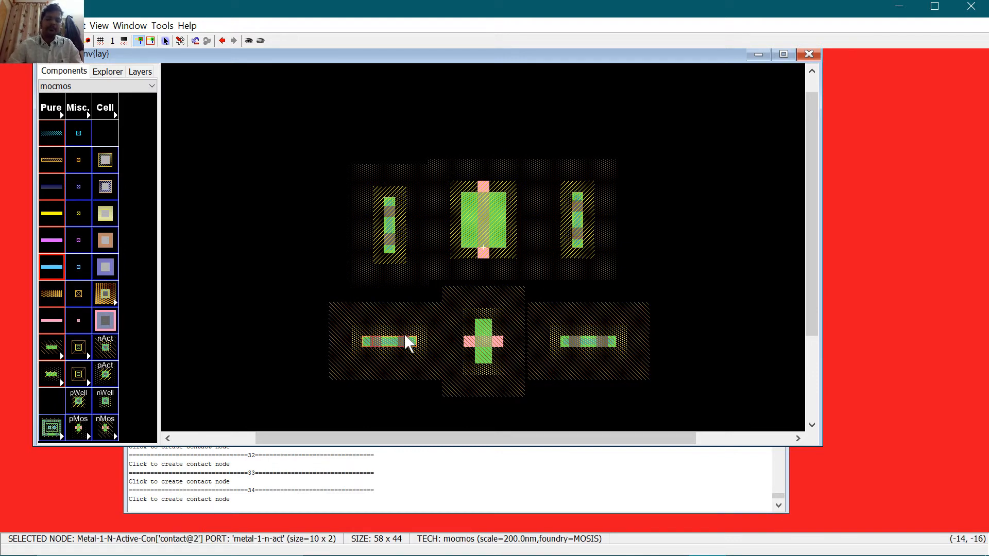
{"action": "key", "text": "ctrl+j"}
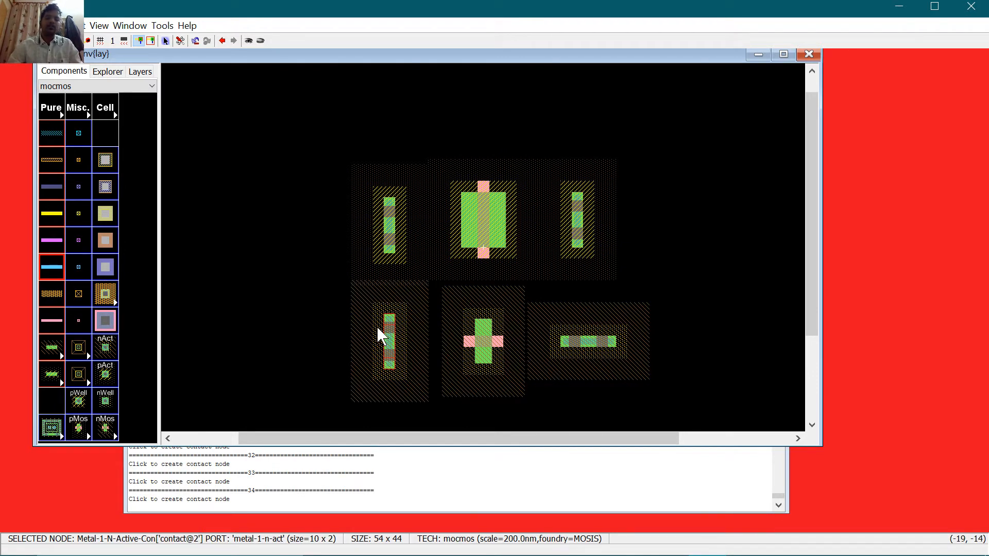
{"action": "left_click", "coordinate": [489, 347]}
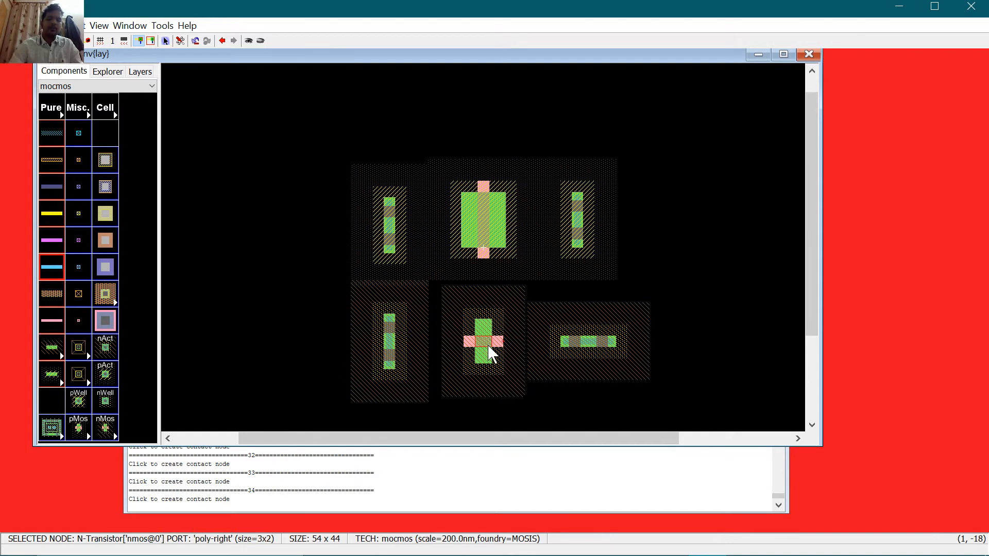
{"action": "key", "text": "ctrl+j"}
{"action": "left_click", "coordinate": [582, 340]}
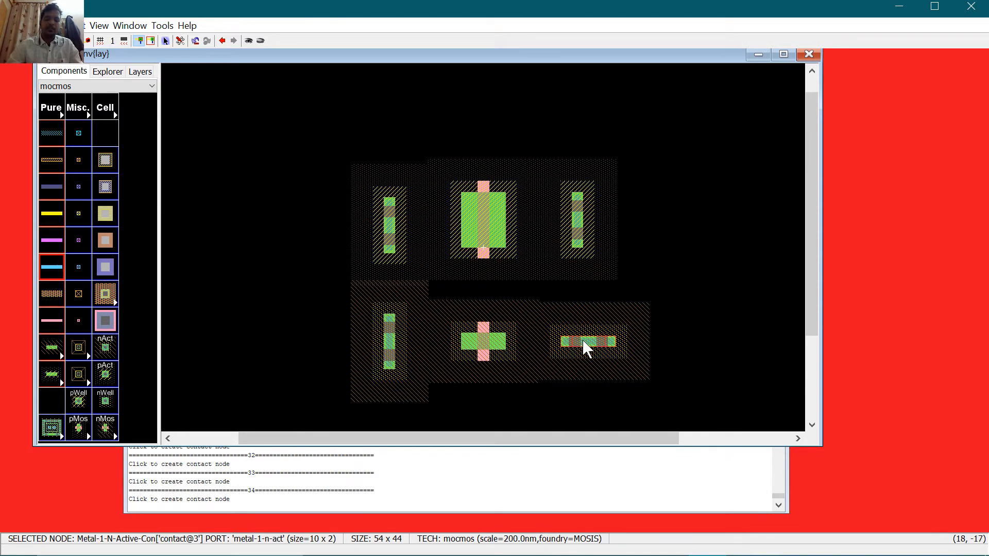
{"action": "key", "text": "ctrl+j"}
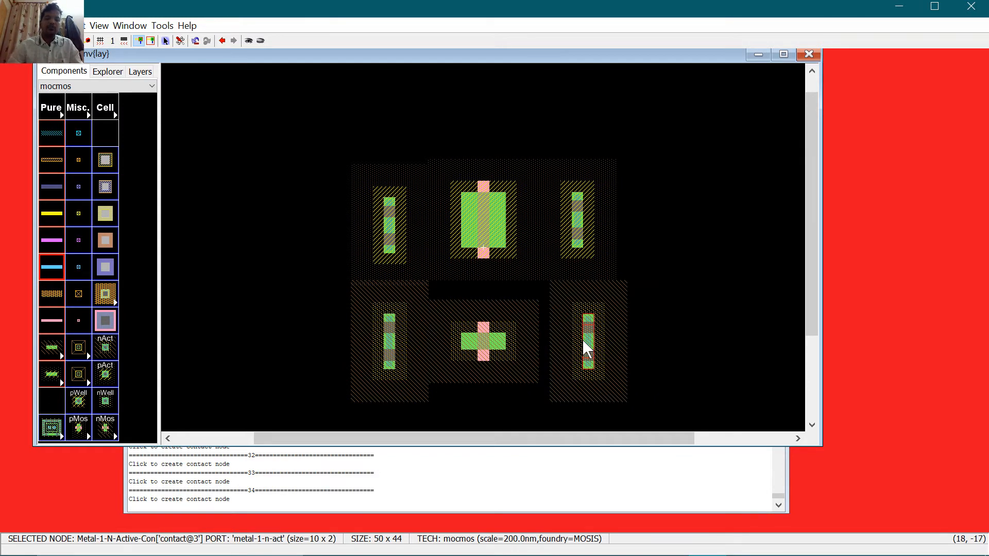
{"action": "left_click", "coordinate": [490, 345]}
Step: Set the nMOS transistor's width to 10 in its Node Properties
{"action": "key", "text": "ctrl+i"}
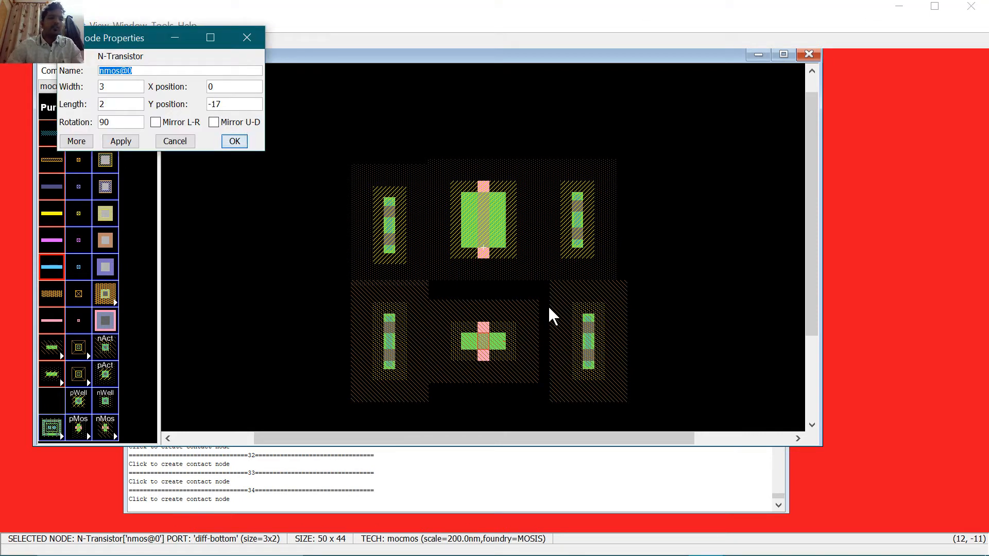
{"action": "key", "text": "Tab"}
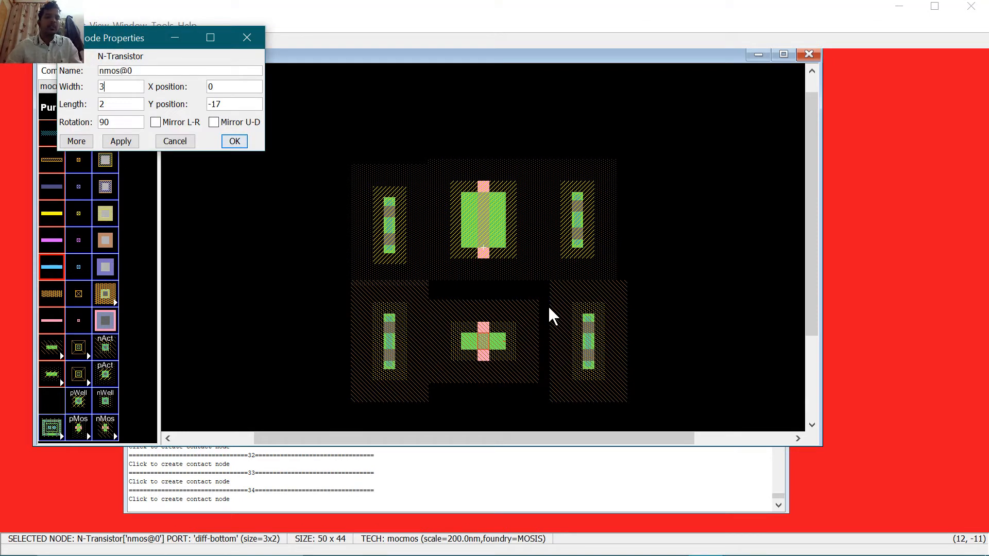
{"action": "key", "text": "BackSpace"}
{"action": "type", "text": "10"}
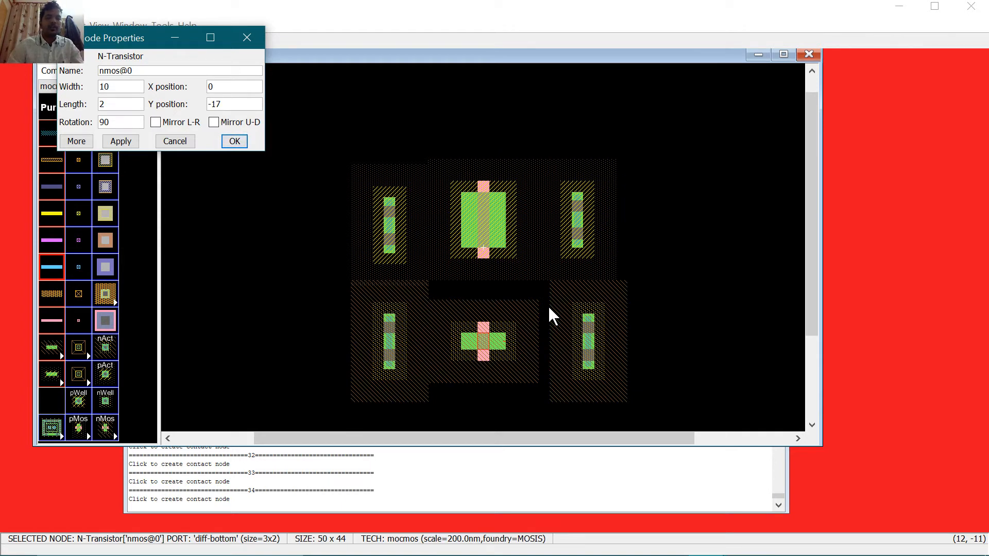
{"action": "key", "text": "Return"}
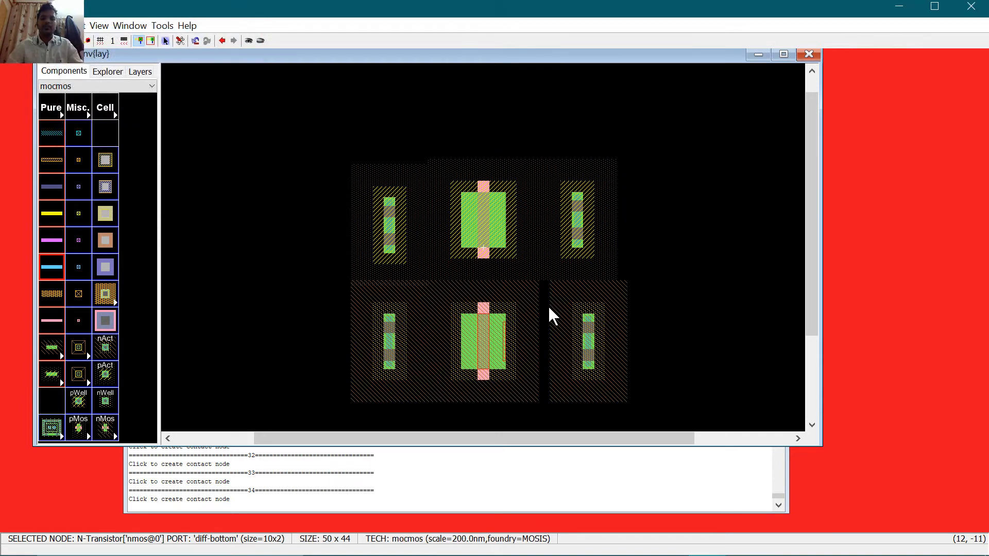
Step: Raise the pMOS and its two contacts into a higher row, and move the nMOS directly beneath
{"action": "left_click_drag", "start_coordinate": [486, 222], "coordinate": [485, 148]}
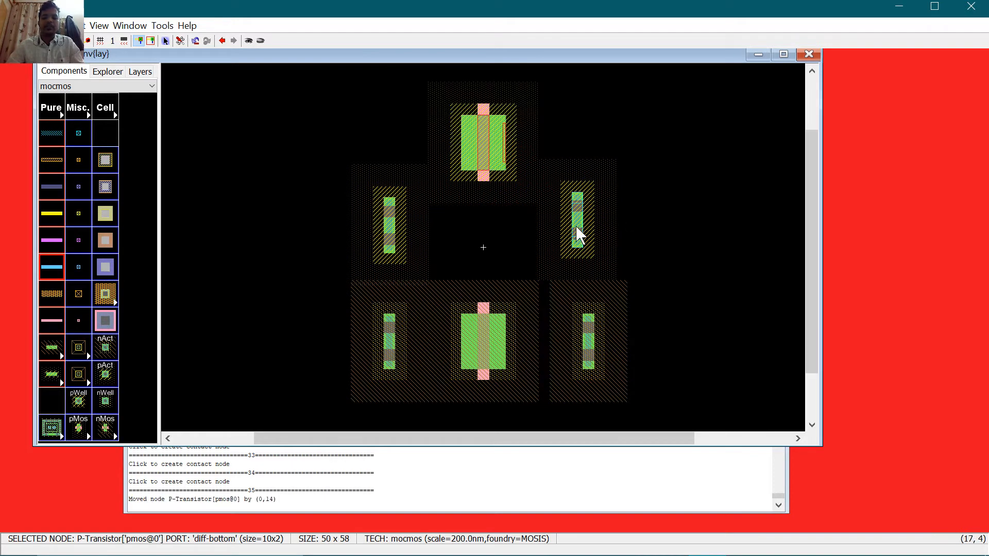
{"action": "left_click_drag", "start_coordinate": [576, 221], "coordinate": [567, 152]}
{"action": "left_click_drag", "start_coordinate": [390, 209], "coordinate": [387, 139]}
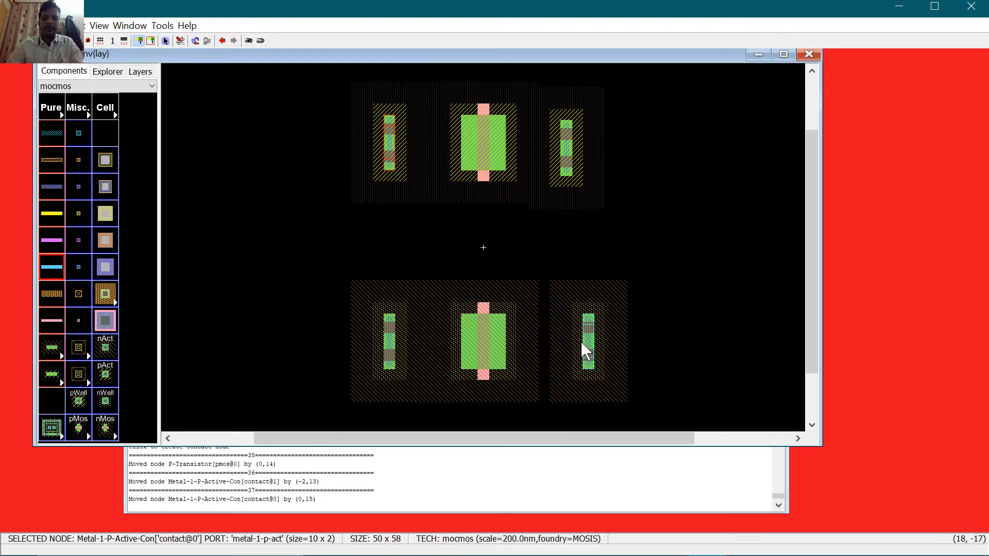
{"action": "left_click_drag", "start_coordinate": [565, 159], "coordinate": [569, 148]}
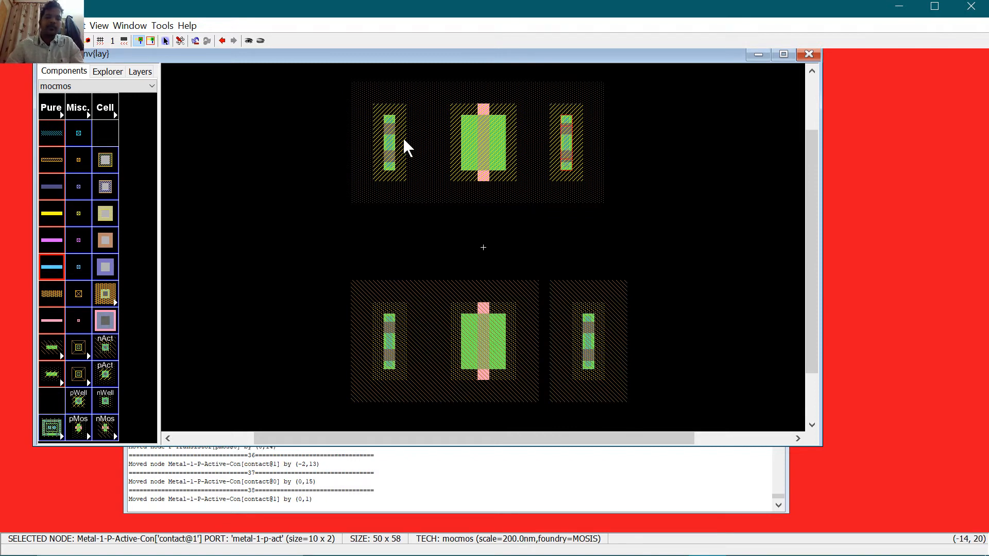
{"action": "left_click_drag", "start_coordinate": [481, 336], "coordinate": [476, 186]}
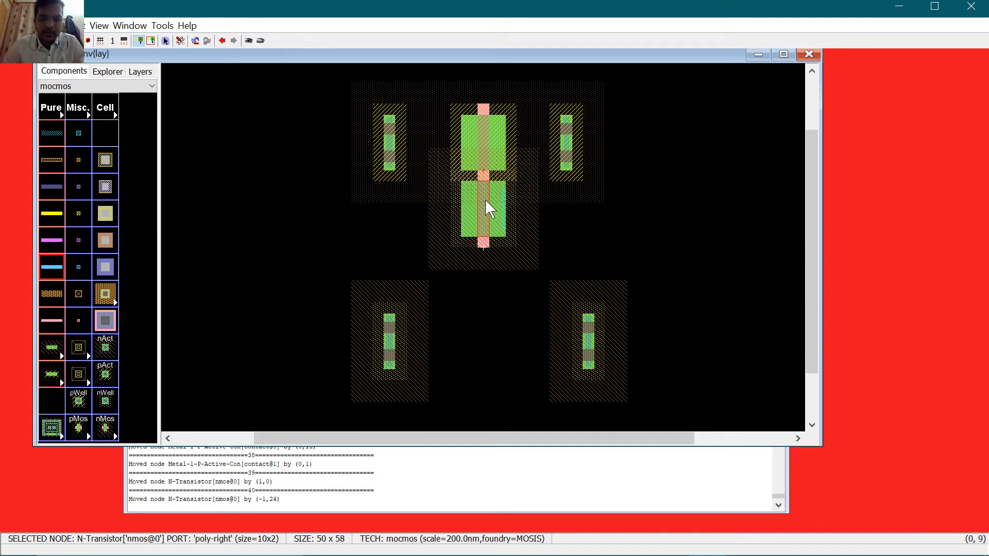
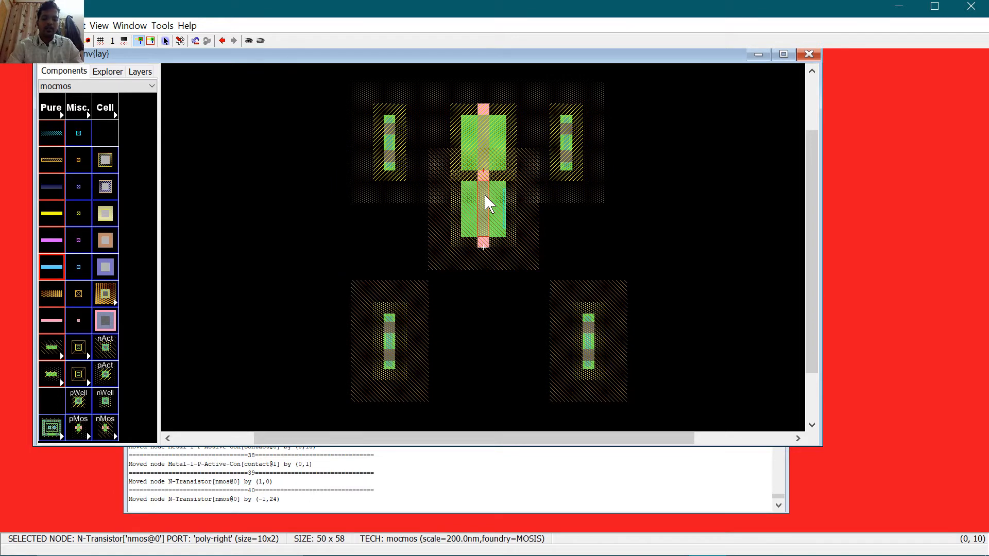
Step: Zoom in on the transistors, then nudge the nMOS down until it sits level between the lower contacts
{"action": "key", "text": "ctrl+7"}
{"action": "key", "text": "ctrl+7"}
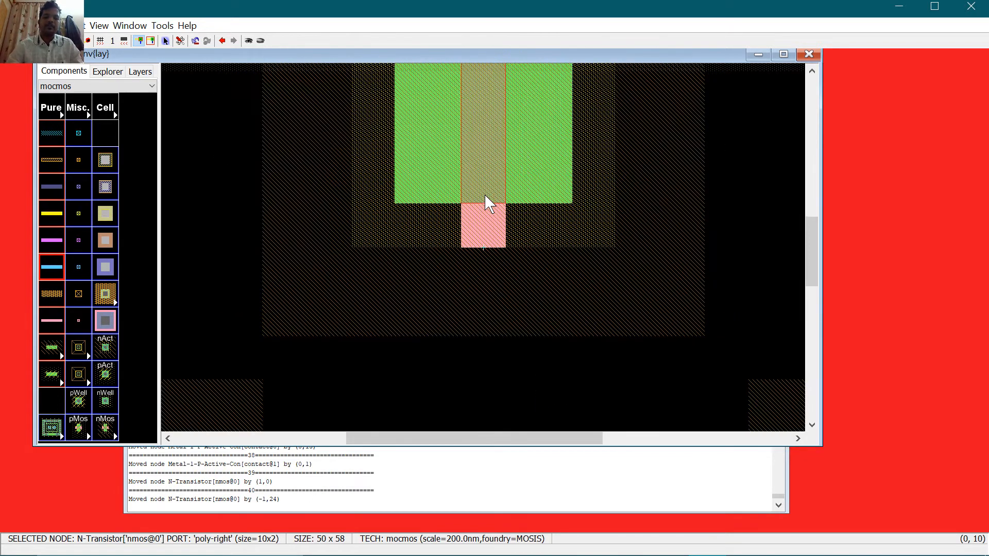
{"action": "scroll", "coordinate": [486, 197], "scroll_direction": "up", "scroll_amount": 2}
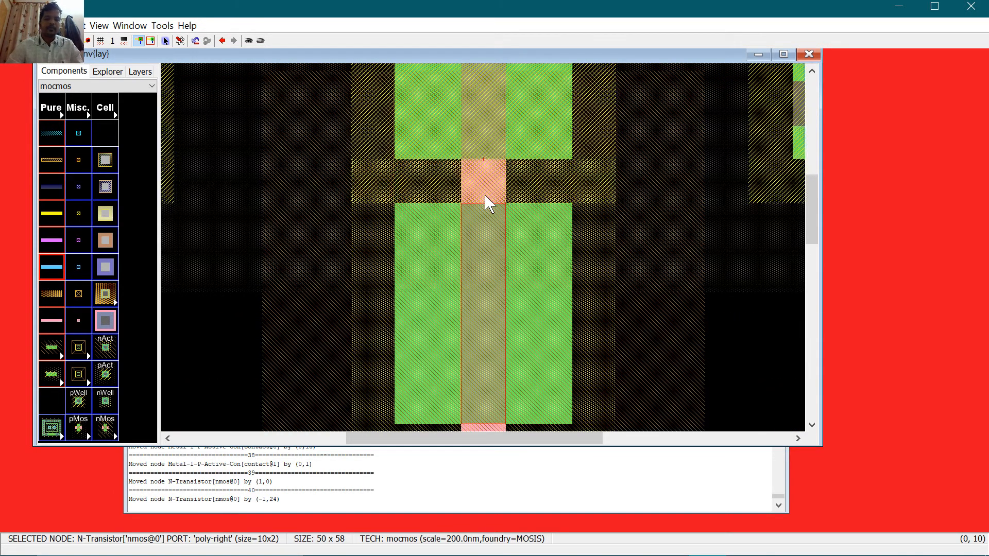
{"action": "scroll", "coordinate": [504, 206], "scroll_direction": "down", "scroll_amount": 1}
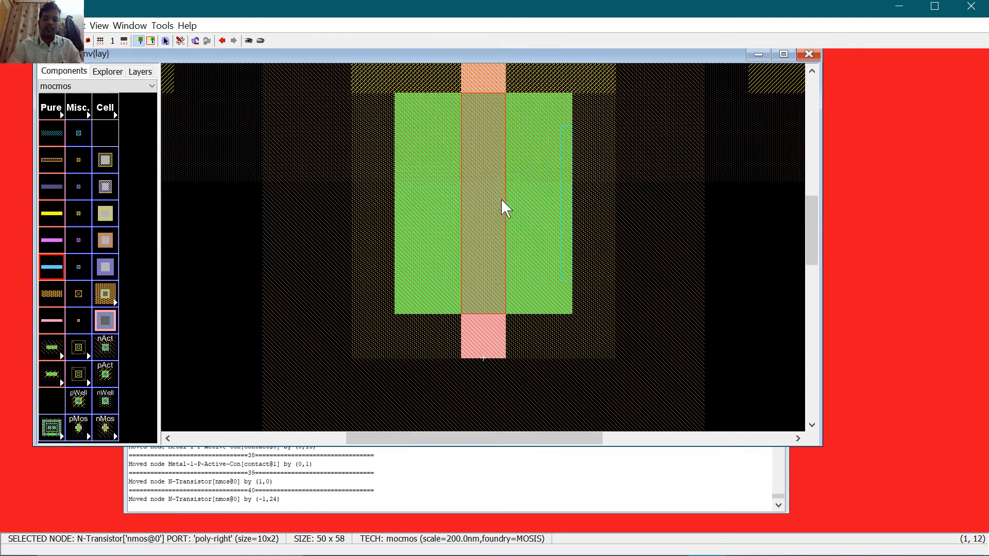
{"action": "scroll", "coordinate": [502, 199], "scroll_direction": "down", "scroll_amount": 2, "text": "ctrl"}
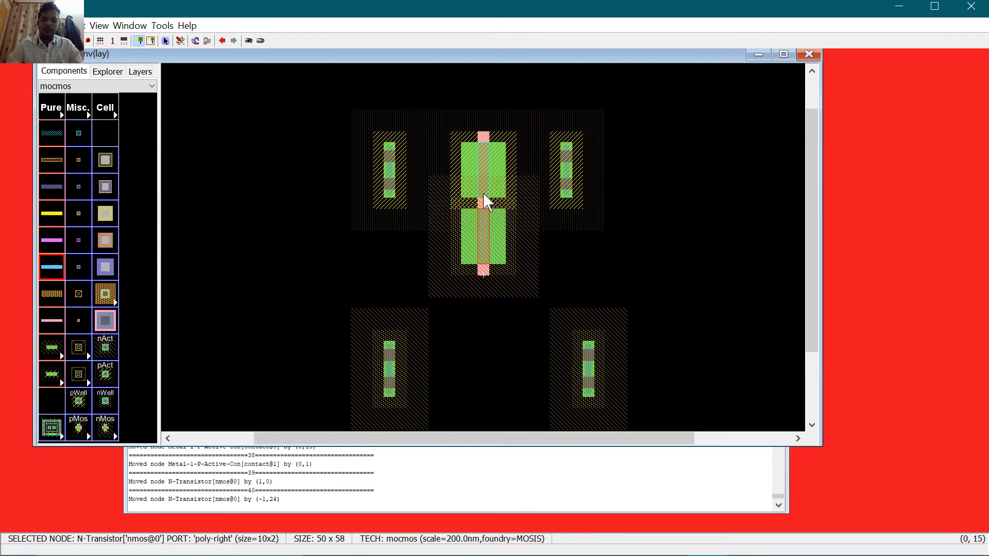
{"action": "key", "text": "Down"}
{"action": "key", "text": "Down"}
{"action": "key", "text": "Down"}
{"action": "key", "text": "Down"}
{"action": "key", "text": "Down"}
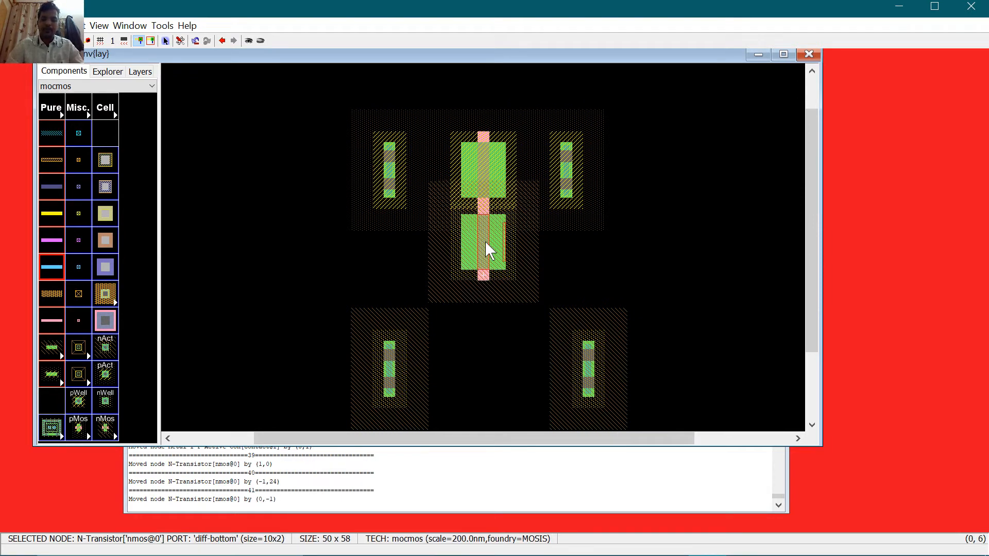
{"action": "key", "text": "Down"}
{"action": "key", "text": "Down"}
{"action": "key", "text": "Down"}
{"action": "key", "text": "Down"}
{"action": "key", "text": "Down"}
{"action": "key", "text": "Down"}
{"action": "key", "text": "Down"}
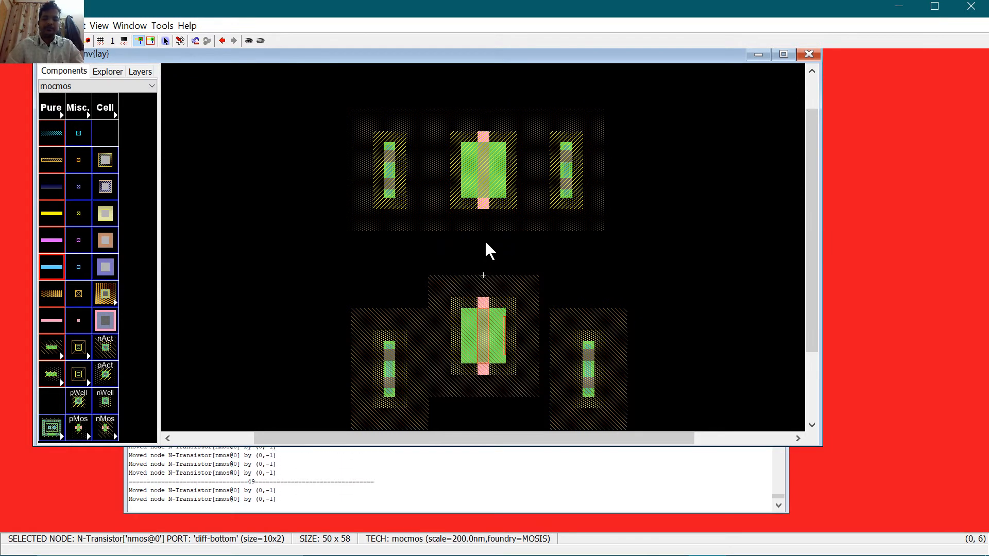
{"action": "key", "text": "Down"}
{"action": "key", "text": "Down"}
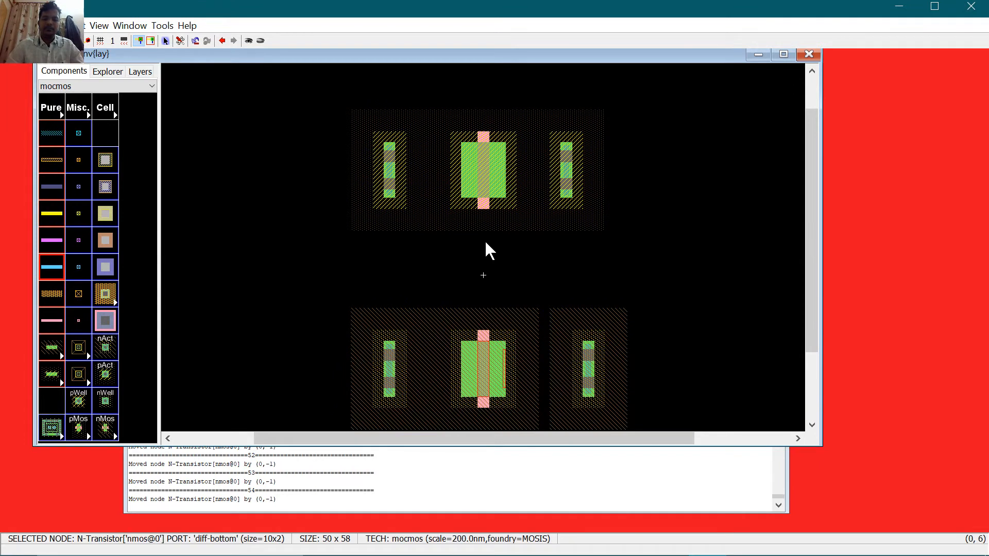
{"action": "scroll", "coordinate": [486, 242], "scroll_direction": "down", "scroll_amount": 2}
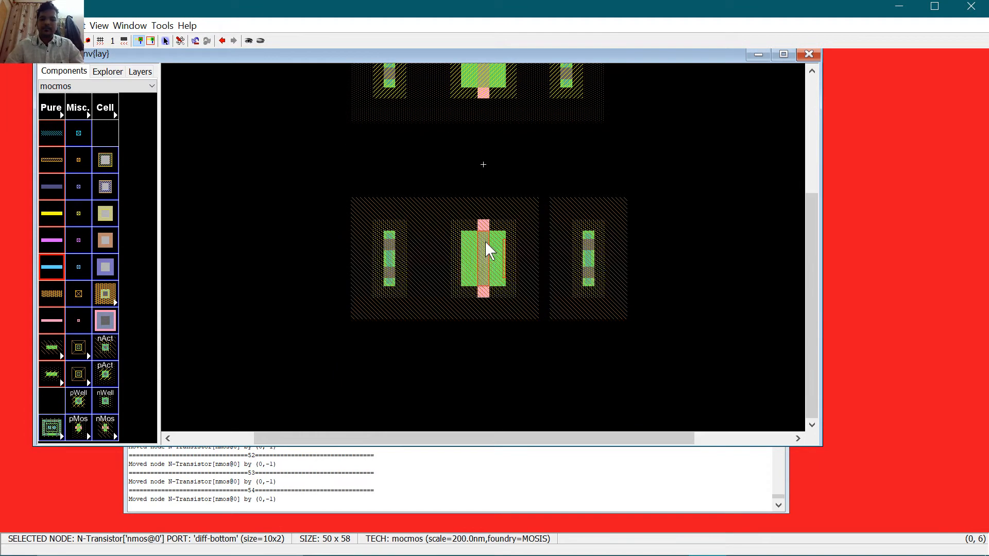
Step: Wire the nMOS to both lower contacts with N-Active arcs
{"action": "left_click", "coordinate": [396, 265]}
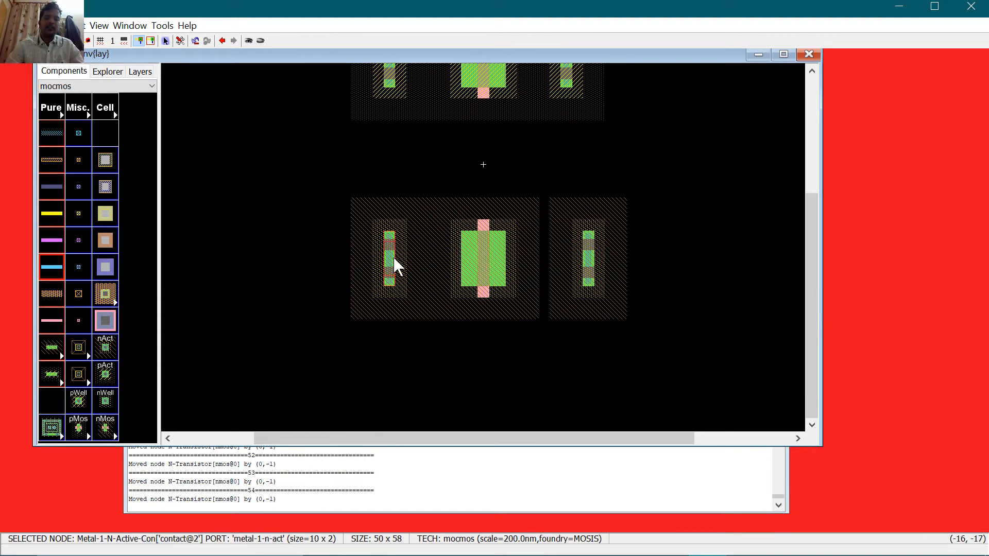
{"action": "right_click", "coordinate": [463, 258]}
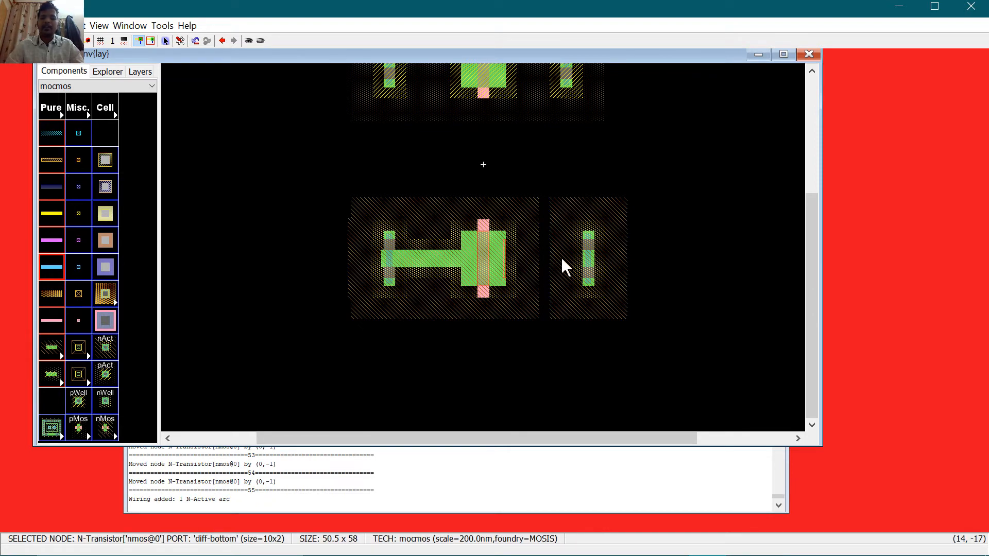
{"action": "right_click", "coordinate": [585, 260]}
Step: Wire the pMOS to both upper contacts with P-Active arcs and slide the right contact 11 units left
{"action": "scroll", "coordinate": [540, 306], "scroll_direction": "up", "scroll_amount": 3}
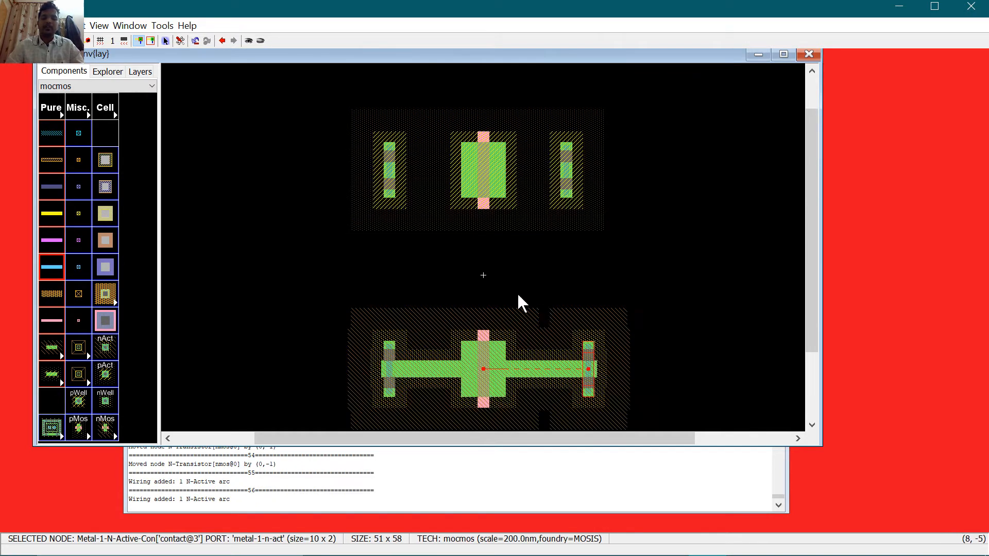
{"action": "left_click", "coordinate": [396, 172]}
{"action": "right_click", "coordinate": [464, 170]}
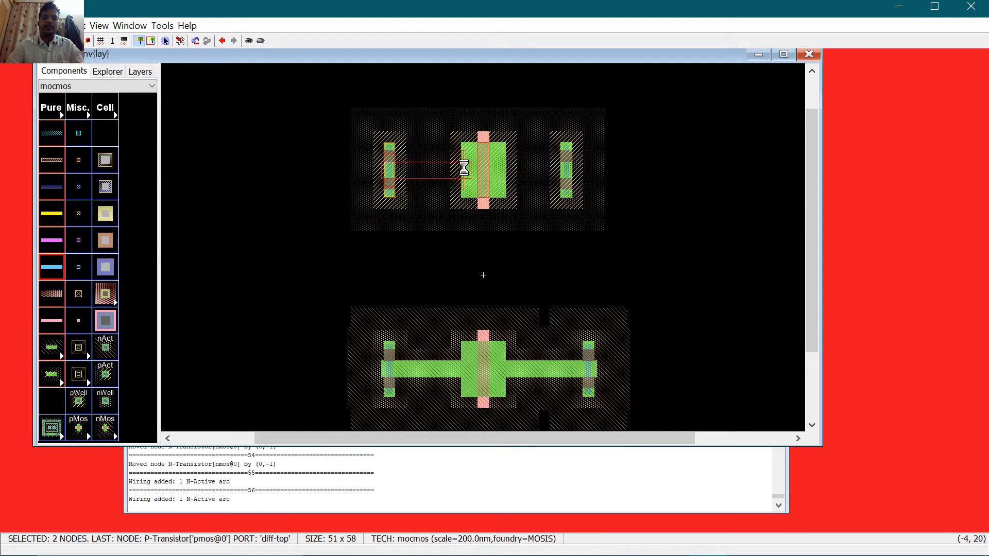
{"action": "right_click", "coordinate": [512, 165]}
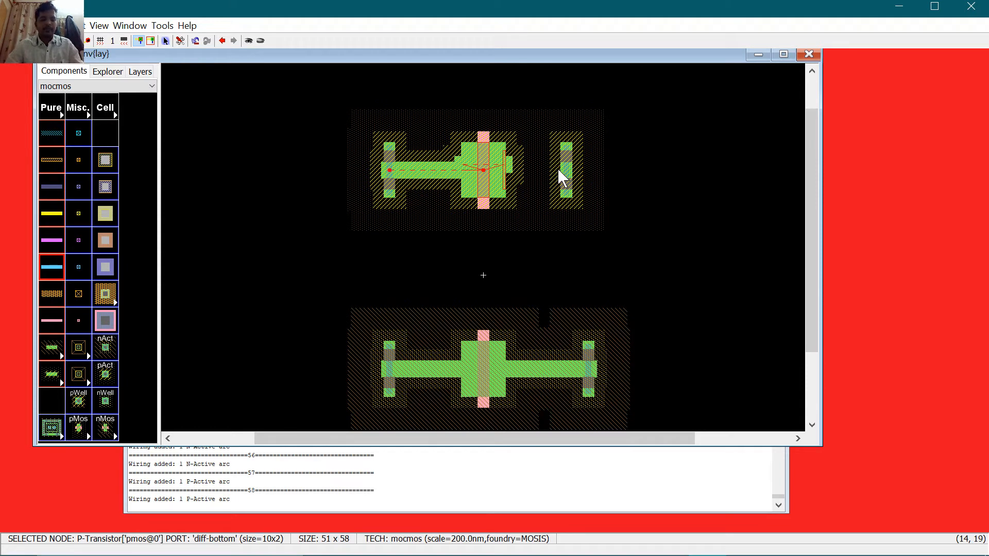
{"action": "key", "text": "ctrl+z"}
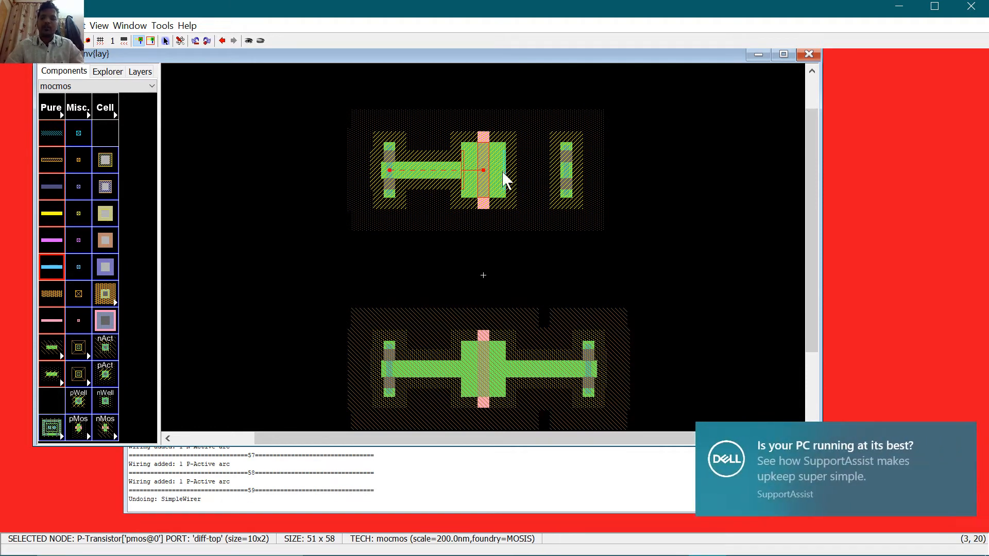
{"action": "left_click", "coordinate": [959, 437]}
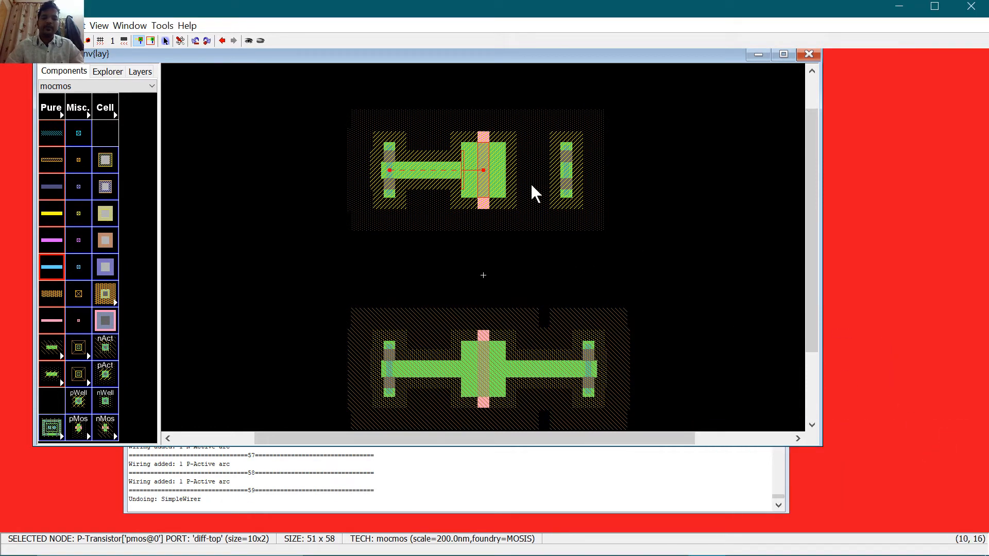
{"action": "right_click", "coordinate": [567, 170]}
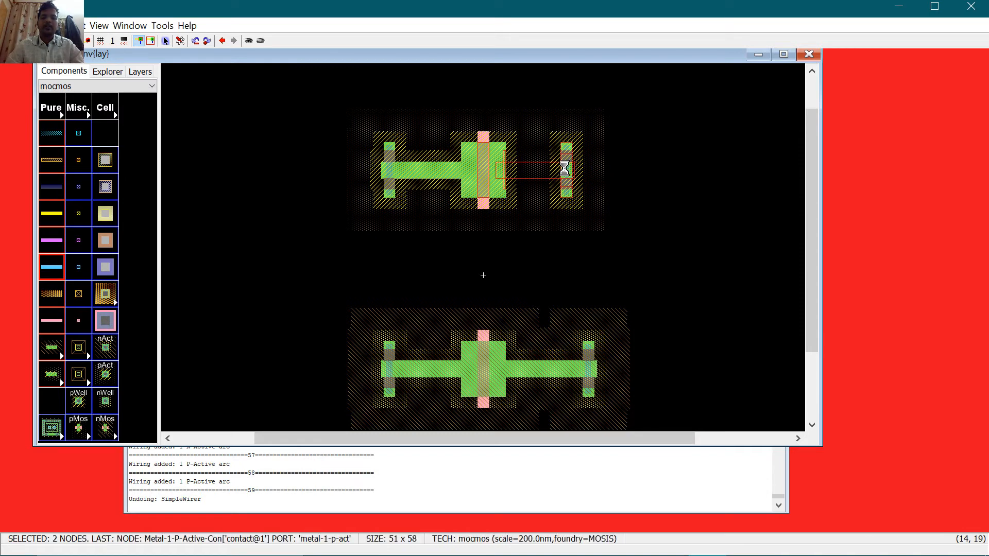
{"action": "left_click", "coordinate": [669, 214]}
{"action": "left_click_drag", "start_coordinate": [573, 180], "coordinate": [510, 183]}
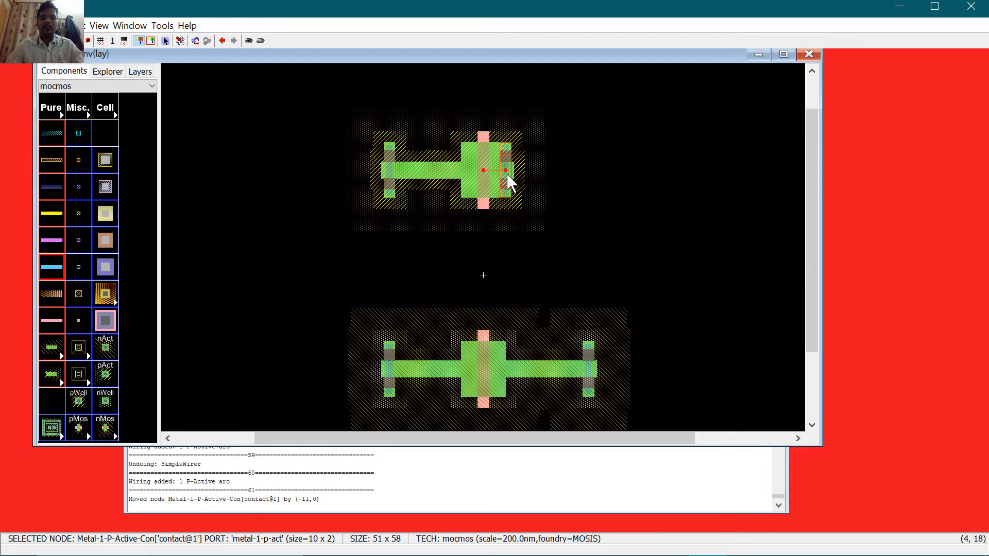
Step: Drag the upper-left contact 13 units right so it abuts the pMOS
{"action": "left_click", "coordinate": [561, 174]}
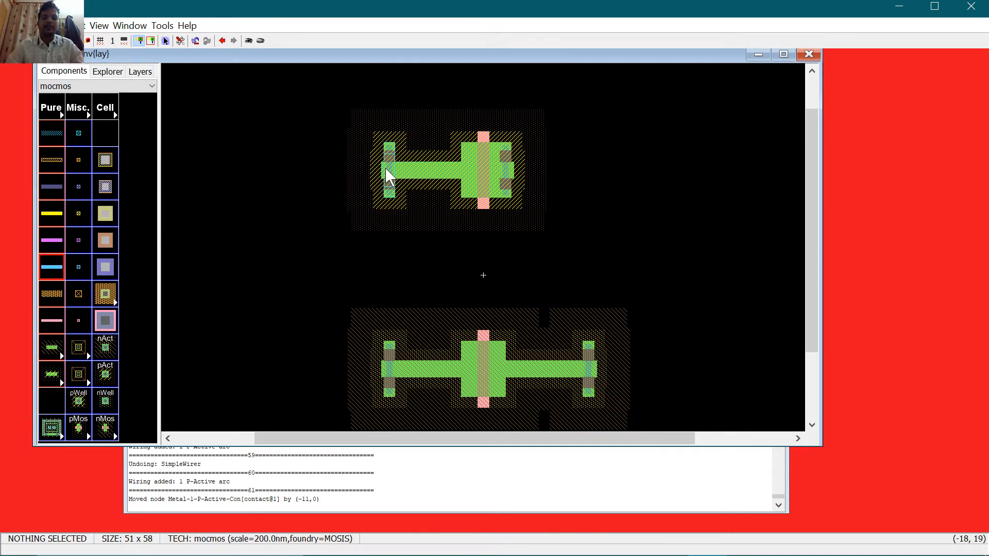
{"action": "left_click_drag", "start_coordinate": [386, 168], "coordinate": [462, 179]}
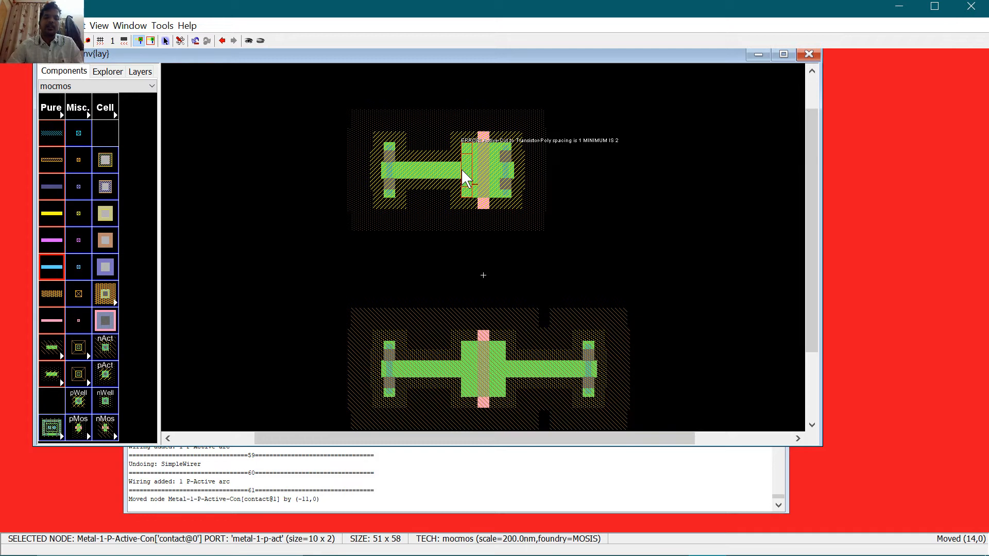
{"action": "left_click_drag", "start_coordinate": [462, 170], "coordinate": [457, 170]}
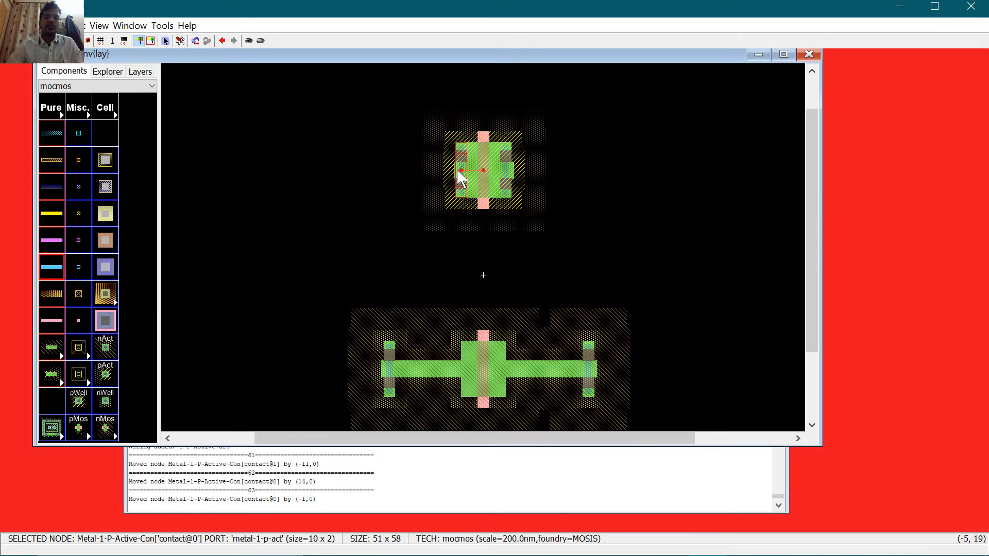
{"action": "left_click", "coordinate": [607, 202]}
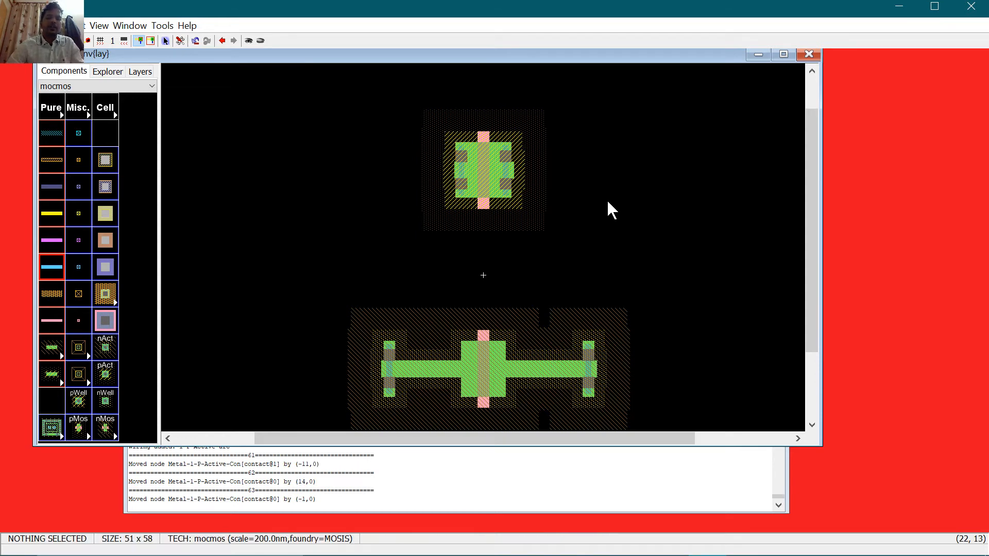
{"action": "left_click", "coordinate": [161, 25]}
Step: Run a hierarchical design-rule check and dismiss its result
{"action": "mouse_move", "coordinate": [169, 42]}
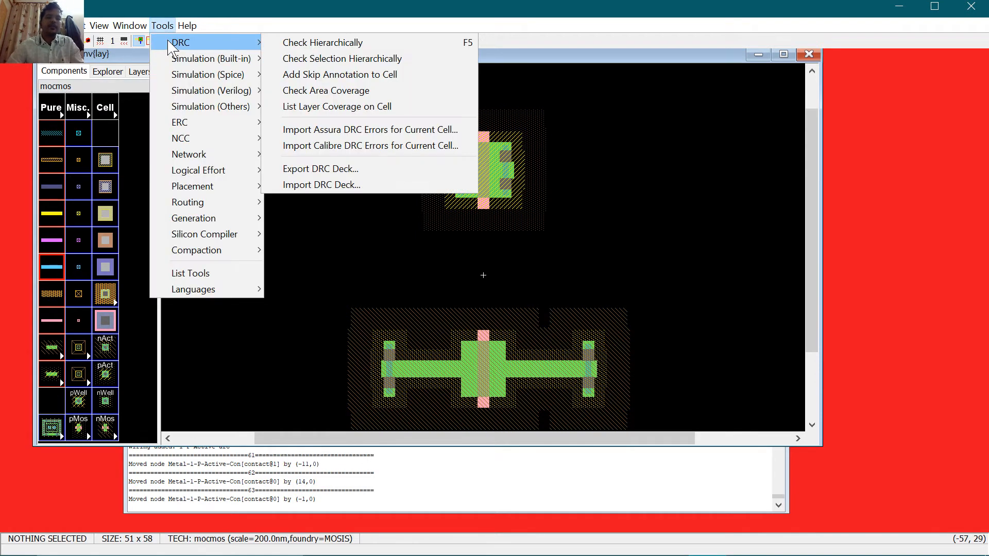
{"action": "left_click", "coordinate": [329, 46]}
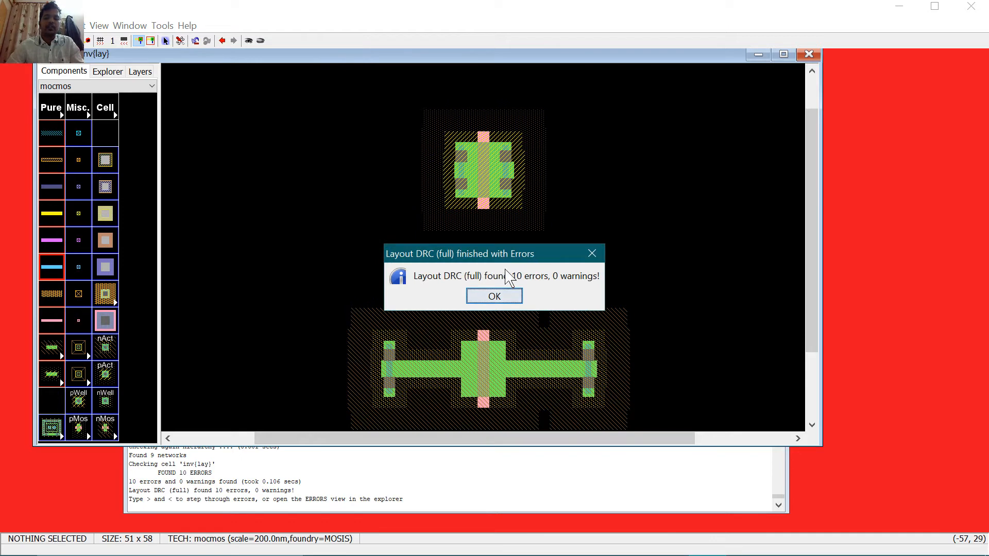
{"action": "left_click", "coordinate": [494, 296]}
Step: Pull both lower contacts against the nMOS gate and rerun DRC, now reporting 8 errors
{"action": "left_click", "coordinate": [388, 369]}
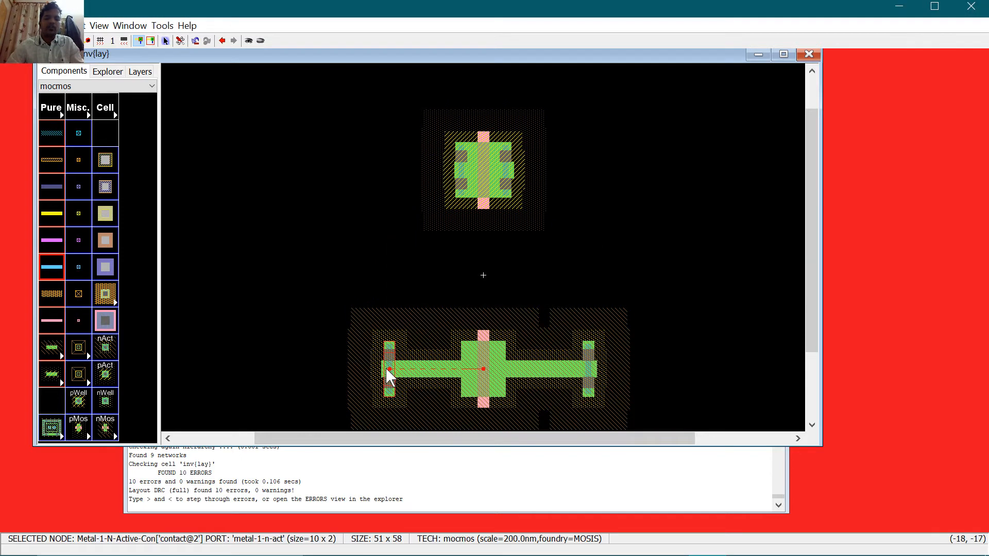
{"action": "left_click_drag", "start_coordinate": [389, 376], "coordinate": [460, 368]}
{"action": "left_click_drag", "start_coordinate": [588, 365], "coordinate": [503, 361]}
{"action": "left_click", "coordinate": [632, 281]}
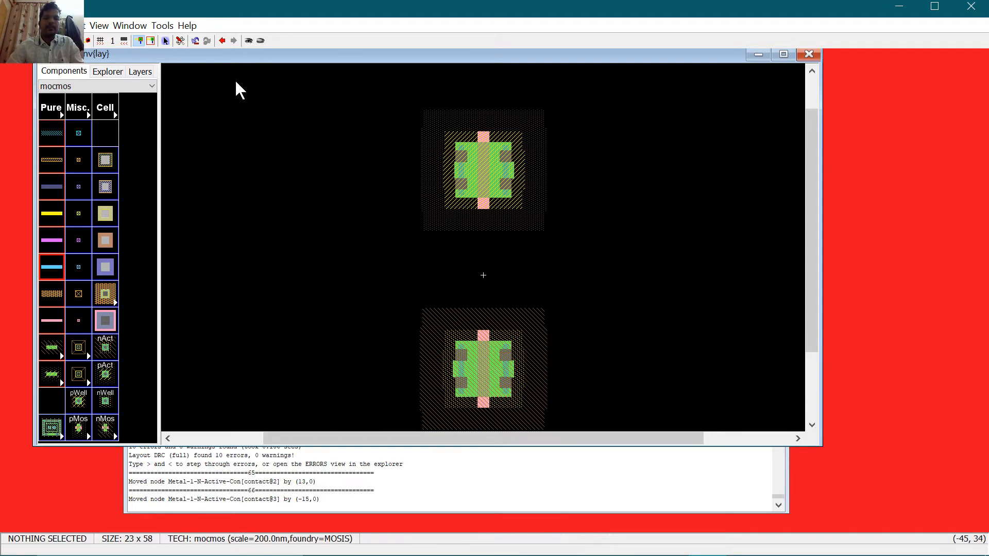
{"action": "key", "text": "F5"}
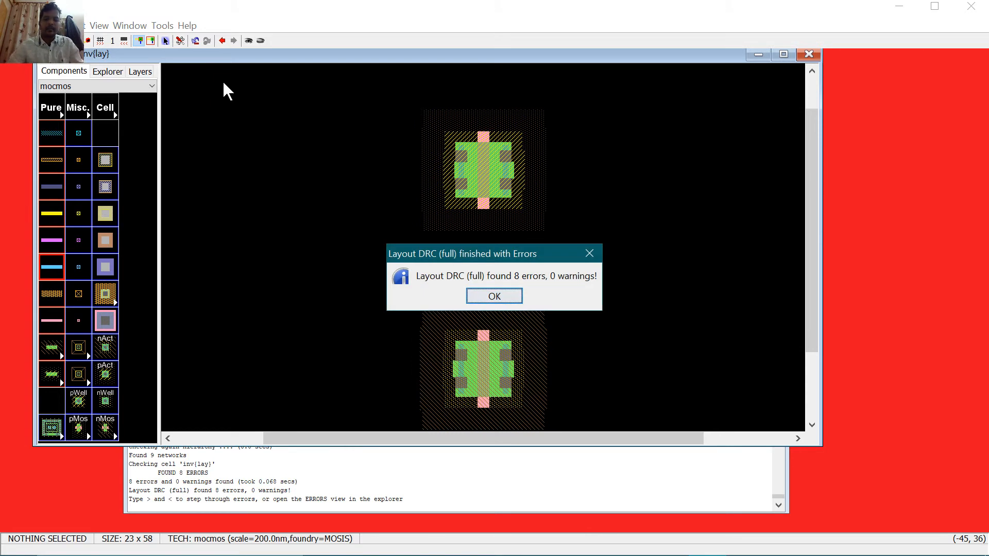
{"action": "left_click", "coordinate": [504, 296]}
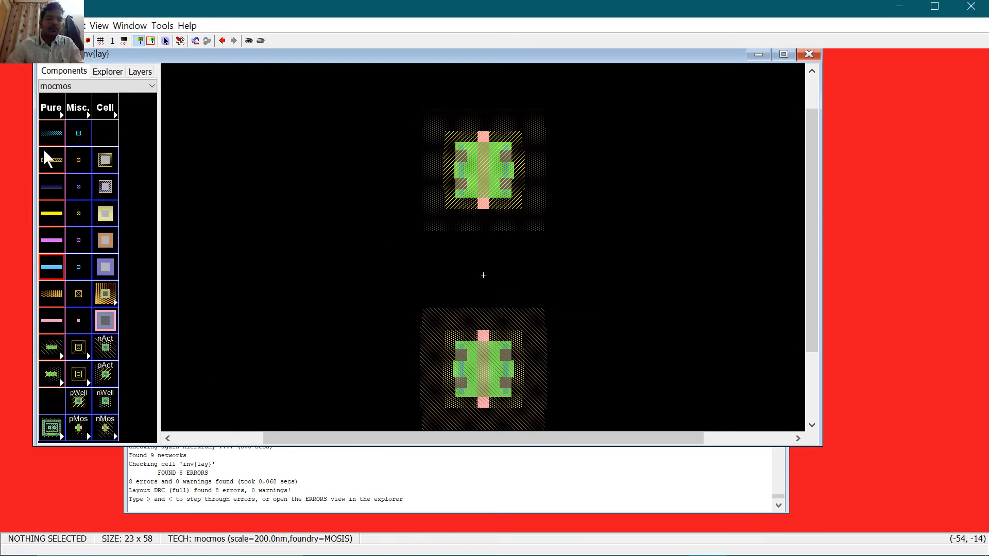
{"action": "left_click", "coordinate": [97, 72]}
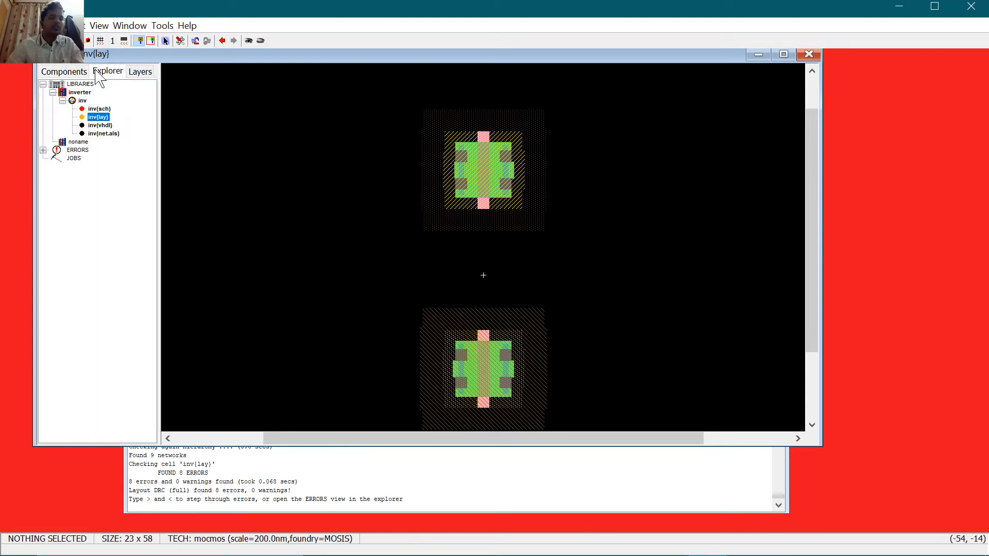
{"action": "left_click", "coordinate": [43, 150]}
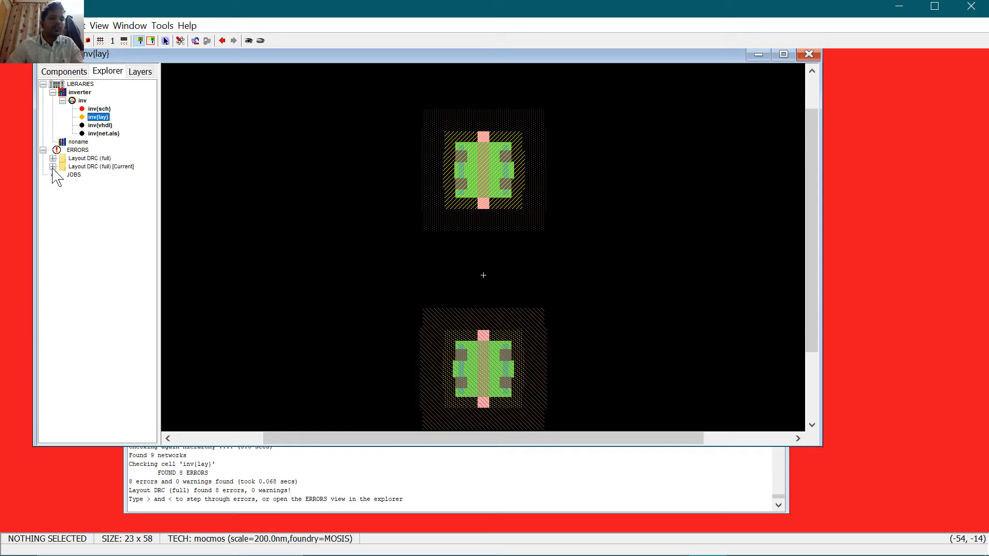
{"action": "left_click", "coordinate": [103, 168]}
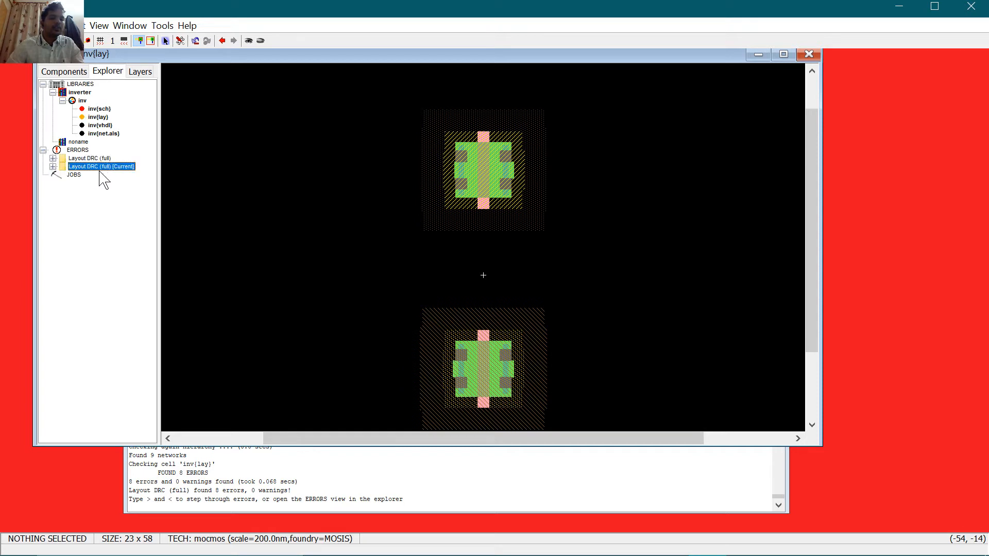
{"action": "left_click", "coordinate": [53, 166]}
{"action": "left_click", "coordinate": [61, 175]}
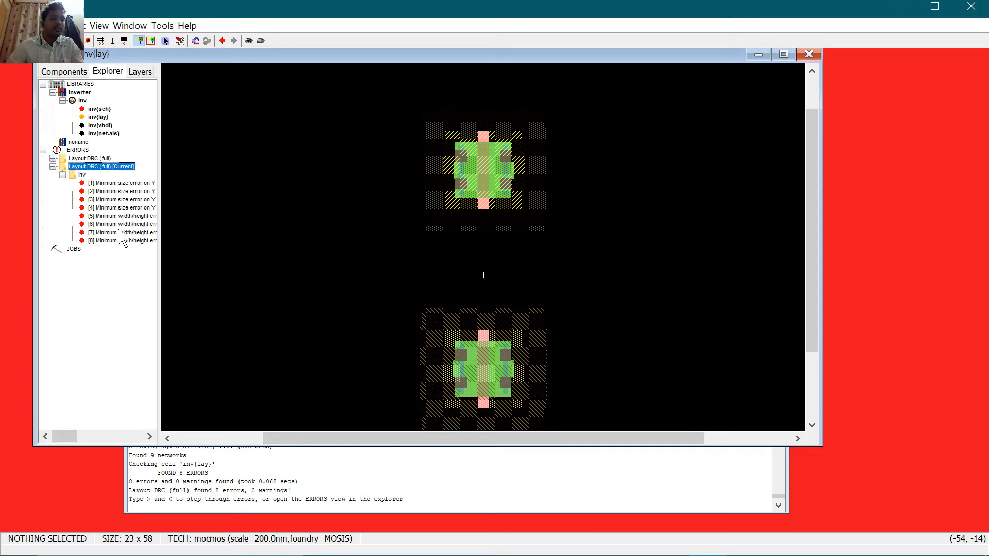
{"action": "left_click", "coordinate": [123, 184]}
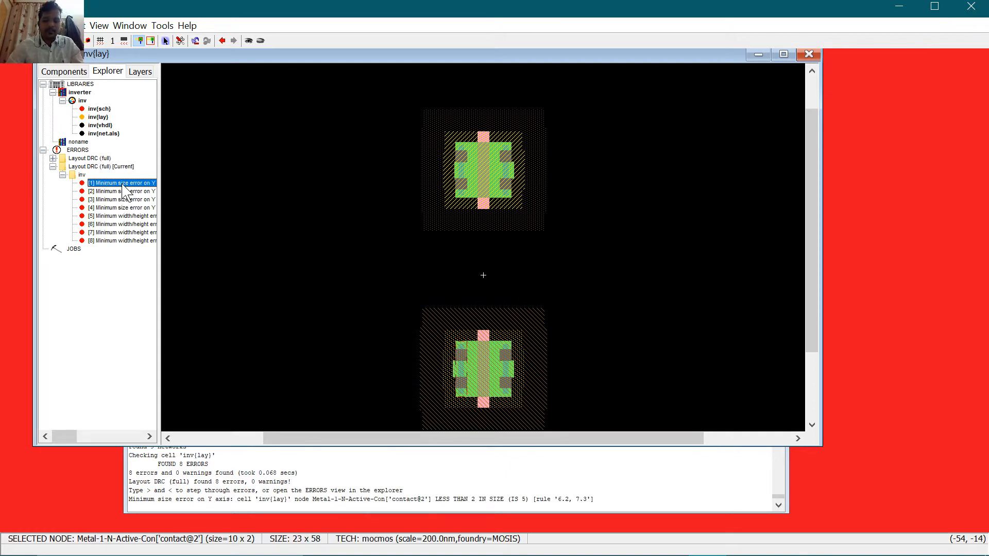
{"action": "left_click_drag", "start_coordinate": [158, 193], "coordinate": [431, 210]}
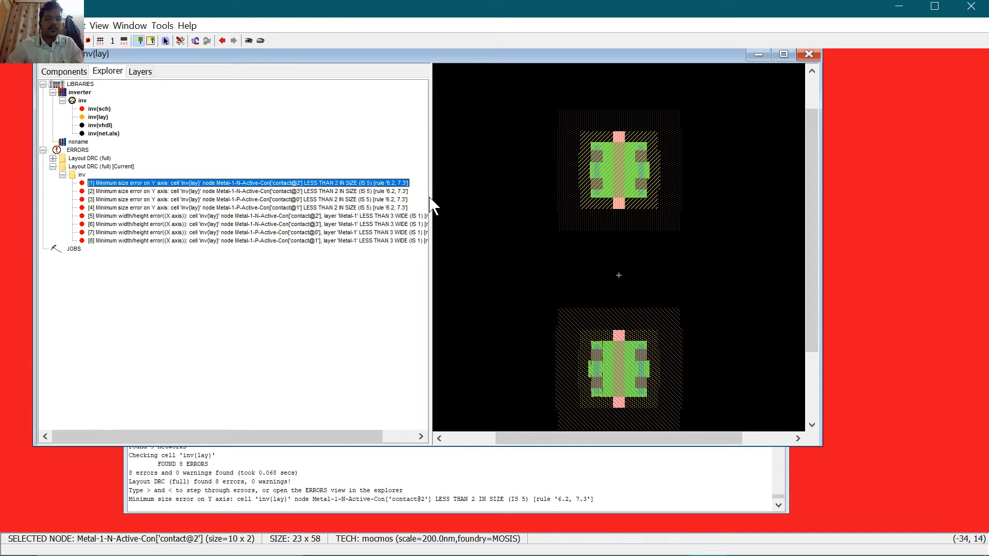
{"action": "left_click_drag", "start_coordinate": [433, 197], "coordinate": [196, 212]}
{"action": "left_click", "coordinate": [509, 193]}
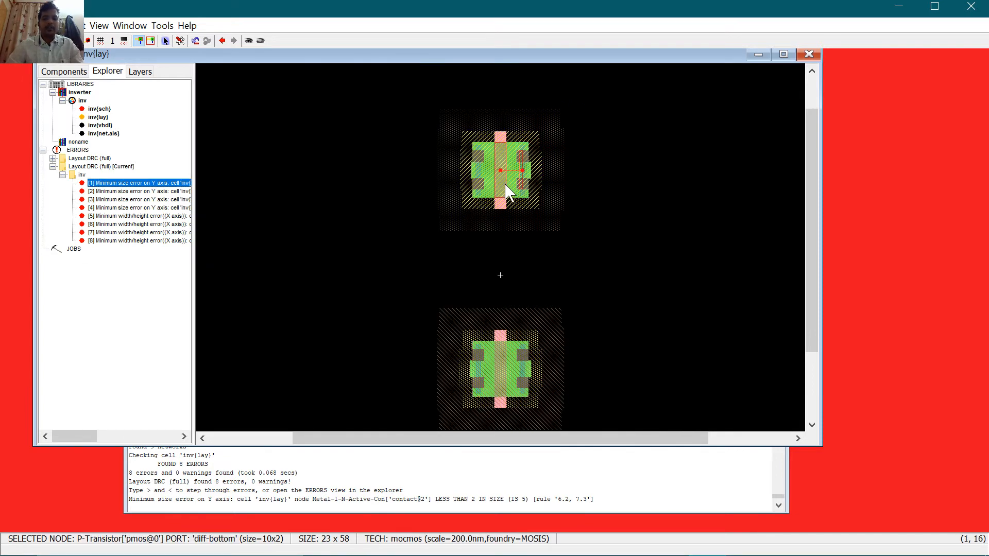
Step: Set the pMOS transistor's length to 5 in Node Properties
{"action": "double_click", "coordinate": [508, 193]}
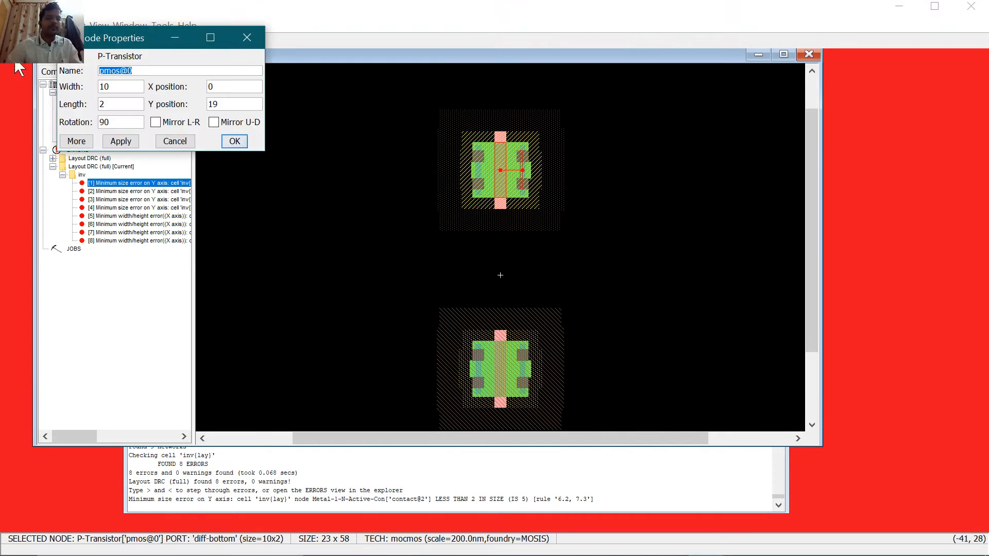
{"action": "left_click_drag", "start_coordinate": [111, 105], "coordinate": [78, 105]}
{"action": "type", "text": "5"}
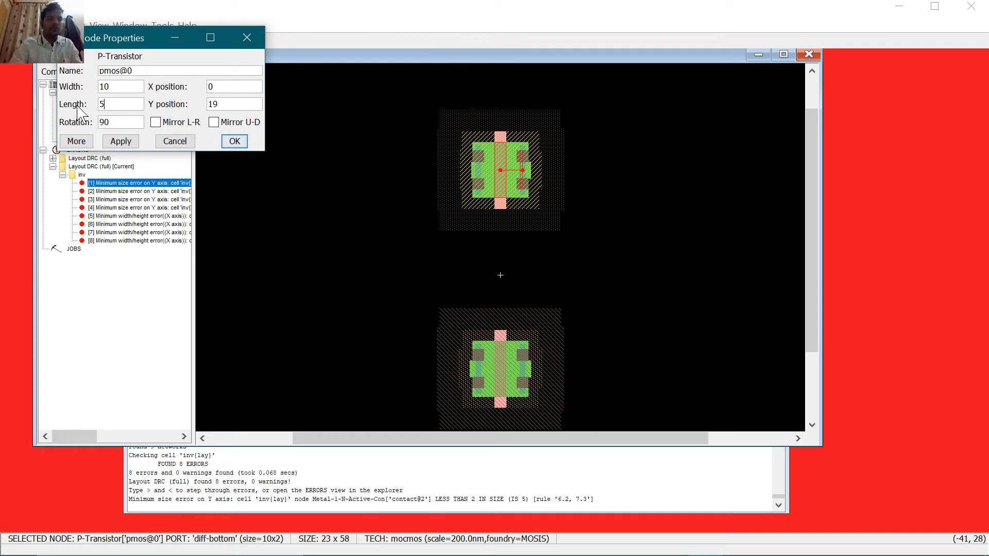
{"action": "key", "text": "Return"}
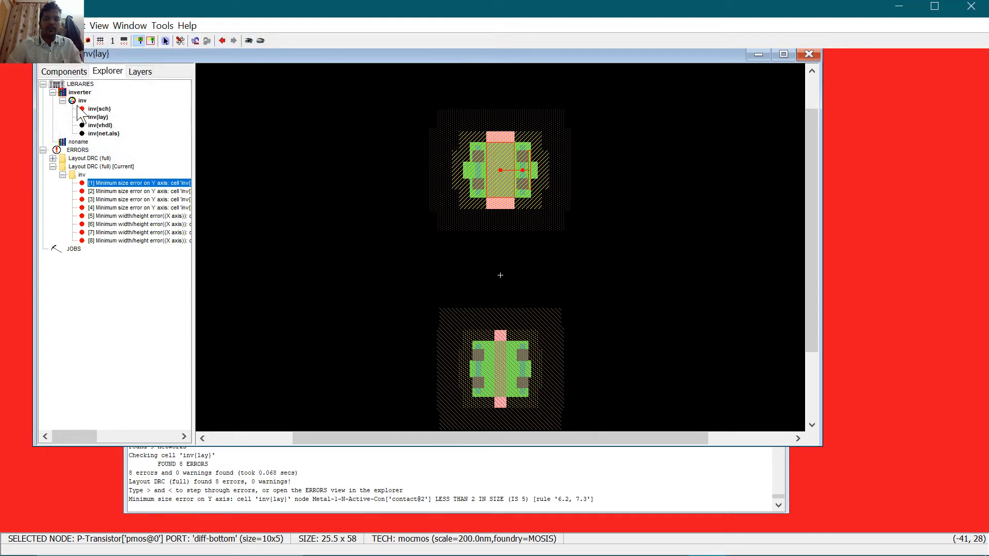
Step: Undo an accidental pMOS move and recheck its 10-by-5 properties
{"action": "left_click", "coordinate": [477, 172]}
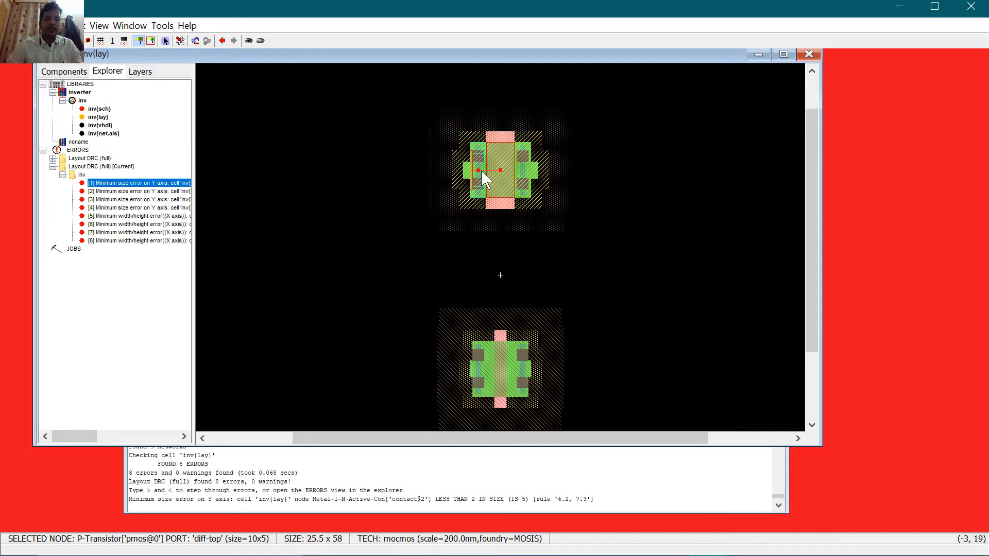
{"action": "left_click_drag", "start_coordinate": [482, 176], "coordinate": [420, 164]}
{"action": "key", "text": "ctrl+z"}
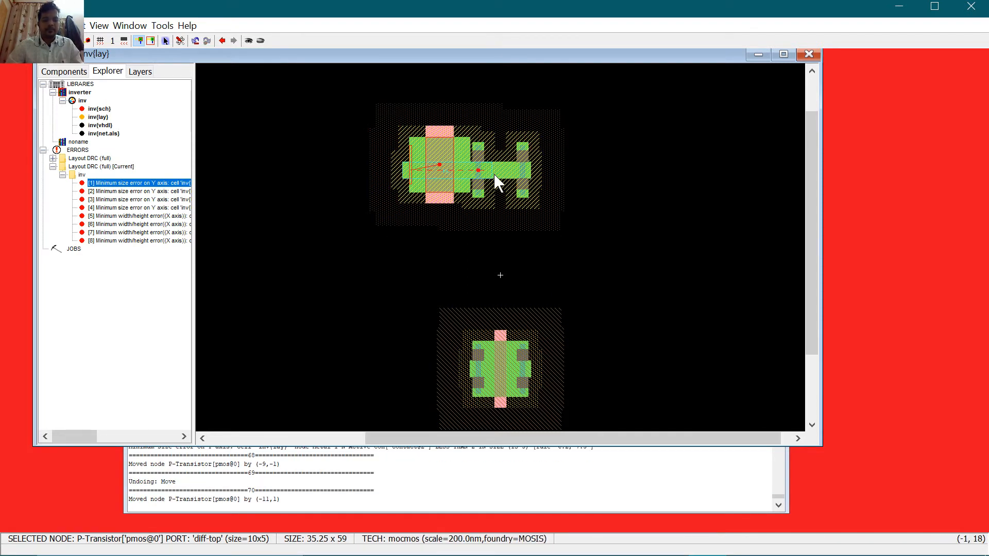
{"action": "key", "text": "ctrl+z"}
{"action": "double_click", "coordinate": [530, 177]}
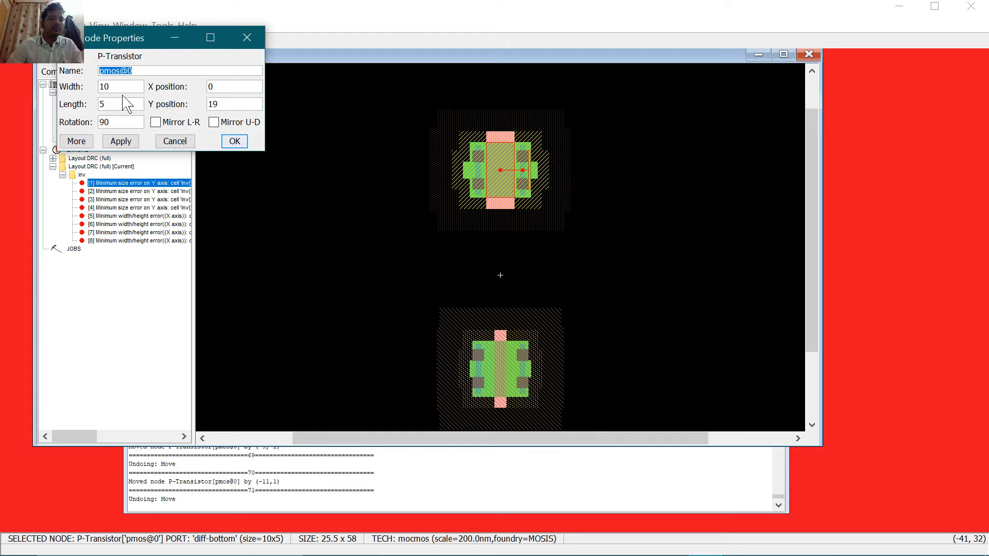
{"action": "left_click", "coordinate": [234, 141]}
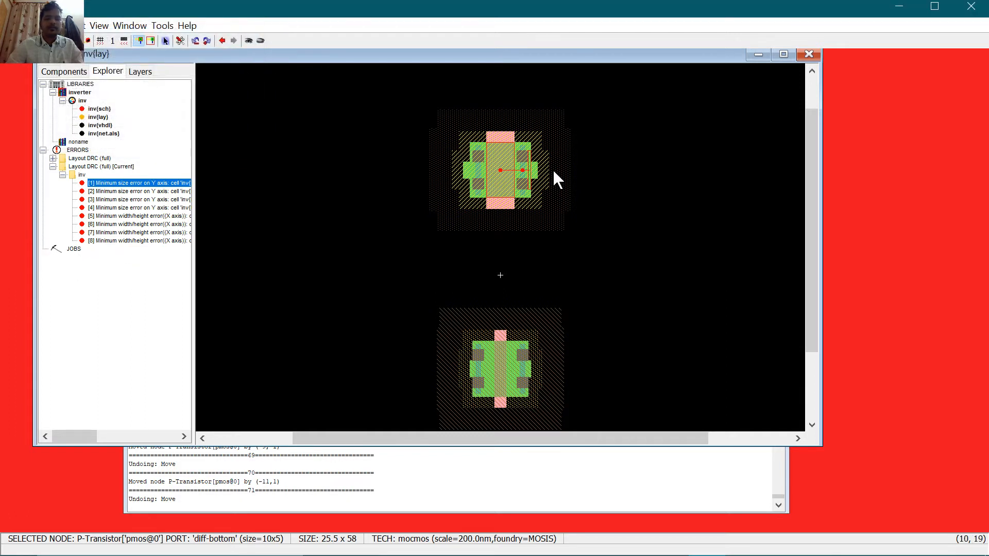
Step: Set the nMOS transistor's length to 5 and save the inverter library
{"action": "double_click", "coordinate": [501, 375]}
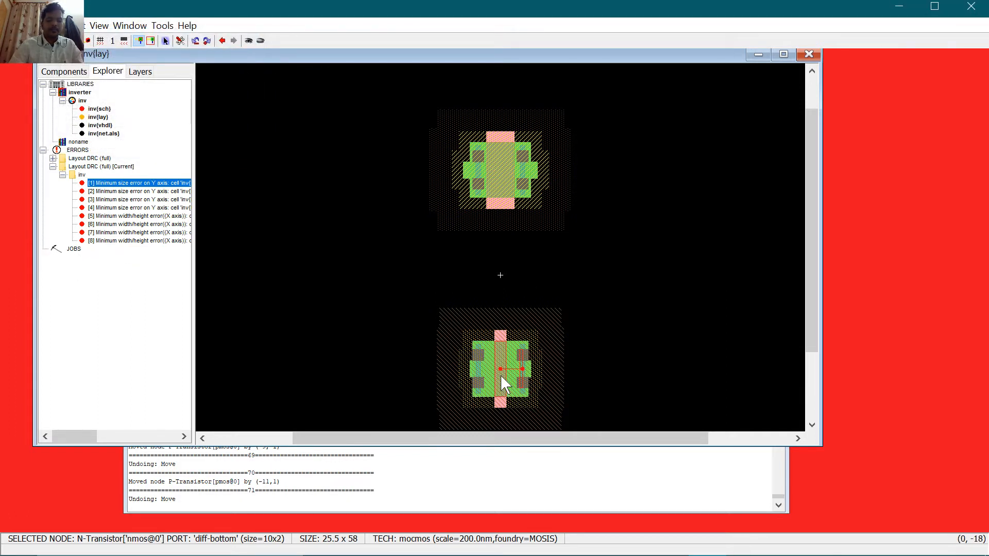
{"action": "double_click", "coordinate": [102, 104]}
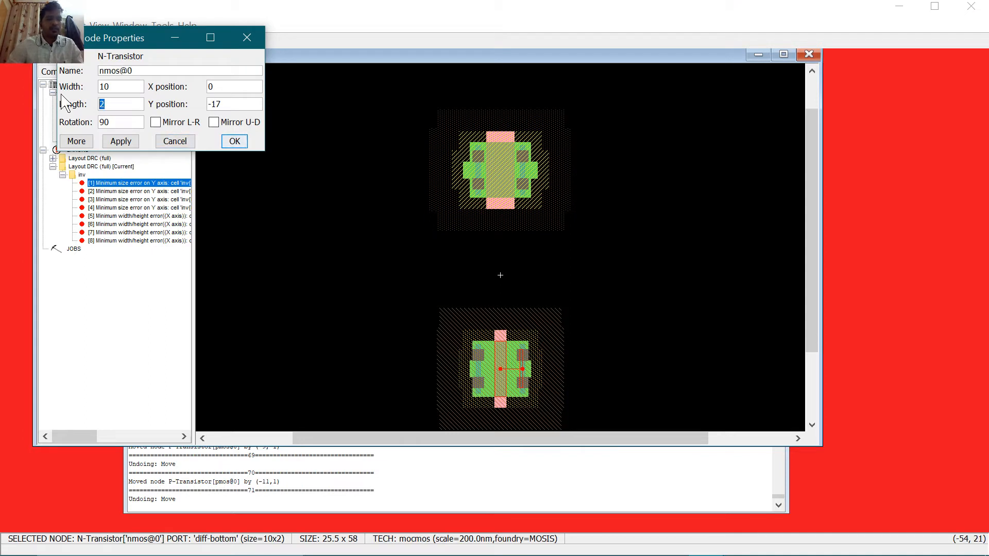
{"action": "type", "text": "5"}
{"action": "key", "text": "Return"}
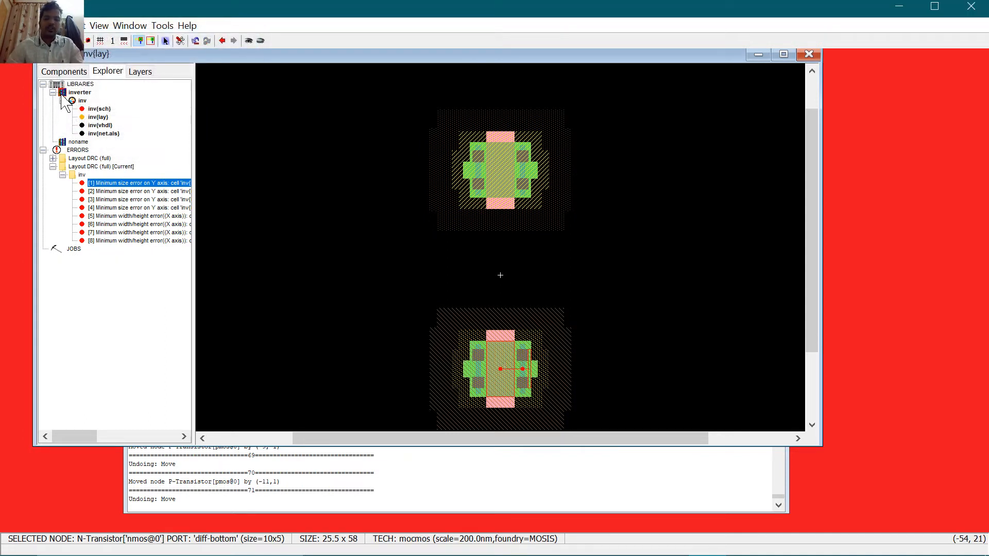
{"action": "key", "text": "ctrl+s"}
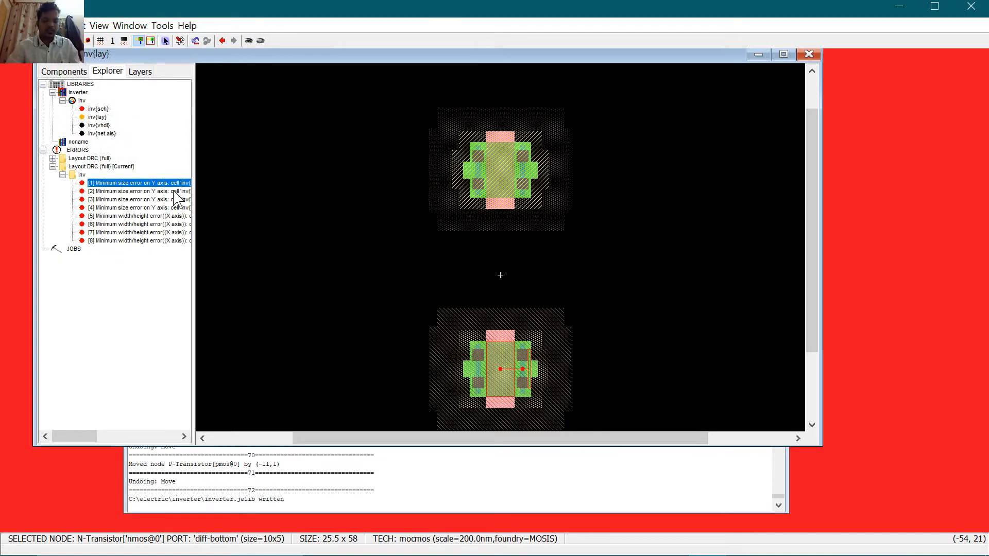
Step: Rerun DRC (18 errors), then delete both transistors and all their contacts
{"action": "key", "text": "F5"}
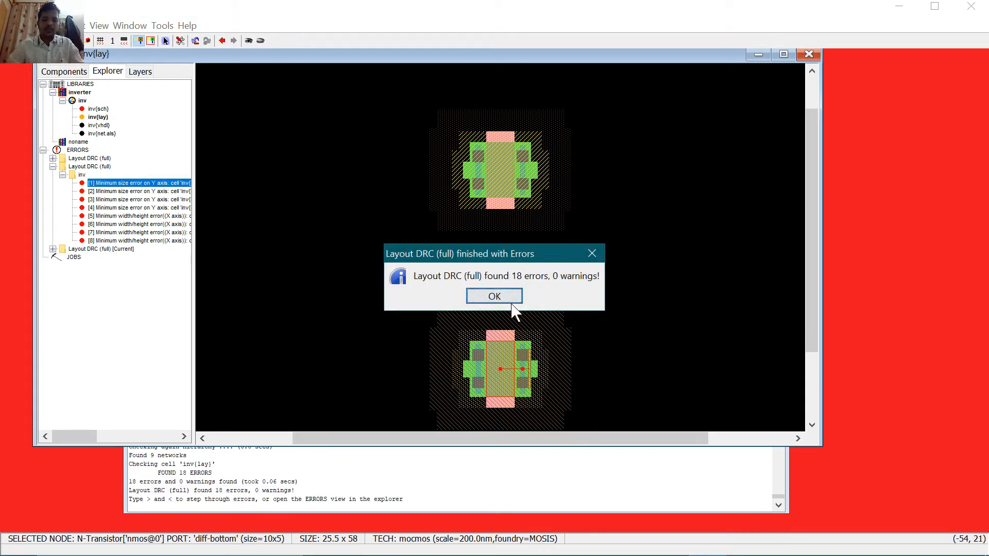
{"action": "left_click", "coordinate": [494, 295]}
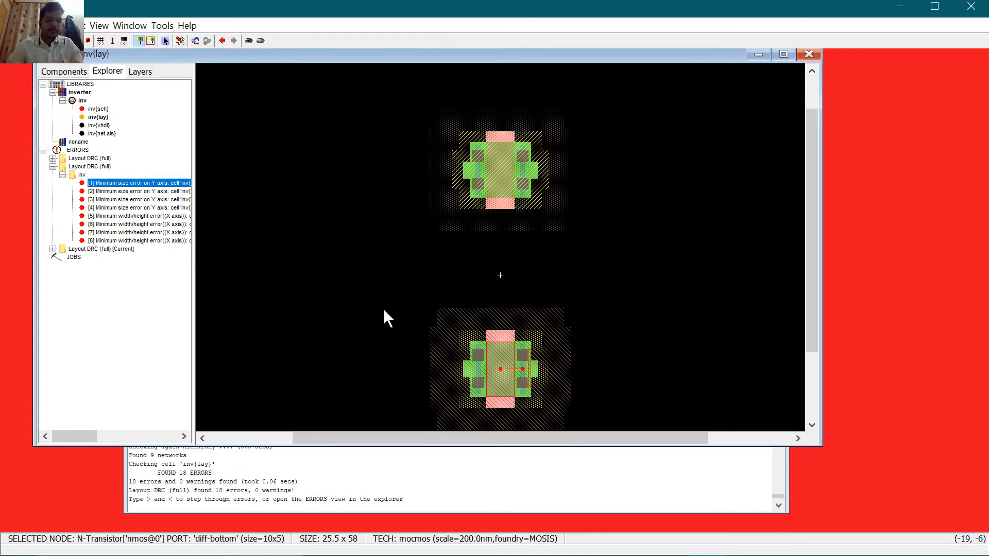
{"action": "left_click_drag", "start_coordinate": [626, 102], "coordinate": [378, 447]}
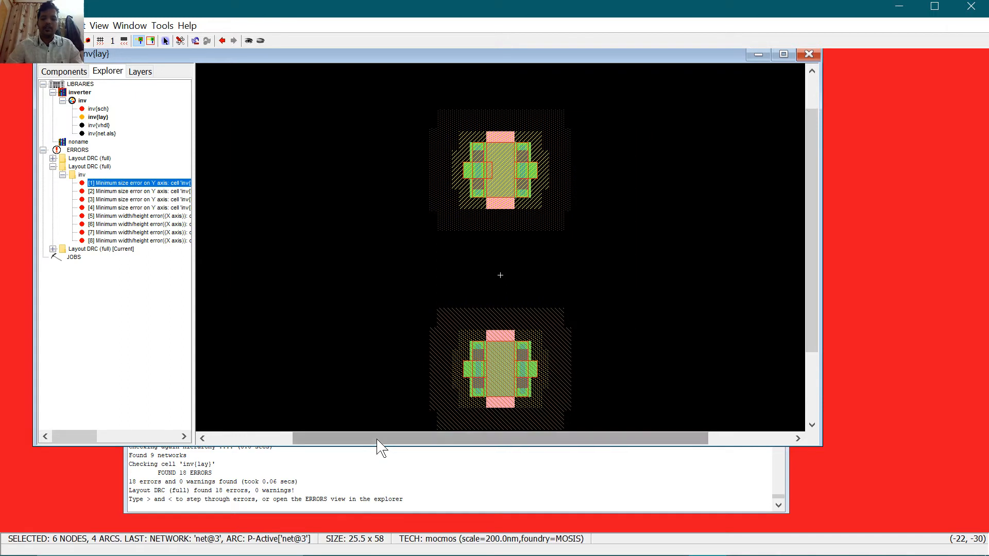
{"action": "key", "text": "Delete"}
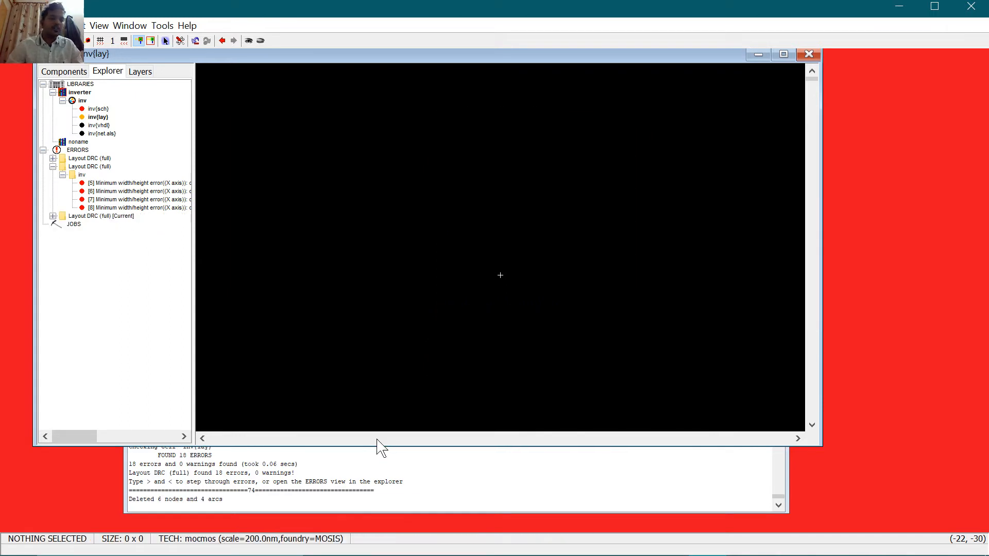
Step: Place a new pMOS transistor above a new nMOS transistor from the Components palette
{"action": "left_click", "coordinate": [58, 72]}
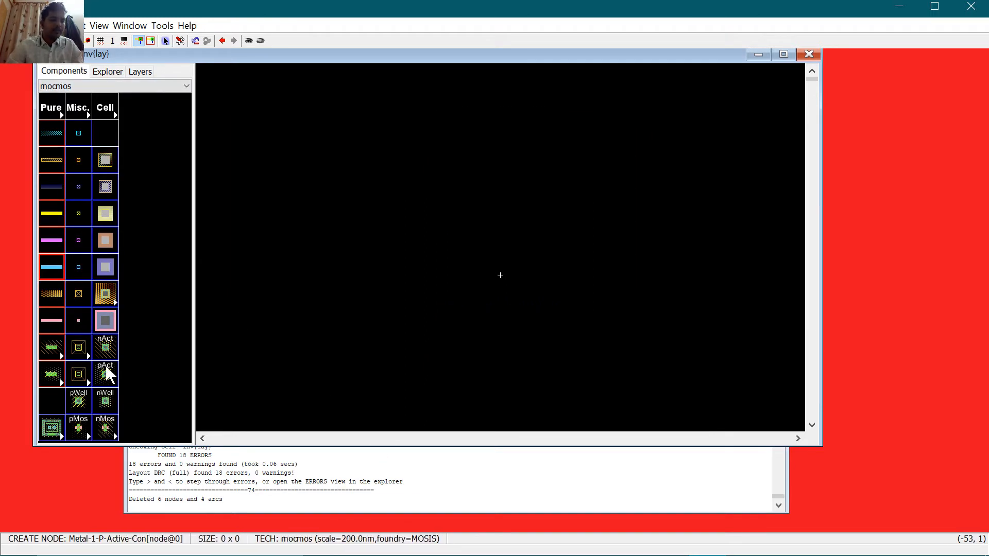
{"action": "left_click", "coordinate": [97, 406]}
{"action": "left_click", "coordinate": [78, 427]}
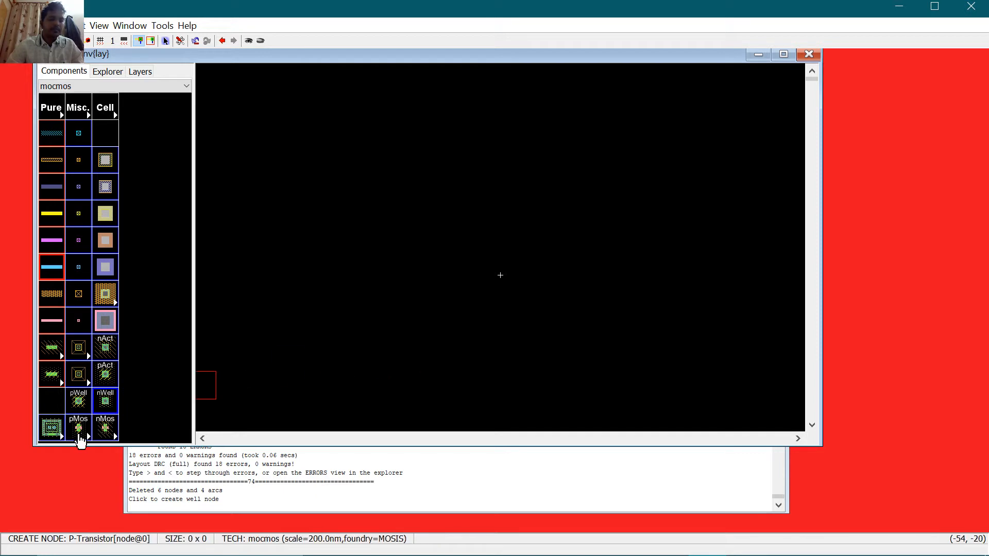
{"action": "left_click", "coordinate": [496, 217]}
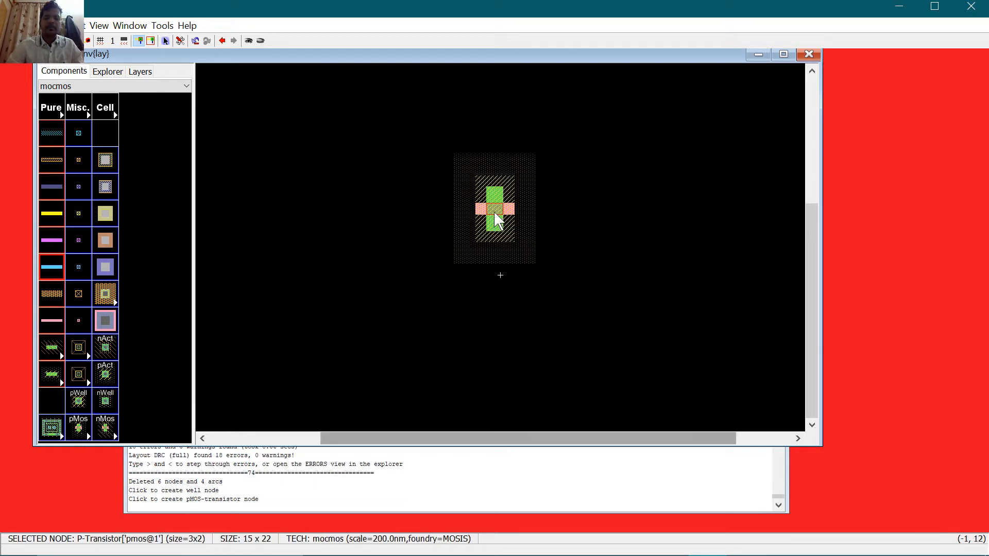
{"action": "left_click", "coordinate": [106, 432]}
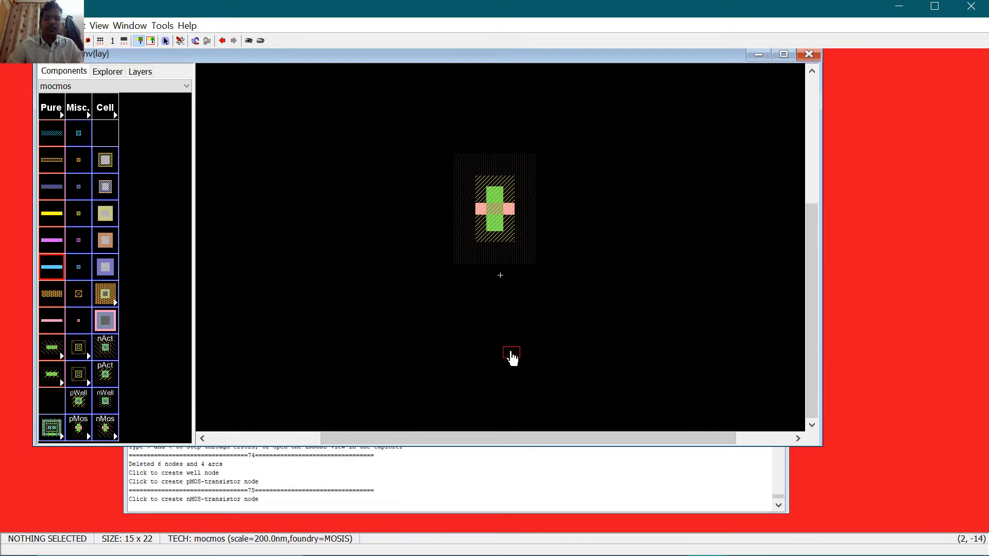
{"action": "left_click", "coordinate": [495, 356]}
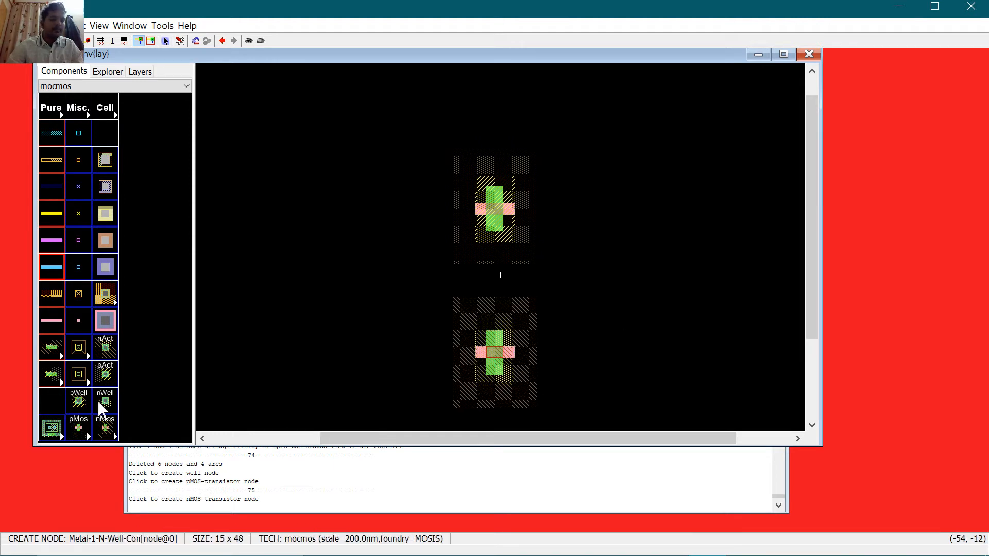
Step: Flank the nMOS with two n-active contacts and the pMOS with two p-active contacts
{"action": "left_click", "coordinate": [109, 356]}
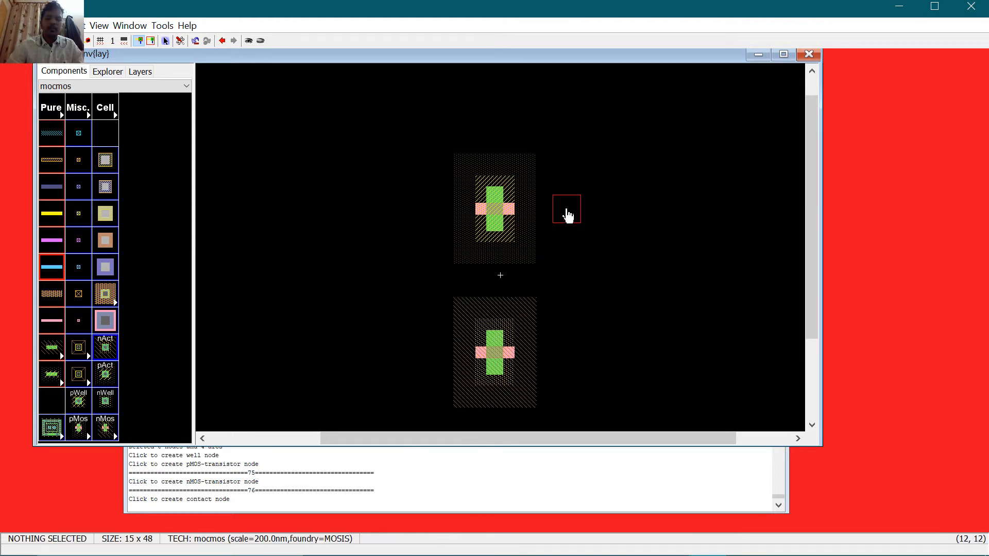
{"action": "left_click", "coordinate": [579, 362]}
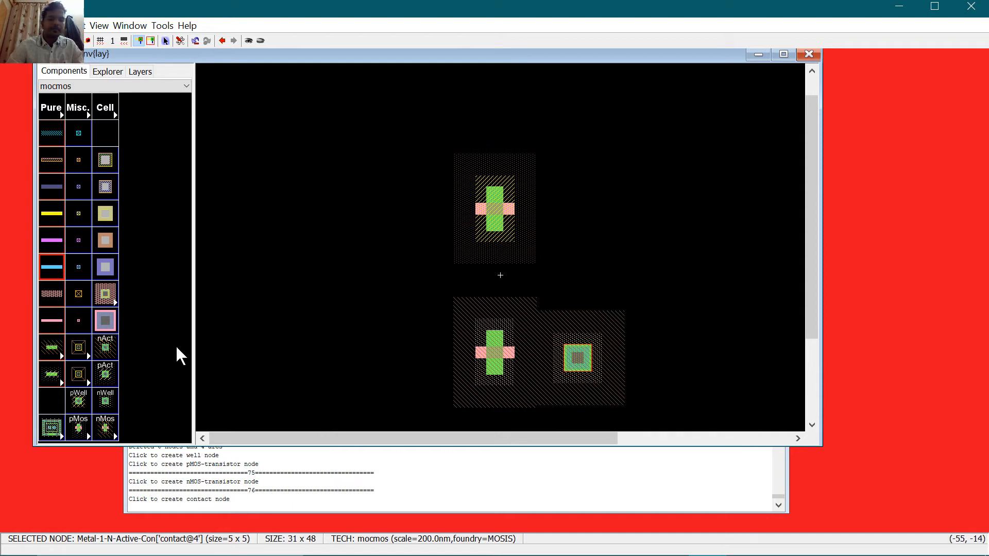
{"action": "left_click", "coordinate": [109, 353]}
{"action": "left_click", "coordinate": [420, 357]}
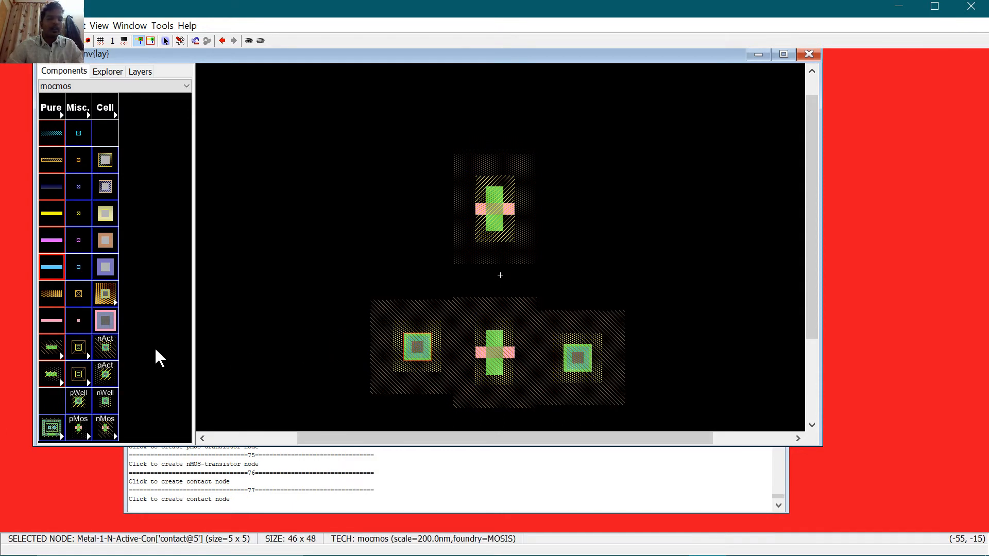
{"action": "left_click", "coordinate": [109, 376]}
{"action": "left_click", "coordinate": [402, 220]}
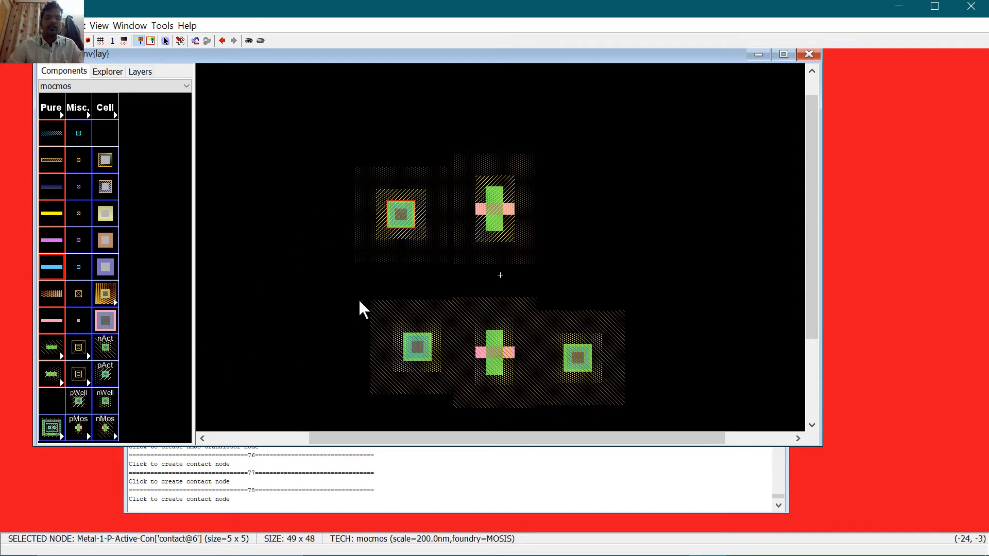
{"action": "left_click", "coordinate": [106, 374]}
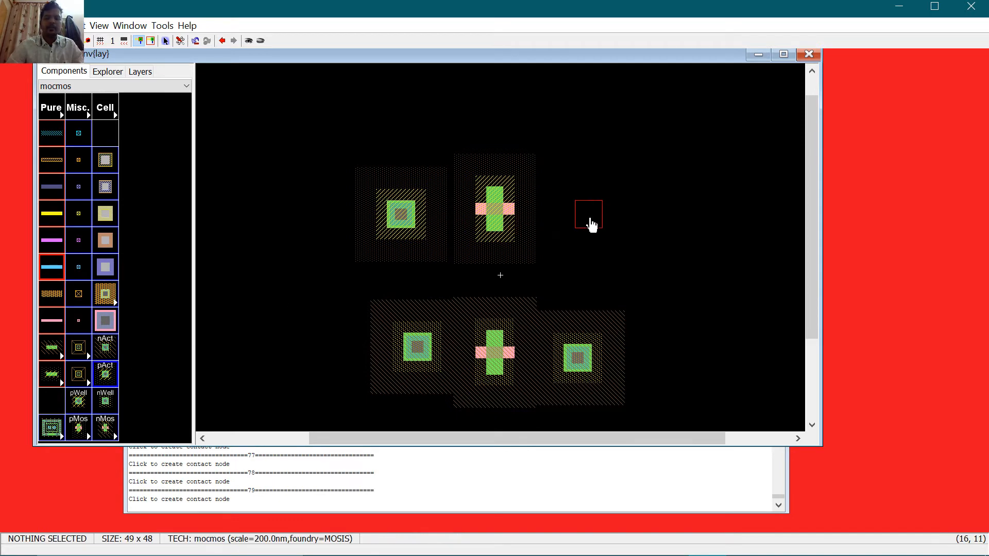
{"action": "left_click", "coordinate": [591, 222]}
{"action": "double_click", "coordinate": [496, 209]}
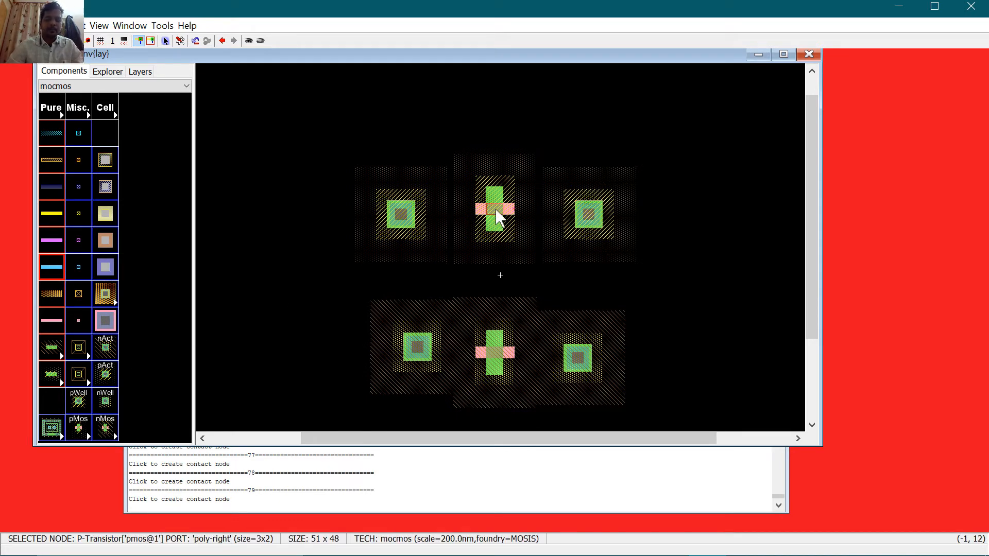
Step: Confirm the pMOS dimensions and set the upper-left contact's X size to 10
{"action": "key", "text": "Tab"}
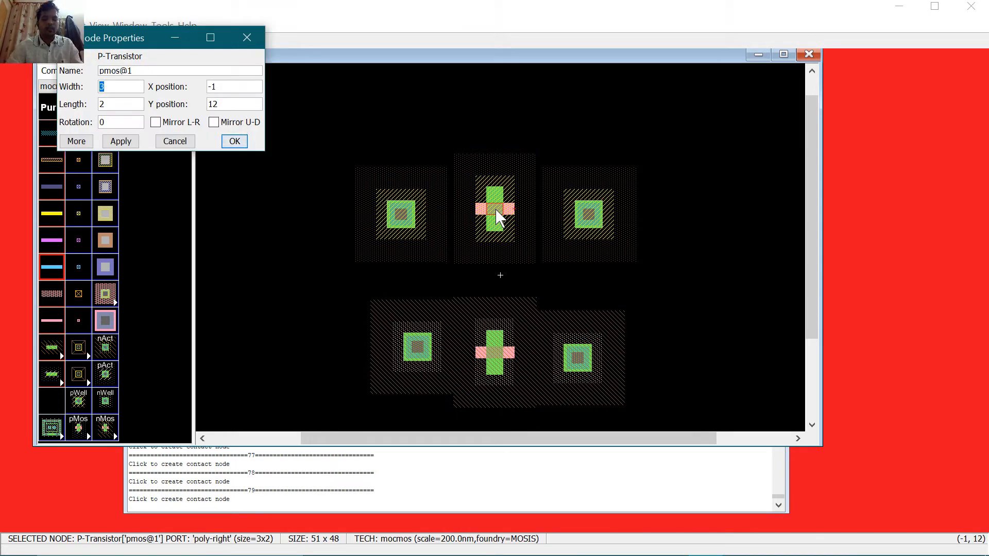
{"action": "key", "text": "Tab"}
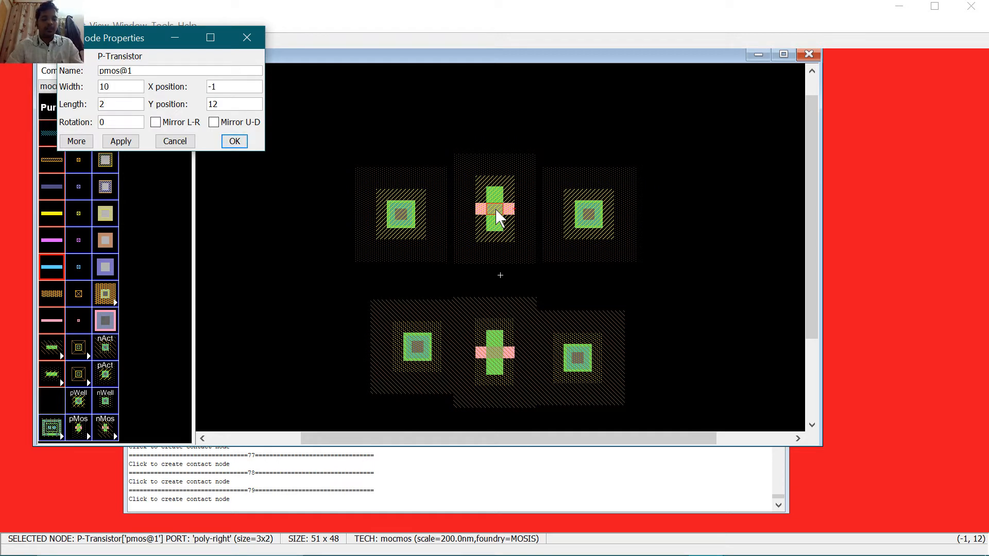
{"action": "key", "text": "Return"}
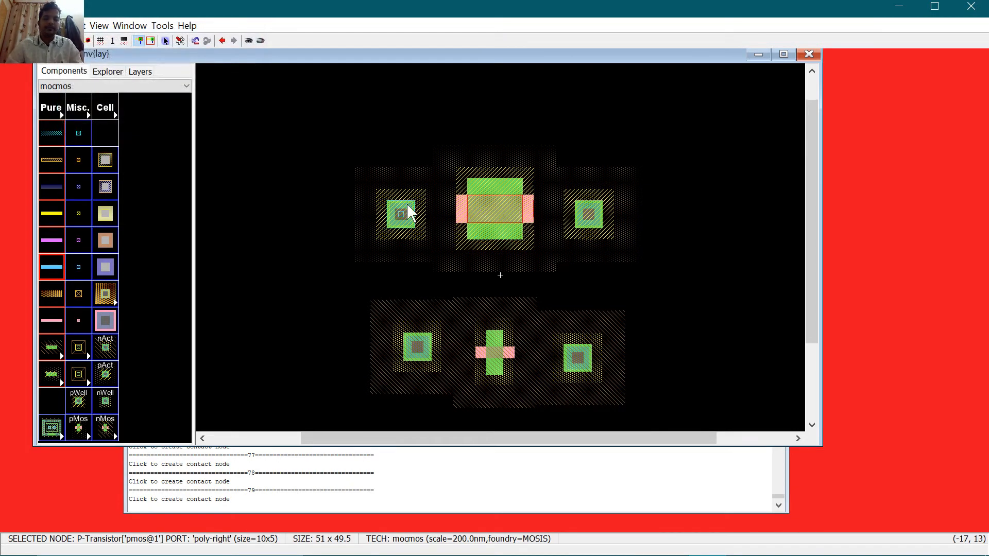
{"action": "left_click", "coordinate": [402, 217]}
{"action": "key", "text": "Tab"}
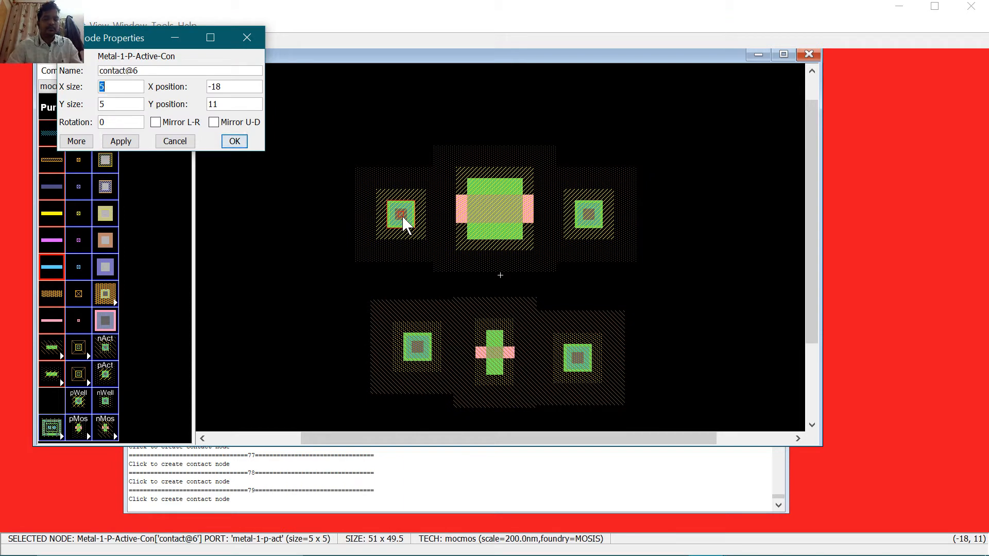
{"action": "type", "text": "10"}
{"action": "key", "text": "Return"}
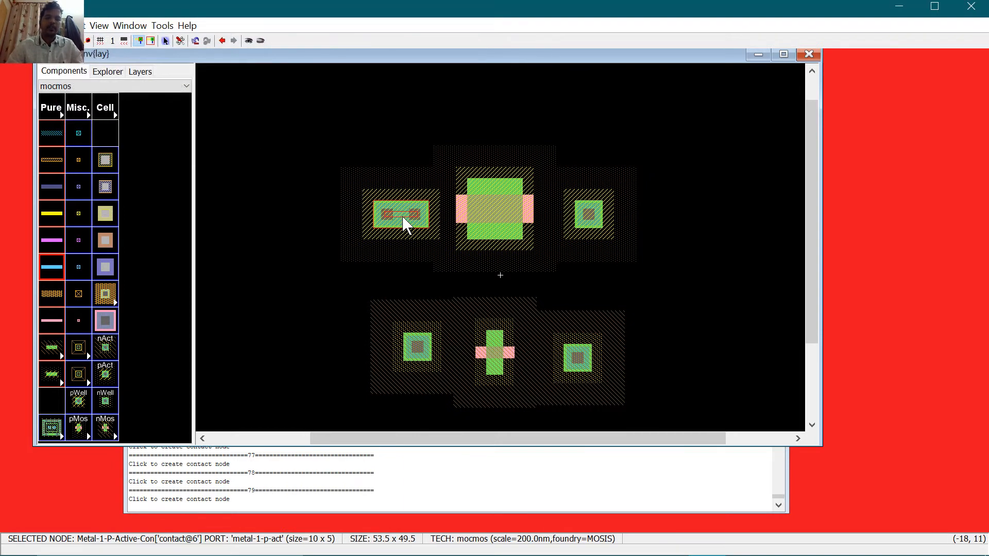
Step: Apply the 10-unit width to the upper-right and lower-left contacts
{"action": "double_click", "coordinate": [589, 214]}
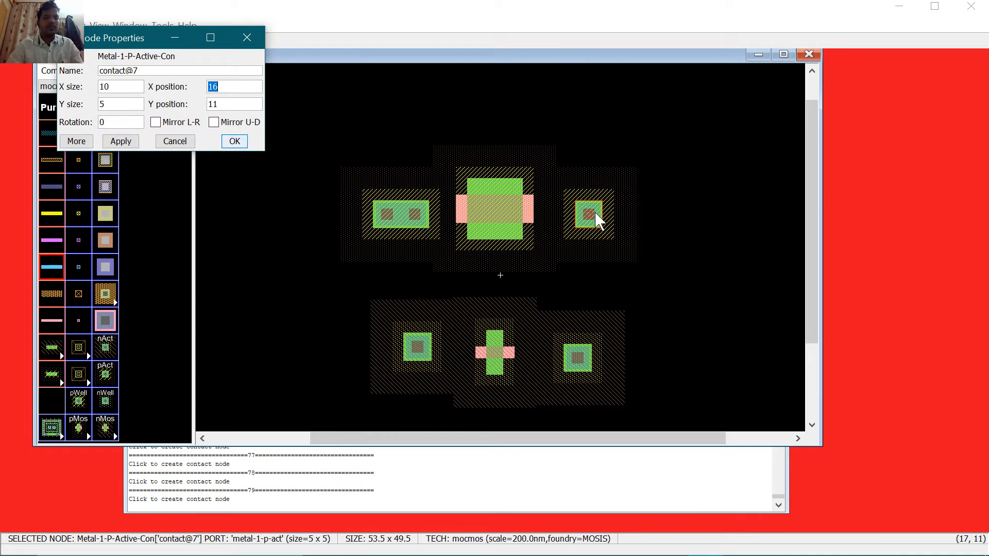
{"action": "key", "text": "Return"}
{"action": "double_click", "coordinate": [416, 354]}
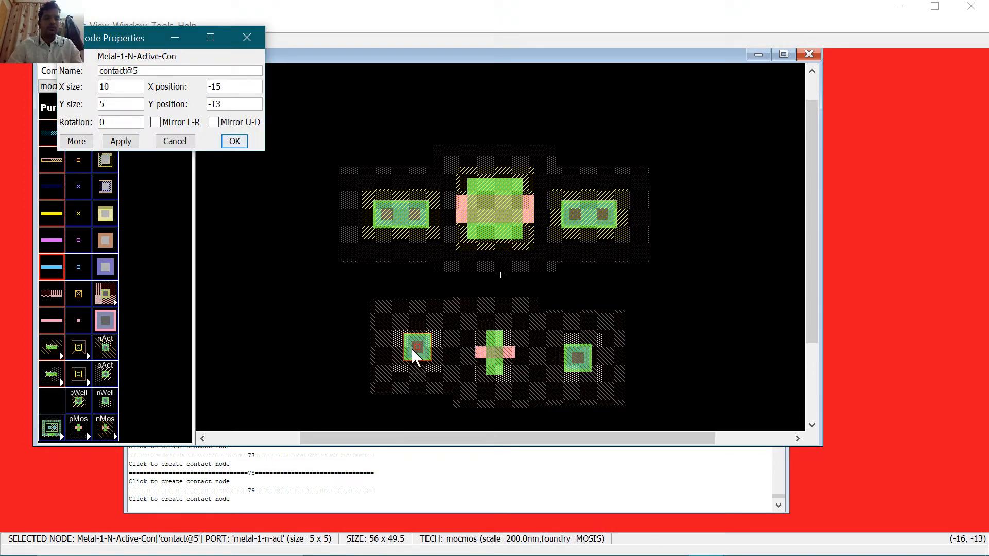
{"action": "key", "text": "Return"}
Step: Set the nMOS transistor's width to 10
{"action": "left_click", "coordinate": [501, 360]}
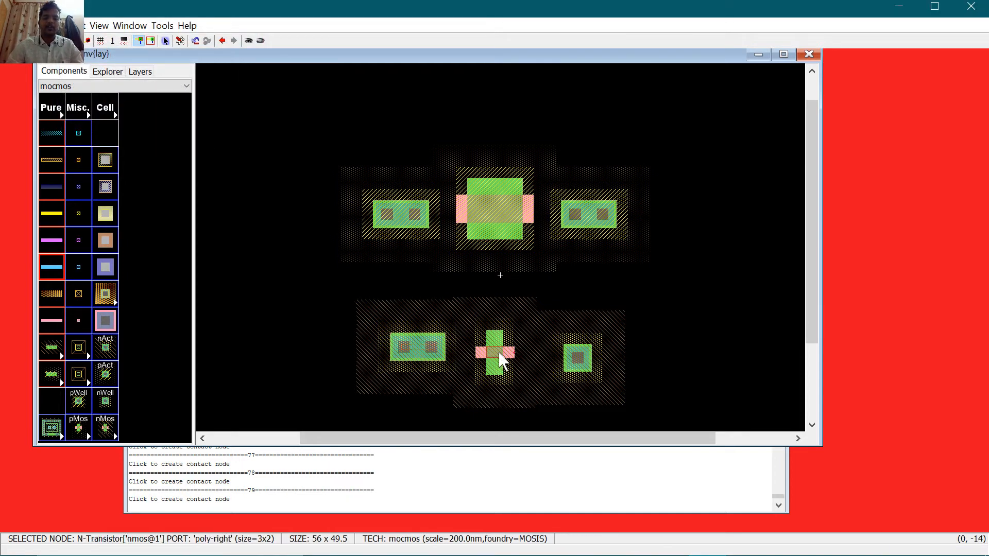
{"action": "double_click", "coordinate": [501, 359]}
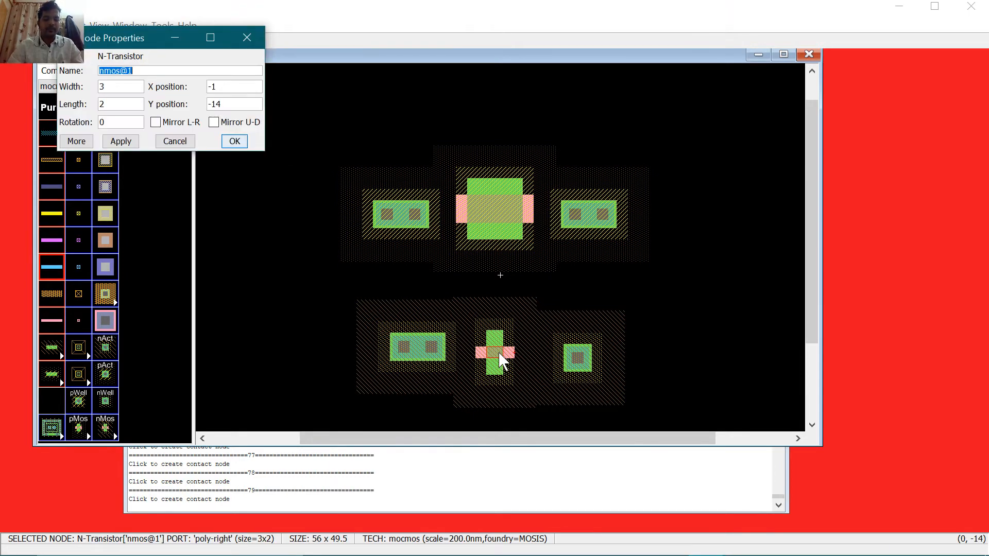
{"action": "key", "text": "Tab"}
{"action": "type", "text": "10"}
{"action": "key", "text": "Tab"}
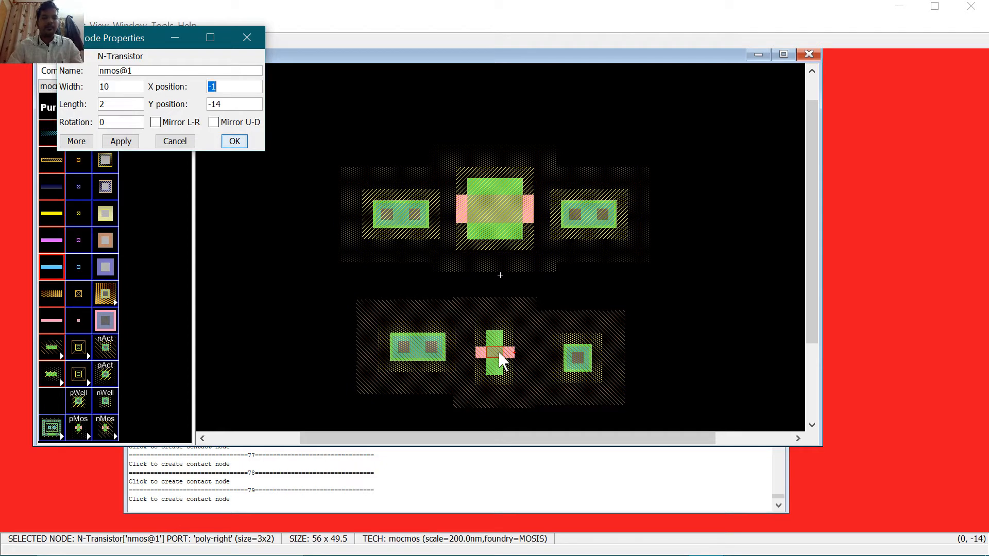
{"action": "key", "text": "Tab"}
{"action": "key", "text": "Return"}
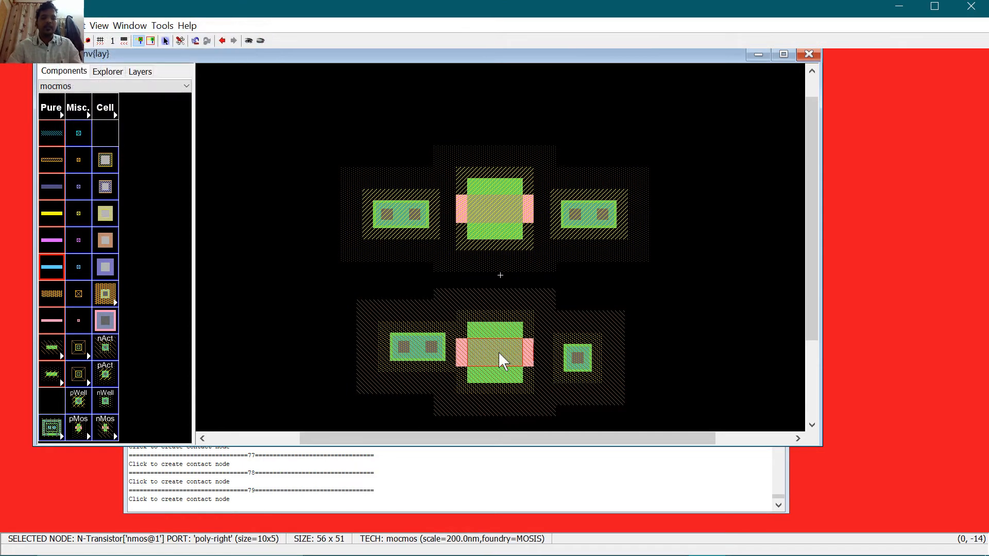
Step: Widen the lower-right n-active contact to X size 10
{"action": "double_click", "coordinate": [582, 352]}
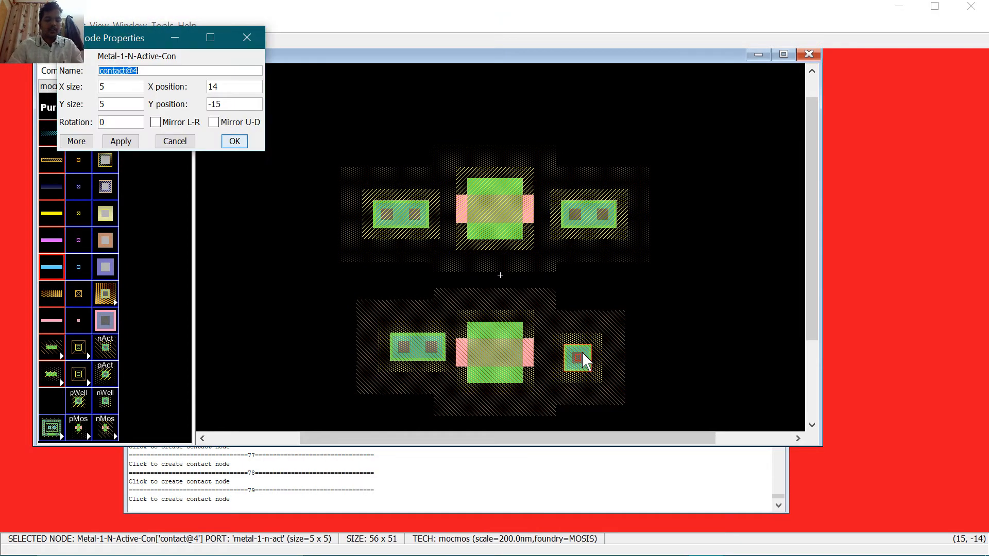
{"action": "key", "text": "Tab"}
{"action": "type", "text": "10"}
{"action": "key", "text": "Return"}
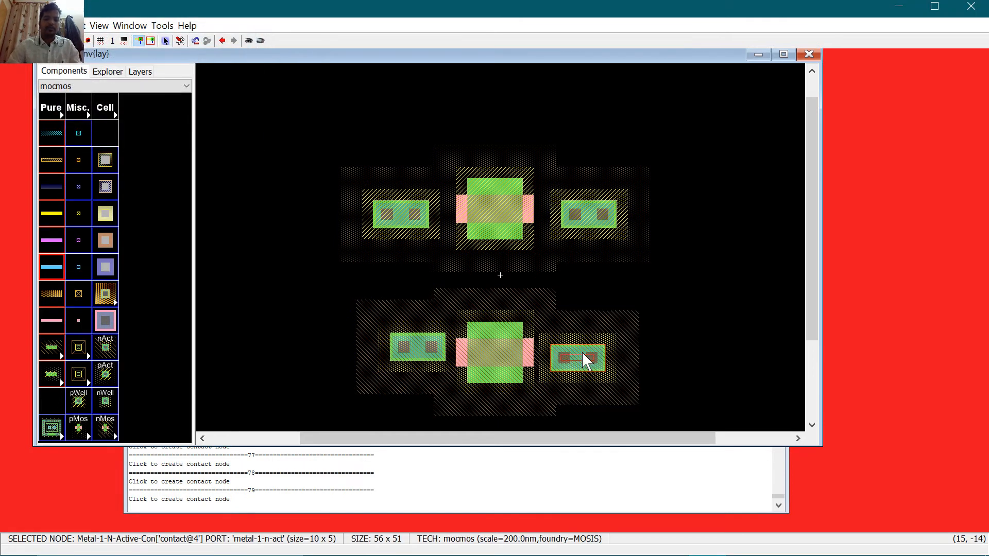
{"action": "left_click", "coordinate": [407, 227]}
Step: Rotate all four contacts and both transistors 90 degrees to vertical
{"action": "key", "text": "ctrl+j"}
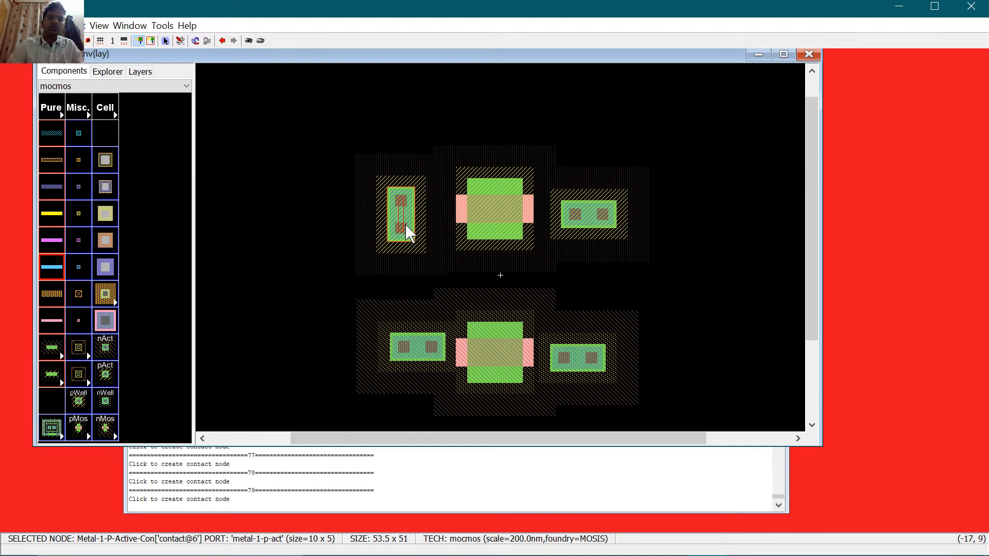
{"action": "left_click", "coordinate": [493, 215]}
{"action": "key", "text": "ctrl+j"}
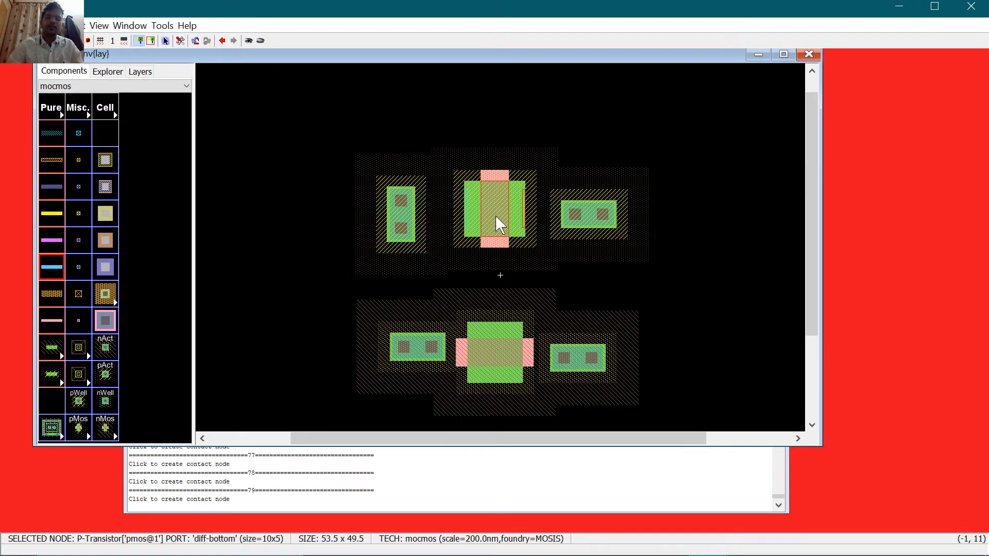
{"action": "left_click", "coordinate": [602, 208]}
{"action": "key", "text": "ctrl+j"}
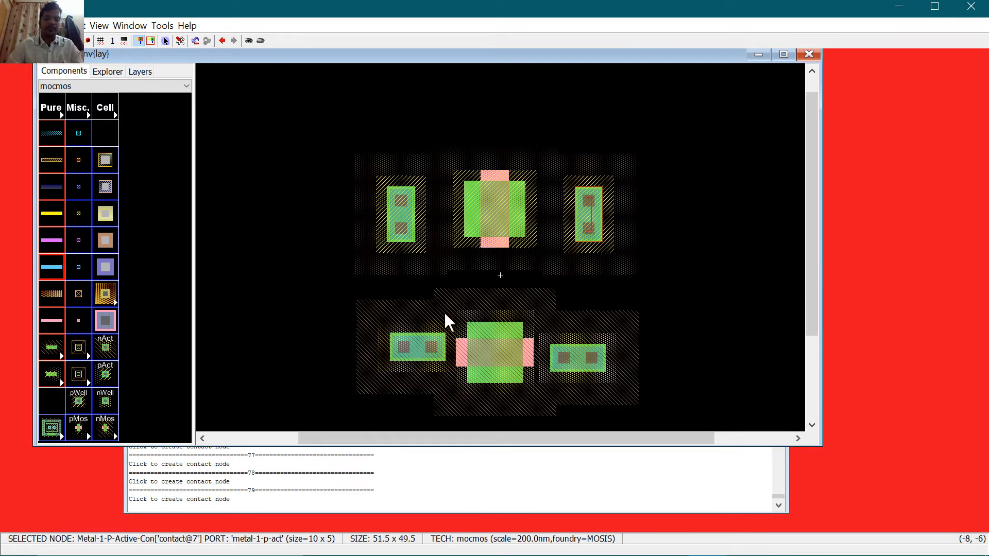
{"action": "left_click", "coordinate": [408, 344]}
{"action": "key", "text": "ctrl+j"}
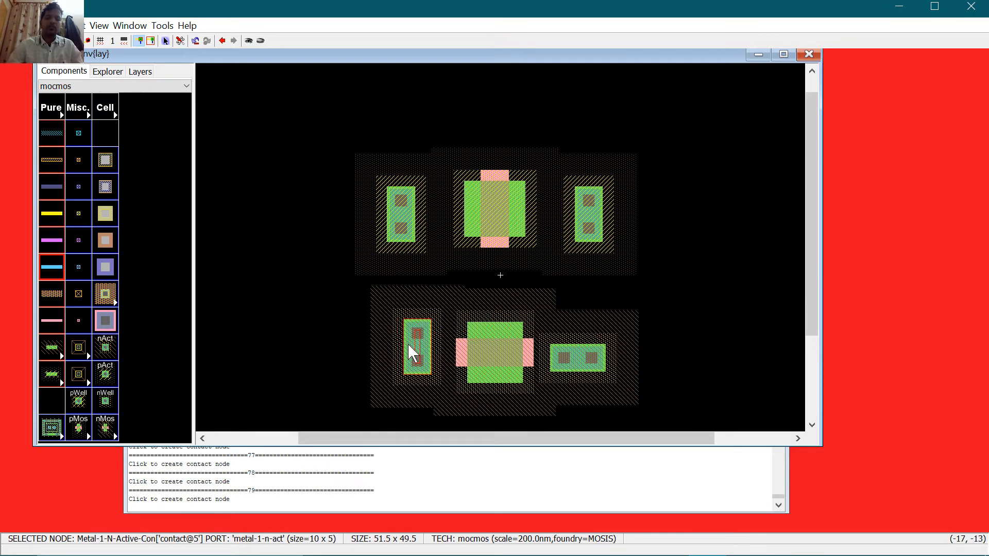
{"action": "left_click", "coordinate": [486, 359]}
{"action": "key", "text": "ctrl+j"}
{"action": "left_click", "coordinate": [579, 351]}
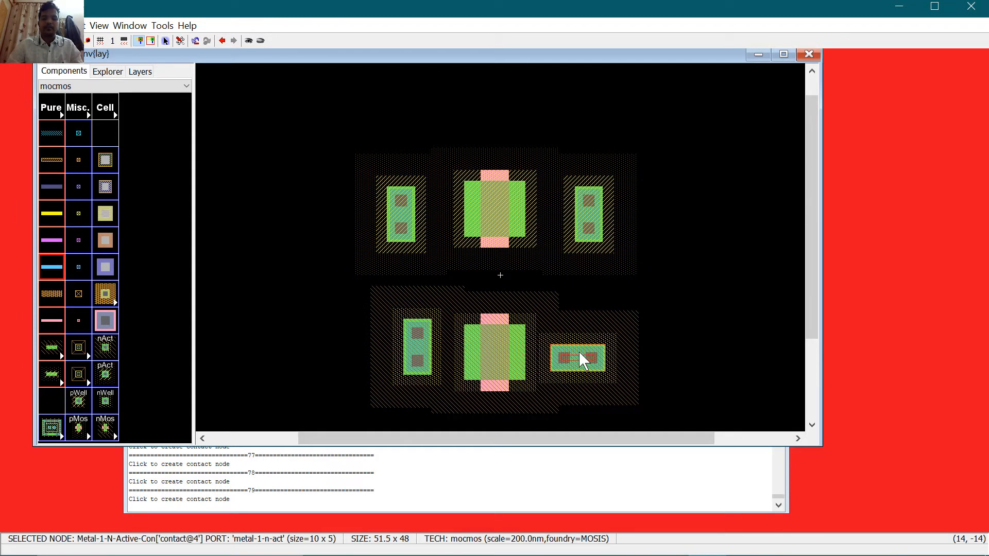
{"action": "key", "text": "ctrl+j"}
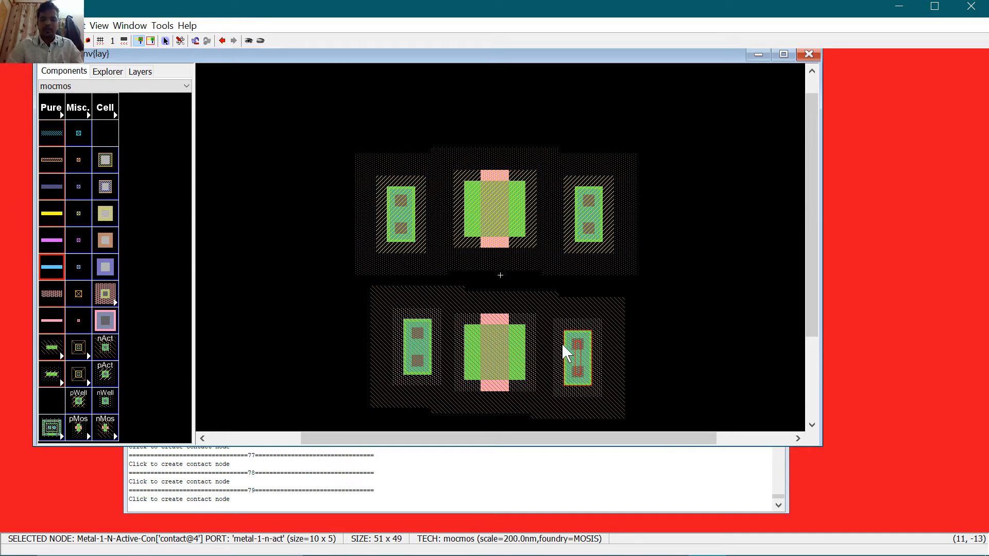
Step: Nudge the lower-right and both upper contacts up one unit and the lower-left contact down one
{"action": "key", "text": "Up"}
{"action": "left_click", "coordinate": [427, 343]}
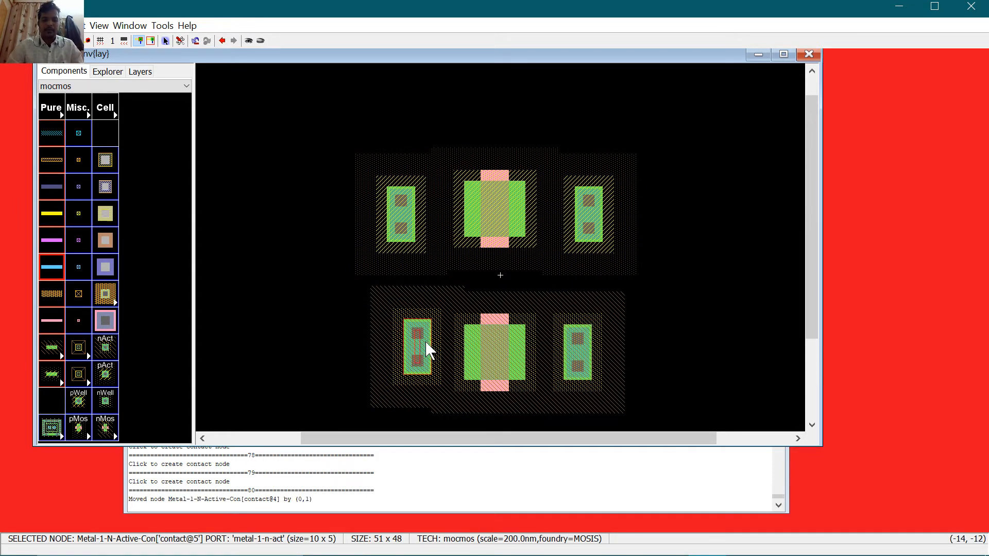
{"action": "key", "text": "Down"}
{"action": "left_click", "coordinate": [414, 222]}
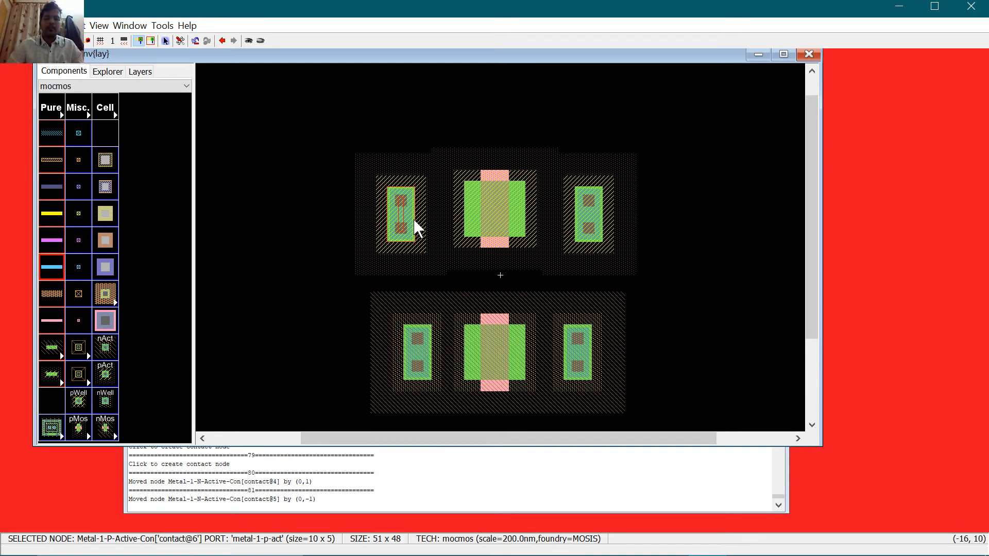
{"action": "key", "text": "Up"}
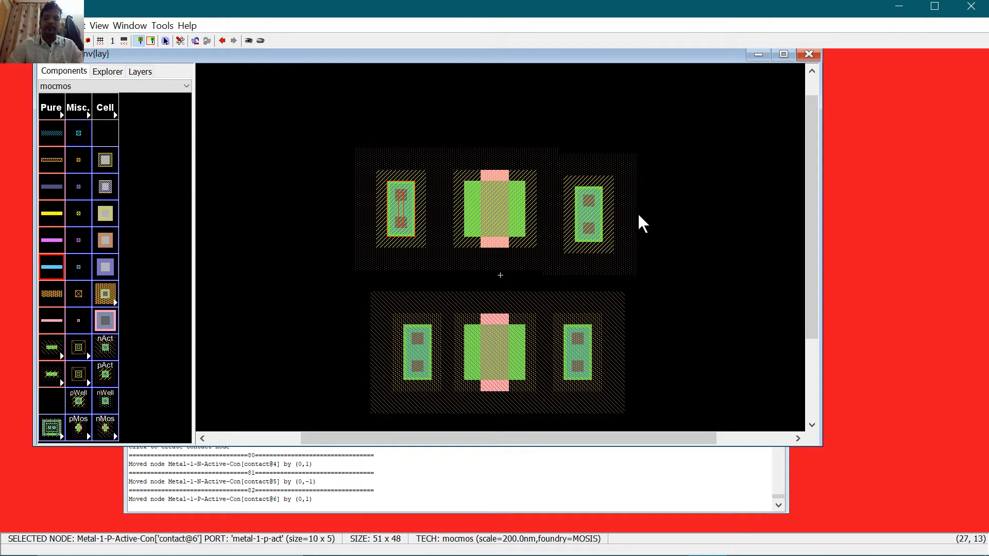
{"action": "left_click", "coordinate": [598, 206]}
{"action": "key", "text": "Up"}
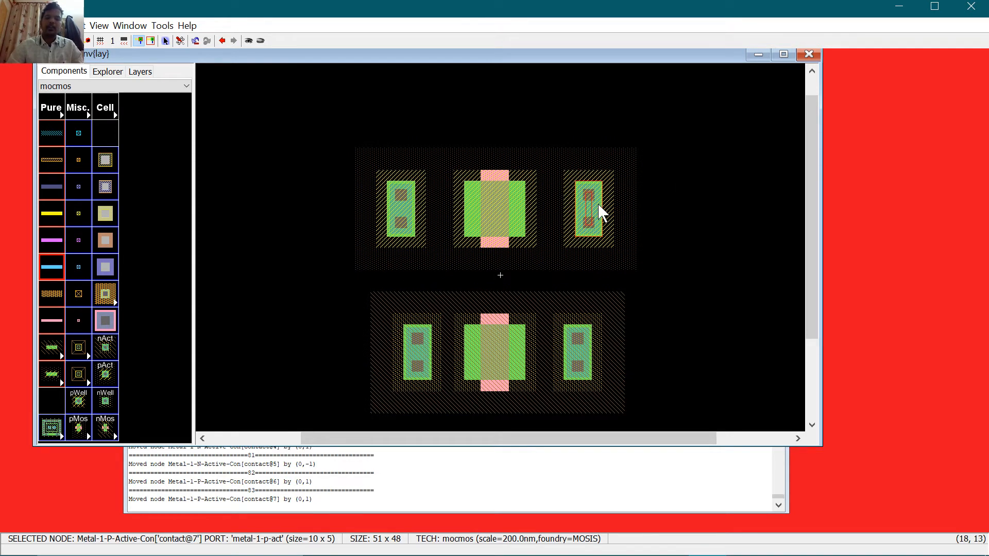
{"action": "left_click", "coordinate": [751, 214]}
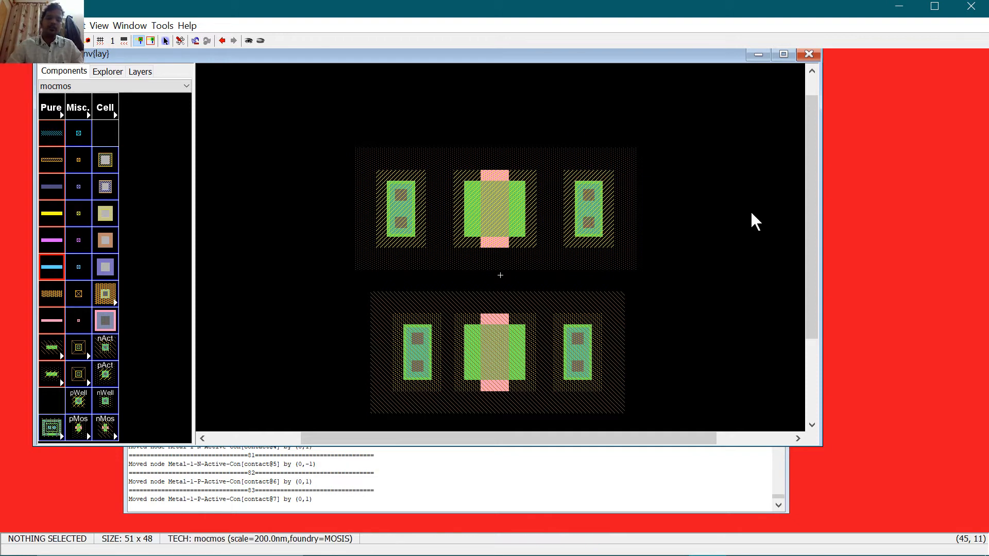
{"action": "left_click", "coordinate": [406, 210]}
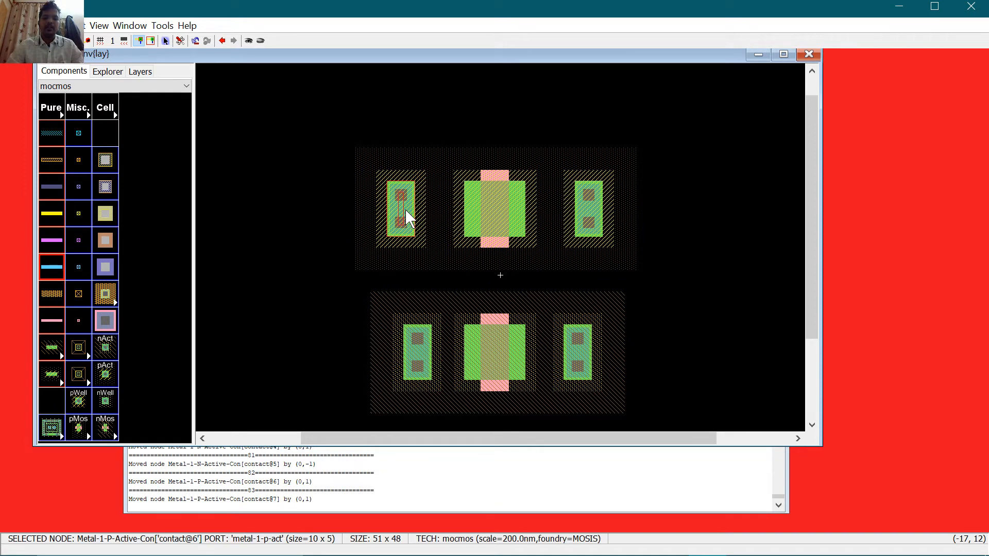
Step: Wire the pMOS to both upper contacts with P-Active arcs and the nMOS to both lower contacts with N-Active arcs
{"action": "right_click_drag", "start_coordinate": [406, 209], "coordinate": [476, 216]}
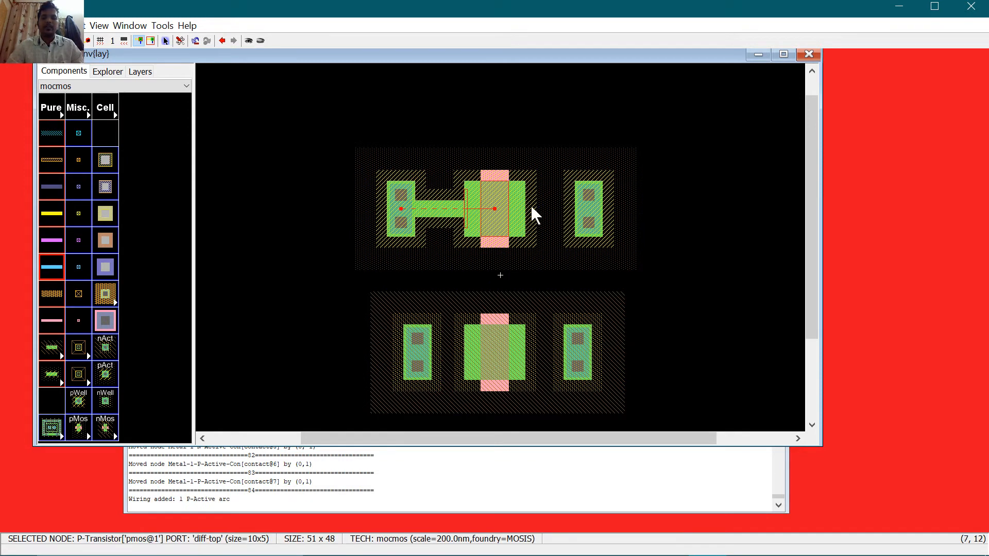
{"action": "right_click", "coordinate": [588, 207]}
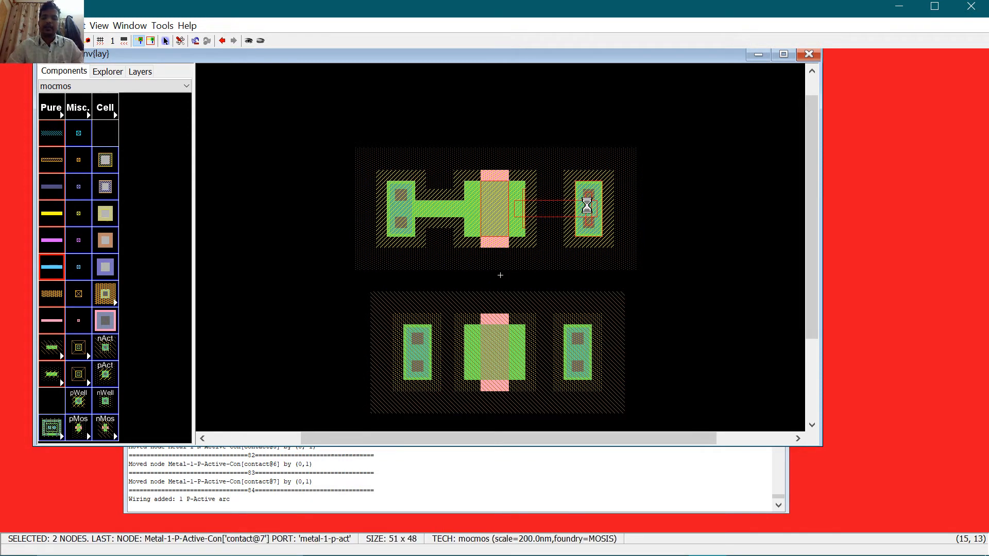
{"action": "left_click", "coordinate": [414, 350]}
{"action": "right_click_drag", "start_coordinate": [413, 346], "coordinate": [478, 356]}
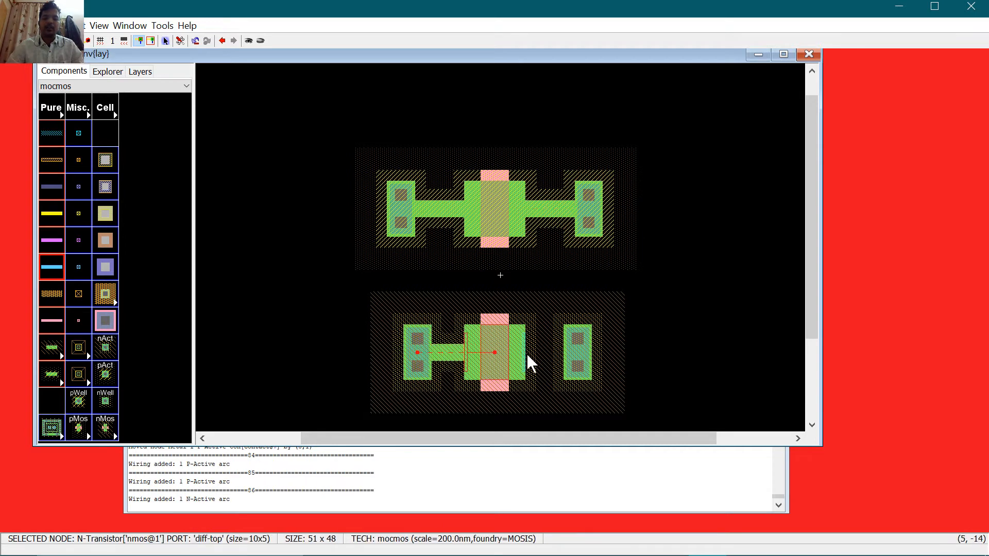
{"action": "right_click", "coordinate": [573, 354]}
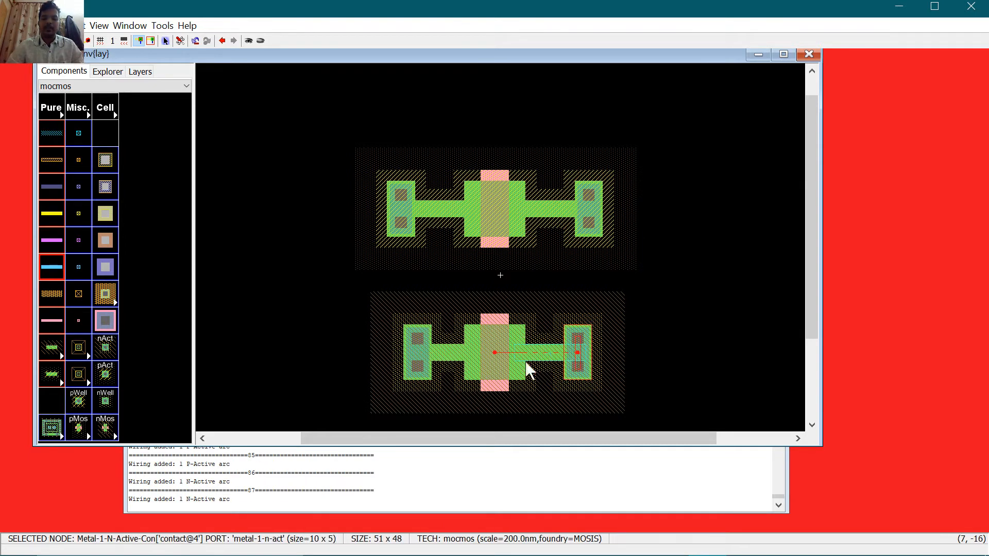
{"action": "left_click", "coordinate": [400, 220]}
Step: Nudge both upper pMOS contacts two steps inward toward the pMOS gate
{"action": "key", "text": "Right"}
{"action": "key", "text": "Right"}
{"action": "key", "text": "Right"}
{"action": "key", "text": "Right"}
{"action": "key", "text": "Right"}
{"action": "key", "text": "Right"}
{"action": "key", "text": "Right"}
{"action": "key", "text": "Right"}
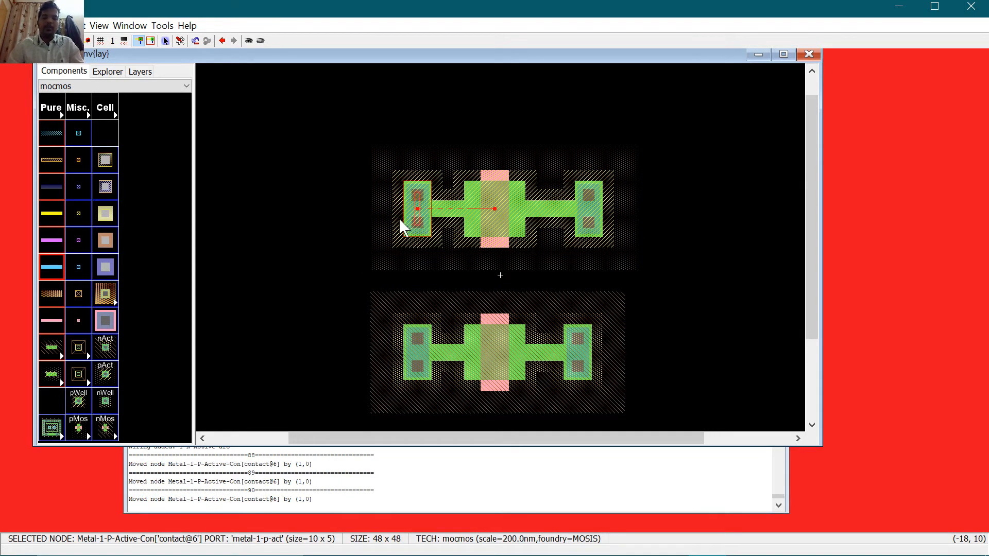
{"action": "key", "text": "Right"}
{"action": "key", "text": "Right"}
{"action": "key", "text": "Right"}
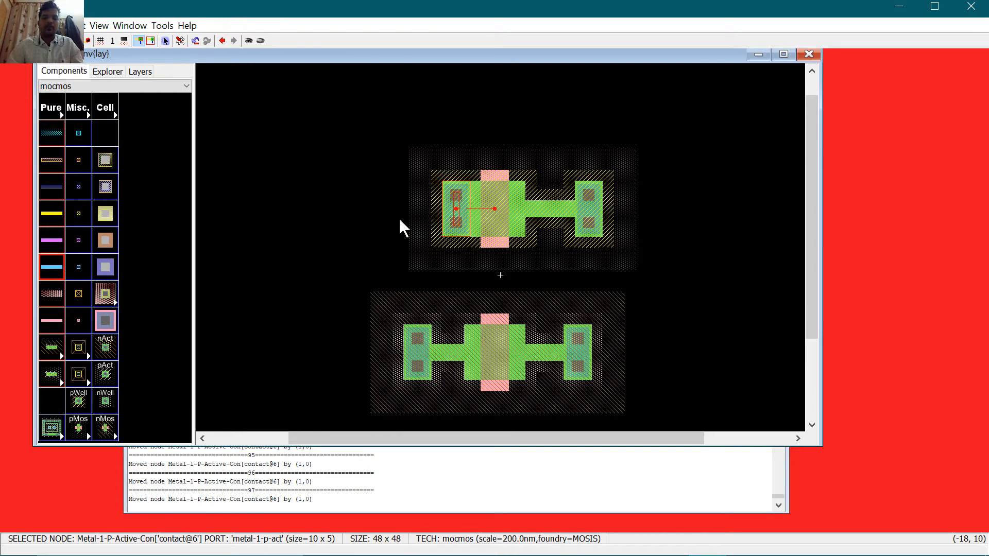
{"action": "left_click", "coordinate": [581, 203]}
{"action": "key", "text": "Left"}
{"action": "key", "text": "Left"}
{"action": "key", "text": "Left"}
{"action": "key", "text": "Left"}
{"action": "key", "text": "Left"}
{"action": "key", "text": "Left"}
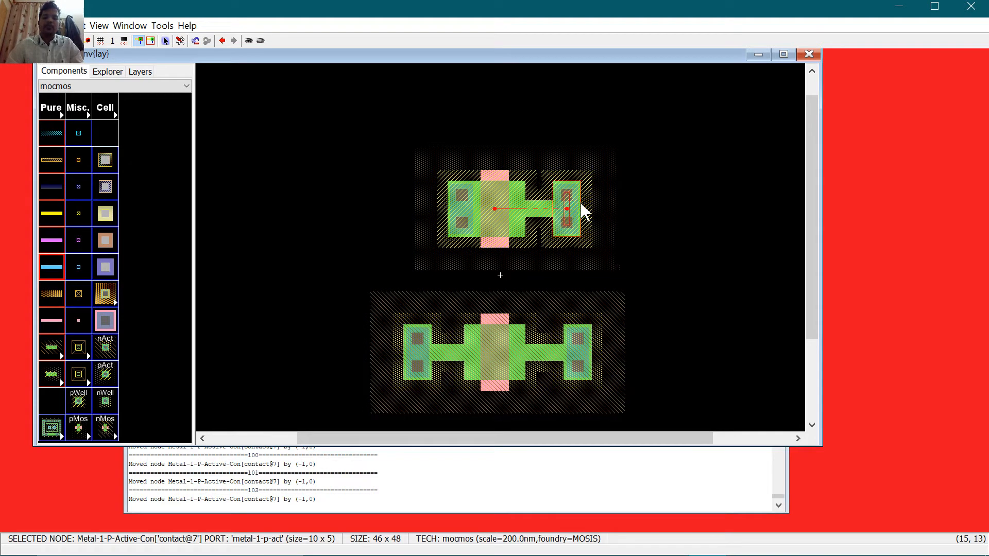
{"action": "key", "text": "Left"}
{"action": "key", "text": "Left"}
{"action": "key", "text": "Left"}
{"action": "key", "text": "Left"}
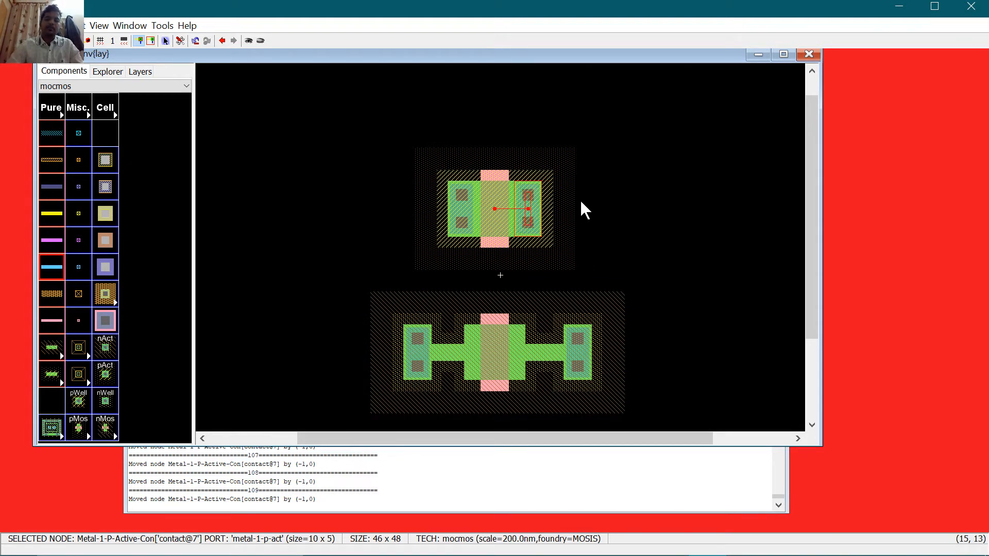
Step: Nudge both nMOS contacts two steps inward against the gate, then run a DRC check
{"action": "left_click", "coordinate": [420, 354]}
{"action": "key", "text": "Right"}
{"action": "key", "text": "Right"}
{"action": "key", "text": "Right"}
{"action": "key", "text": "Right"}
{"action": "key", "text": "Right"}
{"action": "key", "text": "Right"}
{"action": "key", "text": "Right"}
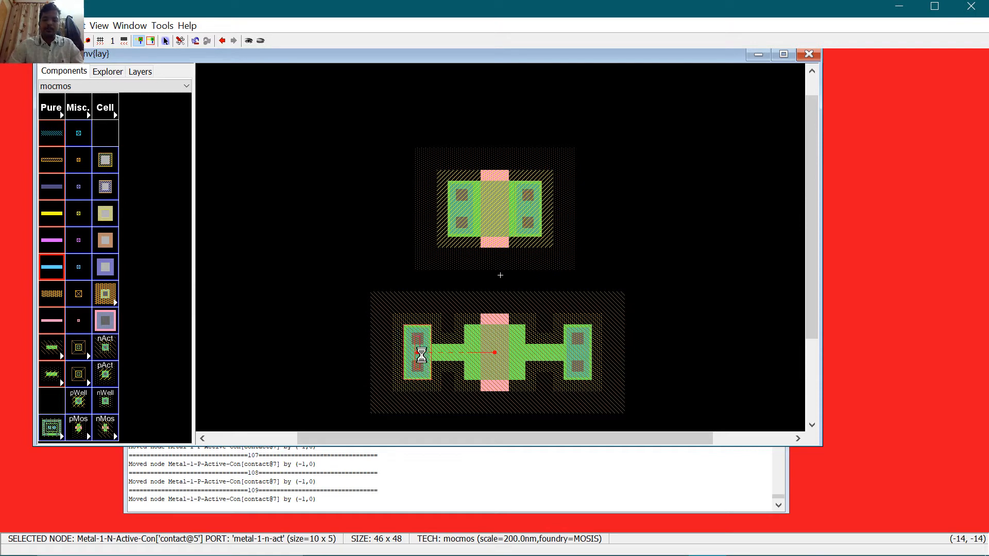
{"action": "key", "text": "Right"}
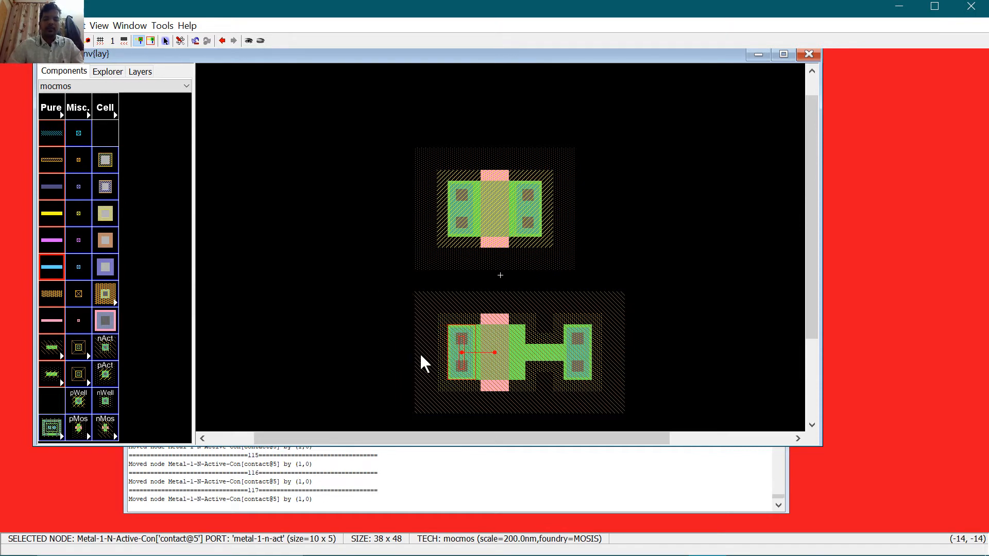
{"action": "left_click", "coordinate": [578, 357]}
{"action": "key", "text": "Left"}
{"action": "key", "text": "Left"}
{"action": "key", "text": "Left"}
{"action": "key", "text": "Left"}
{"action": "key", "text": "Left"}
{"action": "key", "text": "Left"}
{"action": "key", "text": "Left"}
{"action": "key", "text": "Left"}
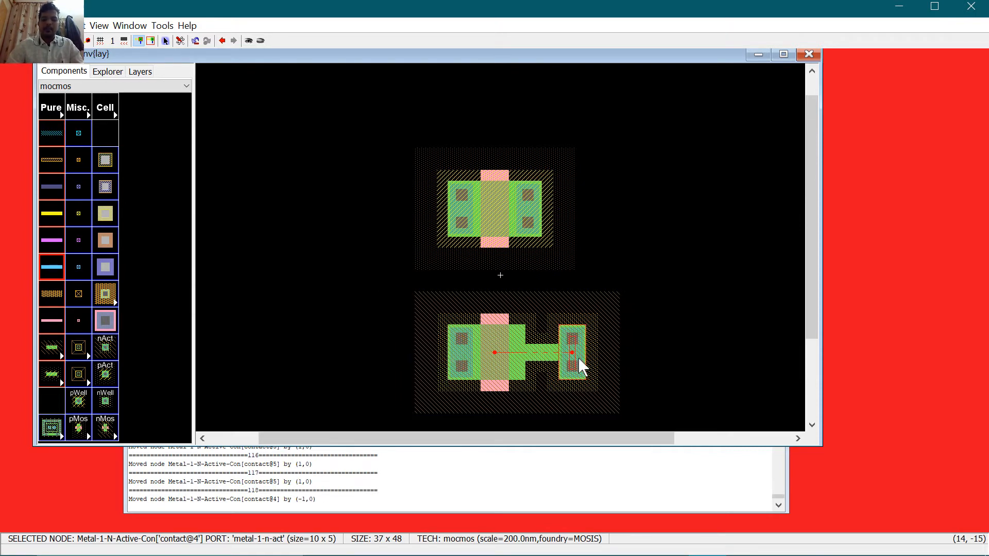
{"action": "key", "text": "Left"}
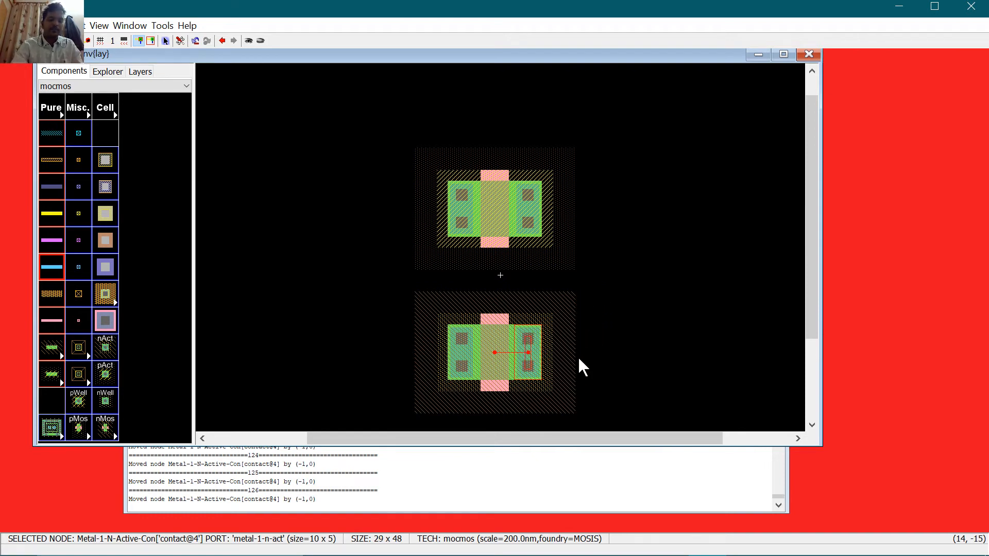
{"action": "key", "text": "F5"}
Step: Shift the whole upper pMOS transistor up two units and save the library
{"action": "left_click", "coordinate": [653, 330]}
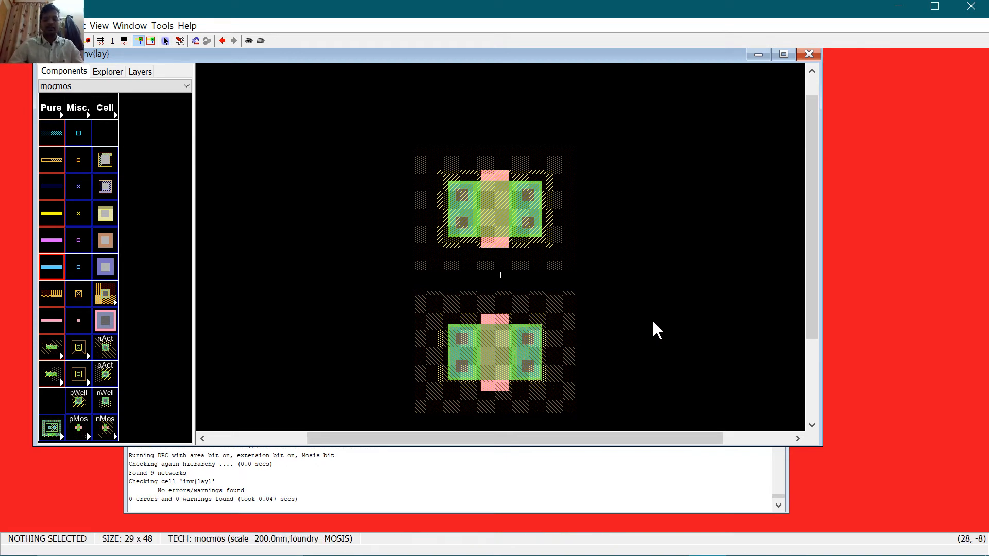
{"action": "left_click_drag", "start_coordinate": [368, 113], "coordinate": [610, 279]}
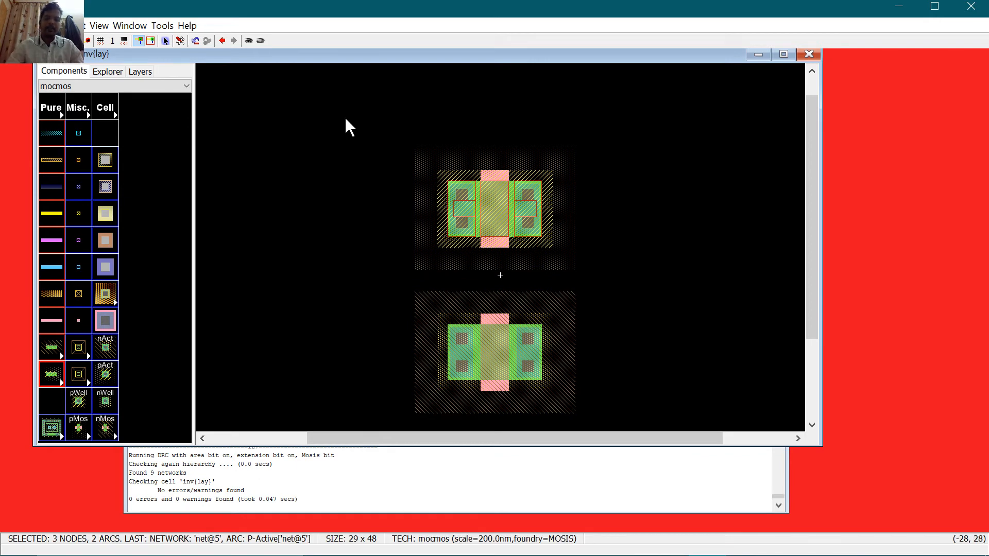
{"action": "left_click_drag", "start_coordinate": [361, 114], "coordinate": [638, 284]}
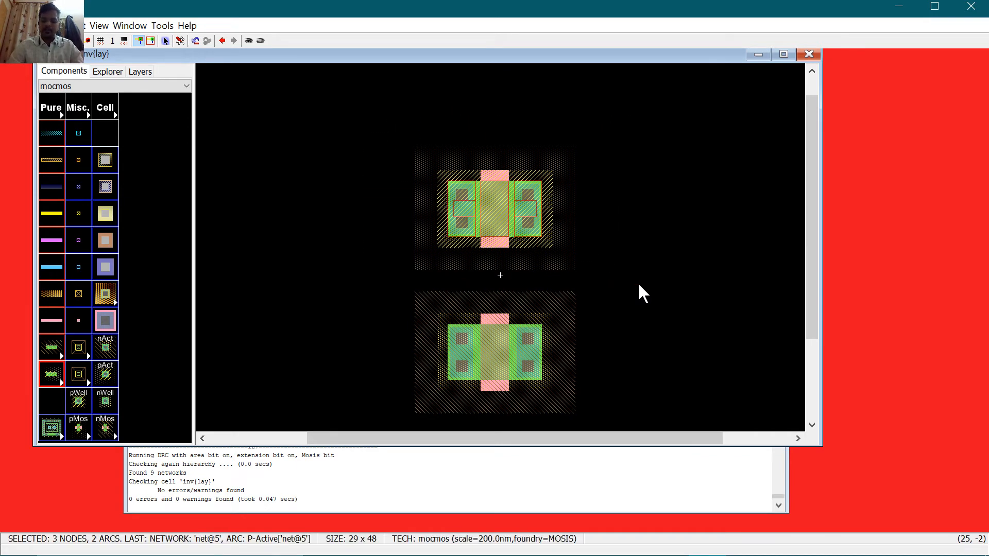
{"action": "key", "text": "Up"}
{"action": "key", "text": "Up"}
{"action": "key", "text": "Up"}
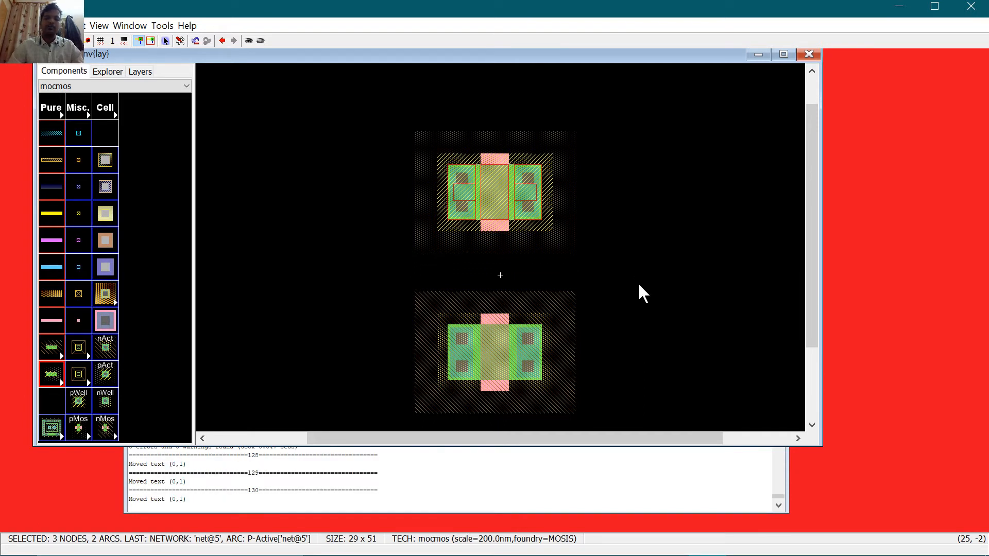
{"action": "key", "text": "Up"}
{"action": "left_click", "coordinate": [639, 285]}
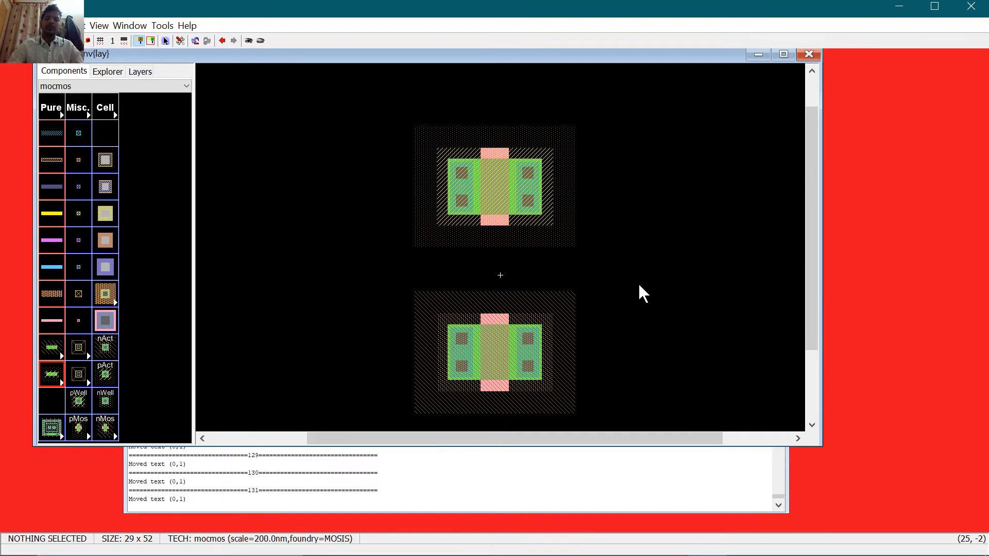
{"action": "key", "text": "ctrl+s"}
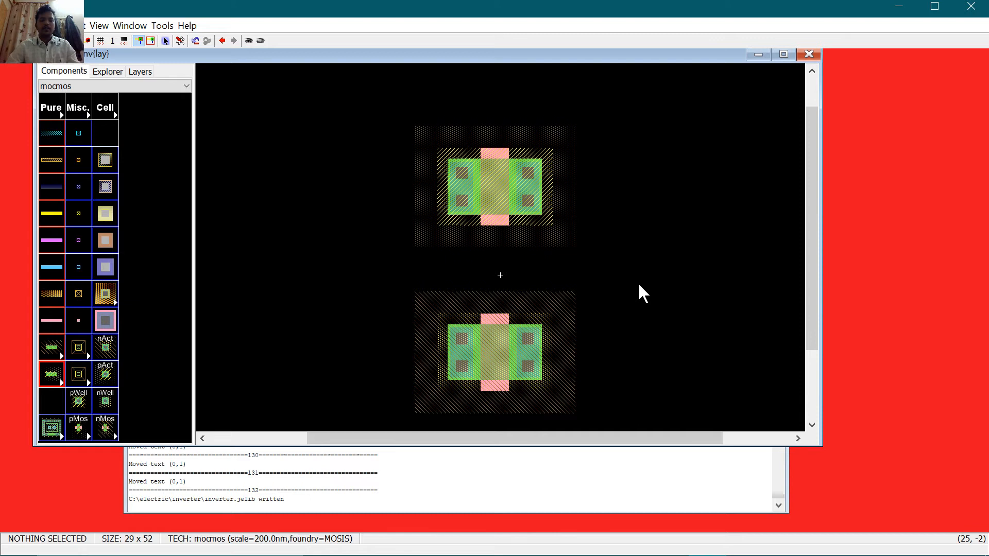
Step: Join the pMOS gate to the nMOS gate with a polysilicon arc
{"action": "left_click", "coordinate": [493, 221]}
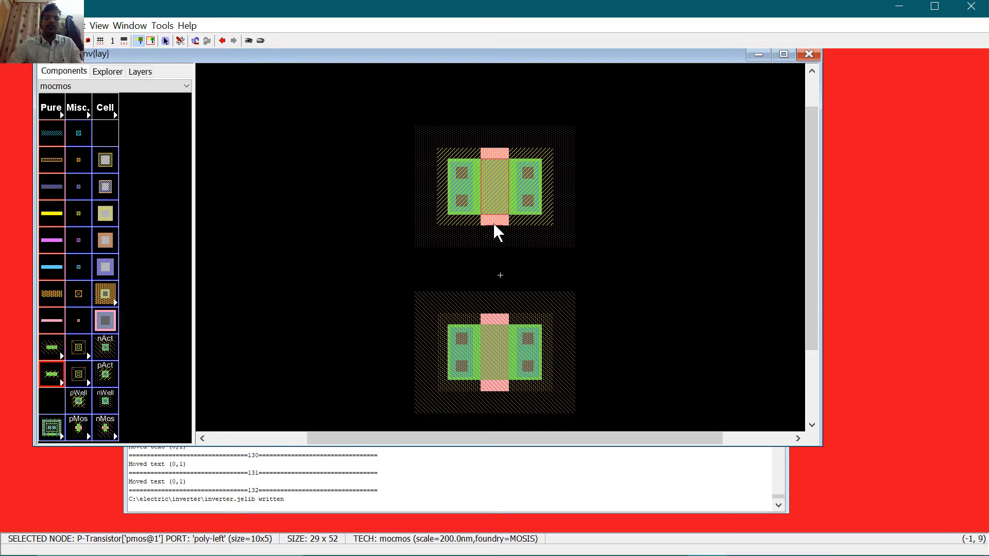
{"action": "left_click", "coordinate": [493, 323]}
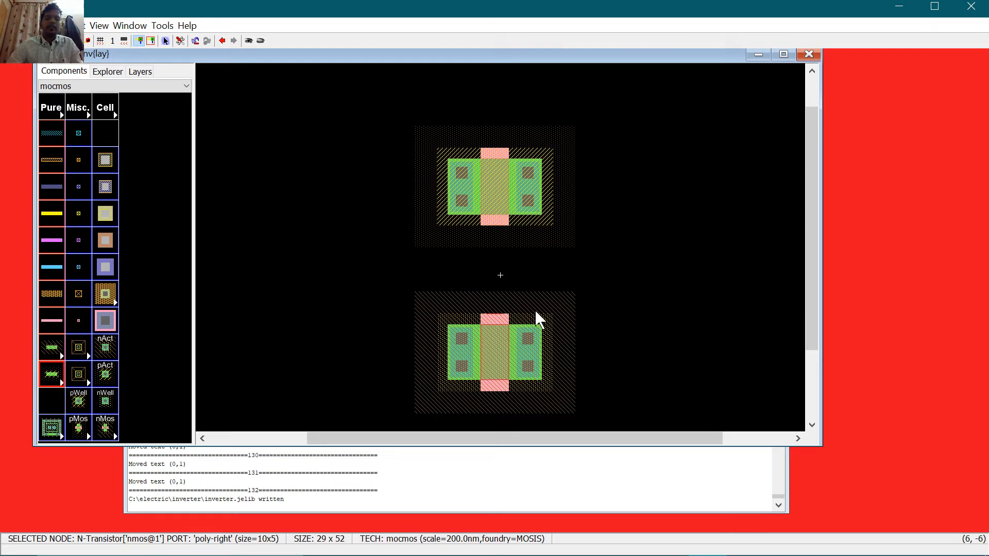
{"action": "left_click", "coordinate": [490, 223]}
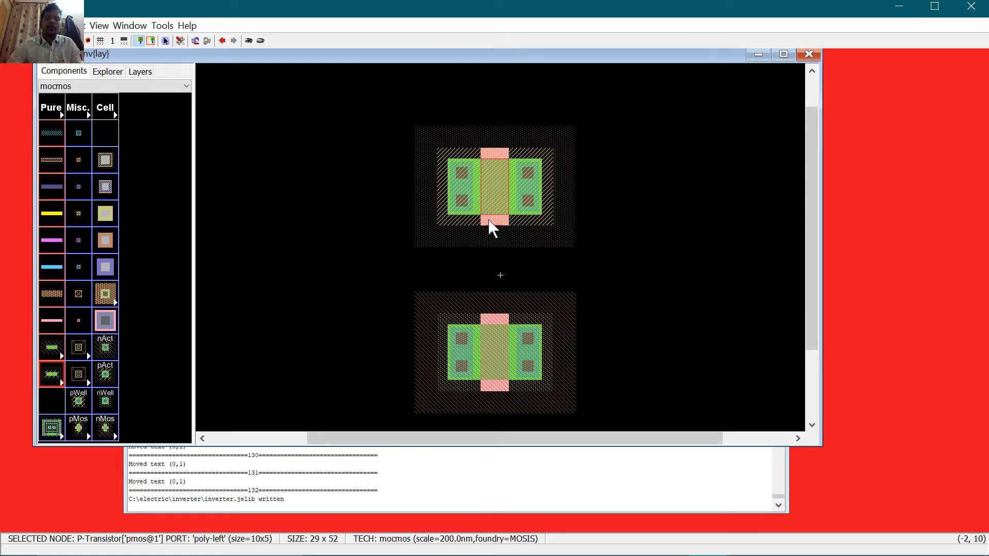
{"action": "right_click", "coordinate": [493, 321]}
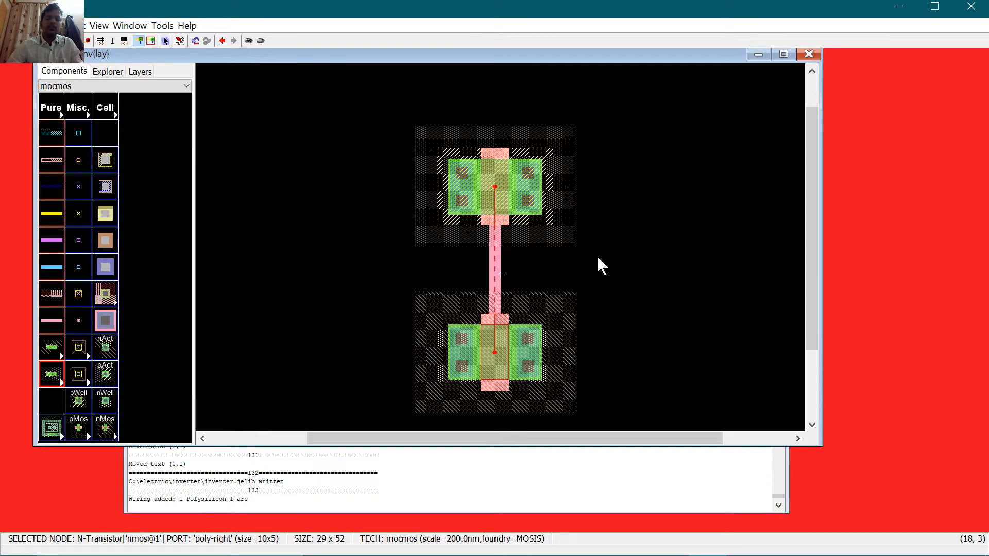
Step: Rerun DRC and confirm the messages report 0 errors and 0 warnings
{"action": "key", "text": "F5"}
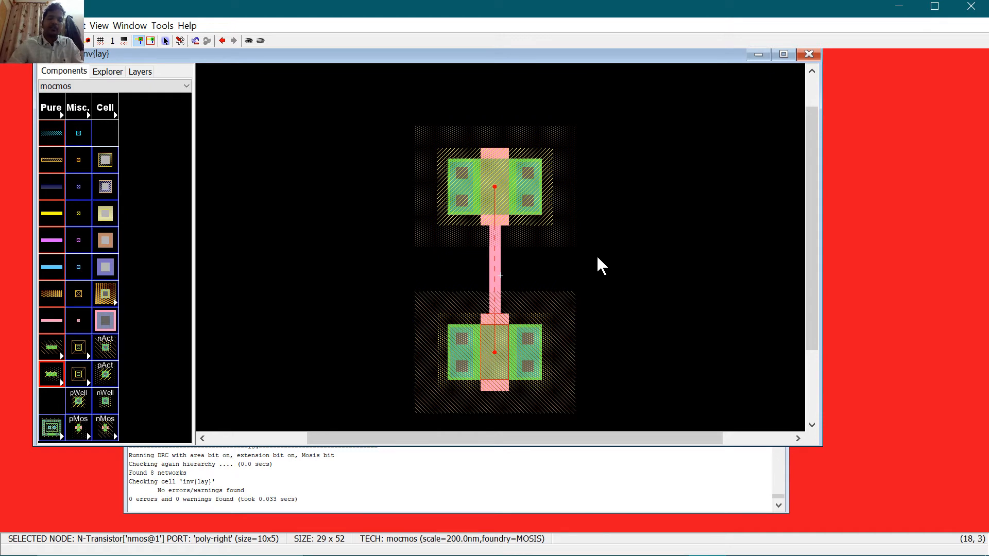
{"action": "left_click", "coordinate": [159, 507]}
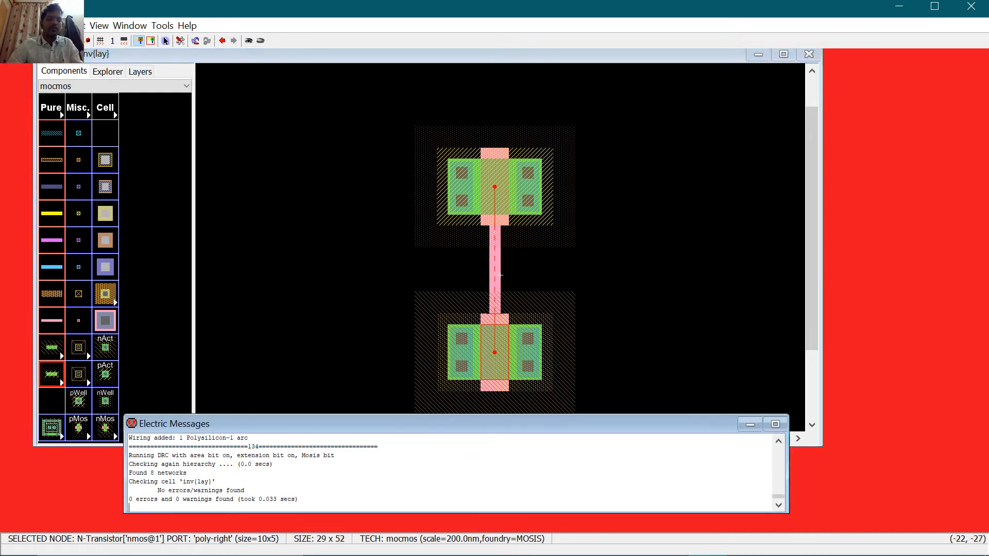
{"action": "left_click", "coordinate": [770, 286]}
{"action": "scroll", "coordinate": [668, 275], "scroll_direction": "down", "scroll_amount": 3}
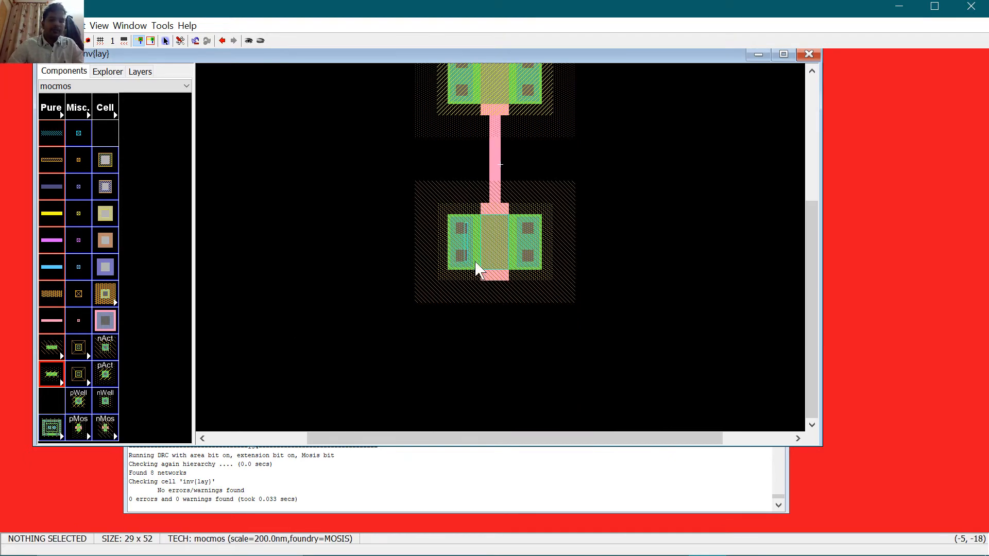
Step: Place a p-well substrate contact below the nMOS and an n-well contact above the pMOS
{"action": "left_click", "coordinate": [84, 397]}
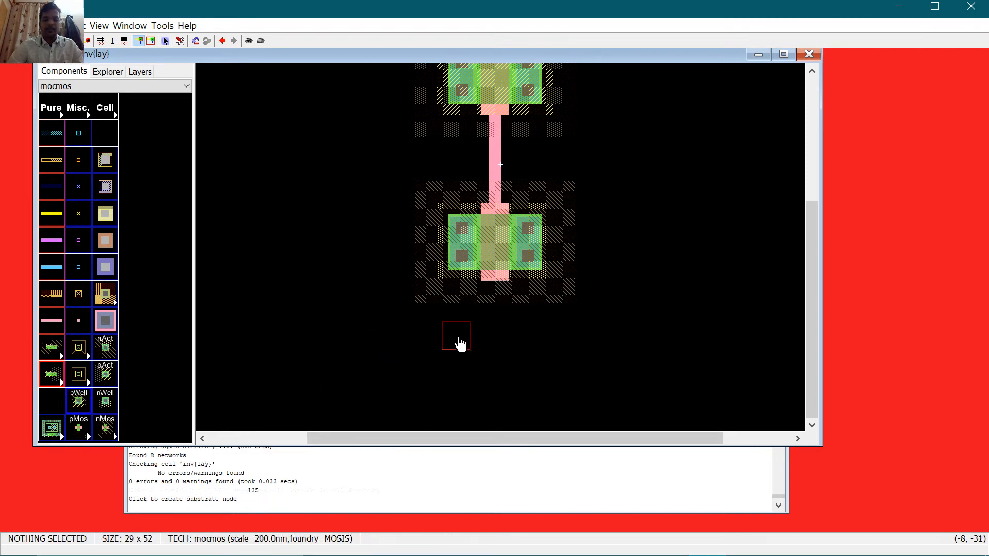
{"action": "left_click", "coordinate": [463, 344]}
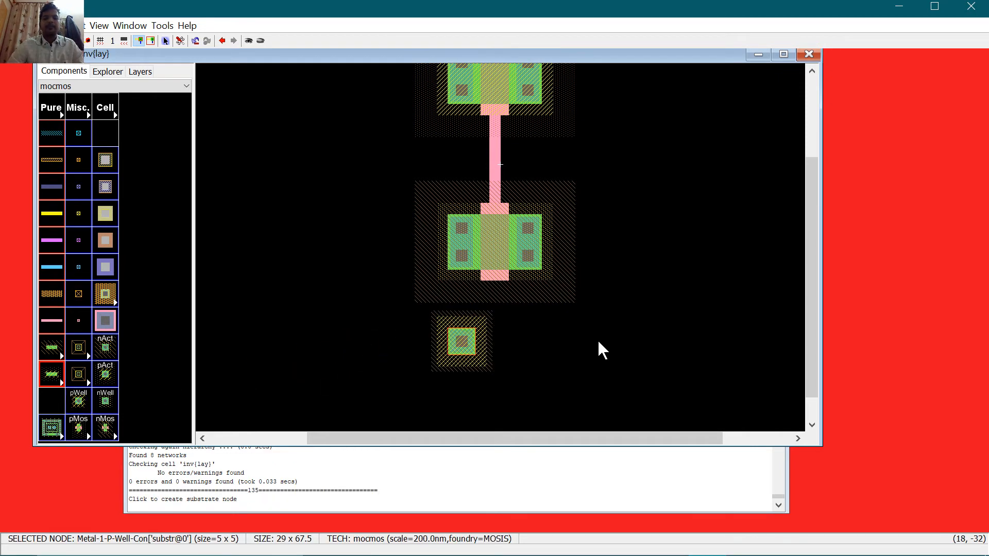
{"action": "scroll", "coordinate": [598, 343], "scroll_direction": "up", "scroll_amount": 2}
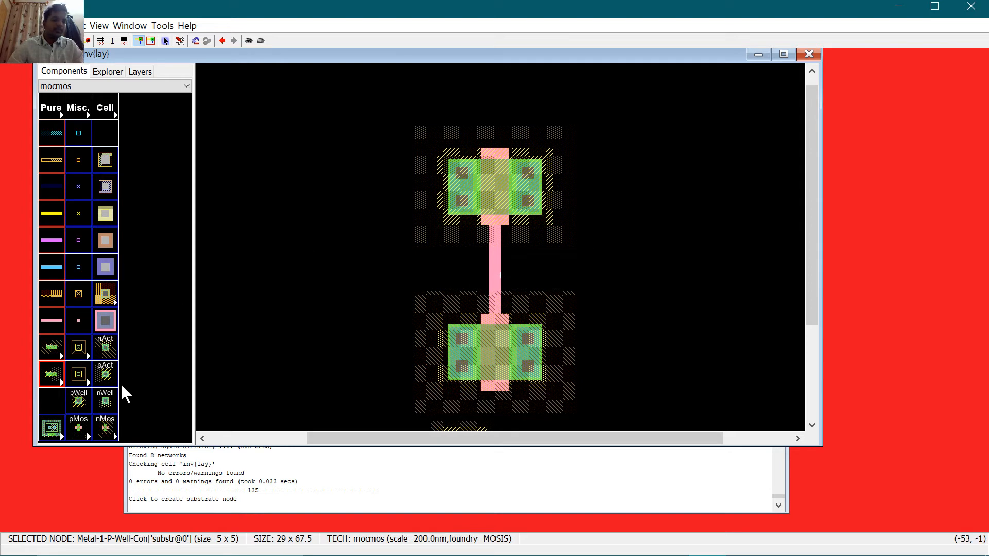
{"action": "left_click", "coordinate": [105, 400]}
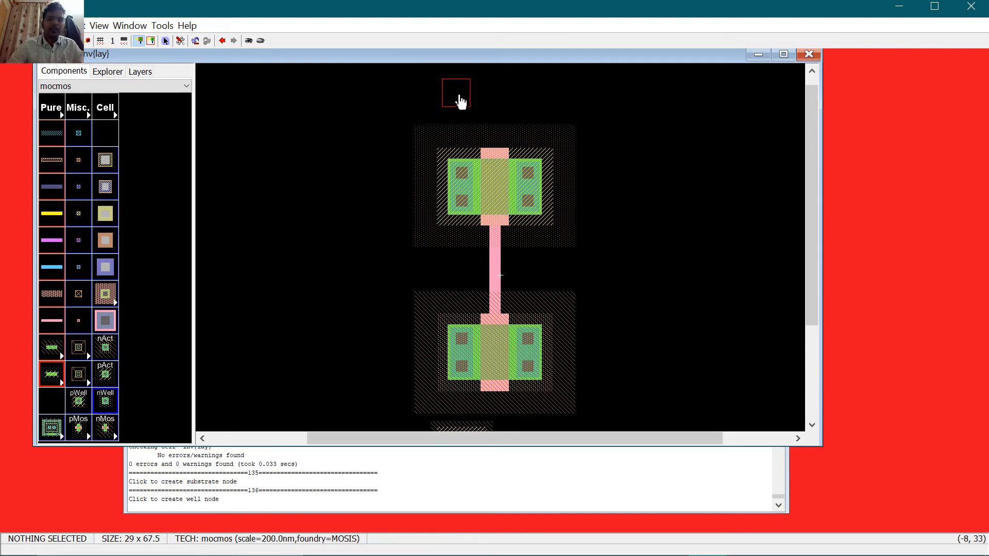
{"action": "left_click", "coordinate": [466, 105]}
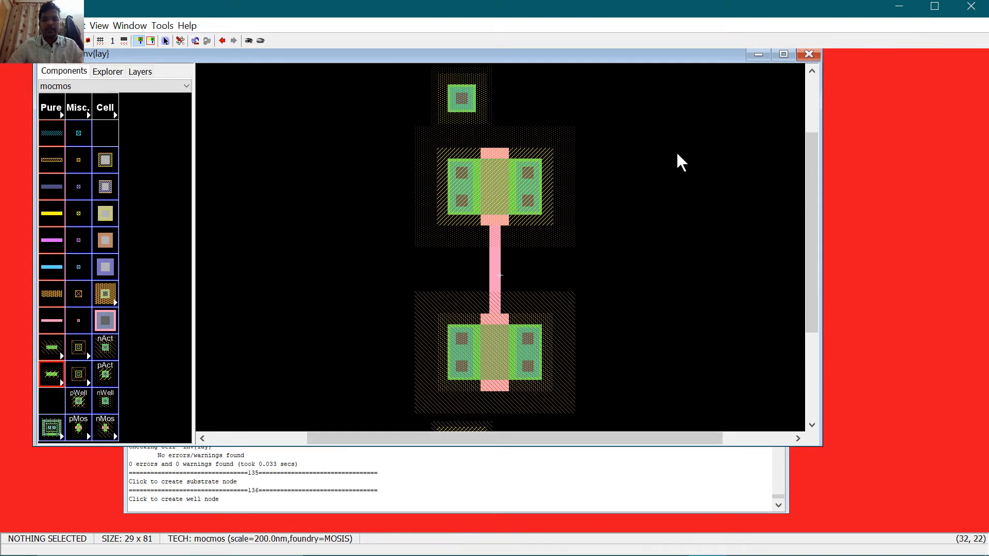
Step: Wire both new contacts to the transistors' left contacts in Metal-1 and run DRC
{"action": "left_click", "coordinate": [464, 100]}
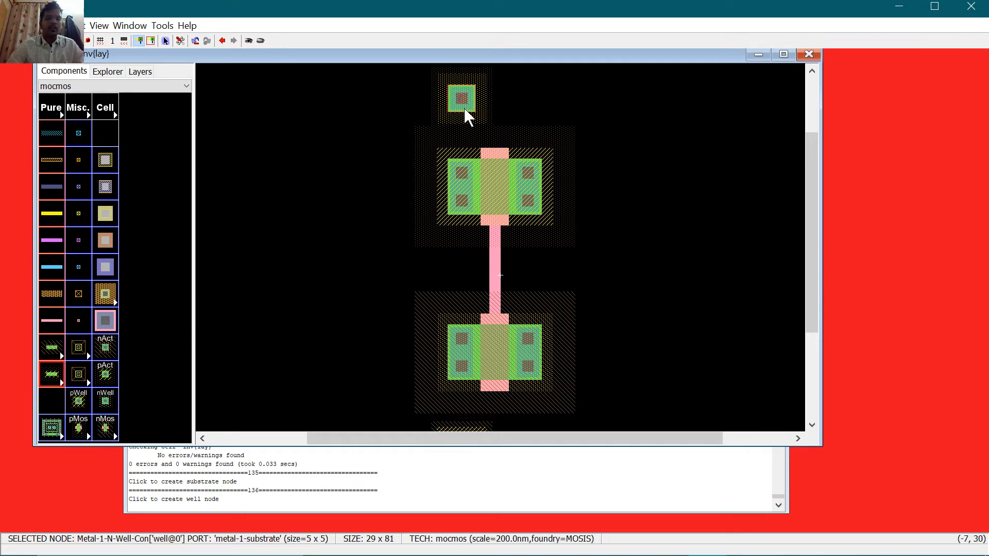
{"action": "right_click", "coordinate": [466, 167]}
{"action": "scroll", "coordinate": [623, 165], "scroll_direction": "down", "scroll_amount": 3}
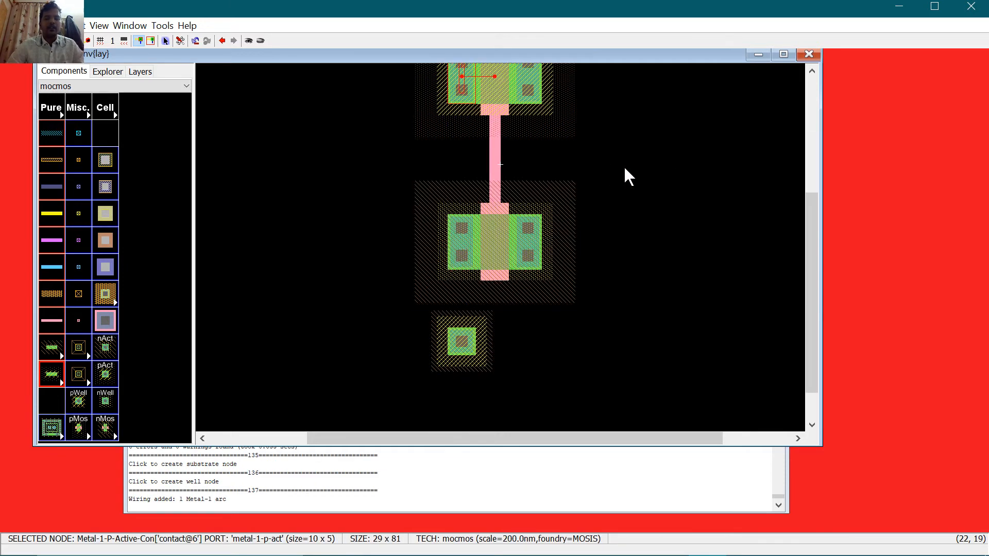
{"action": "left_click", "coordinate": [466, 346]}
{"action": "right_click", "coordinate": [458, 263]}
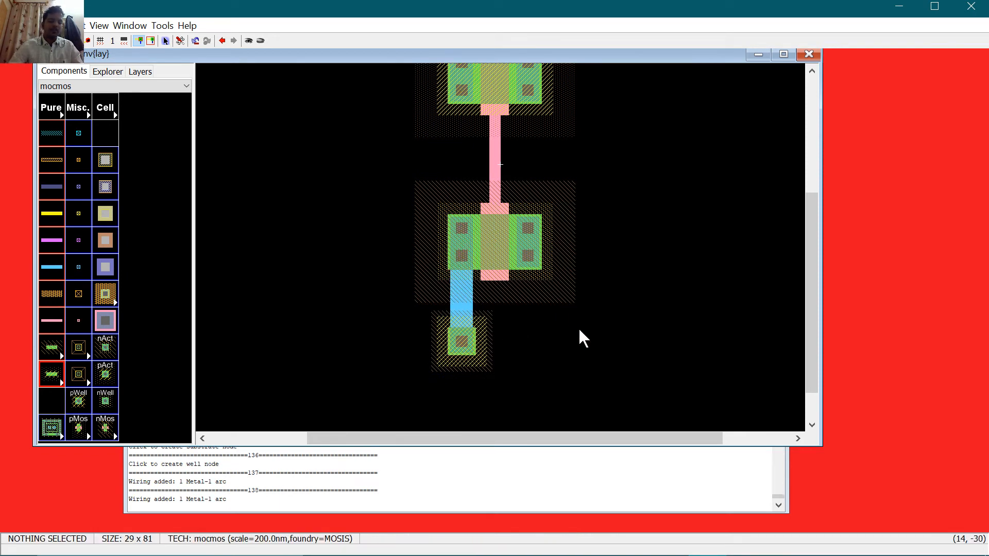
{"action": "key", "text": "F5"}
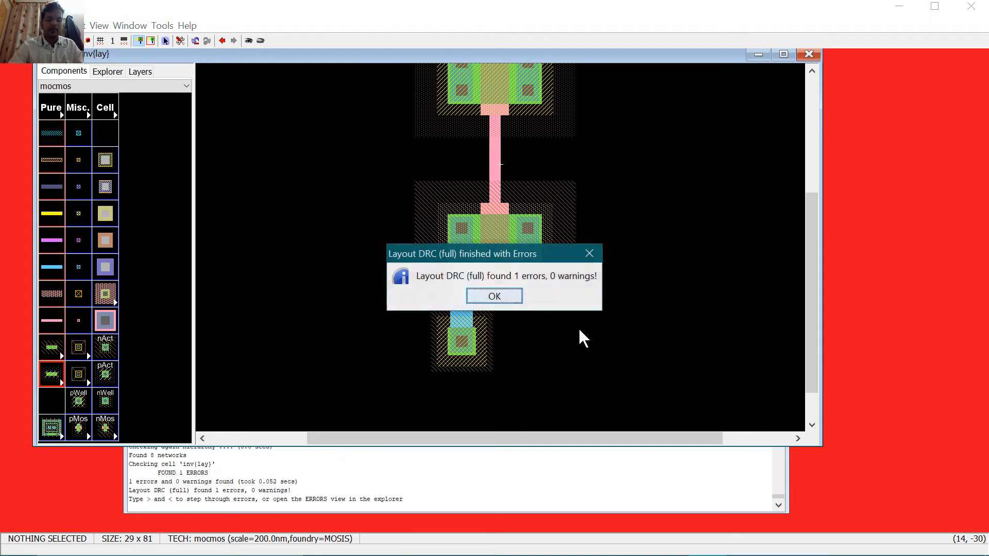
Step: Expand the latest DRC run to find the N-well minimum-width error (11 vs 12)
{"action": "left_click", "coordinate": [513, 299]}
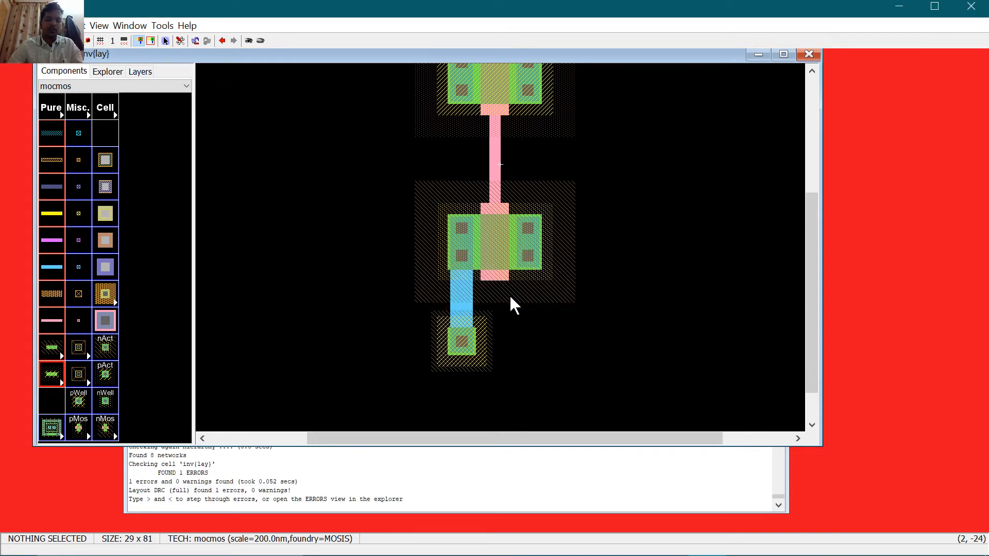
{"action": "left_click", "coordinate": [108, 72]}
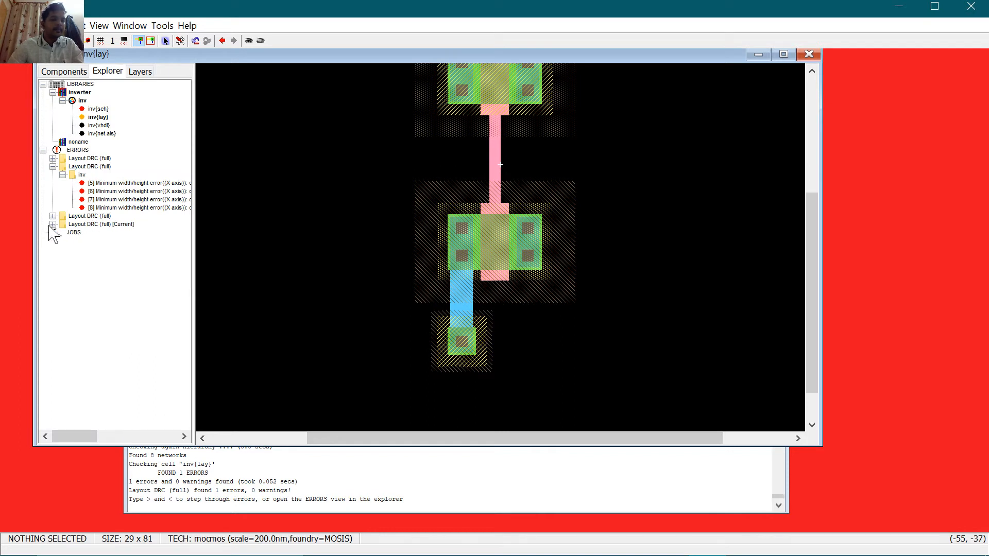
{"action": "left_click", "coordinate": [108, 225]}
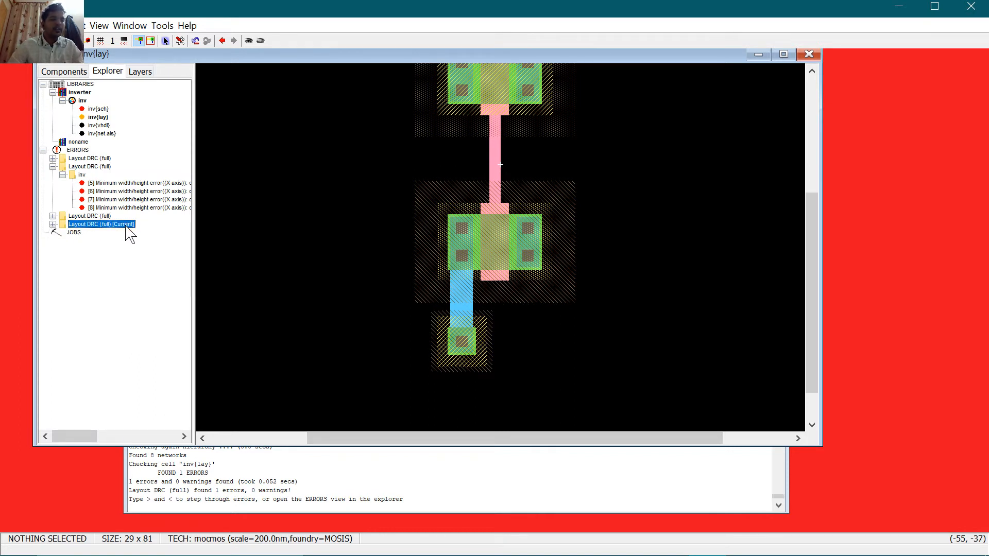
{"action": "left_click", "coordinate": [125, 225]}
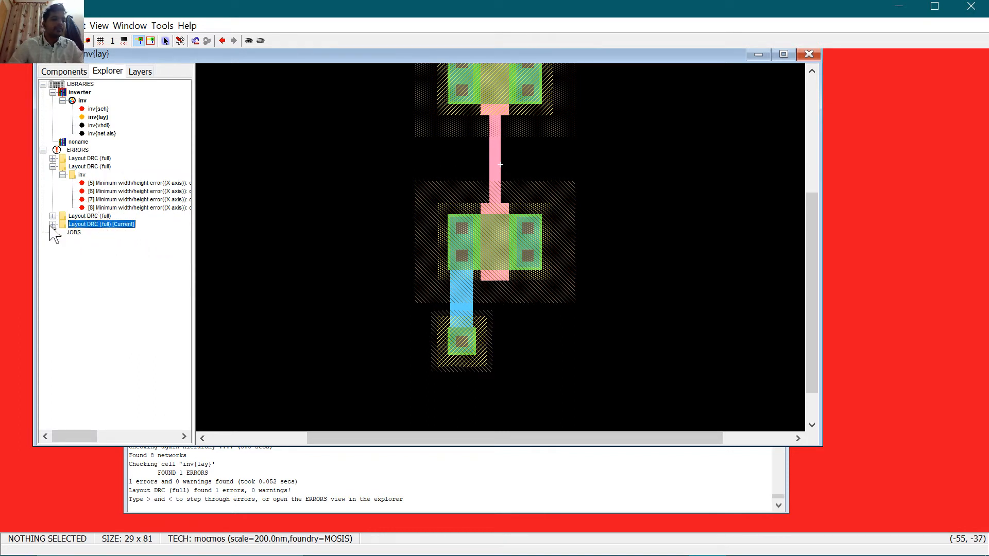
{"action": "left_click", "coordinate": [53, 225]}
{"action": "left_click", "coordinate": [62, 233]}
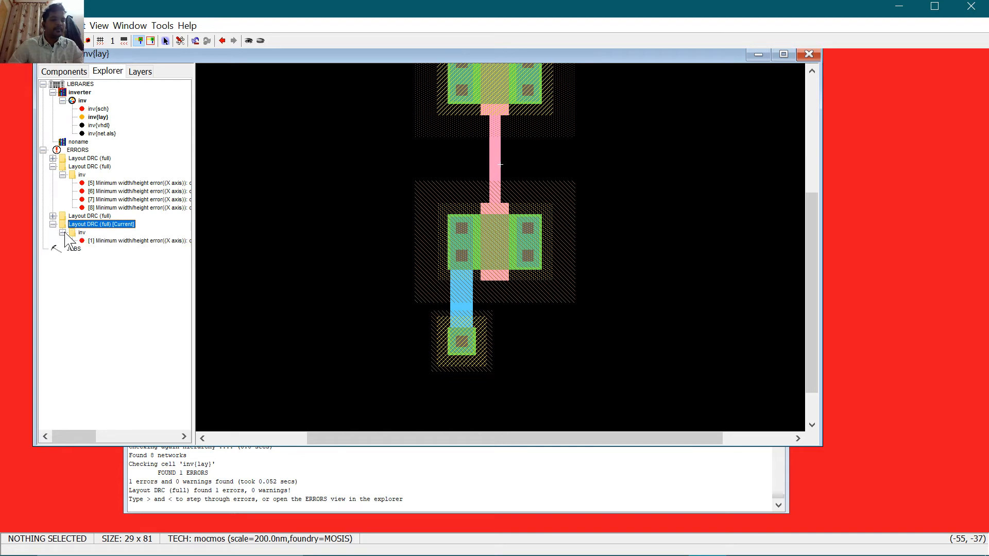
{"action": "left_click", "coordinate": [92, 241]}
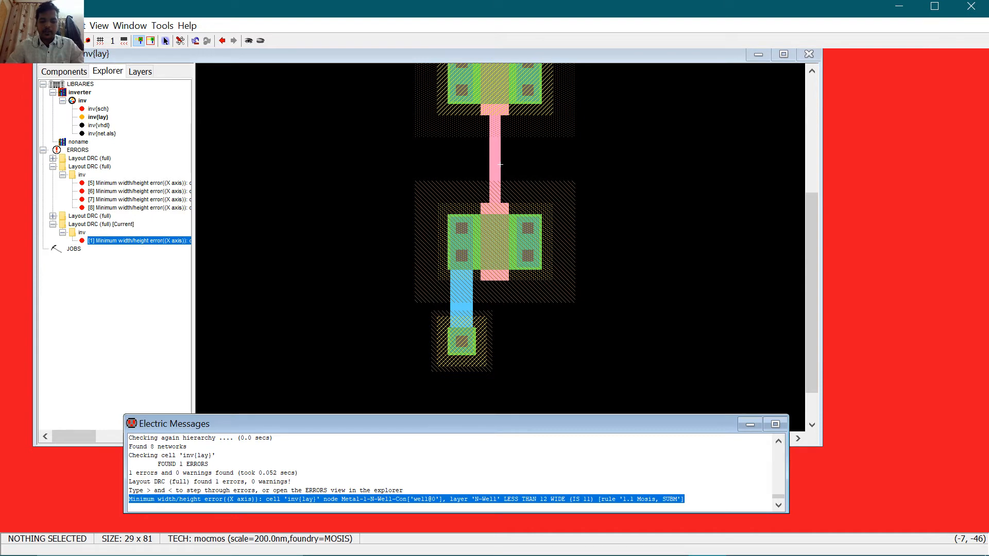
{"action": "left_click", "coordinate": [465, 348]}
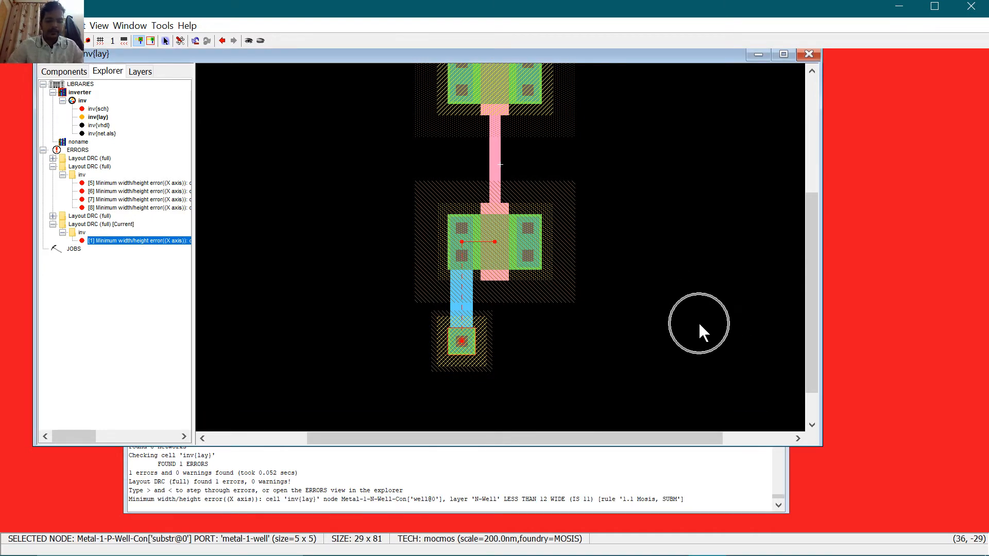
{"action": "scroll", "coordinate": [686, 320], "scroll_direction": "up", "scroll_amount": 2}
{"action": "scroll", "coordinate": [669, 309], "scroll_direction": "down", "scroll_amount": 1}
{"action": "scroll", "coordinate": [644, 309], "scroll_direction": "up", "scroll_amount": 1}
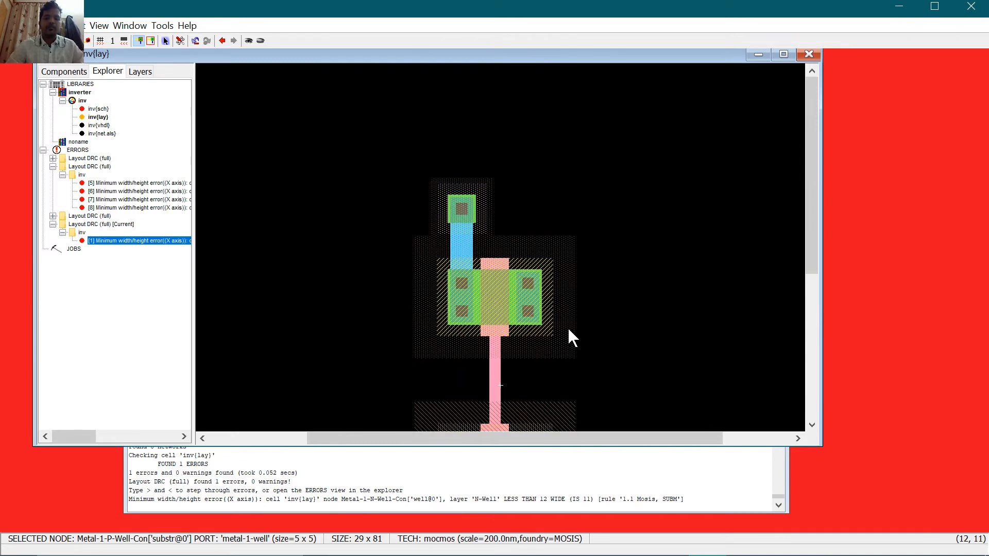
Step: Set the N-well contact's X size to 10 and run a DRC check
{"action": "left_click", "coordinate": [453, 205]}
{"action": "key", "text": "ctrl+i"}
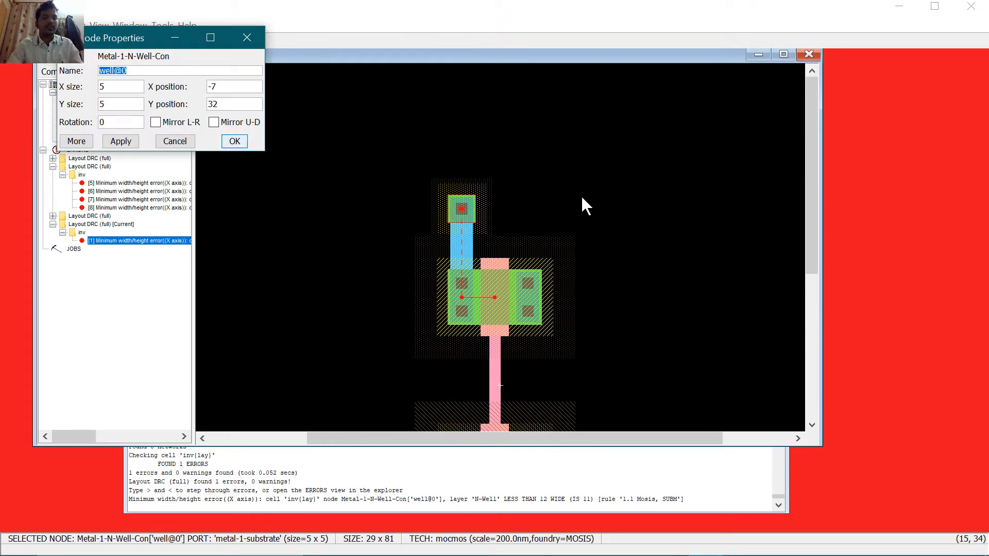
{"action": "type", "text": "10"}
{"action": "key", "text": "Return"}
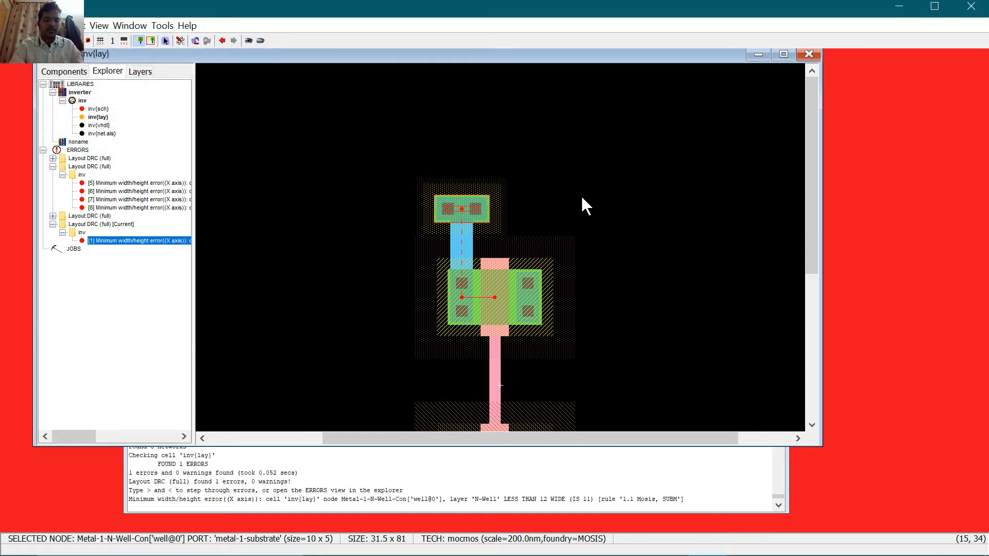
{"action": "key", "text": "F5"}
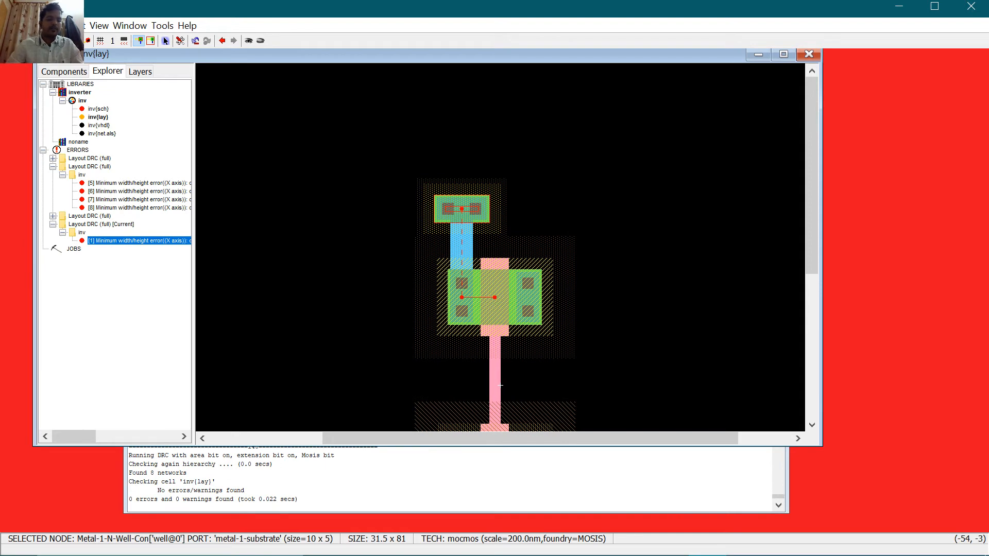
{"action": "left_click", "coordinate": [175, 489]}
{"action": "left_click", "coordinate": [282, 367]}
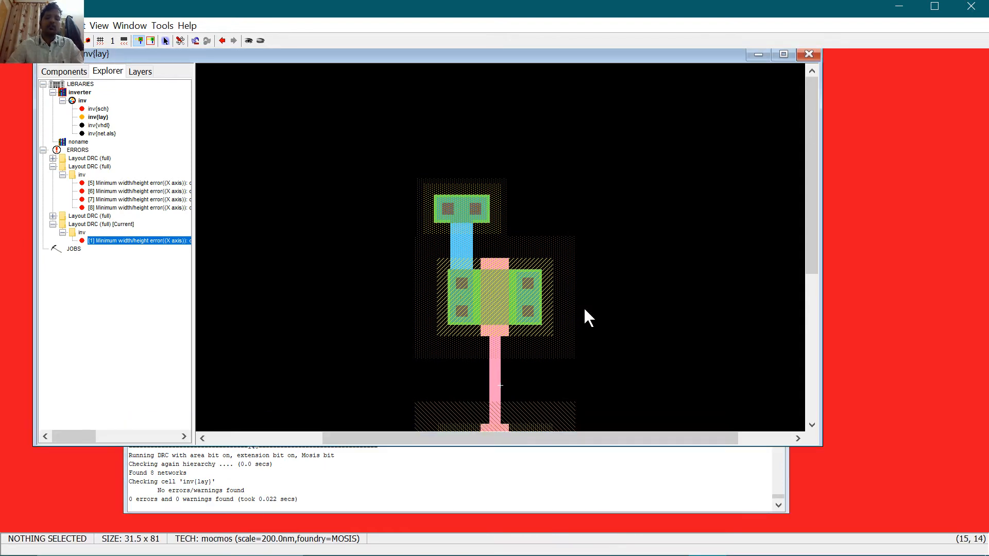
{"action": "scroll", "coordinate": [583, 306], "scroll_direction": "down", "scroll_amount": 2}
Step: Set the substrate contact's X size to 10, save the library, and rerun DRC
{"action": "left_click", "coordinate": [466, 343]}
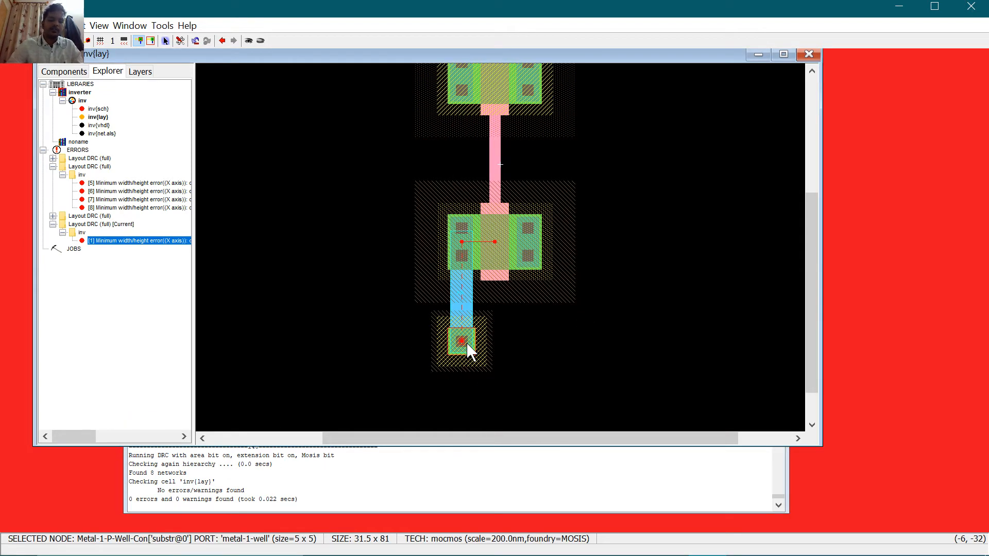
{"action": "double_click", "coordinate": [469, 350]}
{"action": "key", "text": "Tab"}
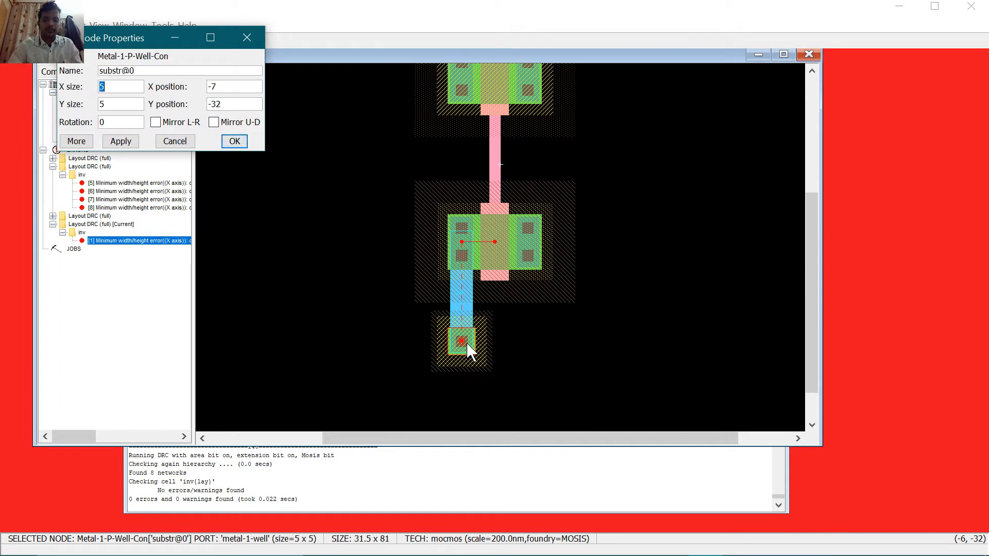
{"action": "type", "text": "10"}
{"action": "key", "text": "Return"}
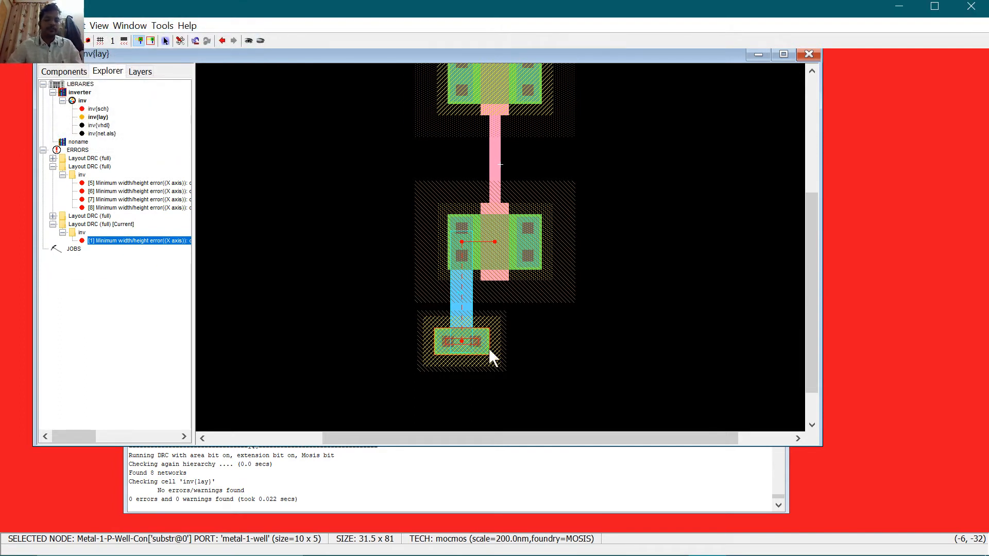
{"action": "left_click", "coordinate": [578, 361]}
{"action": "key", "text": "ctrl+s"}
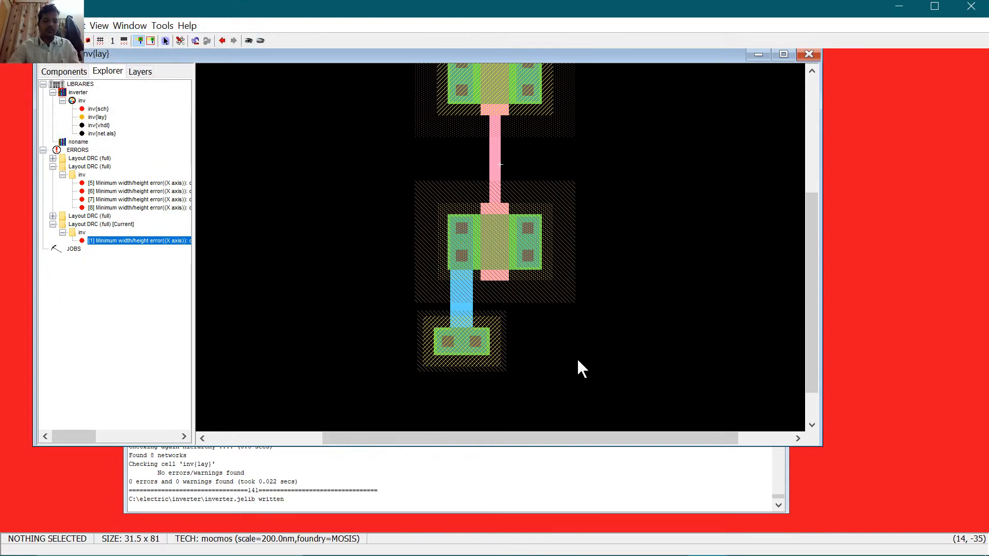
{"action": "key", "text": "F5"}
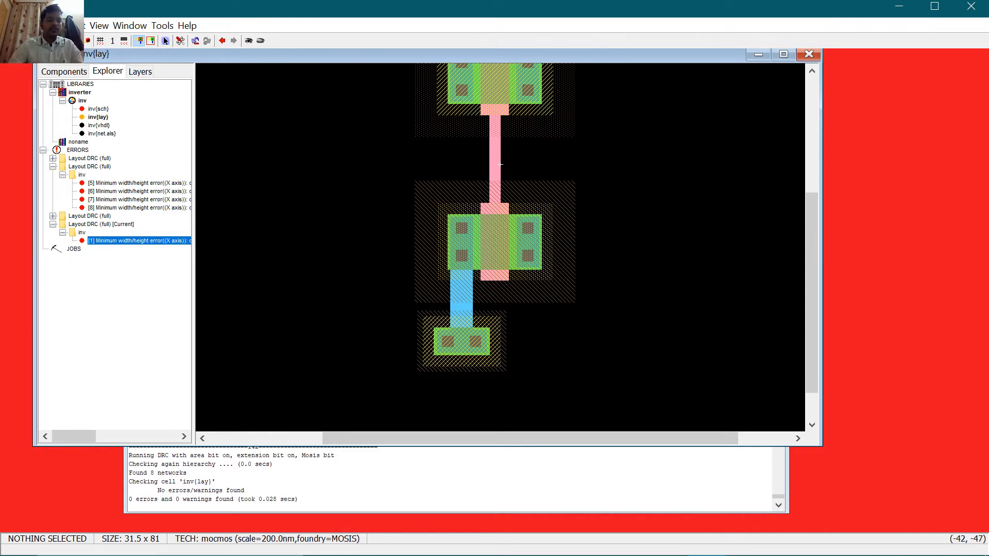
Step: Wire the upper transistor's drain down to the lower drain in metal and check DRC
{"action": "left_click", "coordinate": [303, 293]}
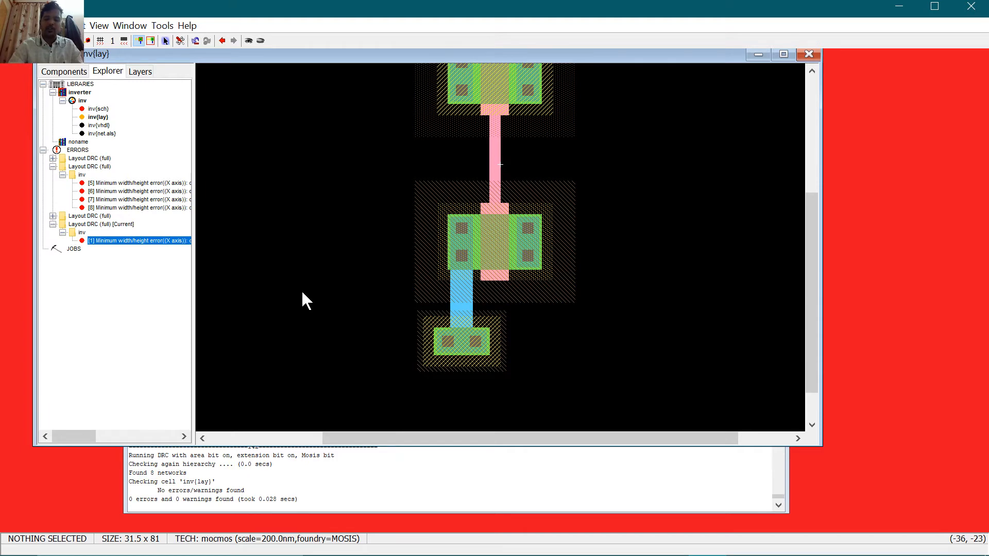
{"action": "key", "text": "ctrl+9"}
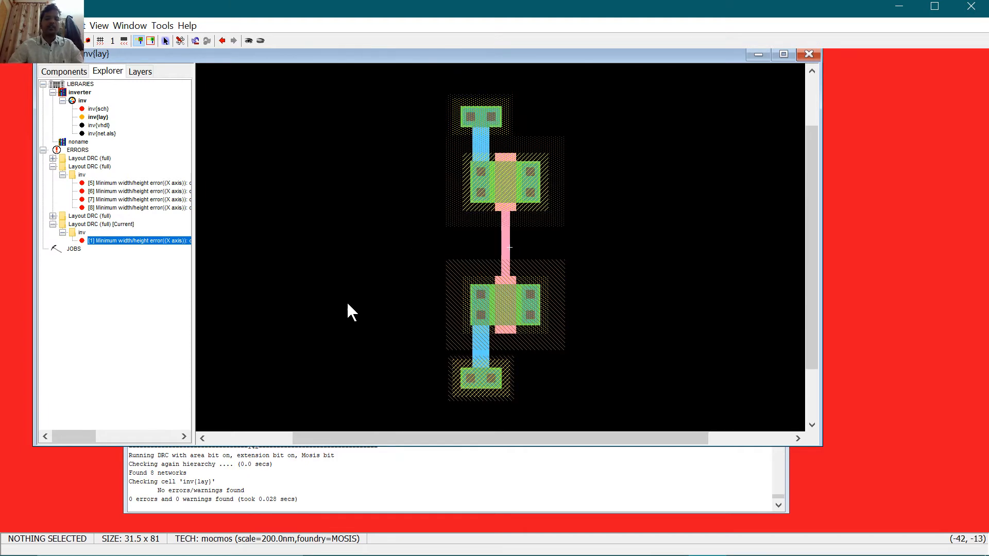
{"action": "left_click", "coordinate": [533, 199]}
{"action": "right_click", "coordinate": [536, 293]}
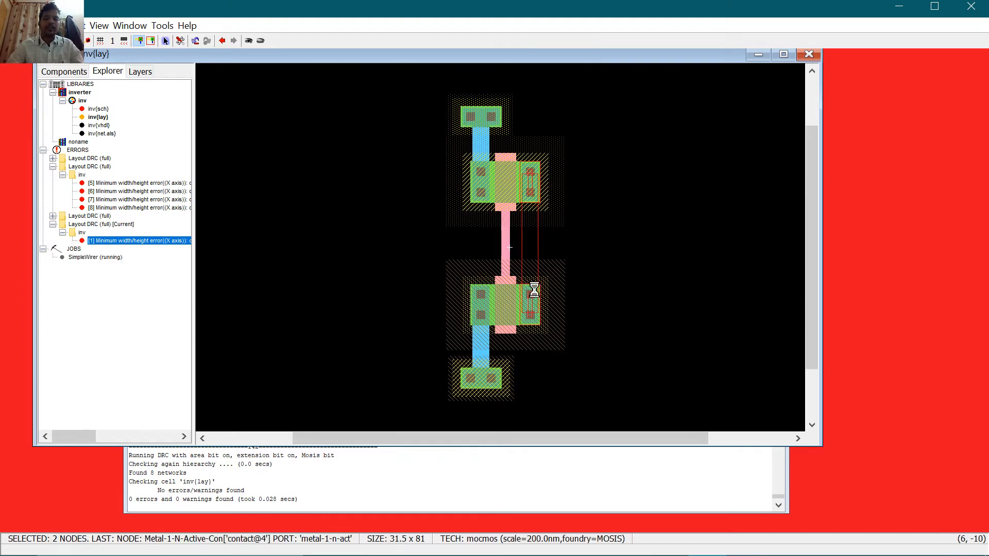
{"action": "left_click", "coordinate": [596, 236]}
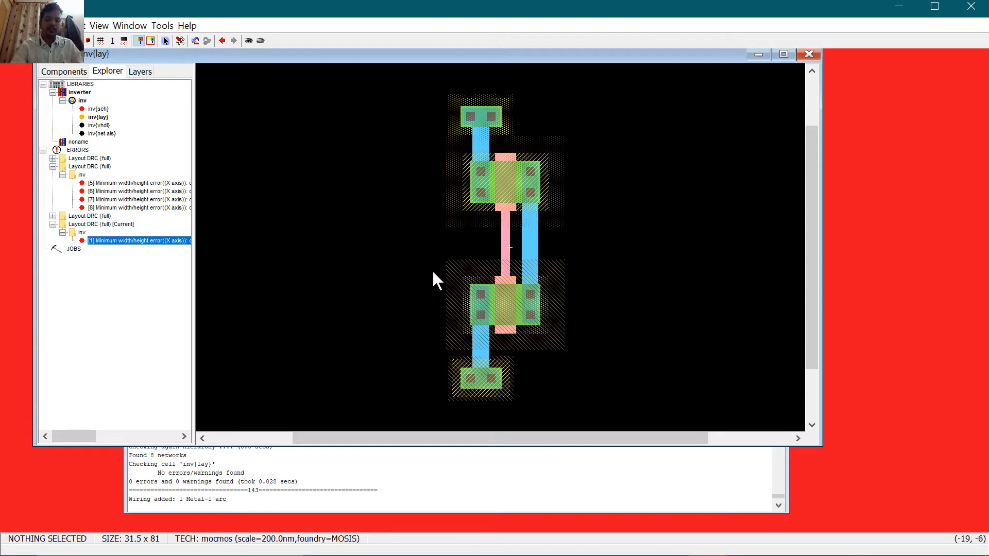
{"action": "key", "text": "F5"}
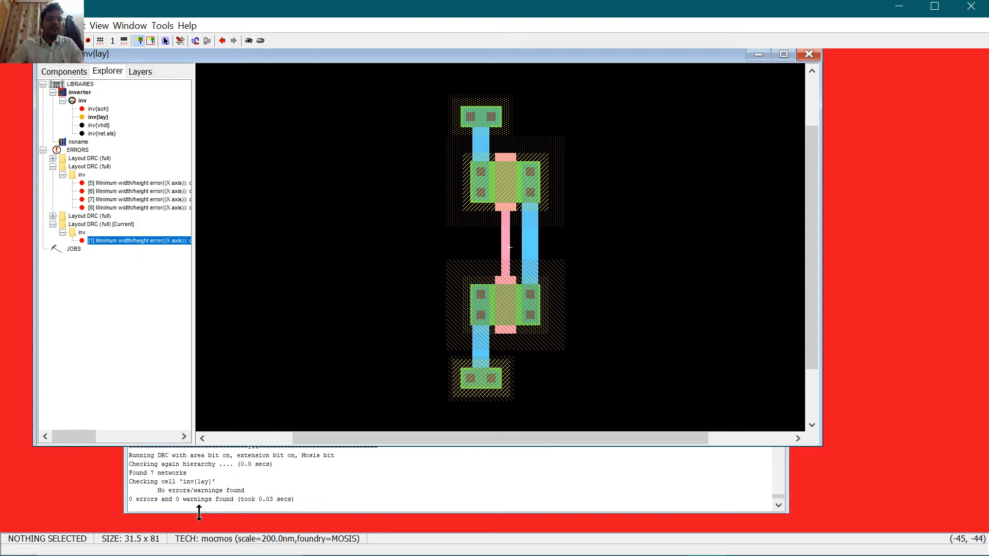
{"action": "left_click", "coordinate": [191, 499]}
{"action": "triple_click", "coordinate": [192, 499]}
{"action": "left_click", "coordinate": [336, 212]}
Step: Extend a Metal-1 output wire right and a polysilicon input wire left, save, and rerun DRC
{"action": "left_click", "coordinate": [537, 248]}
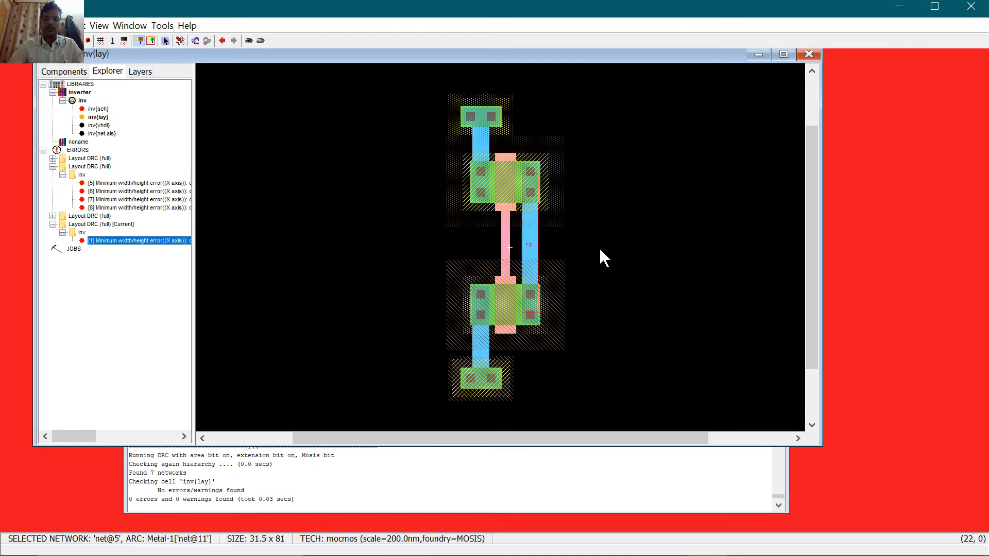
{"action": "right_click_drag", "start_coordinate": [603, 245], "coordinate": [608, 247]}
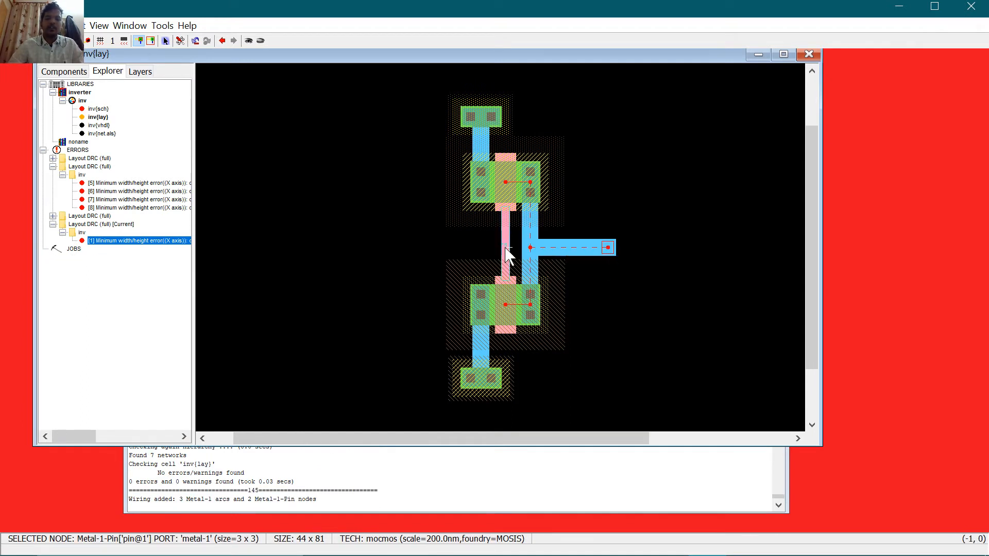
{"action": "left_click", "coordinate": [506, 247]}
{"action": "right_click_drag", "start_coordinate": [406, 244], "coordinate": [395, 244]}
{"action": "key", "text": "ctrl+s"}
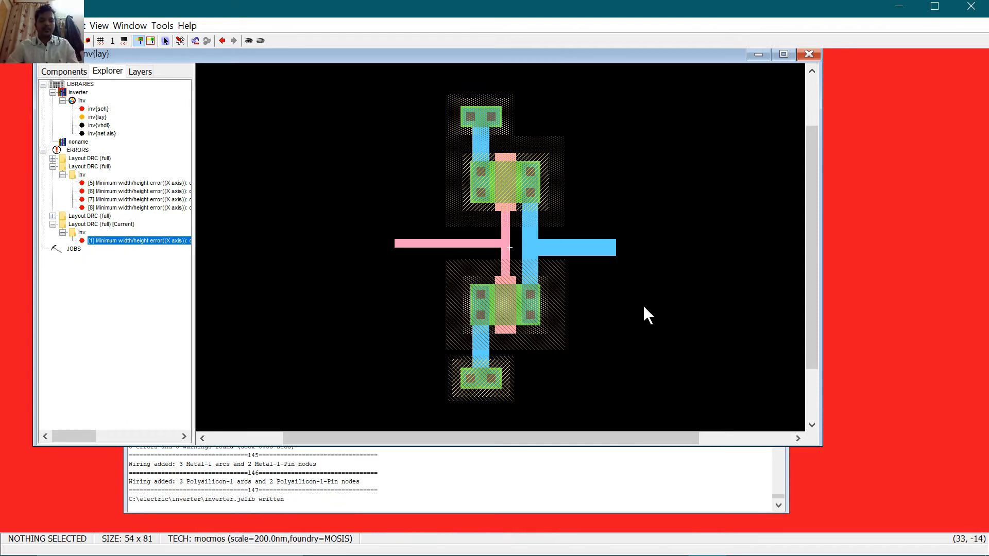
{"action": "key", "text": "F5"}
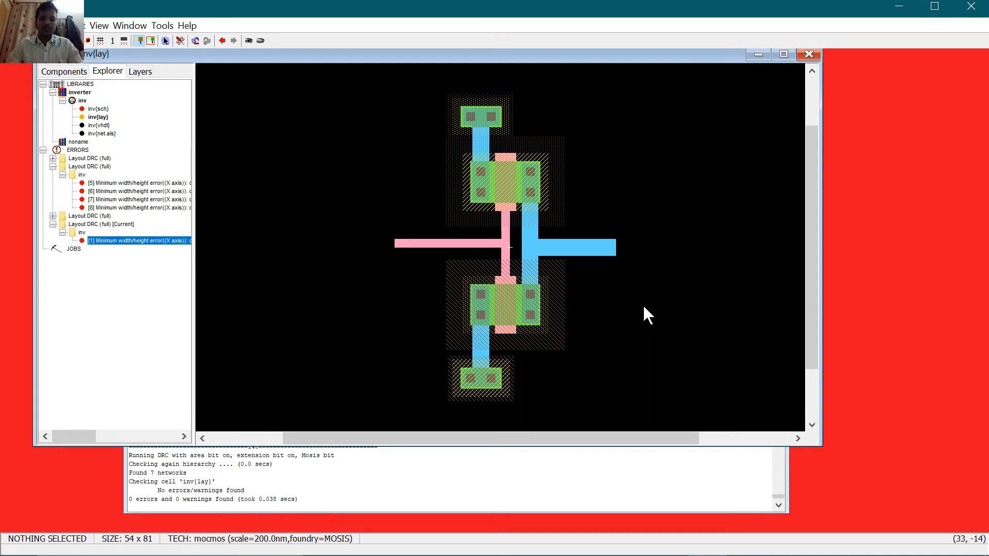
Step: Export the top N-well contact as a power port
{"action": "left_click", "coordinate": [475, 114]}
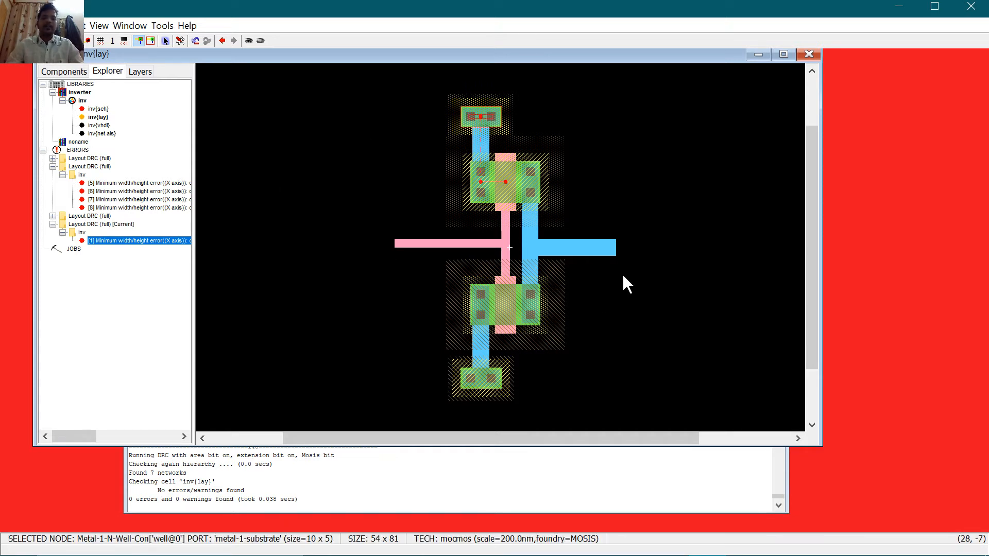
{"action": "key", "text": "ctrl+e"}
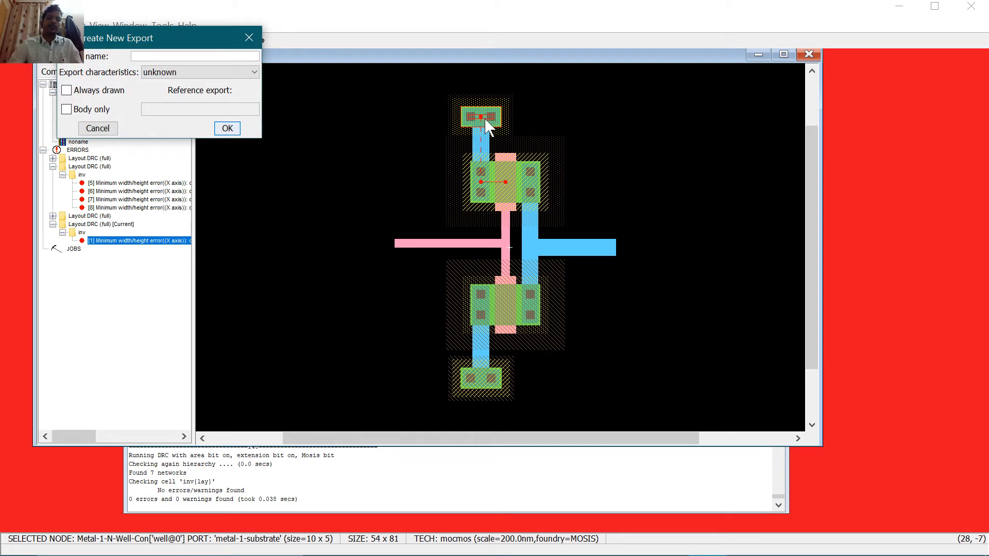
{"action": "left_click", "coordinate": [191, 72]}
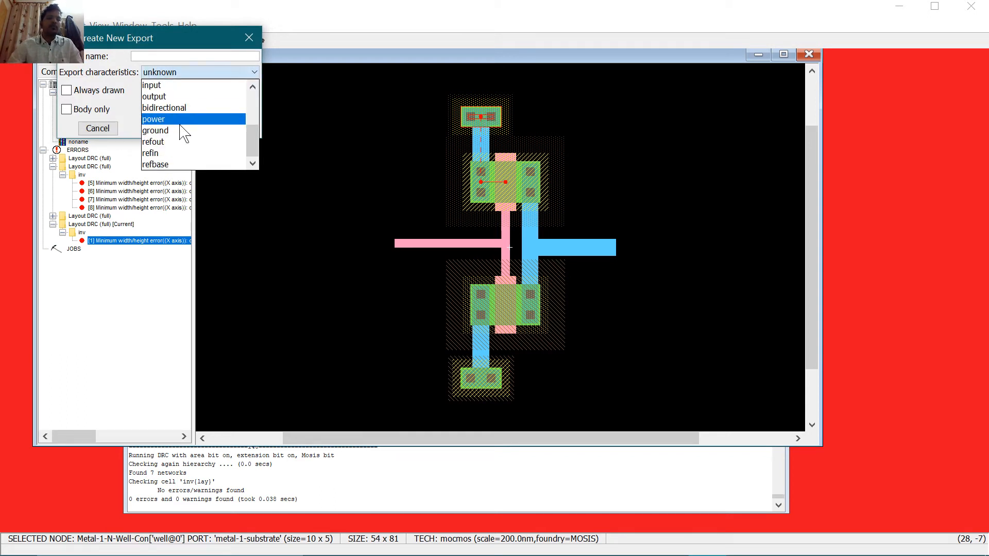
{"action": "left_click", "coordinate": [180, 122]}
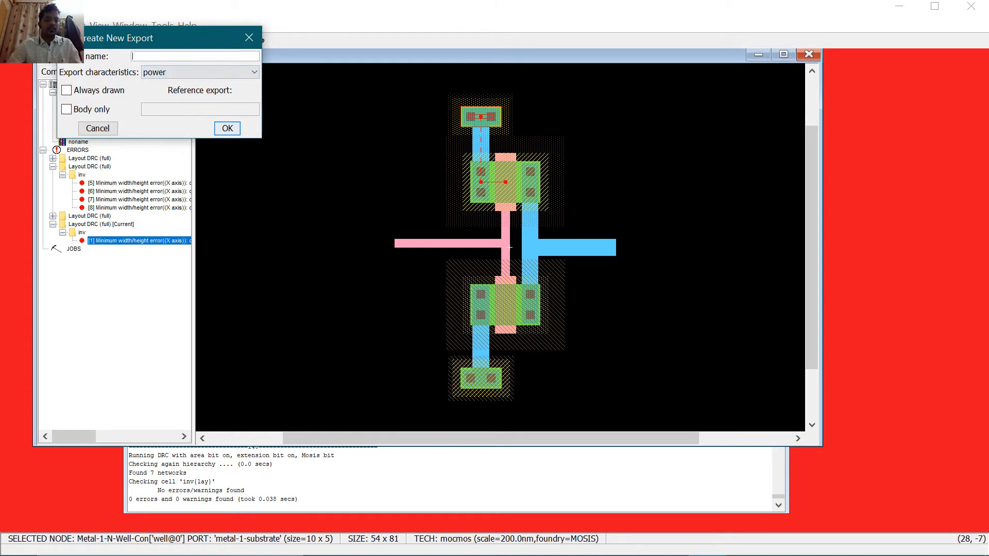
{"action": "key", "text": "Return"}
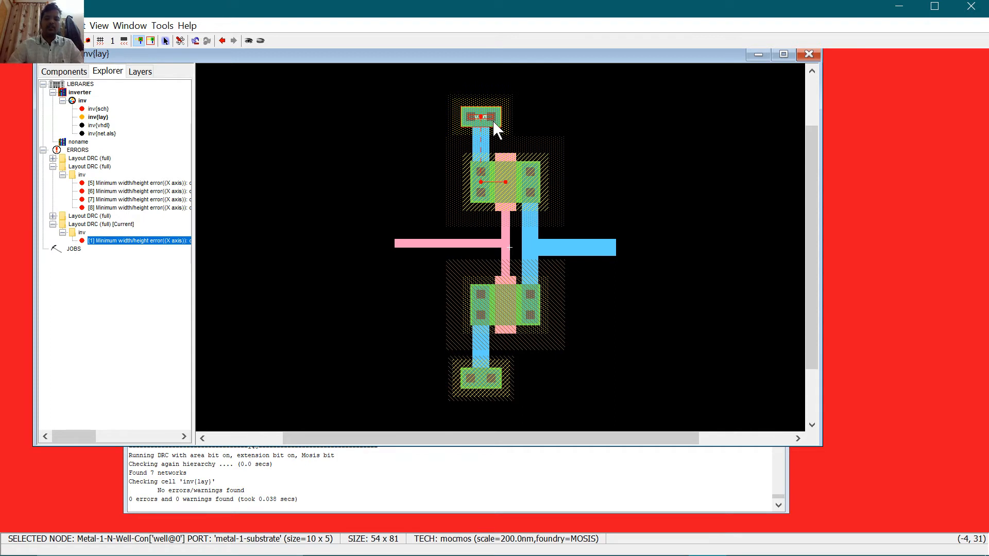
Step: Undo that export and recreate it as a power export named vdd
{"action": "key", "text": "ctrl+z"}
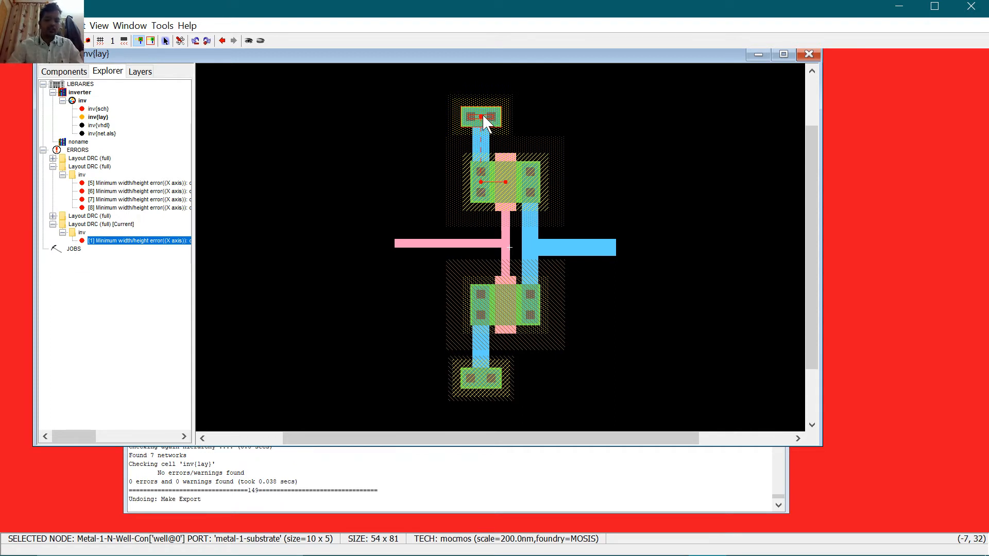
{"action": "key", "text": "ctrl+e"}
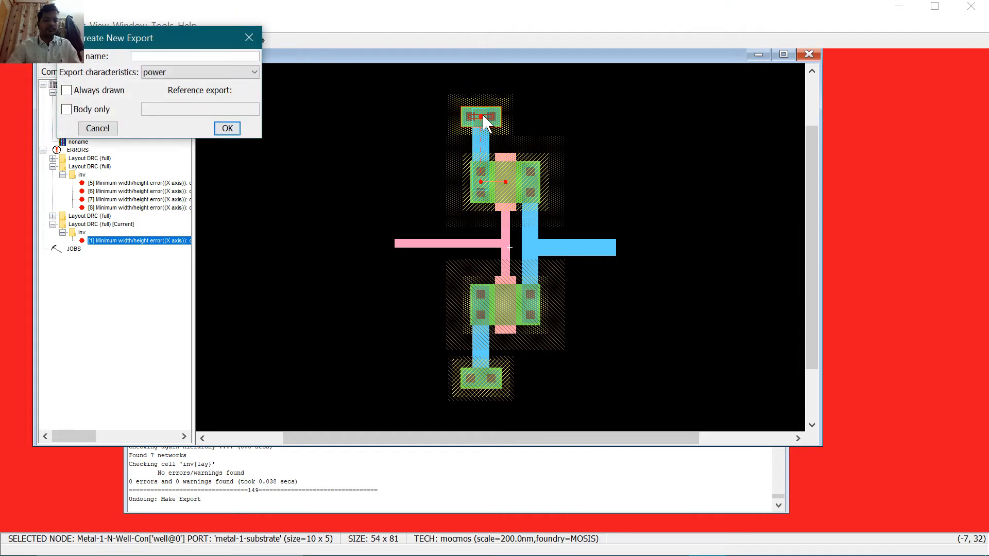
{"action": "type", "text": "vdd"}
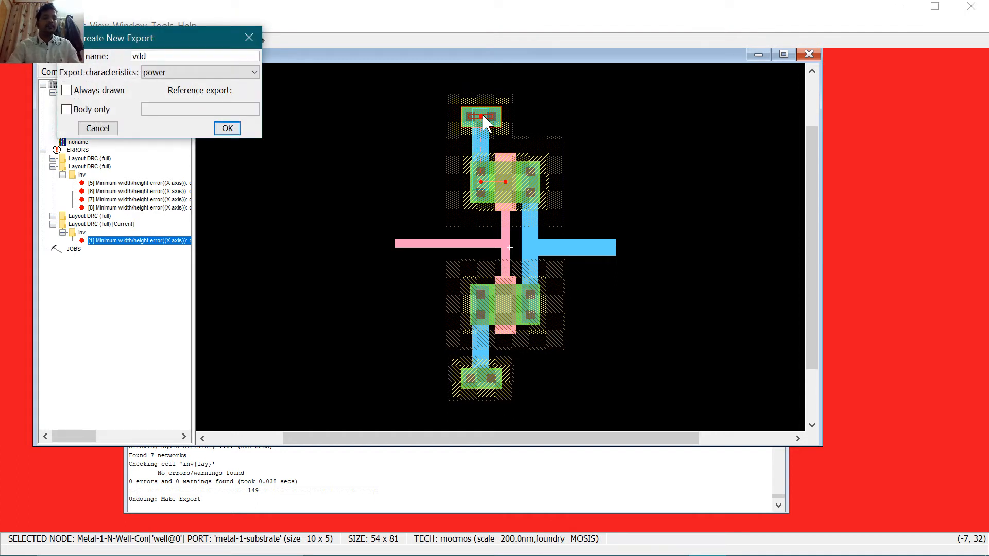
{"action": "key", "text": "Tab"}
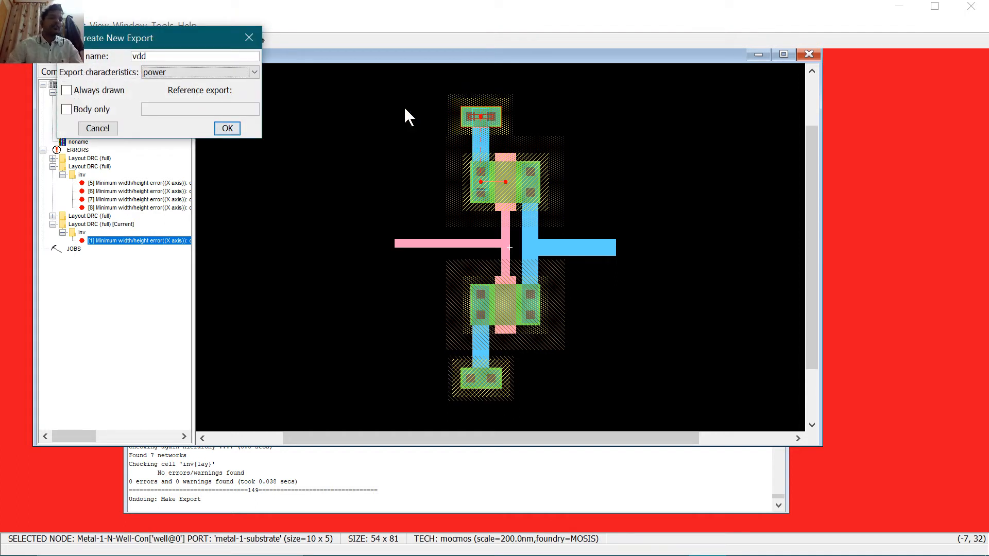
{"action": "left_click", "coordinate": [228, 128]}
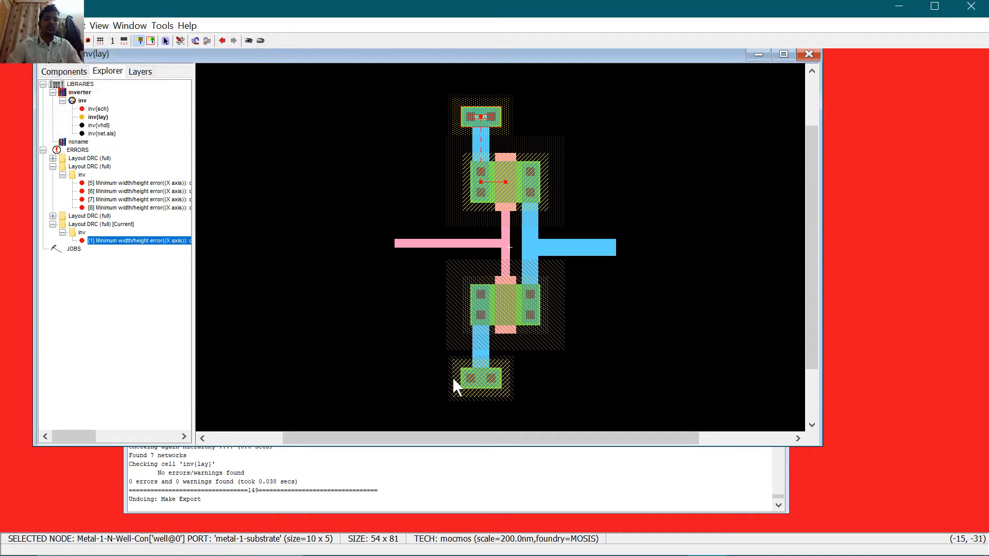
{"action": "left_click", "coordinate": [475, 381]}
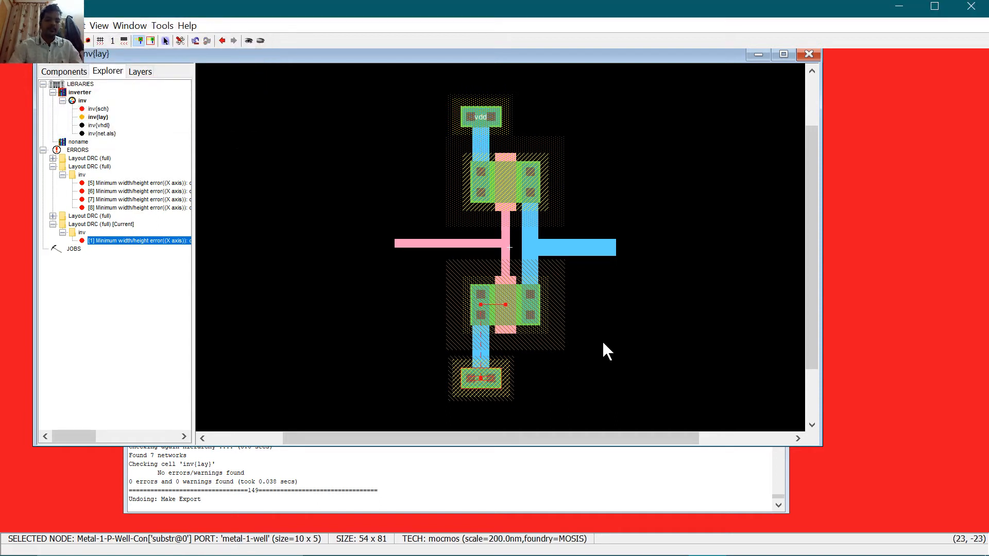
Step: Export the bottom substrate contact as vss with ground characteristic
{"action": "left_click", "coordinate": [479, 379]}
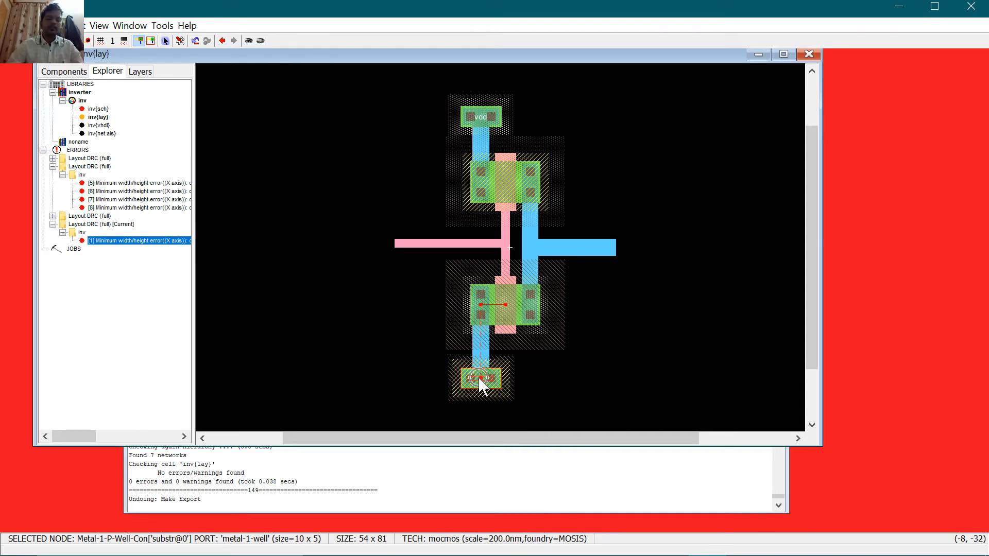
{"action": "key", "text": "ctrl+e"}
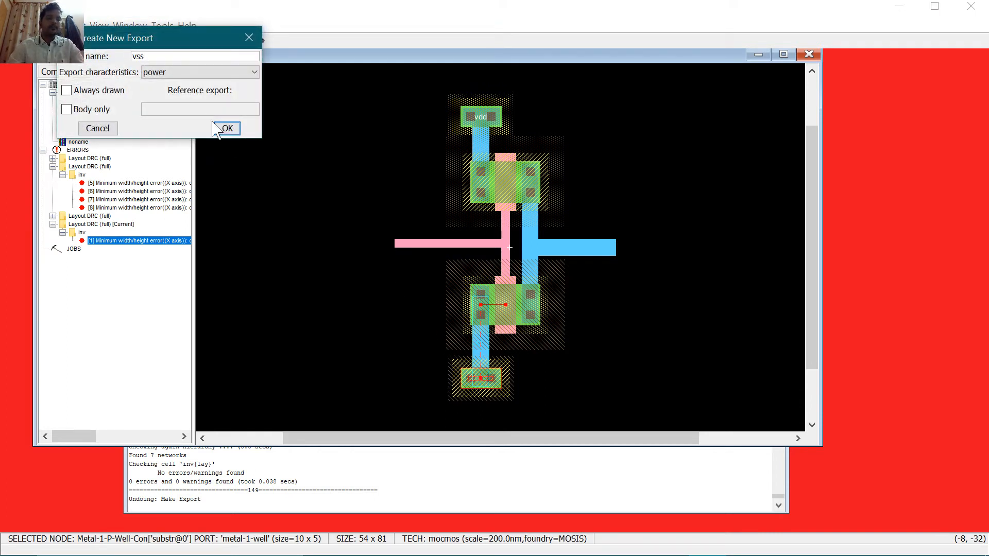
{"action": "left_click", "coordinate": [209, 72]}
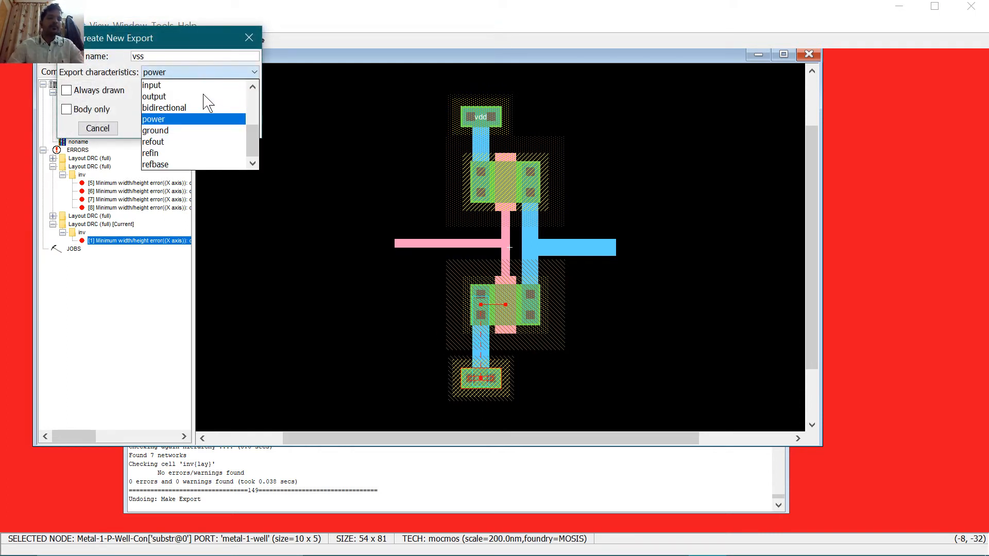
{"action": "left_click", "coordinate": [210, 131]}
{"action": "left_click", "coordinate": [225, 128]}
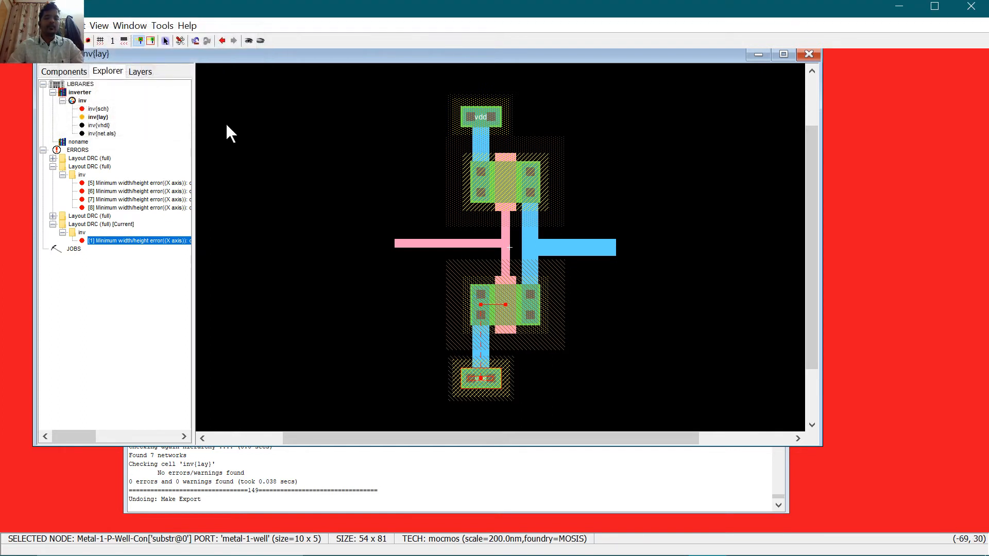
Step: Export the left poly pin as vin with input characteristic
{"action": "left_click", "coordinate": [400, 243]}
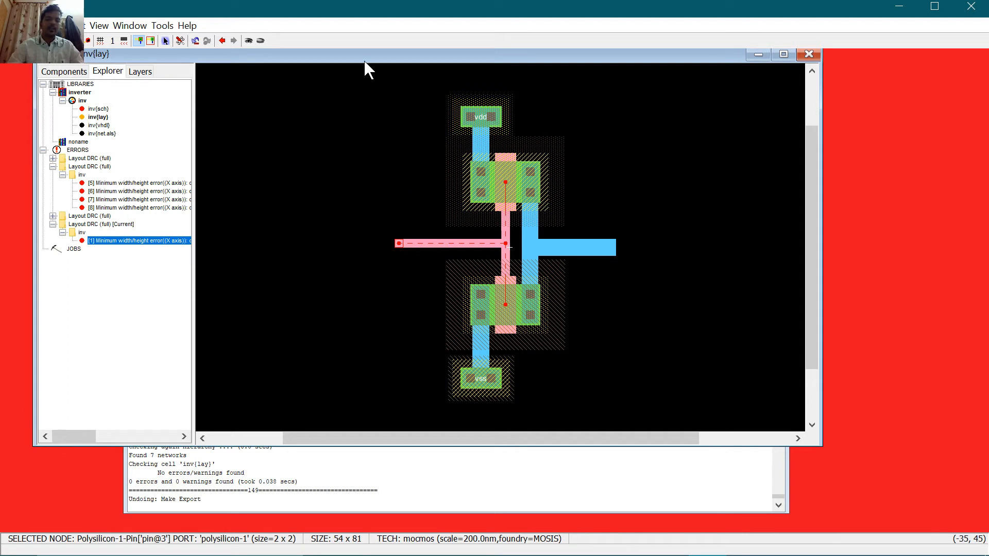
{"action": "key", "text": "ctrl+e"}
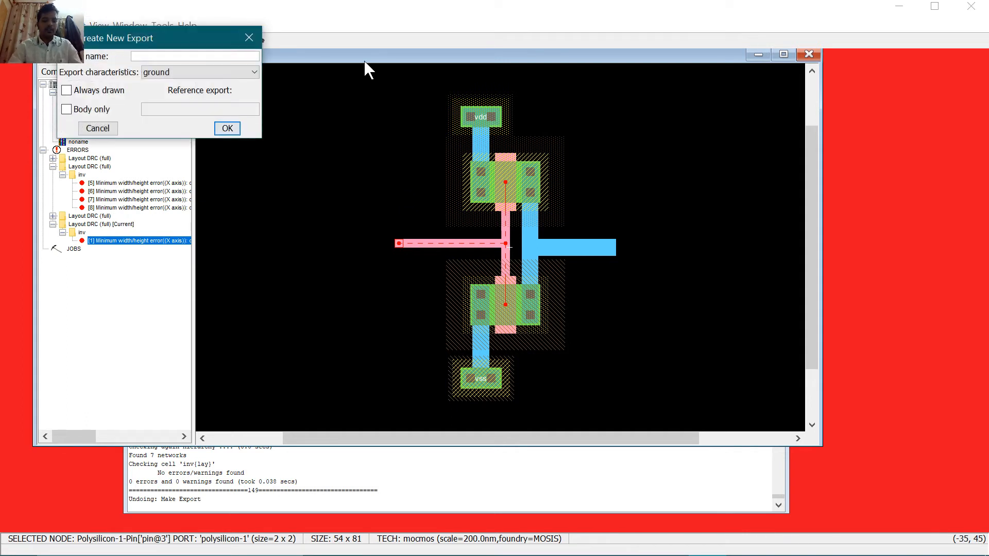
{"action": "type", "text": "vin"}
{"action": "key", "text": "Tab"}
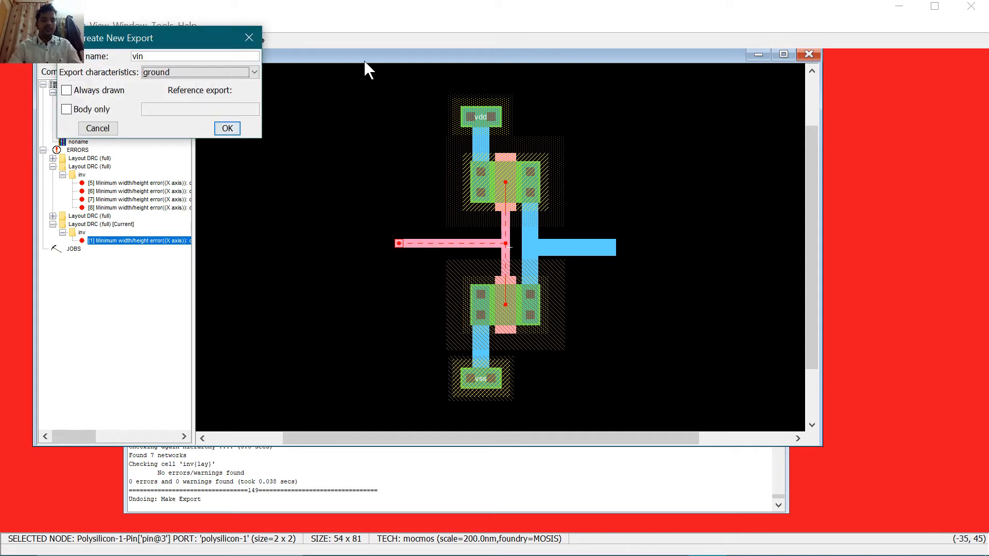
{"action": "key", "text": "i"}
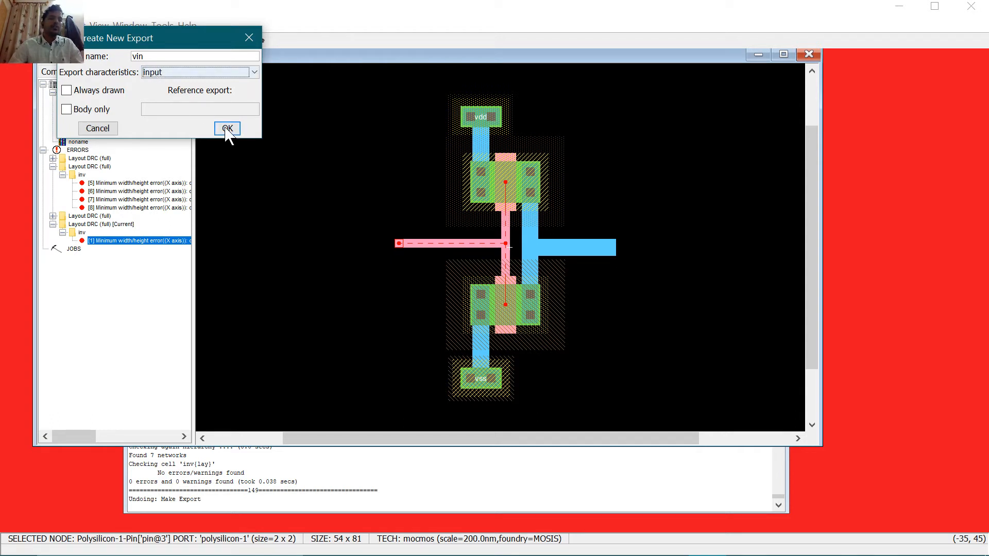
{"action": "left_click", "coordinate": [225, 73]}
{"action": "left_click", "coordinate": [197, 86]}
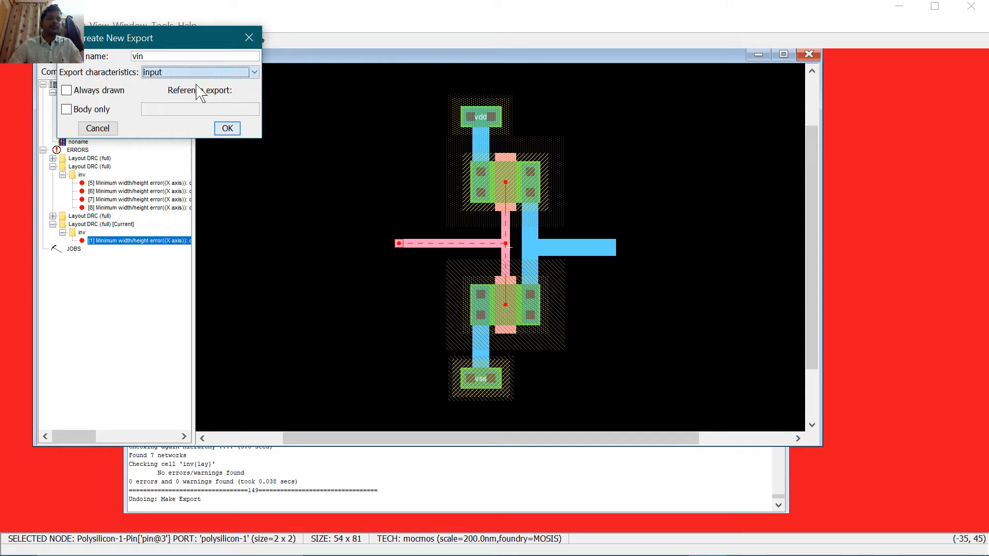
{"action": "left_click", "coordinate": [224, 126]}
Step: Export the metal output pin as vout with output characteristic
{"action": "left_click", "coordinate": [605, 248]}
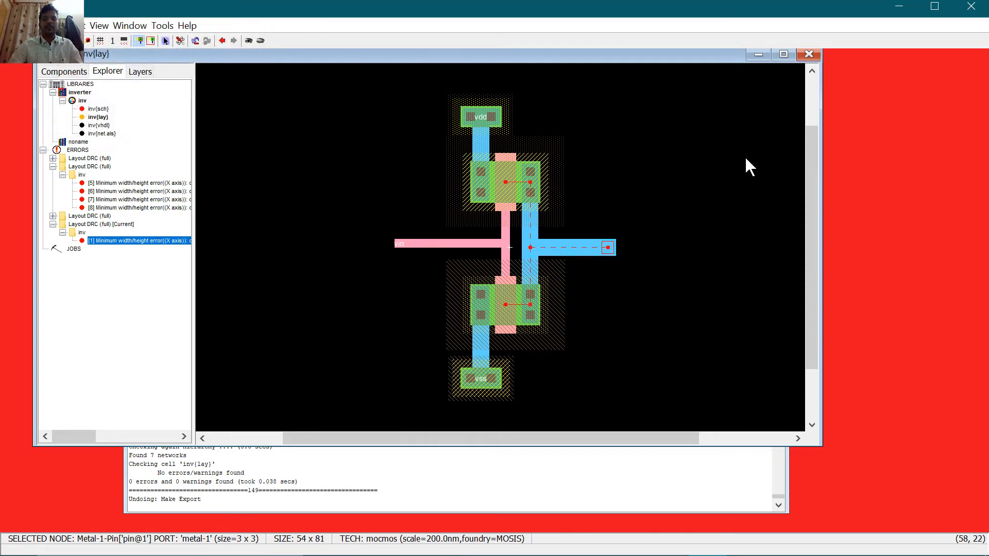
{"action": "key", "text": "ctrl+e"}
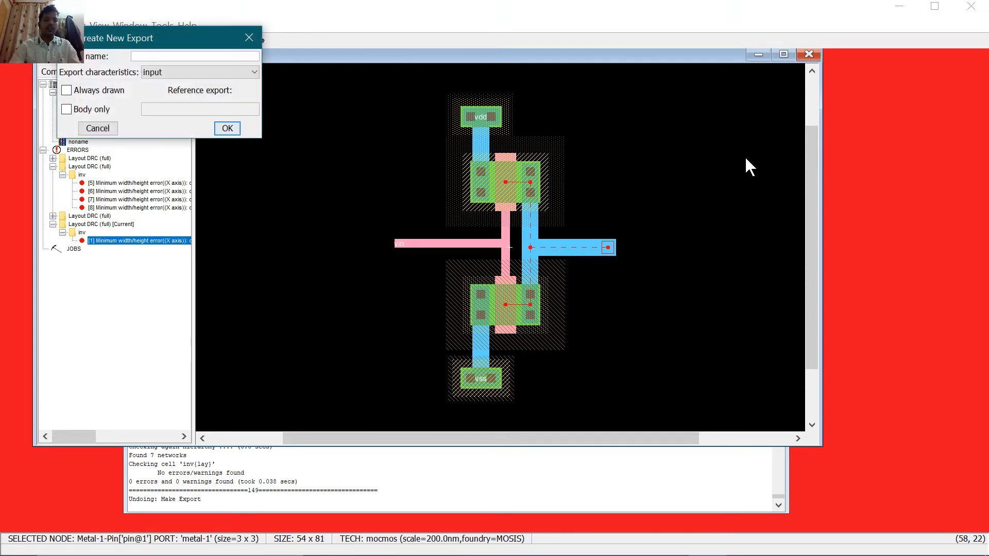
{"action": "type", "text": "vout"}
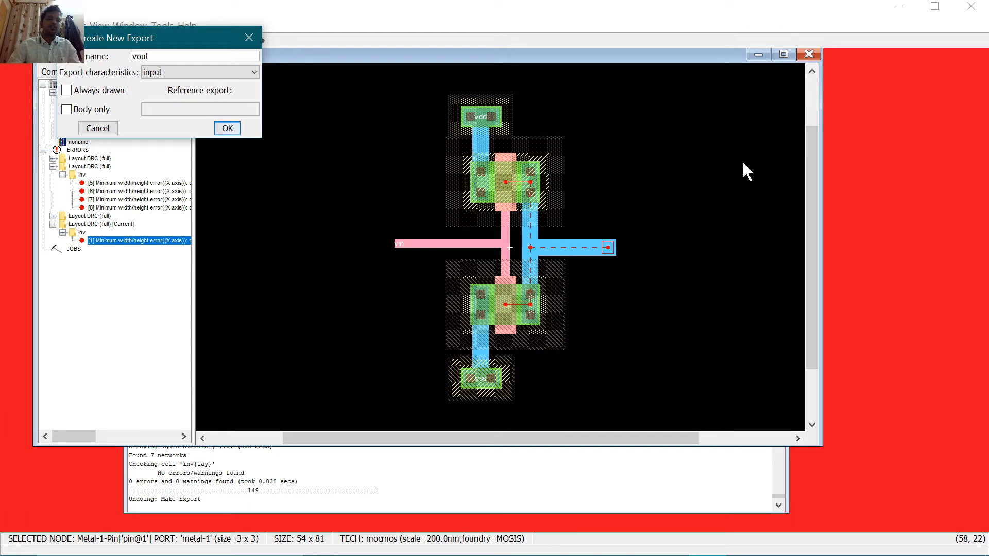
{"action": "left_click", "coordinate": [253, 73]}
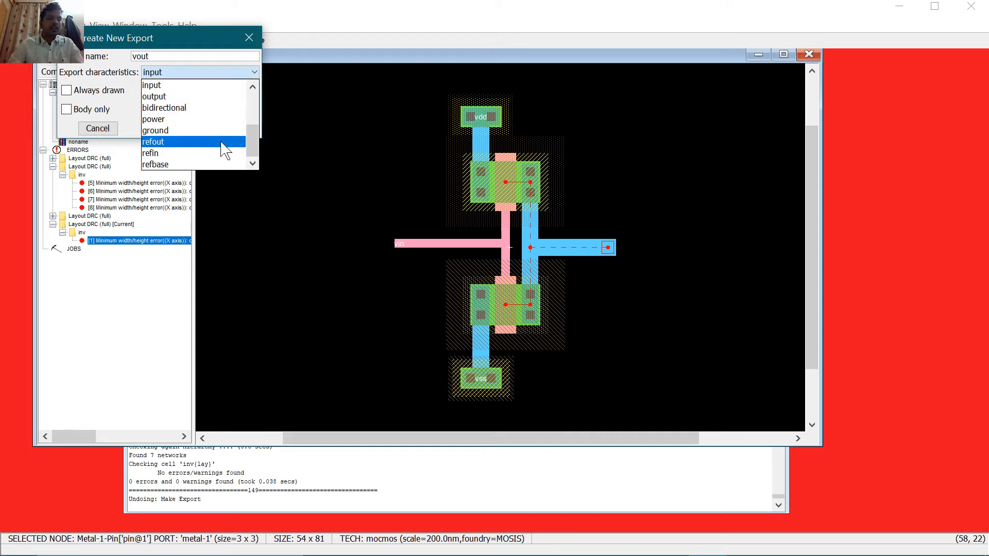
{"action": "left_click", "coordinate": [208, 96]}
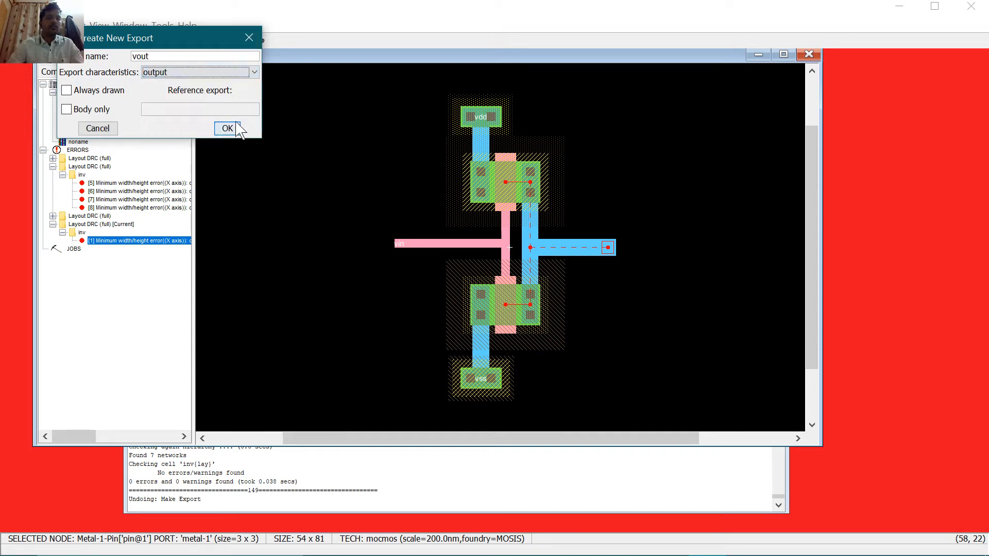
{"action": "left_click", "coordinate": [227, 128]}
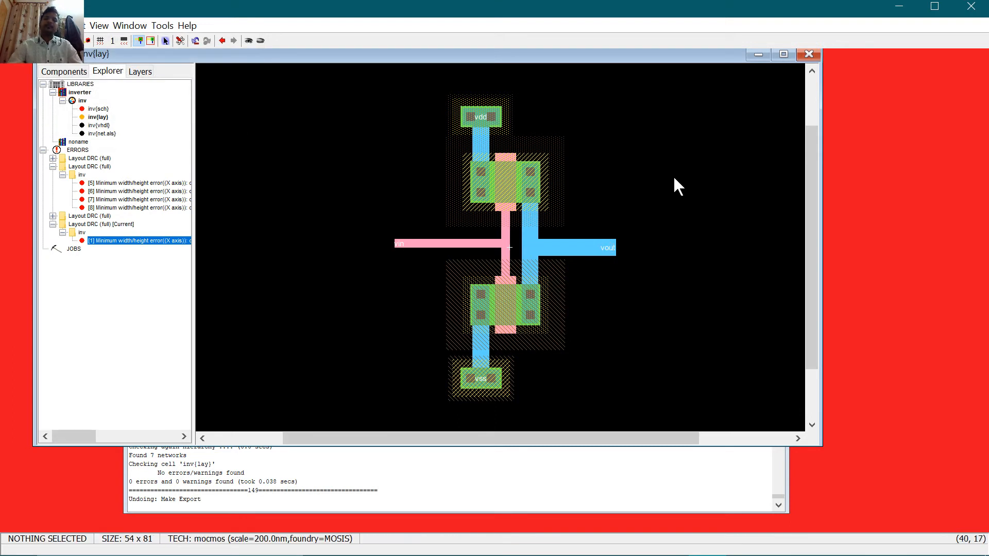
Step: Save the inverter library and rerun DRC to confirm 0 errors
{"action": "key", "text": "ctrl+s"}
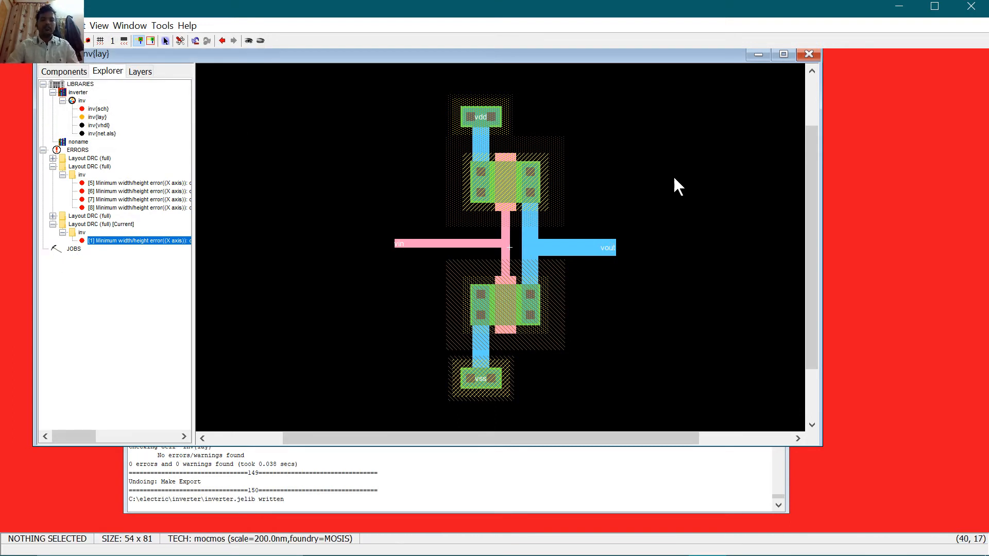
{"action": "key", "text": "F5"}
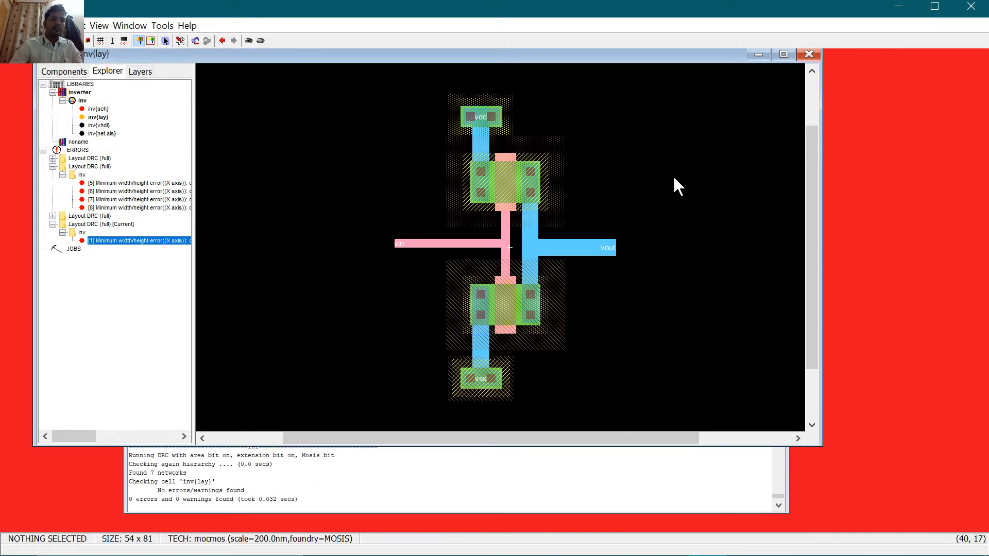
{"action": "left_click", "coordinate": [187, 507]}
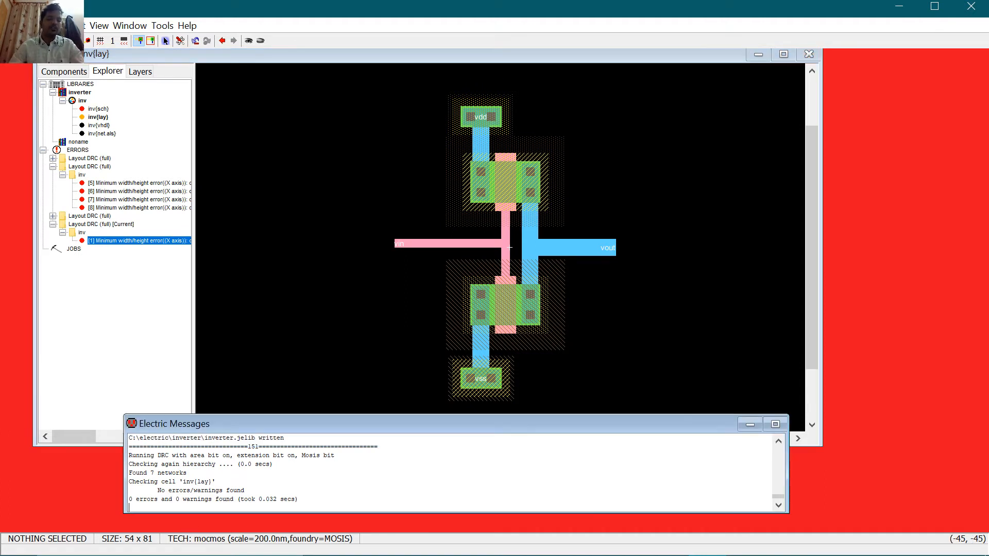
{"action": "left_click", "coordinate": [295, 211]}
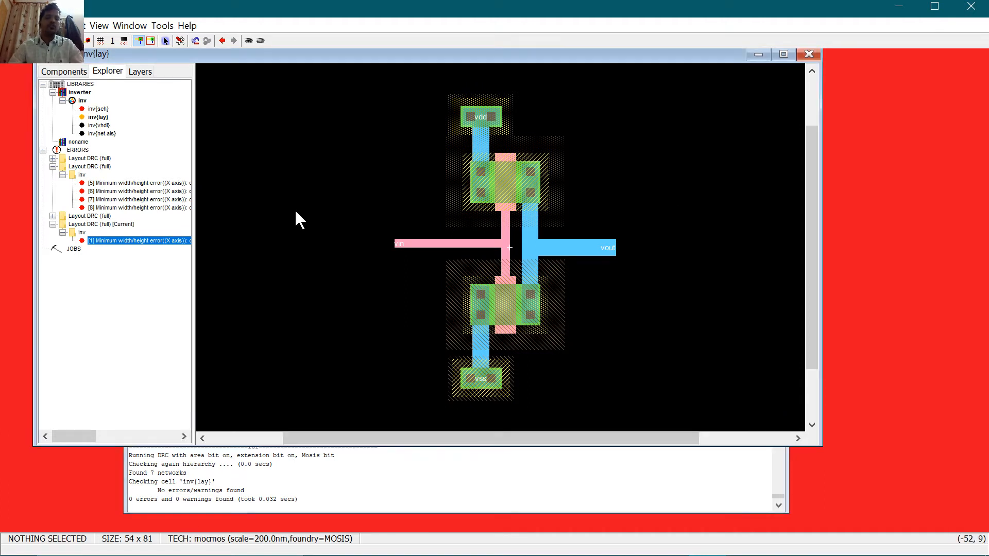
Step: Start the built-in ALS simulation of the current inverter layout cell
{"action": "left_click", "coordinate": [161, 26]}
{"action": "mouse_move", "coordinate": [211, 59]}
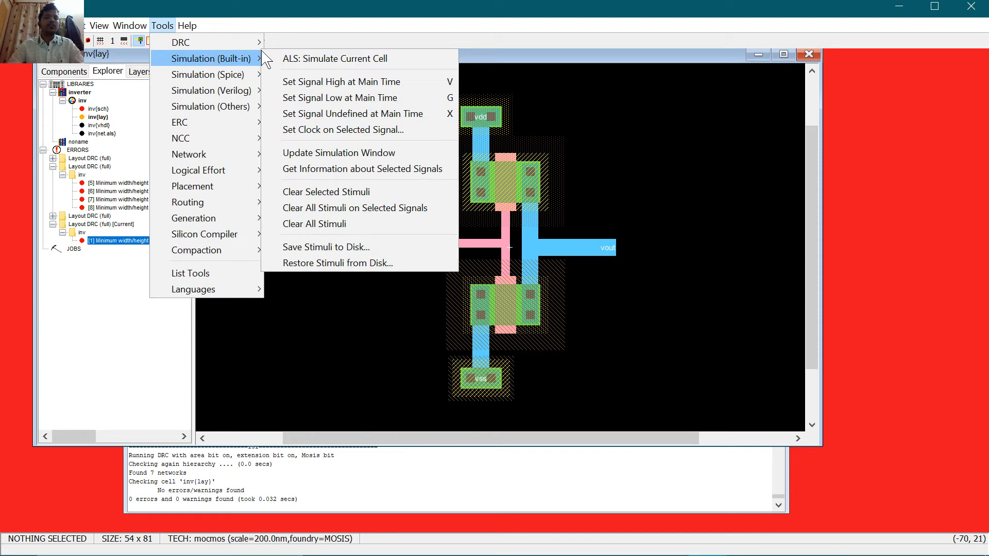
{"action": "left_click", "coordinate": [304, 60]}
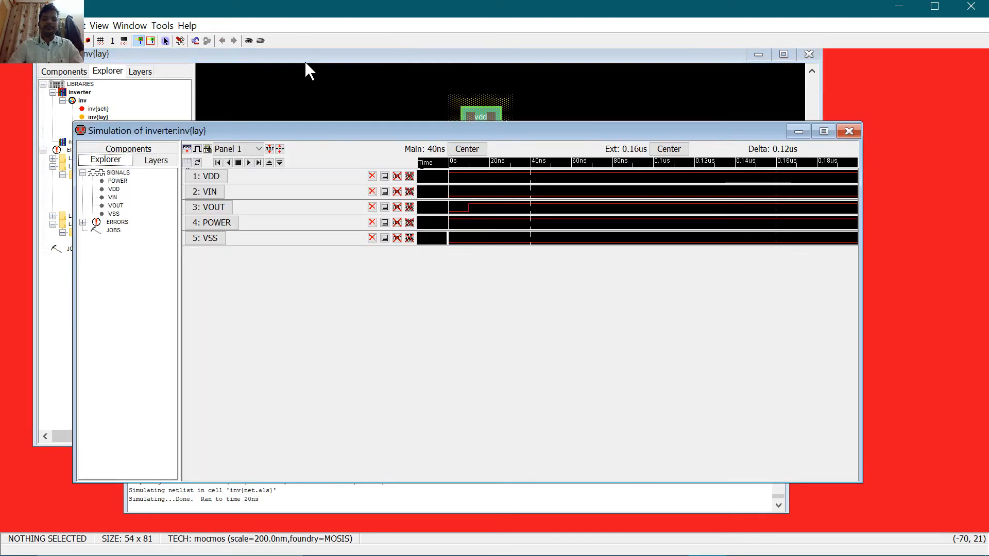
Step: Drive VIN high at 40ns and low at 87.8ns so VOUT shows the inversion
{"action": "left_click", "coordinate": [214, 196]}
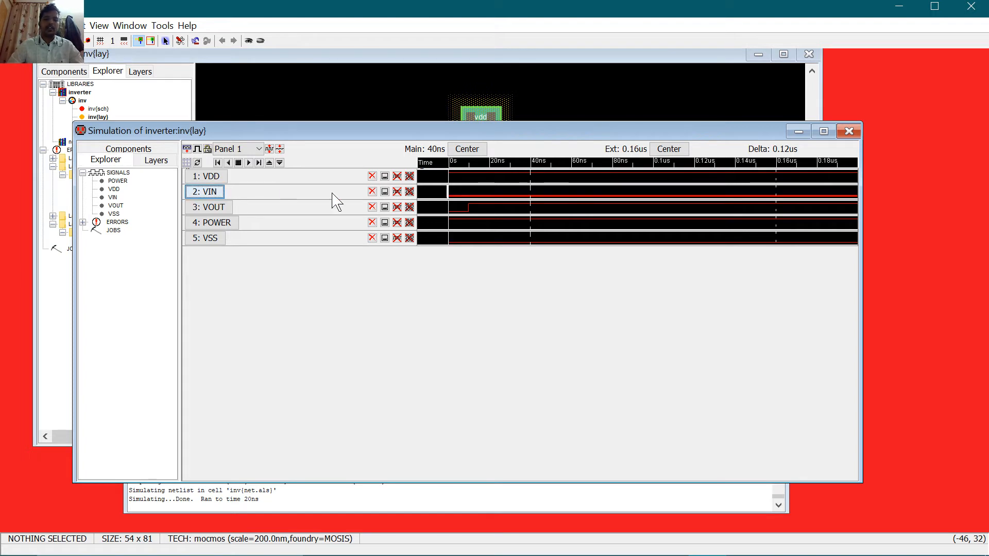
{"action": "key", "text": "v"}
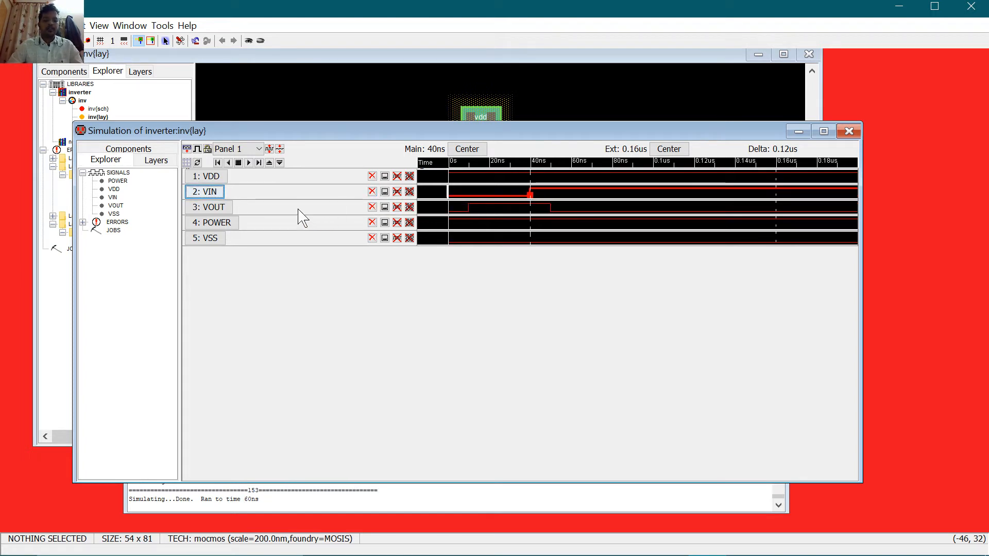
{"action": "key", "text": "g"}
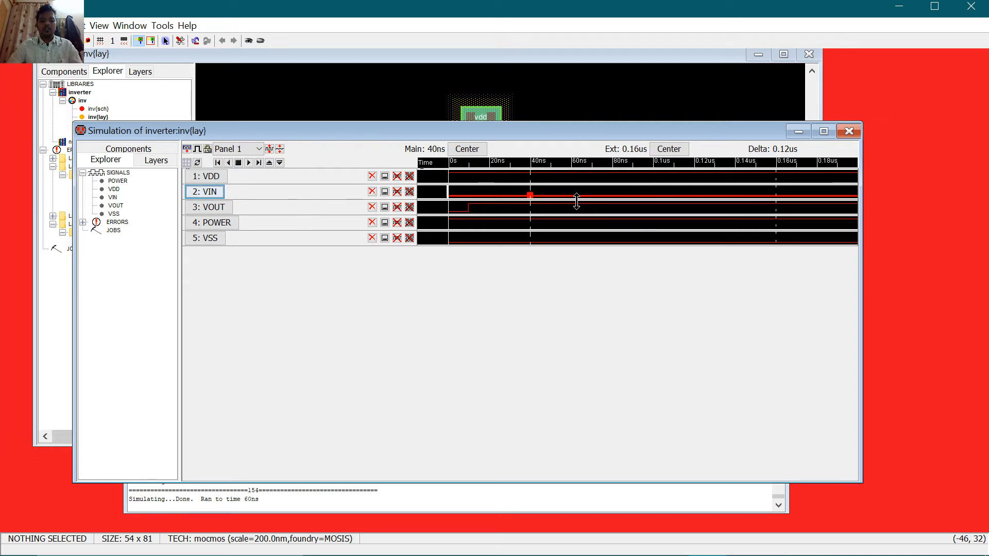
{"action": "key", "text": "v"}
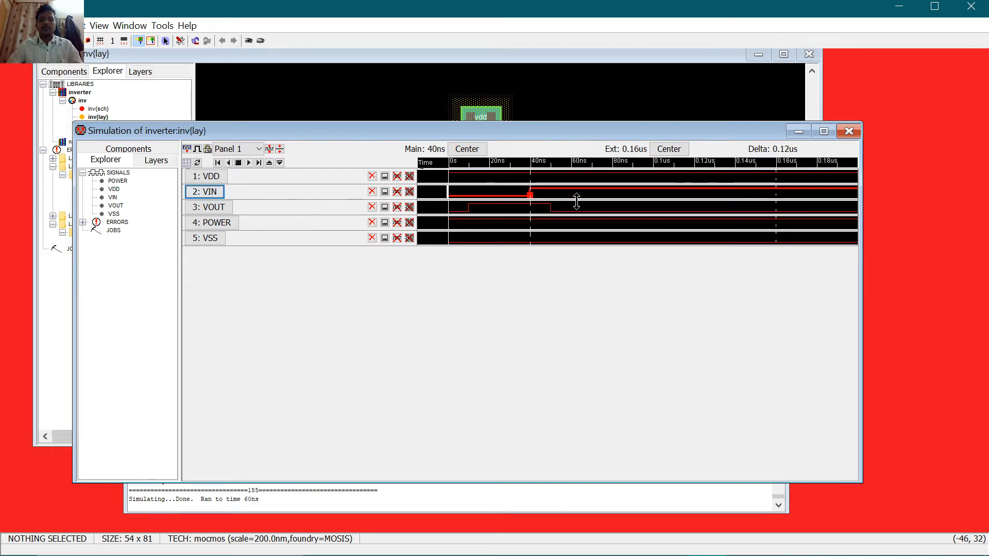
{"action": "left_click", "coordinate": [531, 182]}
{"action": "left_click_drag", "start_coordinate": [537, 184], "coordinate": [630, 254]}
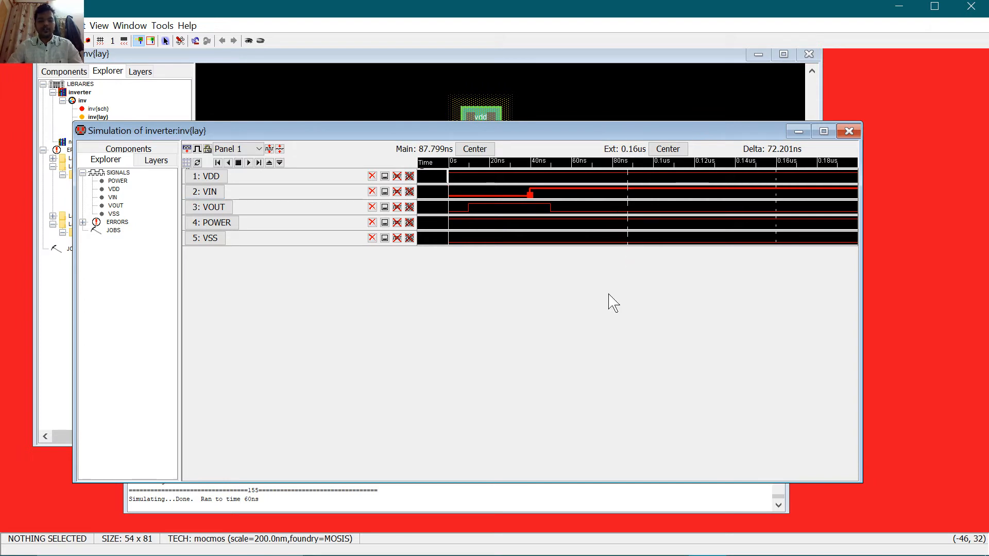
{"action": "key", "text": "g"}
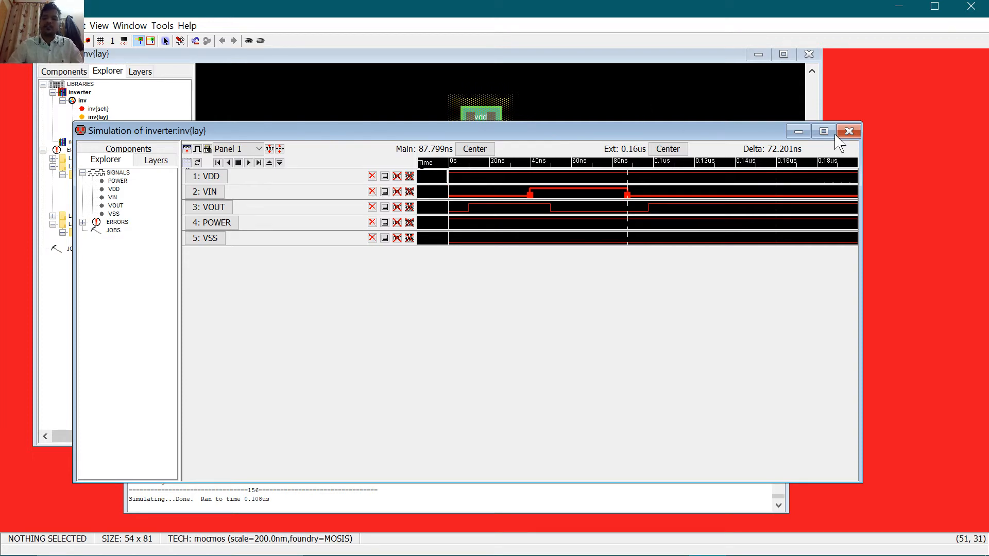
{"action": "left_click_drag", "start_coordinate": [727, 130], "coordinate": [730, 280]}
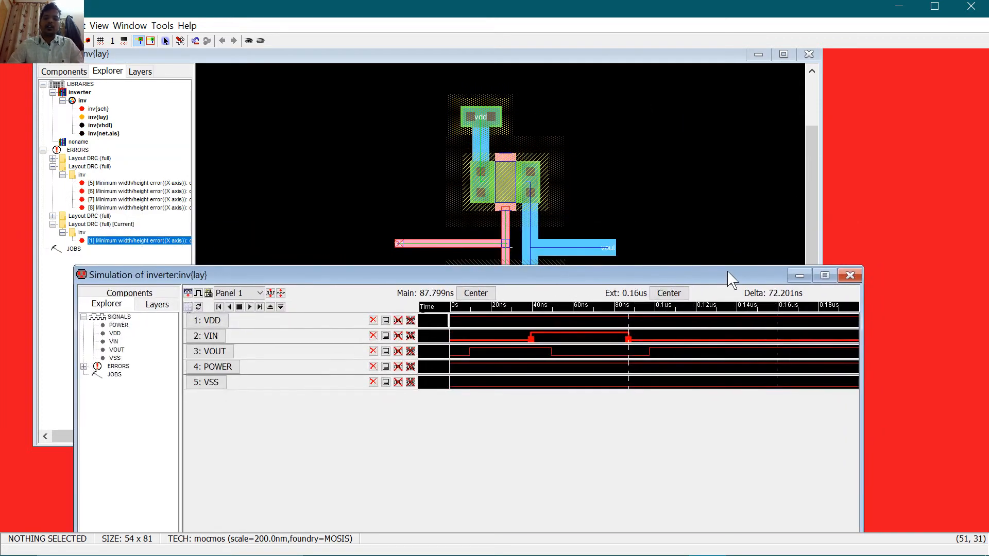
{"action": "left_click", "coordinate": [691, 191]}
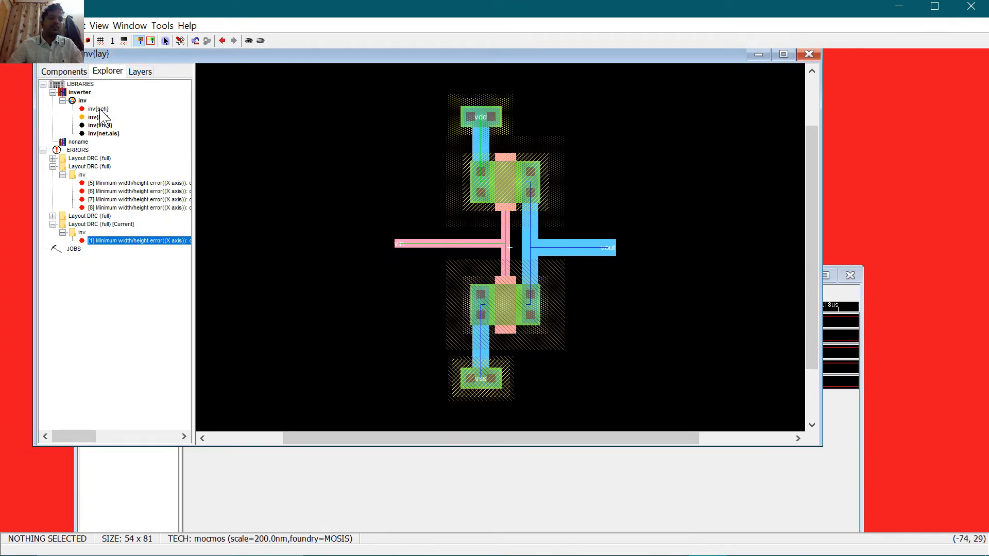
Step: Bring the inv schematic window in front of the simulation waveforms
{"action": "double_click", "coordinate": [98, 108]}
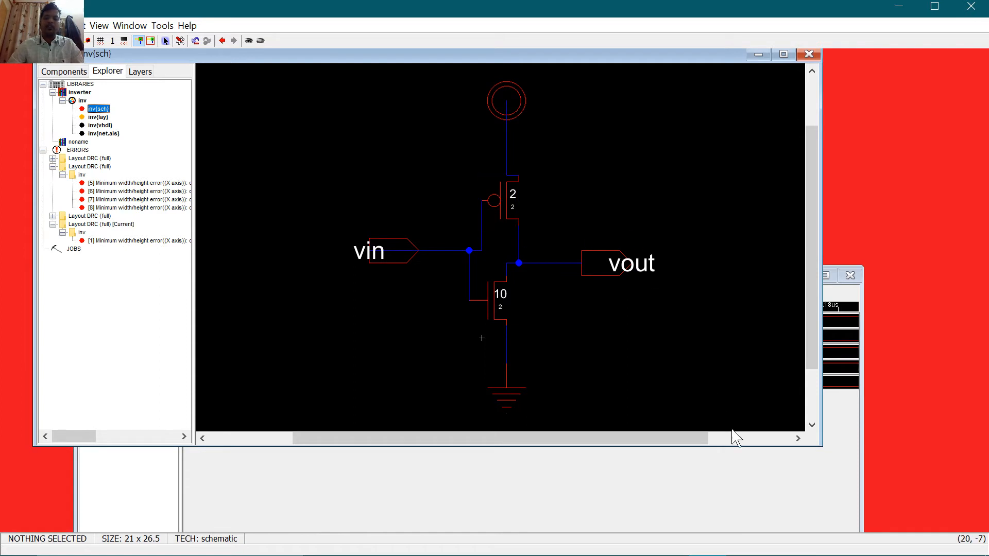
{"action": "left_click", "coordinate": [569, 440]}
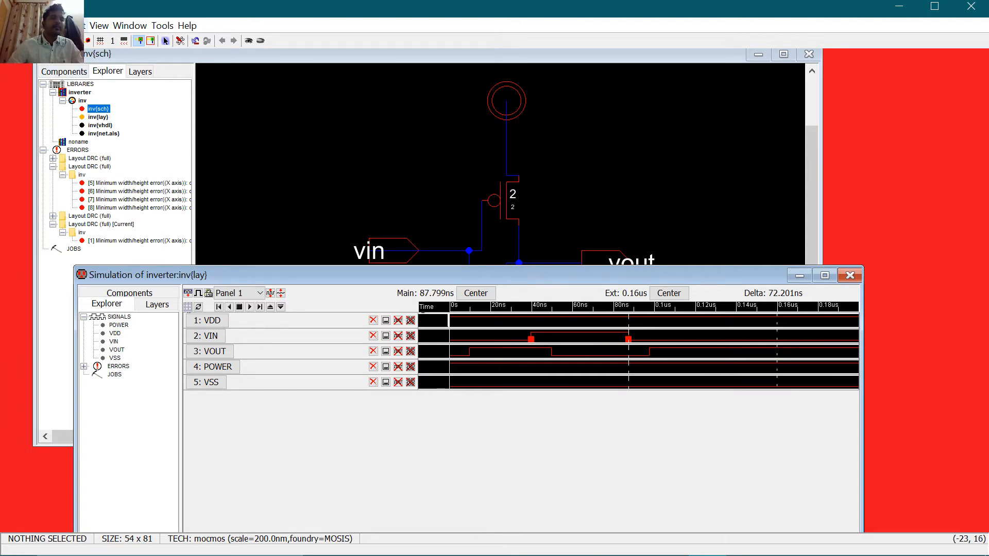
{"action": "left_click", "coordinate": [67, 103]}
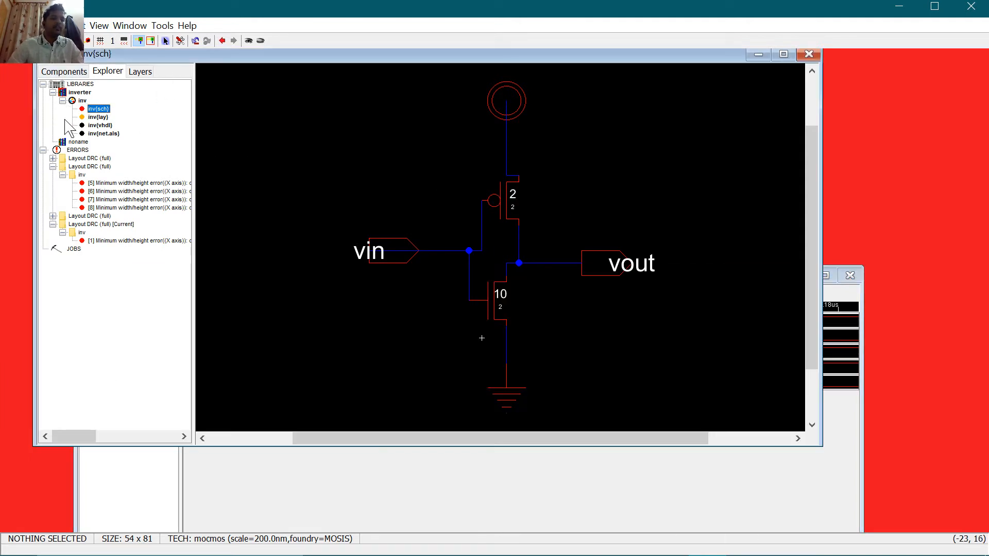
Step: Collapse the inv cell and inverter library nodes in the Explorer tree
{"action": "left_click", "coordinate": [63, 101]}
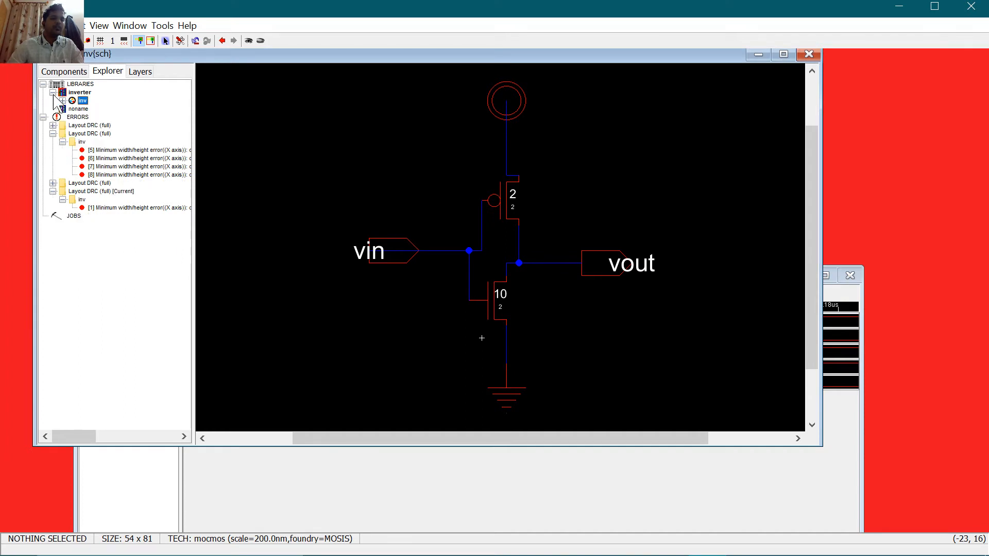
{"action": "left_click", "coordinate": [52, 93]}
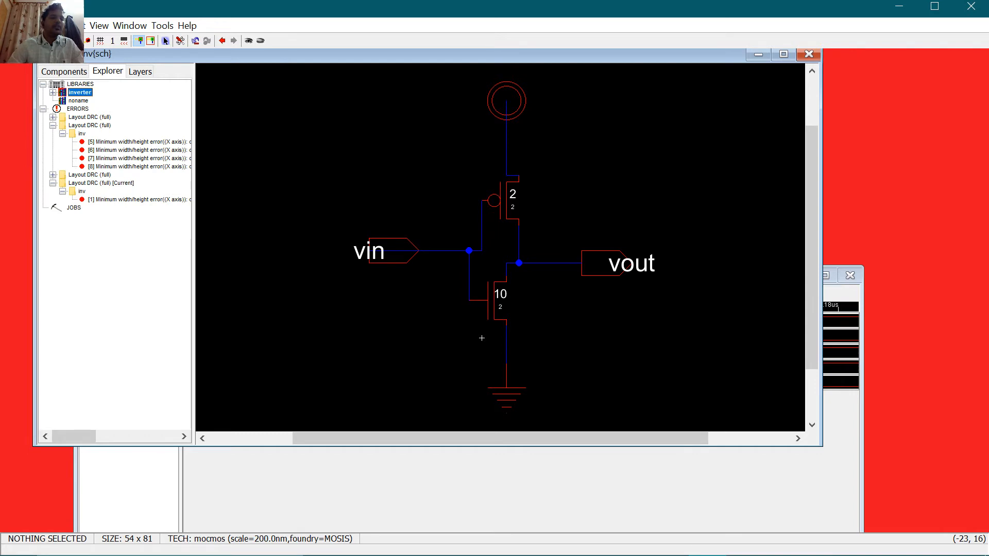
{"action": "left_click", "coordinate": [10, 25]}
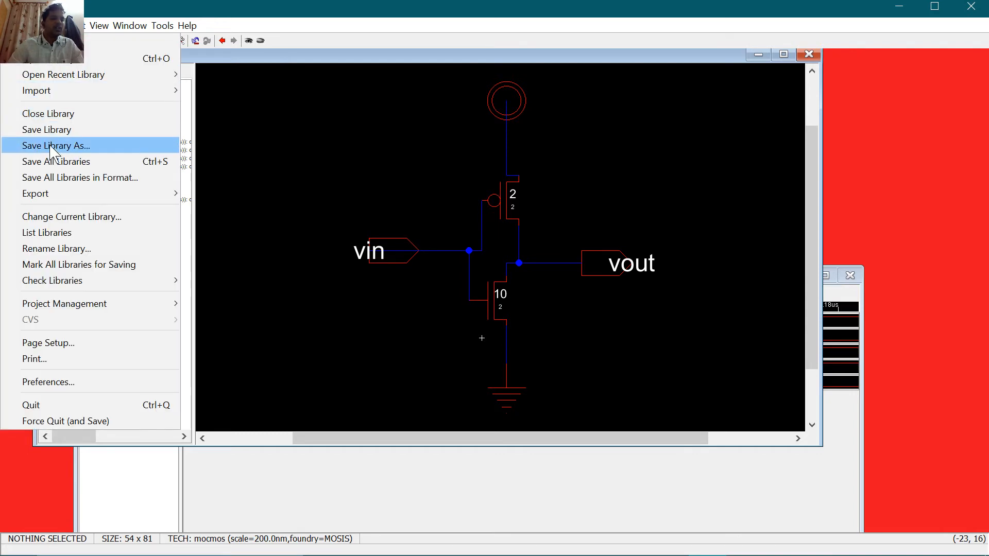
Step: Close the inverter library, saving its changes, and create a new library named commonsource
{"action": "left_click", "coordinate": [23, 114]}
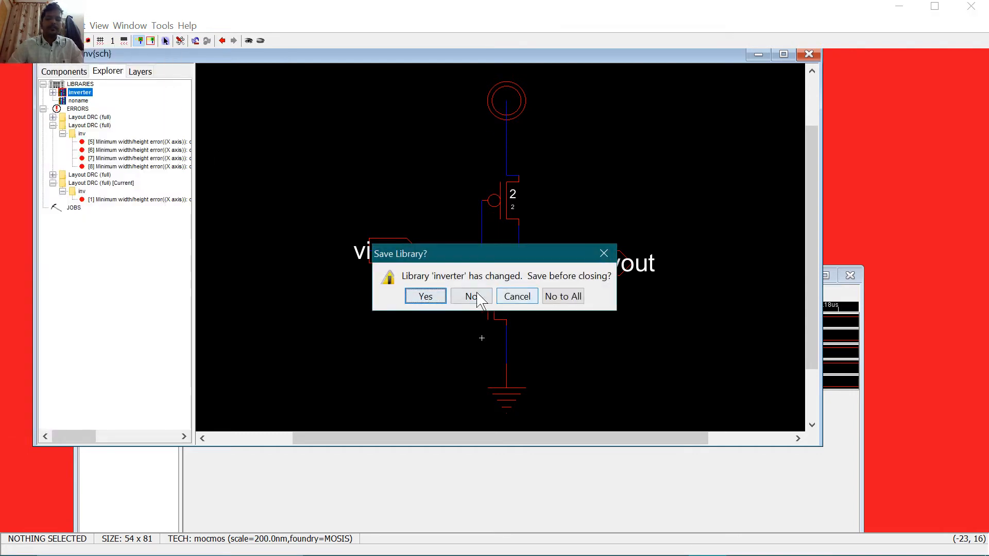
{"action": "left_click", "coordinate": [437, 297]}
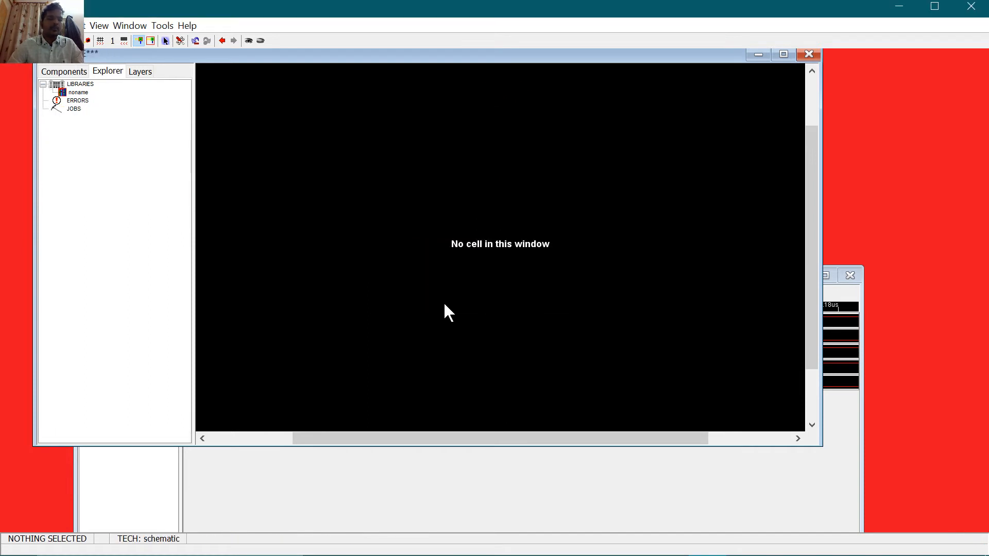
{"action": "left_click", "coordinate": [13, 25]}
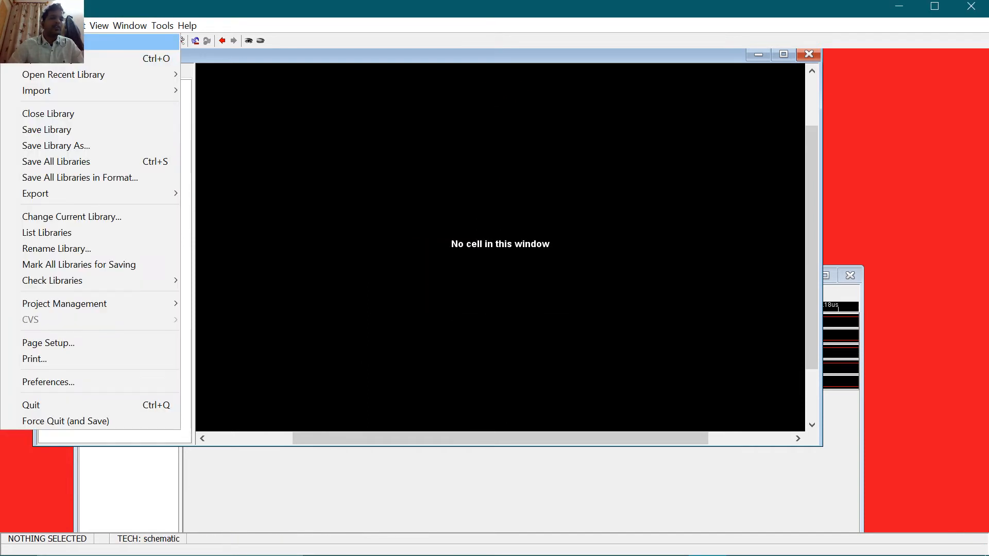
{"action": "left_click", "coordinate": [26, 55]}
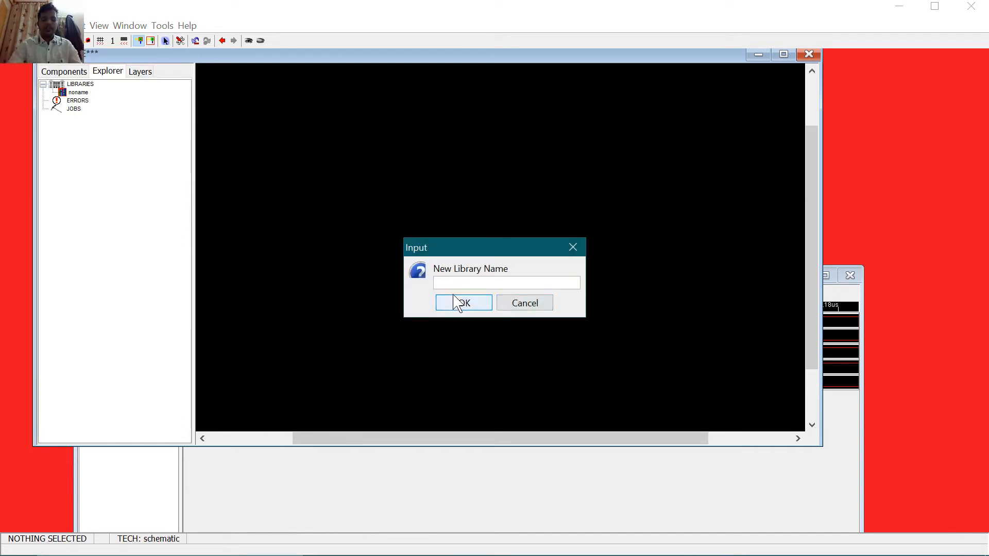
{"action": "type", "text": "d"}
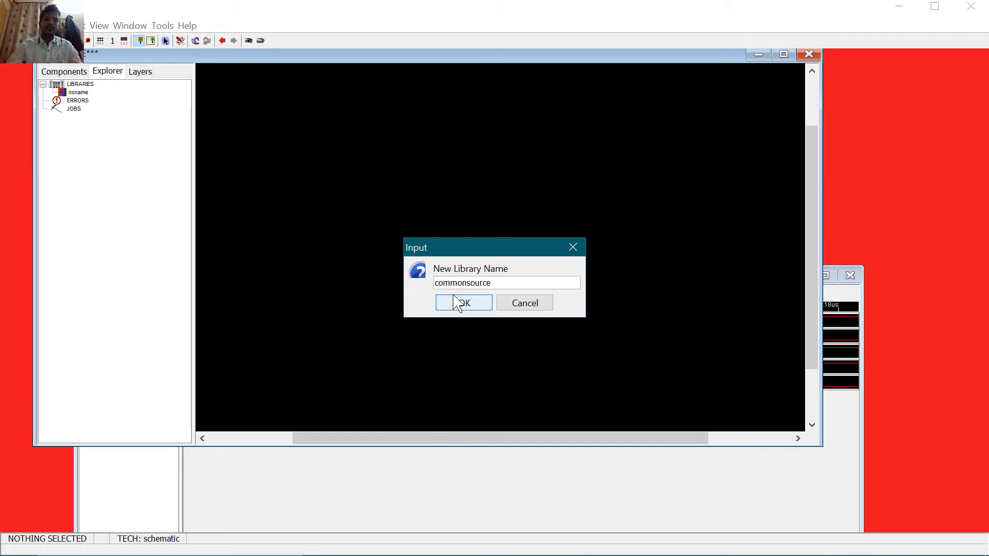
{"action": "left_click", "coordinate": [461, 302]}
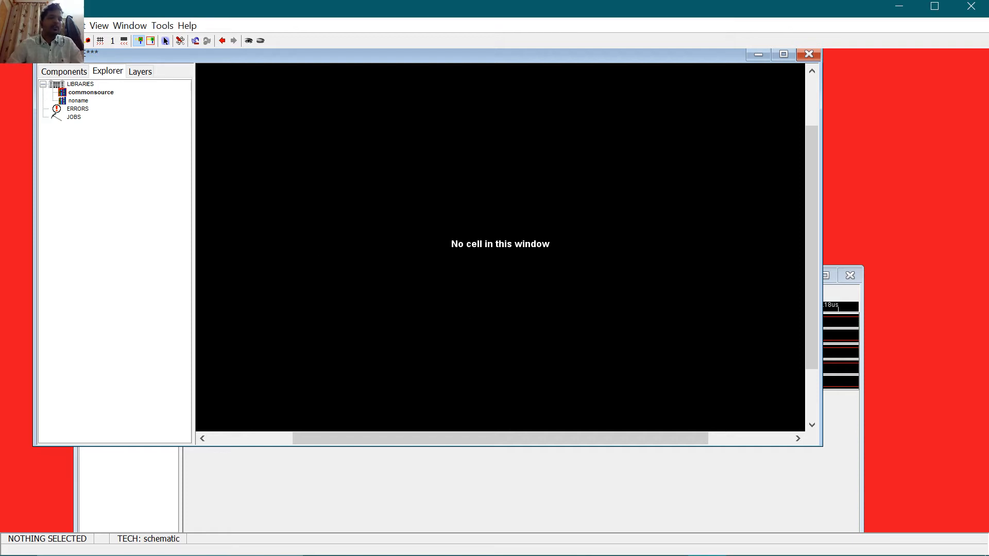
{"action": "left_click", "coordinate": [11, 25]}
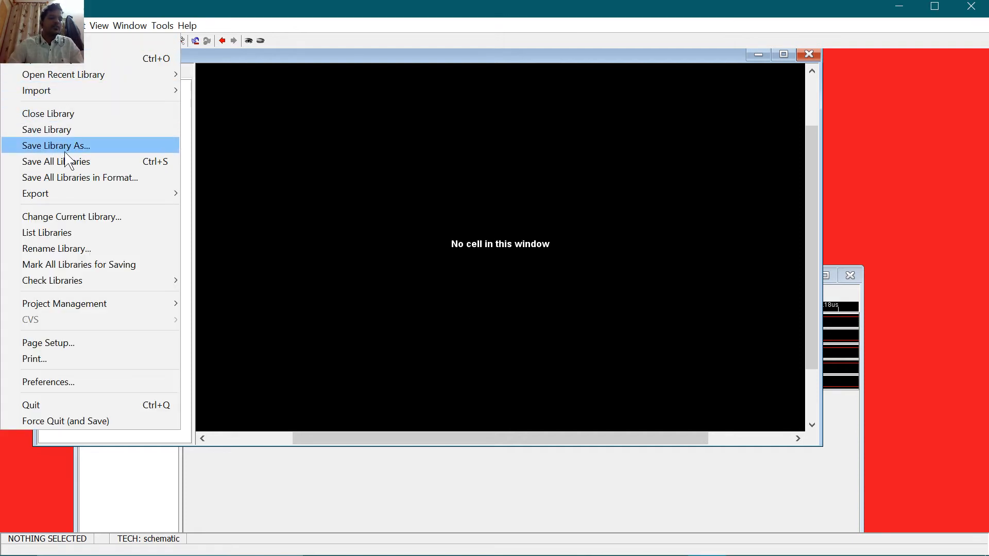
Step: Start saving the commonsource library and navigate the save dialog to the electric folder
{"action": "left_click", "coordinate": [70, 129]}
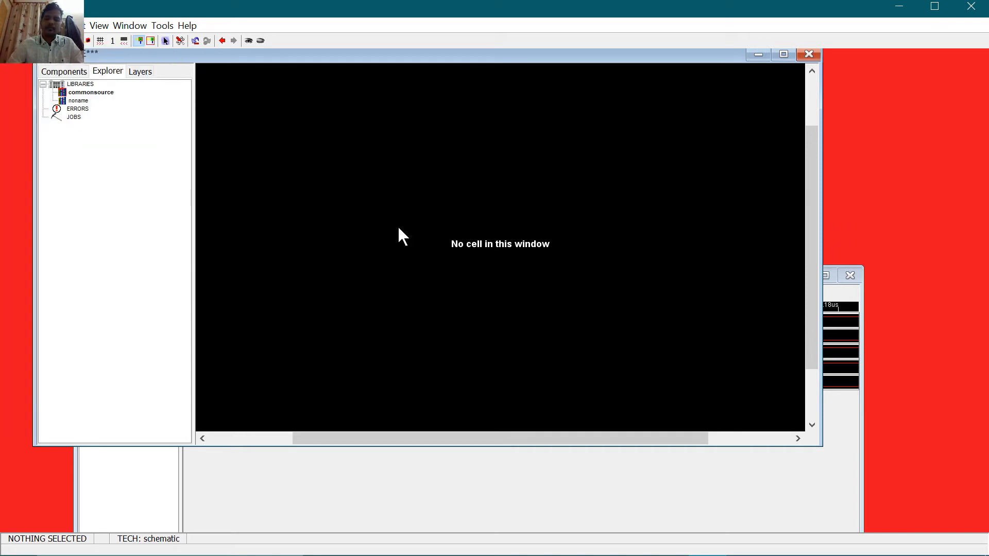
{"action": "right_click", "coordinate": [409, 251]}
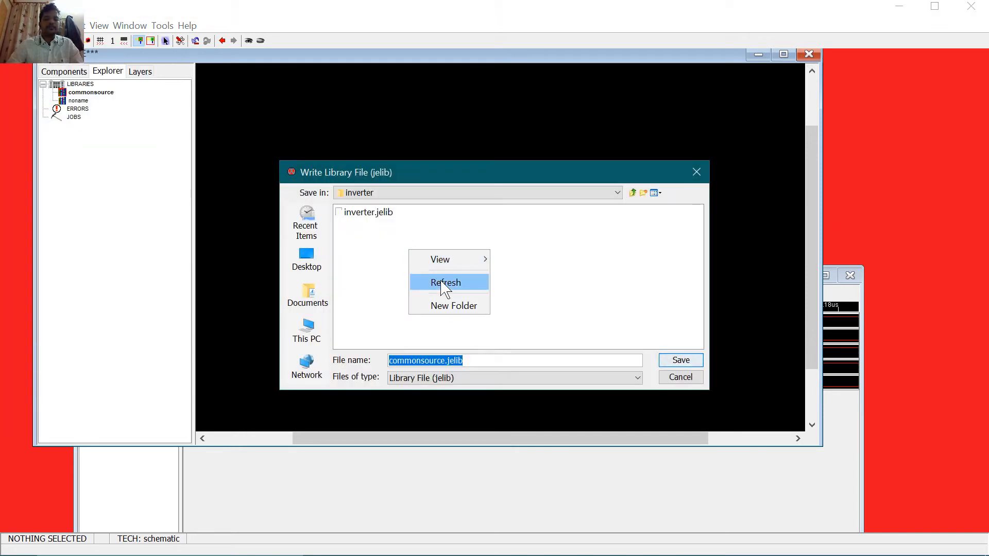
{"action": "left_click", "coordinate": [456, 307]}
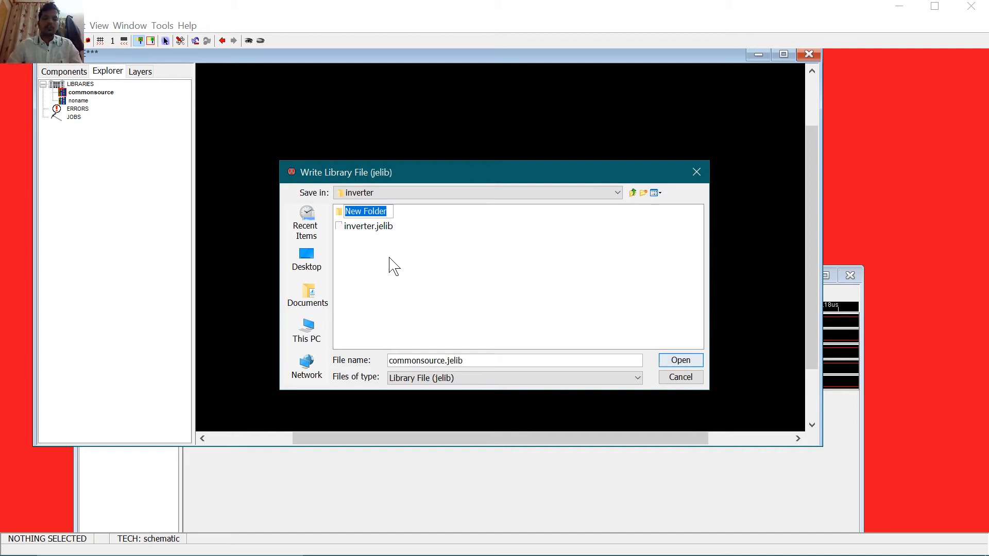
{"action": "left_click", "coordinate": [411, 263]}
{"action": "key", "text": "ctrl"}
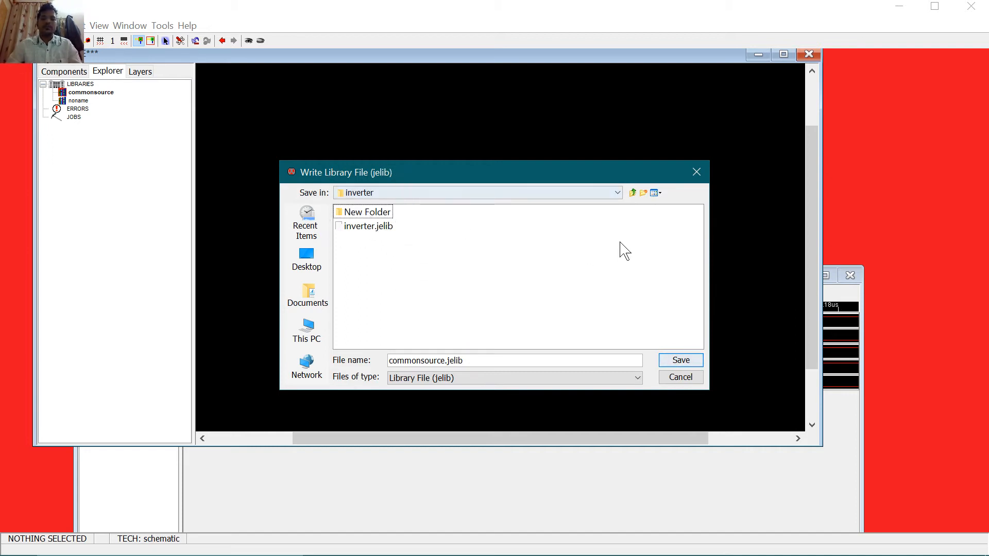
{"action": "left_click", "coordinate": [633, 194]}
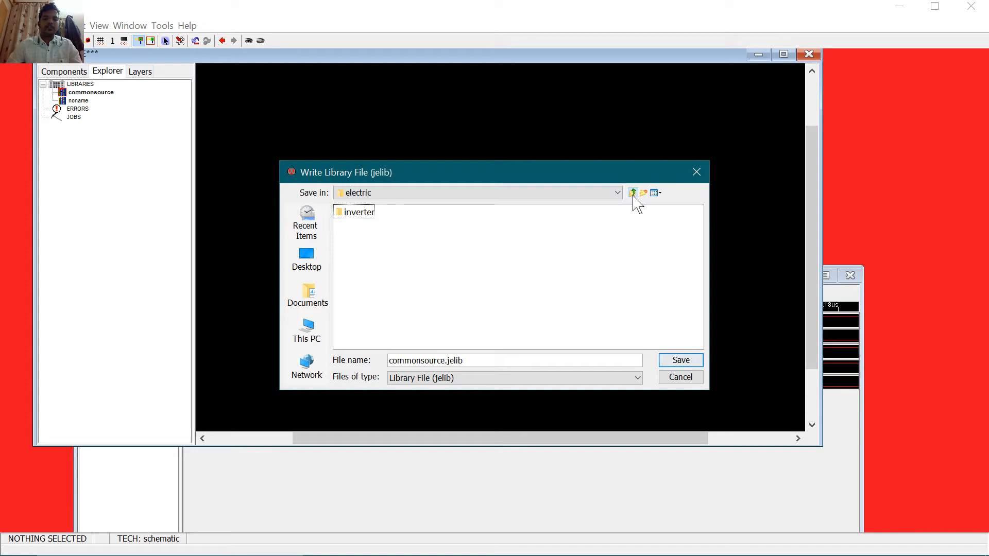
{"action": "left_click", "coordinate": [633, 194]}
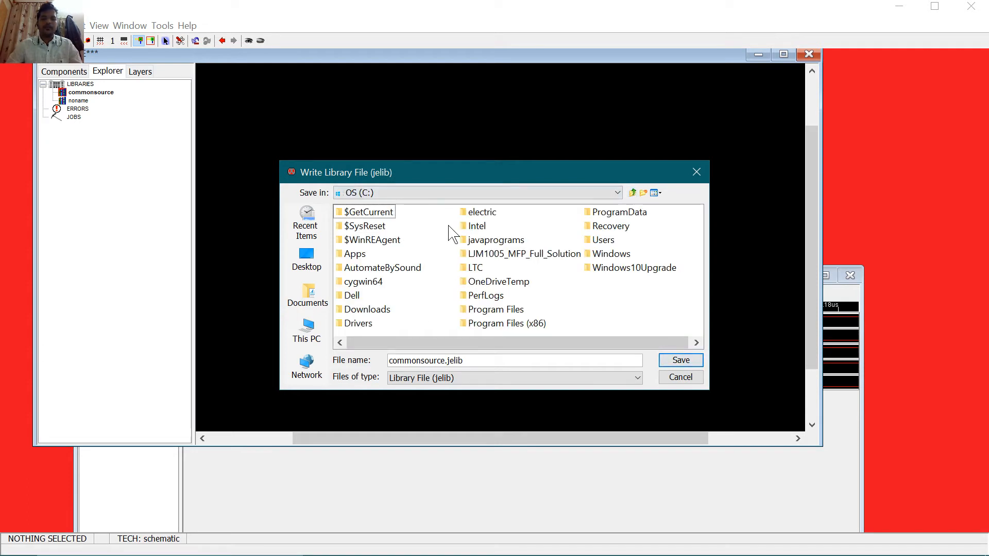
{"action": "double_click", "coordinate": [482, 215]}
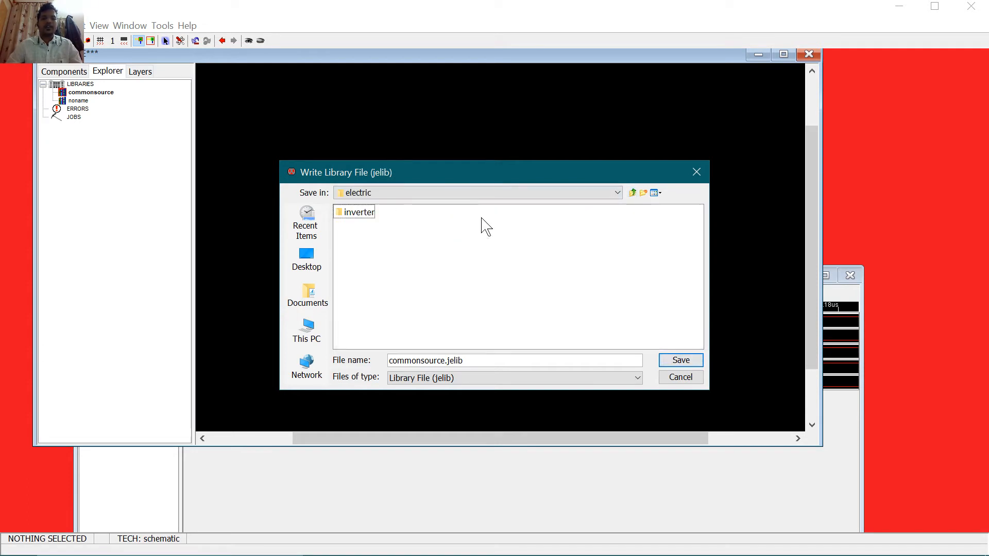
Step: Make a new folder named commonsource inside electric, open it, and close the dialog
{"action": "right_click", "coordinate": [438, 242]}
{"action": "left_click", "coordinate": [479, 298]}
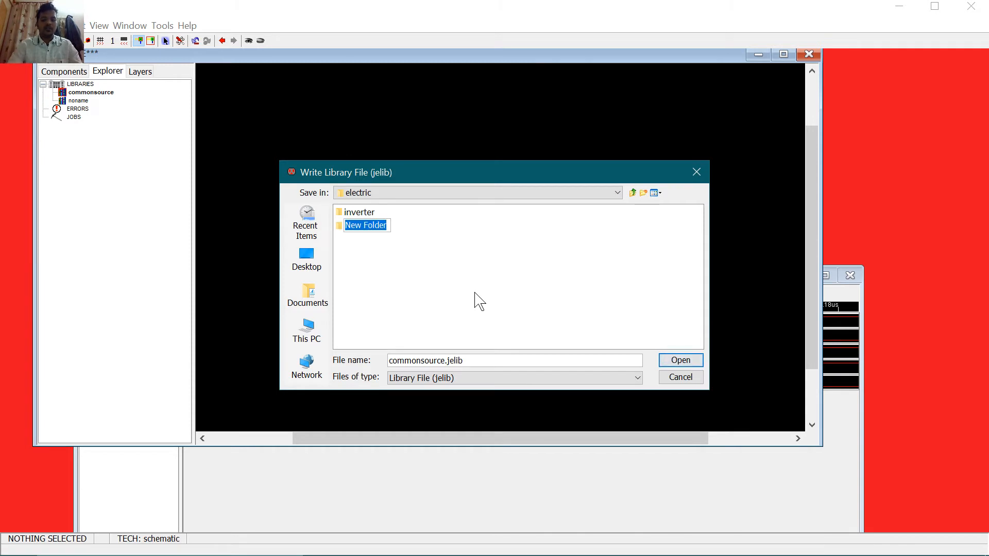
{"action": "type", "text": "commonsour"}
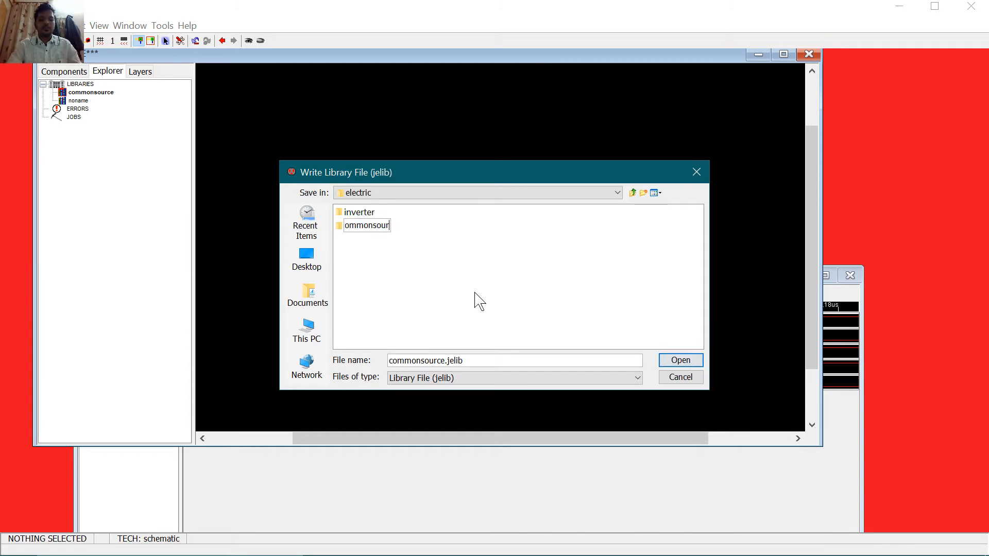
{"action": "type", "text": "ce"}
{"action": "key", "text": "Return"}
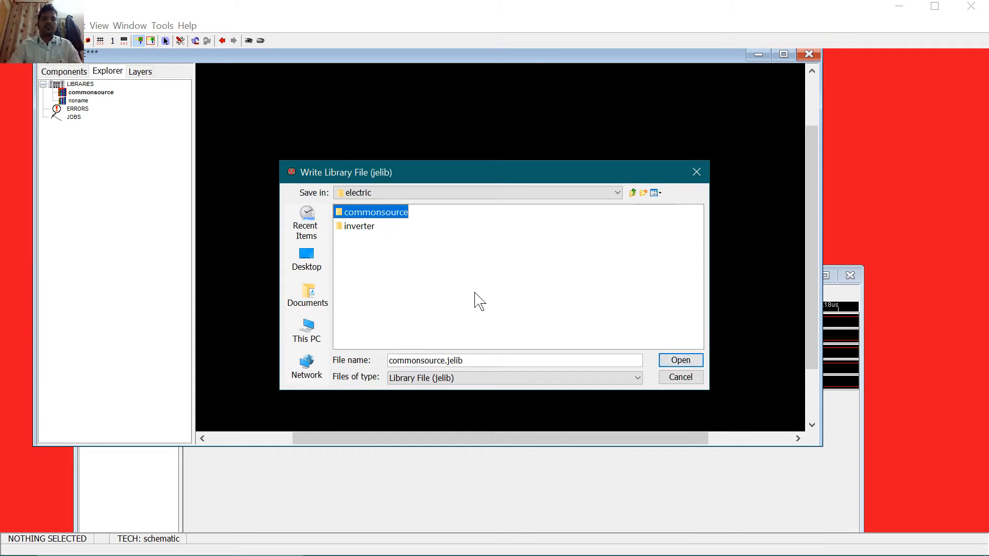
{"action": "left_click", "coordinate": [680, 360]}
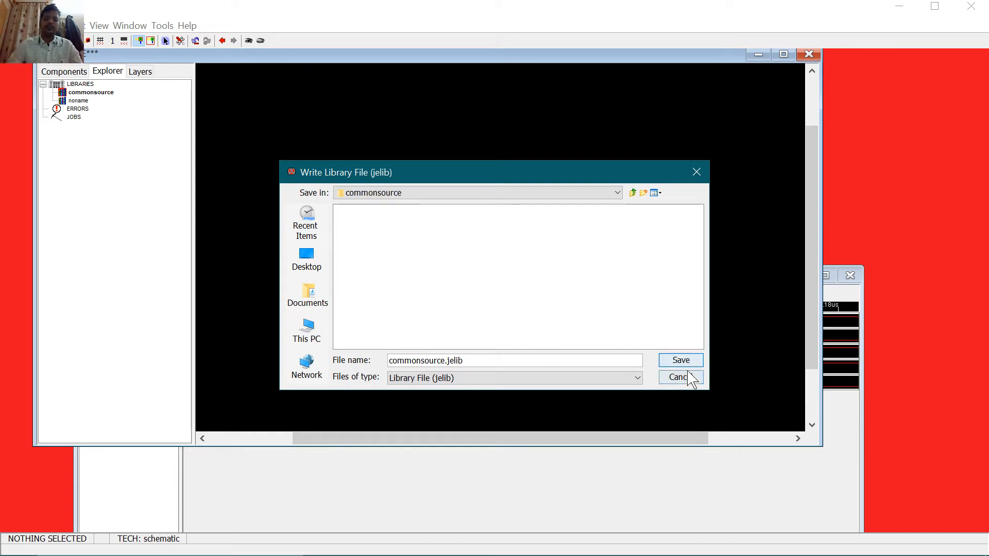
{"action": "left_click", "coordinate": [680, 360]}
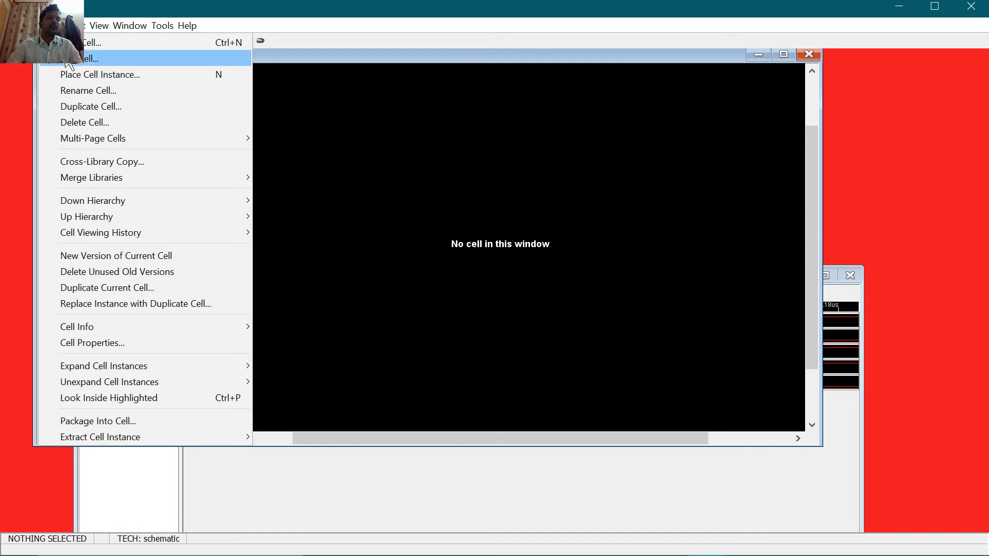
Step: Create the cs schematic cell with a pMOS, an nMOS below it, and power above
{"action": "left_click", "coordinate": [75, 44]}
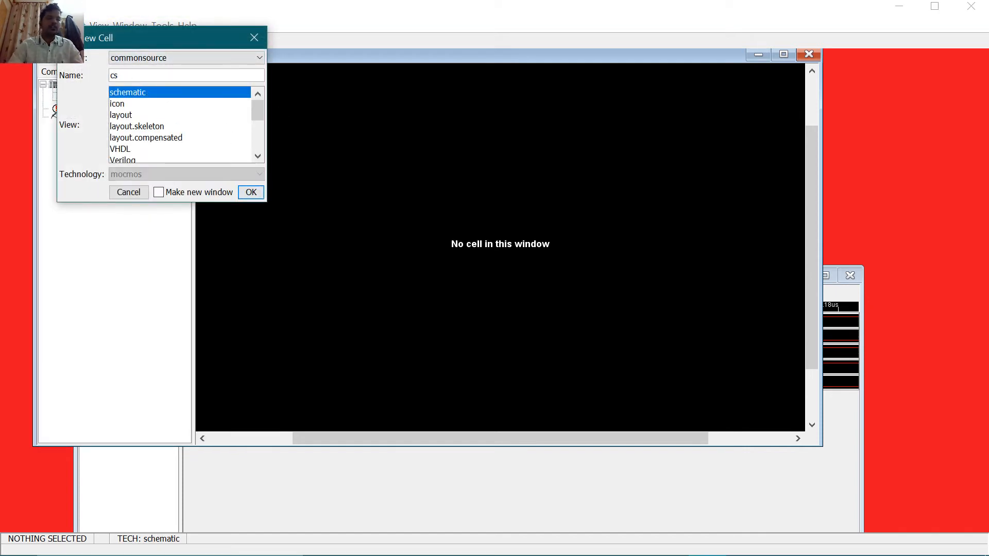
{"action": "key", "text": "Return"}
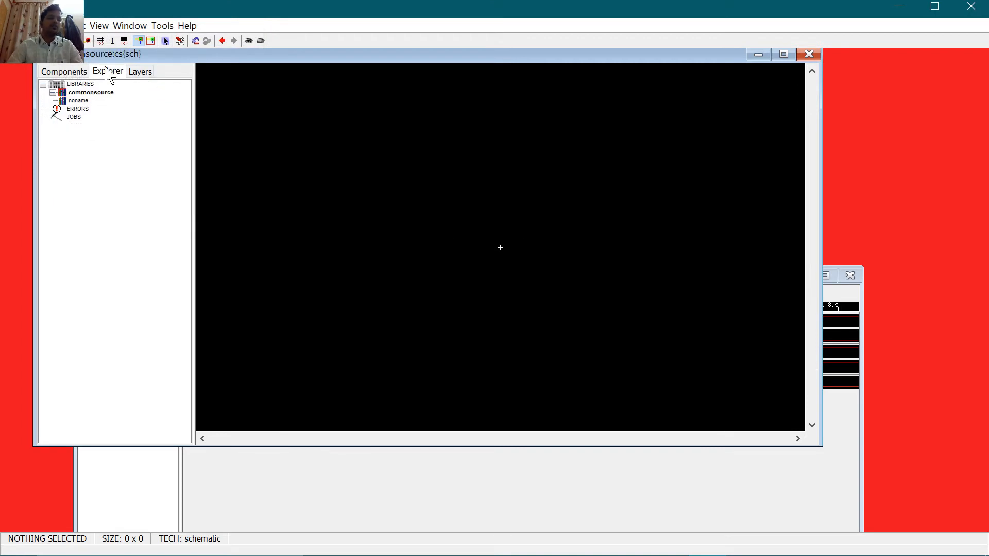
{"action": "left_click", "coordinate": [63, 72]}
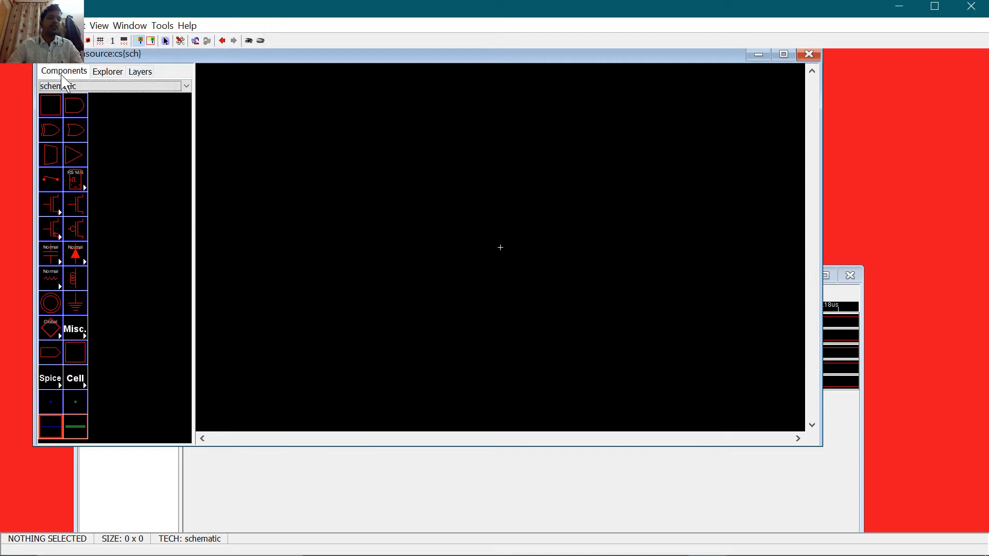
{"action": "left_click", "coordinate": [77, 236]}
{"action": "left_click", "coordinate": [500, 209]}
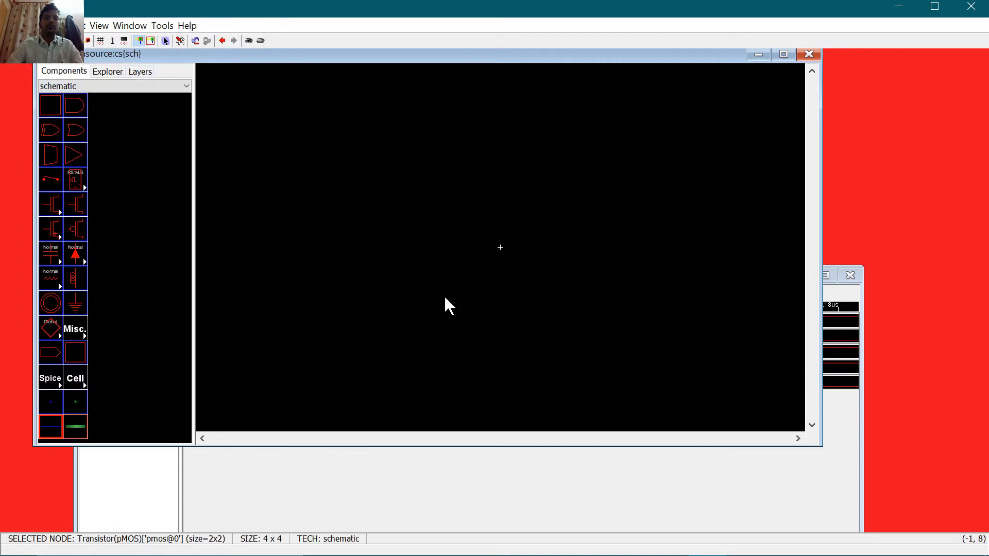
{"action": "left_click", "coordinate": [76, 204]}
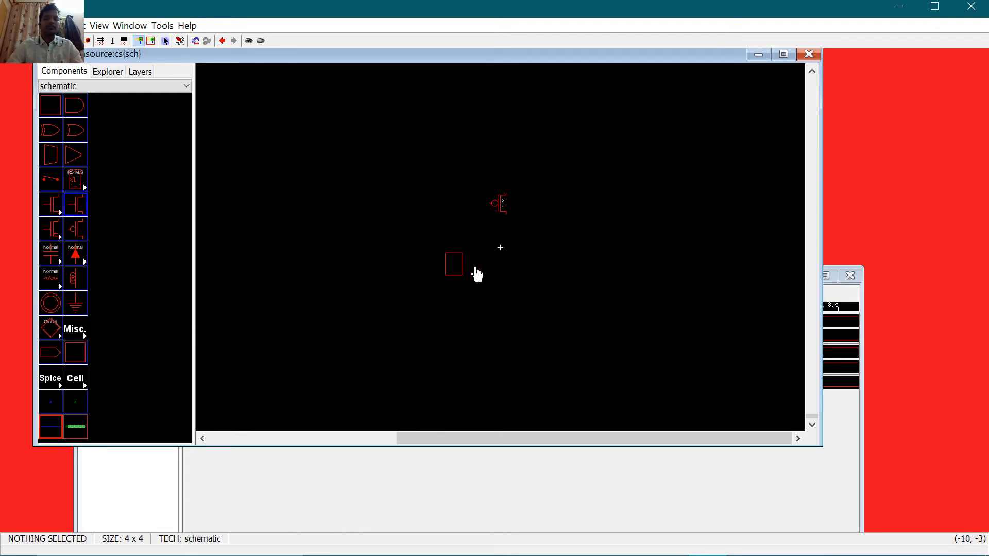
{"action": "left_click", "coordinate": [503, 268]}
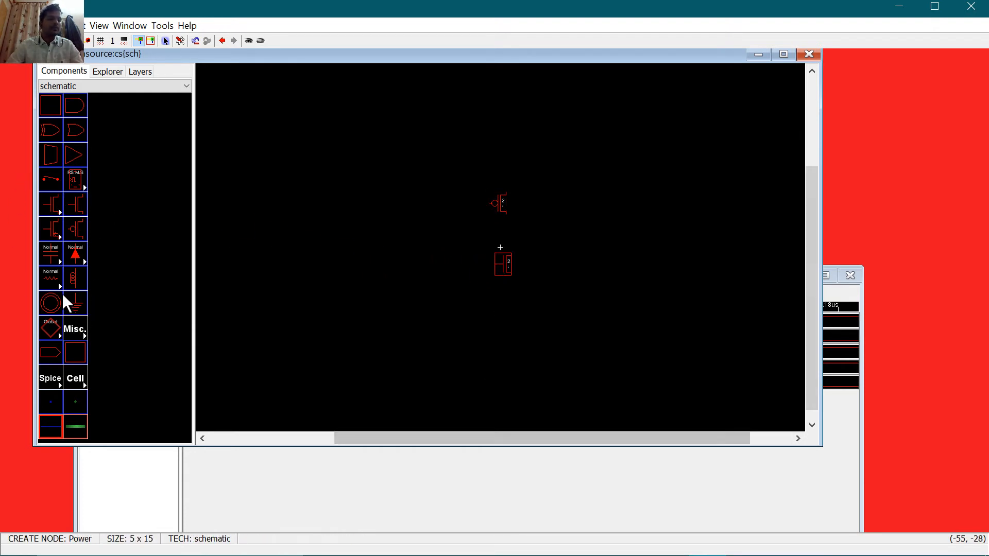
{"action": "left_click", "coordinate": [52, 314]}
{"action": "left_click", "coordinate": [505, 157]}
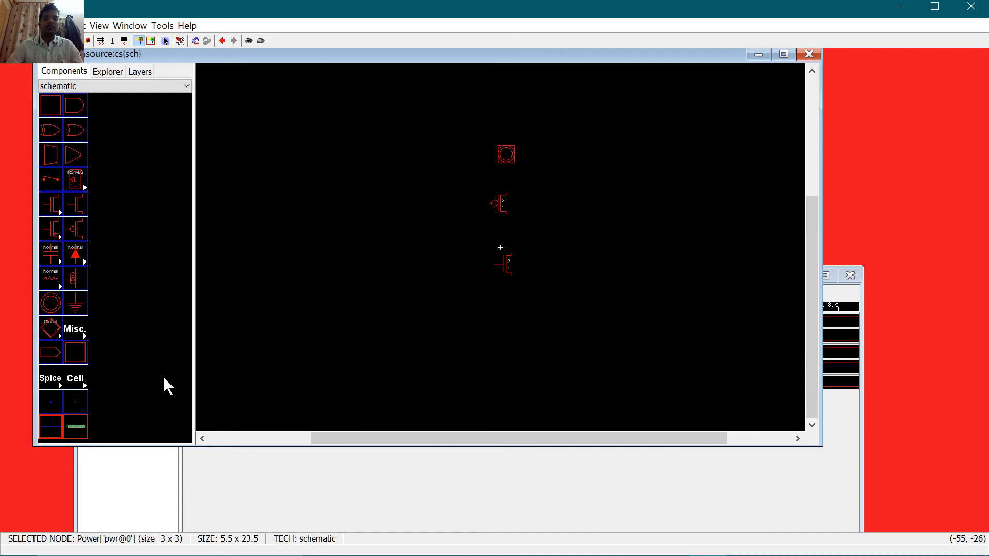
Step: Add ground below the nMOS and off-page connectors left and right of the transistors
{"action": "left_click", "coordinate": [75, 304]}
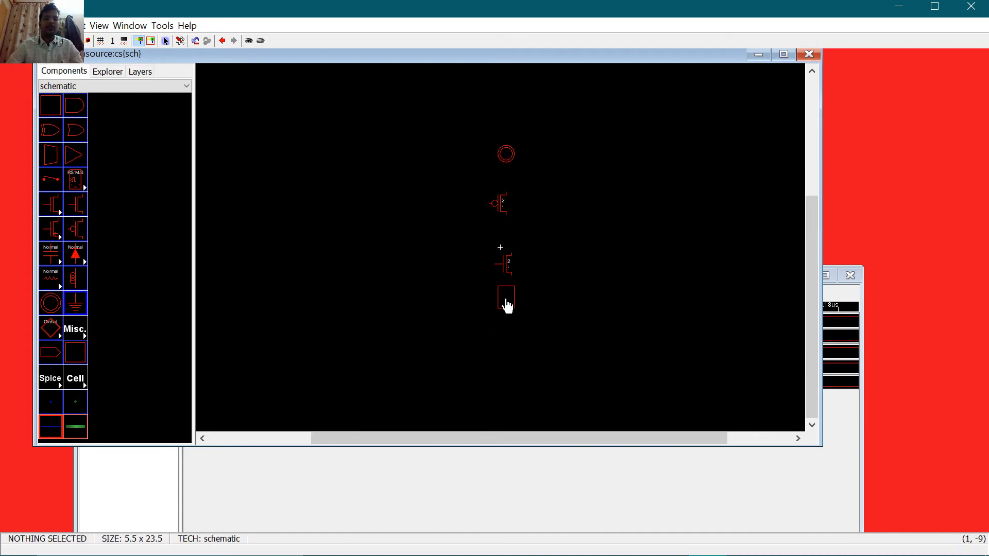
{"action": "left_click", "coordinate": [505, 304]}
{"action": "left_click", "coordinate": [50, 353]}
{"action": "left_click", "coordinate": [457, 232]}
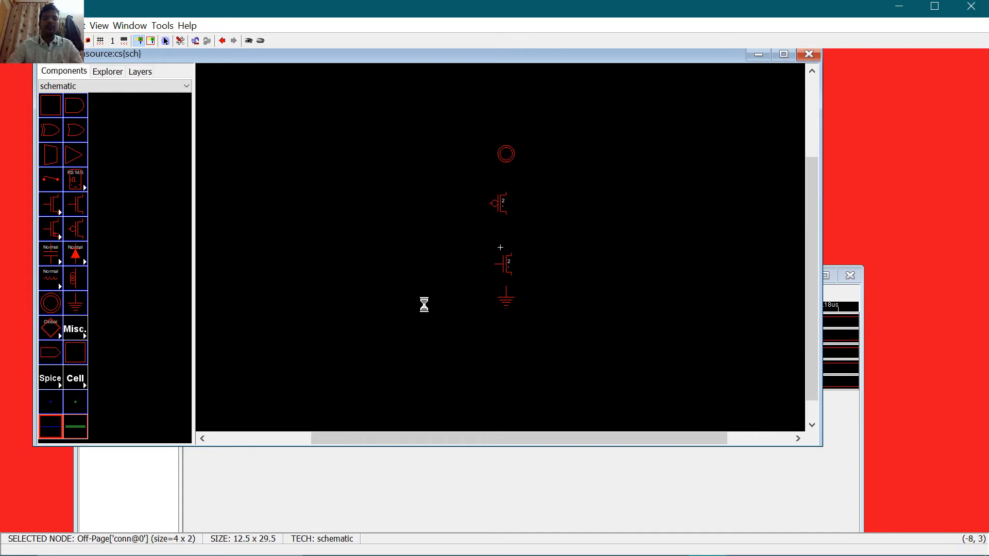
{"action": "left_click", "coordinate": [72, 349]}
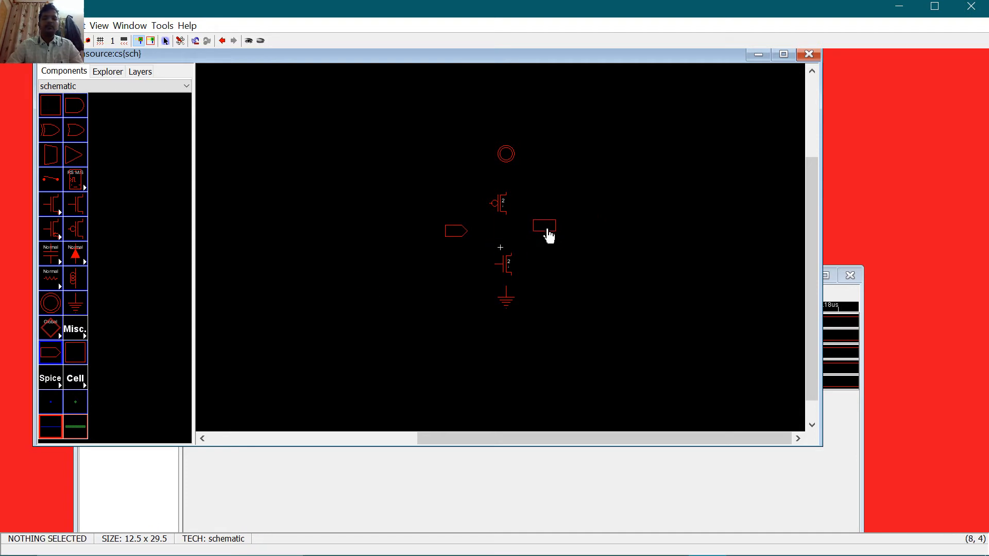
{"action": "left_click", "coordinate": [546, 230]}
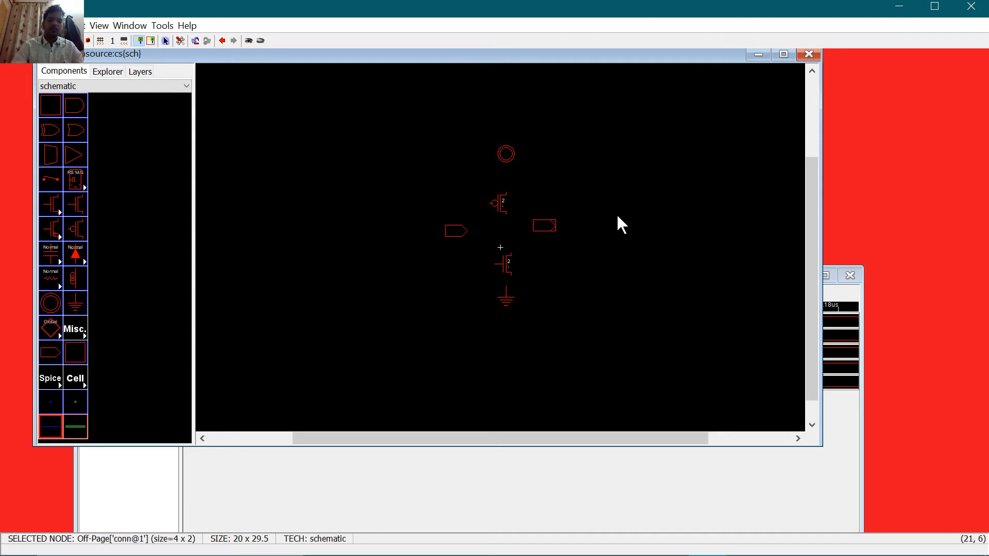
{"action": "key", "text": "ctrl+9"}
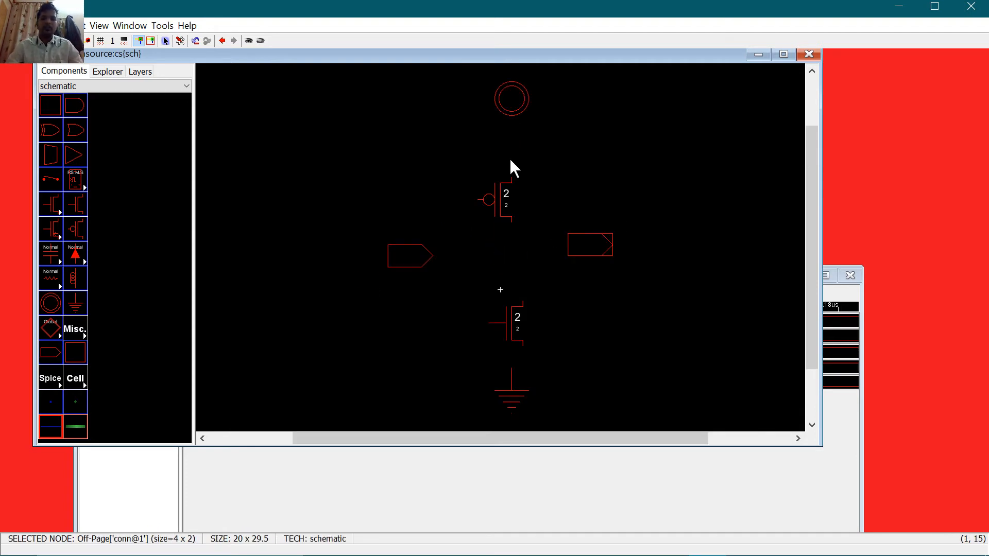
Step: Set the pMOS transistor to width 10 and length 5
{"action": "left_click", "coordinate": [496, 208]}
{"action": "double_click", "coordinate": [496, 208]}
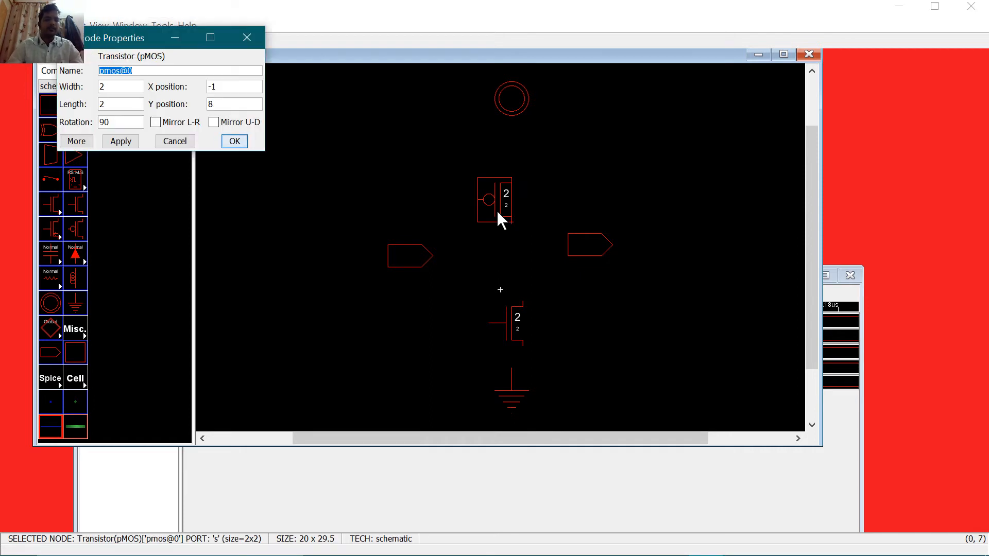
{"action": "key", "text": "Tab"}
{"action": "type", "text": "10"}
{"action": "key", "text": "Tab"}
{"action": "key", "text": "Tab"}
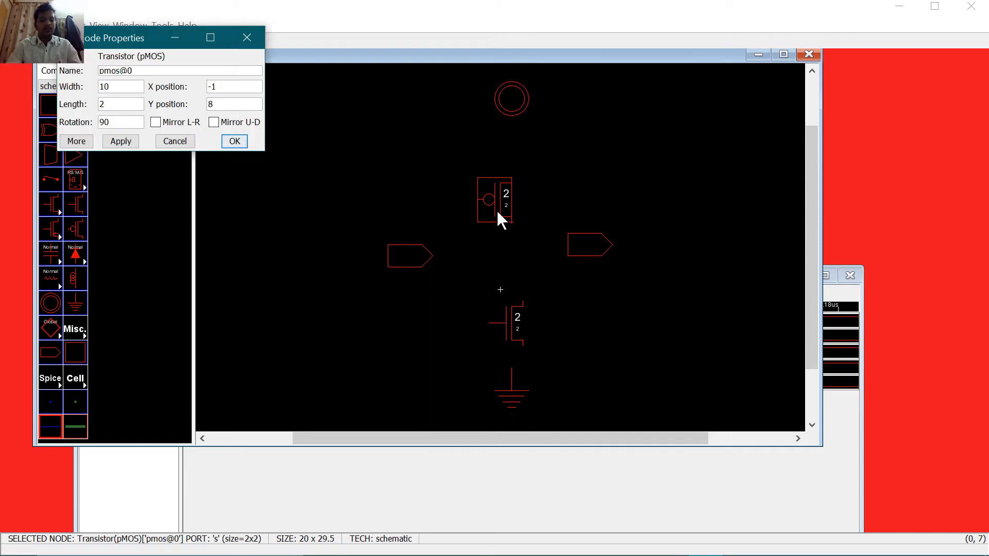
{"action": "type", "text": "5"}
{"action": "key", "text": "Return"}
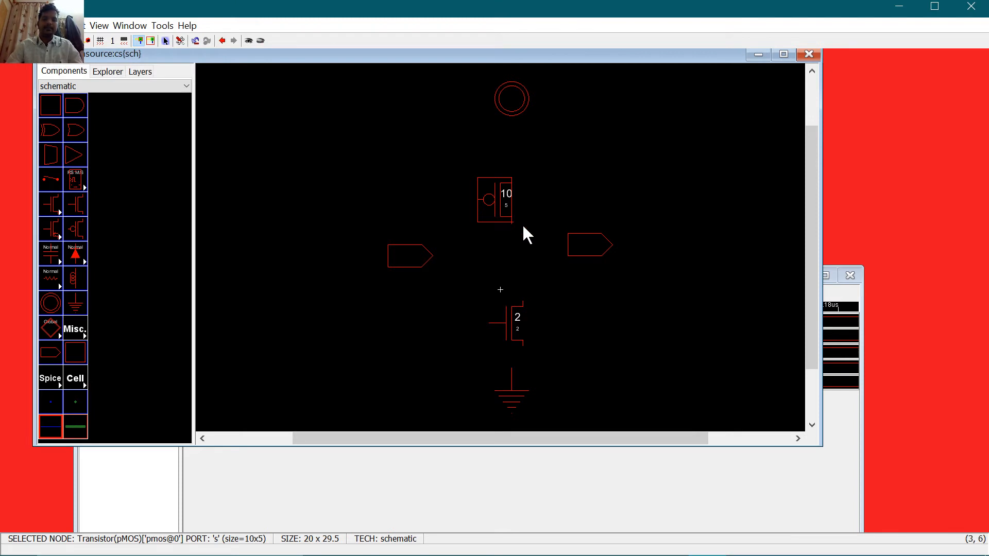
Step: Give the nMOS transistor the same width 10 and length 5
{"action": "left_click", "coordinate": [520, 325]}
{"action": "key", "text": "ctrl+i"}
{"action": "key", "text": "Tab"}
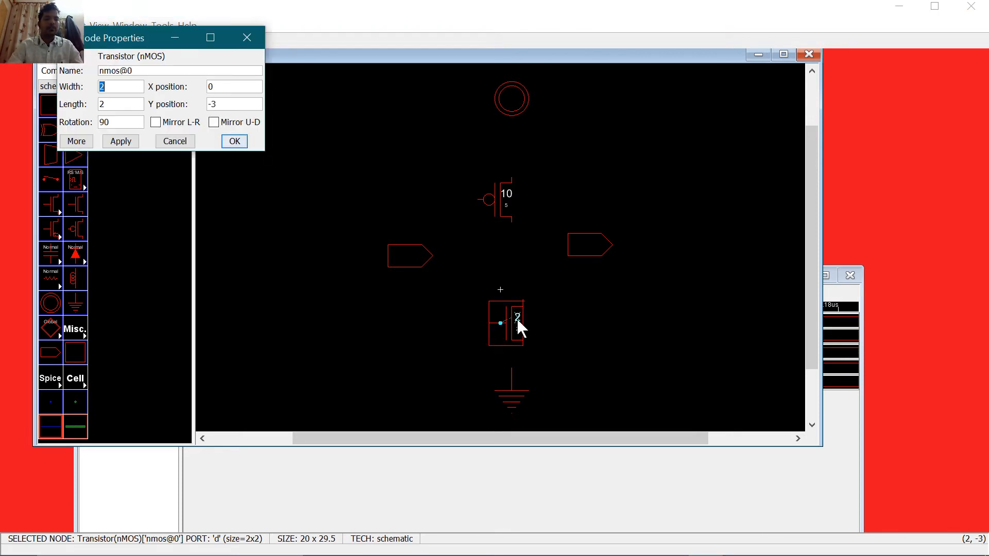
{"action": "key", "text": "Tab"}
{"action": "key", "text": "Tab"}
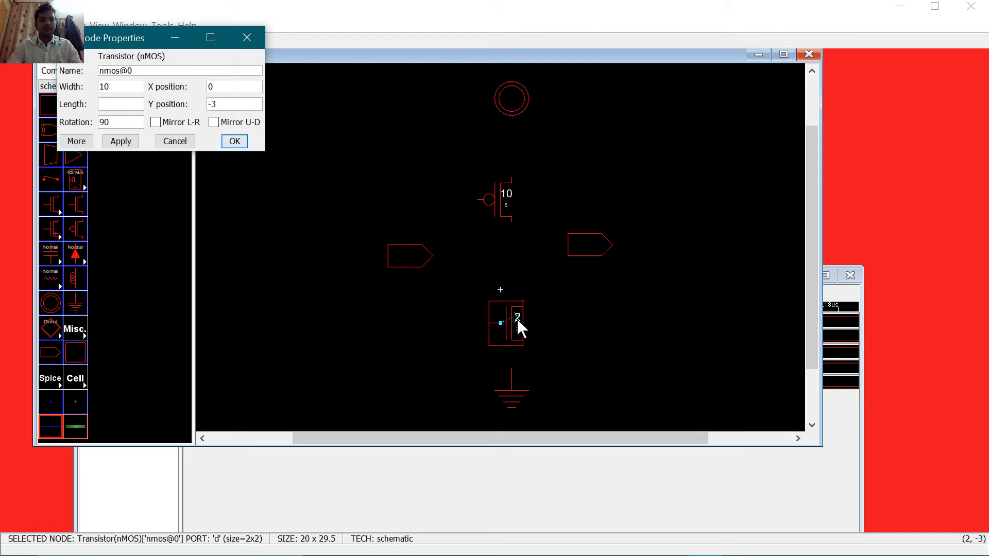
{"action": "key", "text": "Return"}
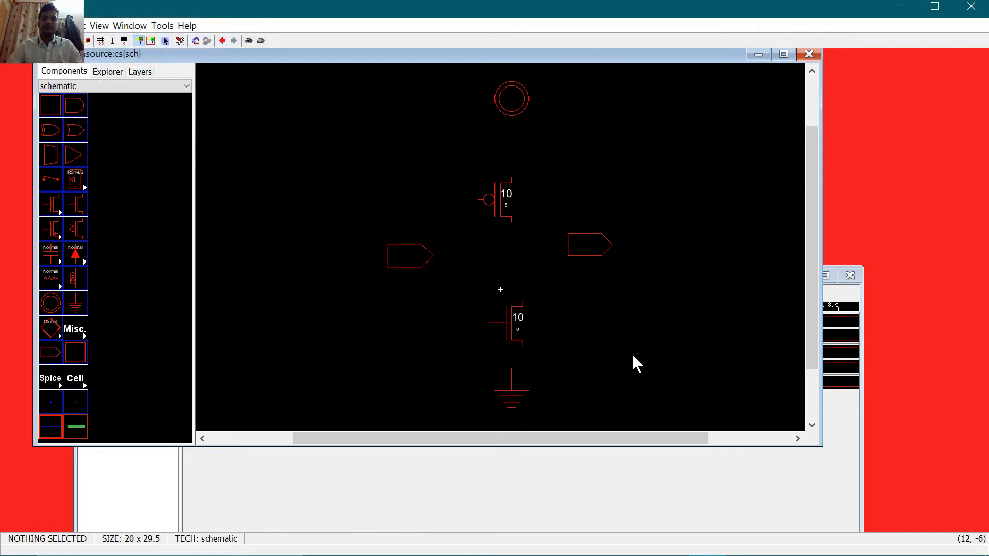
Step: Wire power to the pMOS, the nMOS to ground, and the pMOS to the nMOS drain
{"action": "left_click", "coordinate": [511, 106]}
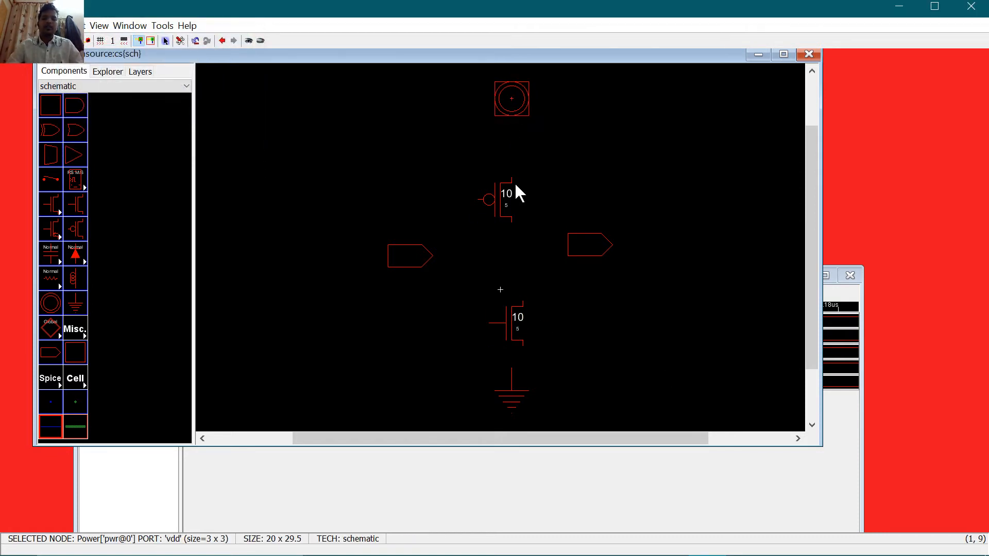
{"action": "right_click", "coordinate": [513, 179]}
{"action": "left_click", "coordinate": [518, 336]}
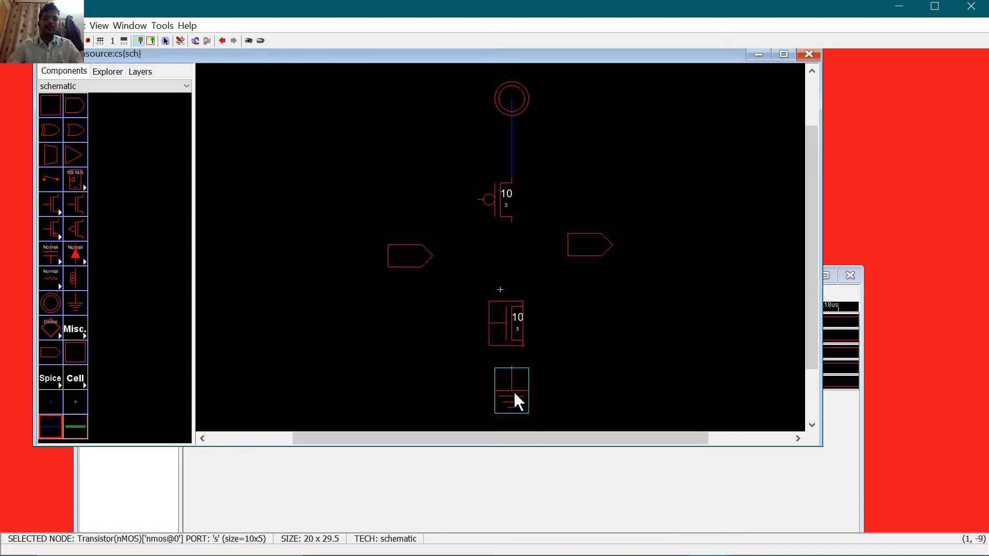
{"action": "right_click", "coordinate": [514, 391]}
{"action": "left_click", "coordinate": [513, 220]}
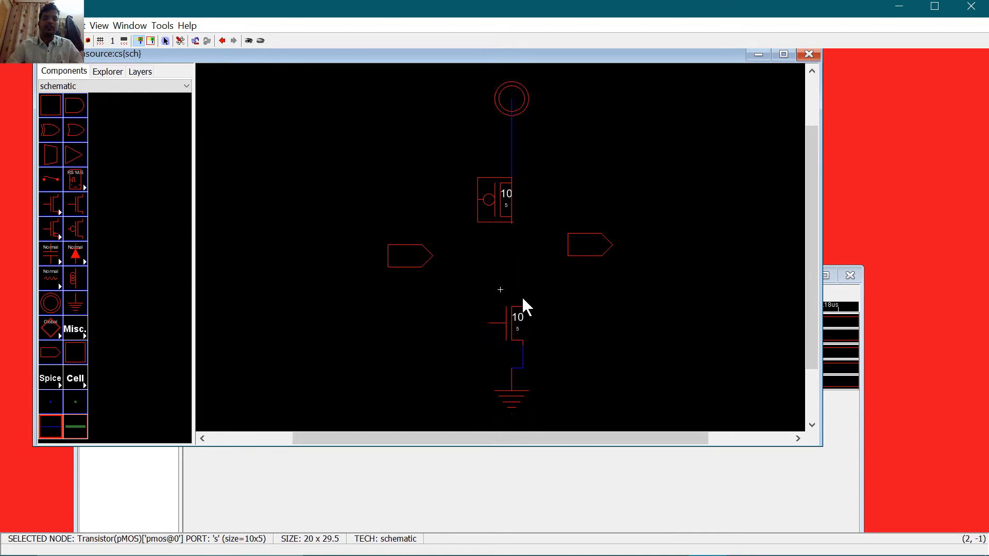
{"action": "left_click", "coordinate": [523, 302]}
{"action": "left_click", "coordinate": [511, 221]}
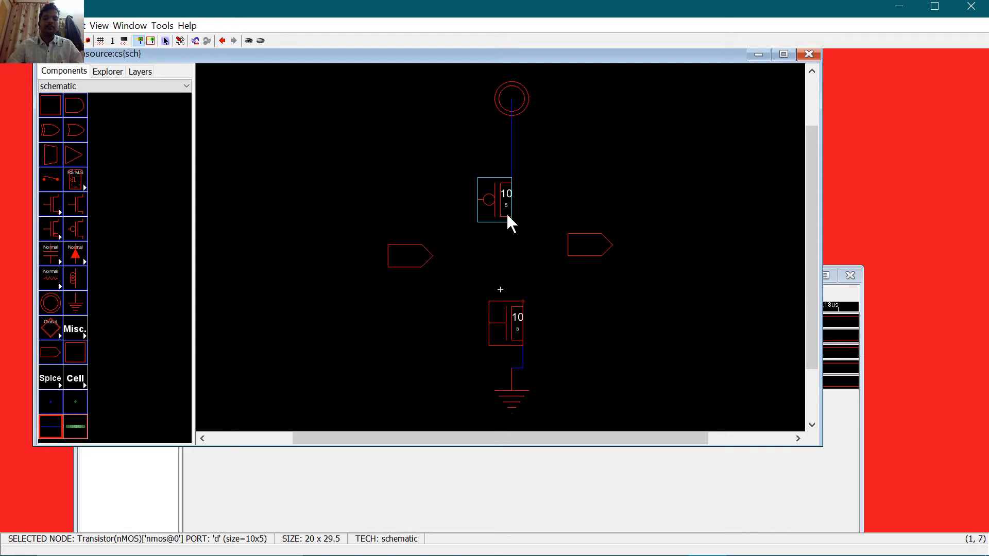
{"action": "right_click", "coordinate": [520, 299]}
Step: Wire the output to the right connector, nMOS gate to the left connector, pMOS gate to output
{"action": "left_click", "coordinate": [513, 264]}
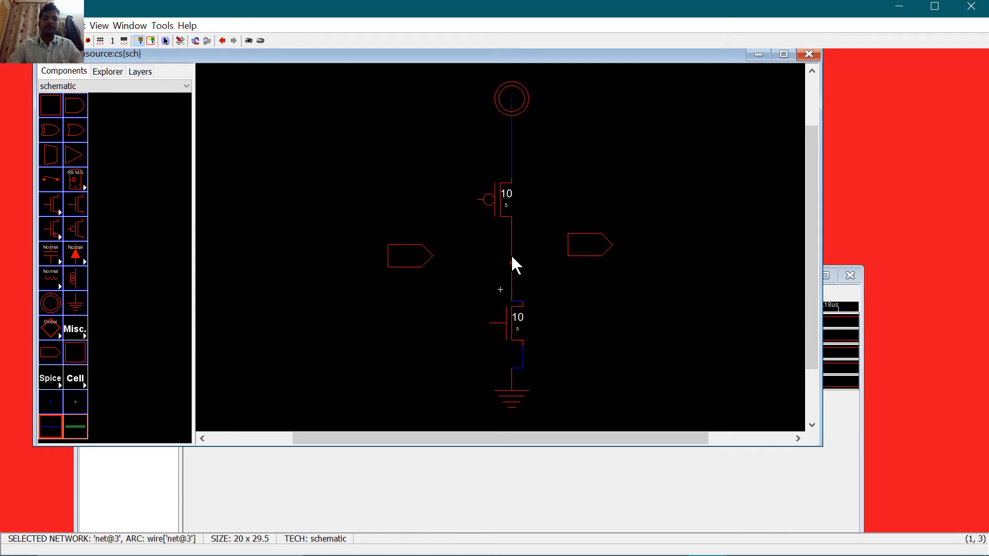
{"action": "right_click", "coordinate": [565, 243]}
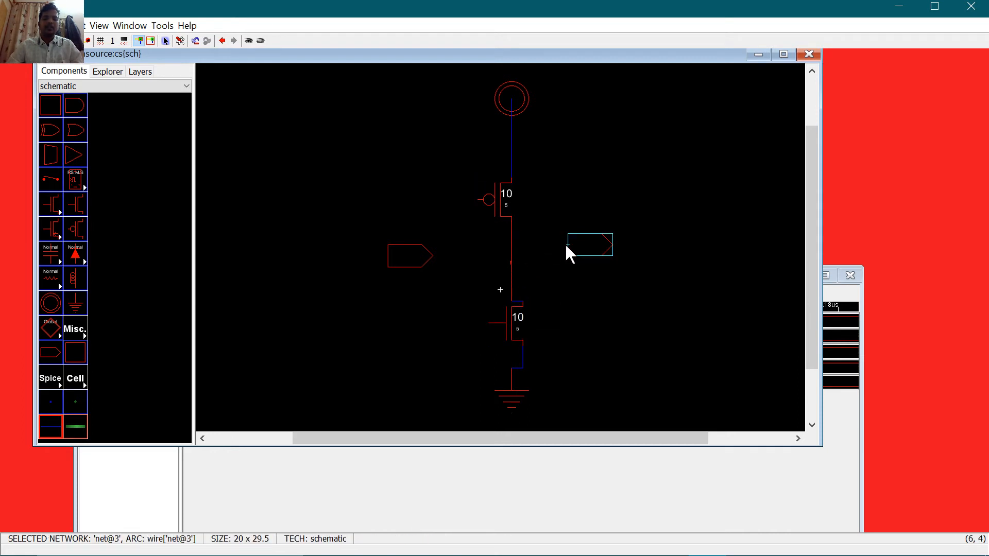
{"action": "left_click", "coordinate": [490, 323]}
{"action": "right_click", "coordinate": [423, 258]}
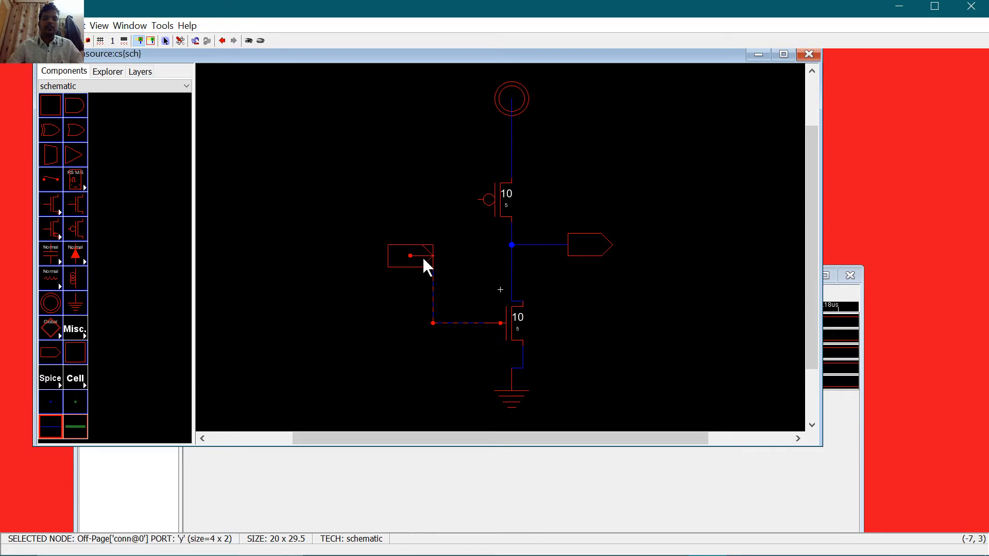
{"action": "left_click_drag", "start_coordinate": [420, 256], "coordinate": [404, 315]}
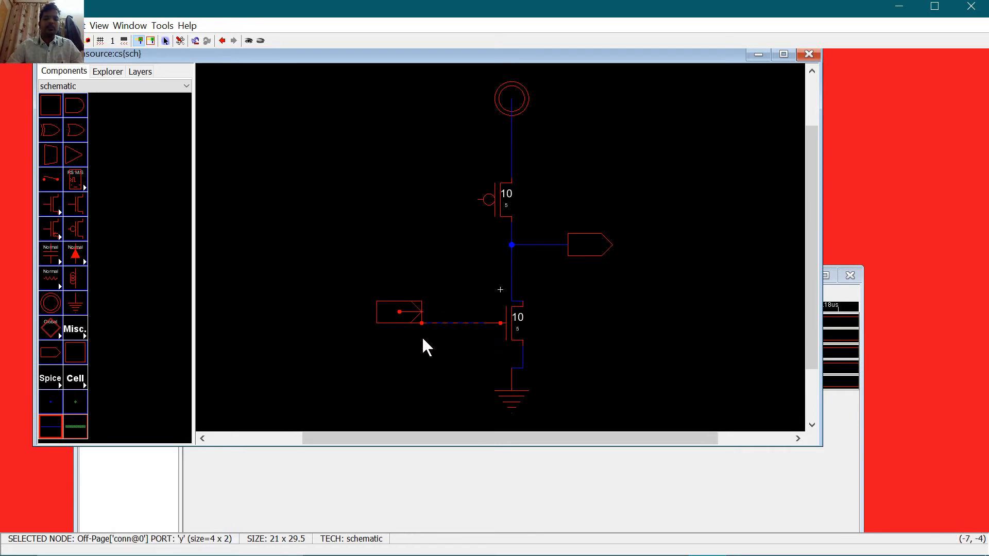
{"action": "left_click", "coordinate": [439, 225]}
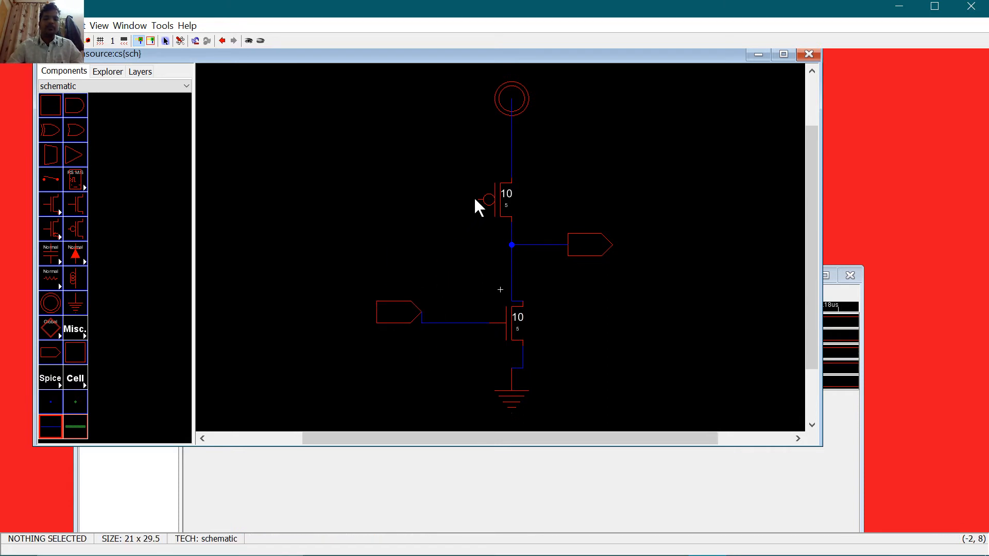
{"action": "left_click", "coordinate": [483, 207]}
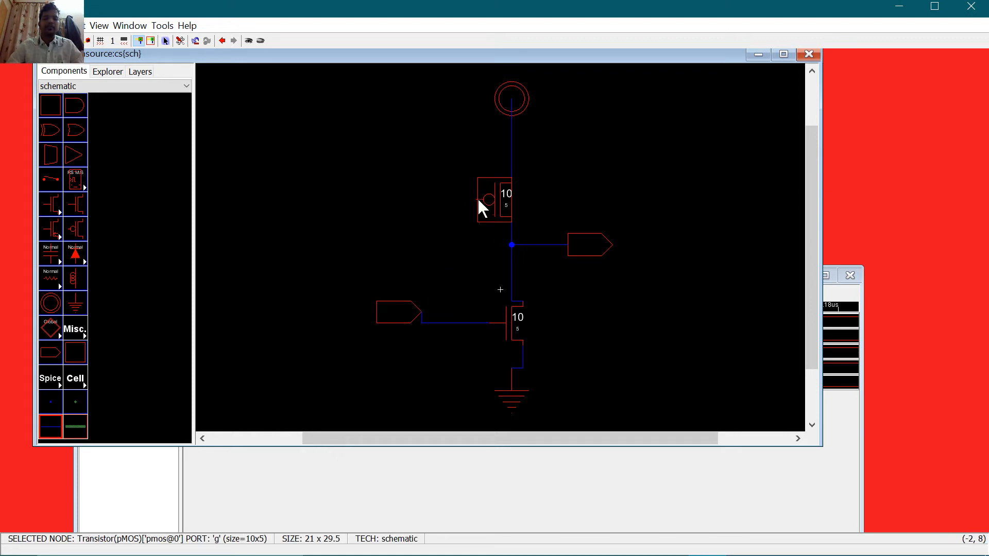
{"action": "right_click", "coordinate": [512, 245]}
{"action": "left_click", "coordinate": [573, 179]}
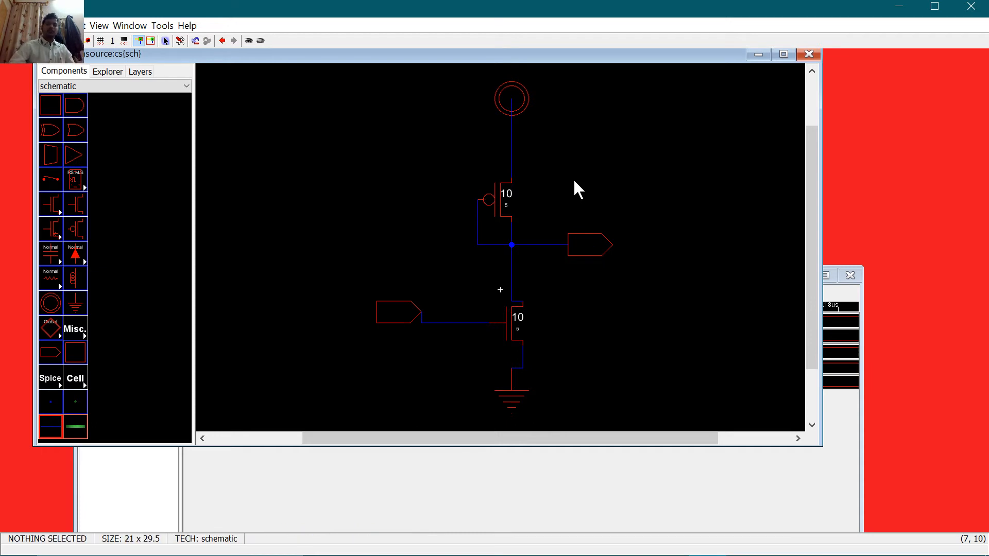
{"action": "left_click", "coordinate": [386, 322]}
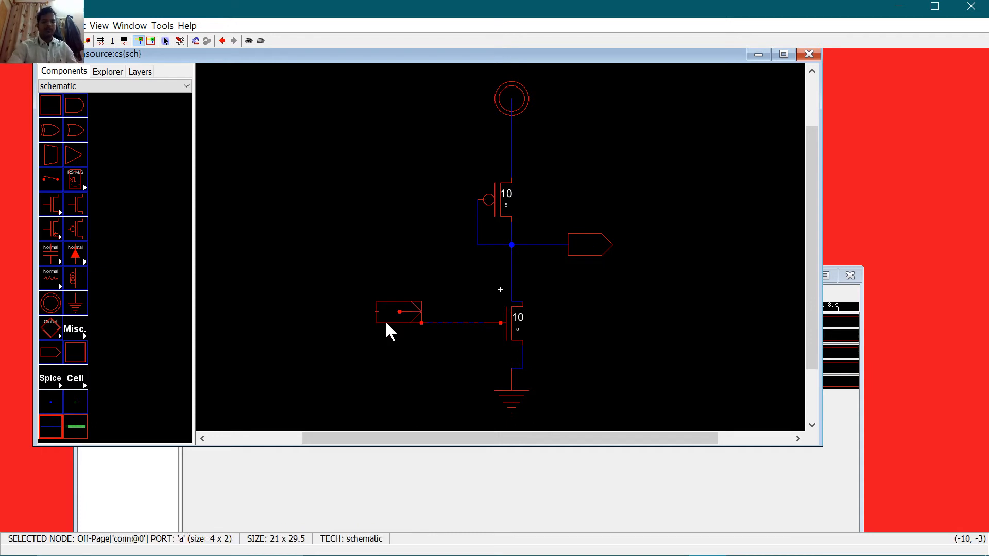
Step: Export the left off-page connector as the input vin
{"action": "key", "text": "ctrl+e"}
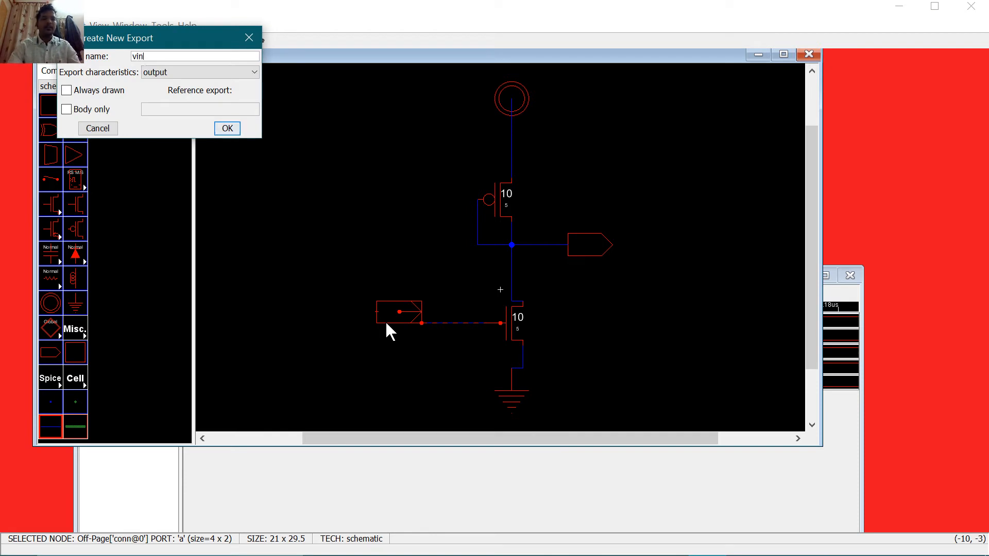
{"action": "type", "text": "vin"}
{"action": "key", "text": "Tab"}
{"action": "key", "text": "Up"}
{"action": "key", "text": "Up"}
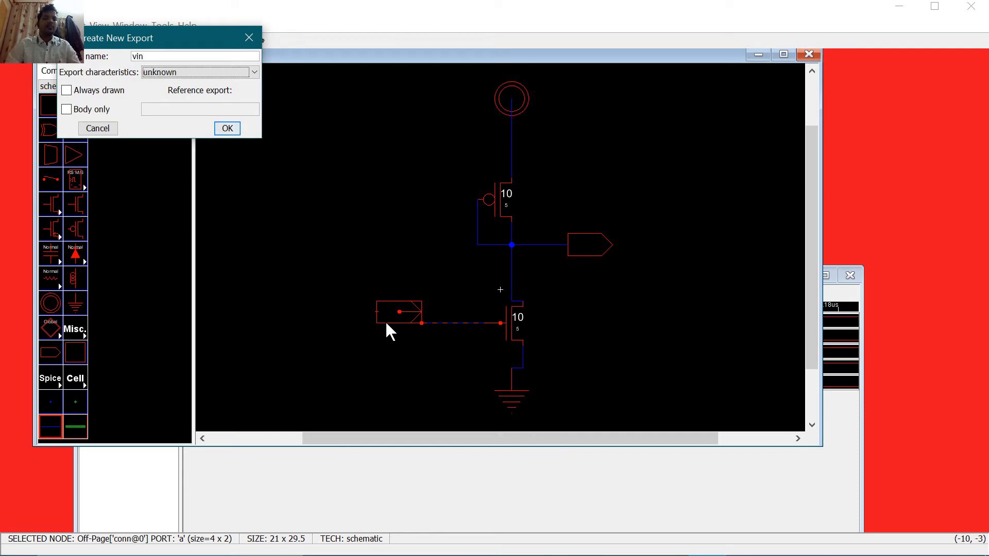
{"action": "key", "text": "Return"}
Step: Export the right off-page connector as vout
{"action": "left_click", "coordinate": [584, 246]}
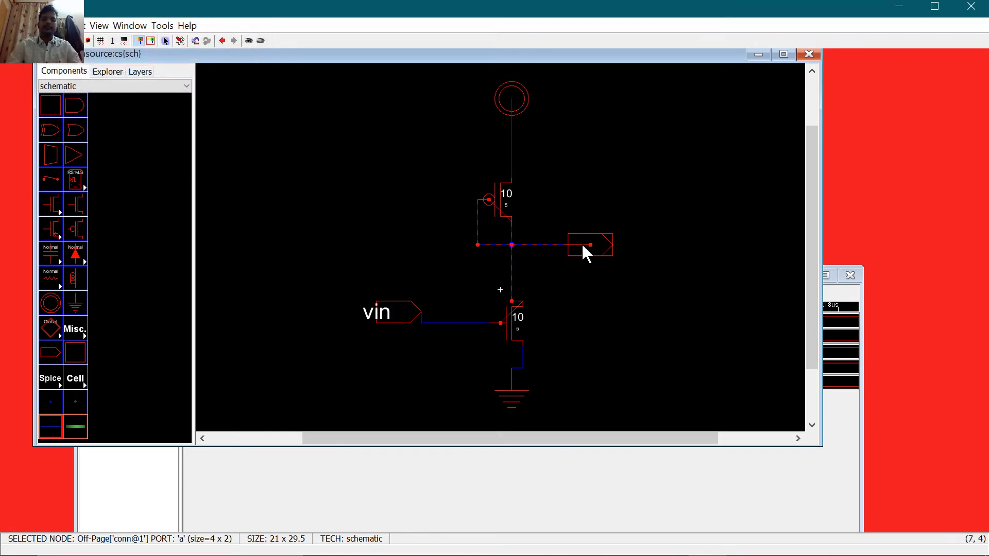
{"action": "key", "text": "ctrl+e"}
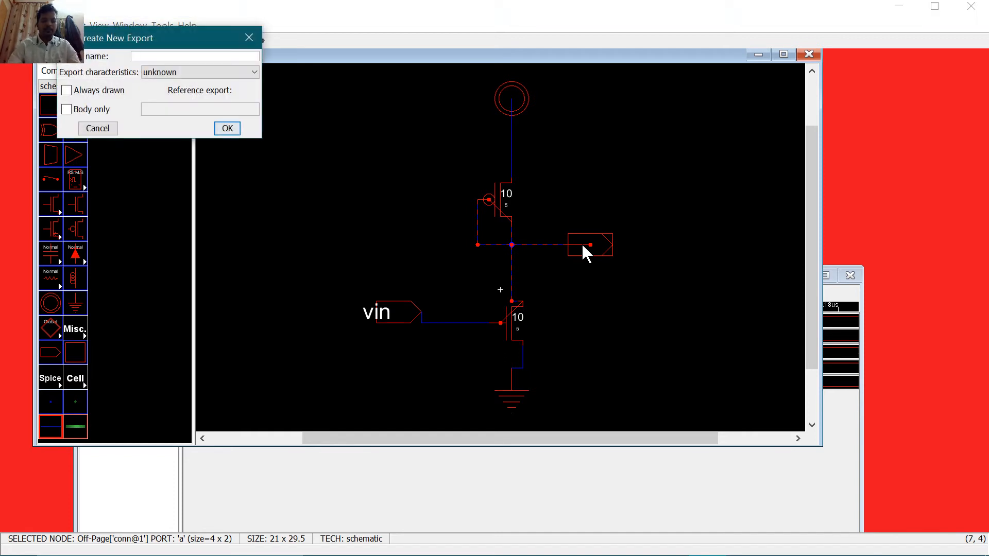
{"action": "key", "text": "Return"}
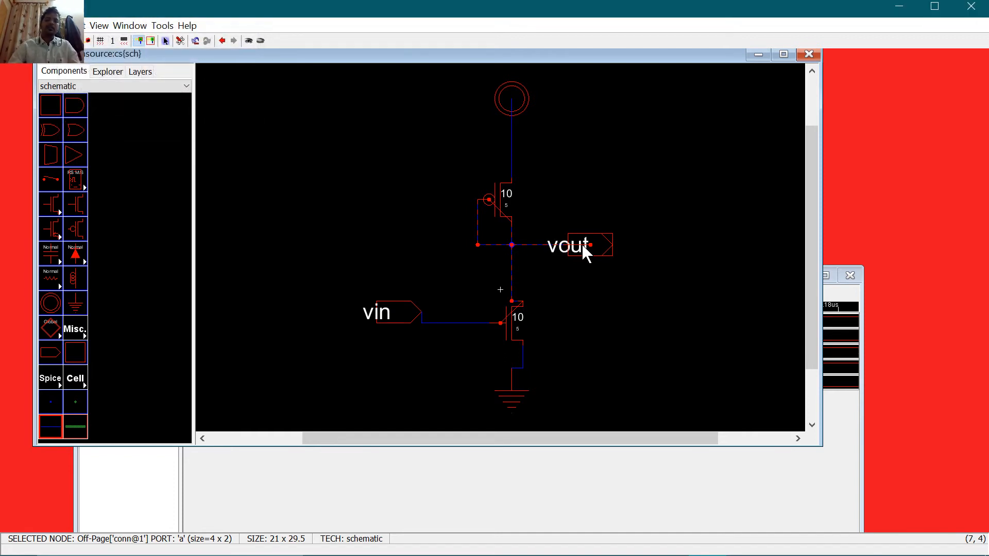
{"action": "left_click", "coordinate": [634, 336]}
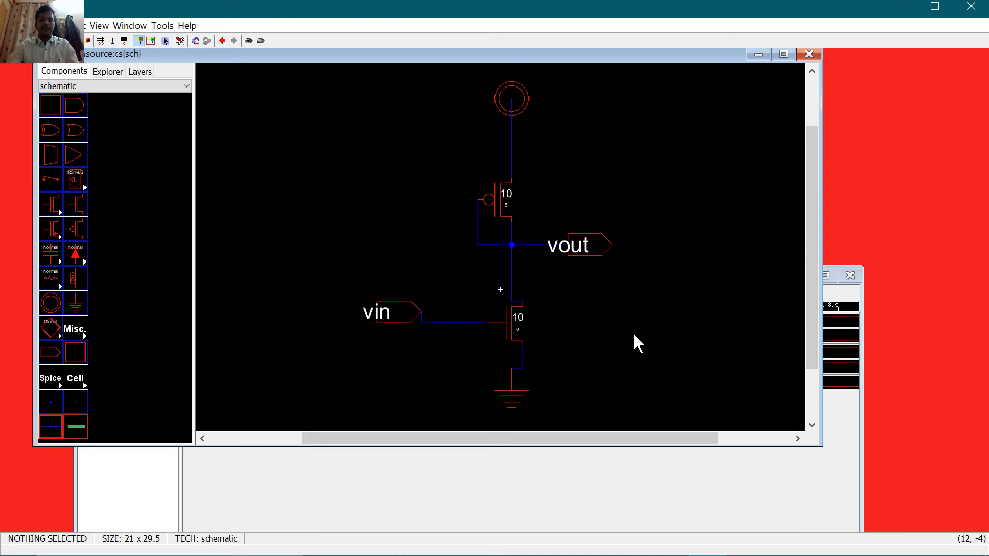
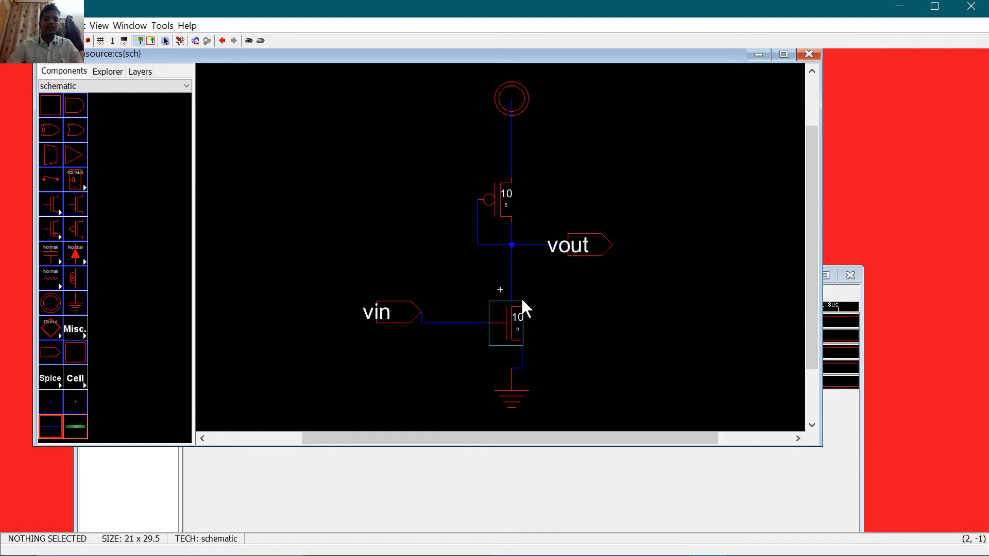
Step: Begin the hierarchical design-rule check of the cs schematic from the Tools menu
{"action": "left_click", "coordinate": [517, 351]}
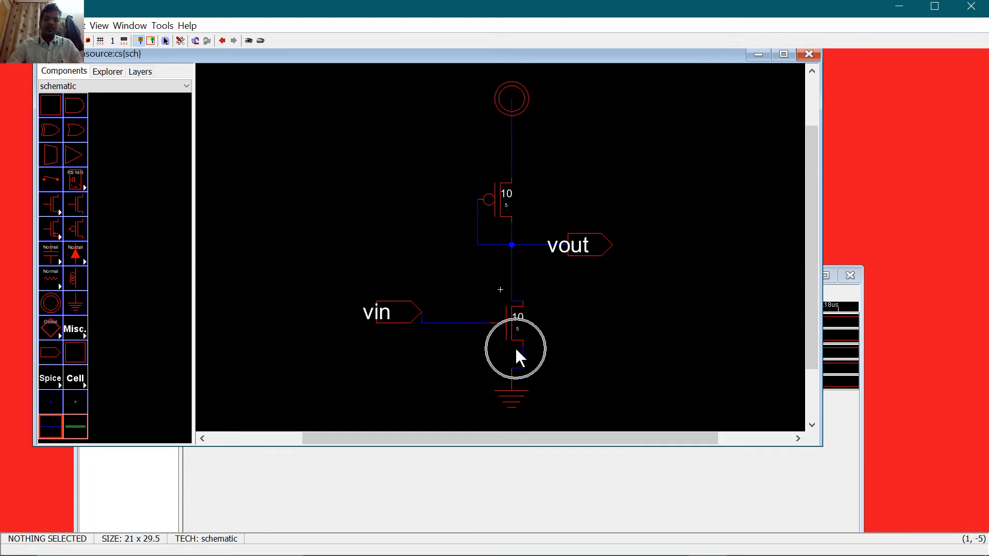
{"action": "key", "text": "ctrl"}
{"action": "key", "text": "ctrl"}
{"action": "key", "text": "ctrl"}
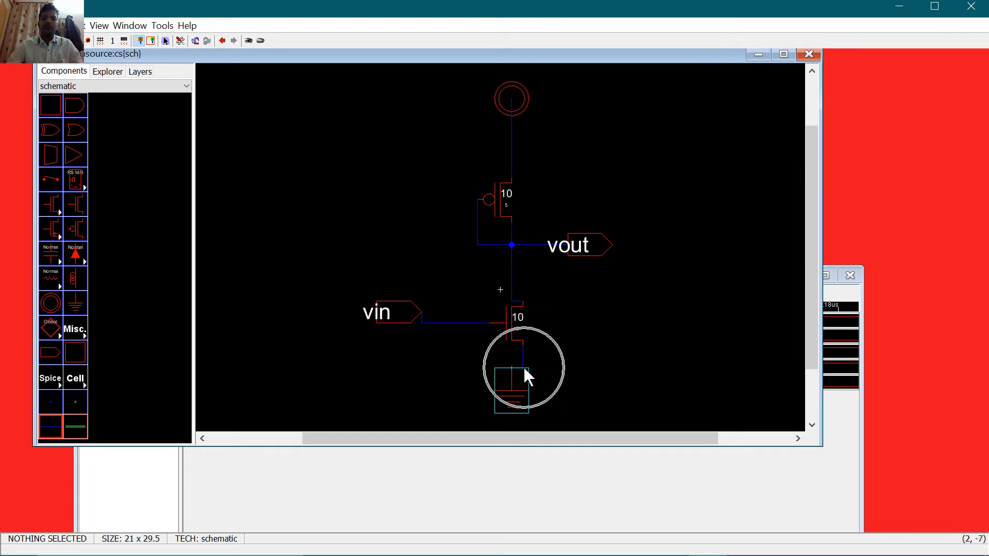
{"action": "key", "text": "ctrl"}
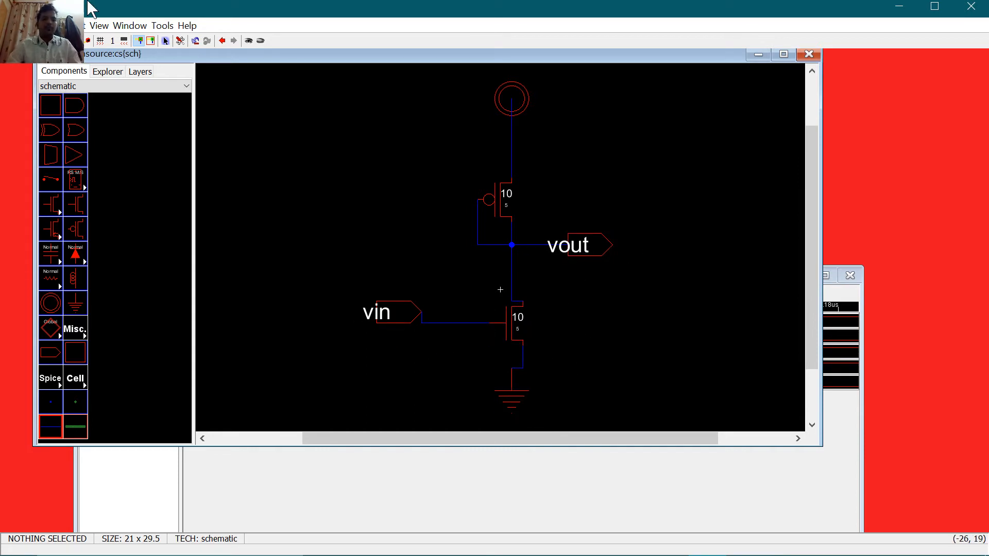
{"action": "left_click", "coordinate": [155, 27]}
Step: Run the schematic DRC, then start the built-in ALS simulation of the current cell
{"action": "mouse_move", "coordinate": [203, 47]}
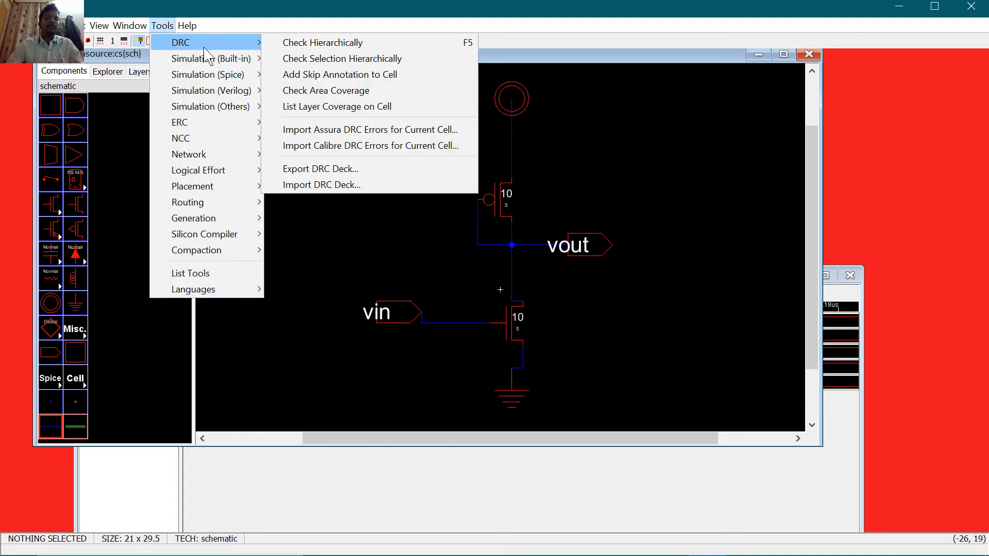
{"action": "left_click", "coordinate": [290, 47]}
{"action": "left_click", "coordinate": [162, 25]}
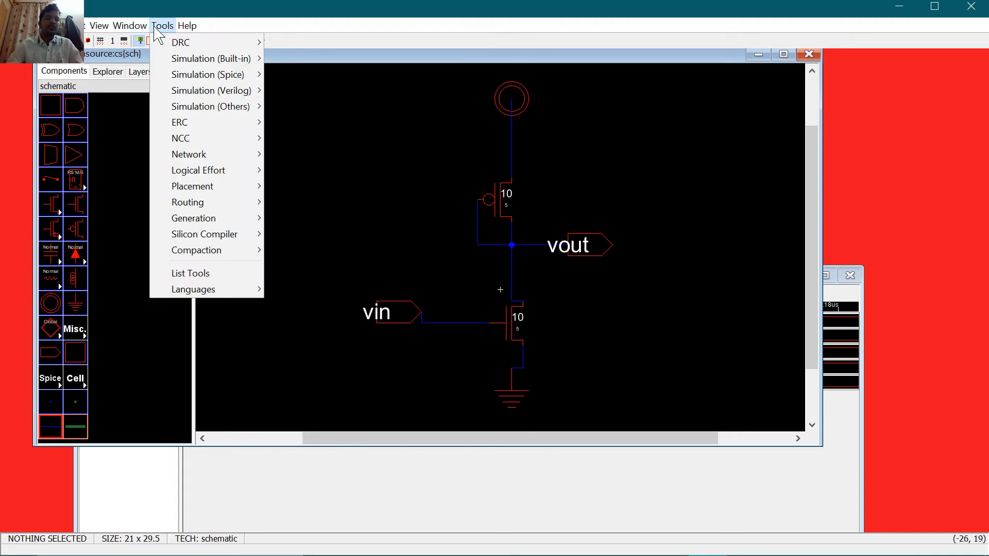
{"action": "left_click", "coordinate": [359, 61]}
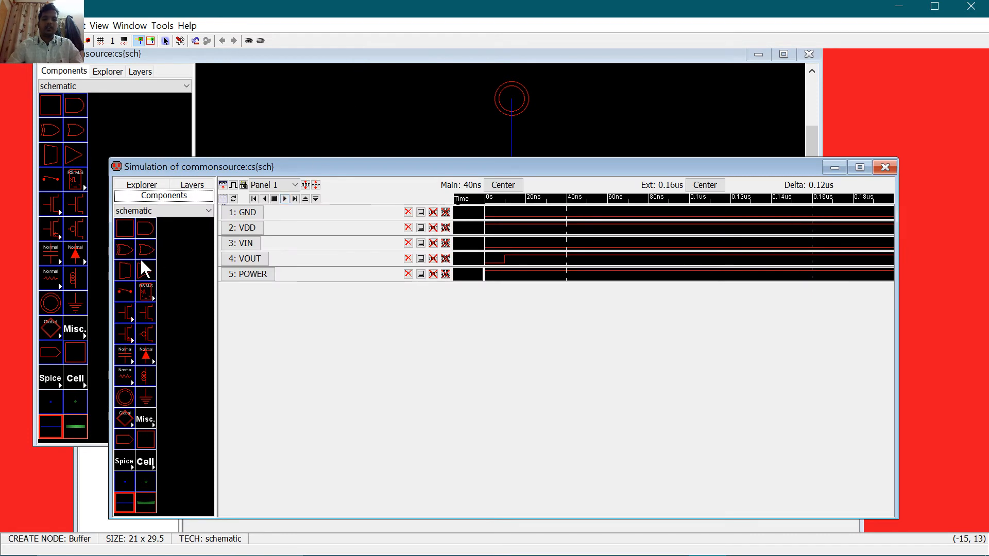
Step: Set VIN high from the 40ns cursor and enlarge the VIN and VOUT waveform rows
{"action": "left_click", "coordinate": [250, 248]}
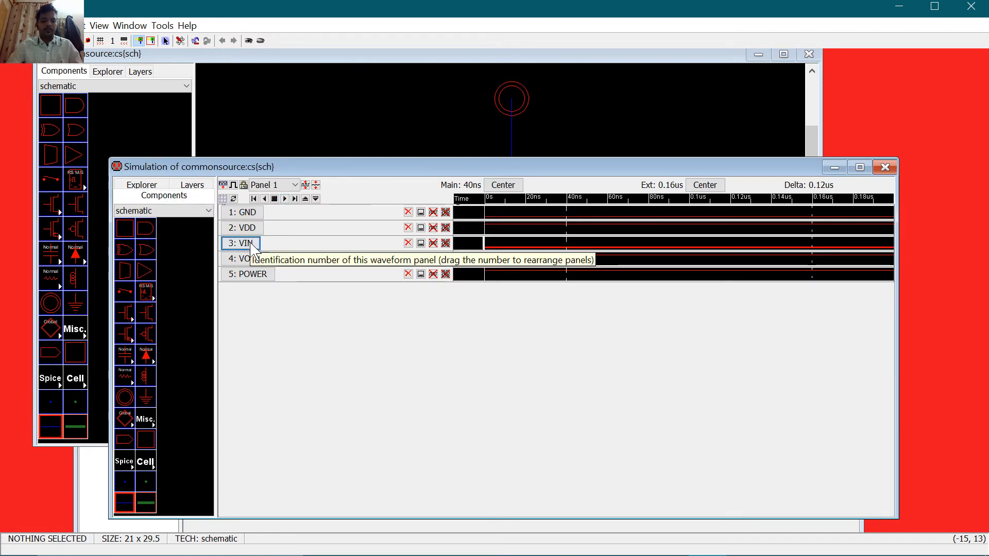
{"action": "key", "text": "v"}
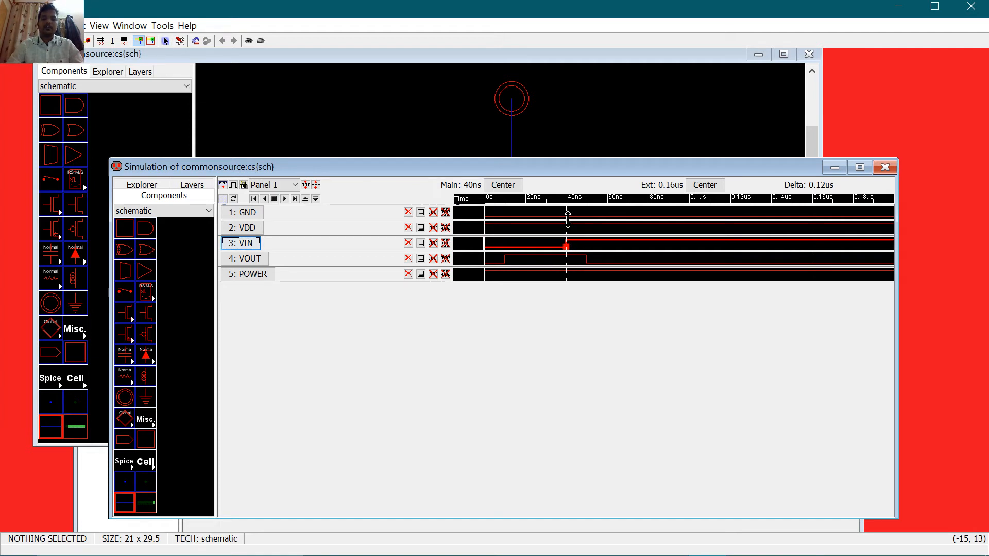
{"action": "left_click_drag", "start_coordinate": [568, 220], "coordinate": [613, 221]}
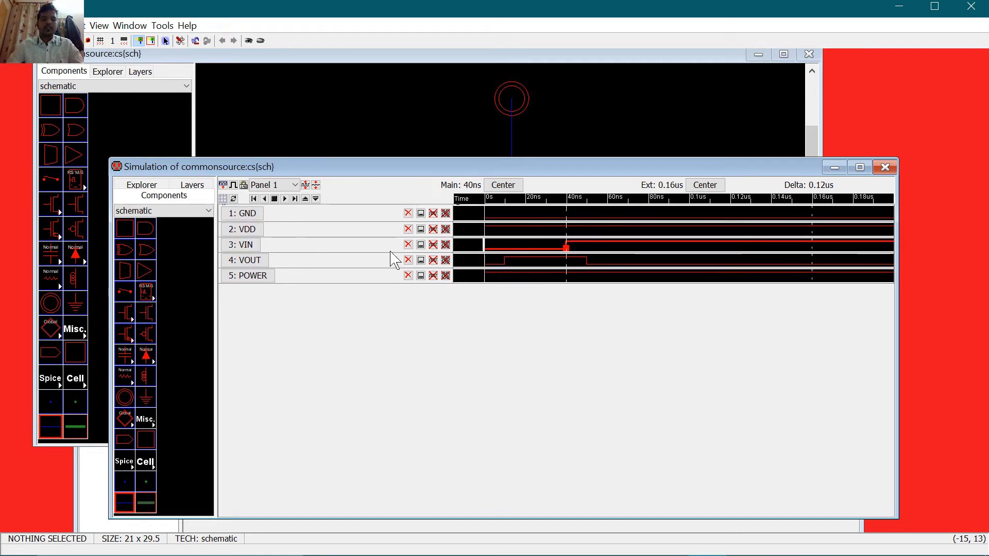
{"action": "left_click_drag", "start_coordinate": [379, 255], "coordinate": [389, 378]}
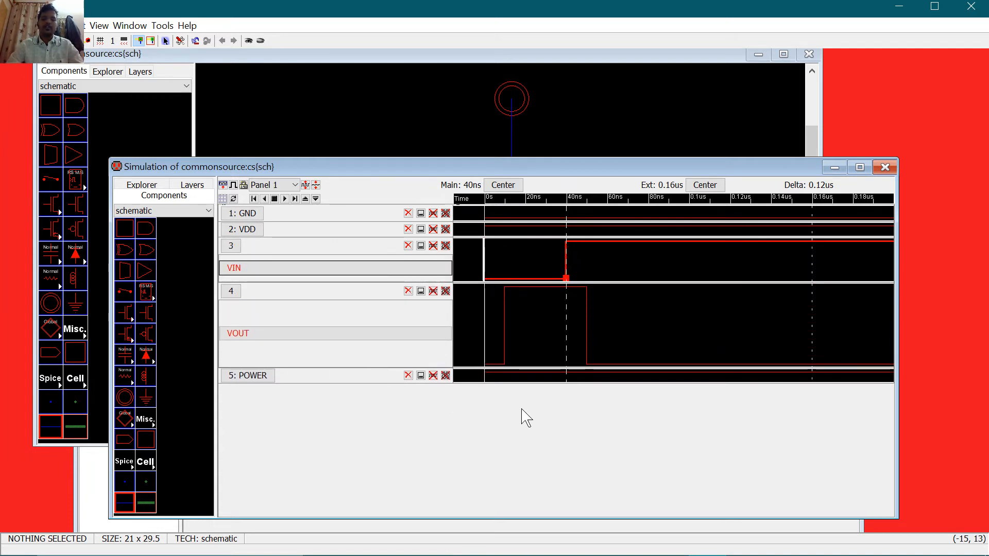
{"action": "left_click", "coordinate": [586, 326]}
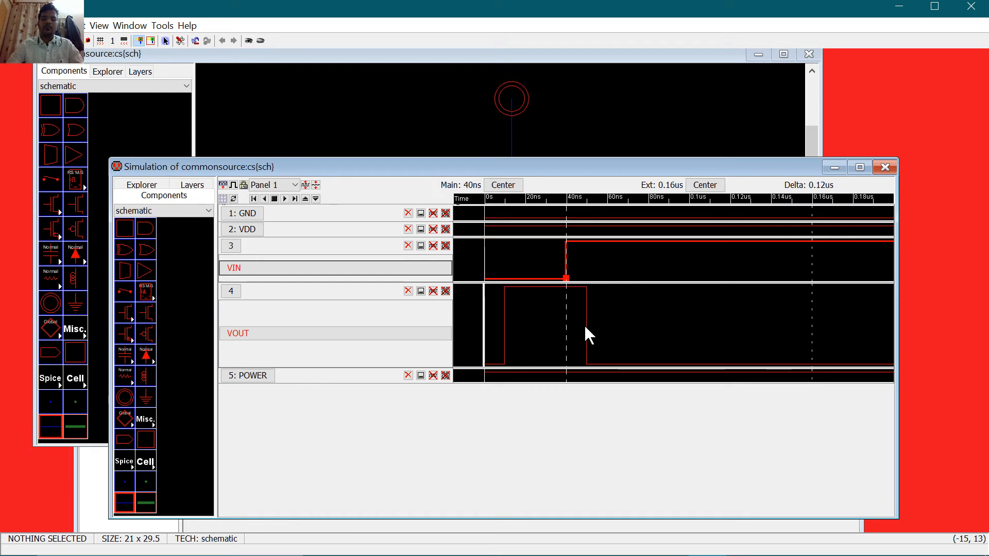
{"action": "left_click", "coordinate": [586, 330]}
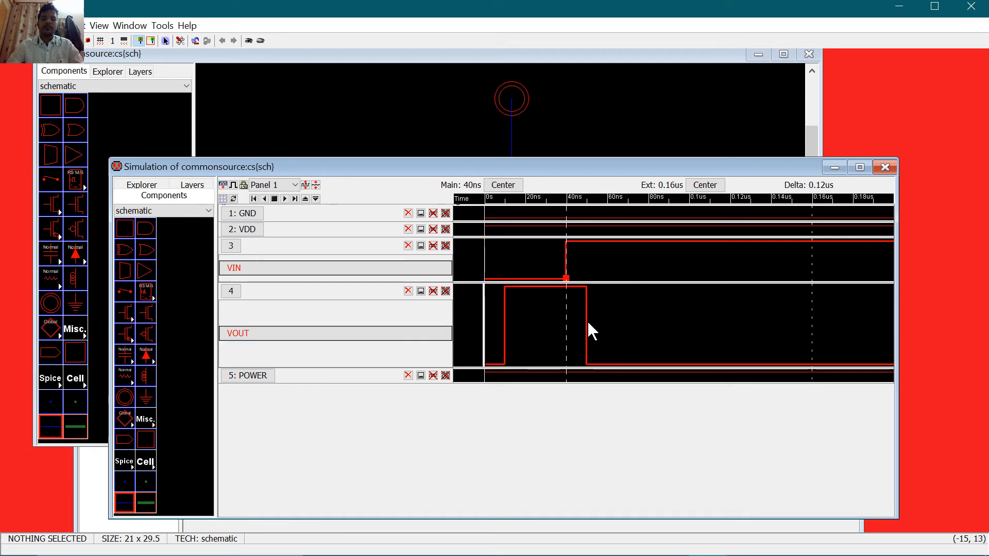
{"action": "left_click", "coordinate": [246, 269]}
{"action": "key", "text": "g"}
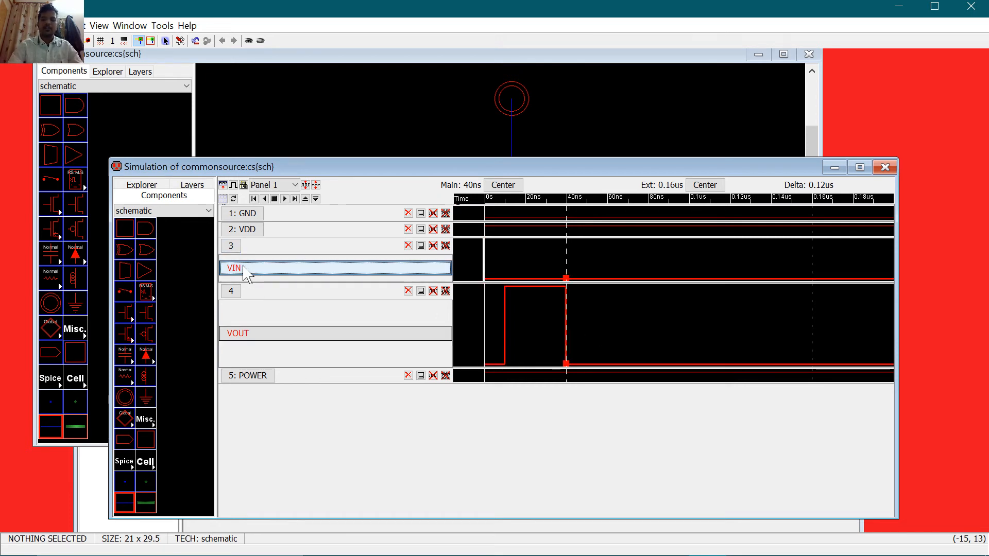
{"action": "key", "text": "v"}
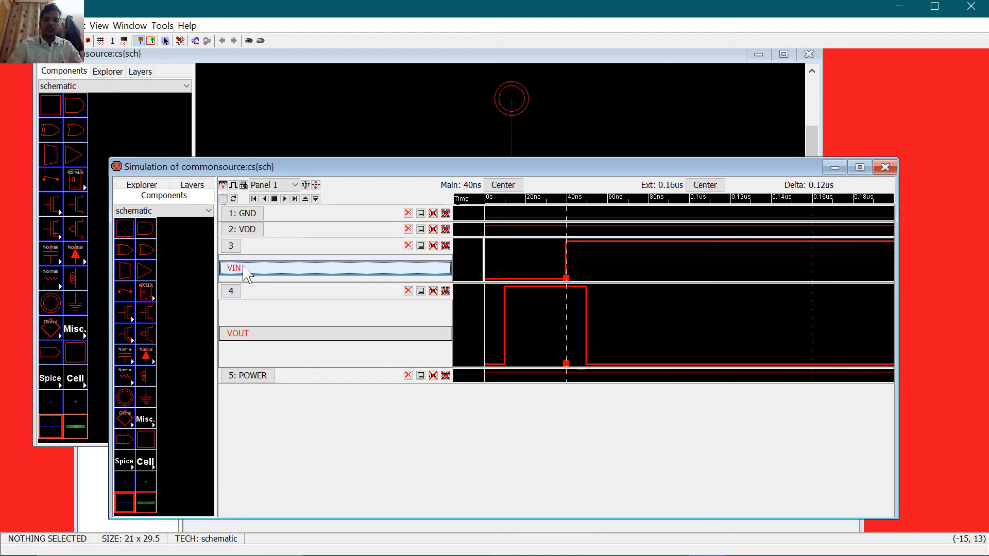
Step: Bring VIN low near 90ns, then return to the cs schematic window
{"action": "left_click_drag", "start_coordinate": [566, 211], "coordinate": [684, 224]}
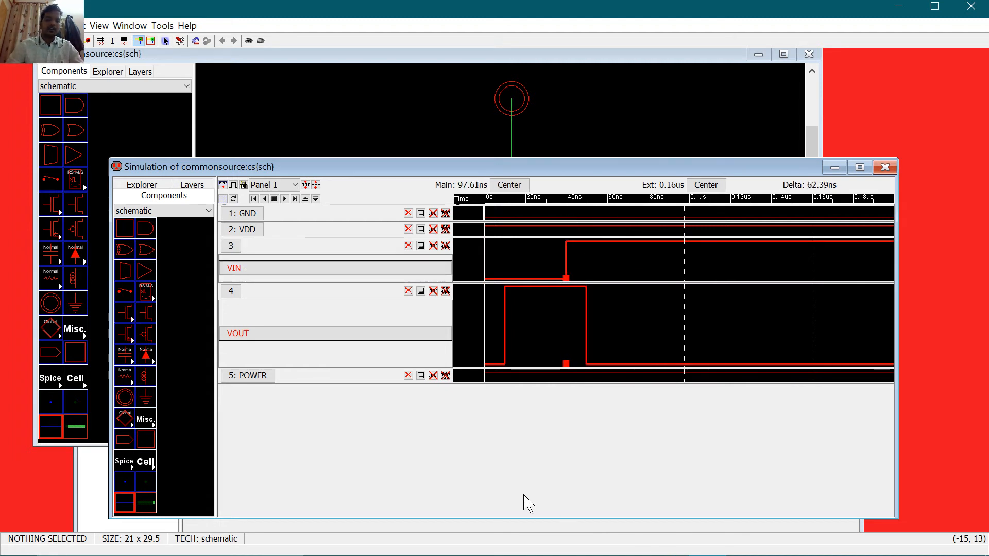
{"action": "left_click", "coordinate": [313, 270]}
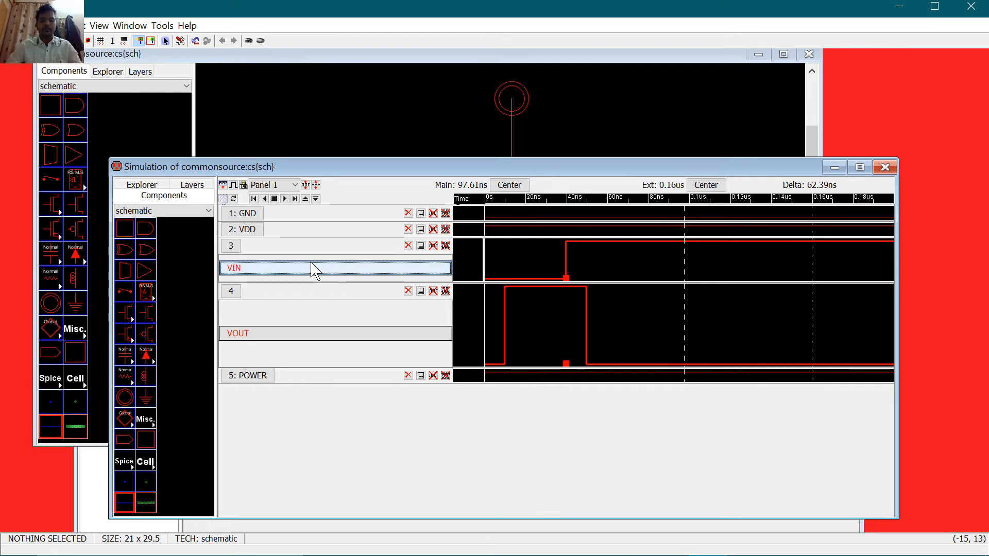
{"action": "left_click", "coordinate": [699, 341]}
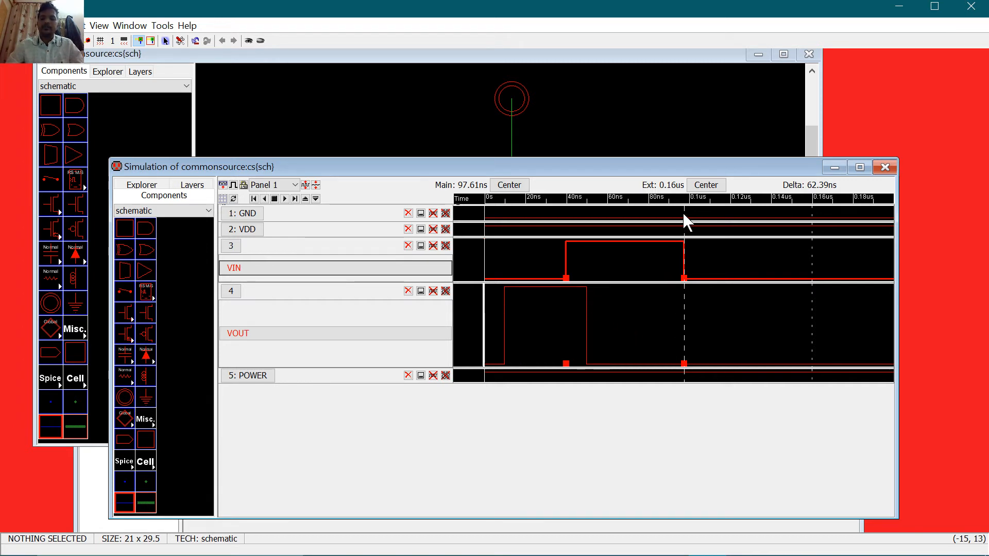
{"action": "left_click_drag", "start_coordinate": [682, 212], "coordinate": [667, 216]}
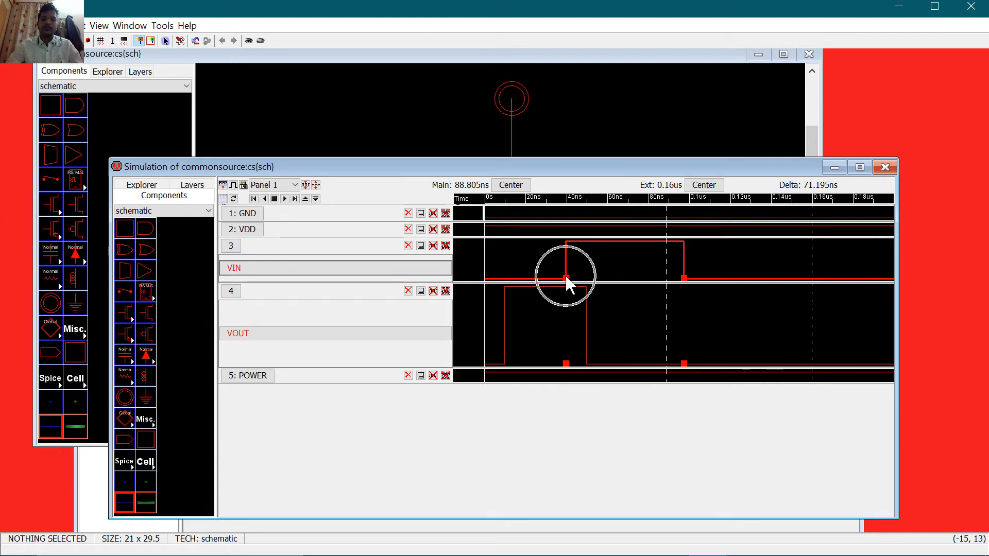
{"action": "key", "text": "ctrl"}
{"action": "key", "text": "ctrl"}
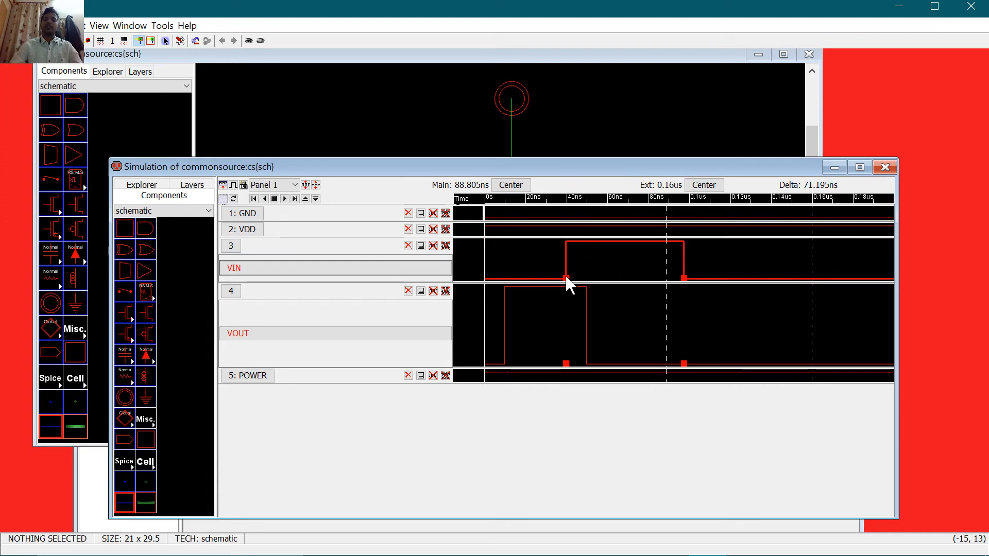
{"action": "key", "text": "ctrl"}
{"action": "key", "text": "ctrl"}
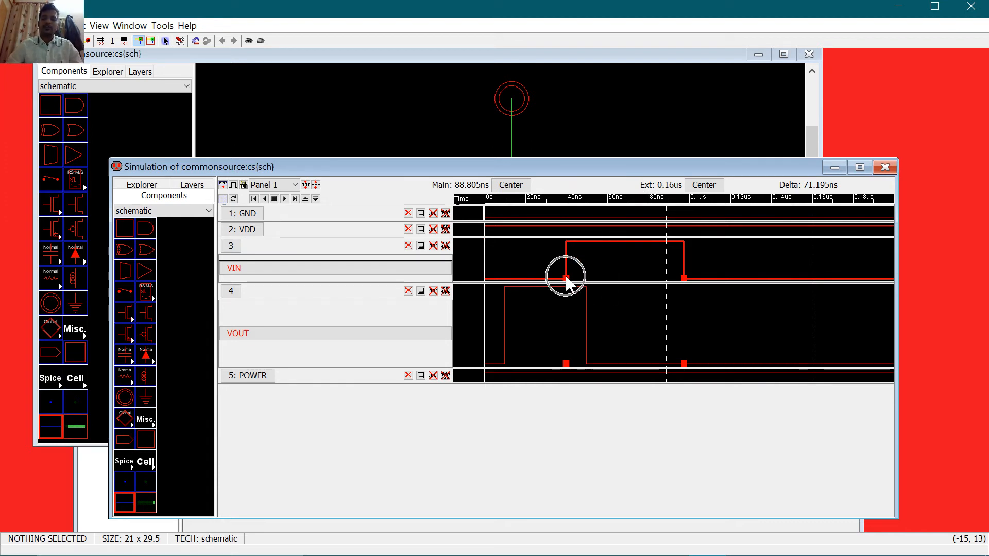
{"action": "left_click", "coordinate": [576, 88]}
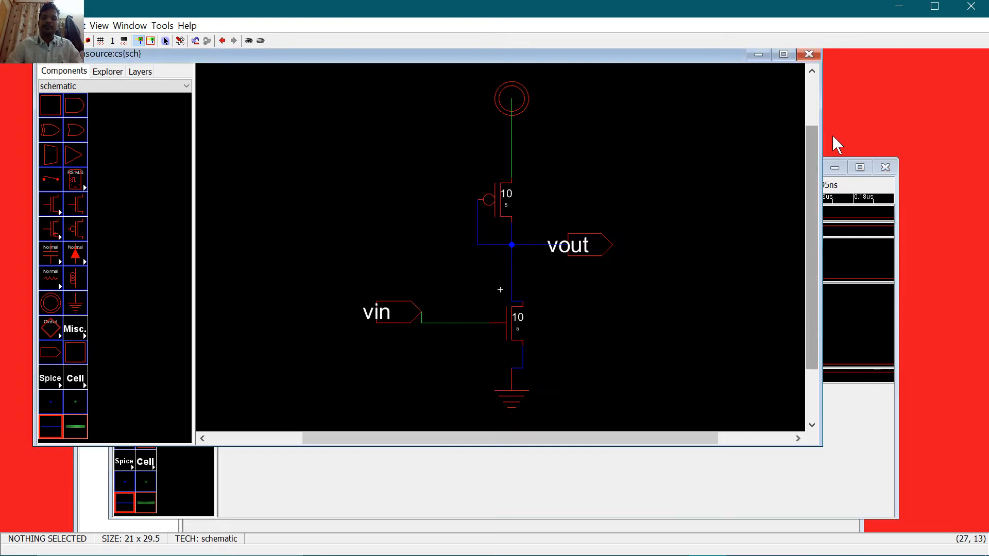
Step: Close the waveform window and create a new cs cell in layout view
{"action": "left_click", "coordinate": [888, 169]}
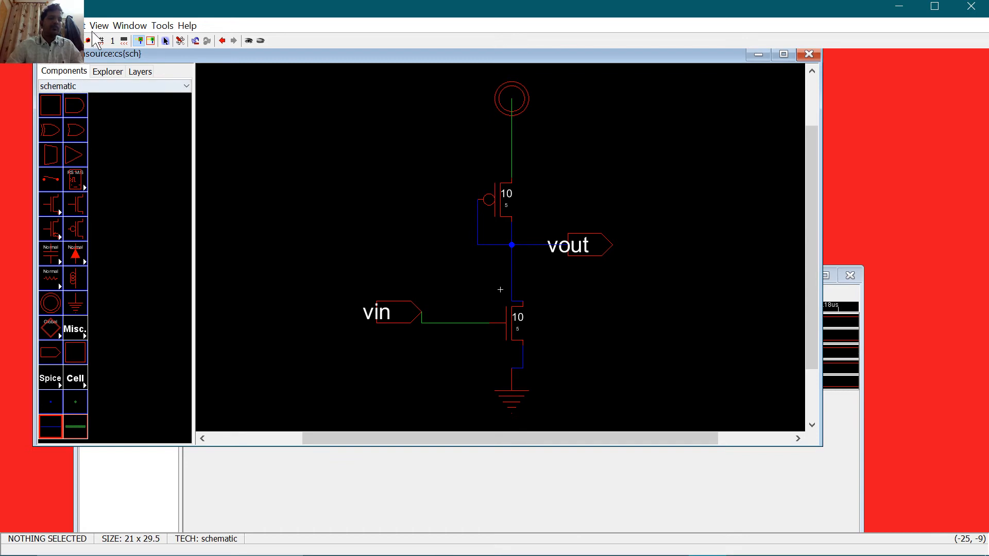
{"action": "left_click", "coordinate": [49, 25]}
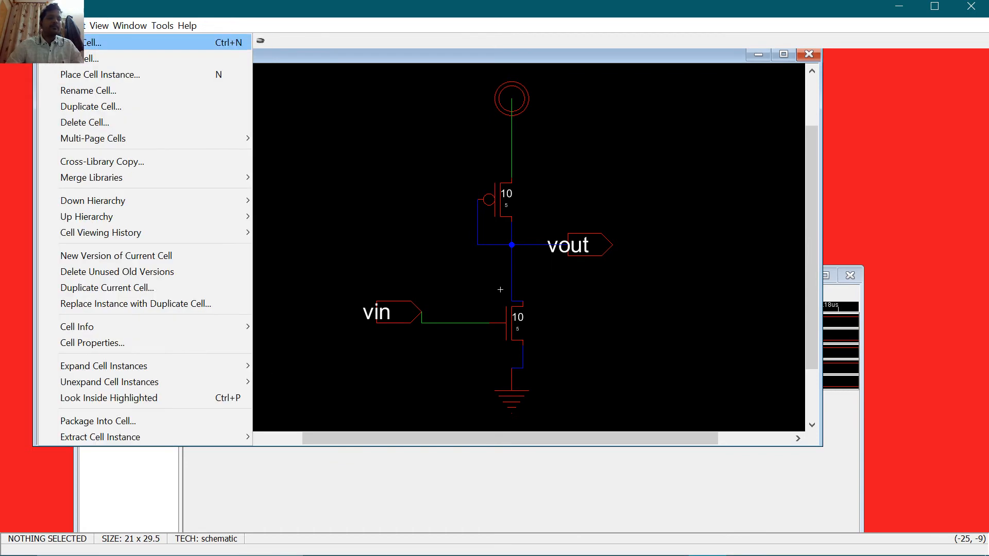
{"action": "left_click", "coordinate": [56, 40]}
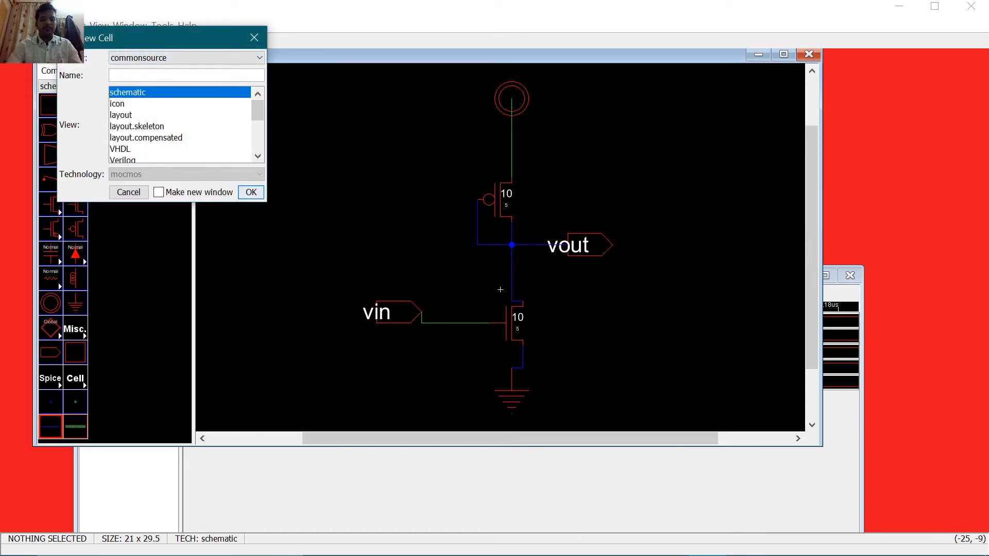
{"action": "left_click", "coordinate": [139, 114]}
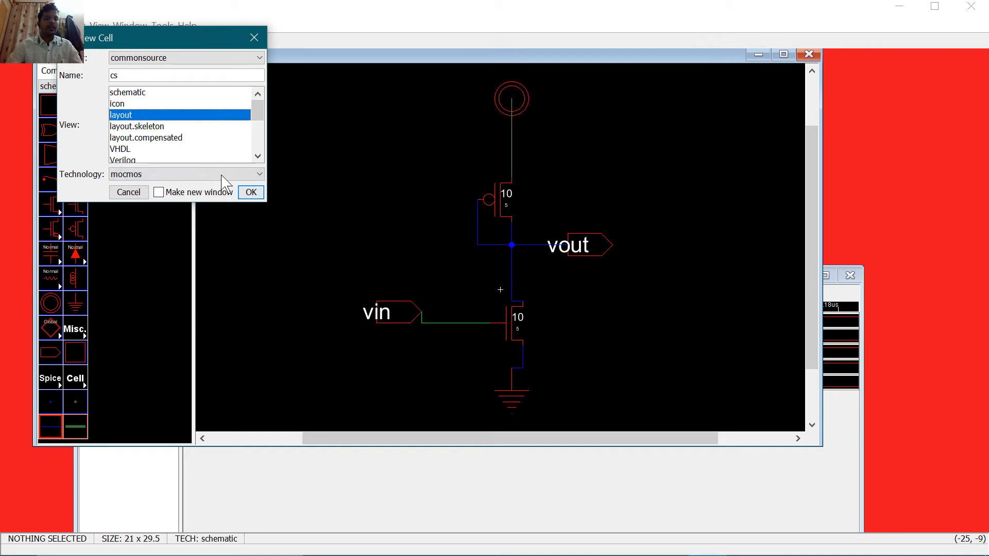
{"action": "left_click", "coordinate": [251, 192]}
Step: Place a pMos transistor with an nMos transistor below it
{"action": "left_click", "coordinate": [80, 424]}
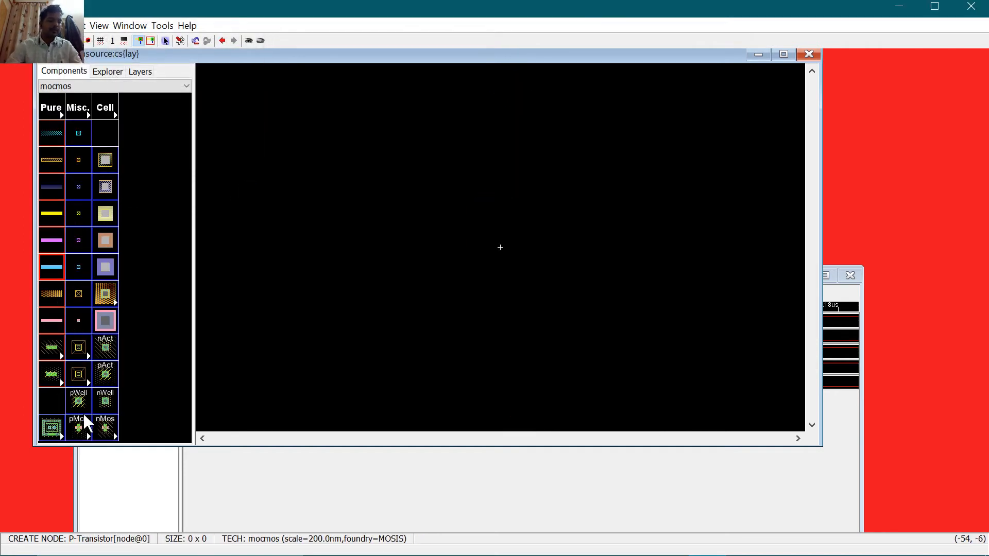
{"action": "left_click", "coordinate": [503, 216]}
{"action": "left_click", "coordinate": [105, 426]}
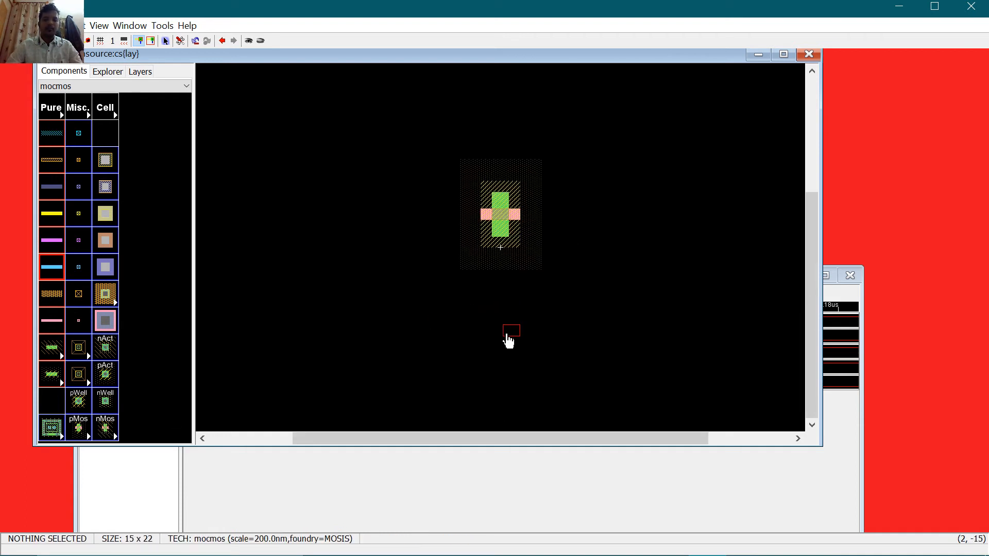
{"action": "left_click", "coordinate": [501, 341]}
Step: Place P-Active contacts on the left and right of the pMos transistor
{"action": "left_click", "coordinate": [106, 376]}
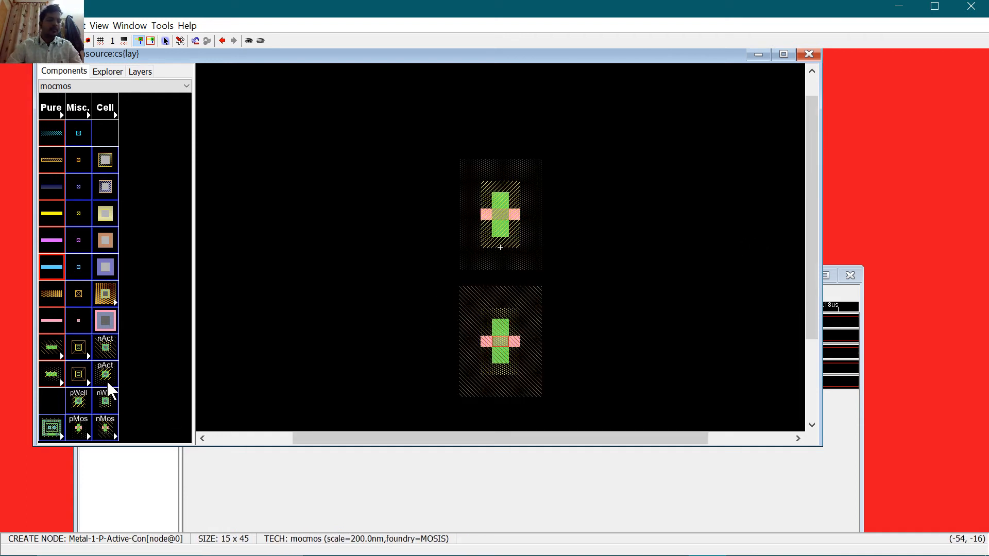
{"action": "left_click", "coordinate": [418, 221]}
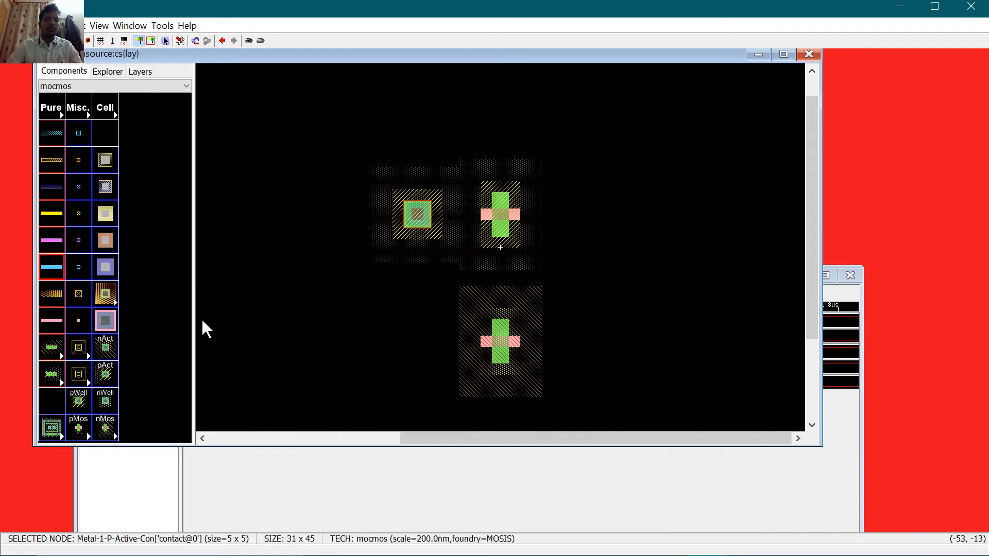
{"action": "left_click", "coordinate": [111, 363]}
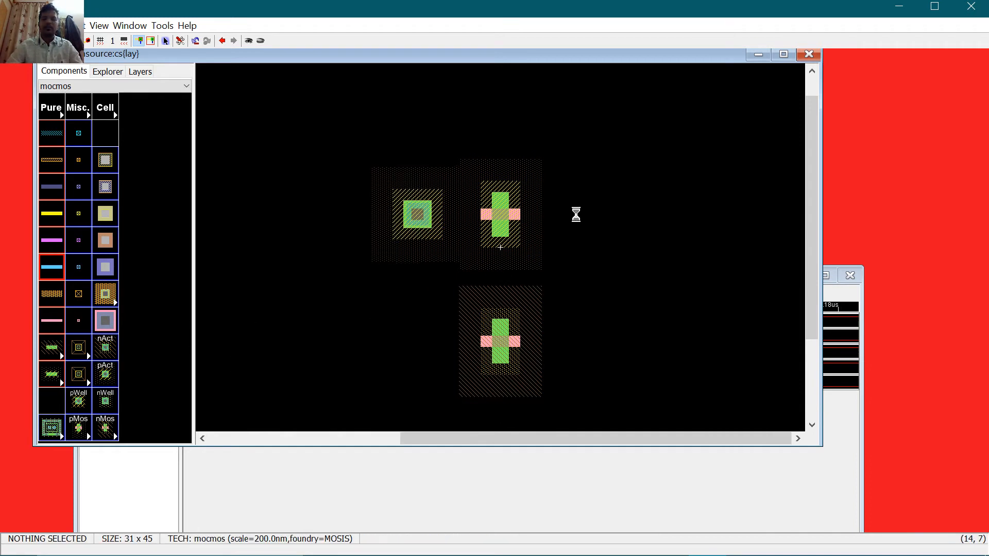
{"action": "left_click", "coordinate": [574, 215]}
Step: Place N-Active contacts on the left and right of the nMos transistor
{"action": "left_click", "coordinate": [102, 427]}
{"action": "left_click", "coordinate": [86, 397]}
{"action": "left_click", "coordinate": [106, 352]}
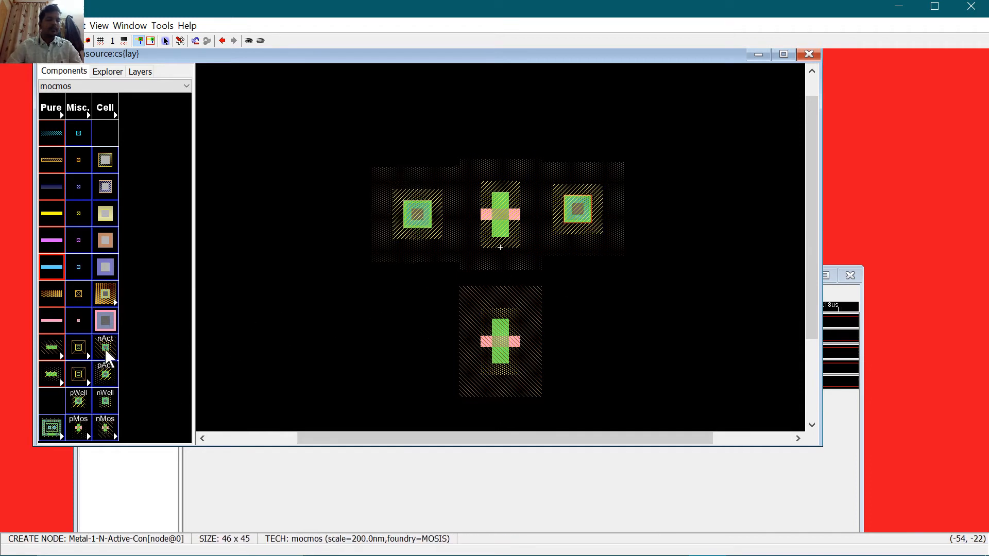
{"action": "left_click", "coordinate": [423, 348]}
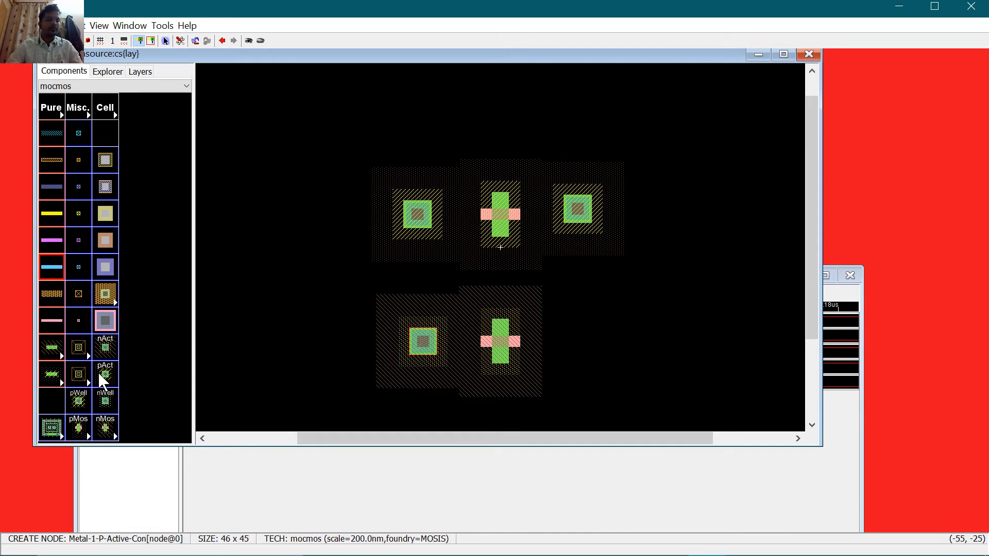
{"action": "left_click", "coordinate": [105, 352]}
{"action": "left_click", "coordinate": [591, 345]}
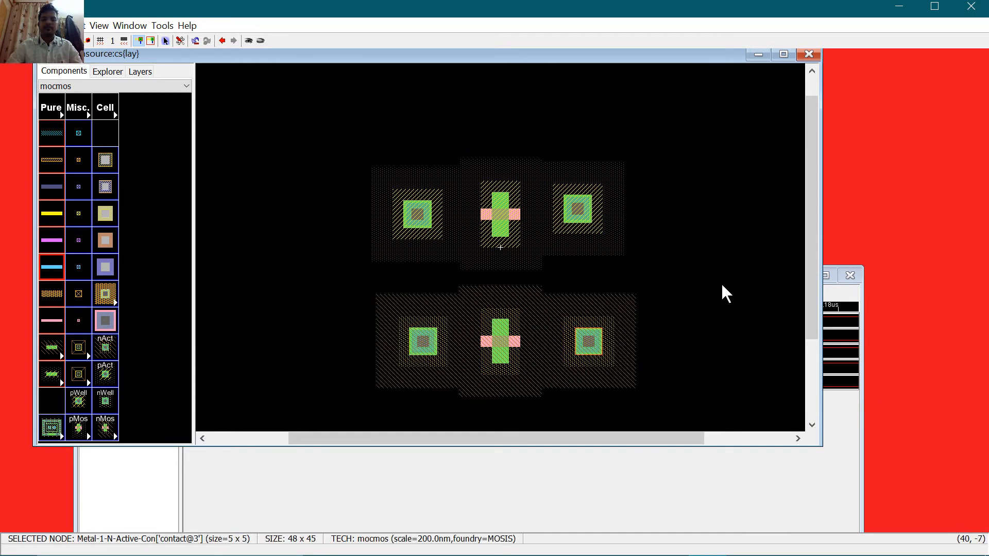
{"action": "left_click", "coordinate": [724, 288]}
{"action": "left_click", "coordinate": [414, 226]}
Step: Widen the top-left contact to X size 10 and give the pMOS width 10, length 5
{"action": "double_click", "coordinate": [413, 227]}
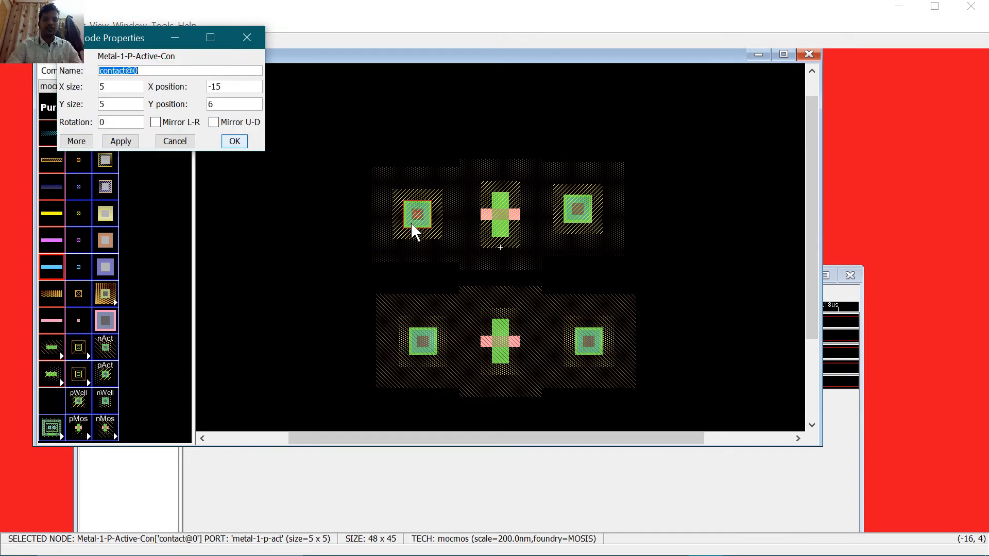
{"action": "key", "text": "Tab"}
{"action": "type", "text": "1"}
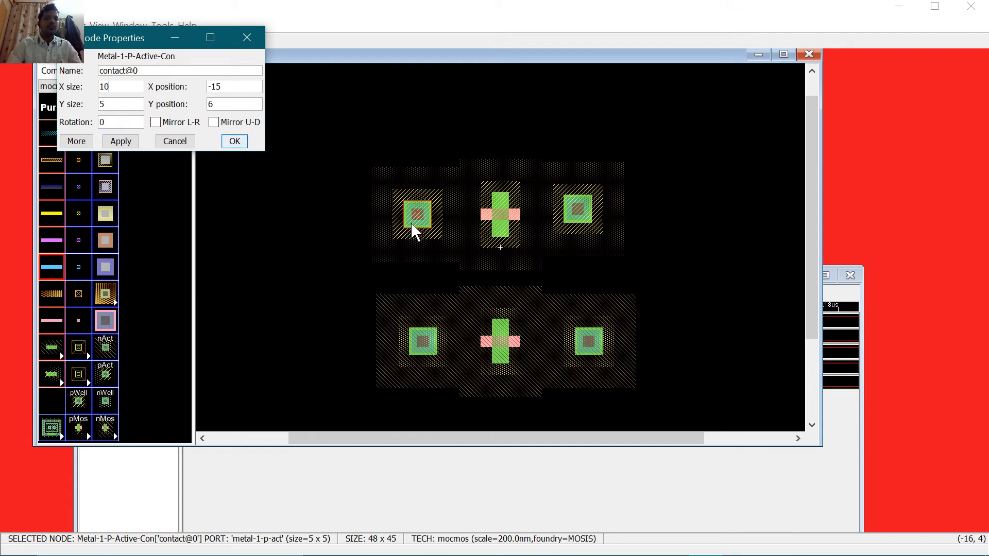
{"action": "key", "text": "Return"}
{"action": "left_click", "coordinate": [512, 217]}
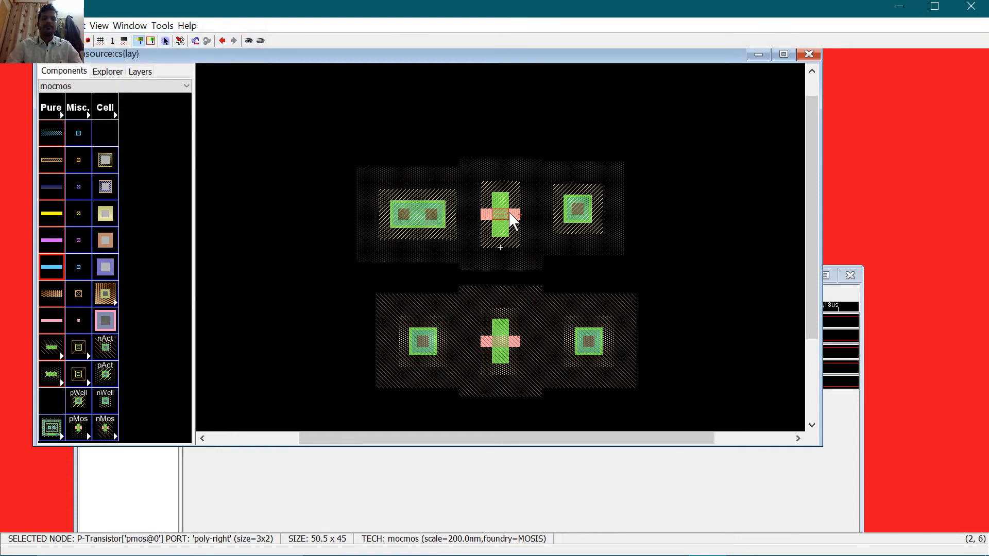
{"action": "double_click", "coordinate": [513, 218]}
{"action": "key", "text": "Tab"}
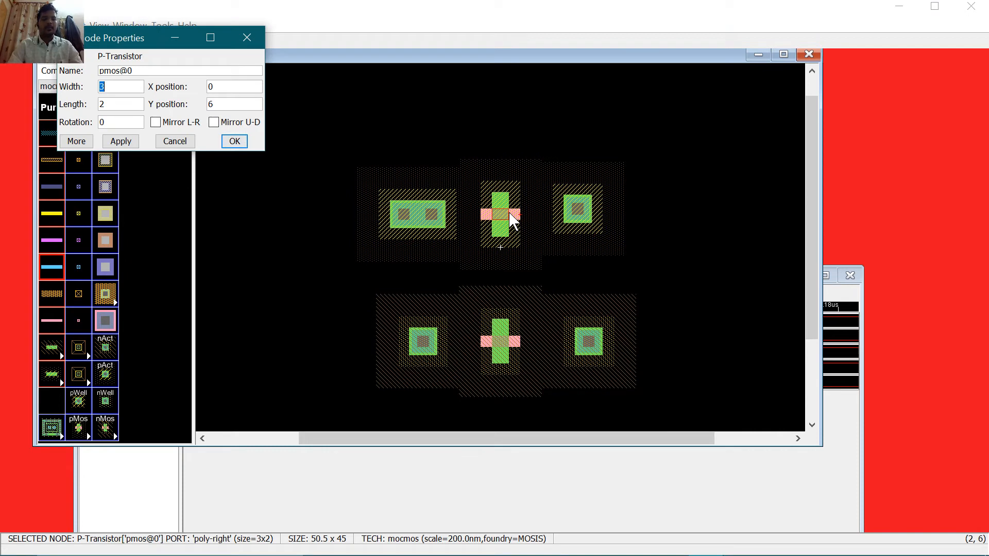
{"action": "type", "text": "10"}
{"action": "key", "text": "Tab"}
{"action": "type", "text": "5"}
{"action": "key", "text": "Return"}
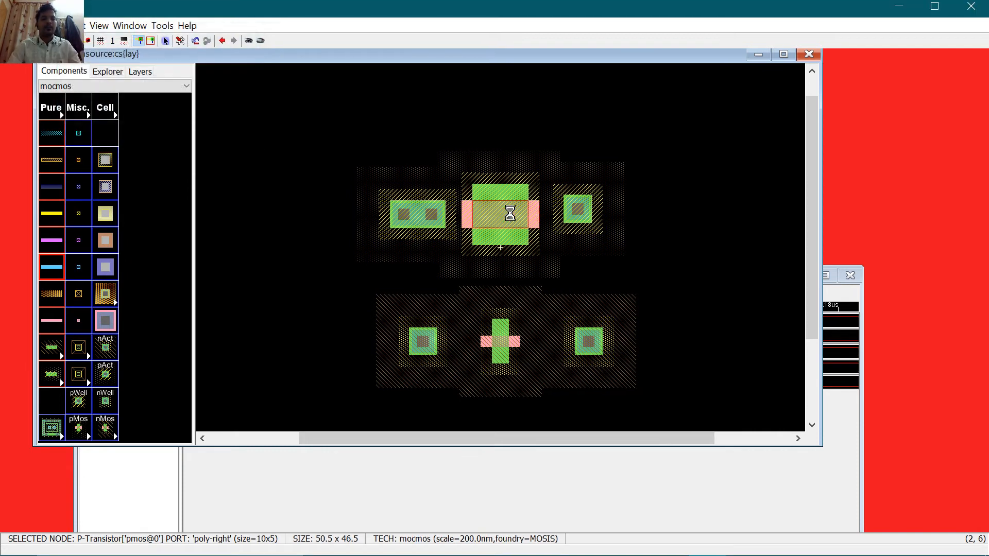
Step: Widen the upper-right, lower-left and lower-right contacts to X size 10
{"action": "left_click", "coordinate": [570, 216]}
{"action": "double_click", "coordinate": [571, 216]}
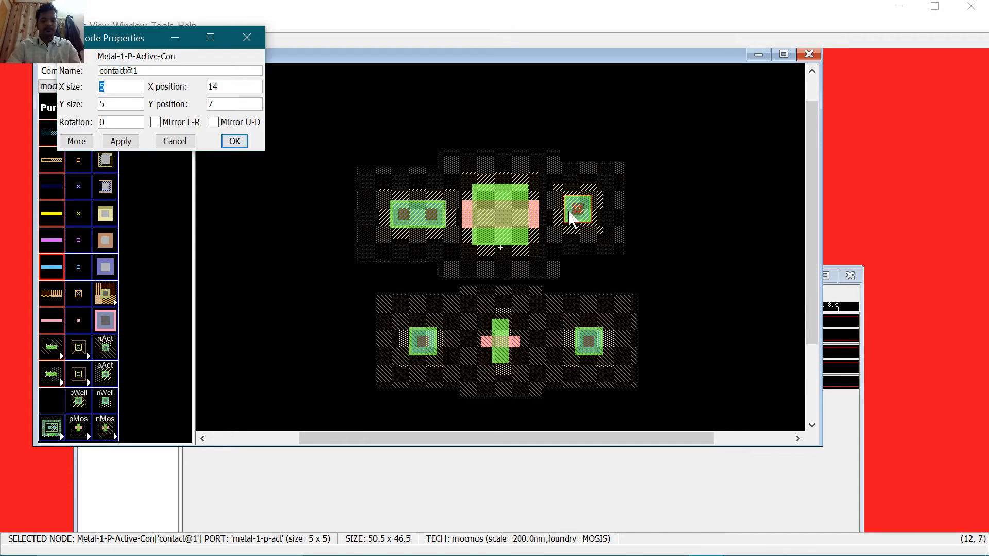
{"action": "key", "text": "Return"}
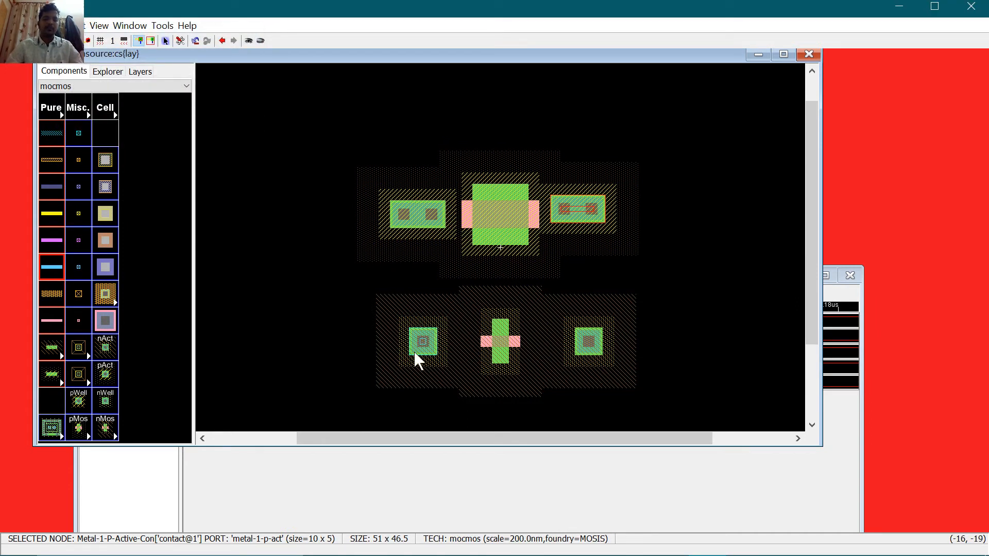
{"action": "left_click", "coordinate": [428, 342]}
{"action": "double_click", "coordinate": [431, 350]}
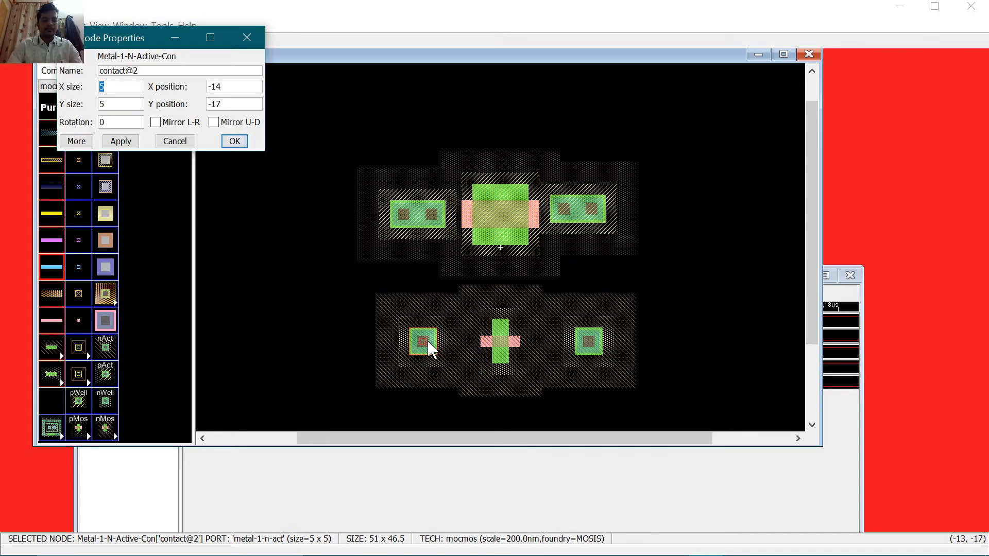
{"action": "key", "text": "Return"}
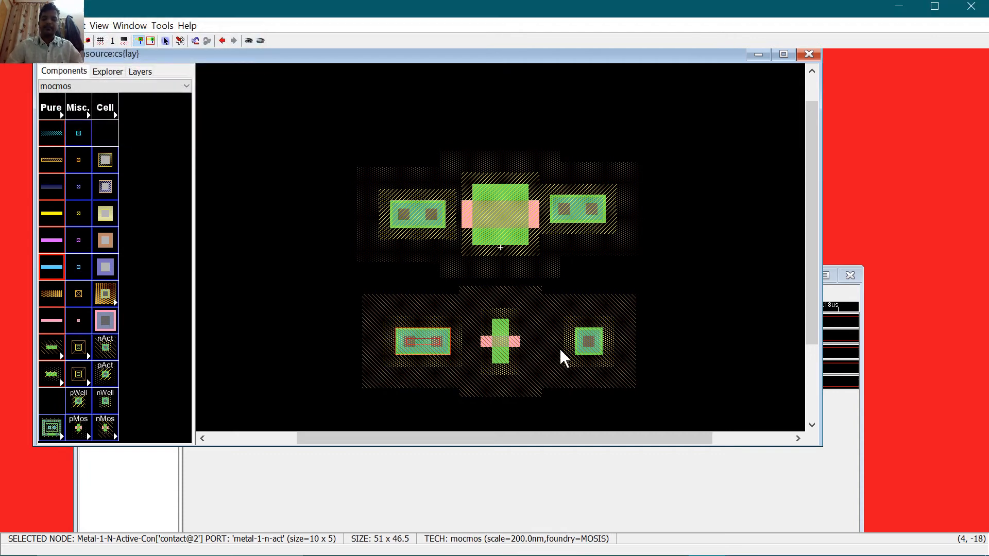
{"action": "left_click", "coordinate": [582, 350]}
{"action": "double_click", "coordinate": [581, 352]}
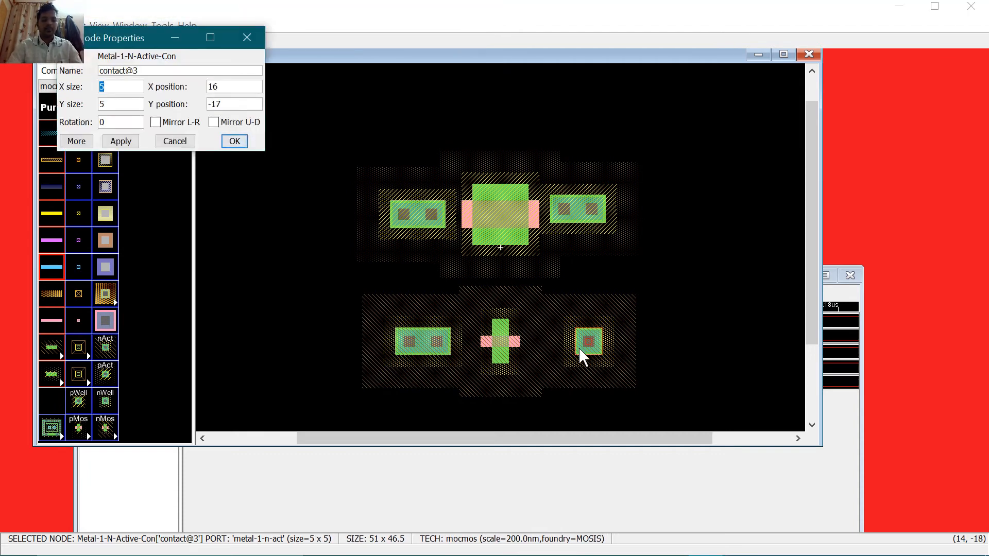
{"action": "key", "text": "Return"}
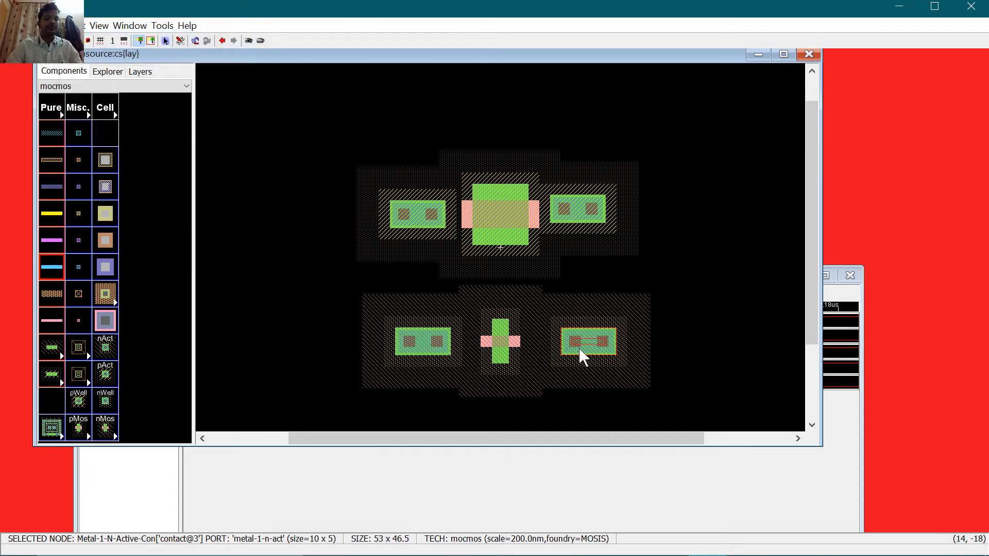
Step: Rotate the upper contacts, the pMOS and the lower-left contact 90° to vertical
{"action": "left_click", "coordinate": [436, 226]}
{"action": "key", "text": "ctrl+j"}
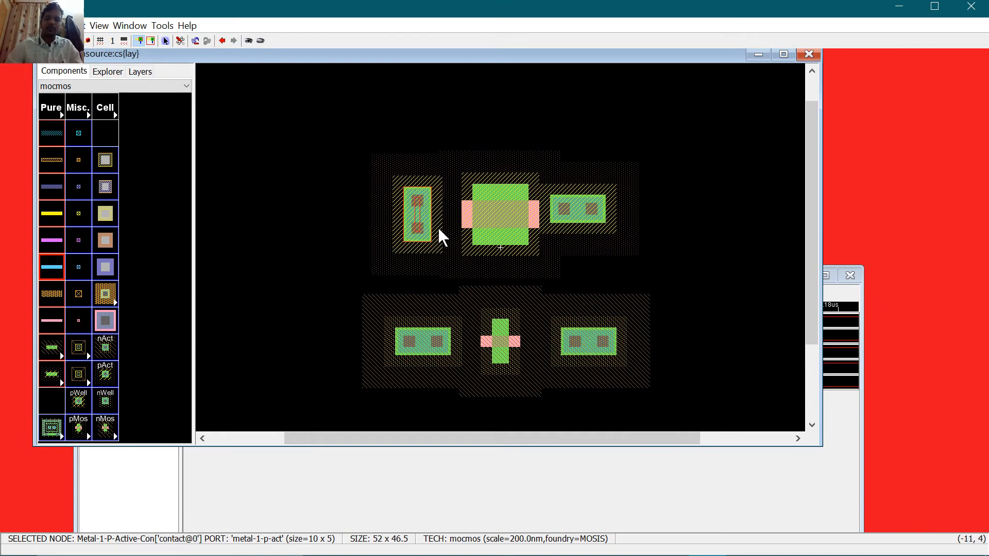
{"action": "left_click", "coordinate": [483, 219]}
{"action": "key", "text": "ctrl+j"}
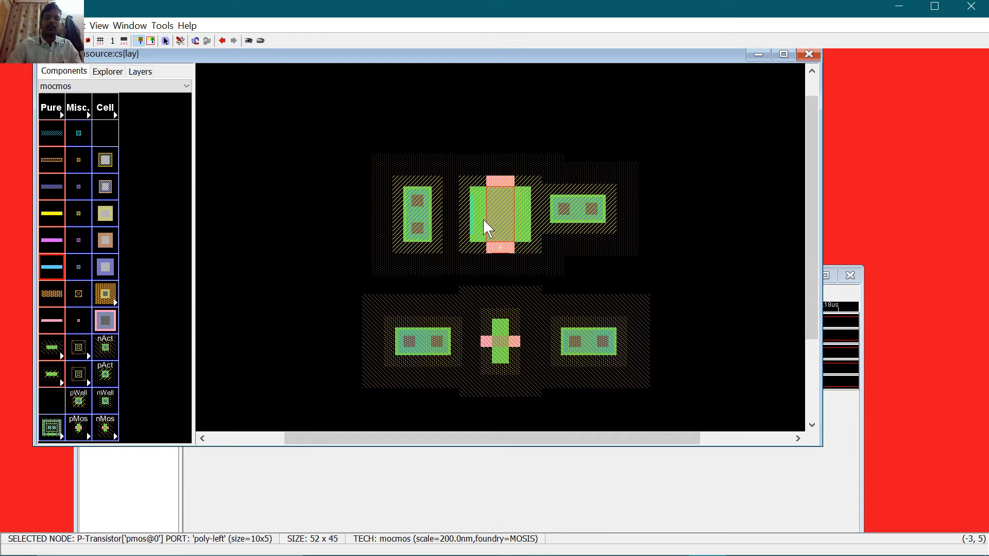
{"action": "left_click", "coordinate": [567, 208]}
{"action": "key", "text": "ctrl+j"}
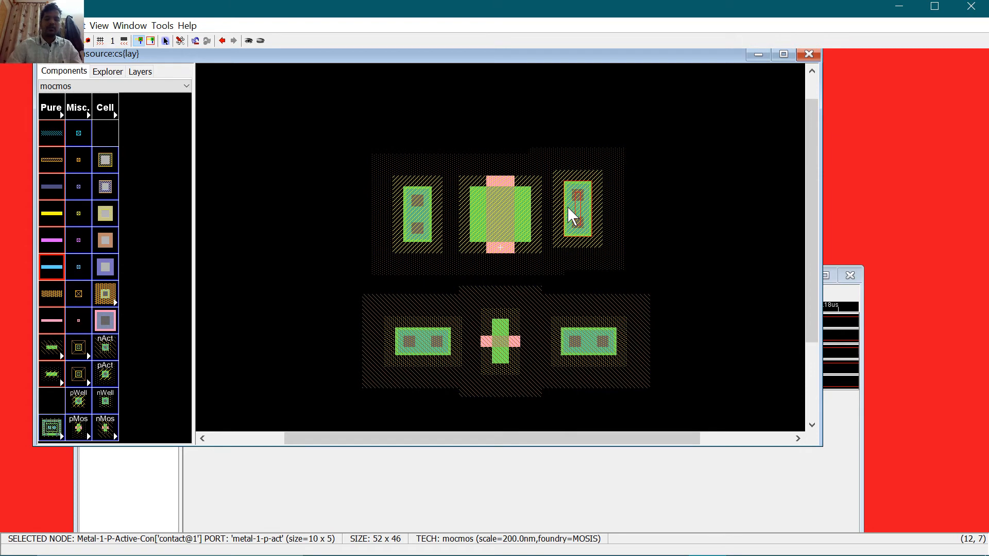
{"action": "left_click", "coordinate": [424, 337]}
{"action": "key", "text": "ctrl+j"}
Step: Give the nMOS width 10, length 5, and rotate it and the lower-right contact 90°
{"action": "left_click", "coordinate": [494, 339]}
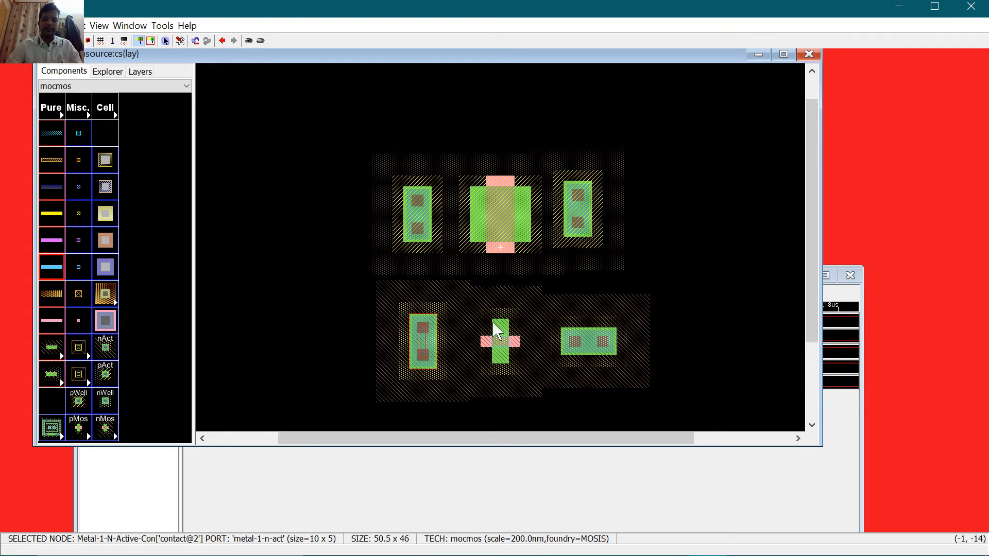
{"action": "double_click", "coordinate": [494, 336]}
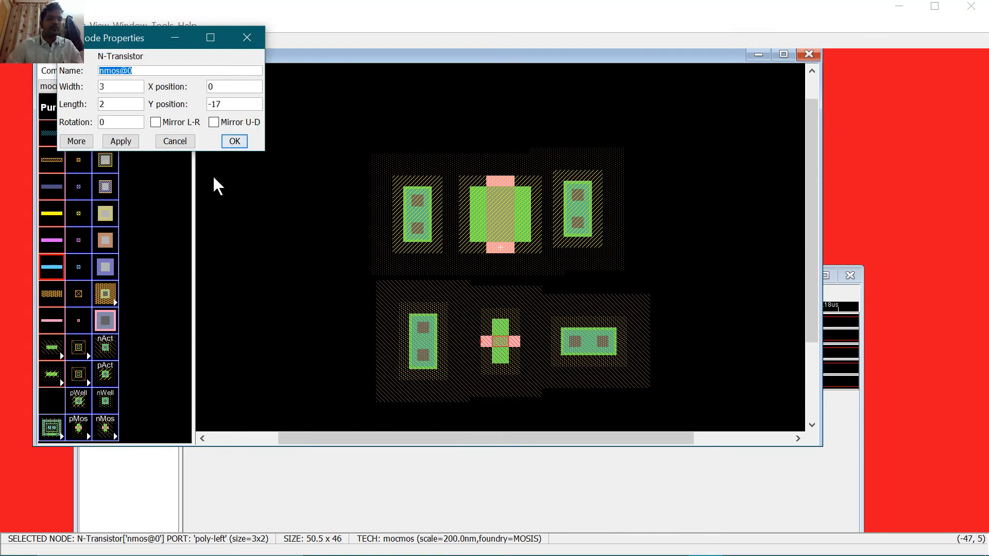
{"action": "key", "text": "Tab"}
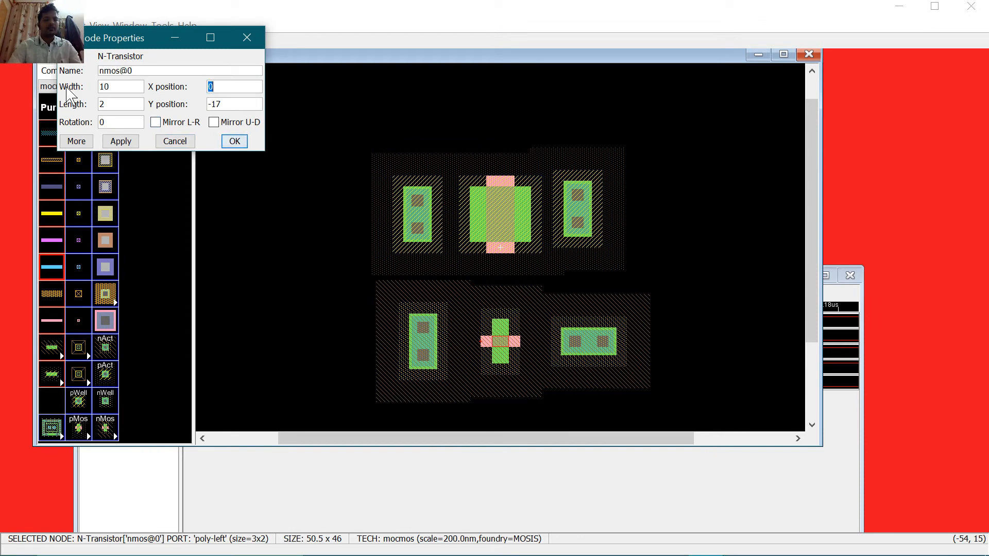
{"action": "key", "text": "Tab"}
{"action": "key", "text": "Return"}
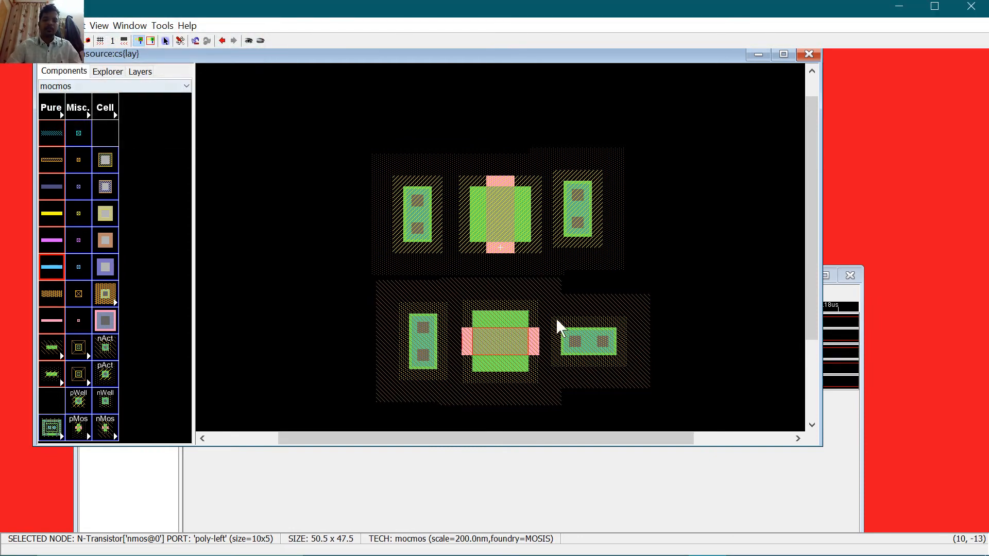
{"action": "key", "text": "ctrl+j"}
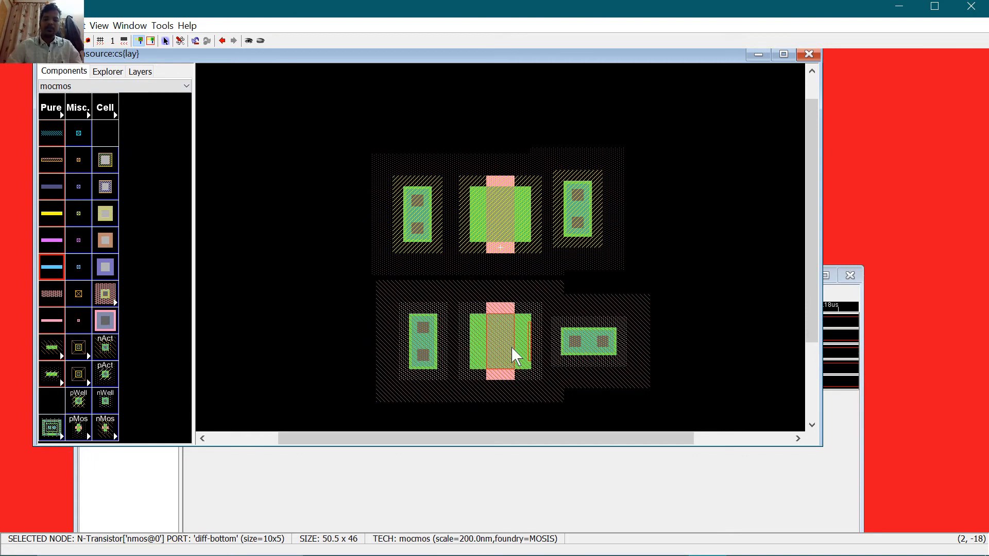
{"action": "left_click", "coordinate": [599, 351]}
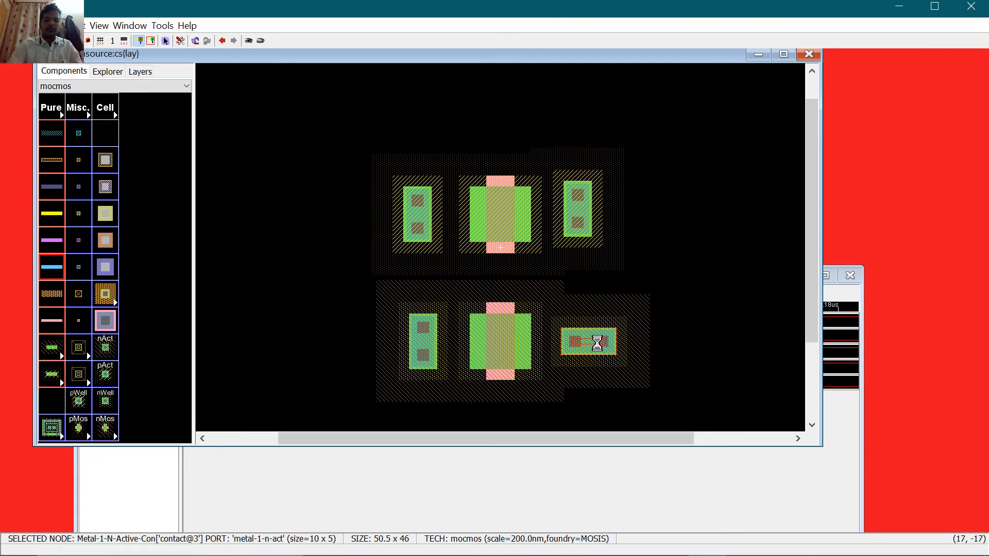
{"action": "key", "text": "ctrl+j"}
Step: Wire both contacts of each transistor to the pMOS and nMOS
{"action": "left_click", "coordinate": [428, 207]}
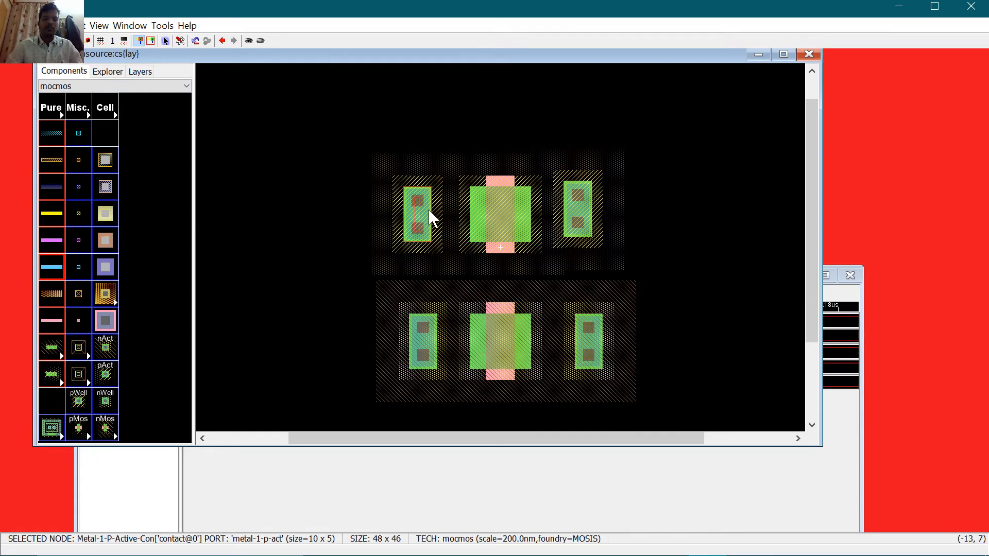
{"action": "right_click", "coordinate": [474, 220]}
{"action": "right_click", "coordinate": [567, 219]}
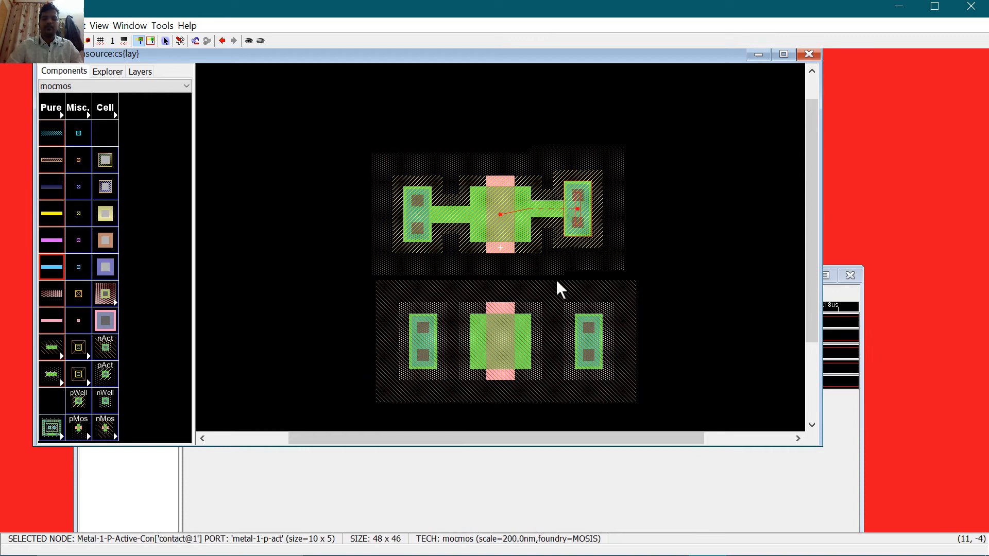
{"action": "left_click", "coordinate": [434, 357]}
{"action": "right_click", "coordinate": [482, 335]}
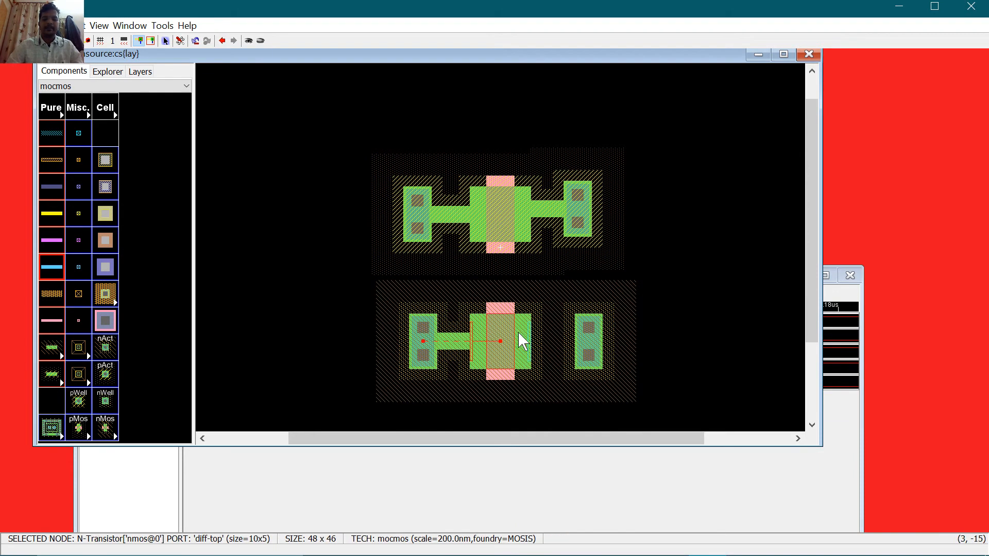
{"action": "right_click", "coordinate": [584, 342]}
Step: Pull all four contacts flush against their transistors' diffusion edges
{"action": "left_click_drag", "start_coordinate": [584, 341], "coordinate": [532, 348]}
{"action": "left_click_drag", "start_coordinate": [419, 340], "coordinate": [457, 348]}
{"action": "left_click_drag", "start_coordinate": [419, 220], "coordinate": [471, 222]}
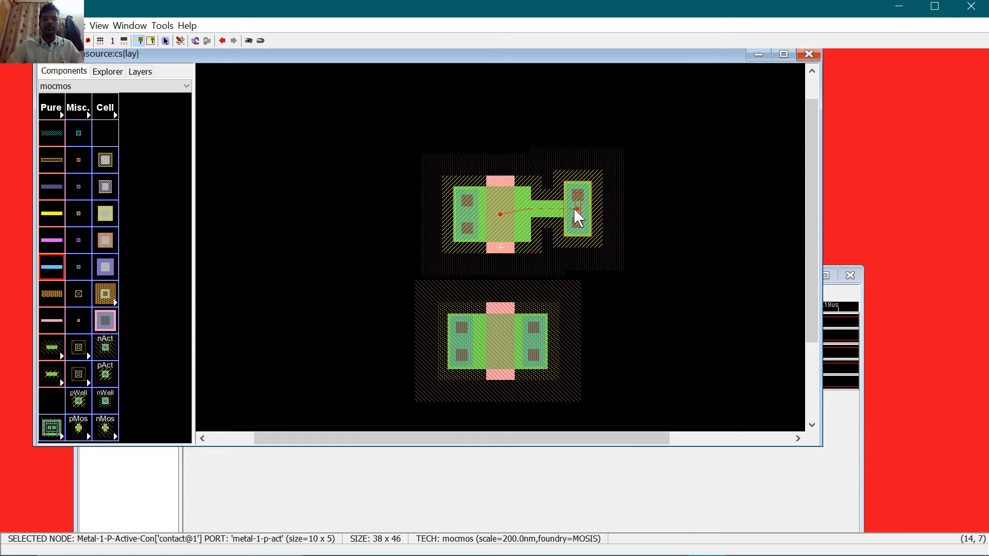
{"action": "left_click_drag", "start_coordinate": [581, 213], "coordinate": [539, 216]}
{"action": "key", "text": "Left"}
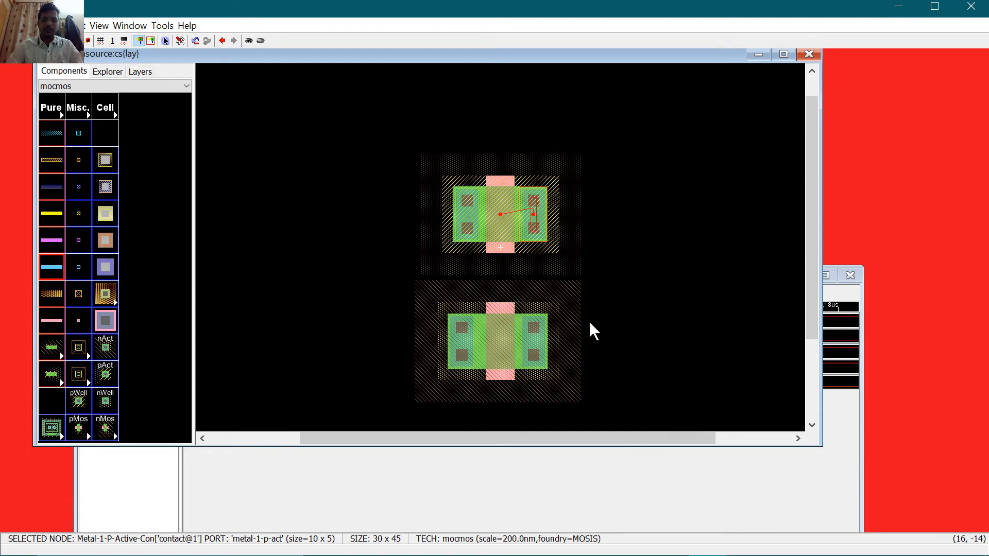
{"action": "left_click", "coordinate": [461, 335]}
{"action": "key", "text": "Right"}
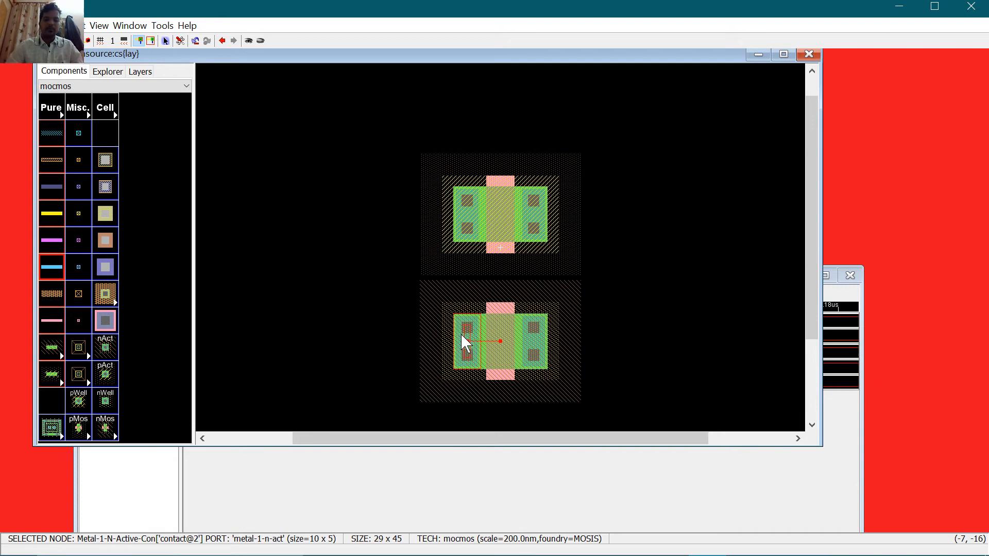
{"action": "left_click", "coordinate": [640, 240]}
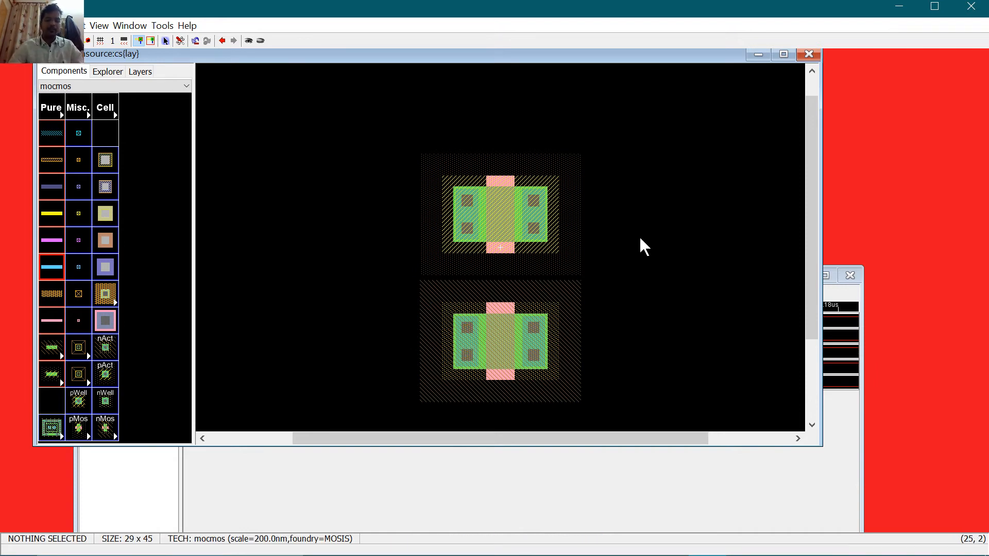
Step: Close the simulation waveform window and return to the cs layout
{"action": "left_click", "coordinate": [607, 497]}
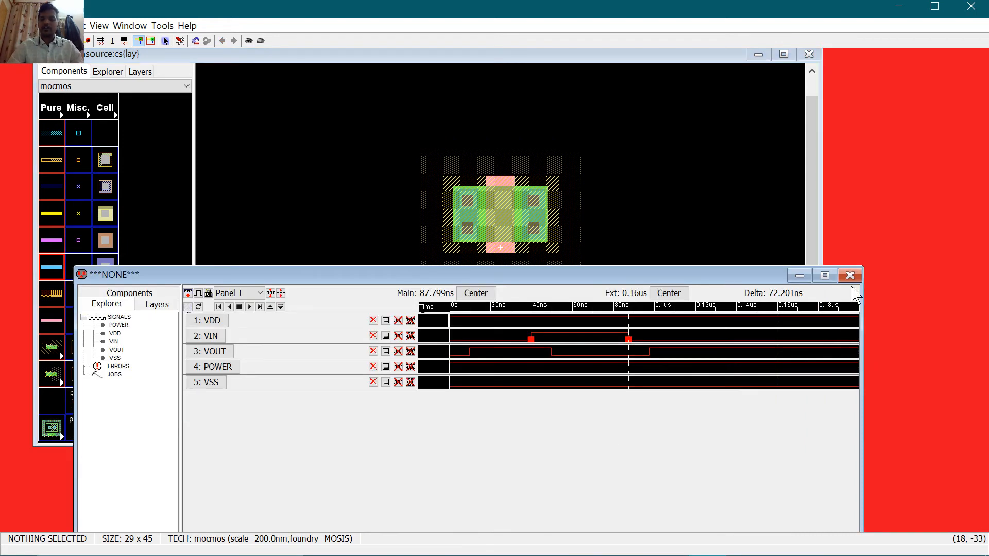
{"action": "left_click", "coordinate": [852, 278]}
{"action": "left_click_drag", "start_coordinate": [288, 505], "coordinate": [109, 489]}
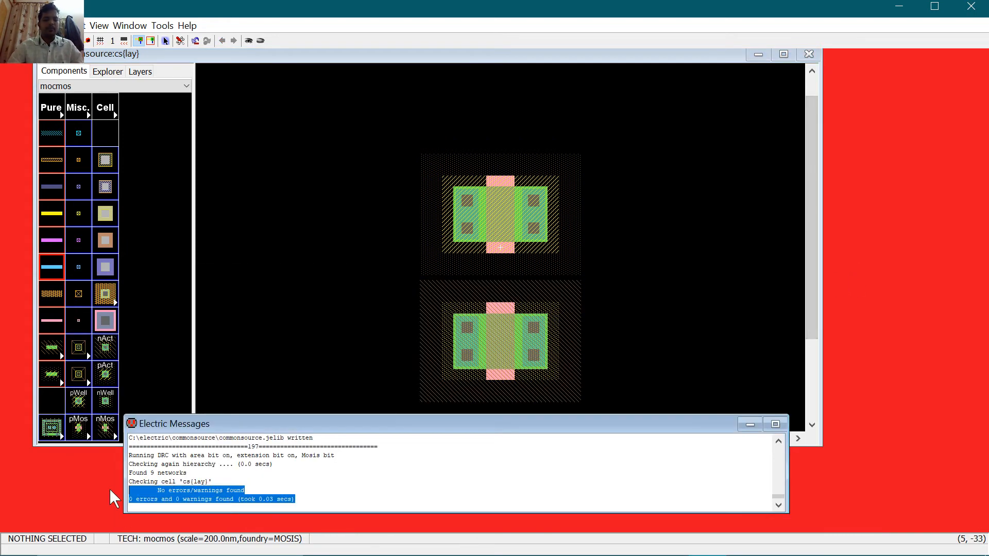
{"action": "left_click", "coordinate": [398, 278]}
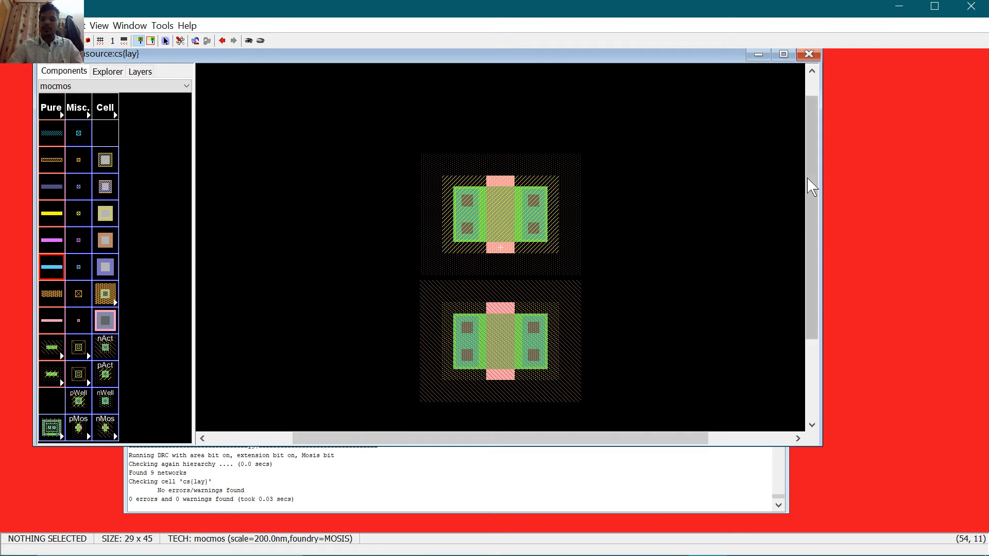
{"action": "left_click_drag", "start_coordinate": [811, 184], "coordinate": [809, 212]}
Step: Place a P-well substrate contact below and an N-well contact above, widening the N-well contact to 10 by 5
{"action": "left_click", "coordinate": [80, 401]}
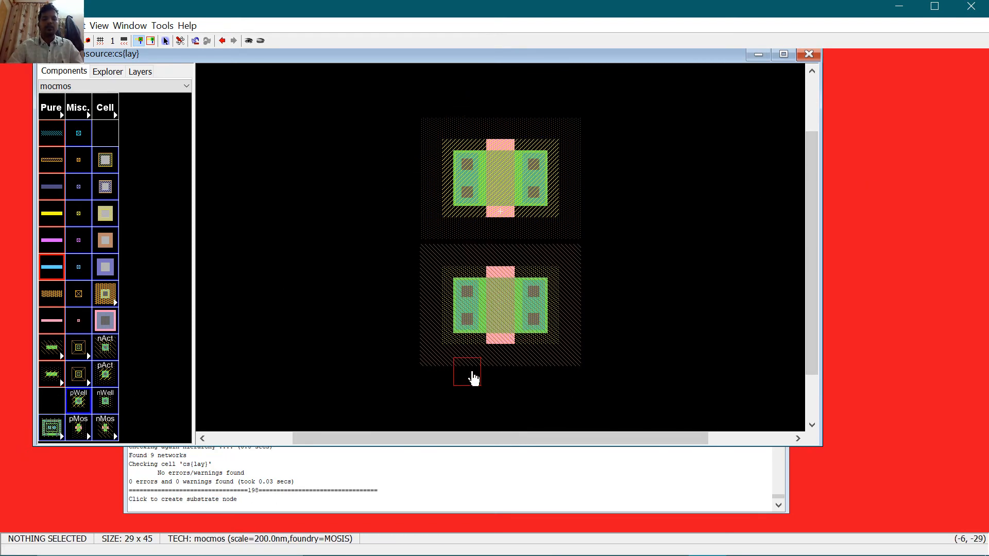
{"action": "left_click", "coordinate": [466, 406]}
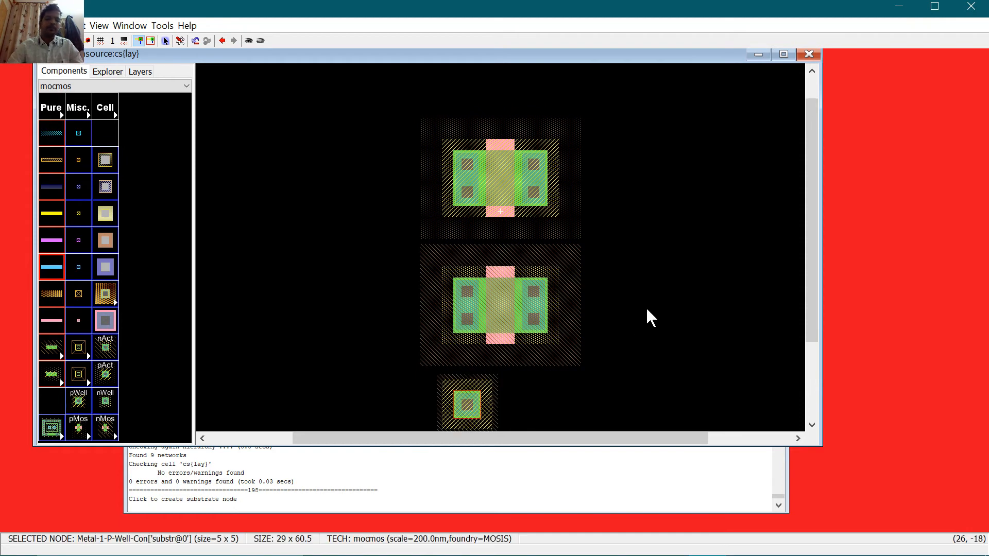
{"action": "left_click", "coordinate": [78, 402]}
{"action": "left_click", "coordinate": [105, 401]}
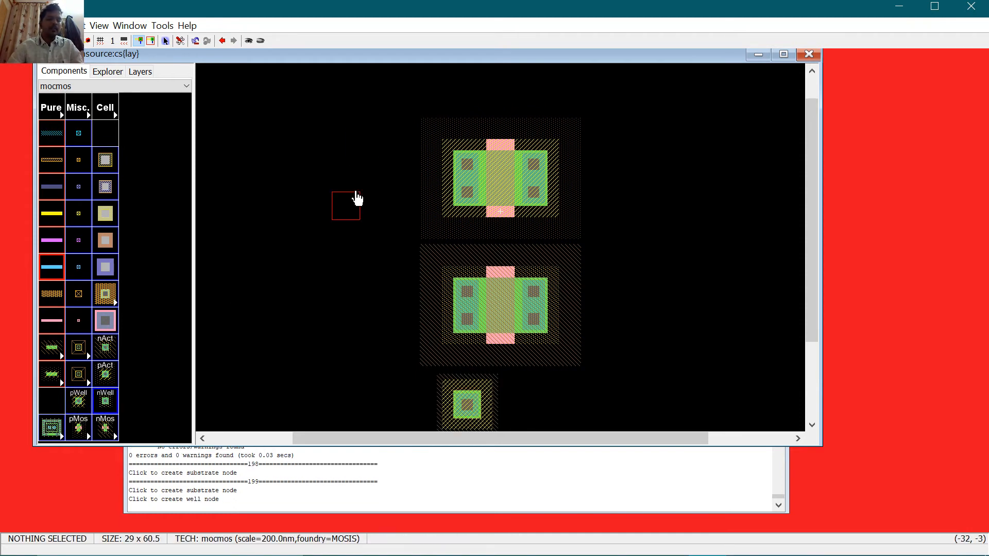
{"action": "left_click", "coordinate": [462, 90]}
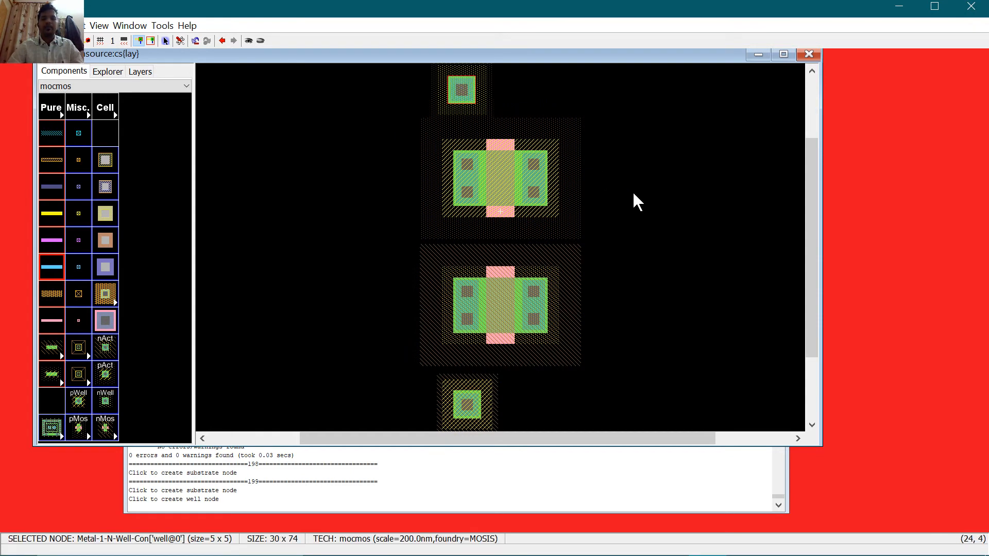
{"action": "key", "text": "ctrl+i"}
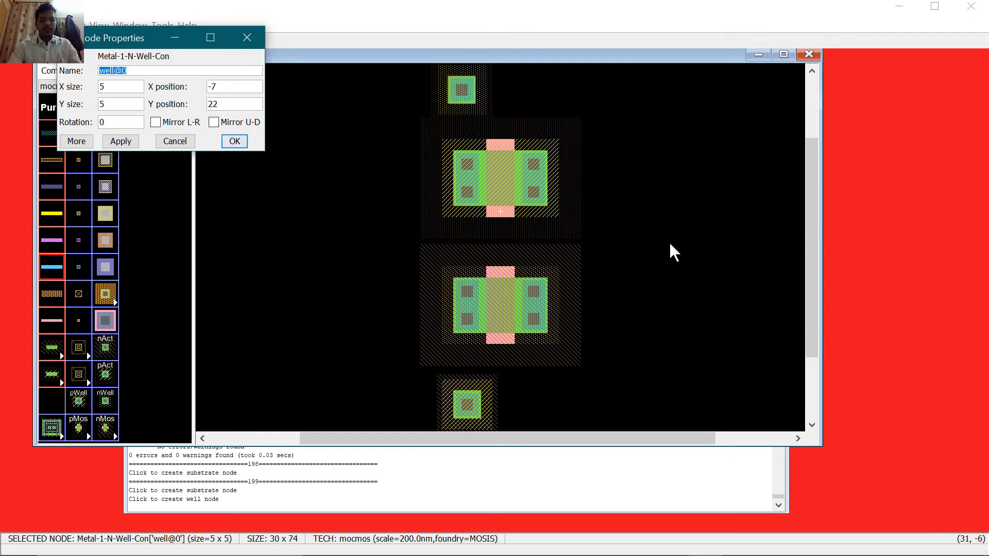
{"action": "key", "text": "Tab"}
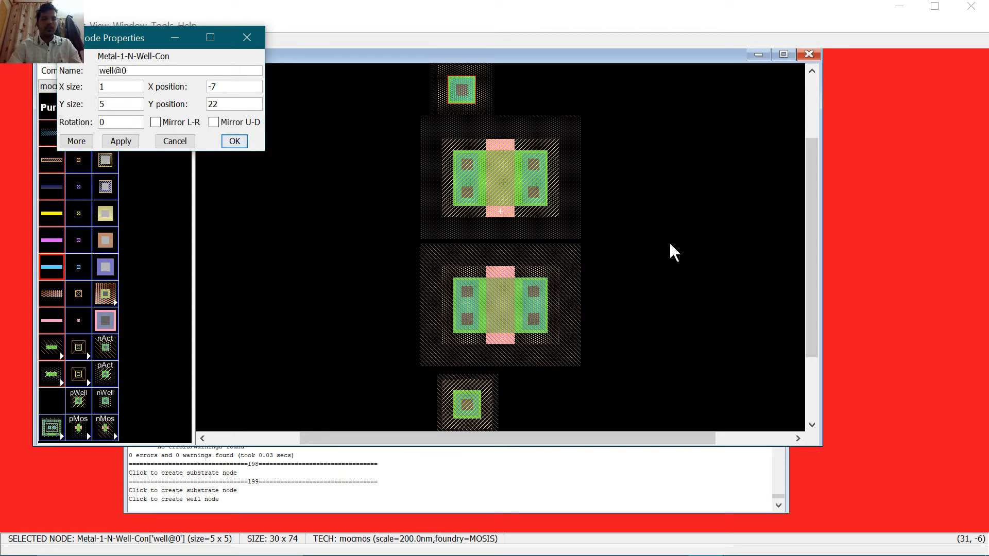
{"action": "key", "text": "Return"}
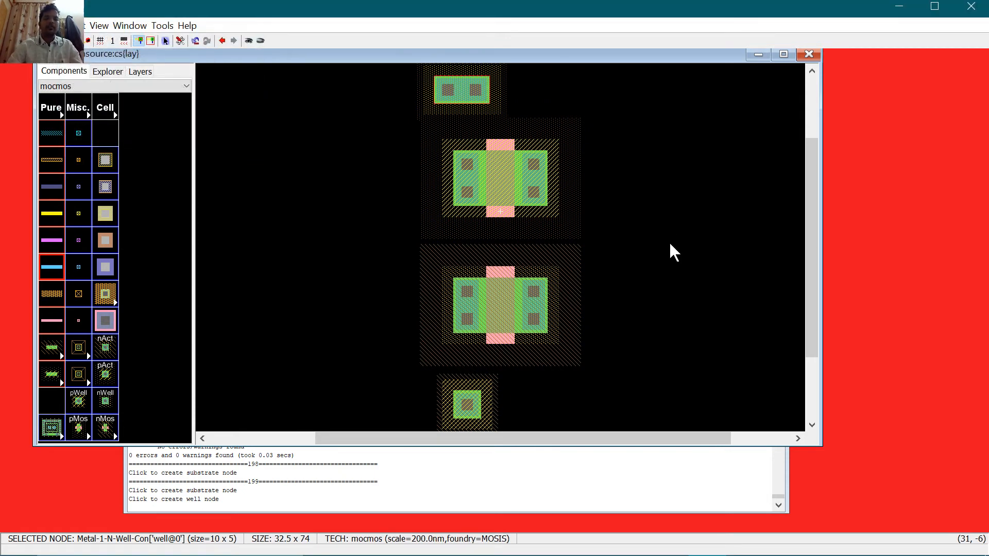
Step: Widen the bottom substrate contact to 10 by 5
{"action": "left_click", "coordinate": [456, 412]}
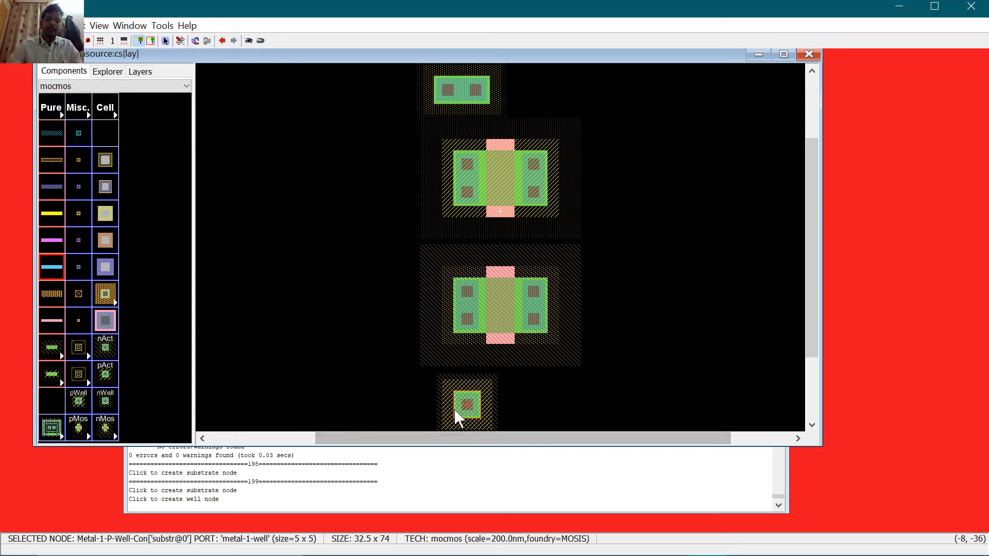
{"action": "key", "text": "ctrl+i"}
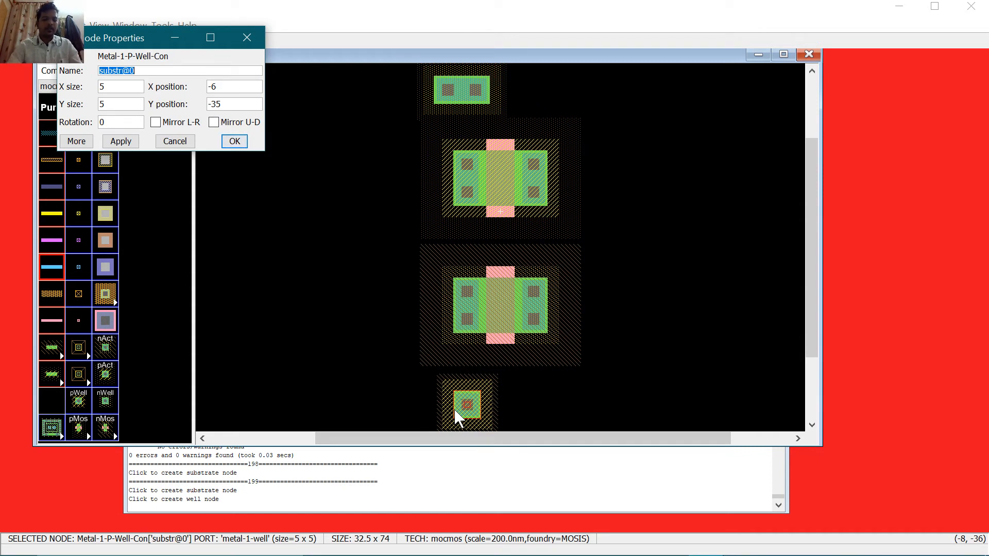
{"action": "type", "text": "1"}
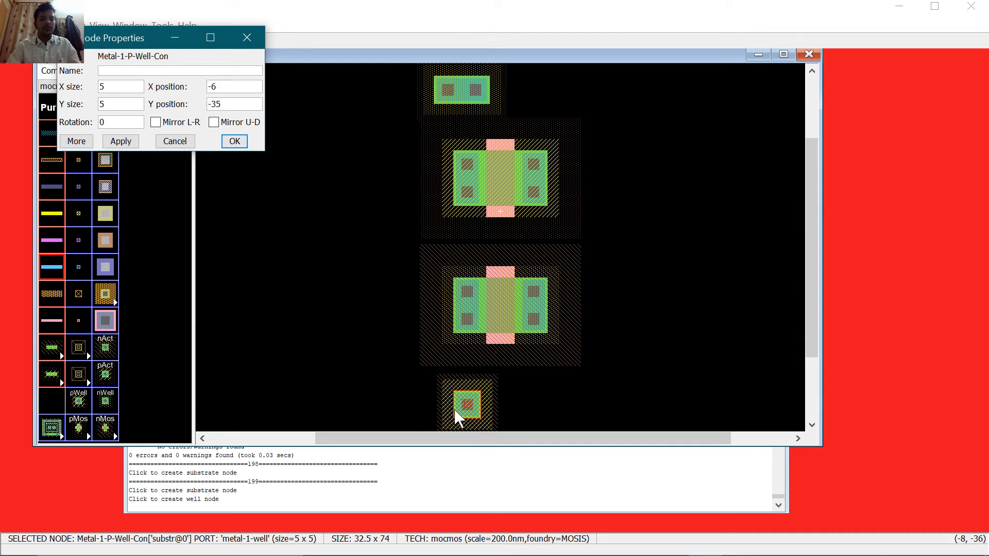
{"action": "key", "text": "Return"}
{"action": "double_click", "coordinate": [455, 410]}
{"action": "key", "text": "Tab"}
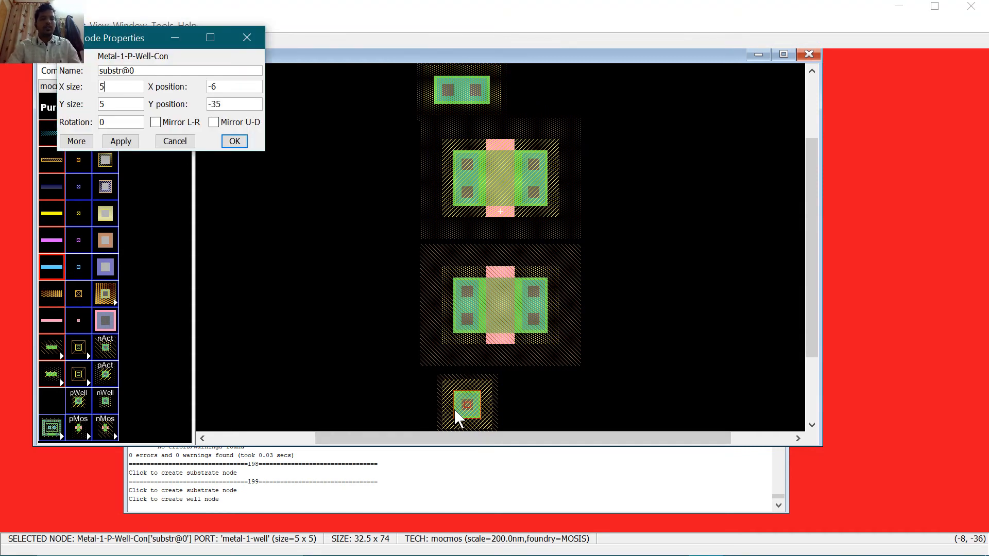
{"action": "type", "text": "10"}
{"action": "key", "text": "Return"}
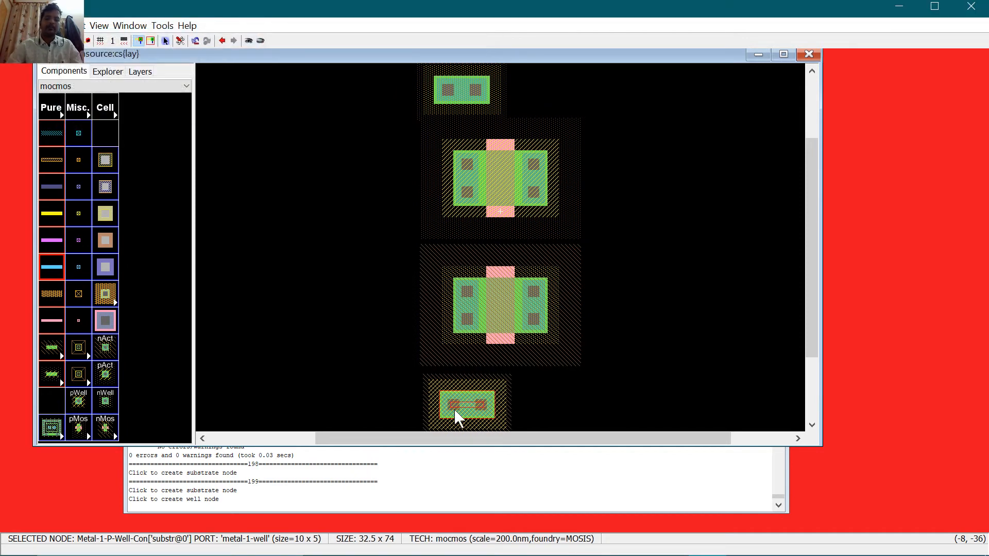
Step: Wire the n-well contact to the upper transistor and the substrate contact to the lower one
{"action": "left_click", "coordinate": [453, 88]}
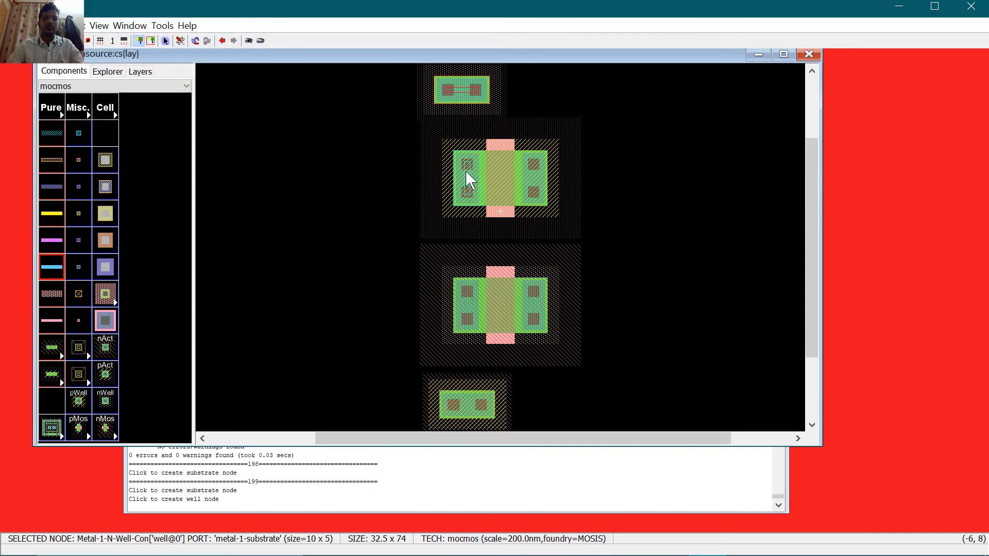
{"action": "right_click", "coordinate": [465, 171]}
{"action": "left_click", "coordinate": [465, 404]}
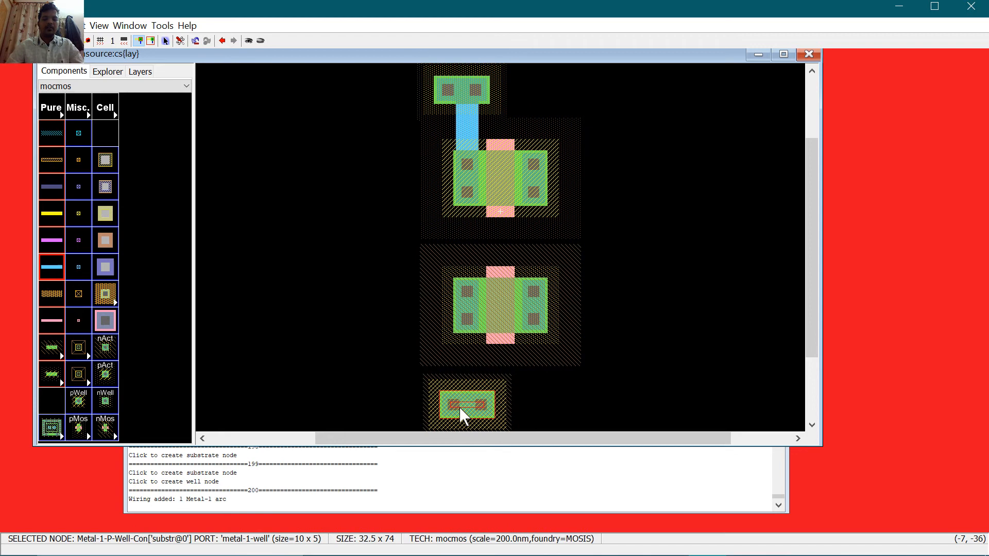
{"action": "right_click", "coordinate": [468, 315]}
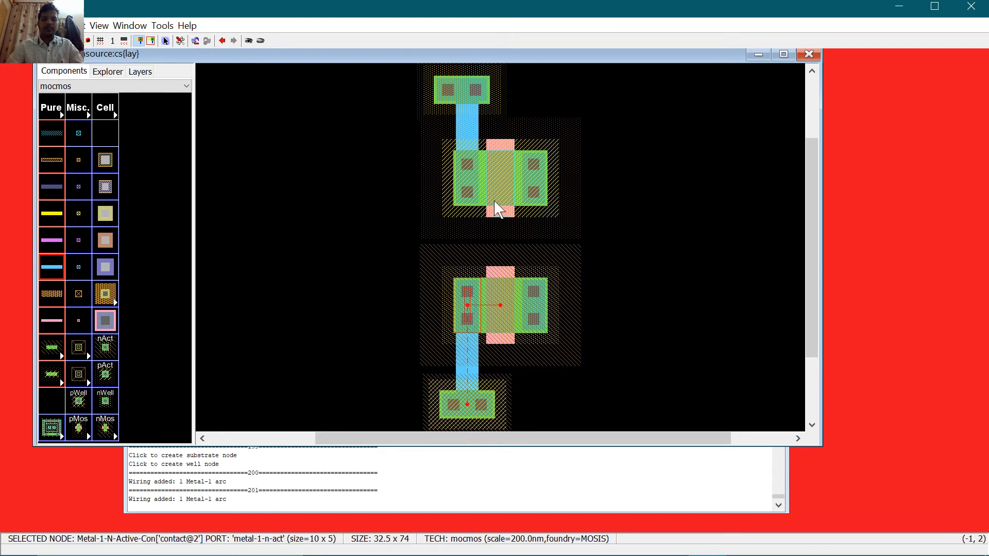
Step: Shift the lower transistor, its substrate contact and wire further down
{"action": "scroll", "coordinate": [515, 288], "scroll_direction": "down", "scroll_amount": 3}
{"action": "key", "text": "ctrl+9"}
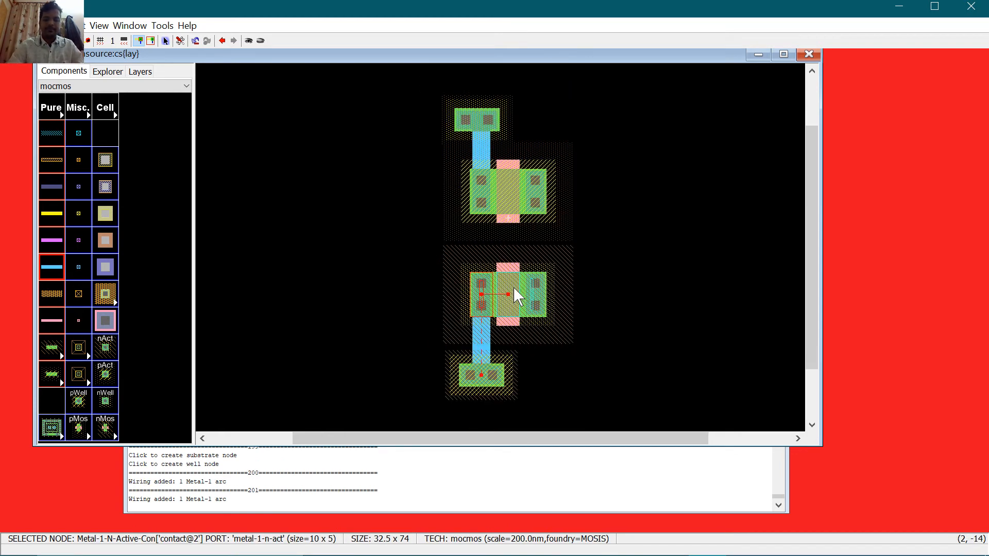
{"action": "left_click_drag", "start_coordinate": [422, 240], "coordinate": [645, 406]}
{"action": "scroll", "coordinate": [540, 329], "scroll_direction": "down", "scroll_amount": 3}
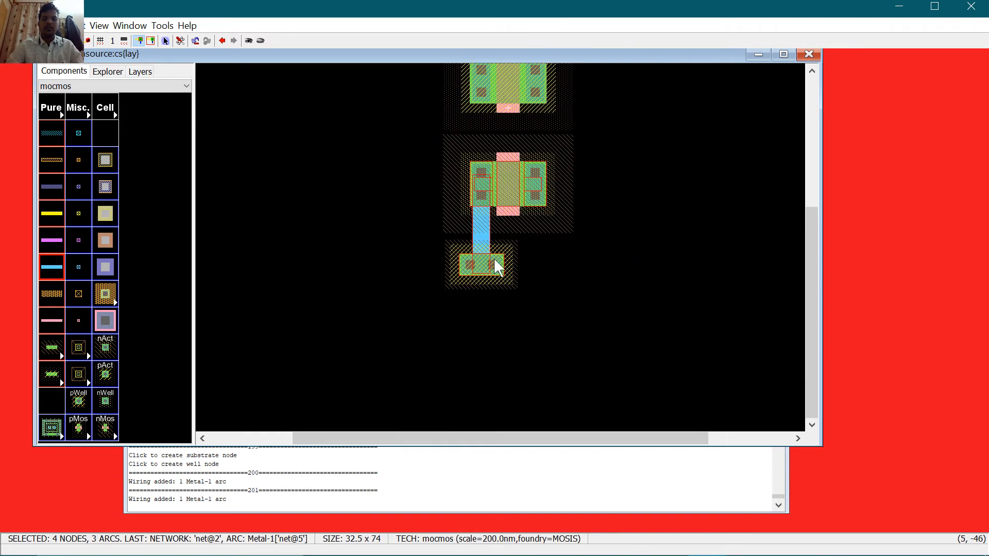
{"action": "left_click_drag", "start_coordinate": [429, 137], "coordinate": [632, 312]}
{"action": "key", "text": "Down"}
{"action": "key", "text": "Down"}
{"action": "key", "text": "Down"}
{"action": "key", "text": "Down"}
{"action": "key", "text": "Down"}
{"action": "key", "text": "Down"}
{"action": "key", "text": "Down"}
{"action": "key", "text": "Down"}
{"action": "key", "text": "Down"}
{"action": "key", "text": "Down"}
{"action": "key", "text": "Down"}
{"action": "key", "text": "Down"}
{"action": "key", "text": "Down"}
{"action": "key", "text": "Down"}
{"action": "key", "text": "Down"}
{"action": "key", "text": "Down"}
{"action": "key", "text": "Down"}
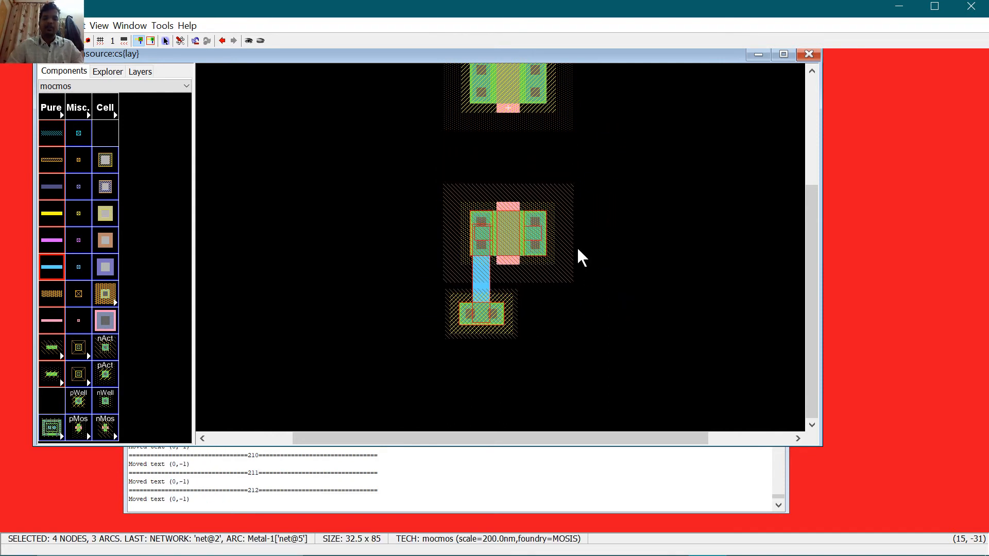
{"action": "left_click", "coordinate": [652, 247]}
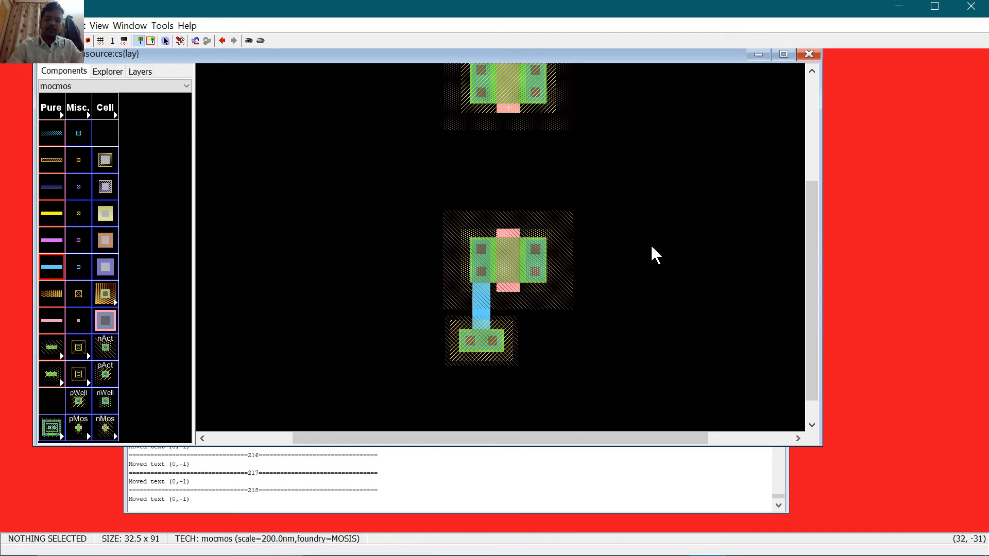
{"action": "key", "text": "ctrl+9"}
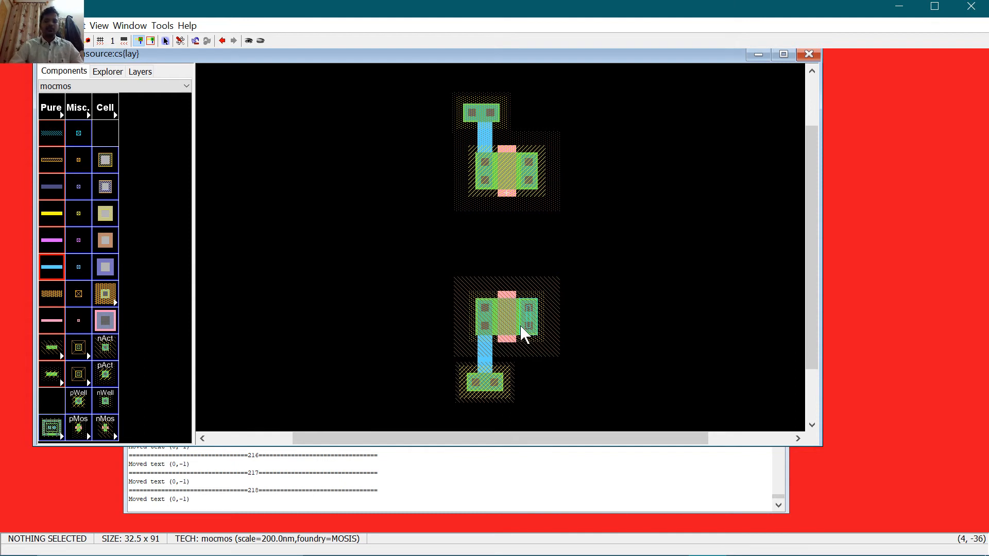
Step: Join the two transistors' right contacts with a Metal-1 wire
{"action": "left_click", "coordinate": [530, 186]}
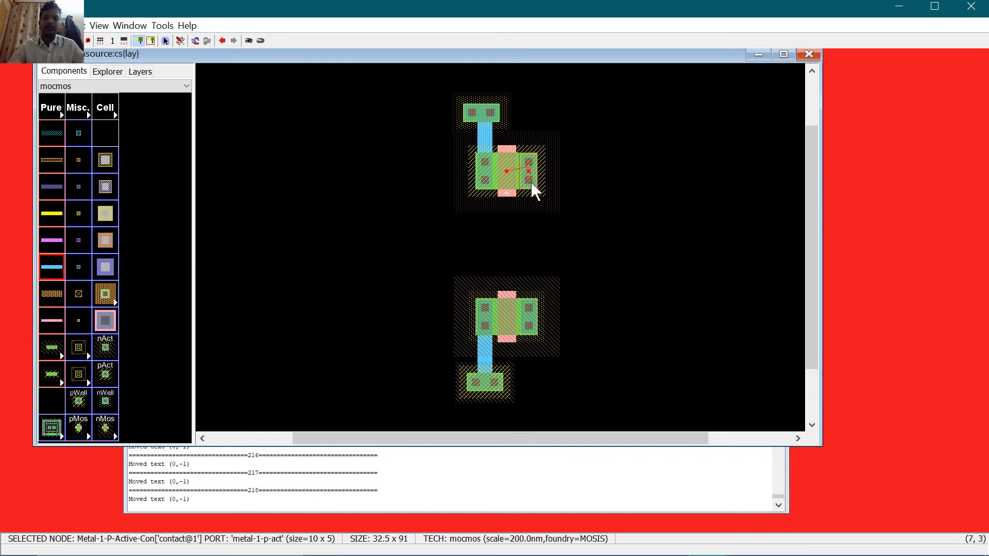
{"action": "right_click", "coordinate": [530, 312]}
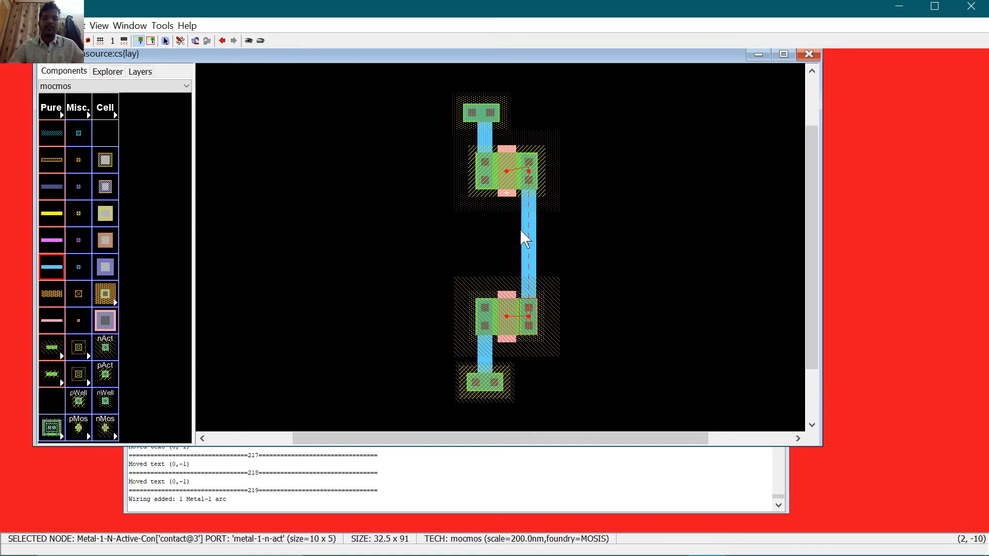
{"action": "left_click", "coordinate": [537, 253]}
Step: Extend an output wire right from the joined drains and save the commonsource library
{"action": "right_click_drag", "start_coordinate": [598, 242], "coordinate": [608, 244]}
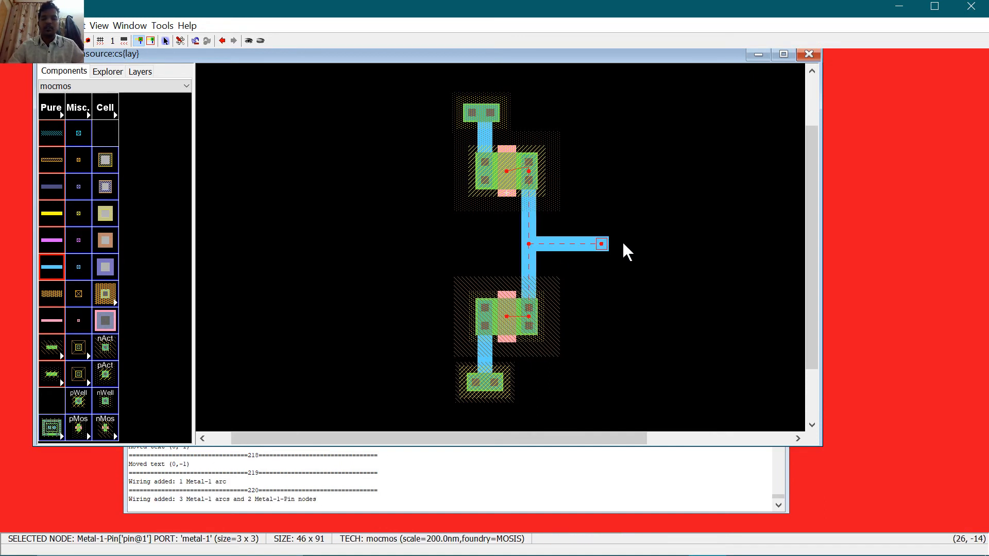
{"action": "key", "text": "ctrl+s"}
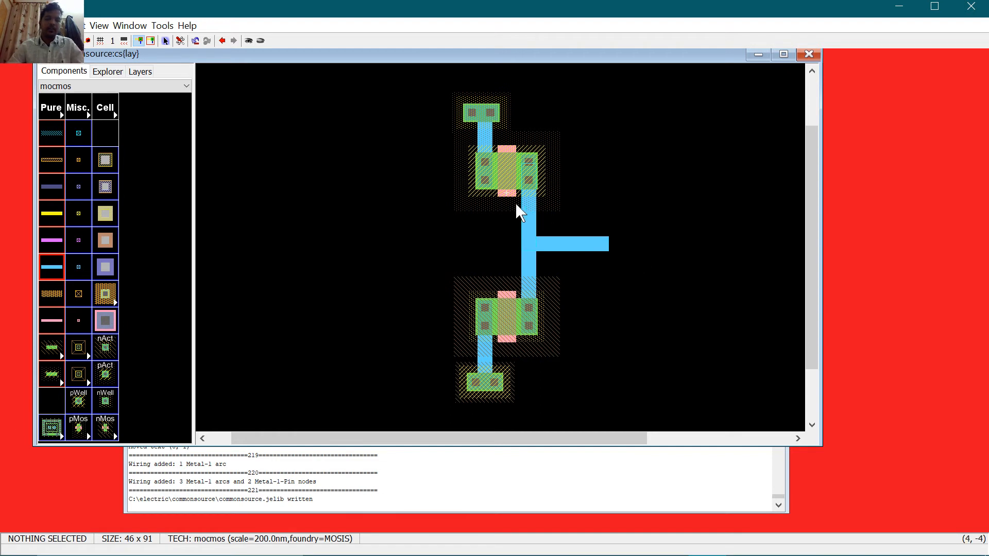
{"action": "left_click", "coordinate": [508, 295]}
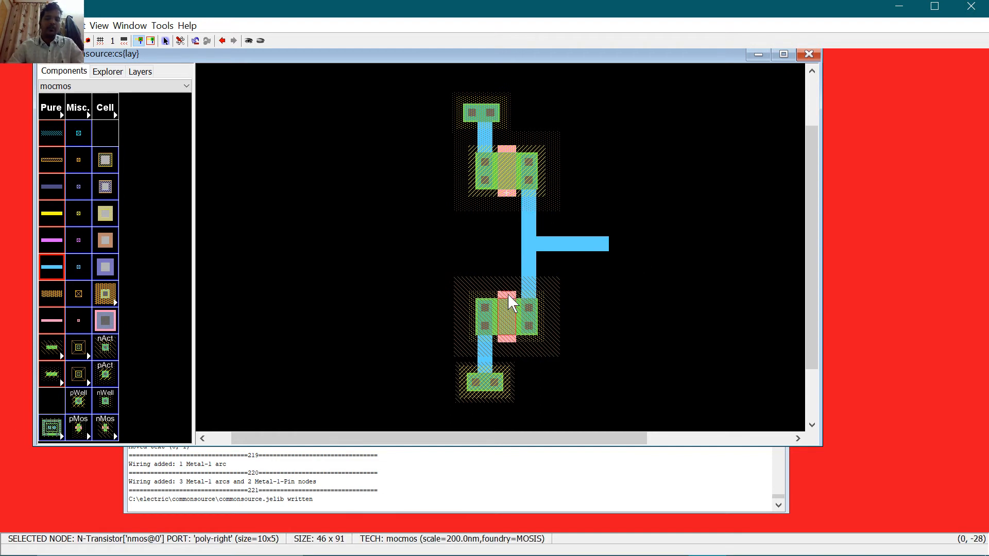
Step: Wire the upper transistor's gate to the output junction, then run a full layout DRC
{"action": "left_click", "coordinate": [505, 195]}
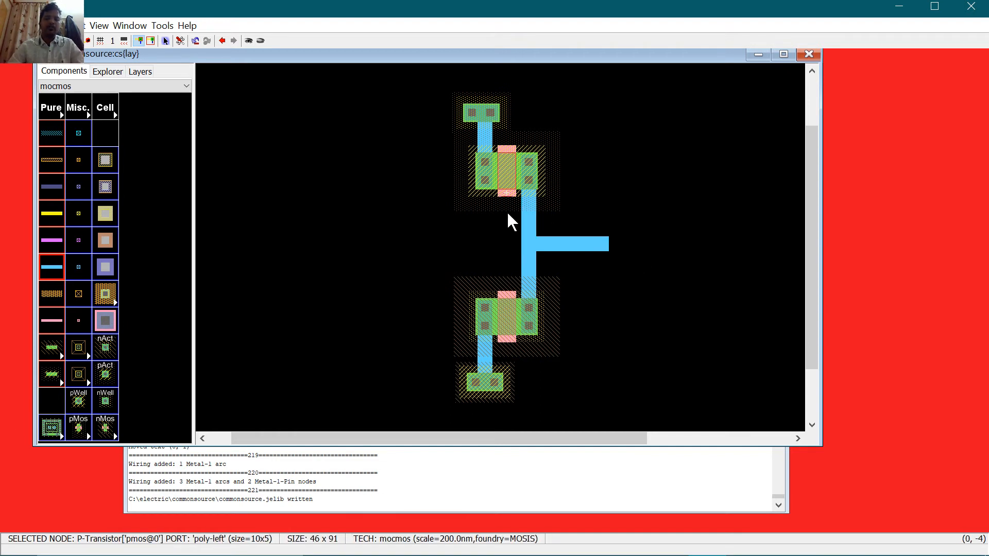
{"action": "right_click", "coordinate": [528, 238]}
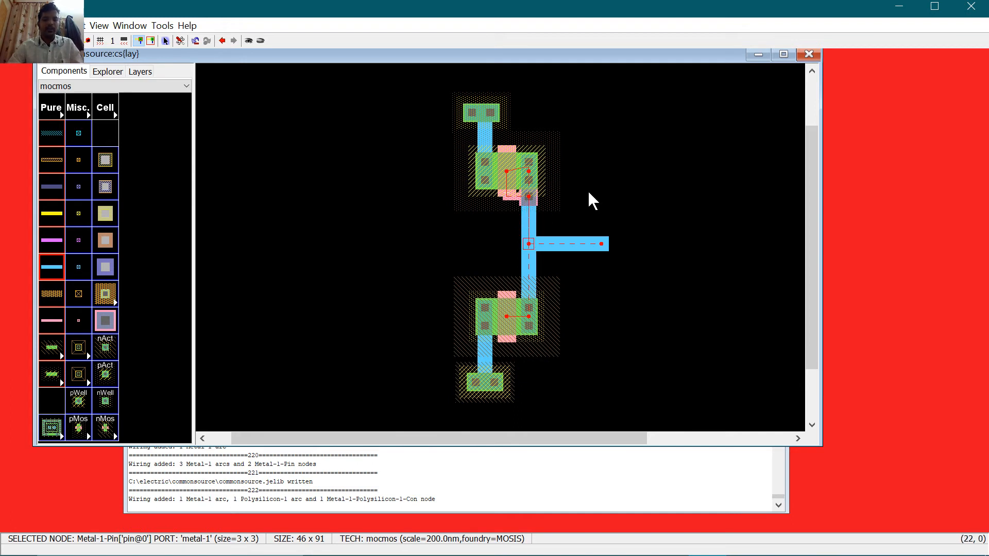
{"action": "key", "text": "ctrl+z"}
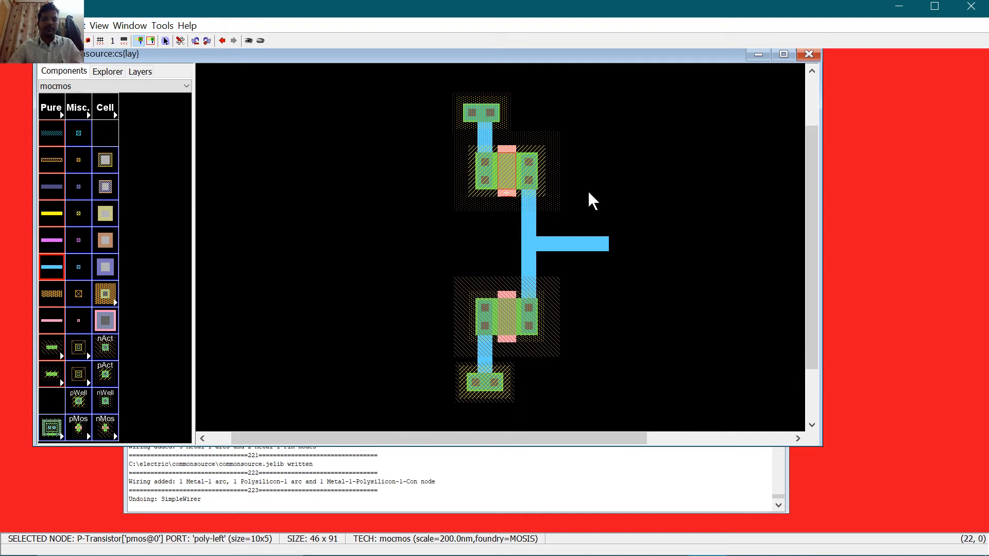
{"action": "right_click", "coordinate": [529, 243]}
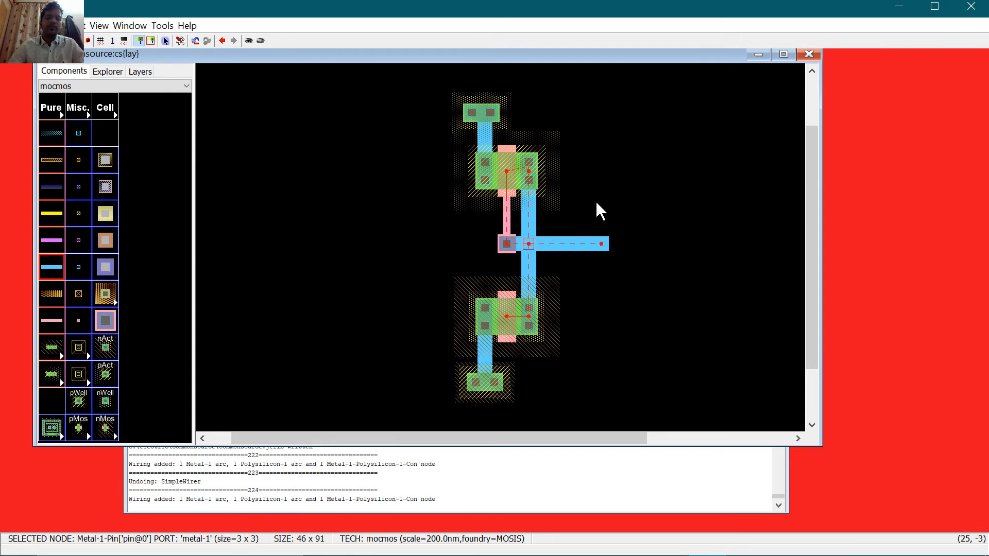
{"action": "left_click", "coordinate": [596, 201]}
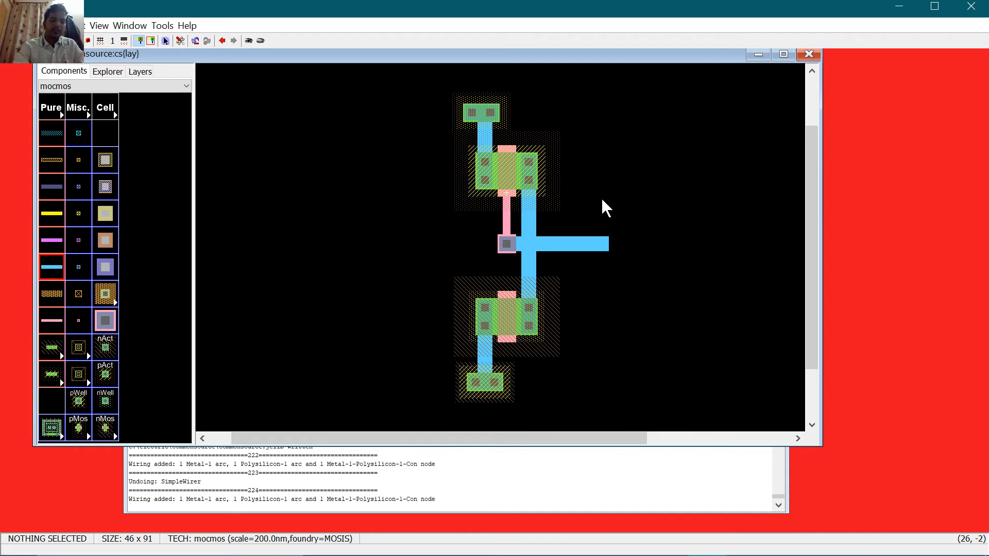
{"action": "key", "text": "F5"}
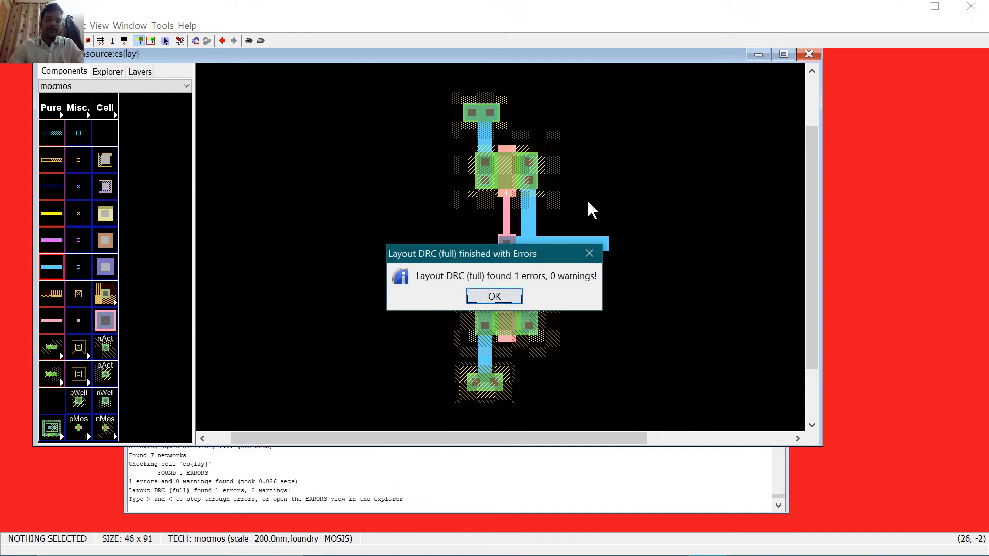
Step: Dismiss the DRC result and locate the minimum width error for cell cs in the Explorer ERRORS list
{"action": "left_click", "coordinate": [503, 297]}
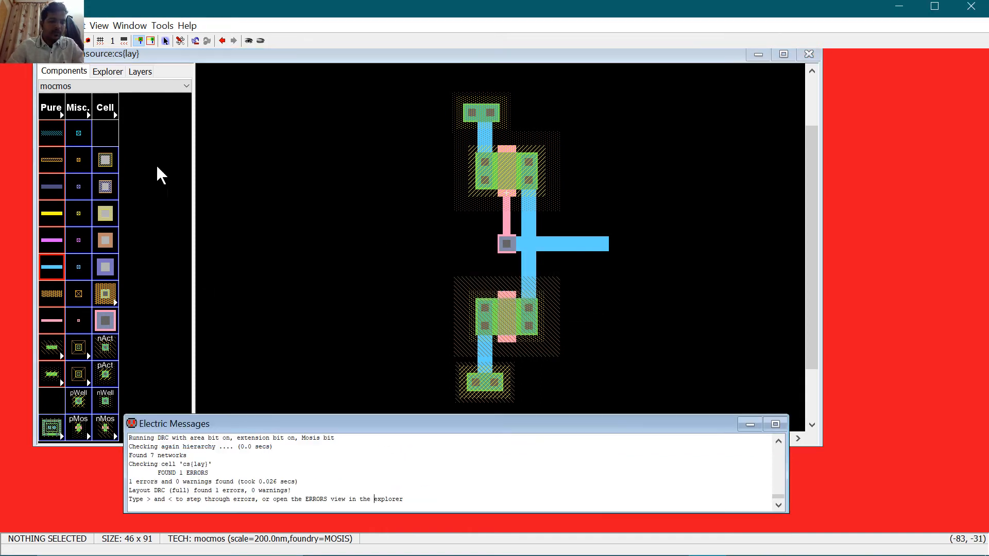
{"action": "left_click", "coordinate": [108, 71]}
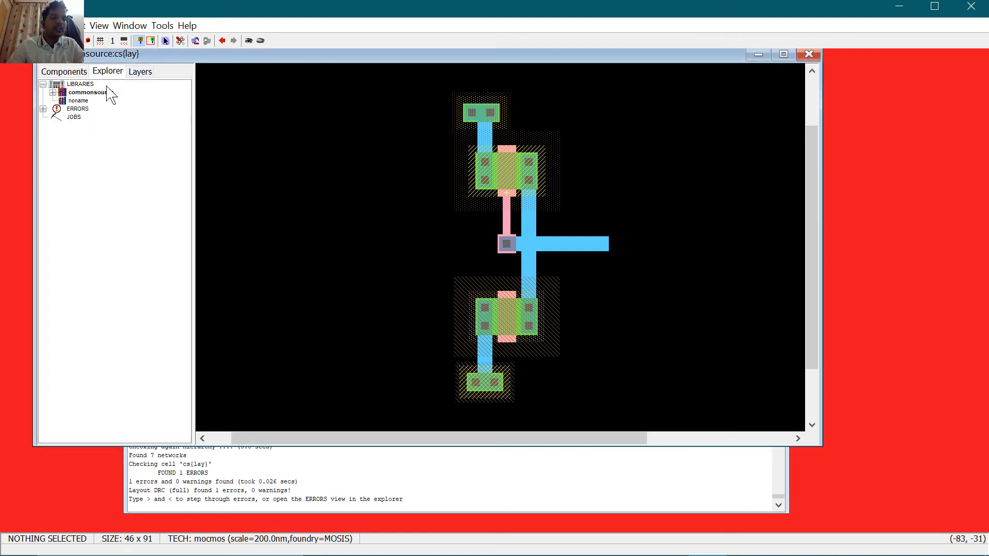
{"action": "left_click", "coordinate": [43, 110]}
{"action": "left_click", "coordinate": [53, 117]}
{"action": "left_click", "coordinate": [62, 126]}
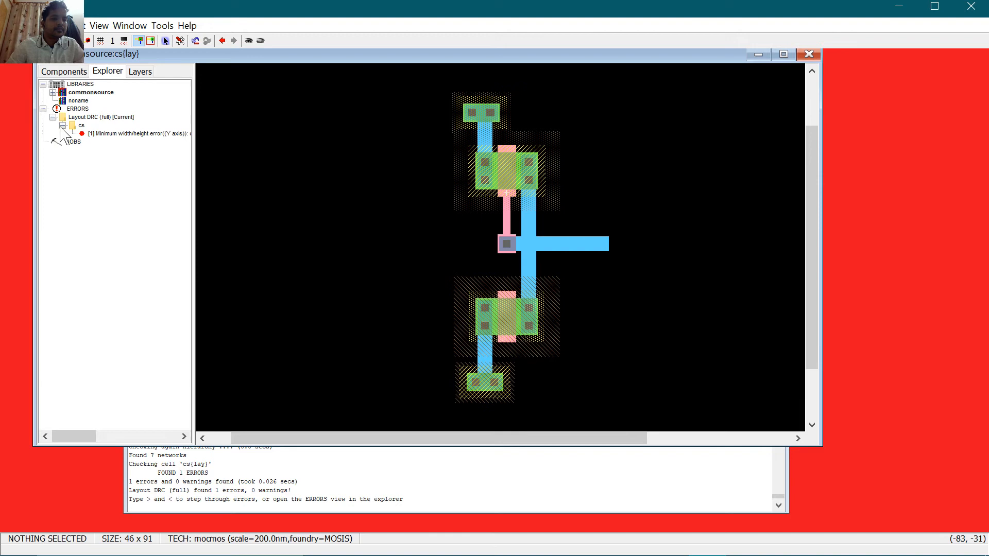
{"action": "left_click", "coordinate": [117, 135]}
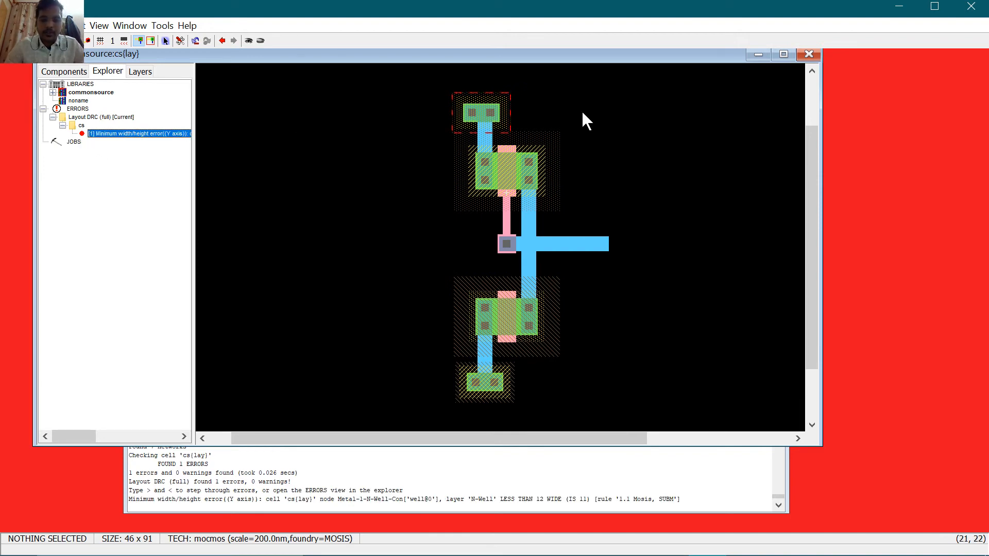
Step: Nudge the top N-well contact, rerun DRC (6 errors), then delete that contact
{"action": "left_click_drag", "start_coordinate": [496, 115], "coordinate": [499, 112]}
{"action": "left_click", "coordinate": [524, 112]}
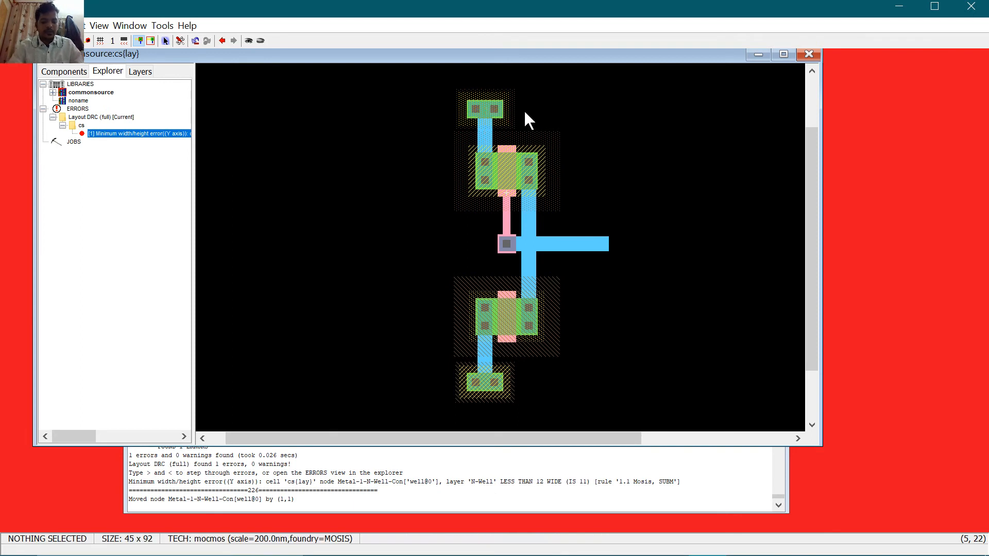
{"action": "key", "text": "F5"}
{"action": "key", "text": "Return"}
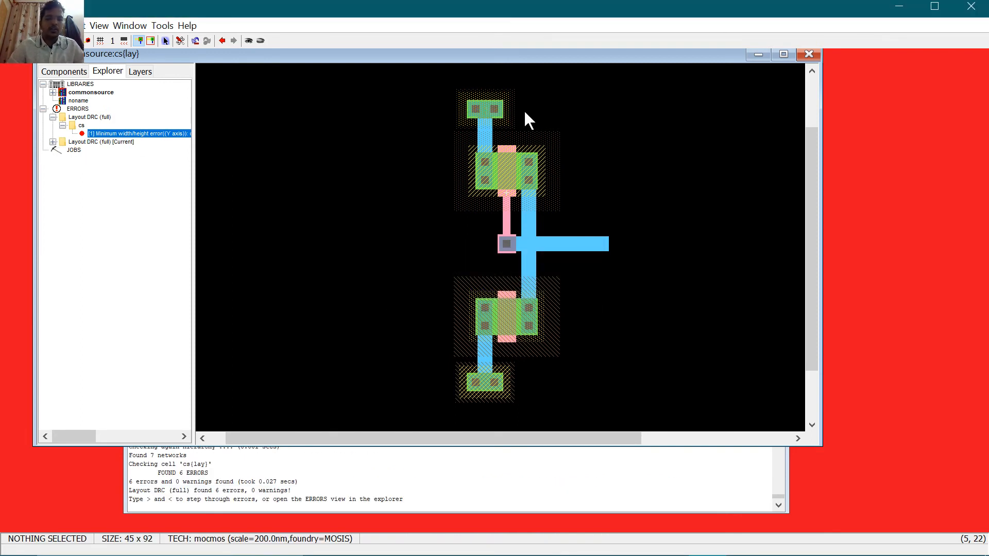
{"action": "left_click", "coordinate": [53, 141]}
{"action": "left_click", "coordinate": [62, 150]}
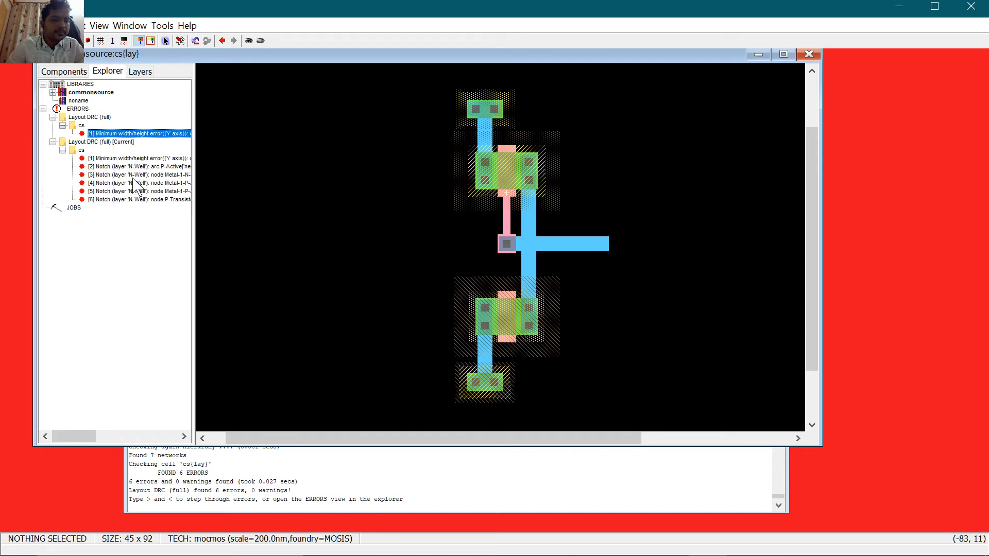
{"action": "left_click", "coordinate": [483, 115]}
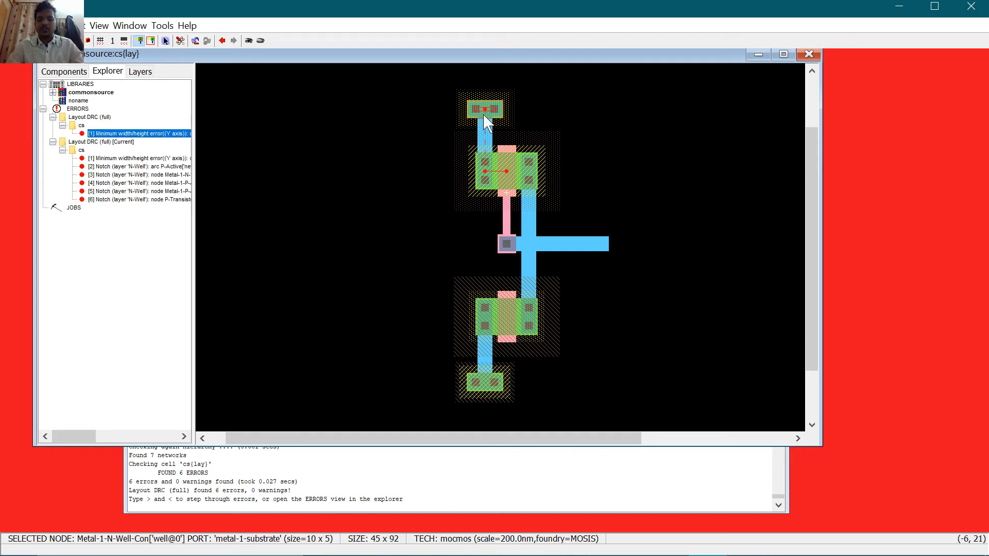
{"action": "key", "text": "Delete"}
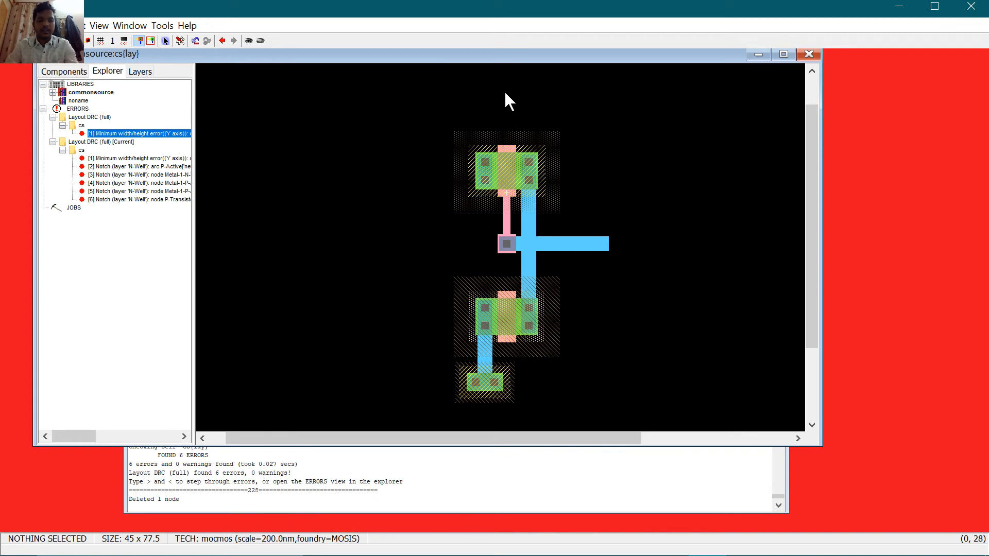
Step: Place a new N-well contact from the mocmos palette above the top transistor
{"action": "left_click", "coordinate": [68, 73]}
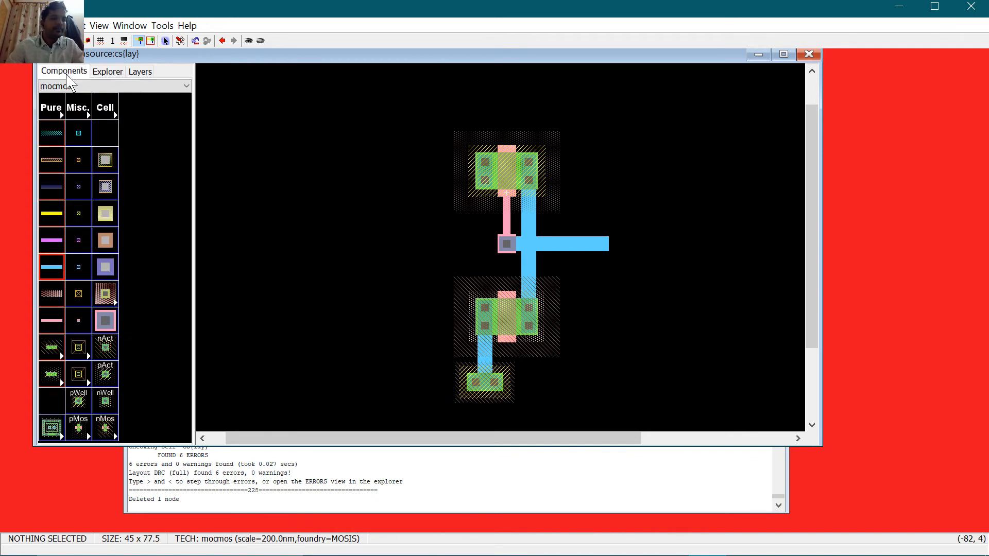
{"action": "left_click", "coordinate": [99, 401]}
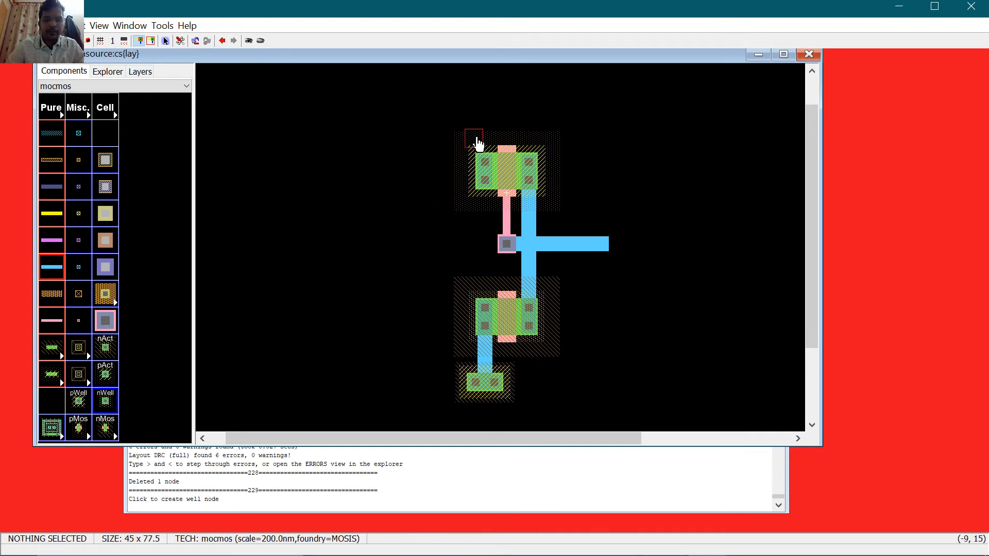
{"action": "left_click", "coordinate": [485, 112]}
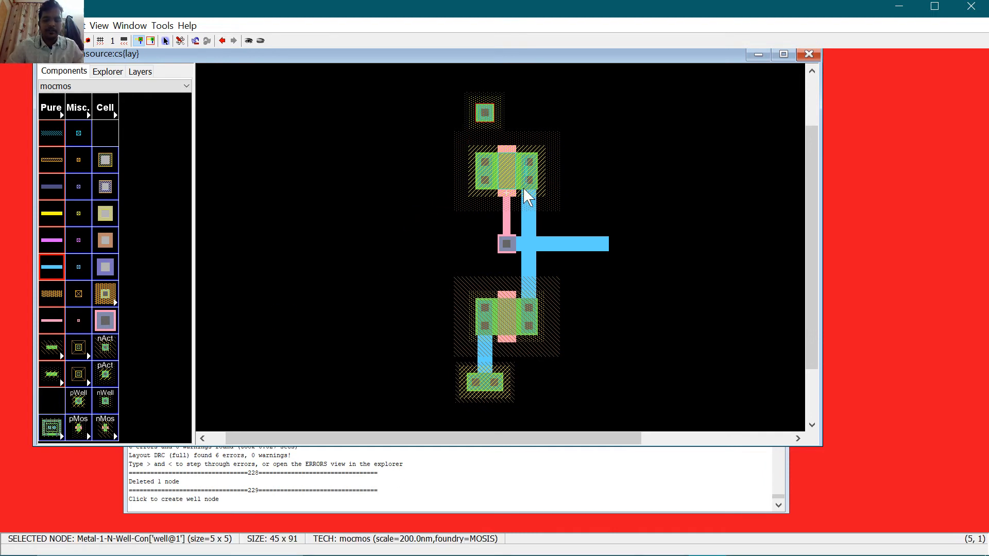
{"action": "left_click", "coordinate": [444, 80]}
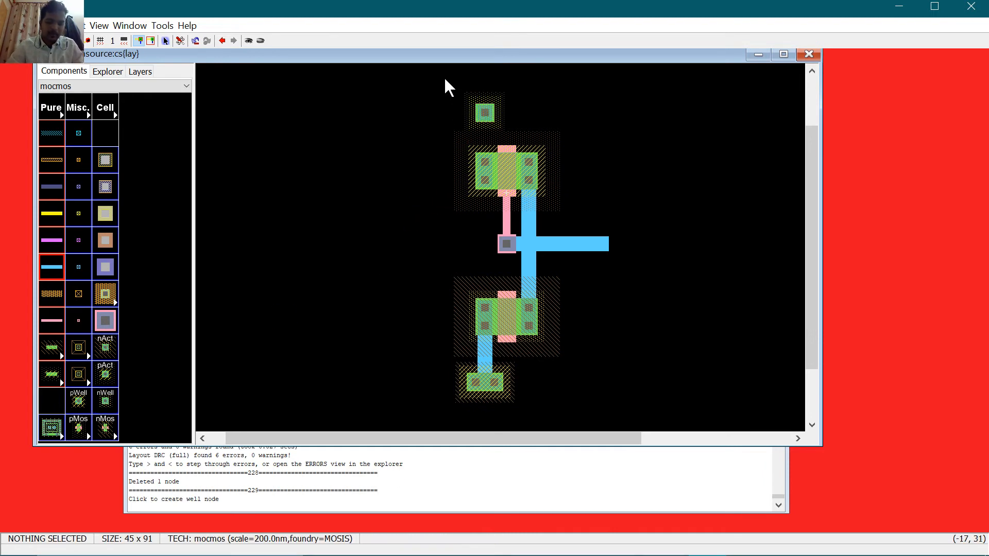
Step: Drag the new well contact down over the top transistor and fine-tune it with arrow-key nudges
{"action": "key", "text": "ctrl+7"}
{"action": "key", "text": "ctrl+7"}
{"action": "key", "text": "ctrl+7"}
{"action": "key", "text": "ctrl+7"}
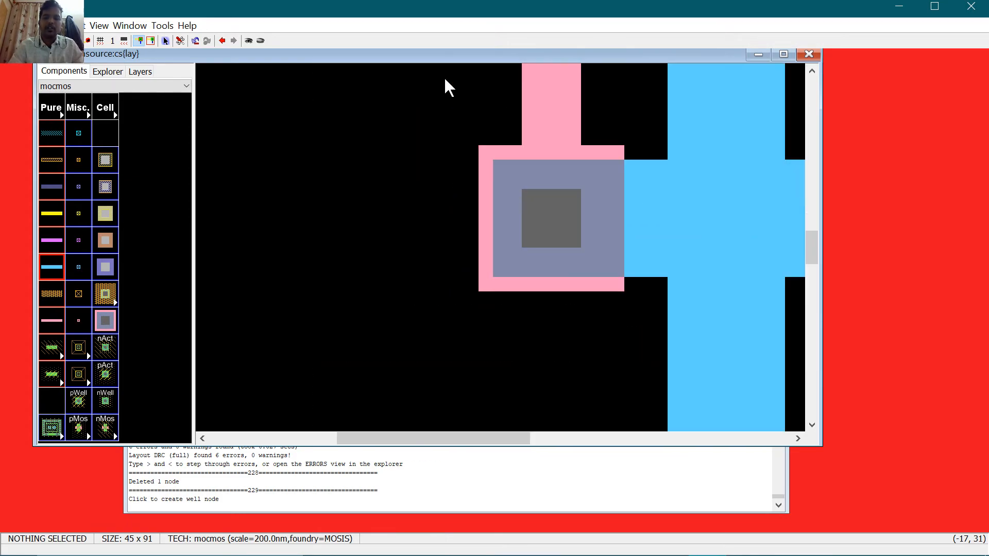
{"action": "scroll", "coordinate": [564, 103], "scroll_direction": "up", "scroll_amount": 10}
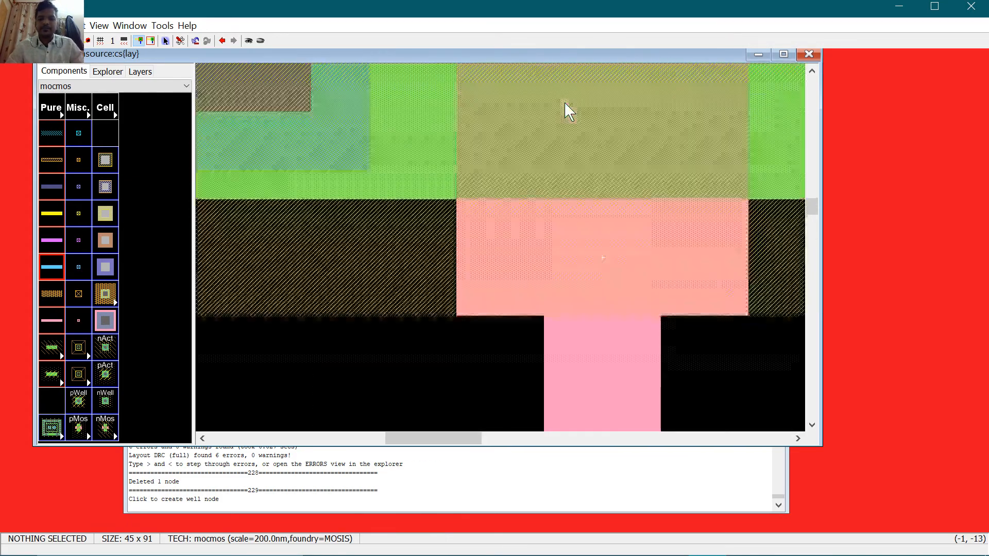
{"action": "scroll", "coordinate": [564, 103], "scroll_direction": "up", "scroll_amount": 5}
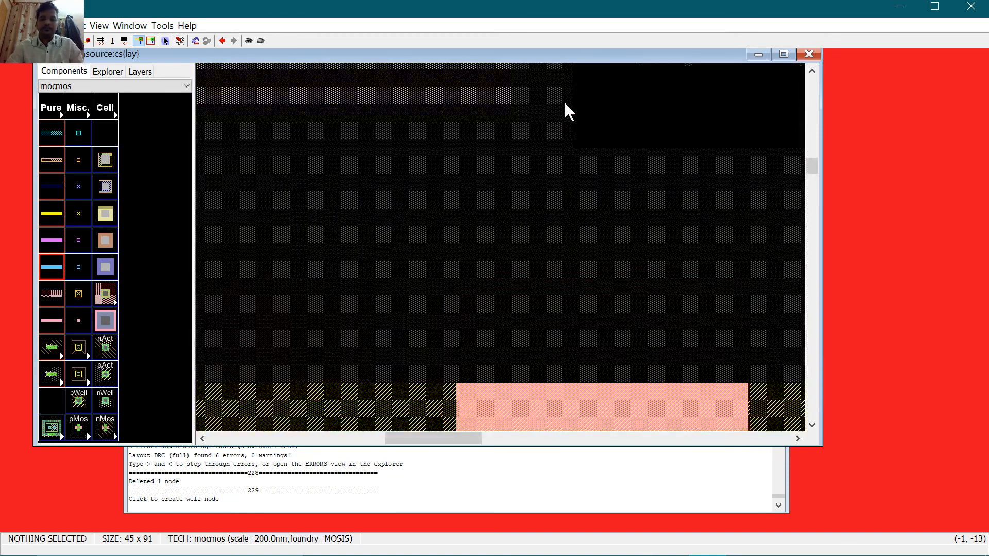
{"action": "left_click_drag", "start_coordinate": [468, 441], "coordinate": [417, 438]}
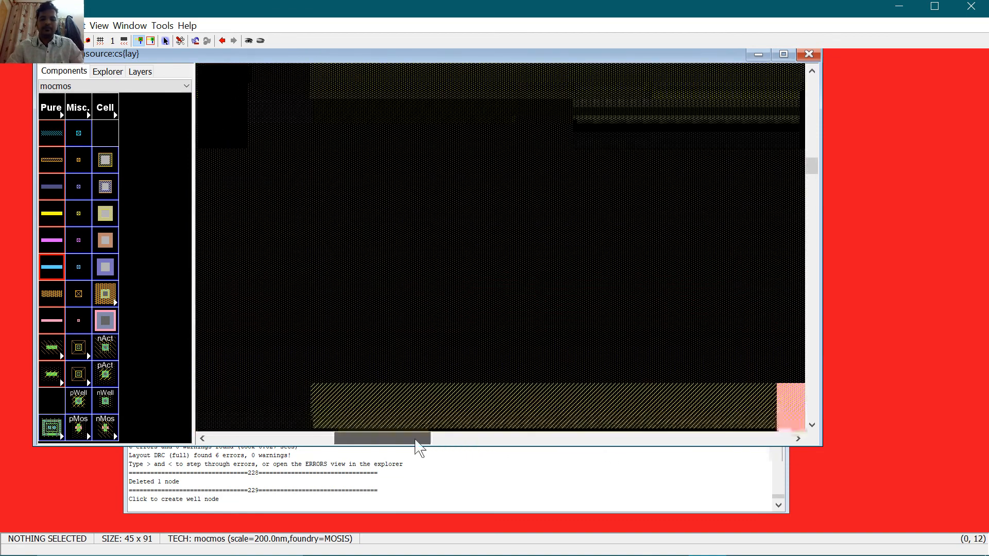
{"action": "key", "text": "ctrl+0"}
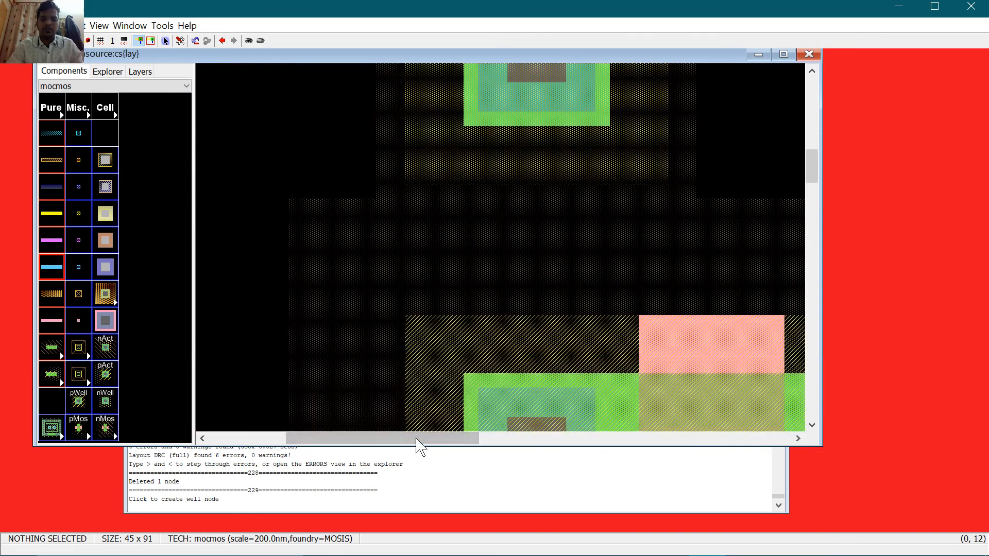
{"action": "left_click_drag", "start_coordinate": [524, 89], "coordinate": [517, 356]}
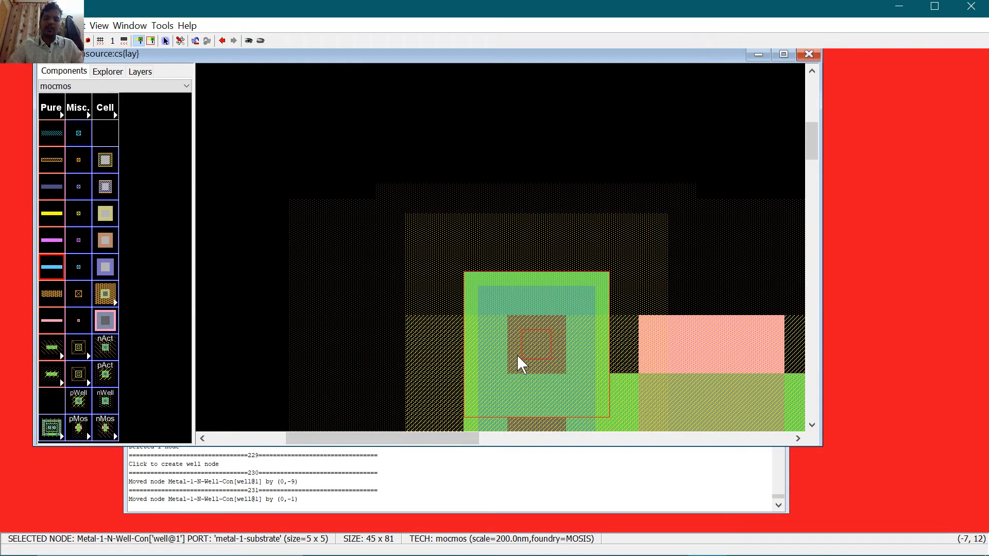
{"action": "key", "text": "Up"}
{"action": "key", "text": "Up"}
{"action": "key", "text": "Up"}
{"action": "key", "text": "Up"}
{"action": "key", "text": "Up"}
{"action": "key", "text": "Up"}
{"action": "key", "text": "Up"}
{"action": "key", "text": "Up"}
{"action": "key", "text": "Up"}
{"action": "key", "text": "Up"}
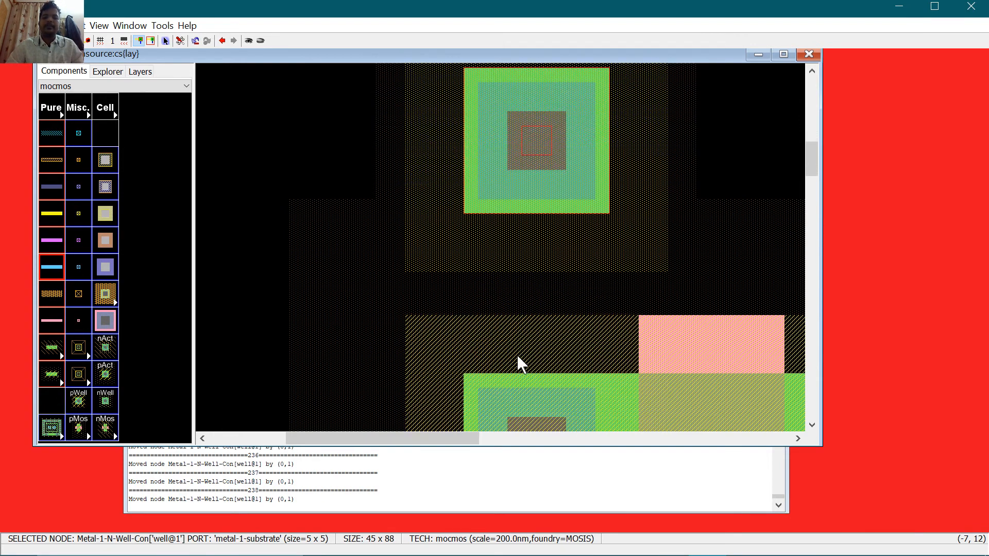
{"action": "key", "text": "Up"}
{"action": "key", "text": "Up"}
{"action": "key", "text": "Up"}
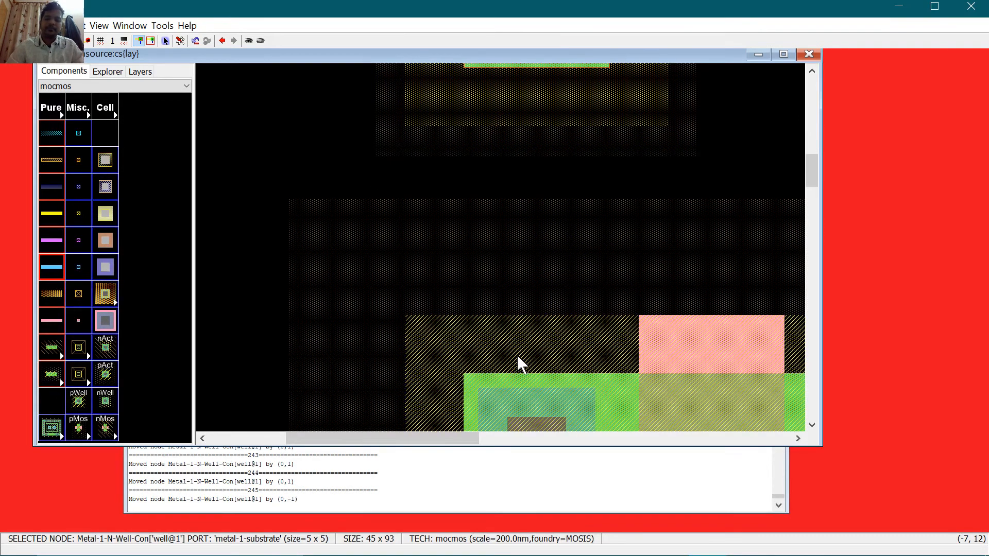
{"action": "key", "text": "Down"}
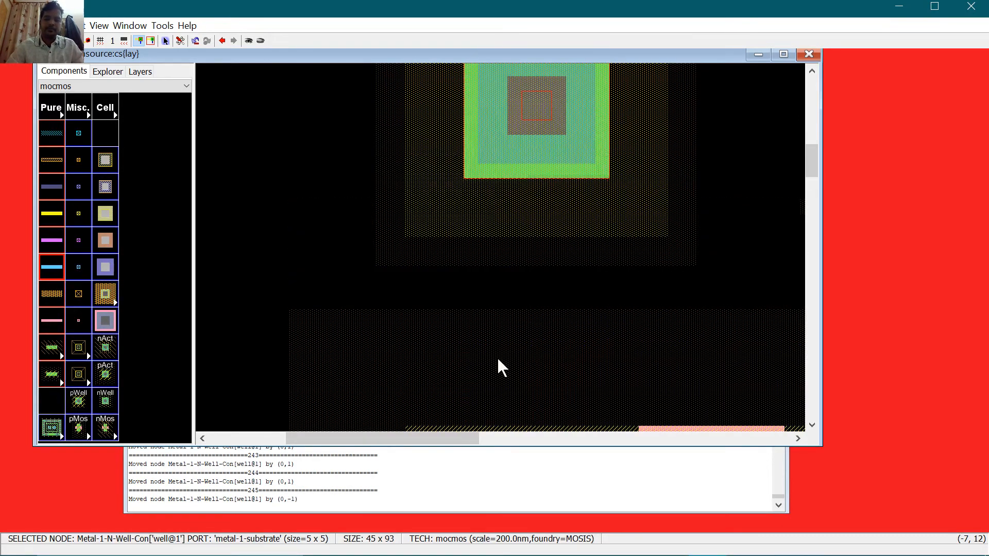
Step: Set the well contact's X size to 10 in its properties
{"action": "double_click", "coordinate": [539, 126]}
{"action": "key", "text": "Tab"}
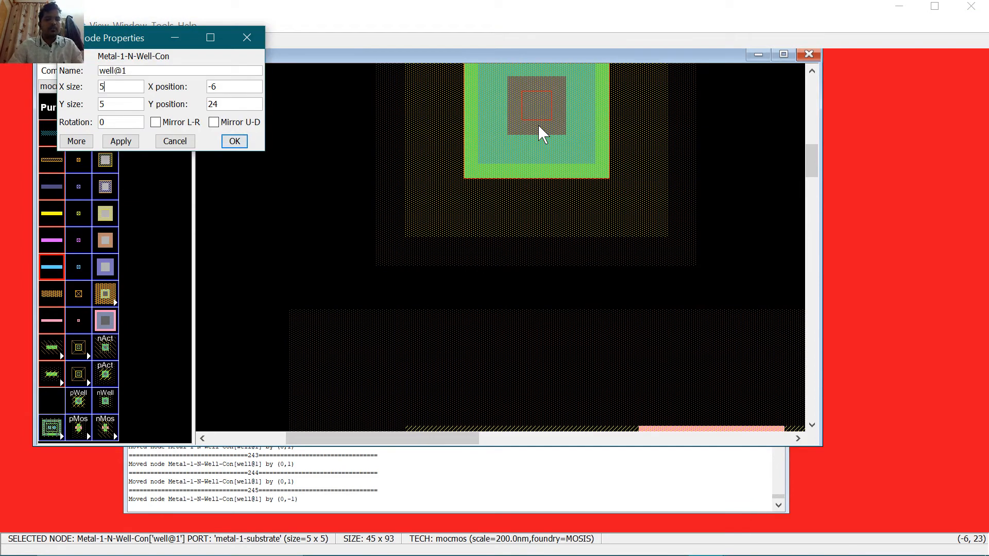
{"action": "key", "text": "Tab"}
{"action": "key", "text": "shift+Tab"}
{"action": "type", "text": "1"}
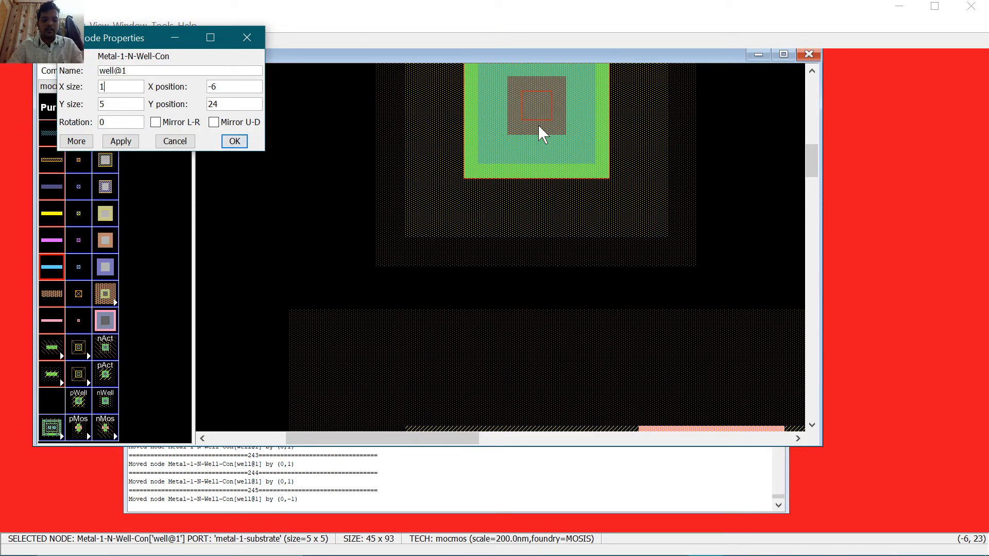
{"action": "type", "text": "0"}
{"action": "key", "text": "Return"}
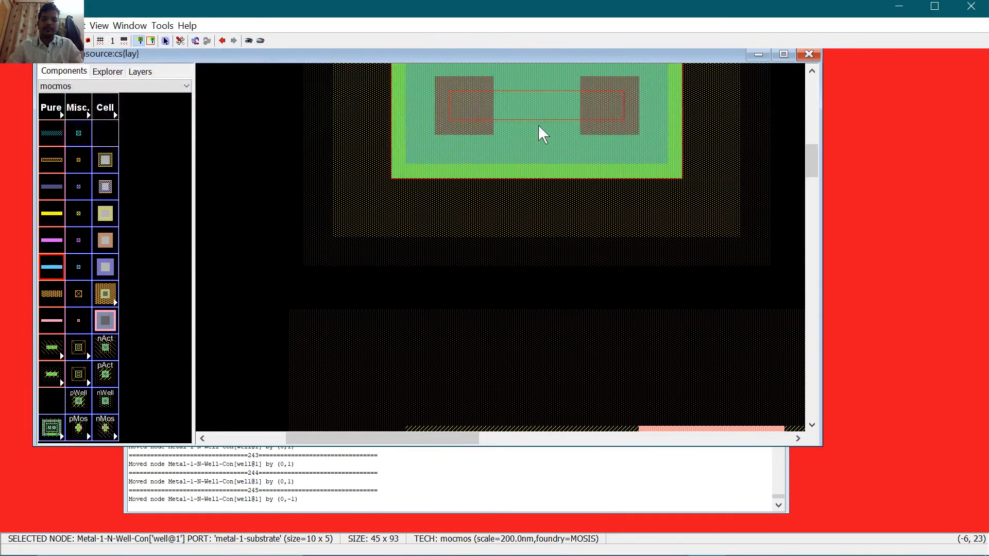
{"action": "scroll", "coordinate": [538, 135], "scroll_direction": "down", "scroll_amount": 3}
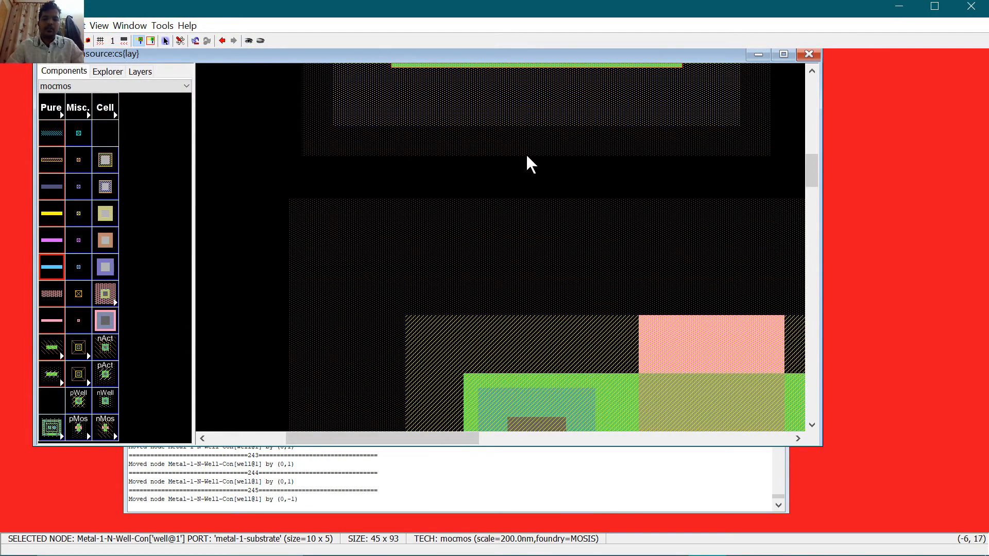
{"action": "left_click", "coordinate": [546, 109]}
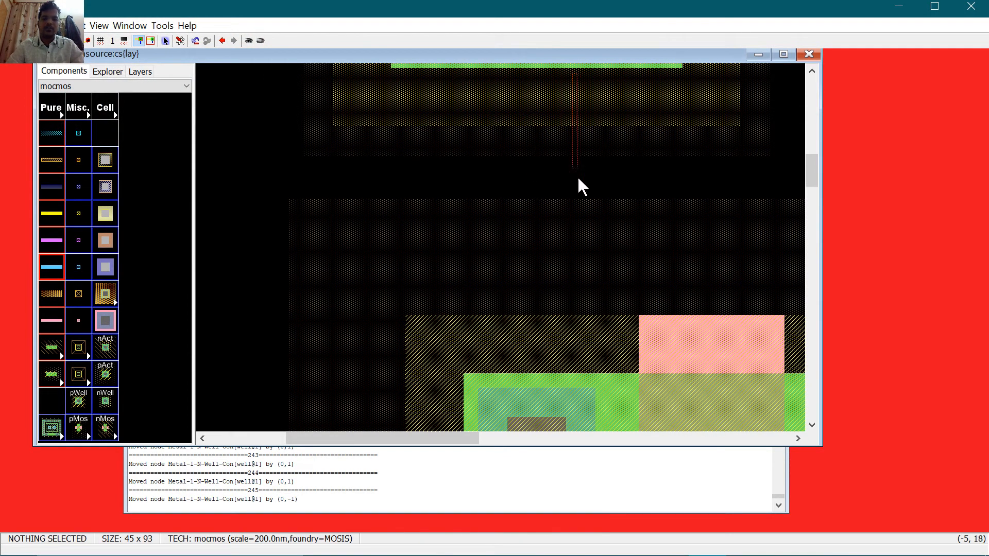
Step: Move the widened contact down onto the top transistor, shifting it right one unit and raising it two units
{"action": "left_click_drag", "start_coordinate": [584, 68], "coordinate": [651, 408]}
{"action": "scroll", "coordinate": [616, 257], "scroll_direction": "down", "scroll_amount": 3}
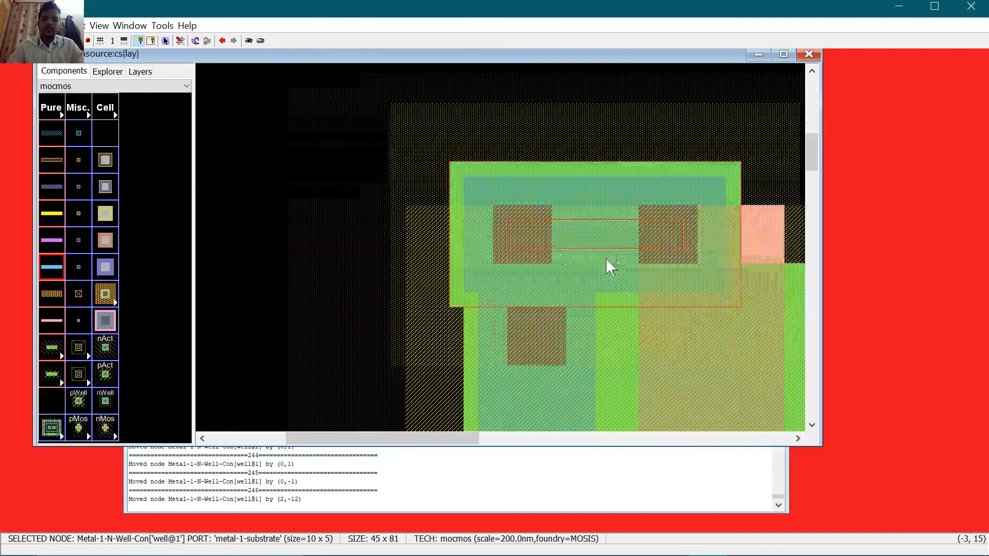
{"action": "key", "text": "Right"}
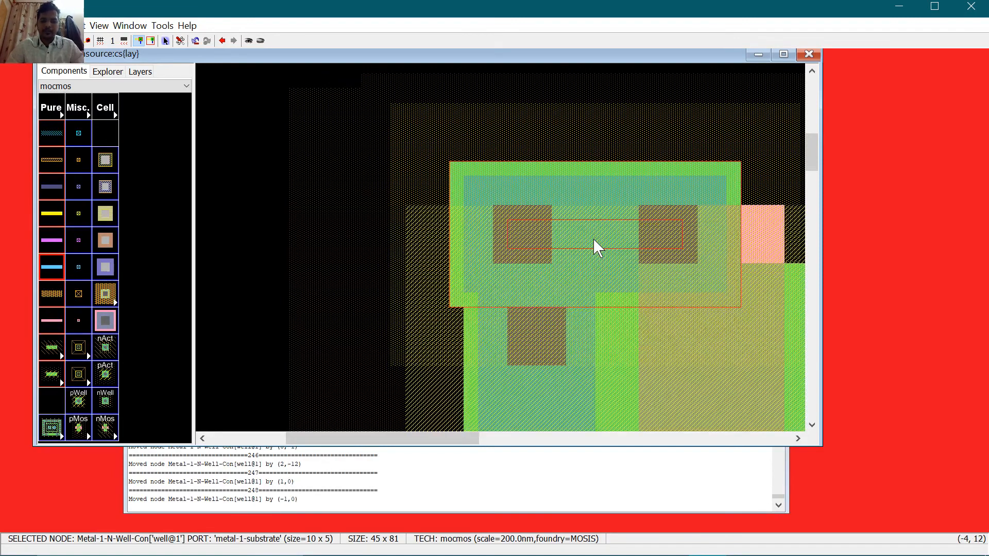
{"action": "key", "text": "Right"}
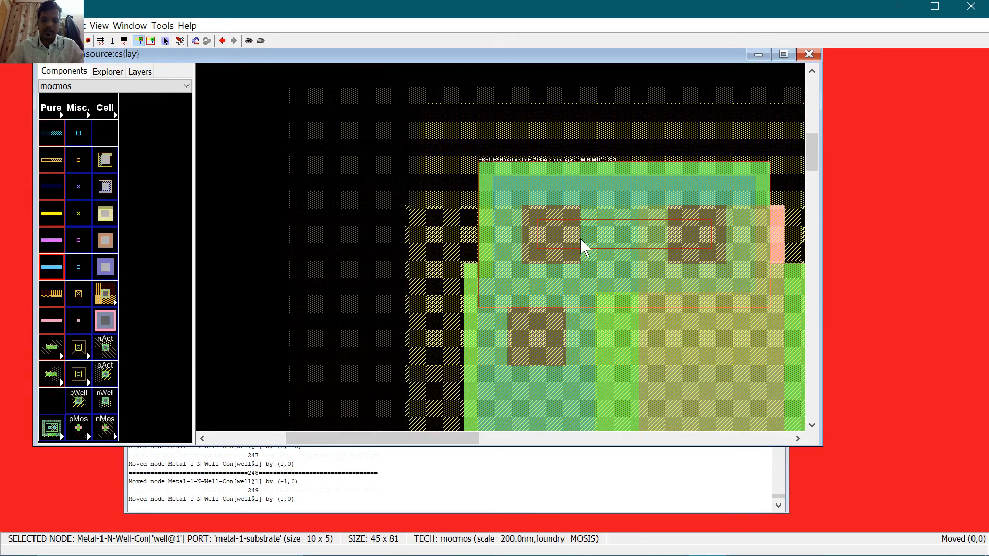
{"action": "key", "text": "Left"}
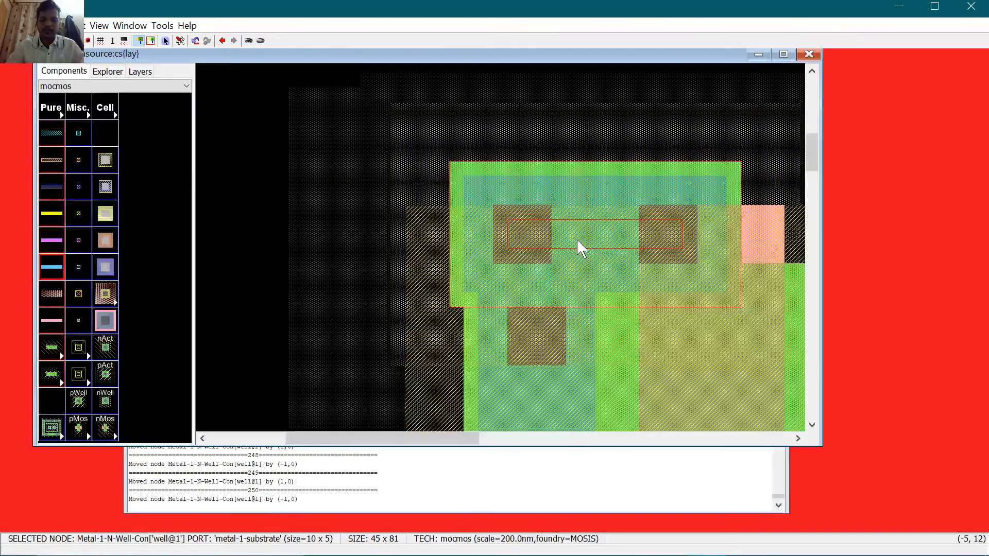
{"action": "scroll", "coordinate": [589, 251], "scroll_direction": "down", "scroll_amount": 1}
{"action": "scroll", "coordinate": [590, 252], "scroll_direction": "up", "scroll_amount": 1}
{"action": "left_click_drag", "start_coordinate": [590, 253], "coordinate": [570, 135]}
{"action": "scroll", "coordinate": [587, 181], "scroll_direction": "up", "scroll_amount": 2}
{"action": "left_click_drag", "start_coordinate": [571, 189], "coordinate": [571, 122]}
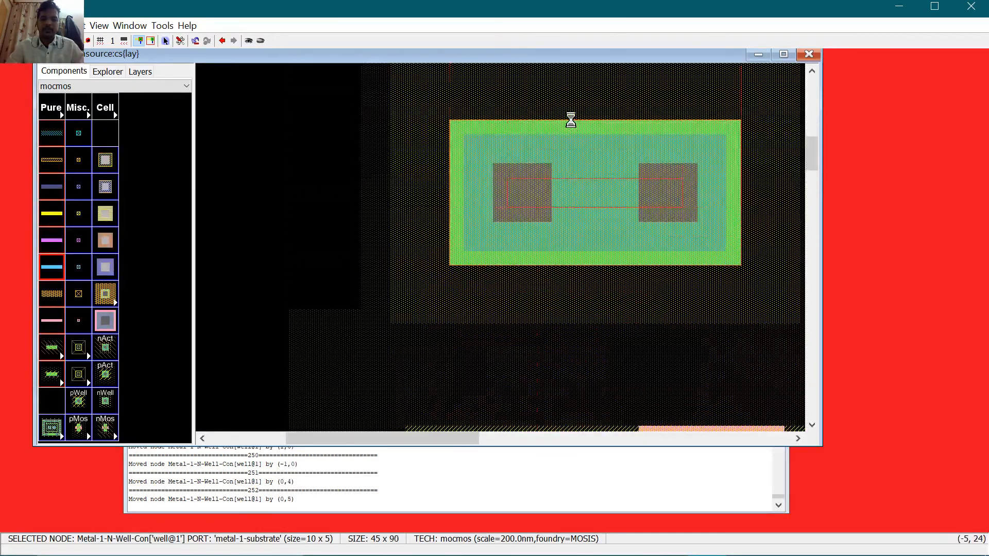
{"action": "scroll", "coordinate": [533, 178], "scroll_direction": "down", "scroll_amount": 2}
Step: Wire the well contact to the P-active contact with metal, run DRC, then delete the contact and wire
{"action": "left_click", "coordinate": [518, 331]}
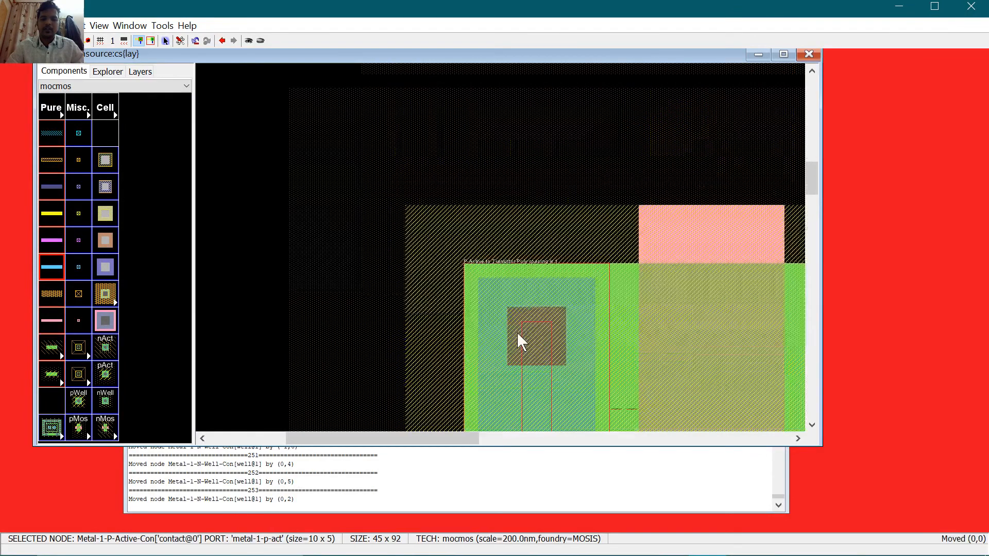
{"action": "scroll", "coordinate": [533, 233], "scroll_direction": "up", "scroll_amount": 2}
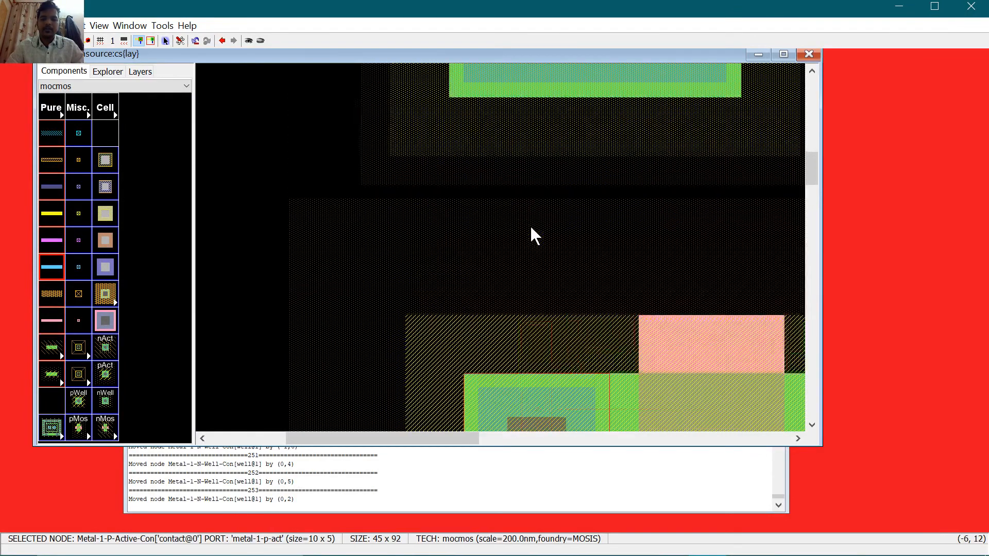
{"action": "right_click", "coordinate": [537, 92]}
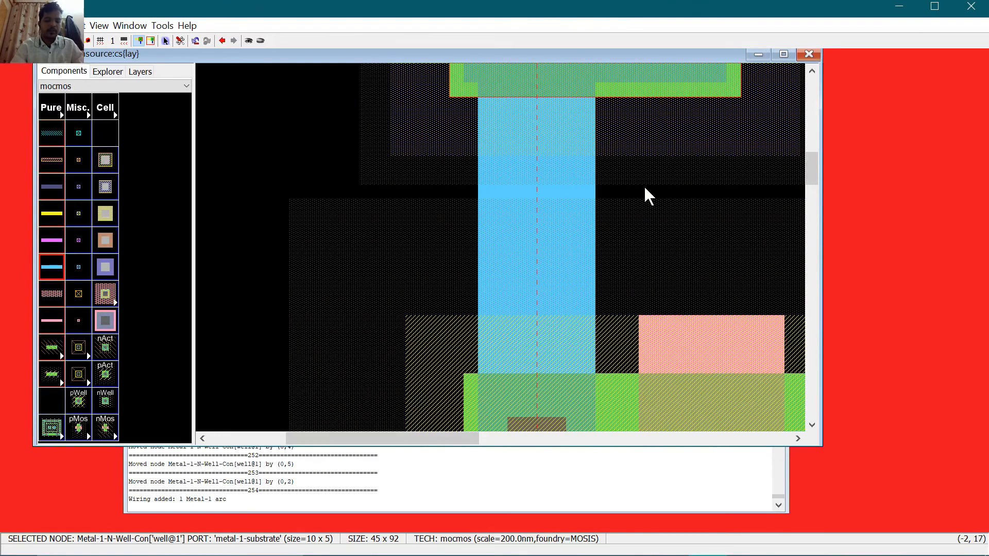
{"action": "key", "text": "F5"}
{"action": "left_click", "coordinate": [474, 297]}
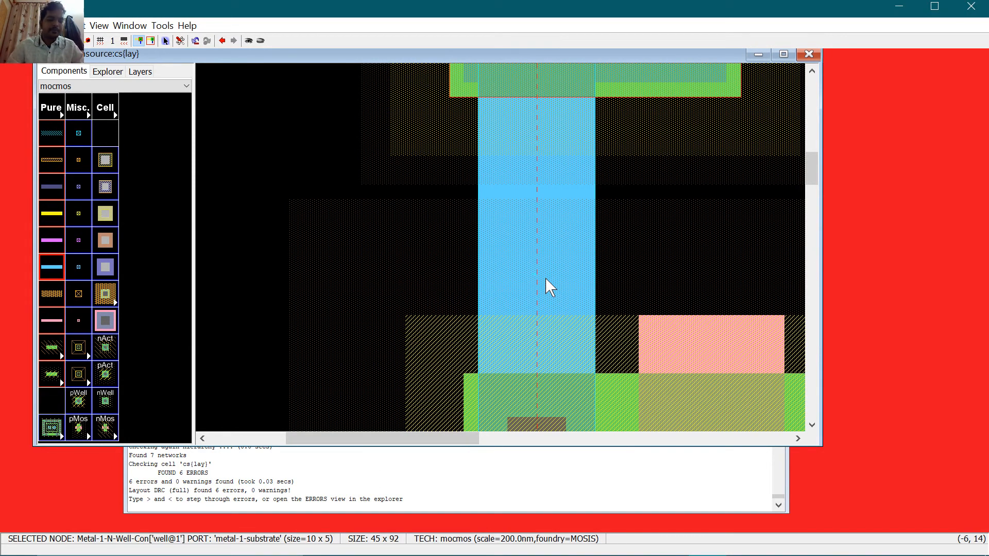
{"action": "key", "text": "ctrl+0"}
{"action": "key", "text": "ctrl+0"}
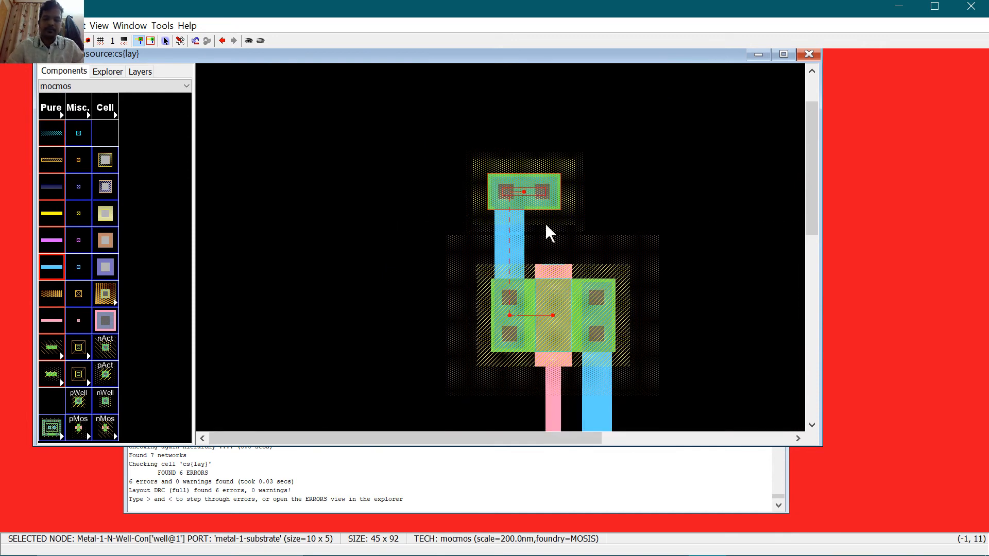
{"action": "key", "text": "Delete"}
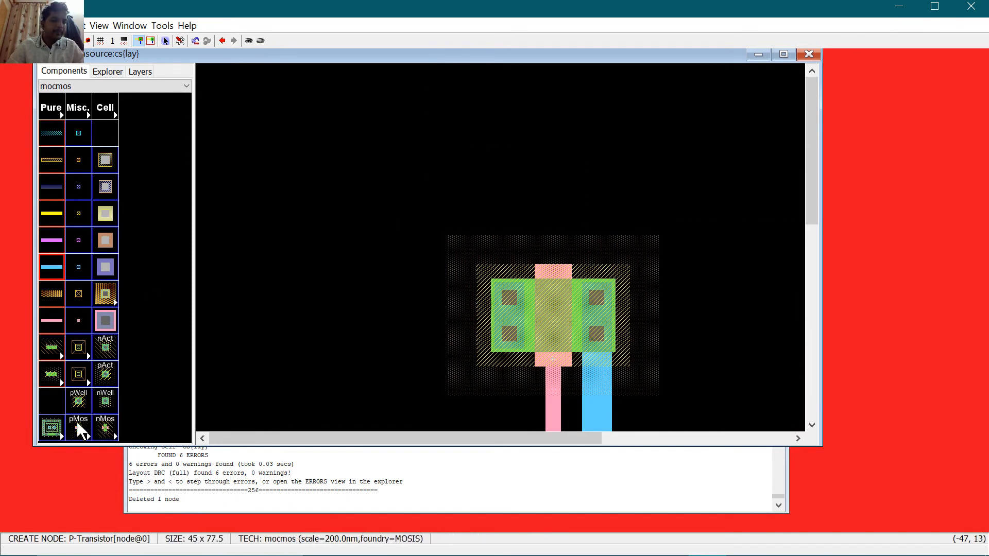
Step: Place a new N-well contact above the transistor and connect it with Metal-1 to the diffusion contact
{"action": "left_click", "coordinate": [105, 408]}
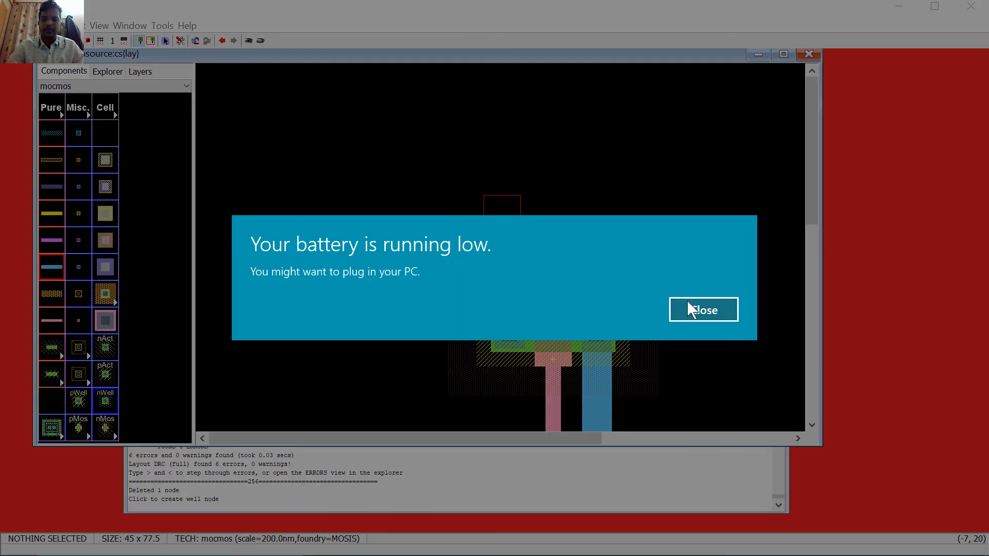
{"action": "left_click", "coordinate": [688, 309]}
{"action": "left_click", "coordinate": [505, 215]}
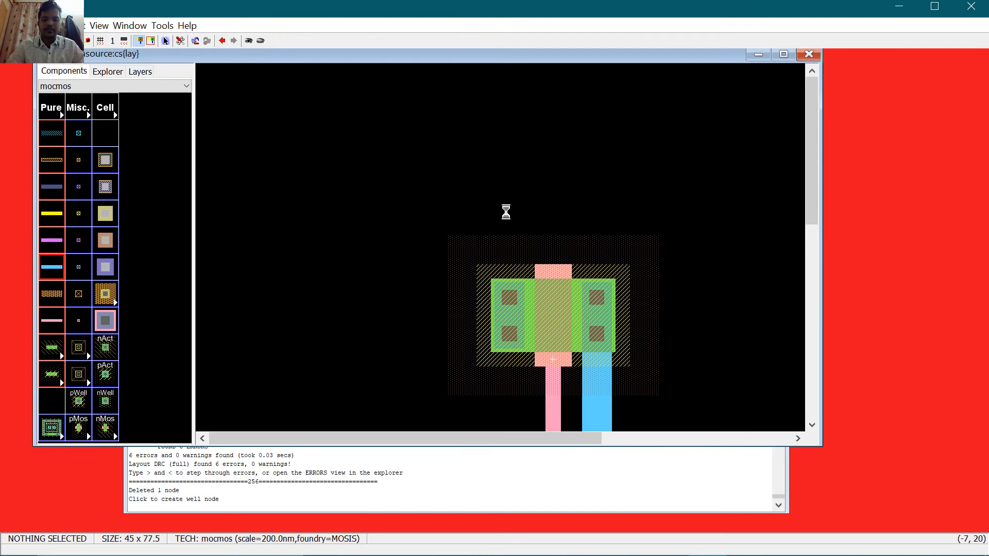
{"action": "left_click_drag", "start_coordinate": [506, 205], "coordinate": [512, 183]}
{"action": "right_click", "coordinate": [509, 280]}
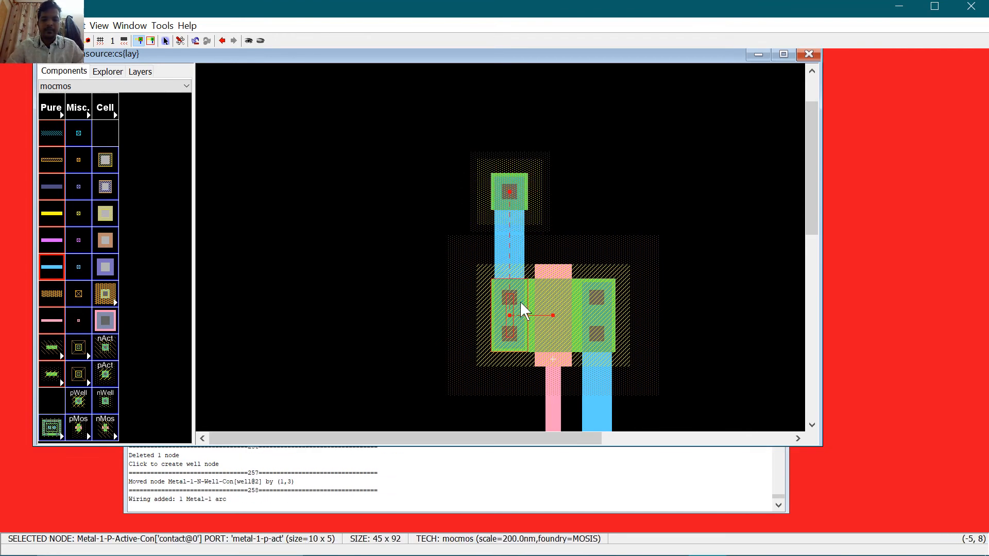
{"action": "left_click", "coordinate": [608, 156]}
Step: Run DRC, move the N-well contact down, and recheck DRC
{"action": "key", "text": "F5"}
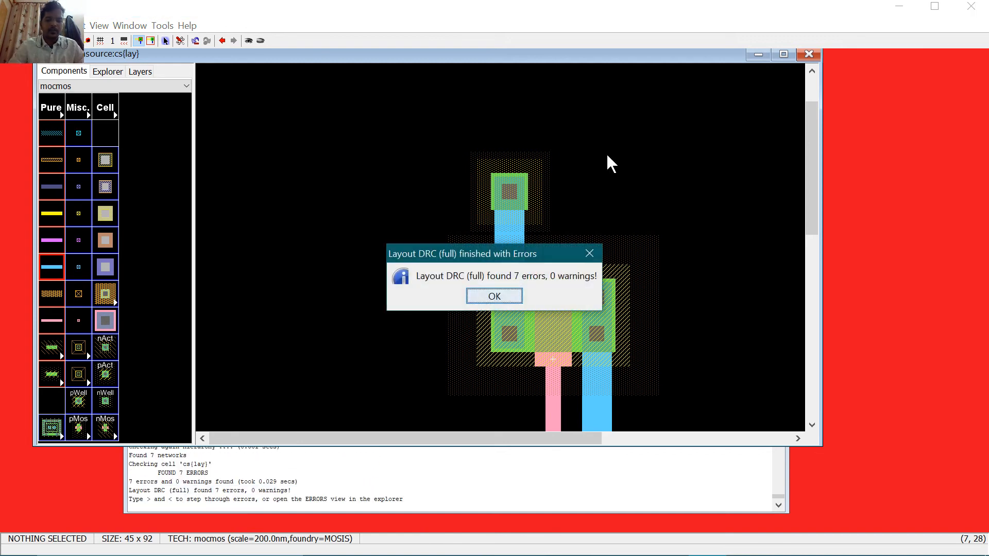
{"action": "left_click", "coordinate": [487, 297]}
{"action": "left_click", "coordinate": [523, 198]}
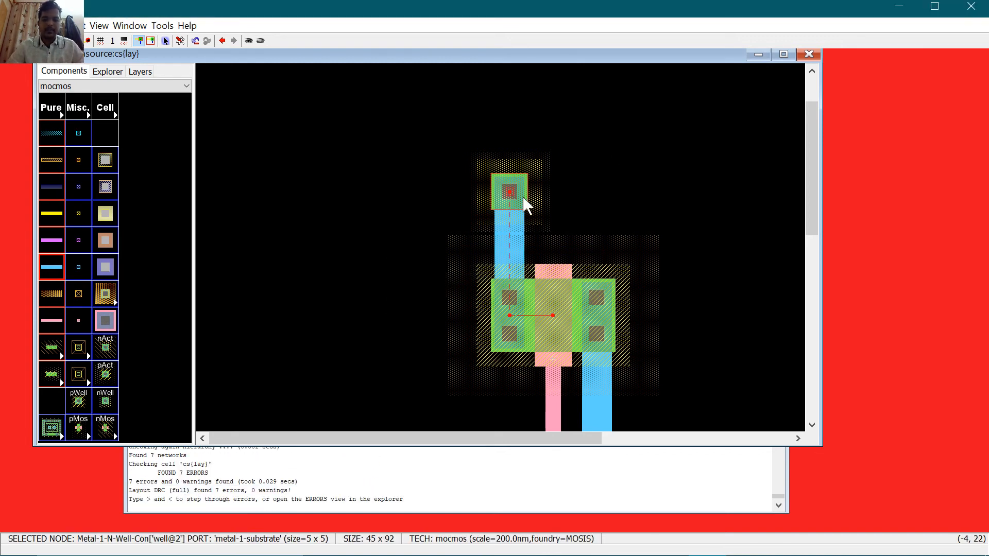
{"action": "key", "text": "Down"}
{"action": "key", "text": "Down"}
{"action": "key", "text": "Down"}
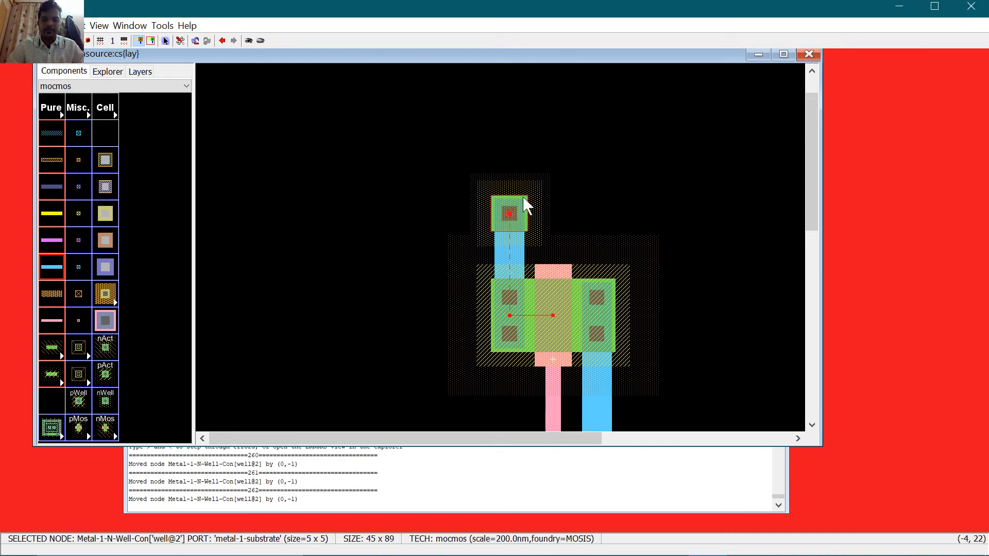
{"action": "key", "text": "F5"}
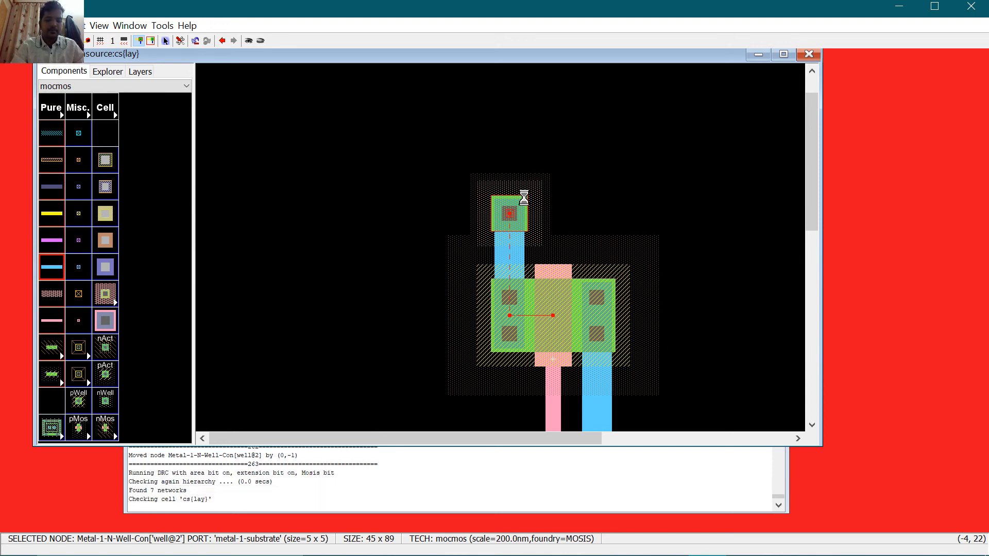
{"action": "left_click", "coordinate": [494, 296]}
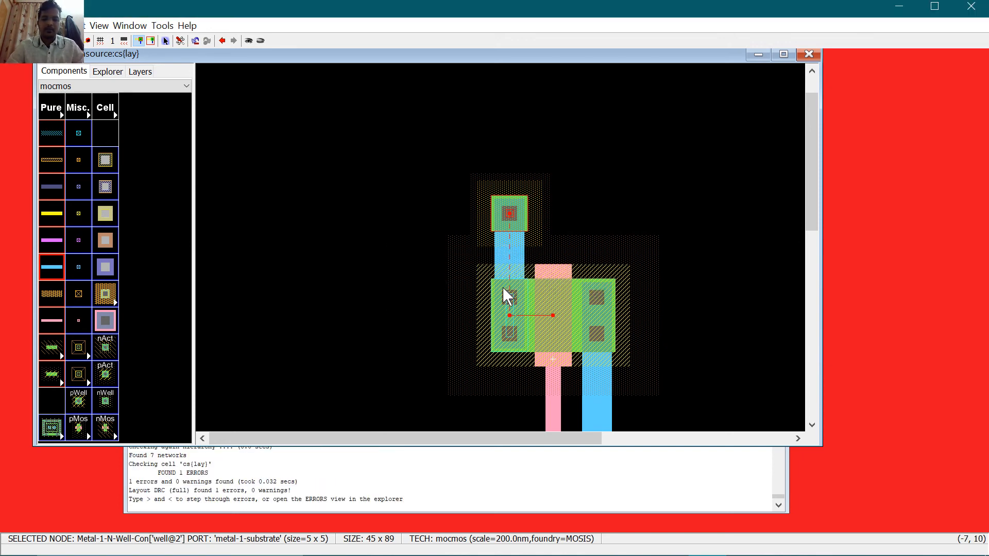
Step: Widen the N-well contact to 10 by 5 and rerun DRC, which reports 0 errors
{"action": "right_click", "coordinate": [508, 216]}
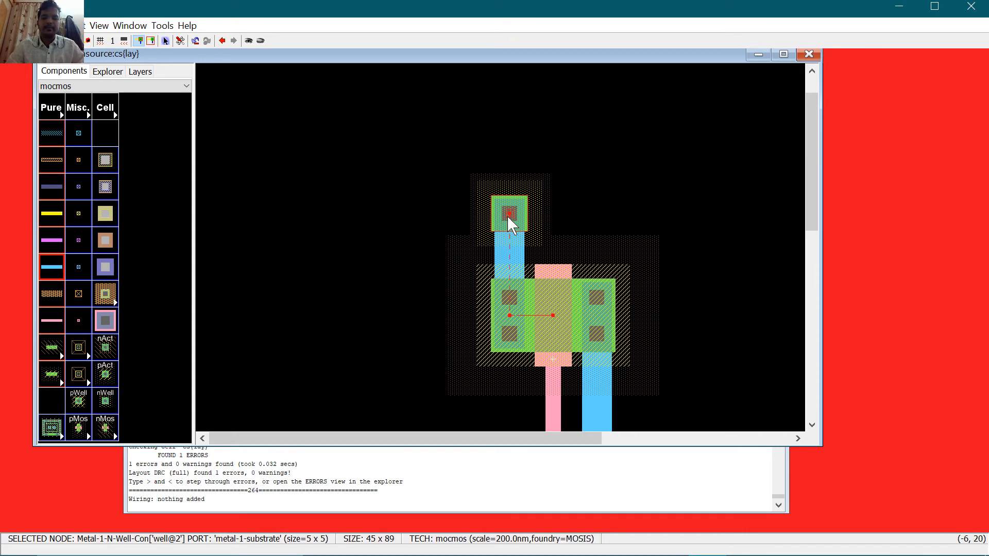
{"action": "key", "text": "ctrl+i"}
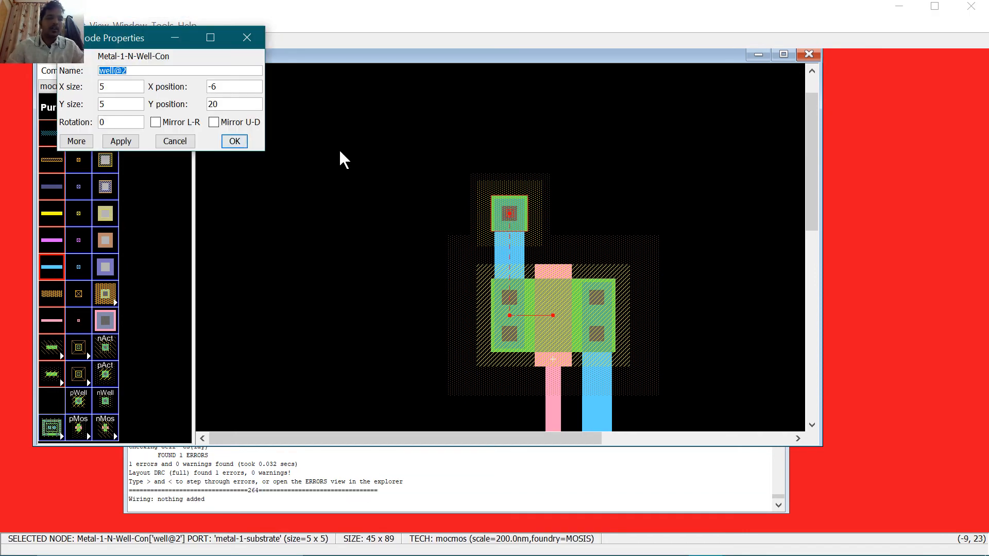
{"action": "key", "text": "Tab"}
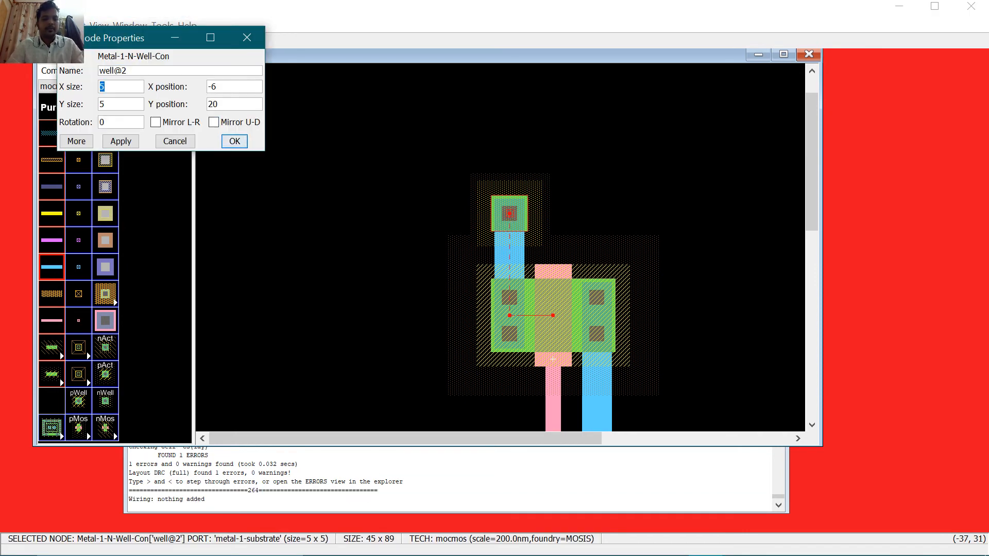
{"action": "type", "text": "10"}
{"action": "key", "text": "Return"}
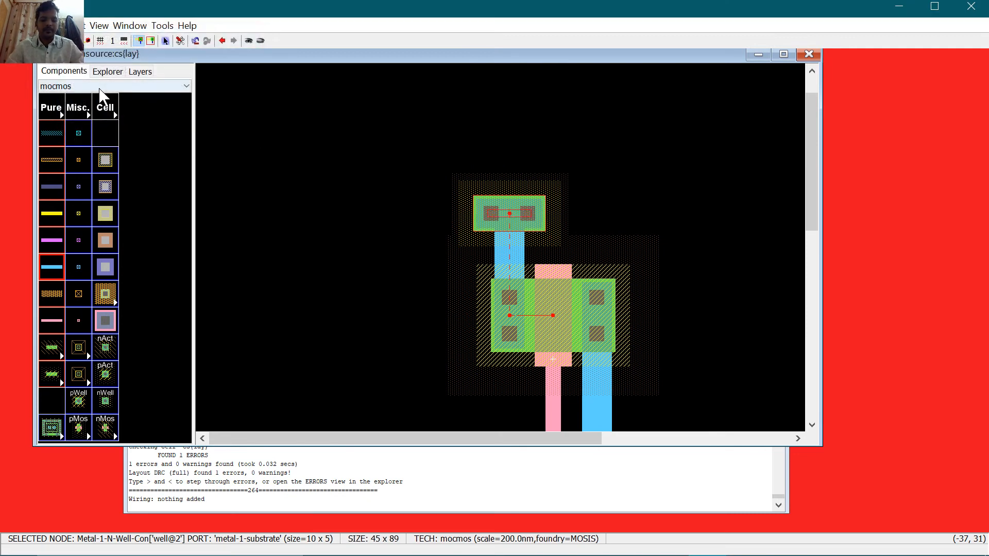
{"action": "key", "text": "F5"}
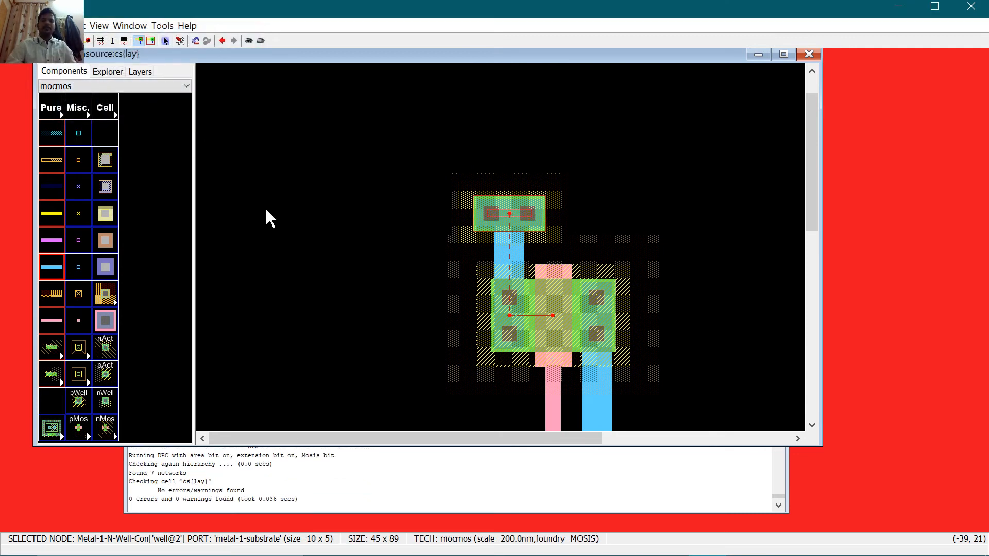
Step: Undo an accidental poly wire to the gate and fit the whole cell in the window
{"action": "key", "text": "ctrl+0"}
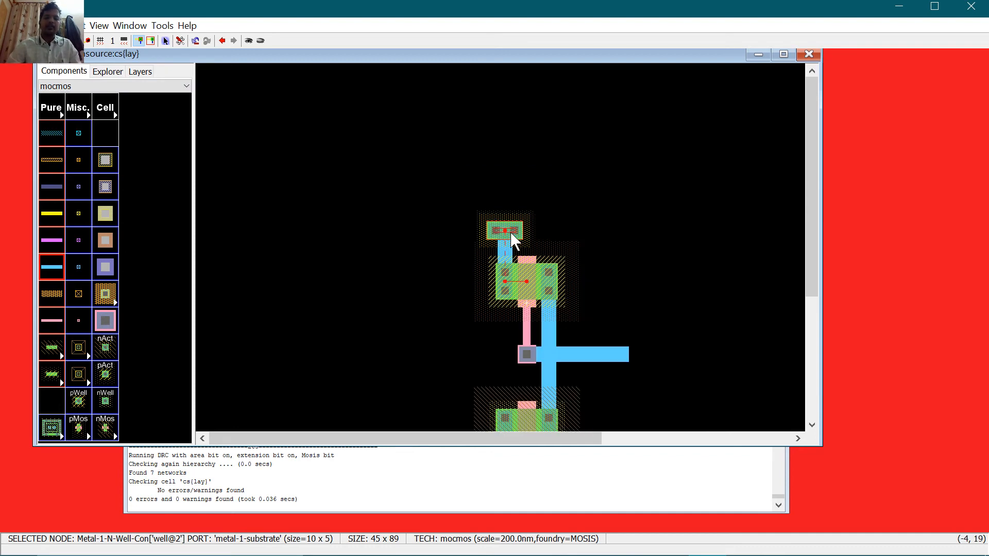
{"action": "right_click_drag", "start_coordinate": [458, 194], "coordinate": [533, 300]}
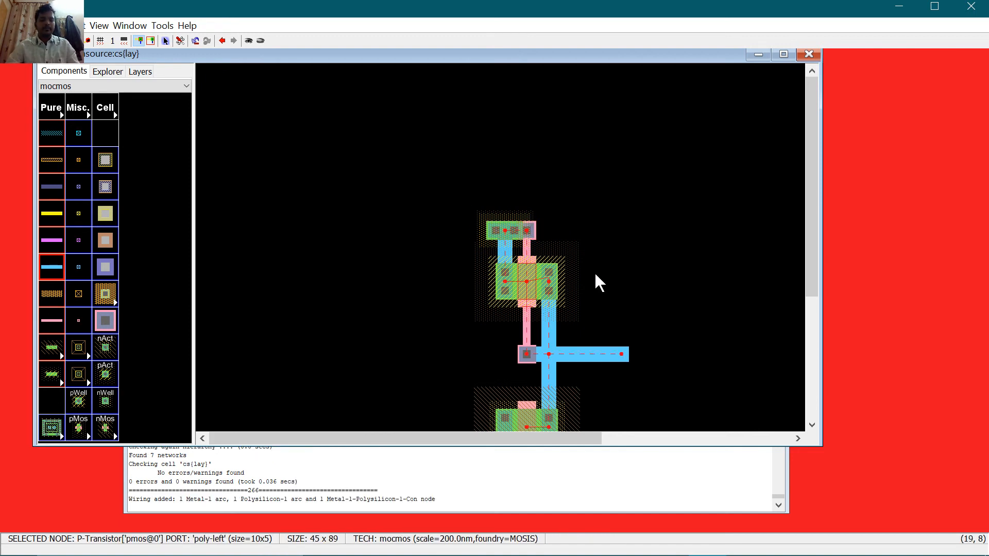
{"action": "key", "text": "ctrl+z"}
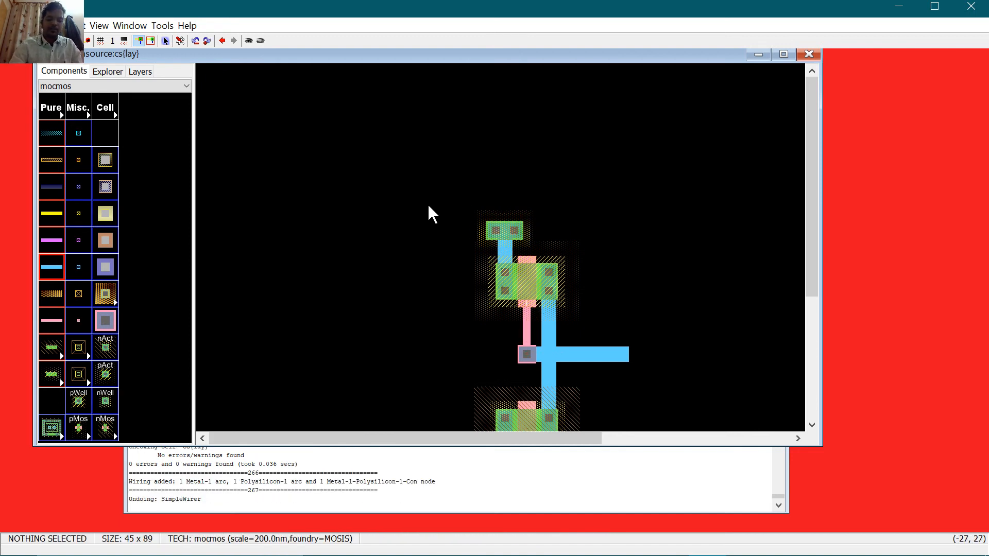
{"action": "key", "text": "ctrl+9"}
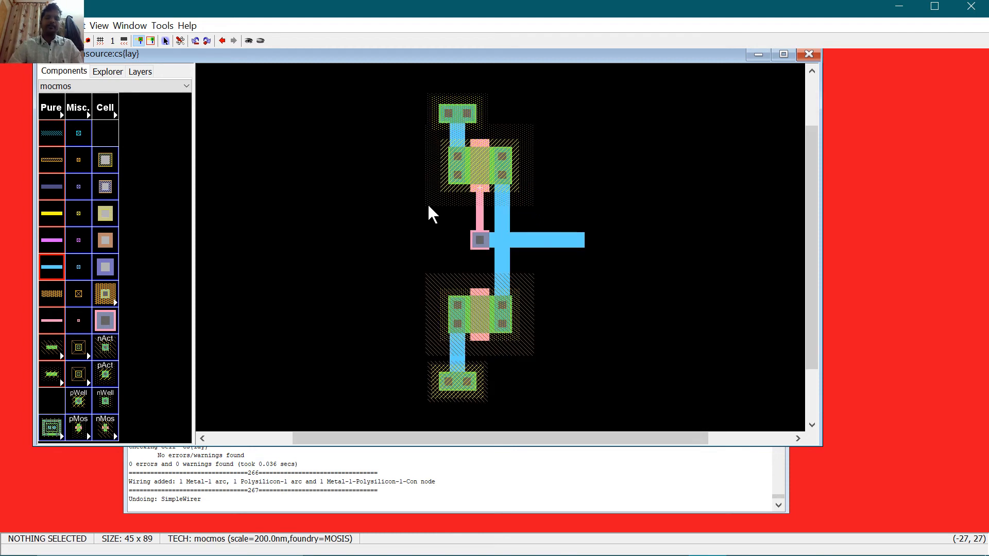
Step: Run a hierarchical DRC, then ALS: Simulate Current Cell, which fails because cs has no ports
{"action": "left_click", "coordinate": [162, 26]}
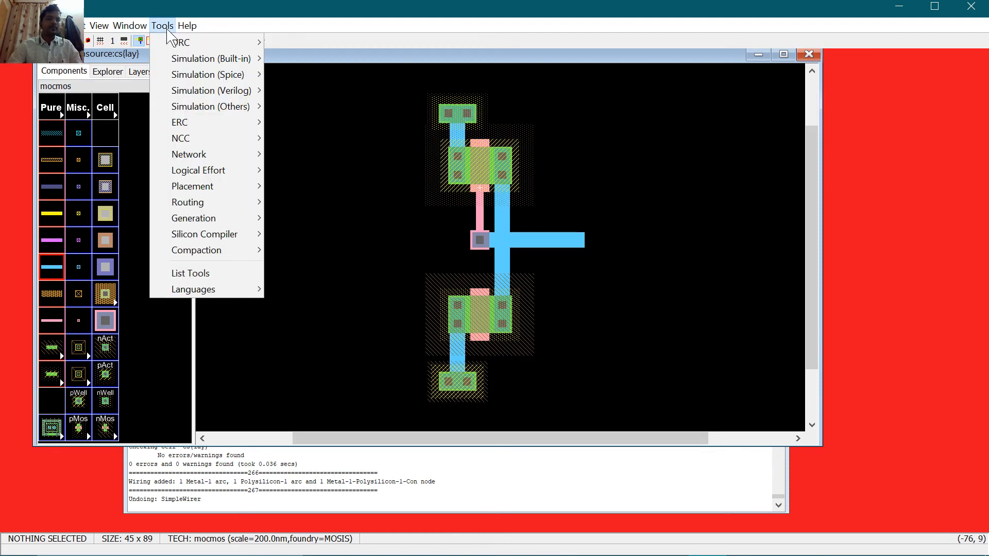
{"action": "mouse_move", "coordinate": [175, 44]}
{"action": "left_click", "coordinate": [371, 41]}
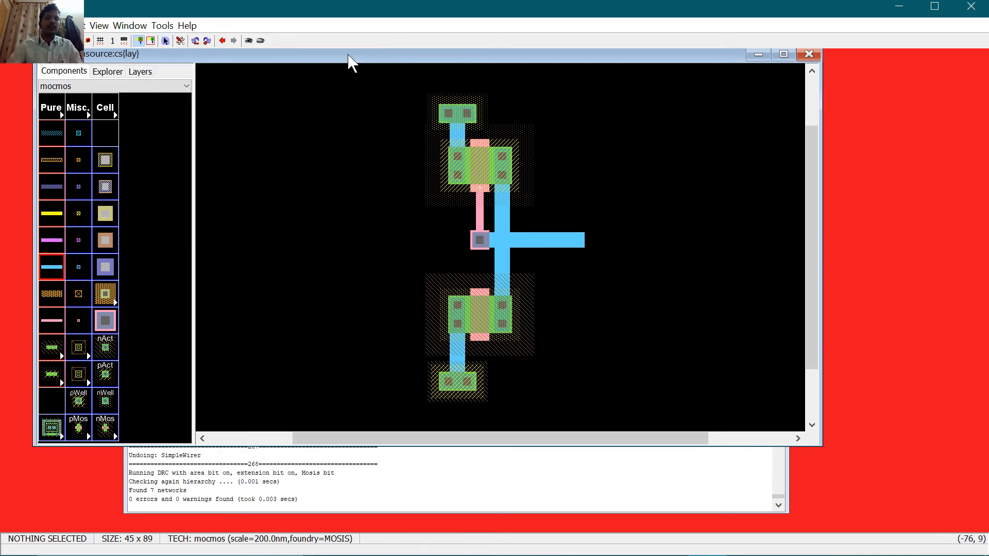
{"action": "left_click", "coordinate": [162, 26]}
{"action": "mouse_move", "coordinate": [227, 60]}
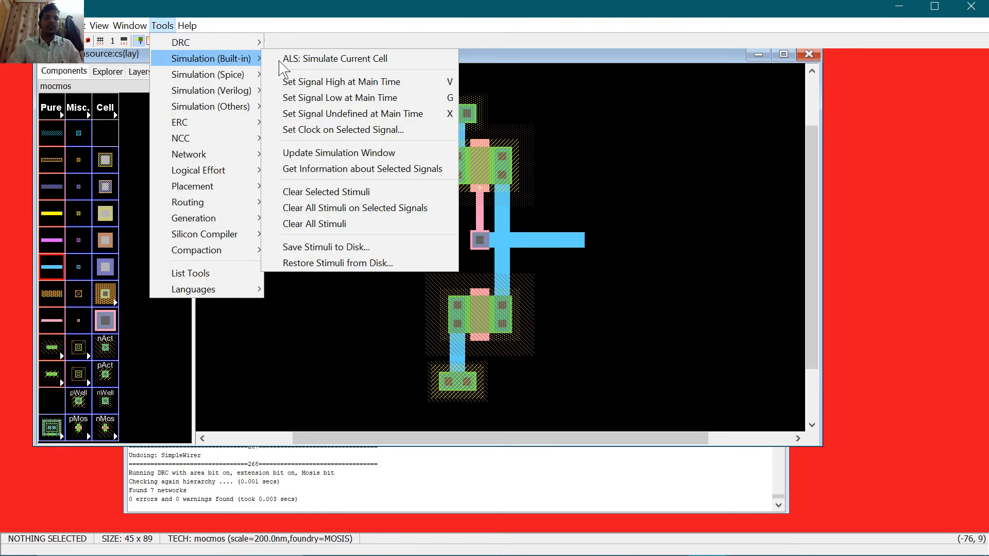
{"action": "left_click", "coordinate": [282, 60]}
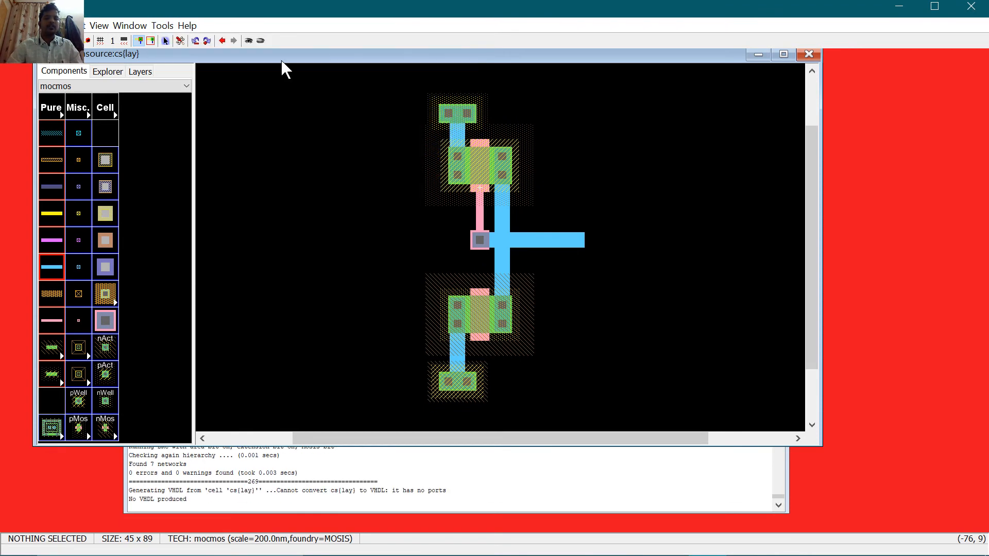
{"action": "left_click", "coordinate": [558, 248]}
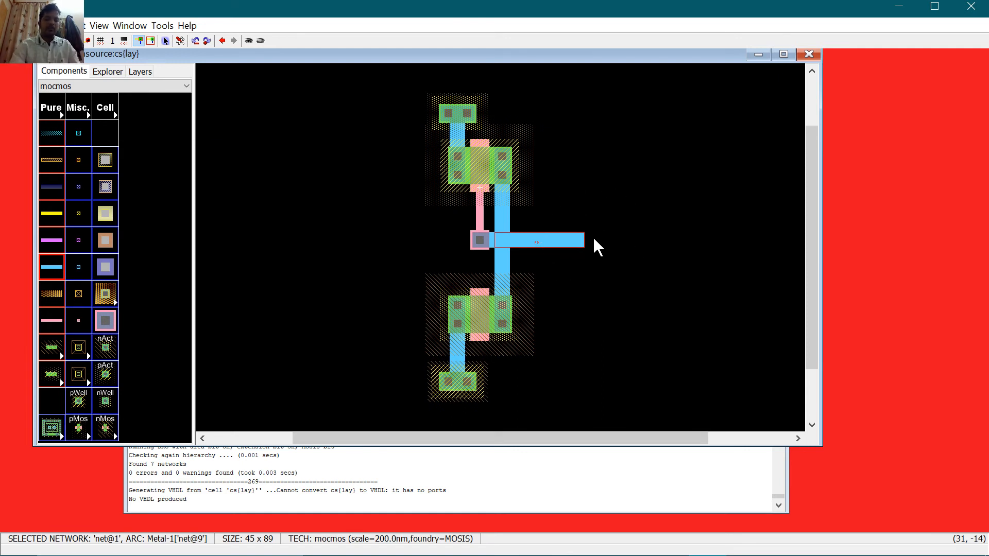
Step: Attempt a vout output export, then cancel the unfinished export
{"action": "key", "text": "ctrl+e"}
{"action": "type", "text": "vout"}
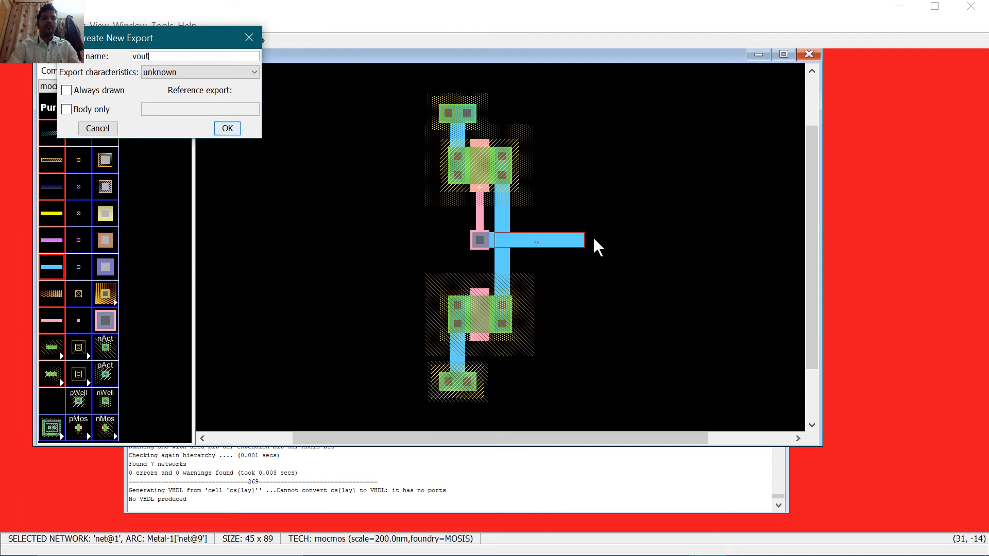
{"action": "key", "text": "Tab"}
{"action": "key", "text": "o"}
{"action": "key", "text": "Return"}
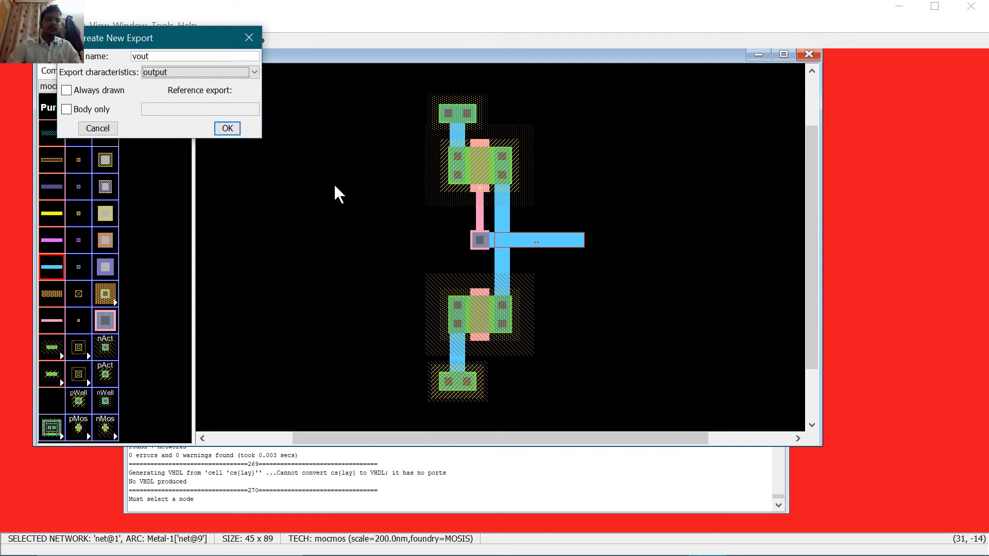
{"action": "left_click", "coordinate": [227, 128]}
{"action": "left_click", "coordinate": [227, 129]}
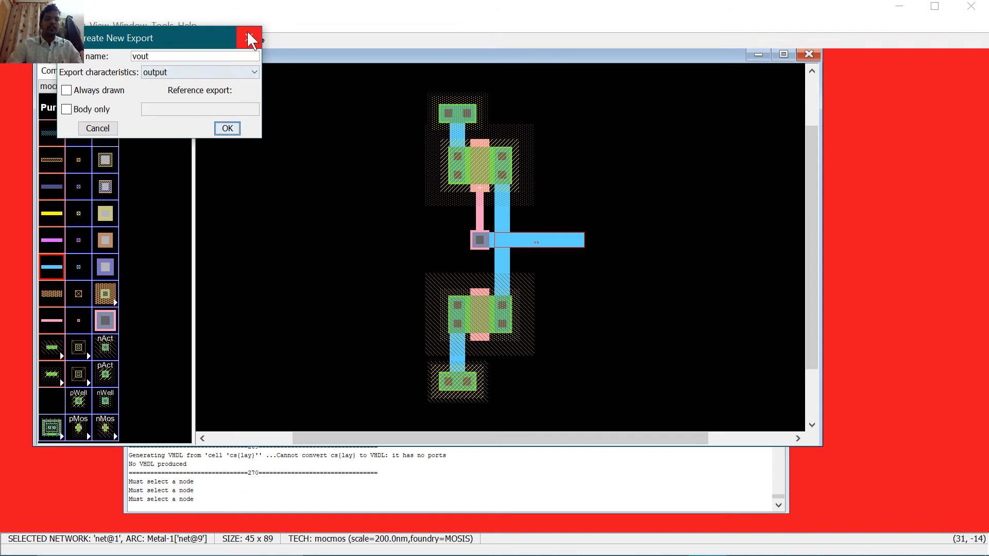
{"action": "left_click", "coordinate": [227, 127]}
{"action": "left_click", "coordinate": [227, 126]}
{"action": "left_click", "coordinate": [226, 126]}
{"action": "left_click", "coordinate": [227, 126]}
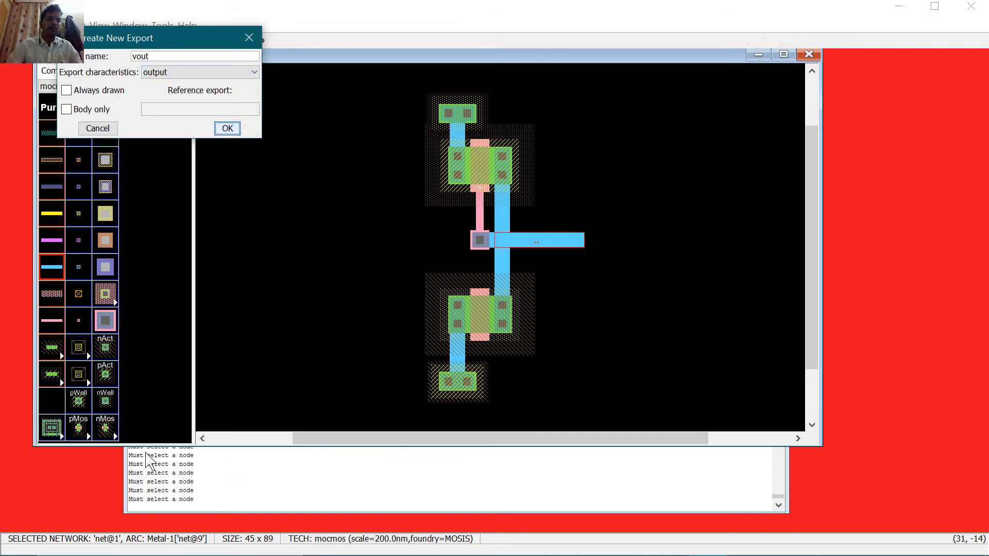
{"action": "left_click", "coordinate": [150, 482]}
{"action": "key", "text": "ctrl"}
{"action": "key", "text": "ctrl"}
{"action": "key", "text": "ctrl"}
{"action": "key", "text": "ctrl"}
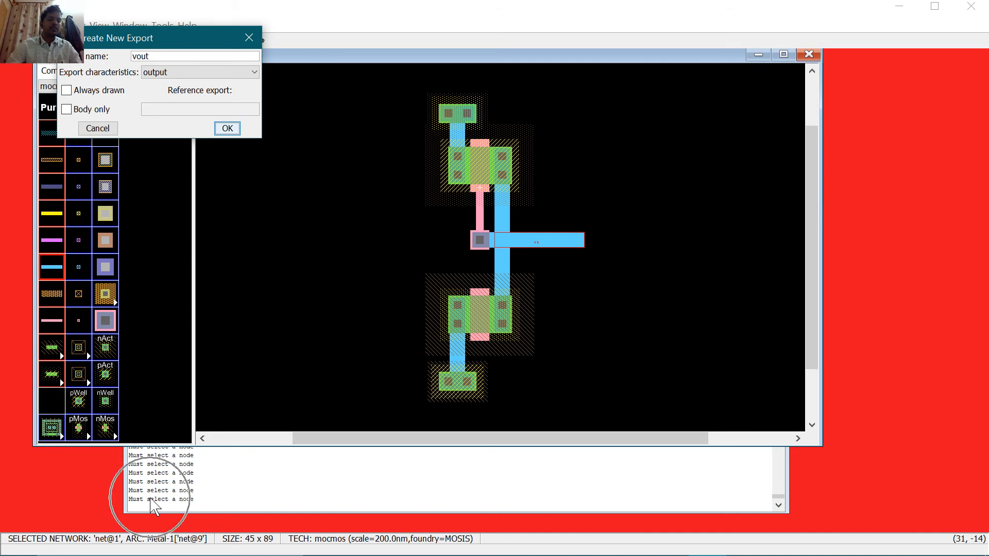
{"action": "left_click", "coordinate": [248, 38]}
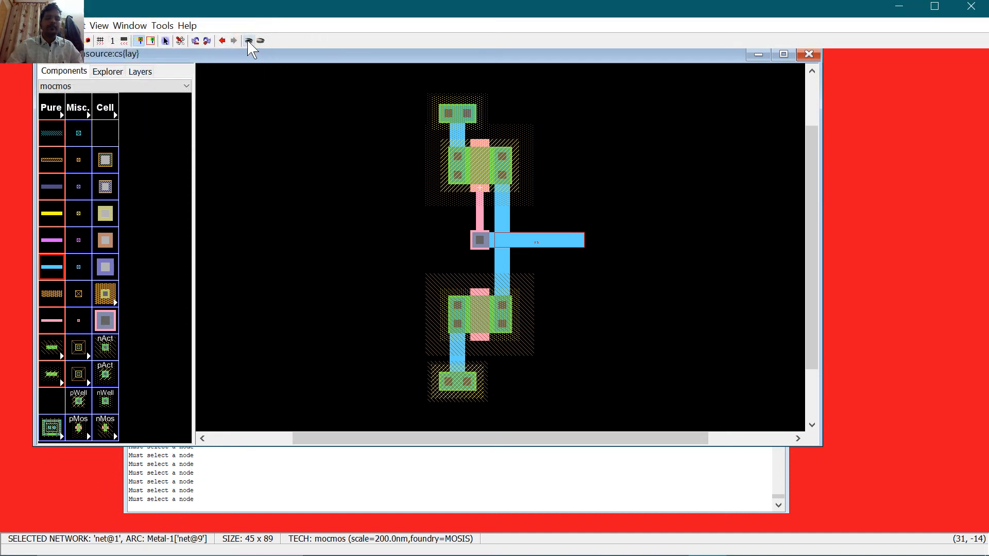
Step: Create the vout export on the output contact node after a failed try on the vertical wire
{"action": "left_click", "coordinate": [503, 188]}
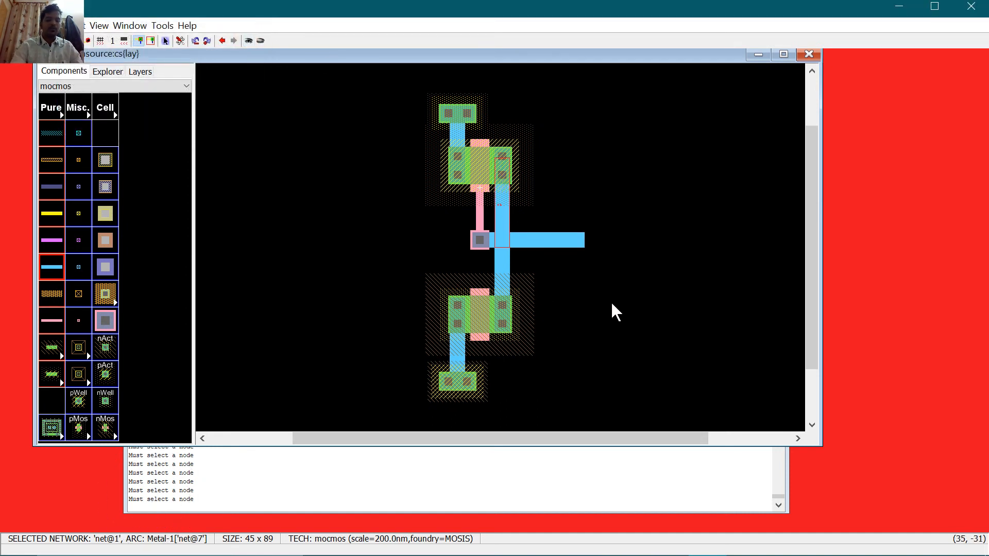
{"action": "key", "text": "ctrl+e"}
{"action": "type", "text": "vout"}
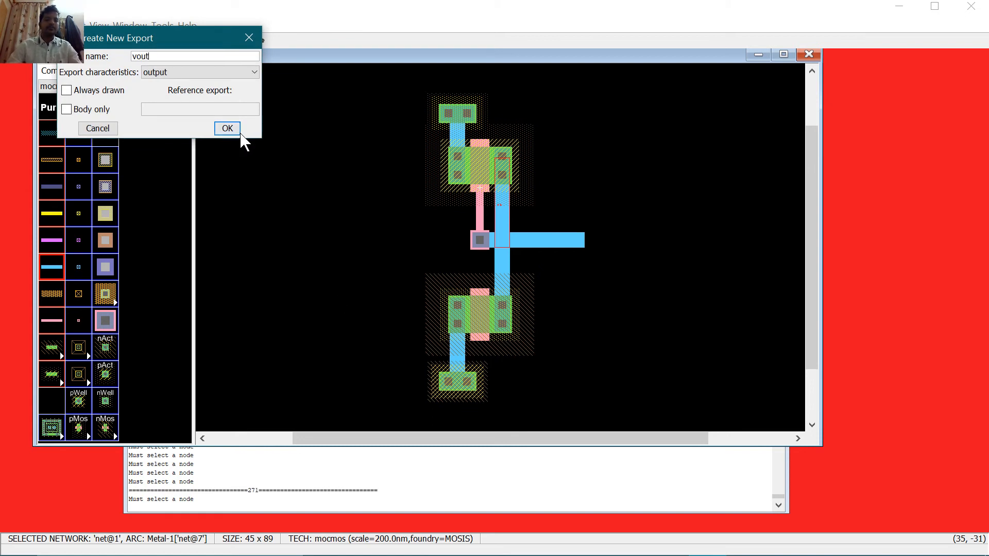
{"action": "left_click", "coordinate": [228, 128]}
{"action": "left_click", "coordinate": [258, 40]}
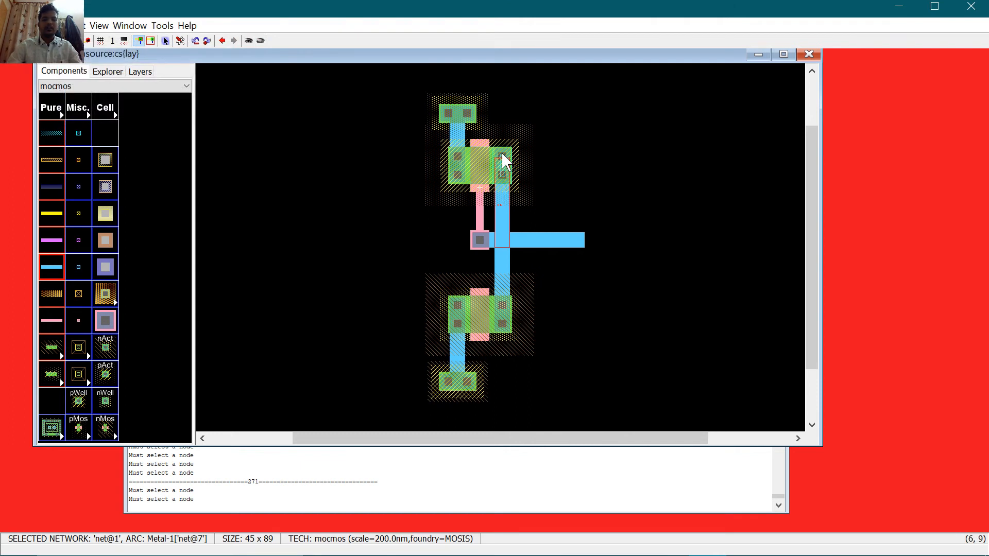
{"action": "left_click", "coordinate": [502, 324]}
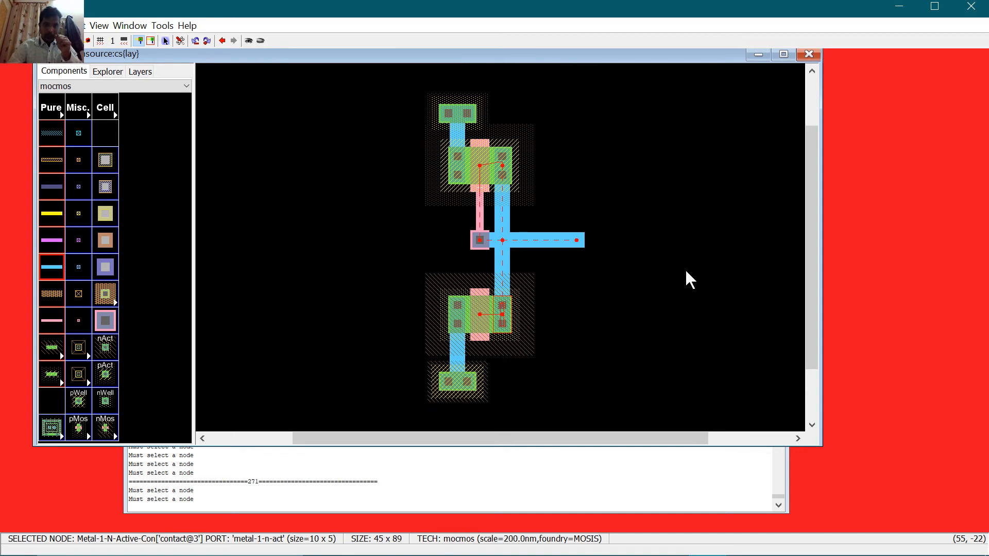
{"action": "key", "text": "ctrl+e"}
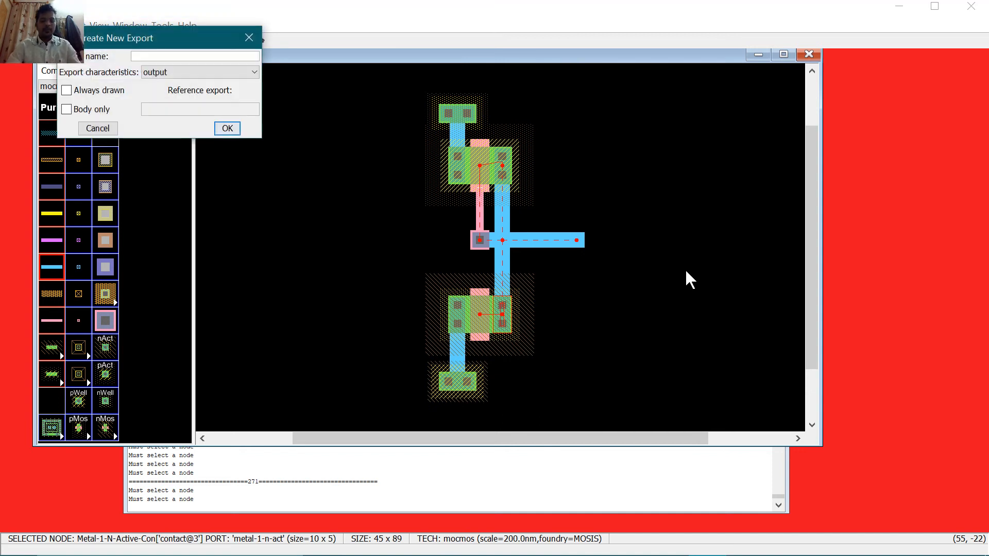
{"action": "type", "text": "vout"}
{"action": "key", "text": "Return"}
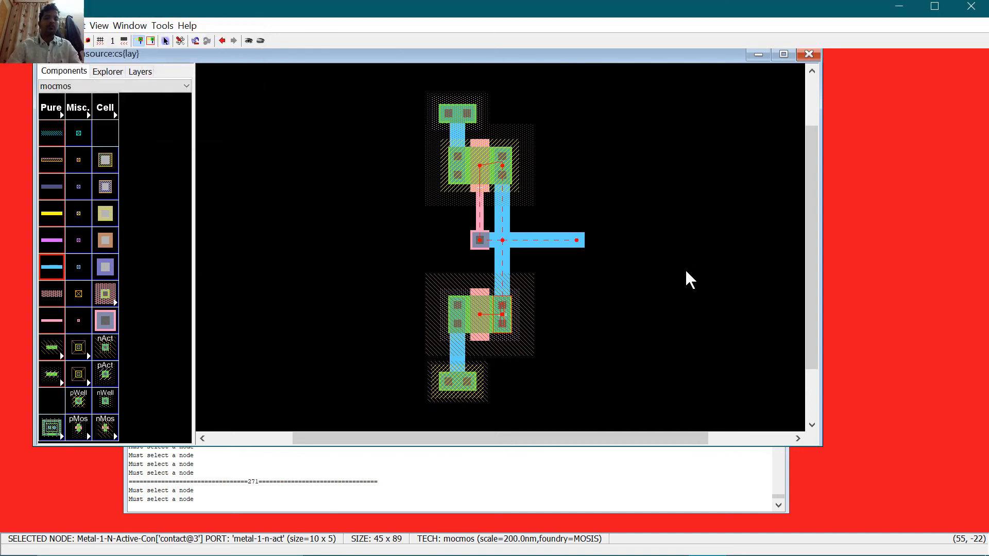
Step: Export the lower transistor's gate as input vin
{"action": "left_click", "coordinate": [480, 292]}
{"action": "key", "text": "ctrl+e"}
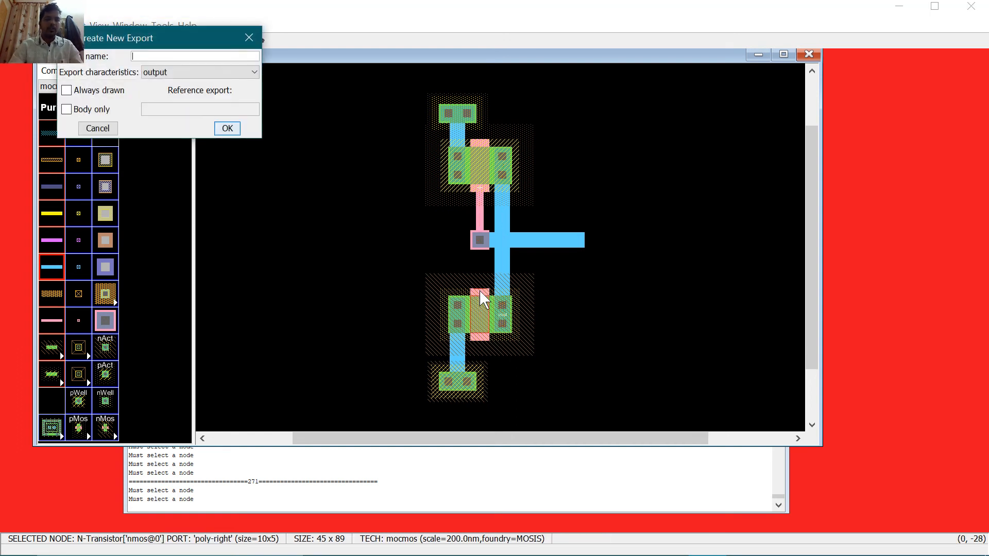
{"action": "key", "text": "Tab"}
{"action": "key", "text": "Up"}
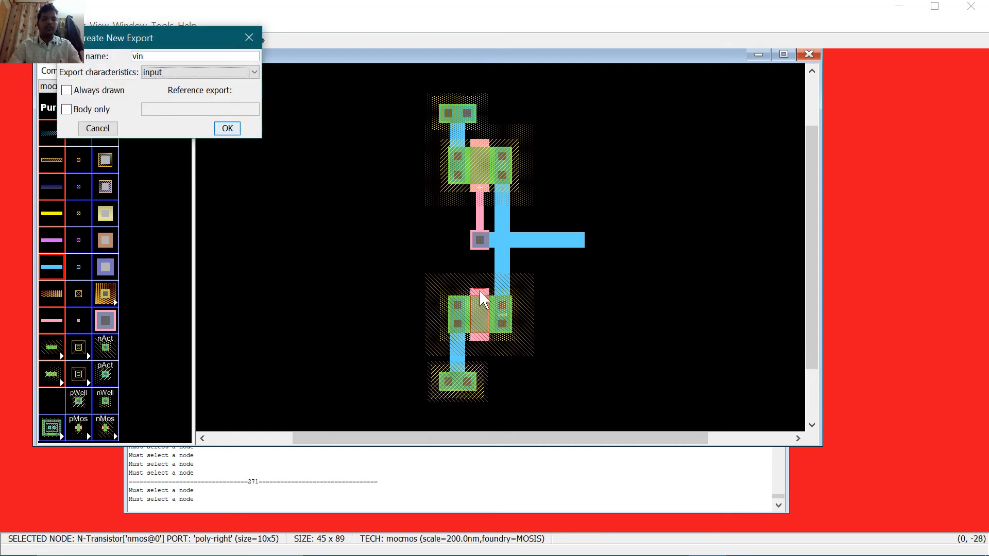
{"action": "key", "text": "Return"}
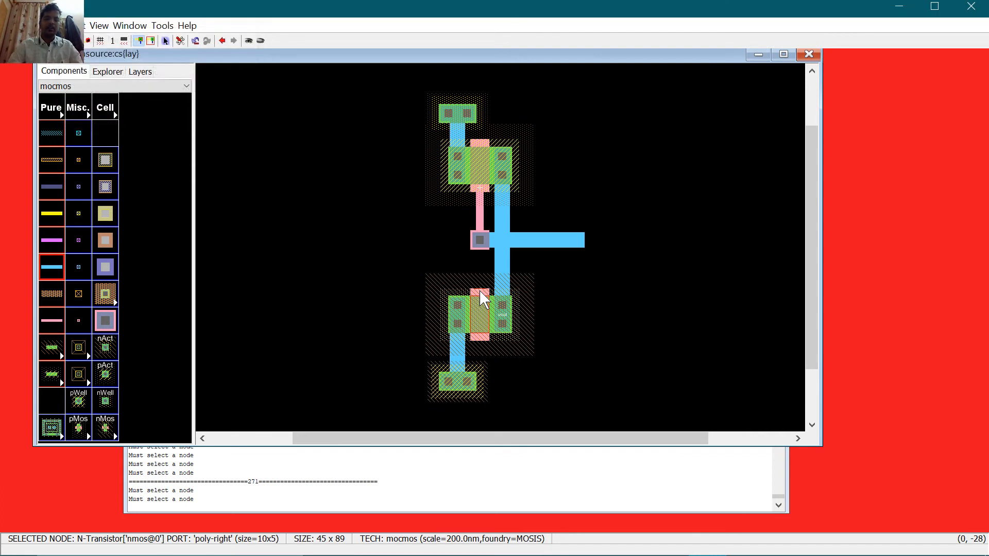
Step: Export the top supply contact as vdd with type power
{"action": "left_click", "coordinate": [462, 120]}
{"action": "key", "text": "ctrl+e"}
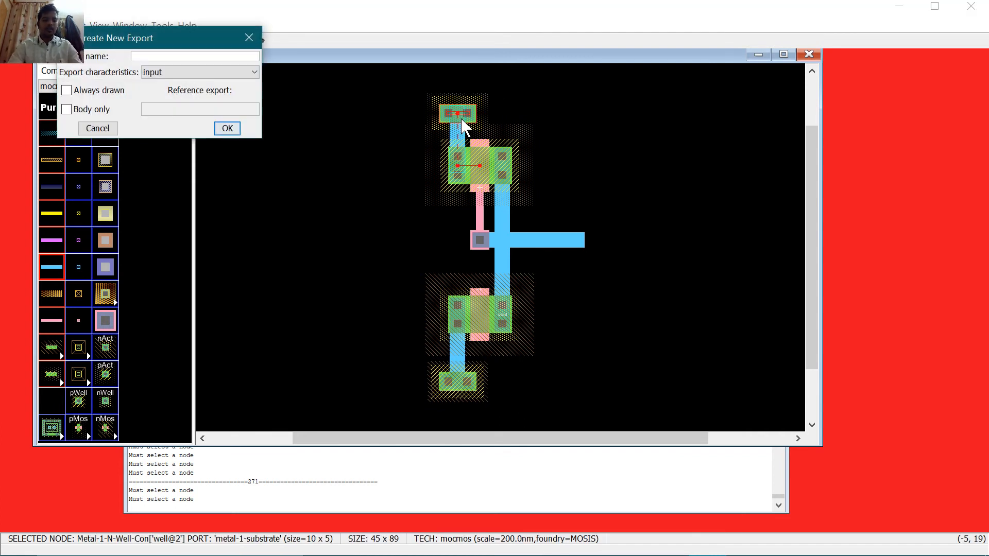
{"action": "type", "text": "v"}
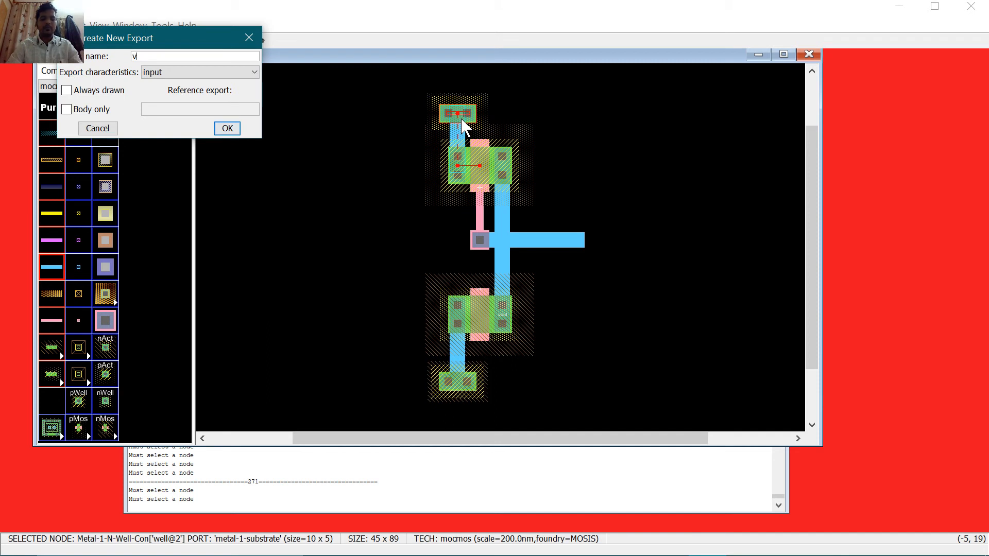
{"action": "type", "text": "dd"}
{"action": "key", "text": "Tab"}
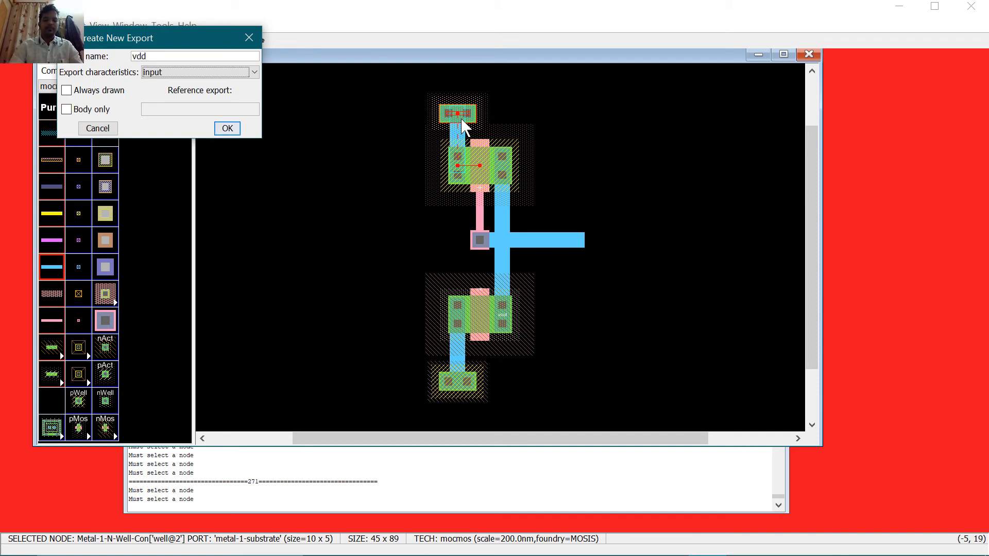
{"action": "key", "text": "p"}
{"action": "key", "text": "Return"}
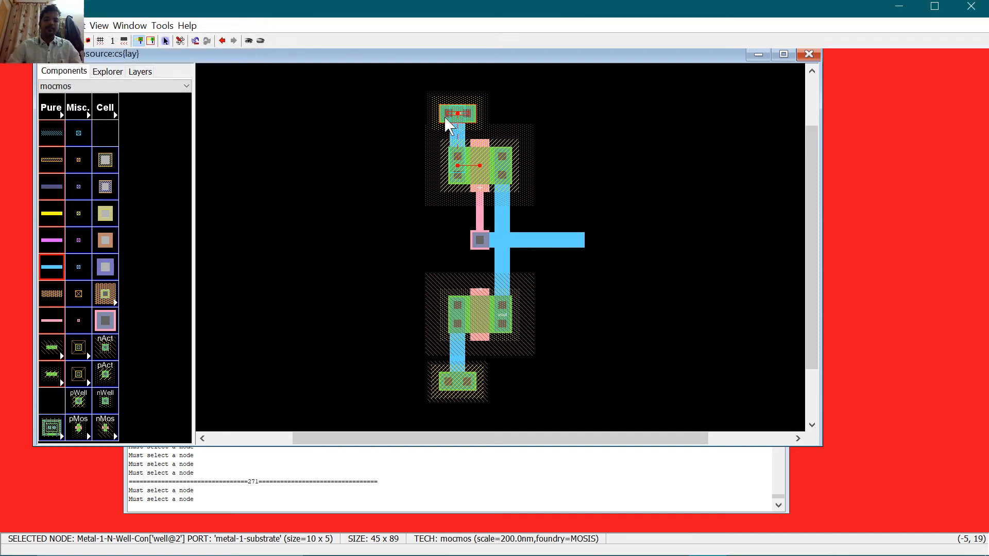
Step: Export the bottom substrate contact as vss with type ground
{"action": "left_click", "coordinate": [454, 384]}
{"action": "key", "text": "ctrl+e"}
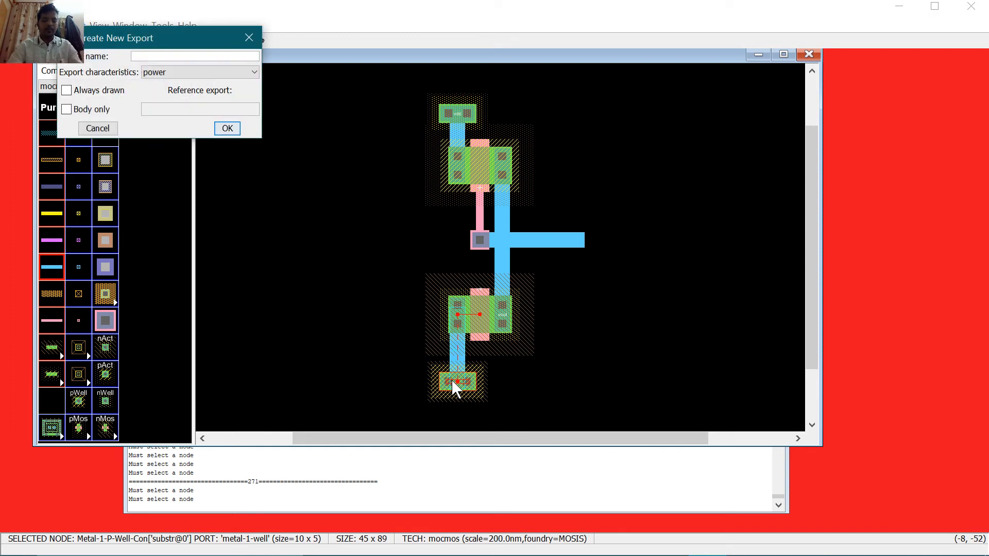
{"action": "type", "text": "vss"}
{"action": "key", "text": "Tab"}
{"action": "key", "text": "g"}
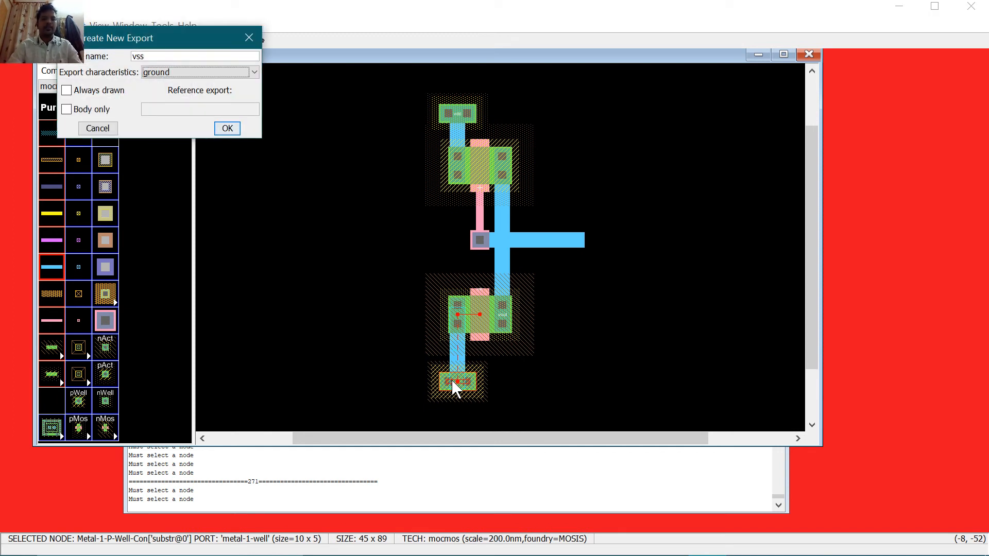
{"action": "key", "text": "Return"}
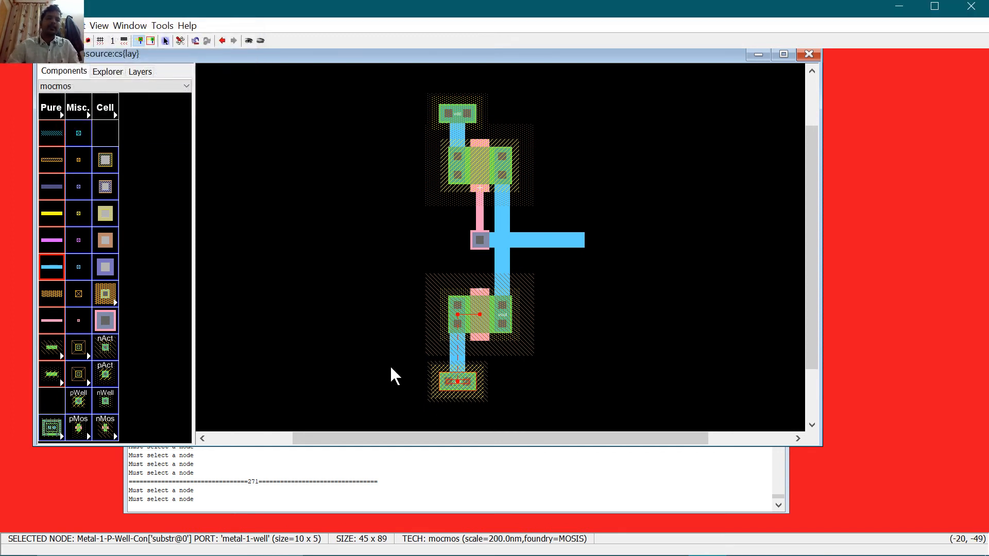
{"action": "left_click", "coordinate": [137, 25]}
{"action": "left_click", "coordinate": [163, 26]}
Step: Run the ALS simulation of cs and drive VIN high from 40ns
{"action": "left_click", "coordinate": [162, 26]}
{"action": "mouse_move", "coordinate": [216, 61]}
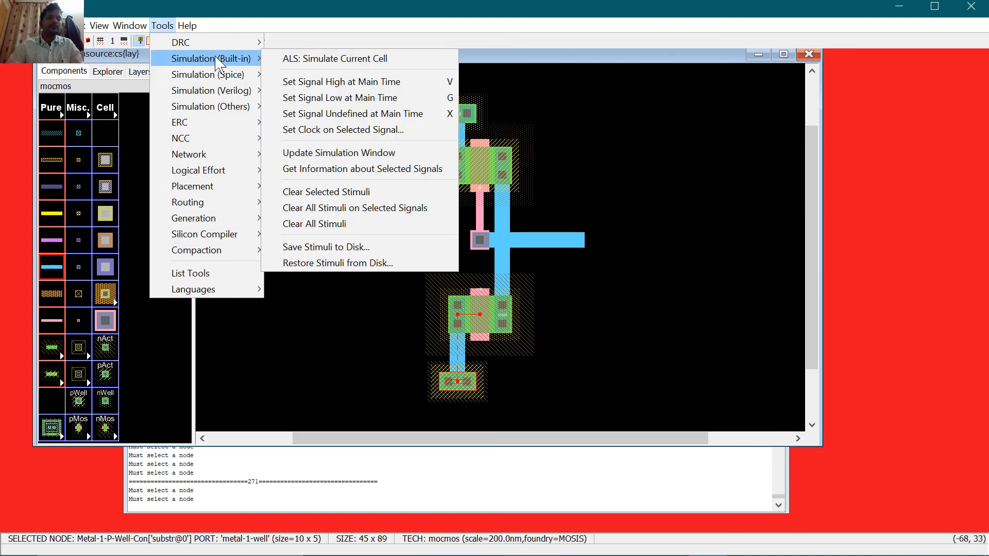
{"action": "left_click", "coordinate": [340, 59]}
{"action": "left_click", "coordinate": [289, 278]}
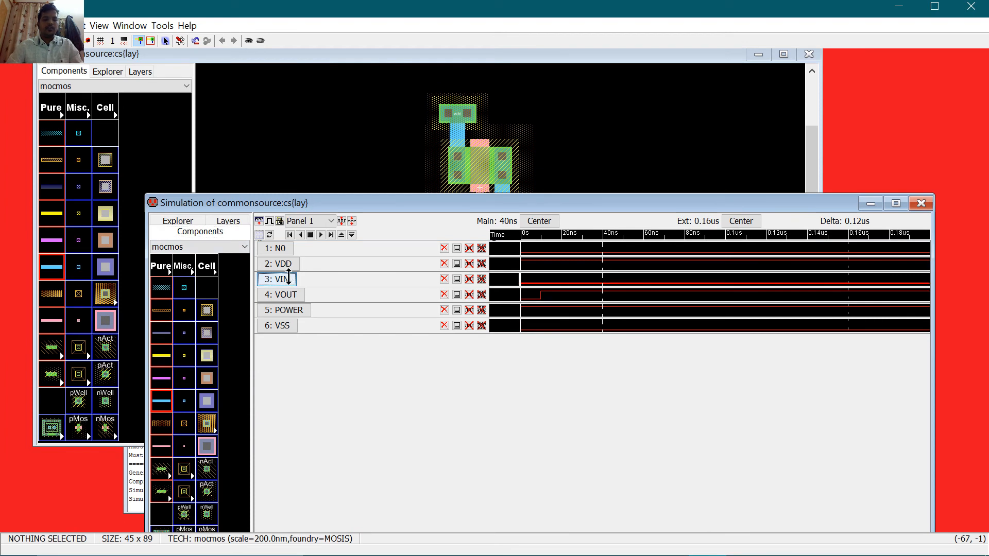
{"action": "key", "text": "v"}
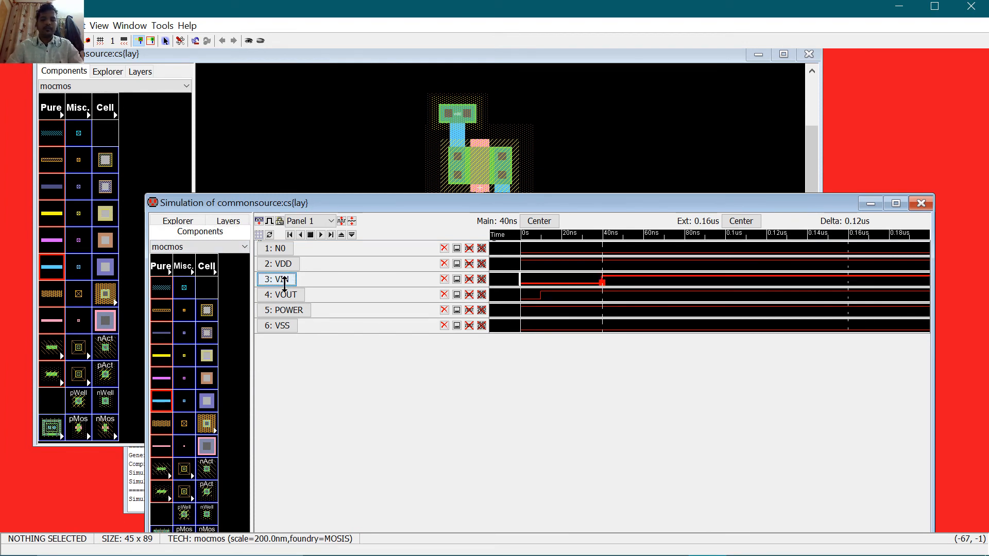
{"action": "left_click", "coordinate": [611, 297]}
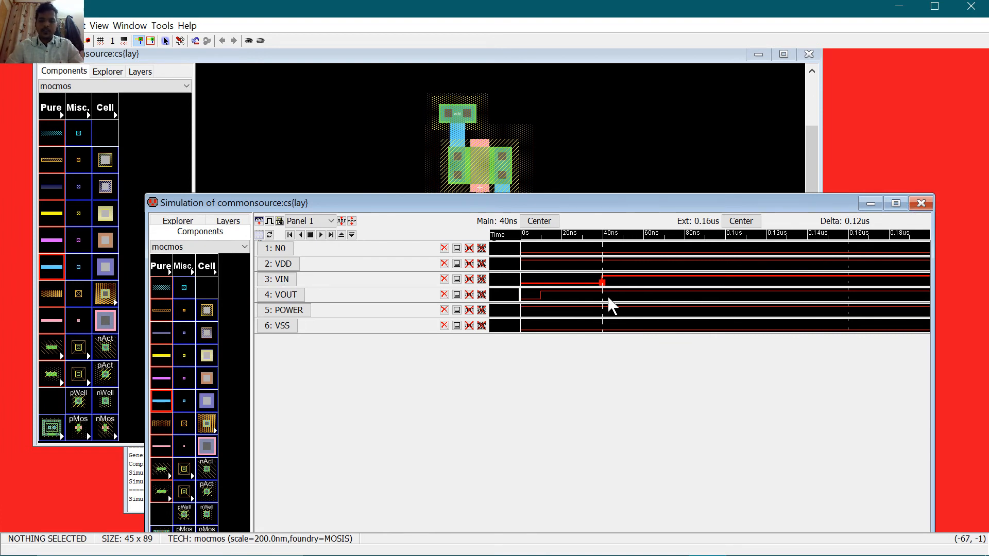
{"action": "left_click_drag", "start_coordinate": [548, 205], "coordinate": [365, 110]}
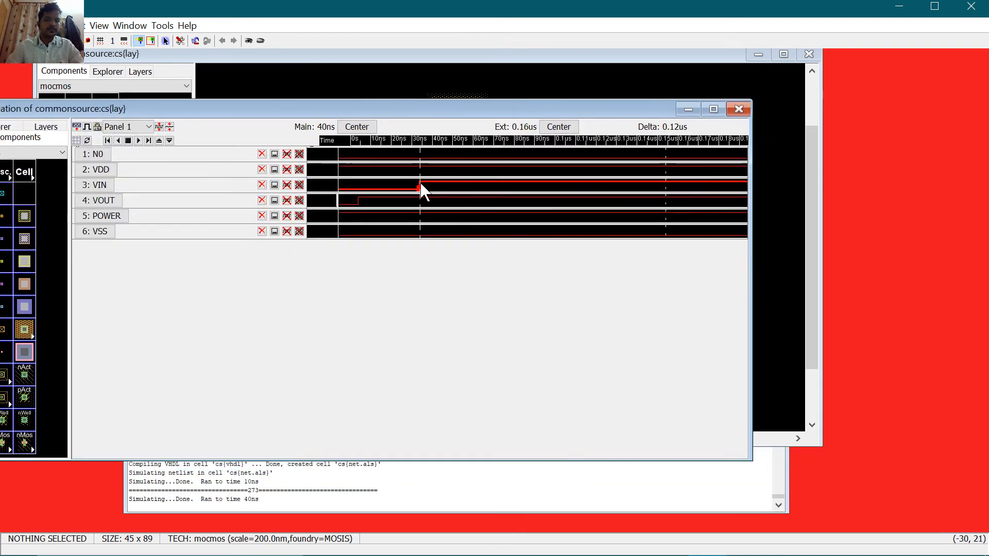
Step: Toggle VIN low and back to high after 40ns
{"action": "left_click", "coordinate": [96, 186]}
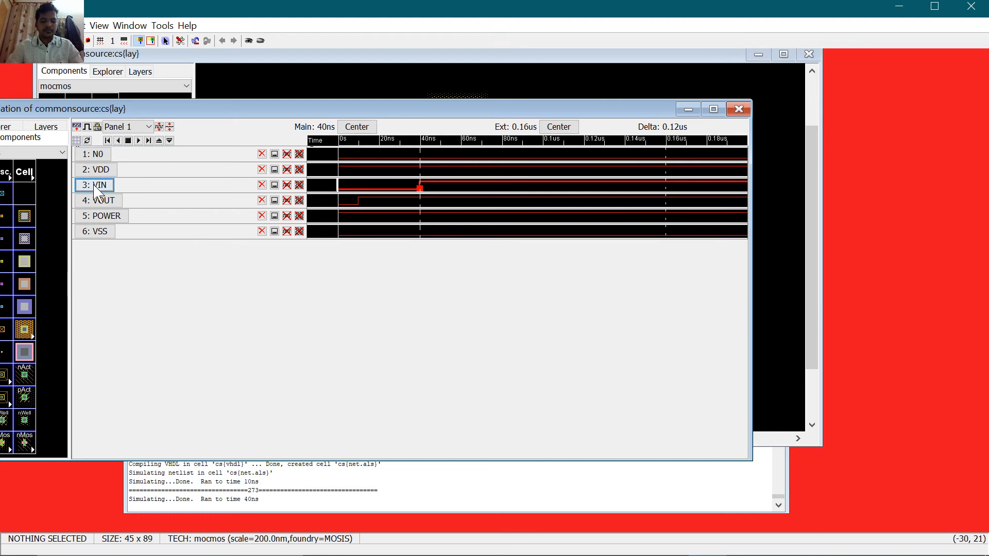
{"action": "key", "text": "g"}
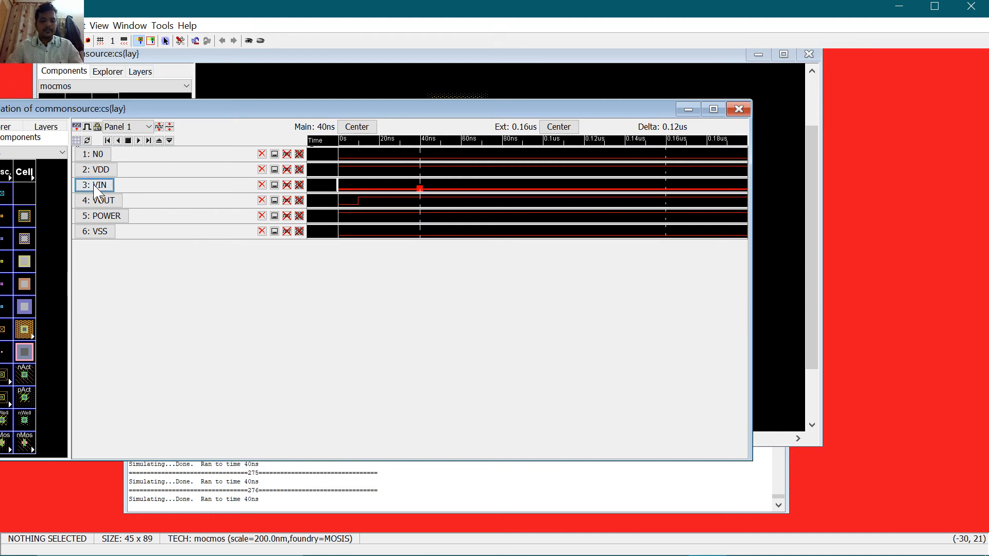
{"action": "key", "text": "v"}
{"action": "key", "text": "g"}
{"action": "key", "text": "v"}
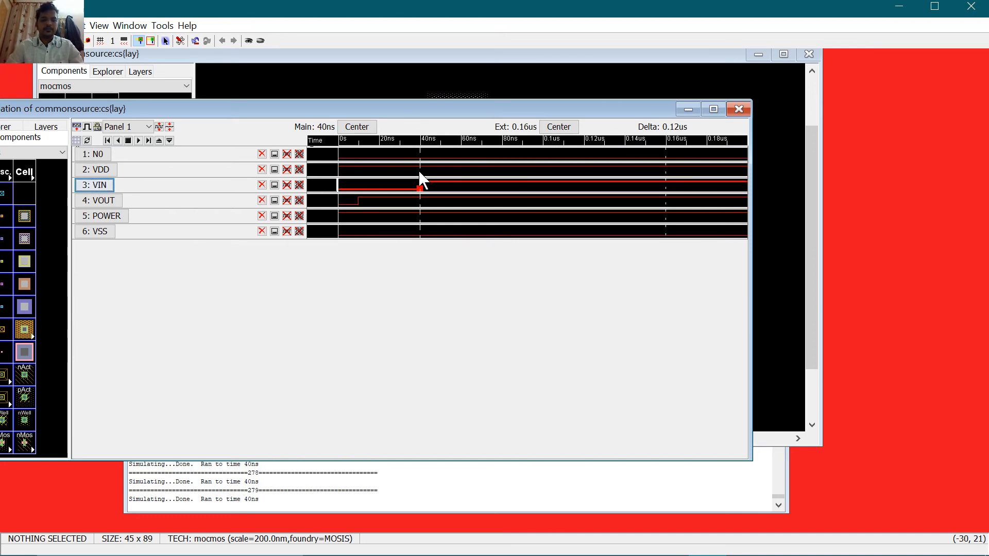
Step: Drive VIN low after about 64.654ns, then close the waveform window
{"action": "left_click_drag", "start_coordinate": [419, 174], "coordinate": [470, 204]}
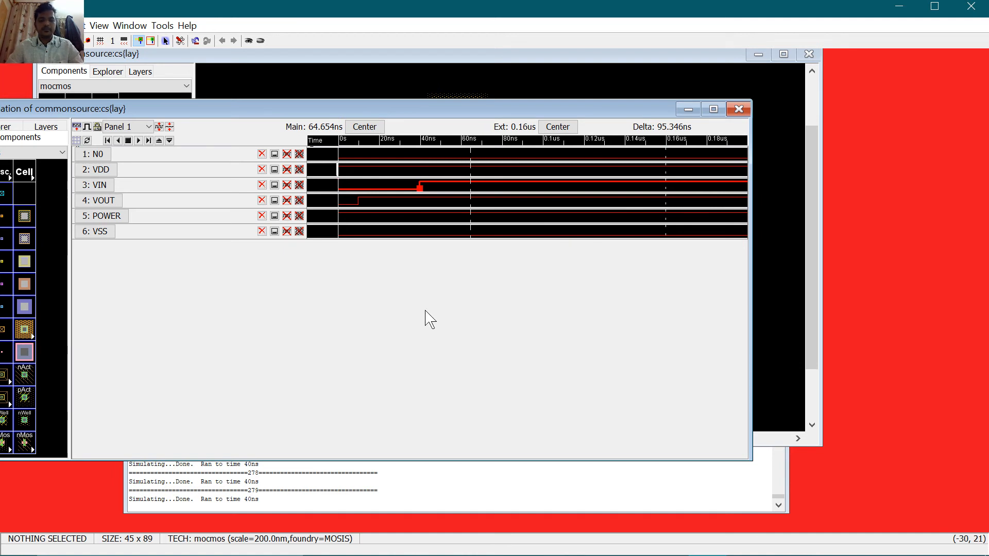
{"action": "key", "text": "v"}
{"action": "key", "text": "g"}
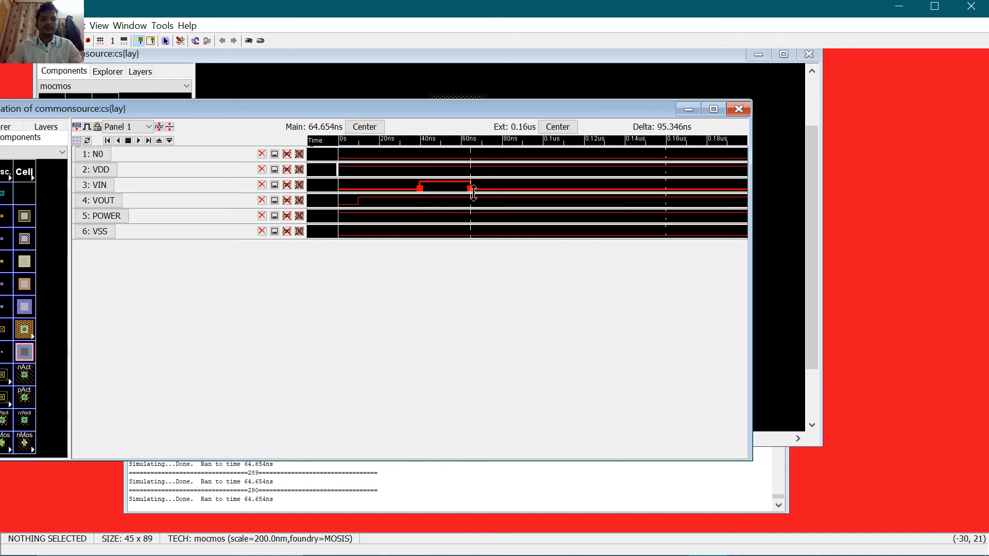
{"action": "left_click_drag", "start_coordinate": [470, 210], "coordinate": [486, 211]}
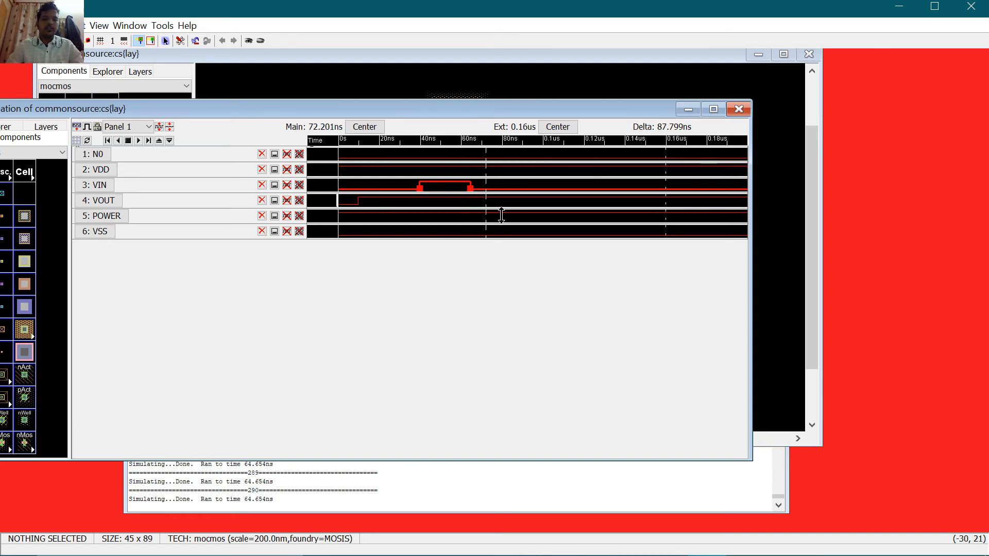
{"action": "left_click", "coordinate": [738, 109]}
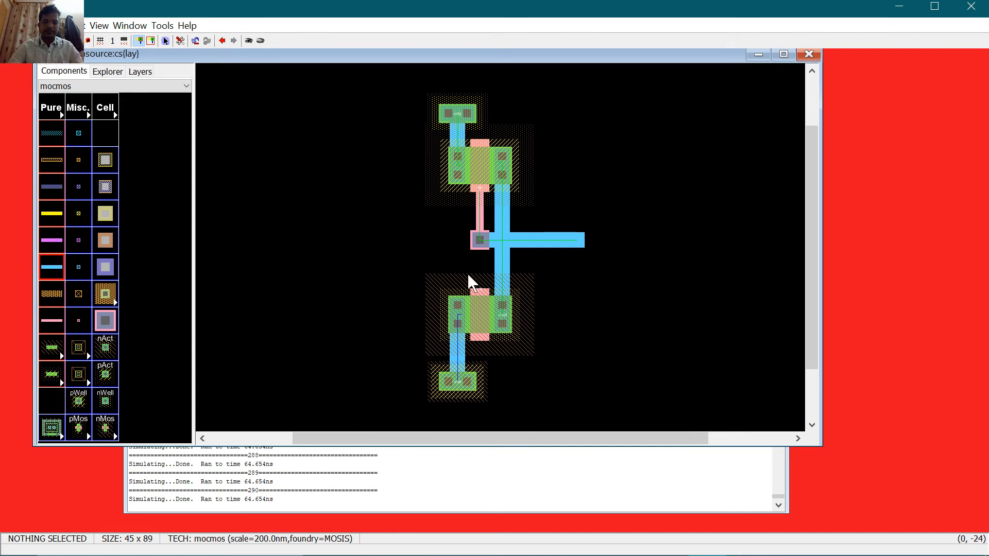
Step: Inspect the cs layout and select the metal-1 pin at the wire junction
{"action": "right_click", "coordinate": [496, 299]}
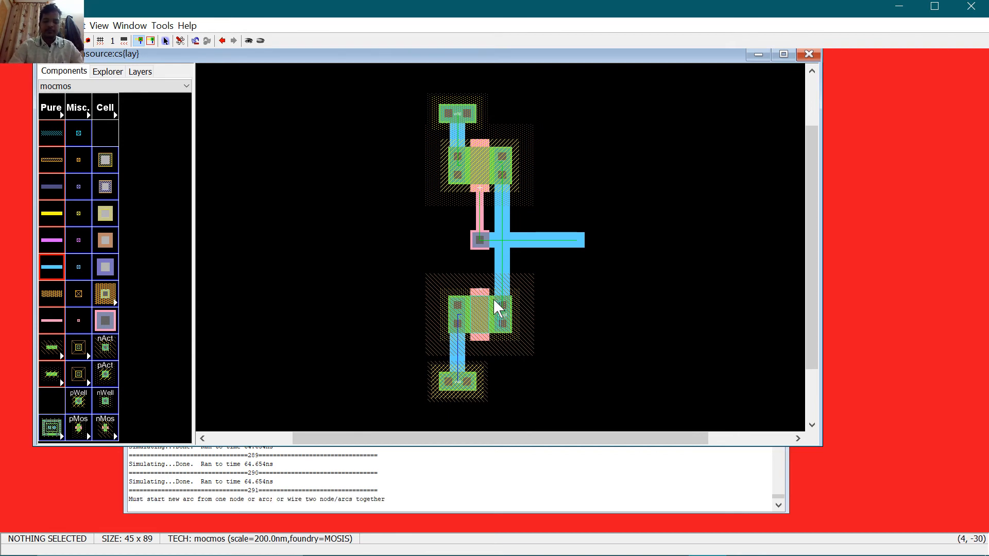
{"action": "scroll", "coordinate": [493, 298], "scroll_direction": "up", "scroll_amount": 4, "text": "ctrl"}
{"action": "scroll", "coordinate": [494, 299], "scroll_direction": "down", "scroll_amount": 2, "text": "ctrl"}
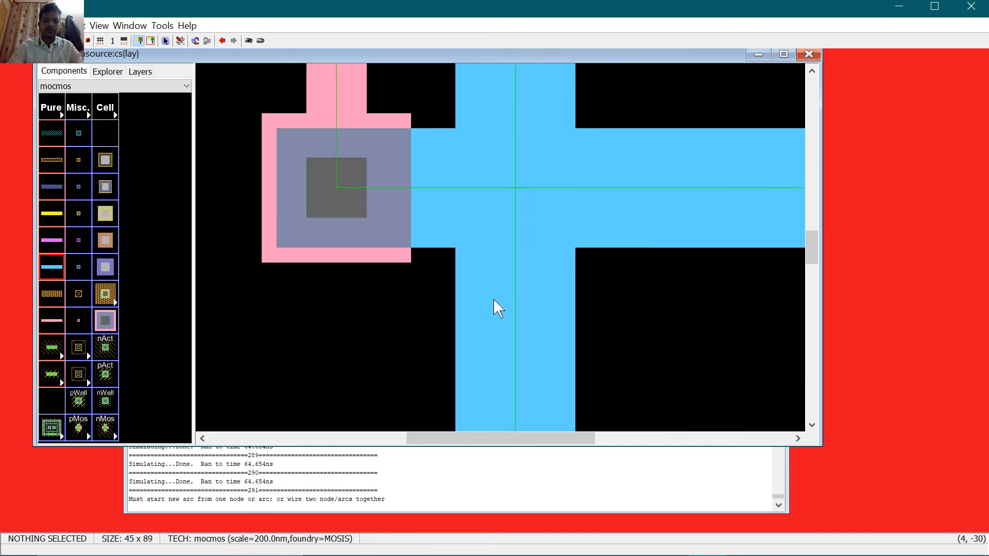
{"action": "left_click_drag", "start_coordinate": [541, 438], "coordinate": [706, 443]}
{"action": "scroll", "coordinate": [587, 146], "scroll_direction": "up", "scroll_amount": 6}
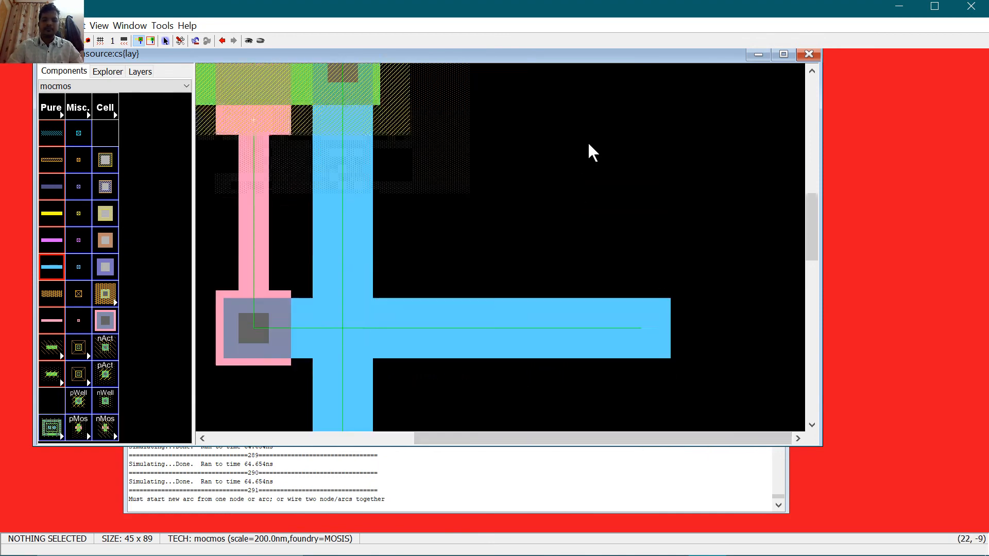
{"action": "scroll", "coordinate": [360, 266], "scroll_direction": "down", "scroll_amount": 6}
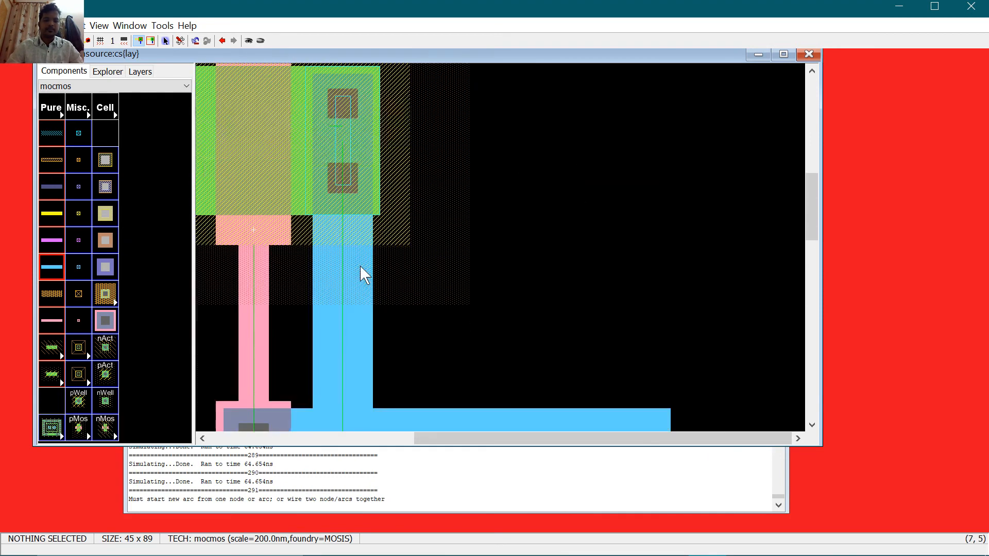
{"action": "left_click", "coordinate": [359, 220]}
{"action": "scroll", "coordinate": [462, 278], "scroll_direction": "down", "scroll_amount": 6}
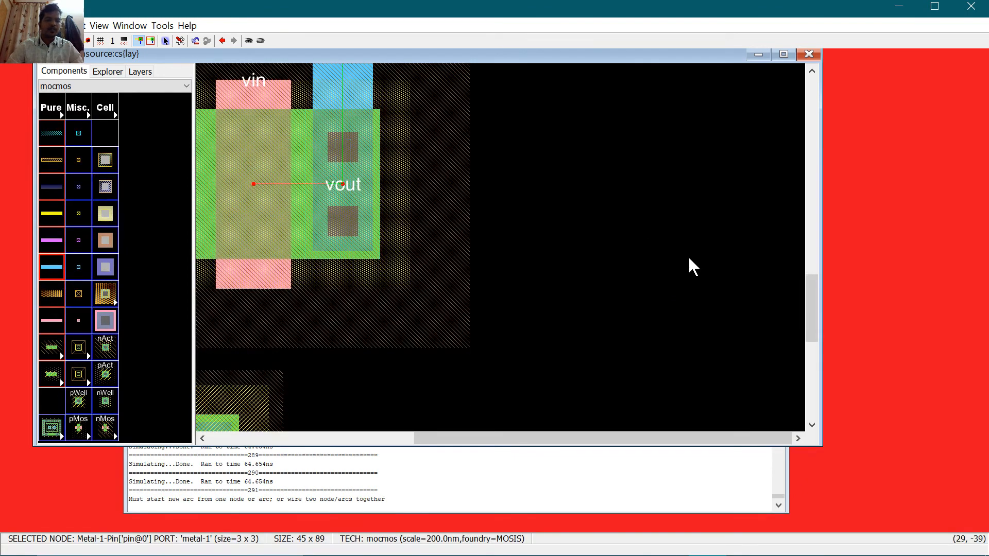
{"action": "scroll", "coordinate": [689, 260], "scroll_direction": "up", "scroll_amount": 6}
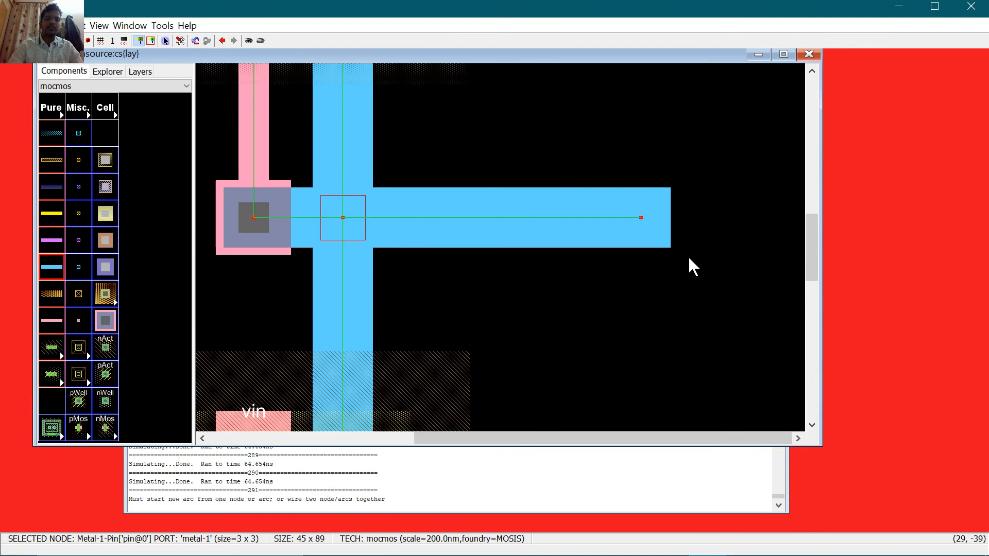
{"action": "scroll", "coordinate": [689, 261], "scroll_direction": "down", "scroll_amount": 2, "text": "ctrl"}
Step: Save the commonsource library and rerun DRC on cs, getting 0 errors and 0 warnings
{"action": "key", "text": "ctrl+s"}
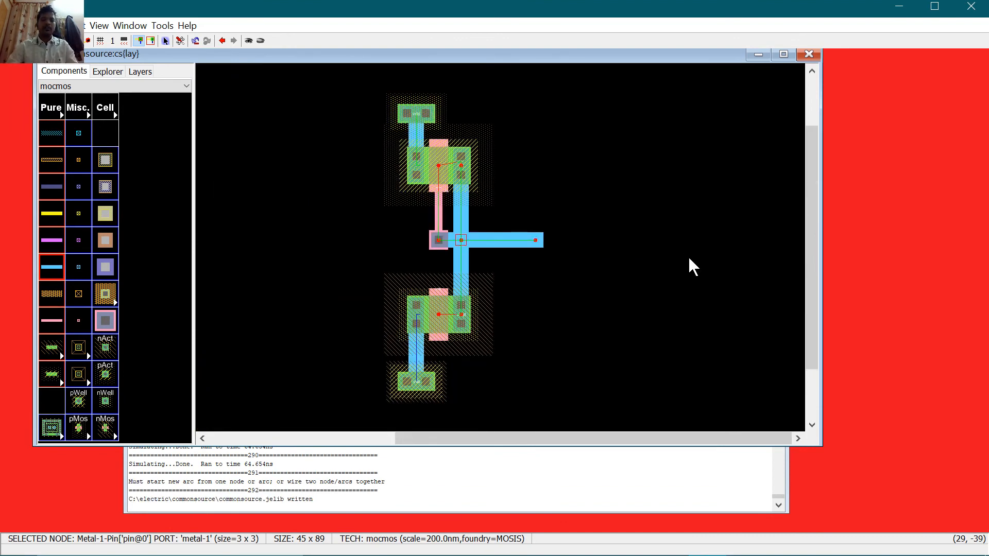
{"action": "key", "text": "F5"}
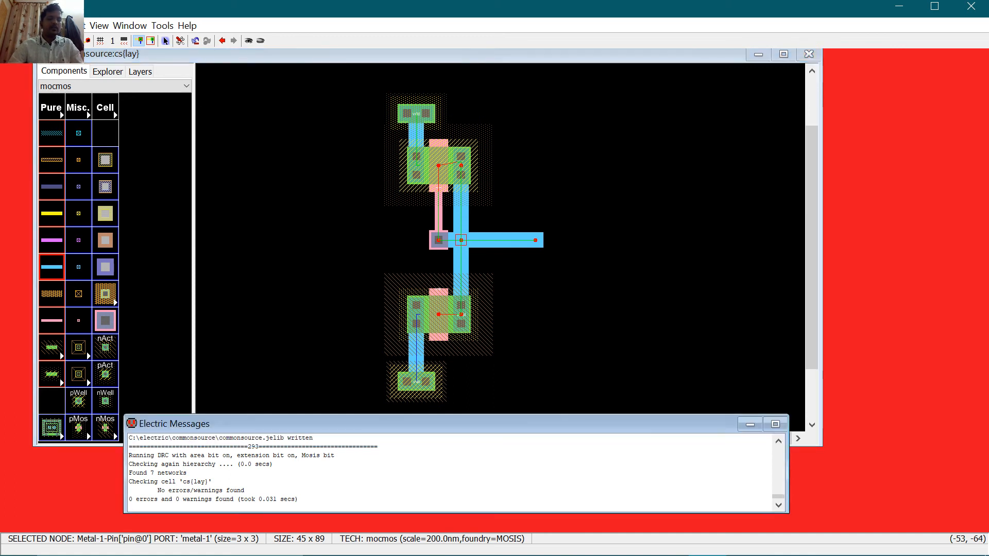
{"action": "left_click", "coordinate": [337, 295]}
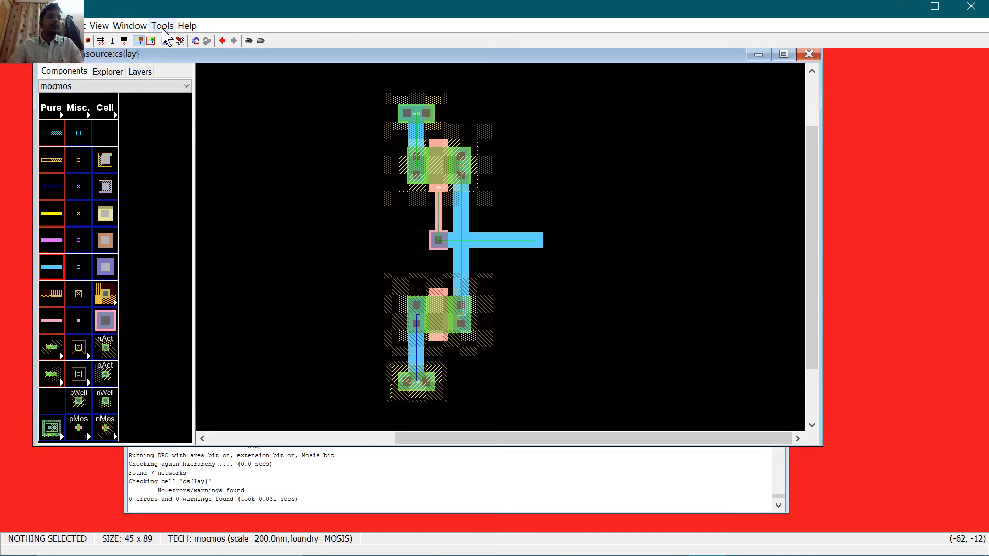
{"action": "left_click", "coordinate": [11, 25]}
{"action": "left_click", "coordinate": [31, 42]}
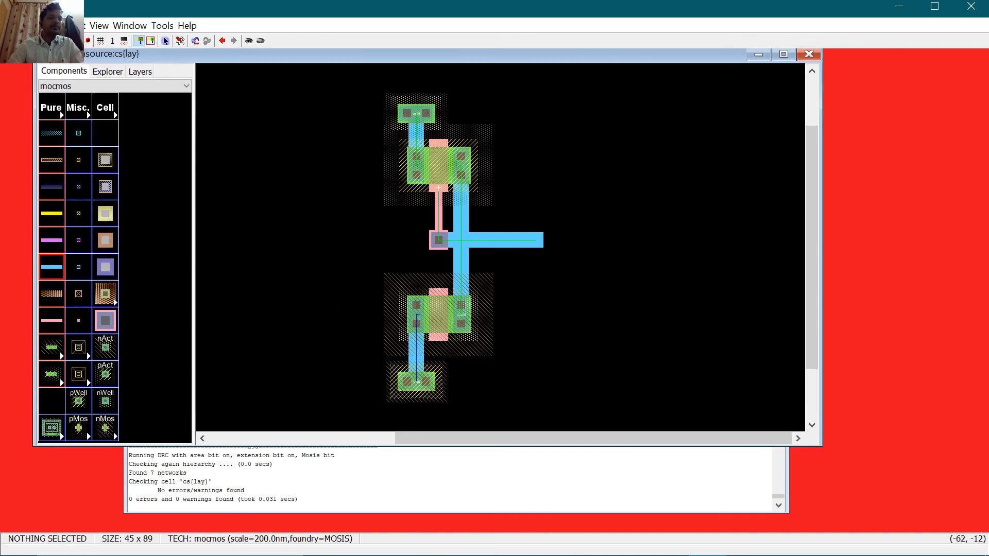
Step: Name the new library 'commondrain' and create a schematic-view cell named 'cd' in it
{"action": "type", "text": "co"}
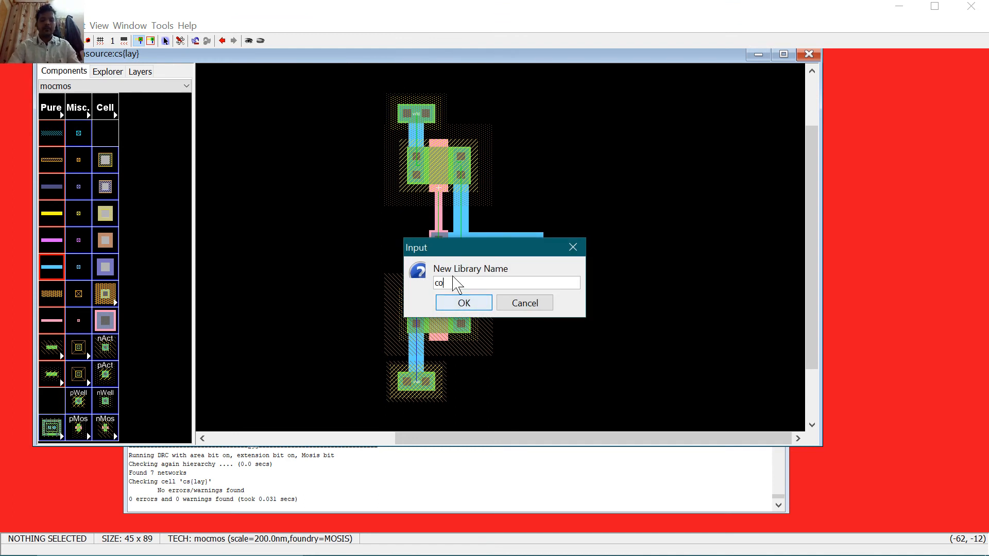
{"action": "type", "text": "mmondrain"}
{"action": "key", "text": "Return"}
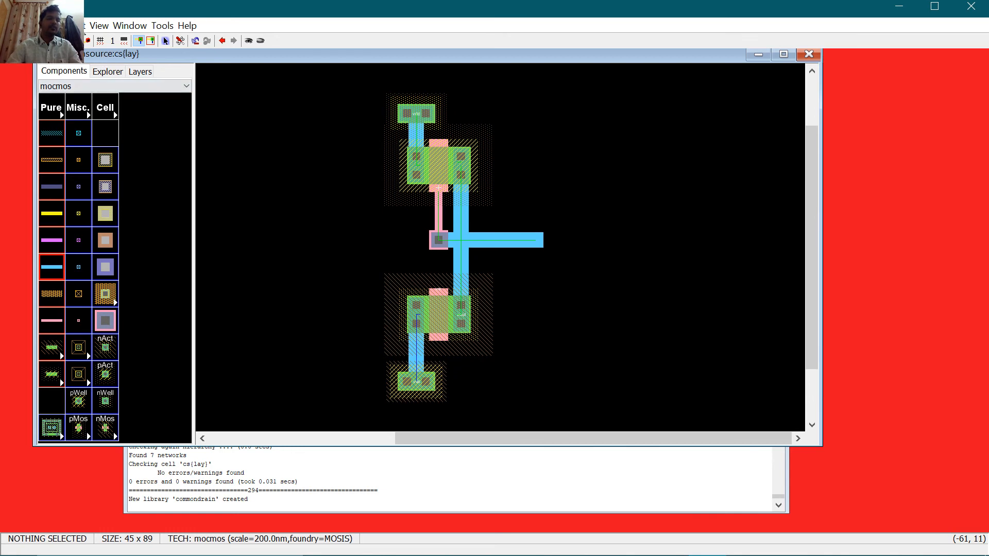
{"action": "left_click", "coordinate": [48, 26]}
{"action": "left_click", "coordinate": [67, 26]}
{"action": "left_click", "coordinate": [48, 26]}
{"action": "left_click", "coordinate": [48, 26]}
{"action": "left_click", "coordinate": [48, 26]}
{"action": "left_click", "coordinate": [67, 42]}
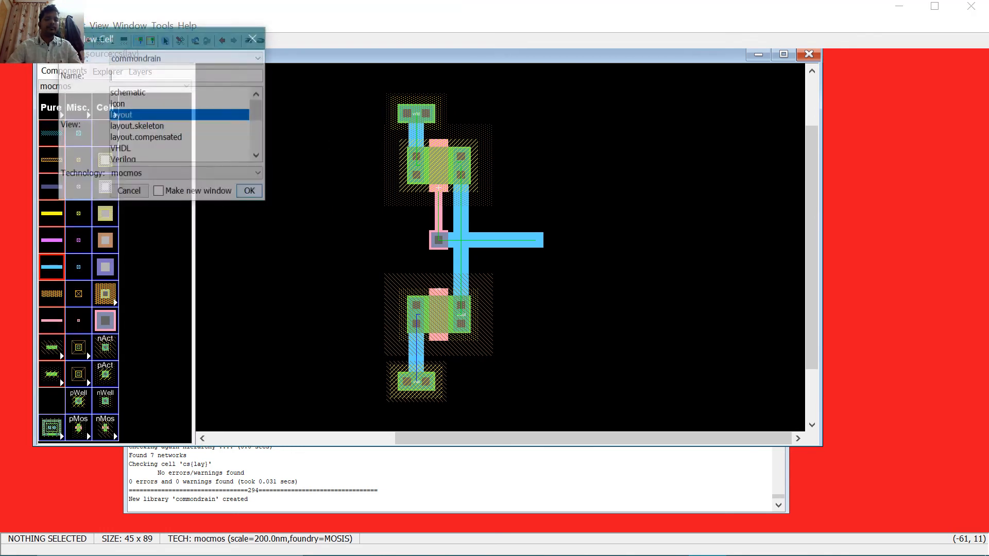
{"action": "left_click", "coordinate": [154, 95]}
{"action": "left_click", "coordinate": [170, 75]}
{"action": "type", "text": "cd"}
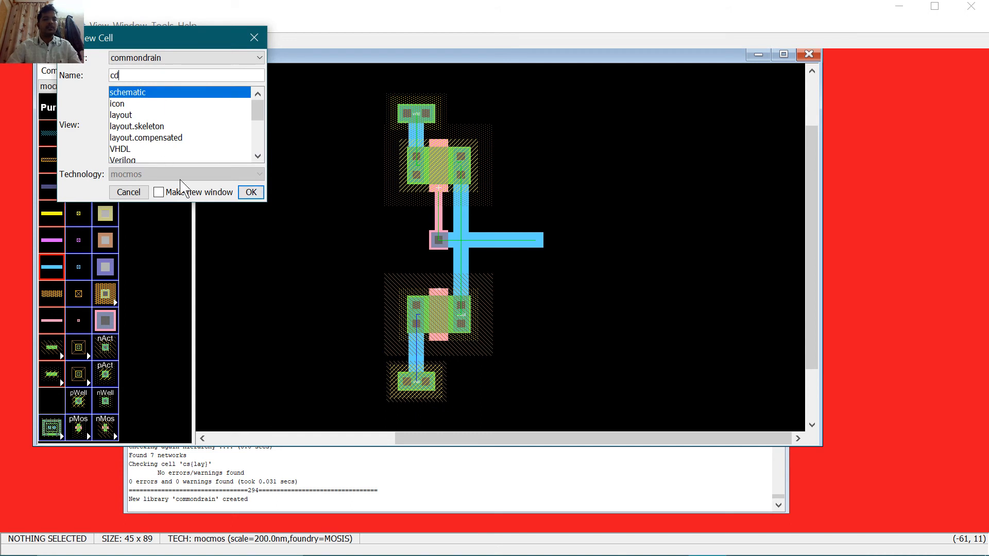
{"action": "left_click", "coordinate": [249, 192]}
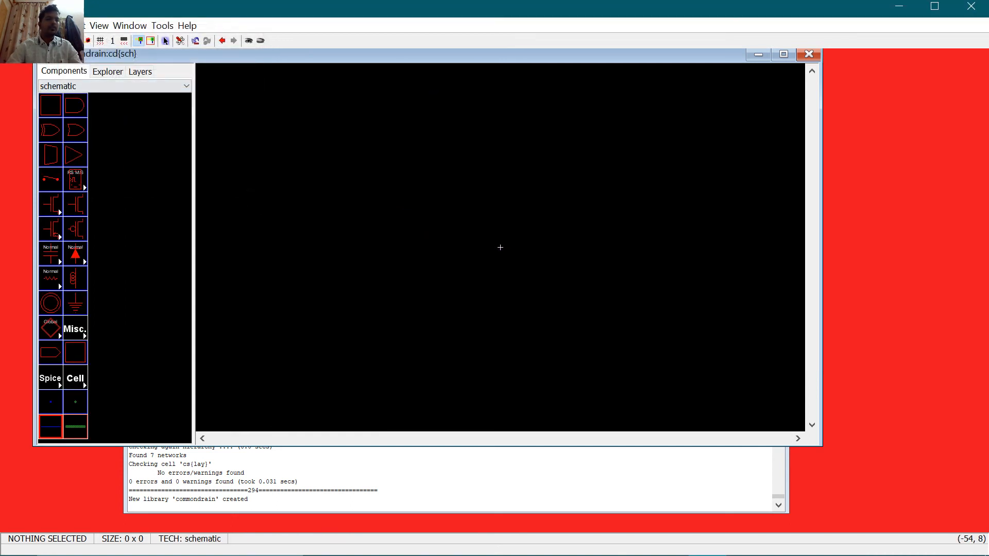
Step: Save commondrain.jelib into a new 'commondrain' folder created under C:\electric
{"action": "left_click", "coordinate": [13, 25]}
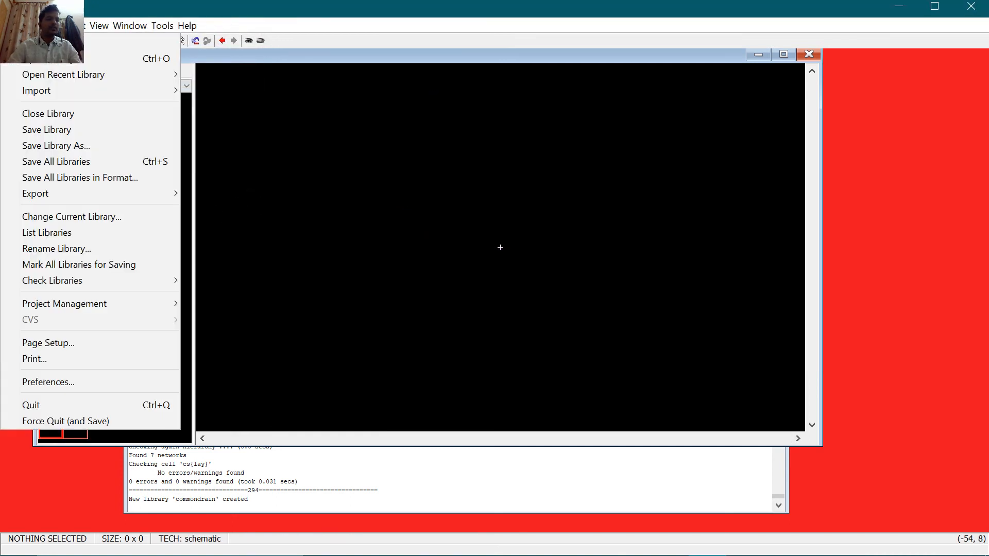
{"action": "left_click", "coordinate": [61, 131]}
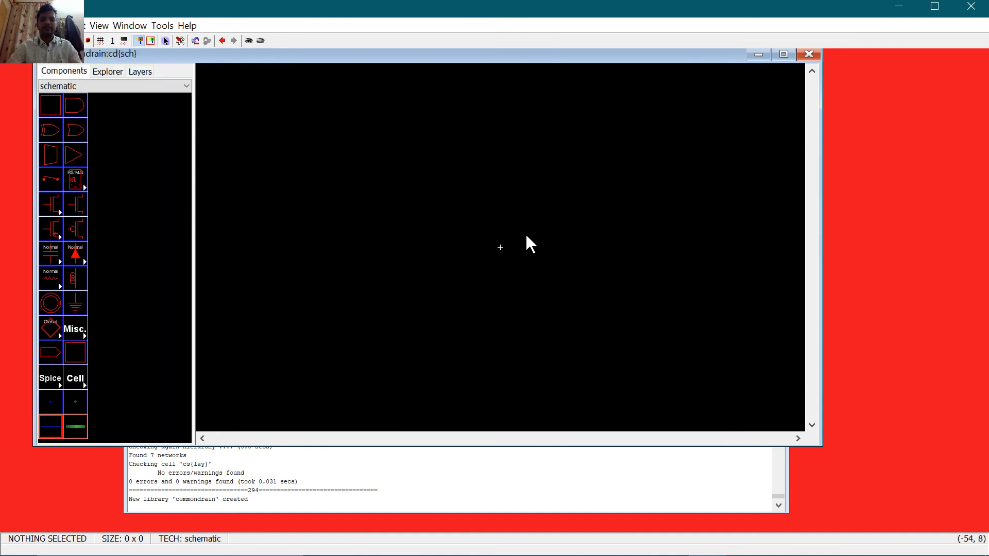
{"action": "left_click", "coordinate": [633, 192]}
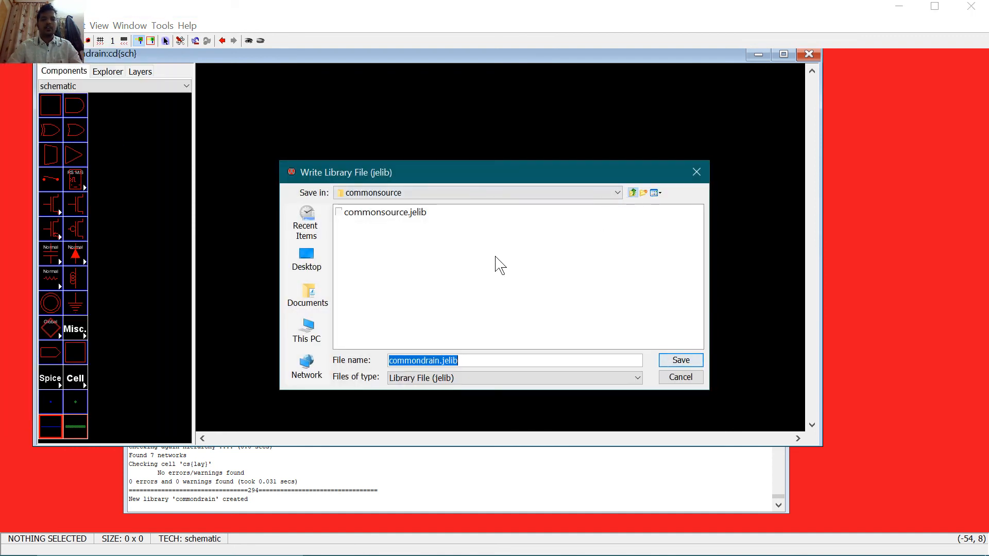
{"action": "left_click", "coordinate": [633, 193]}
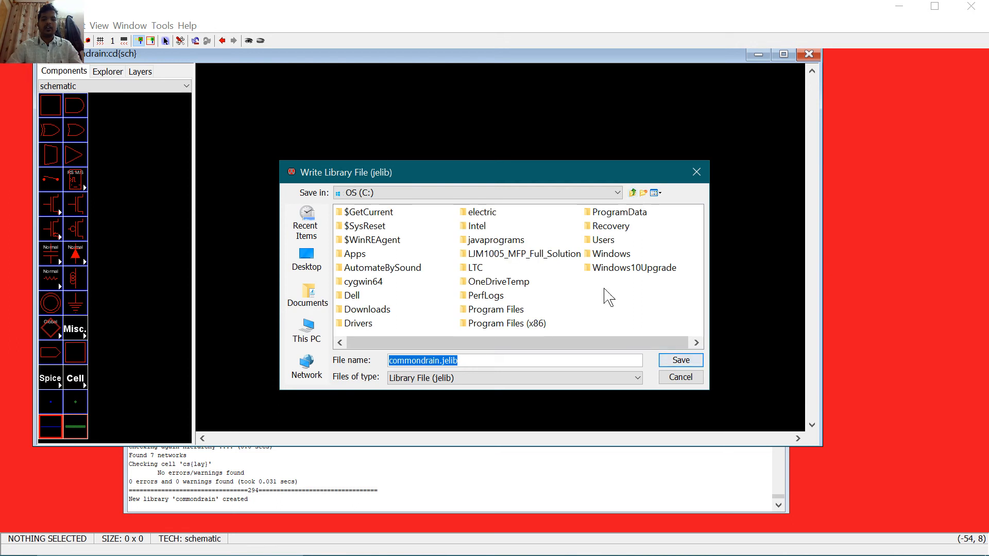
{"action": "left_click", "coordinate": [489, 217]}
{"action": "key", "text": "Return"}
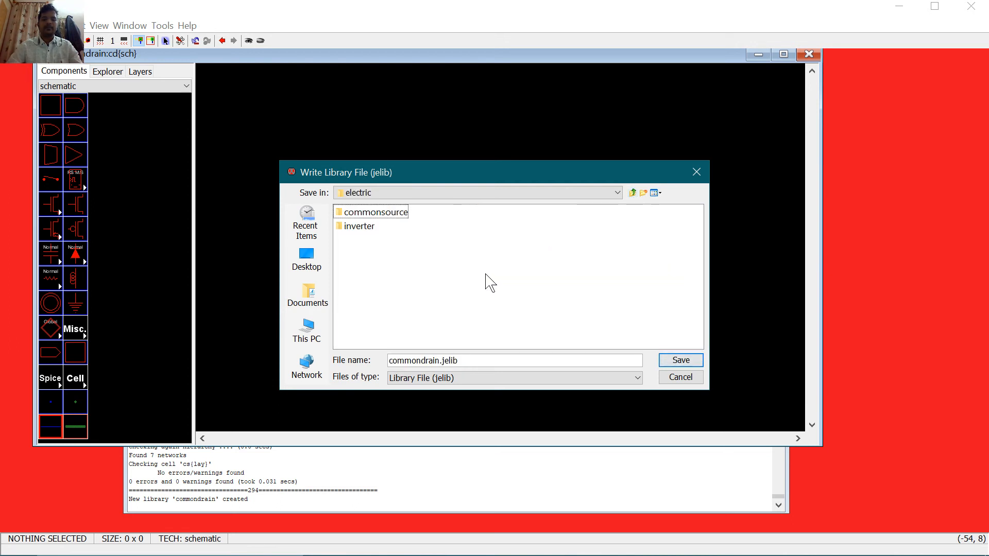
{"action": "right_click", "coordinate": [487, 276]}
{"action": "left_click", "coordinate": [512, 334]}
{"action": "type", "text": "c"}
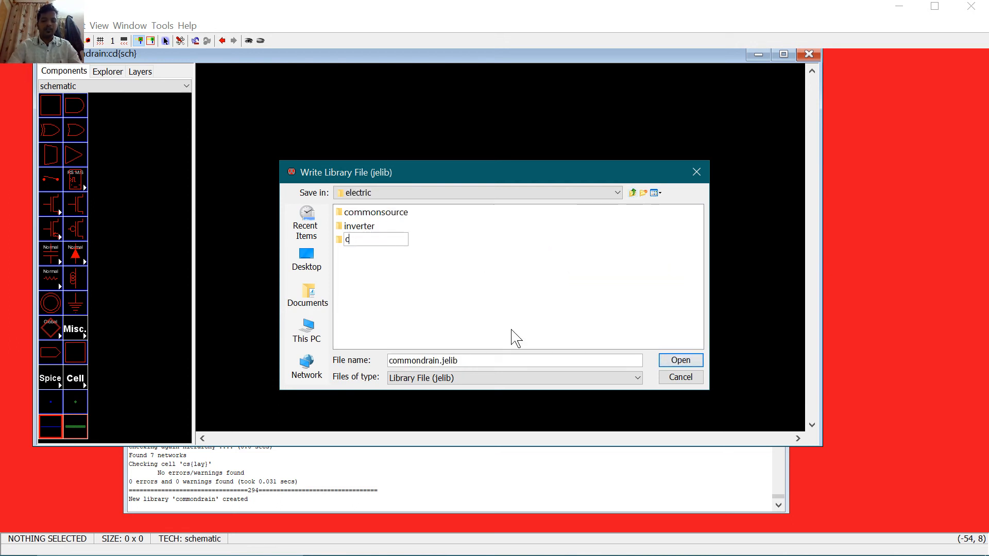
{"action": "type", "text": "ommondrain"}
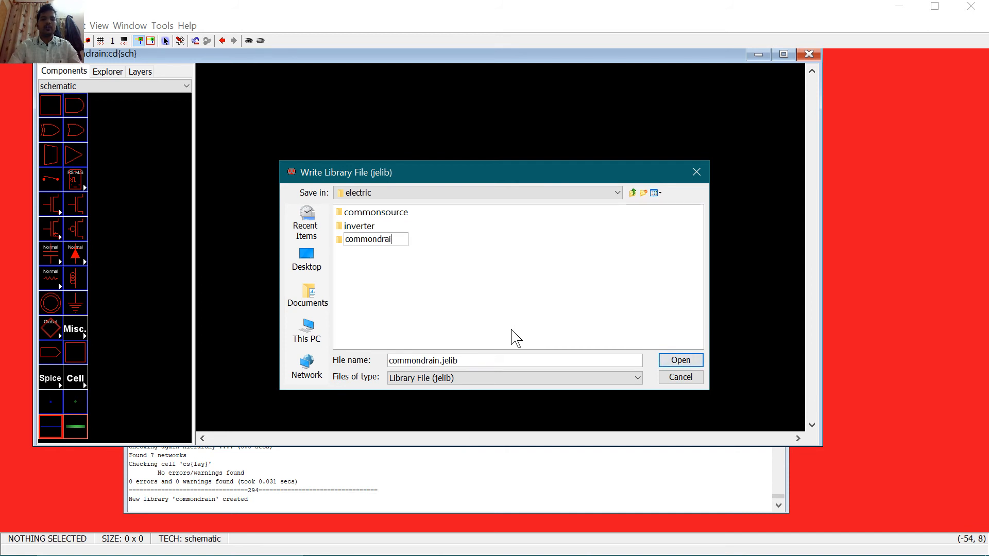
{"action": "key", "text": "Return"}
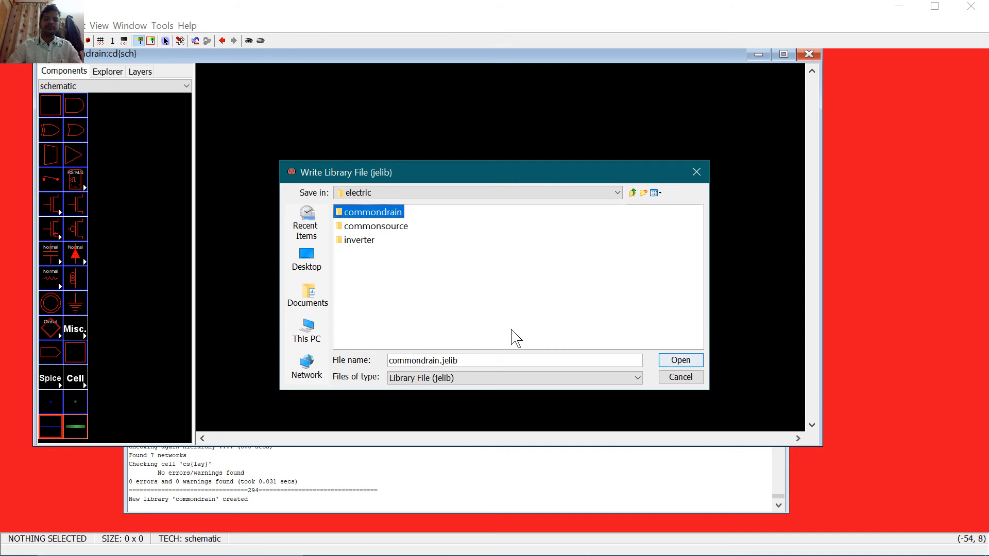
{"action": "left_click", "coordinate": [689, 365]}
{"action": "left_click", "coordinate": [683, 361]}
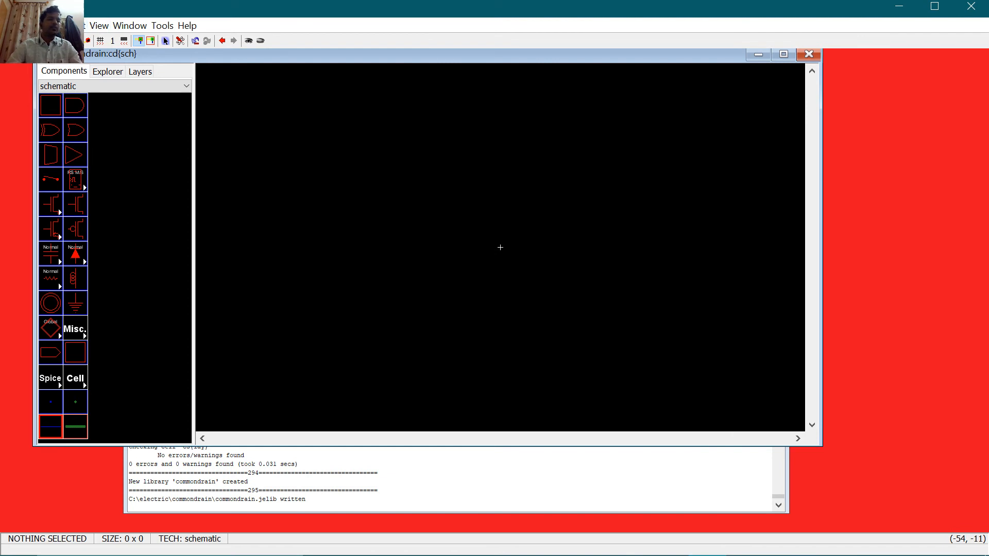
Step: Expand the commonsource library in the Explorer tree
{"action": "left_click", "coordinate": [100, 73]}
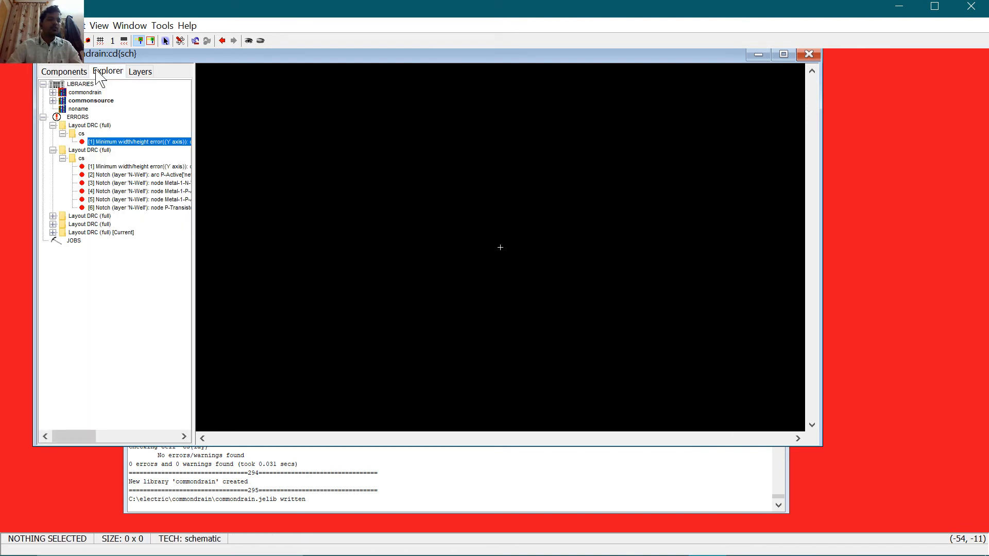
{"action": "left_click", "coordinate": [53, 101]}
{"action": "left_click", "coordinate": [53, 101]}
{"action": "left_click", "coordinate": [53, 101]}
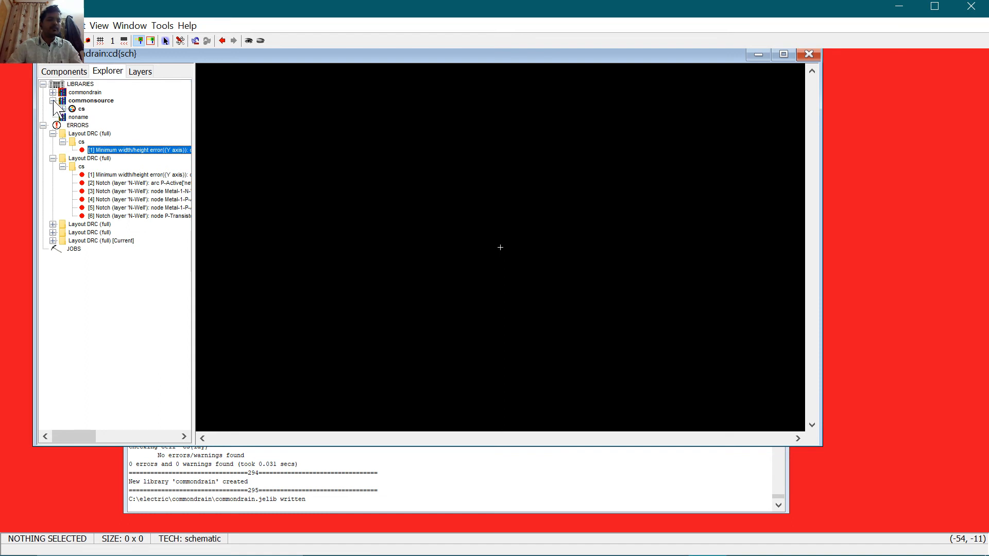
Step: Open cs{sch} and select the entire common-source circuit to copy
{"action": "left_click", "coordinate": [62, 109]}
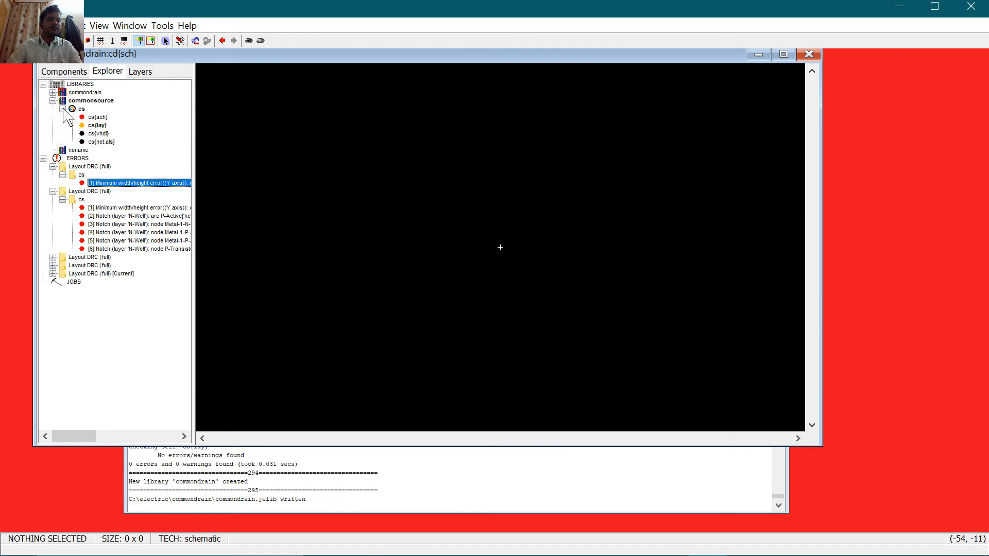
{"action": "double_click", "coordinate": [98, 117]}
{"action": "left_click_drag", "start_coordinate": [314, 102], "coordinate": [713, 431]}
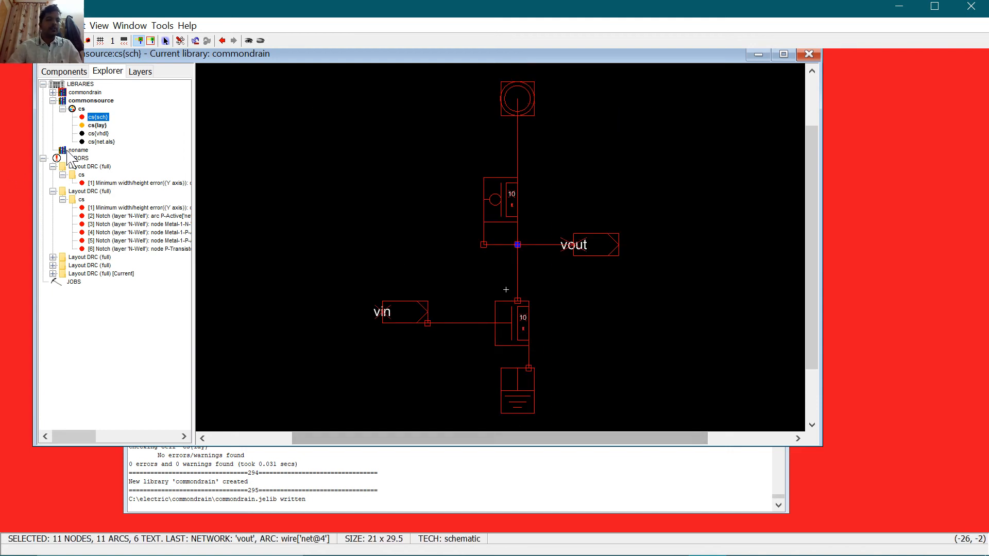
Step: Paste the circuit into the empty cd{sch} cell and delete its pMOS transistor
{"action": "left_click", "coordinate": [53, 92]}
{"action": "double_click", "coordinate": [92, 101]}
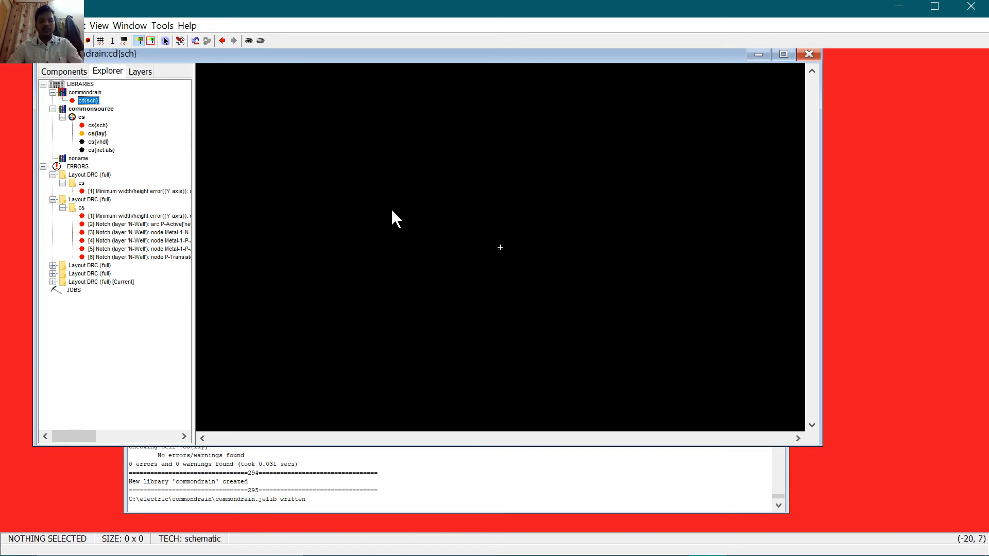
{"action": "key", "text": "ctrl+v"}
{"action": "left_click", "coordinate": [503, 232]}
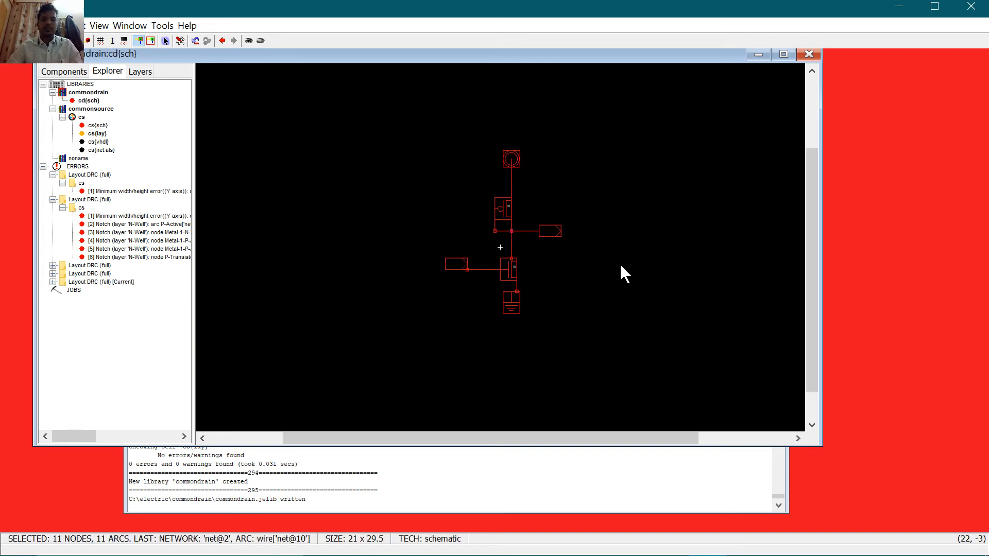
{"action": "left_click", "coordinate": [620, 262]}
{"action": "left_click", "coordinate": [506, 208]}
{"action": "key", "text": "Delete"}
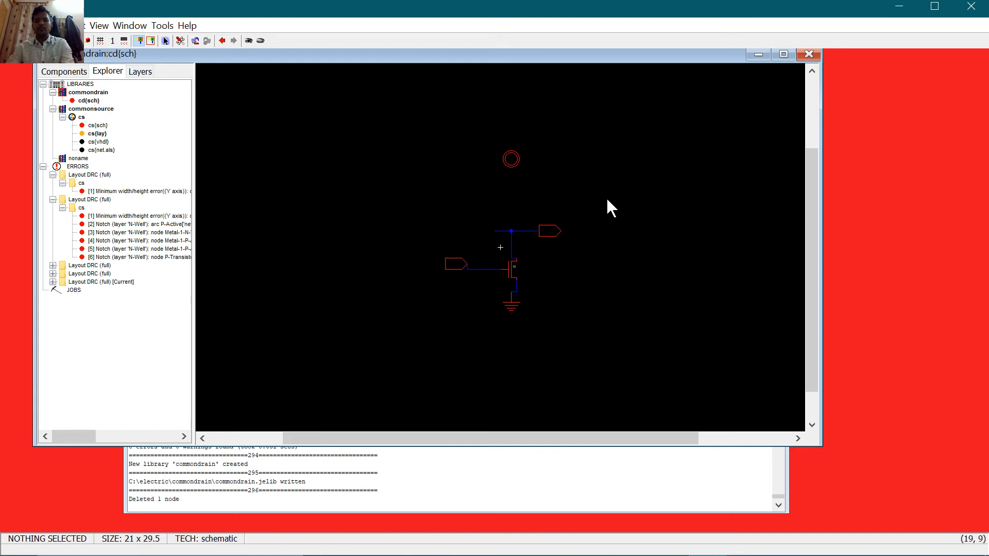
Step: Place an nMOS transistor above the circuit and delete the old input off-page connector
{"action": "left_click", "coordinate": [76, 68]}
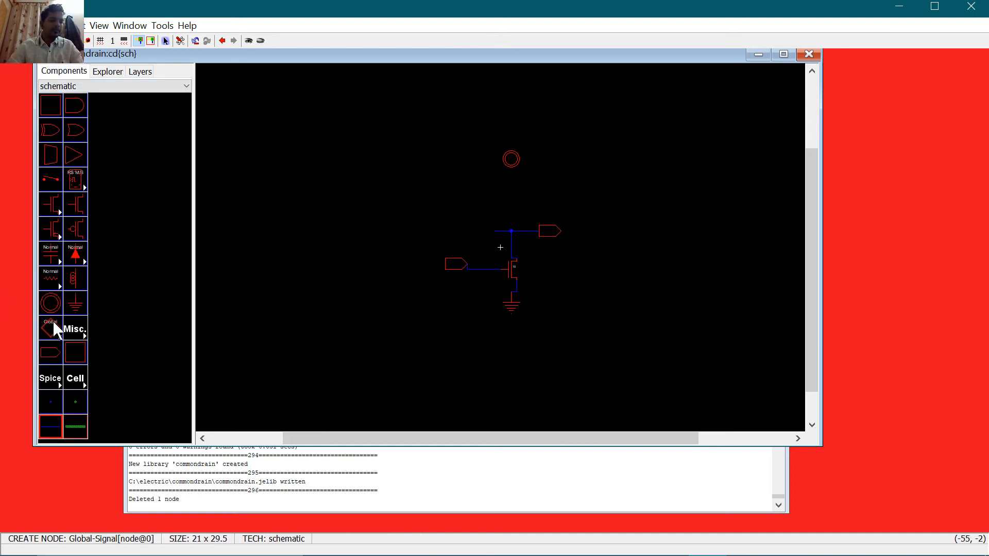
{"action": "left_click", "coordinate": [74, 206]}
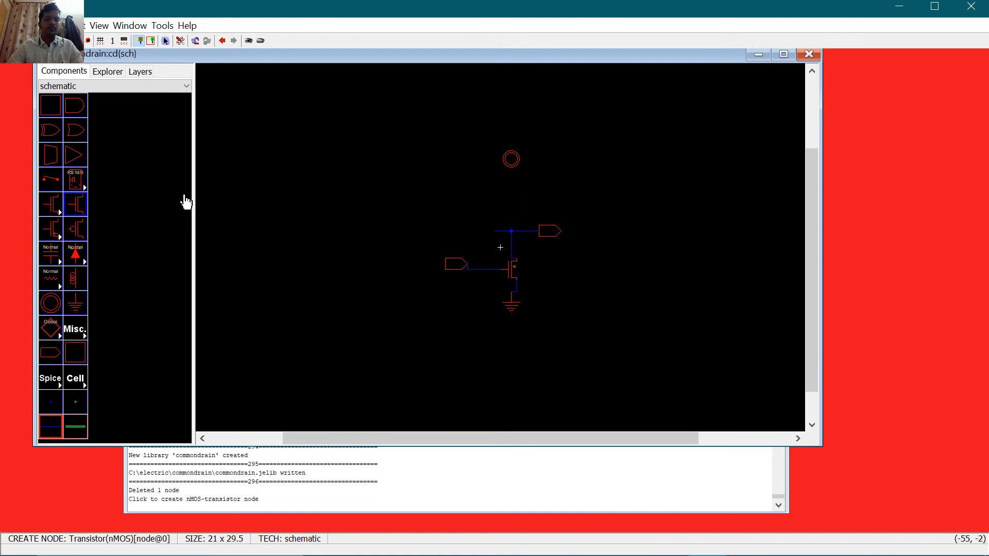
{"action": "left_click", "coordinate": [507, 201]}
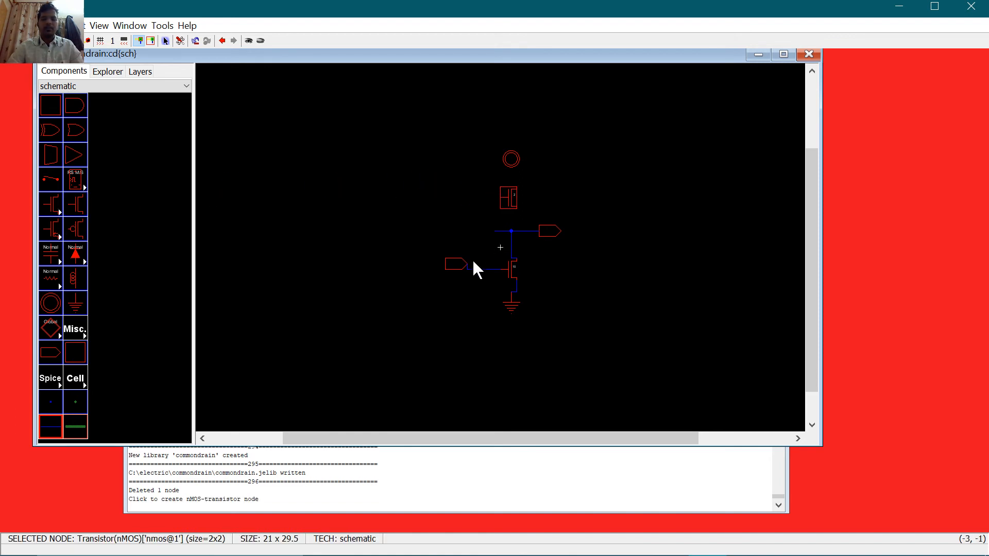
{"action": "left_click", "coordinate": [454, 262]}
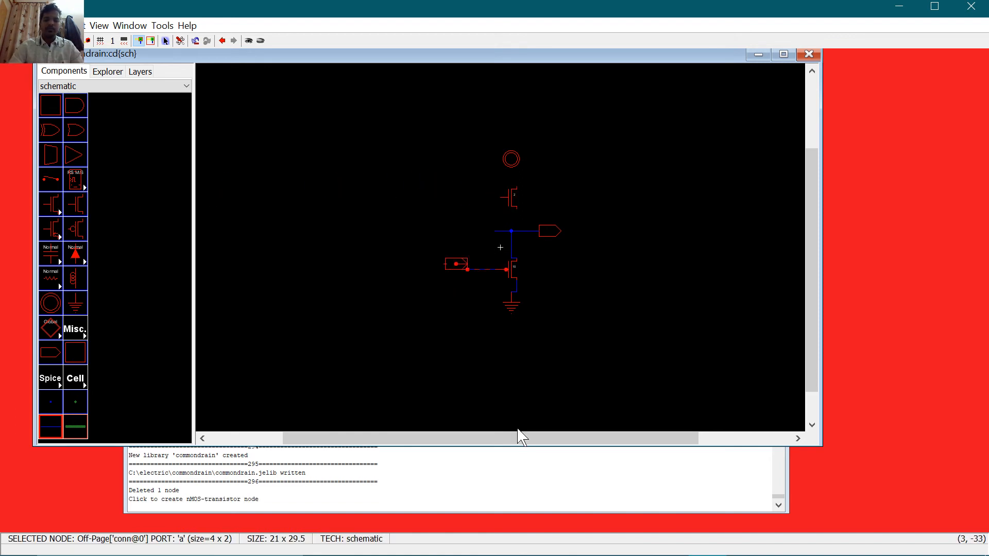
{"action": "key", "text": "Delete"}
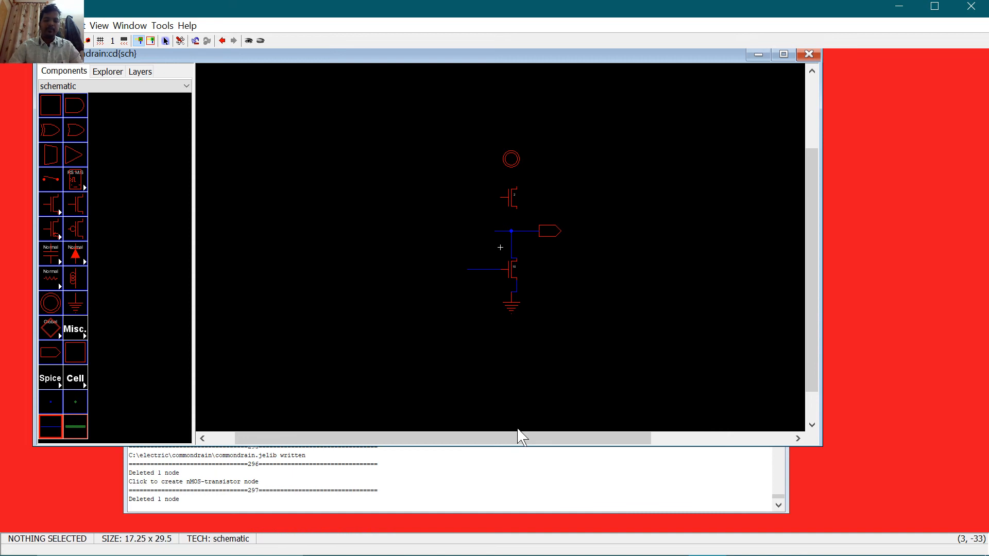
Step: Wire power to the top nMOS and remove a stray wire pin
{"action": "left_click", "coordinate": [511, 160]}
{"action": "right_click", "coordinate": [517, 186]}
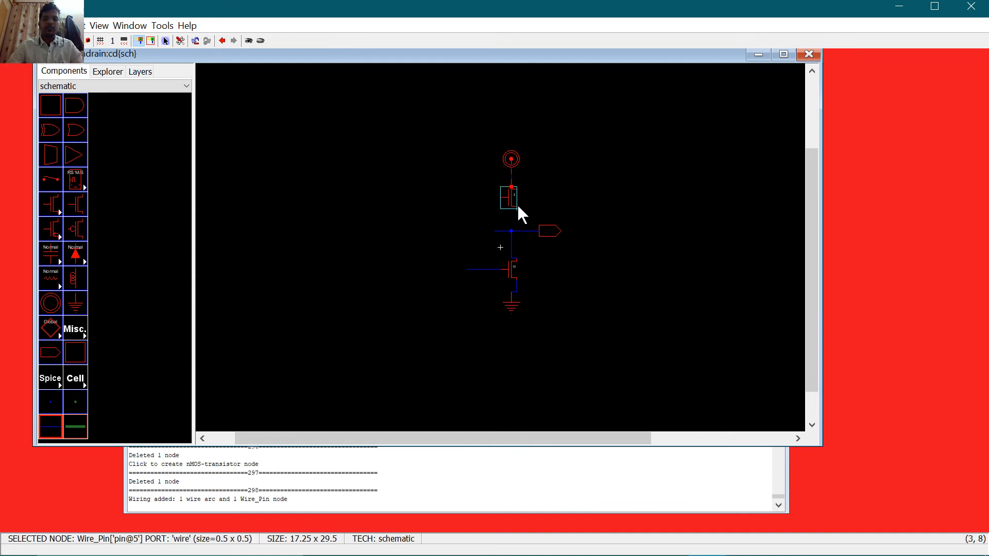
{"action": "left_click", "coordinate": [517, 204]}
{"action": "right_click", "coordinate": [507, 232]}
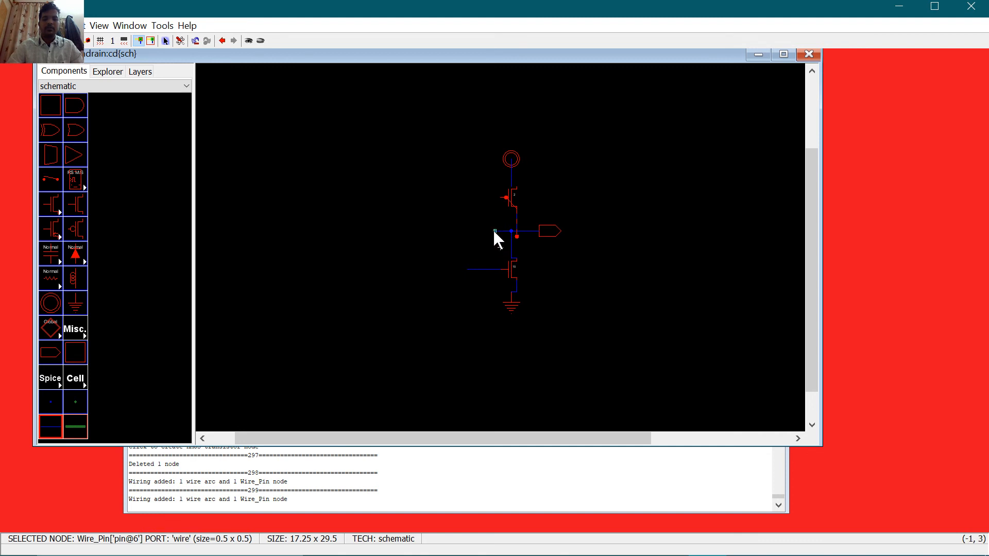
{"action": "key", "text": "Delete"}
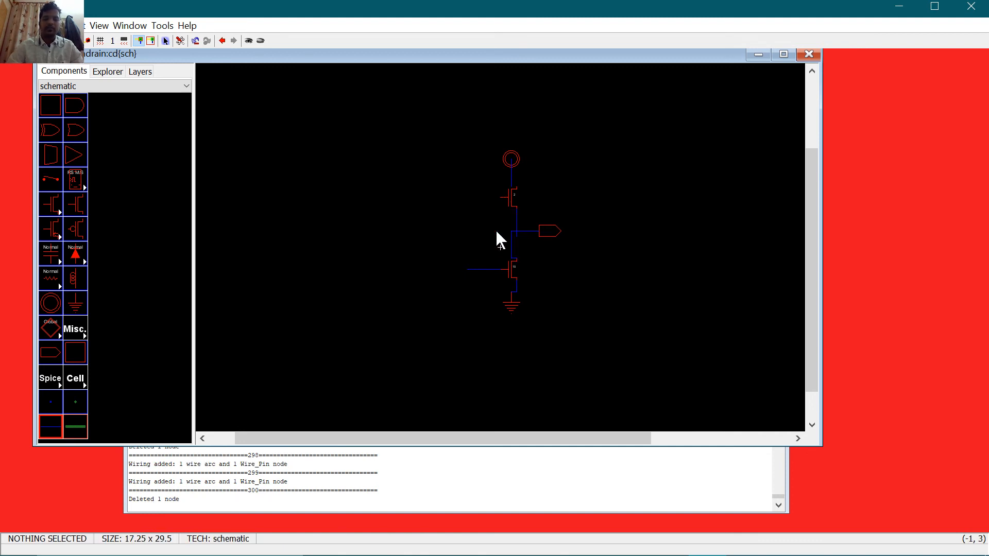
Step: Place off-page connectors at both transistor gates and wire the upper one to the top gate
{"action": "left_click", "coordinate": [54, 352]}
{"action": "left_click", "coordinate": [464, 207]}
{"action": "left_click", "coordinate": [50, 354]}
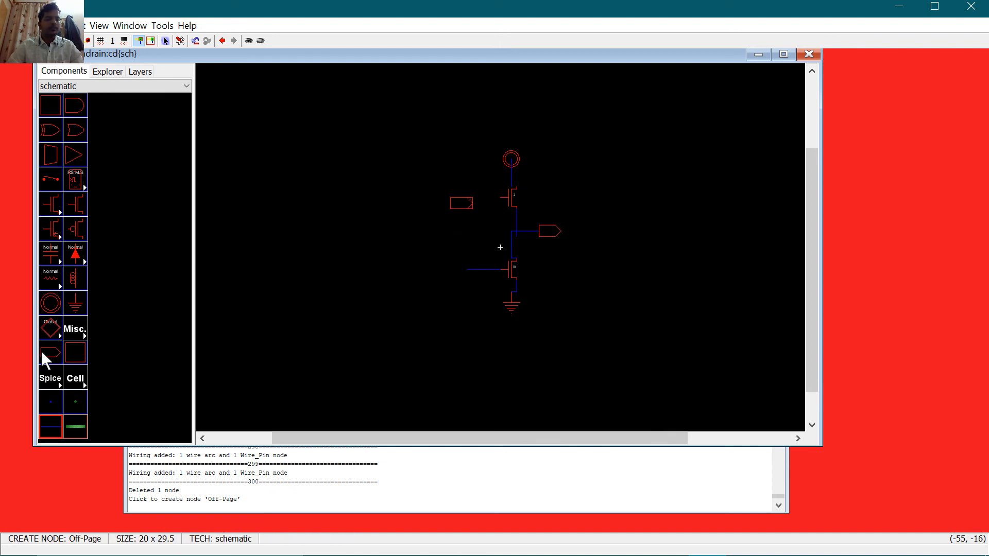
{"action": "left_click", "coordinate": [459, 272]}
{"action": "left_click", "coordinate": [461, 205]}
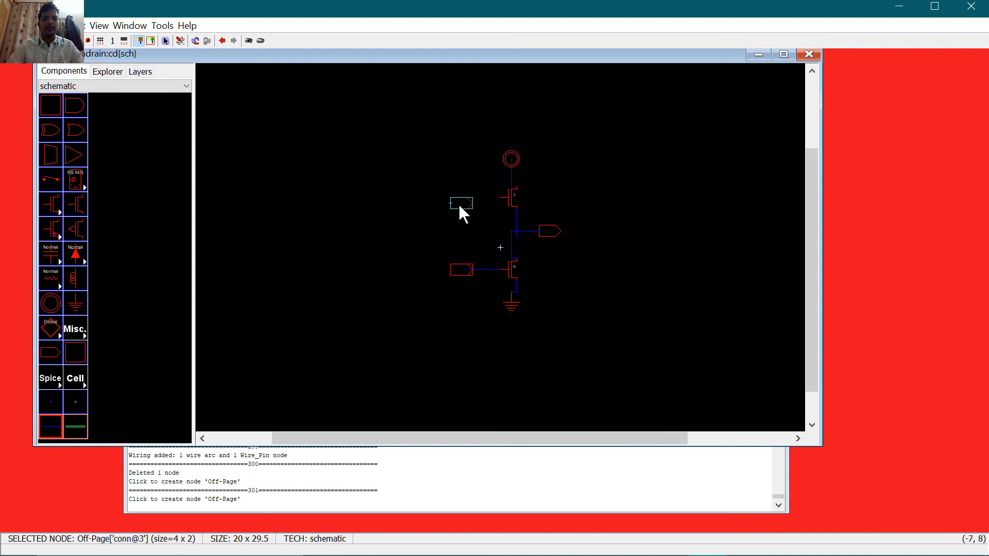
{"action": "left_click_drag", "start_coordinate": [468, 196], "coordinate": [501, 198]}
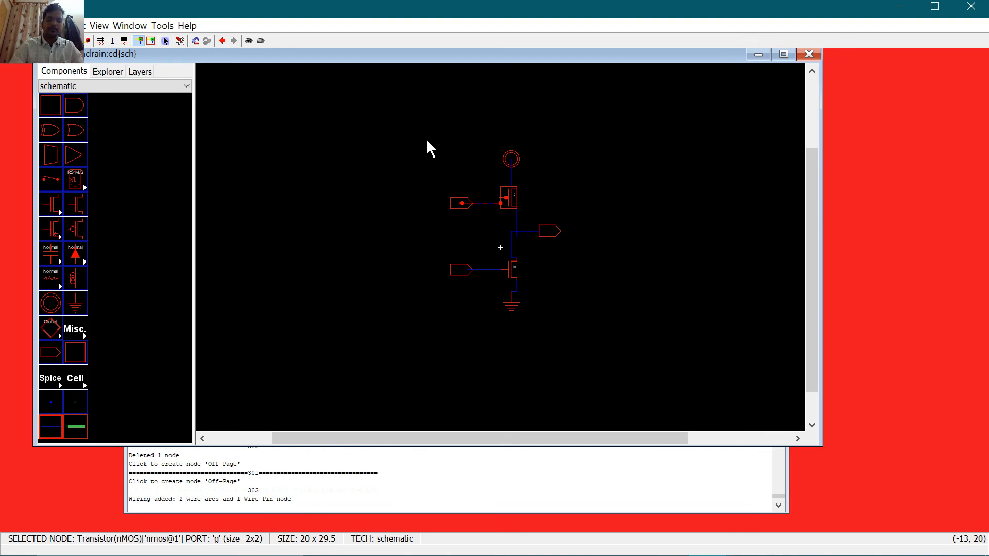
Step: Delete the misdrawn wires beside the top transistor and between power and the transistor
{"action": "key", "text": "ctrl+9"}
{"action": "left_click", "coordinate": [633, 175]}
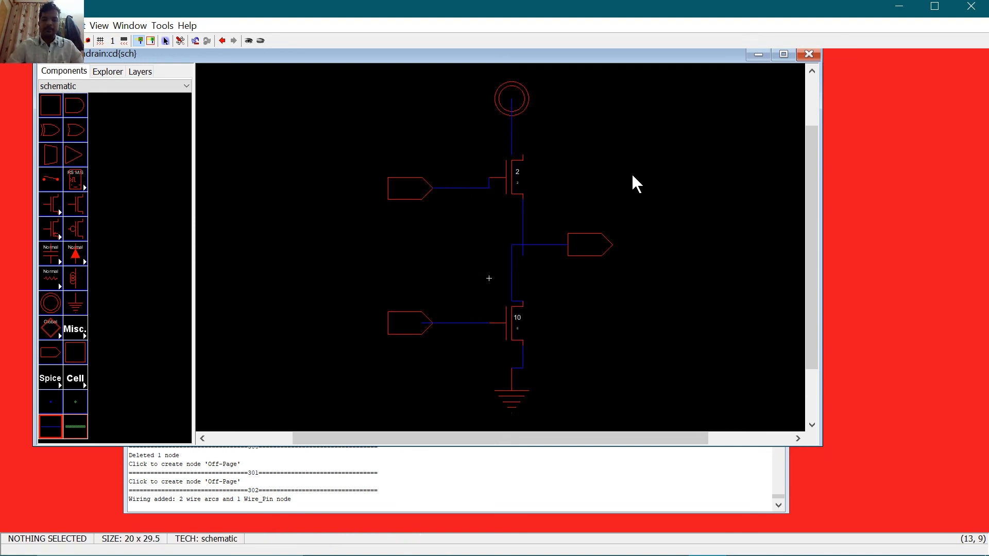
{"action": "left_click", "coordinate": [522, 227]}
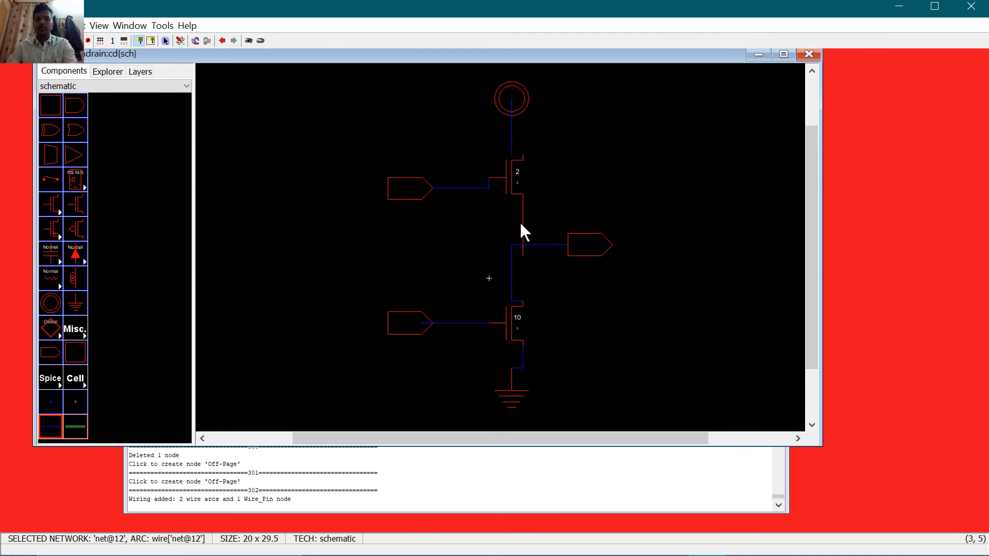
{"action": "key", "text": "Delete"}
{"action": "left_click", "coordinate": [510, 138]}
{"action": "key", "text": "Delete"}
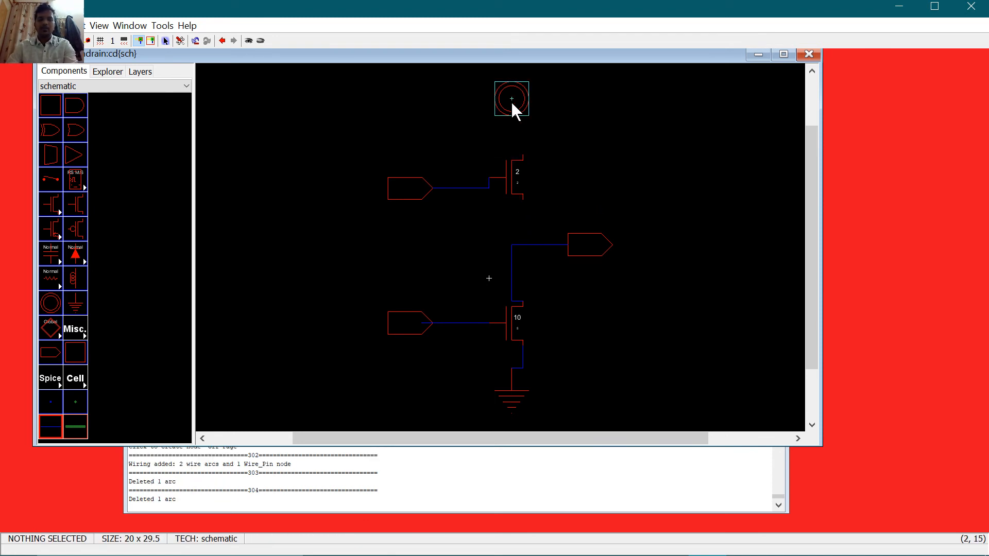
{"action": "left_click", "coordinate": [513, 107]}
{"action": "left_click", "coordinate": [539, 178]}
Step: Rewire power down to the top nMOS and join its source to the output wire
{"action": "left_click", "coordinate": [513, 112]}
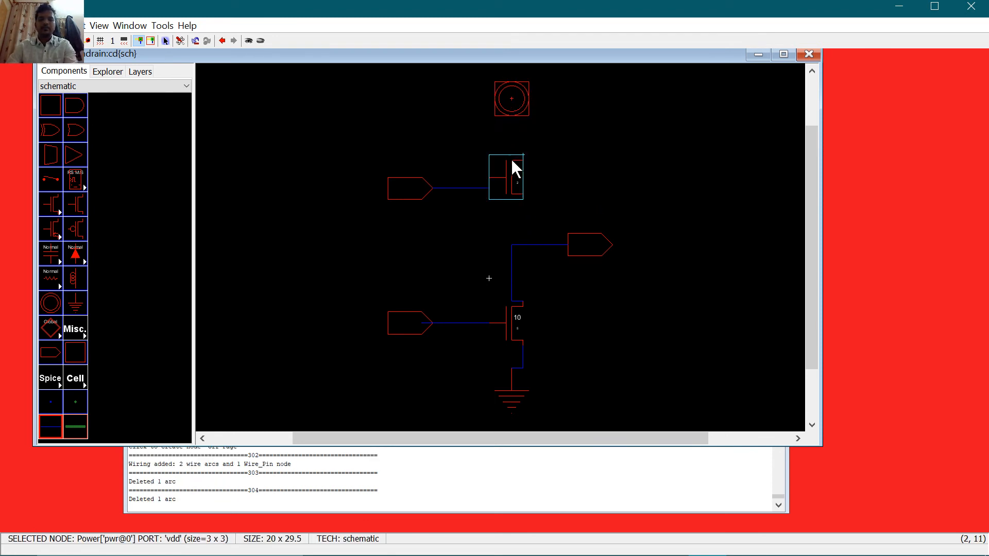
{"action": "right_click", "coordinate": [518, 156]}
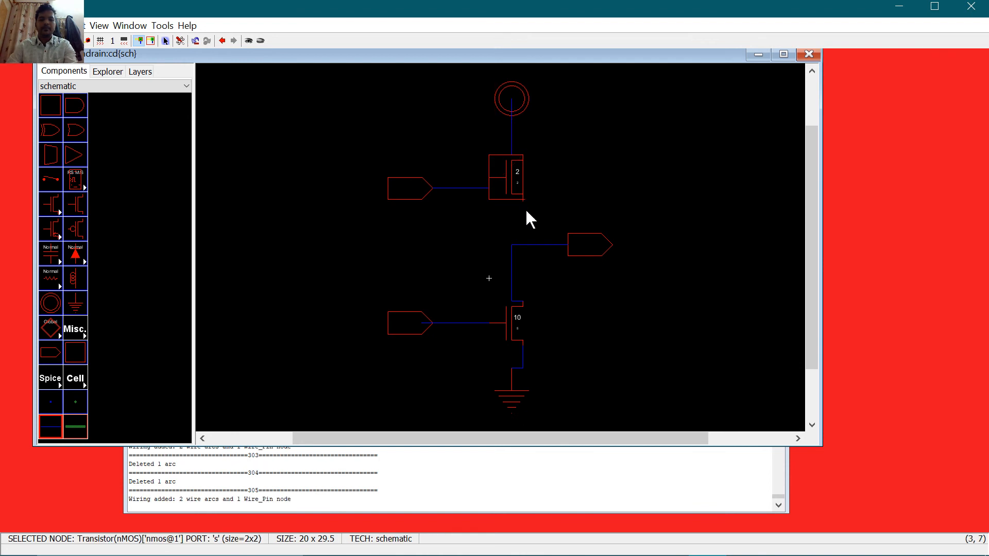
{"action": "right_click", "coordinate": [529, 245]}
{"action": "left_click", "coordinate": [621, 178]}
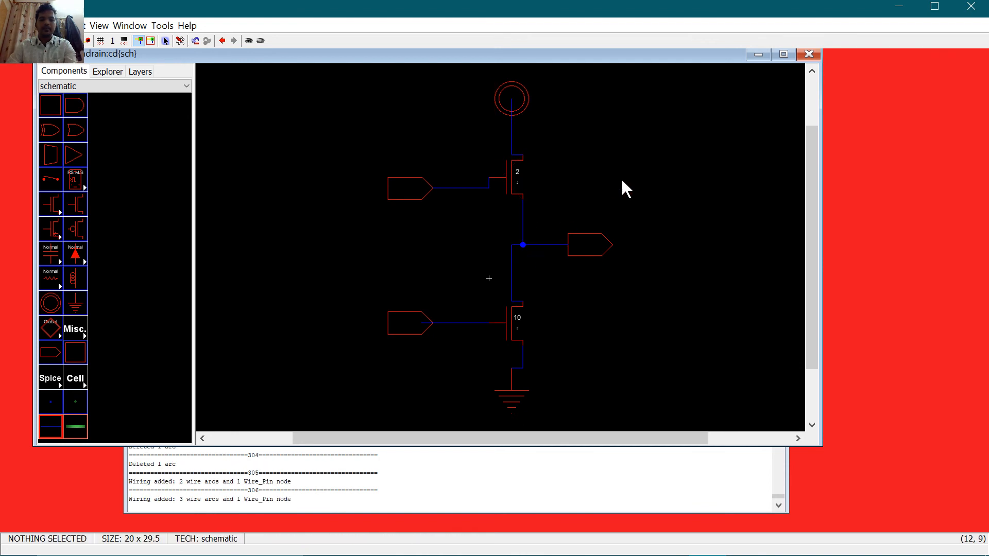
Step: Create exports vin, vb and vout on the upper-gate, lower-gate and output connectors
{"action": "left_click", "coordinate": [392, 191]}
{"action": "key", "text": "ctrl+e"}
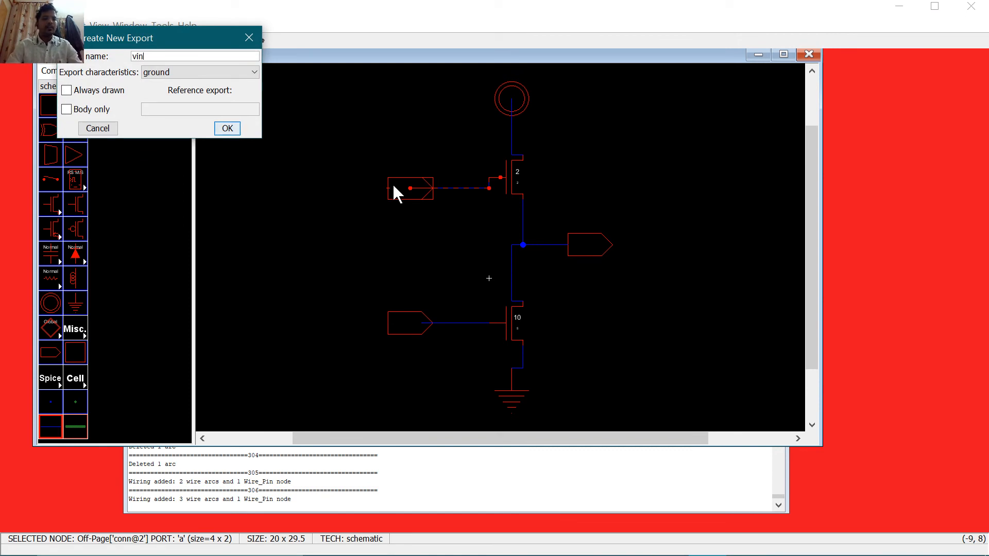
{"action": "key", "text": "Tab"}
{"action": "key", "text": "Return"}
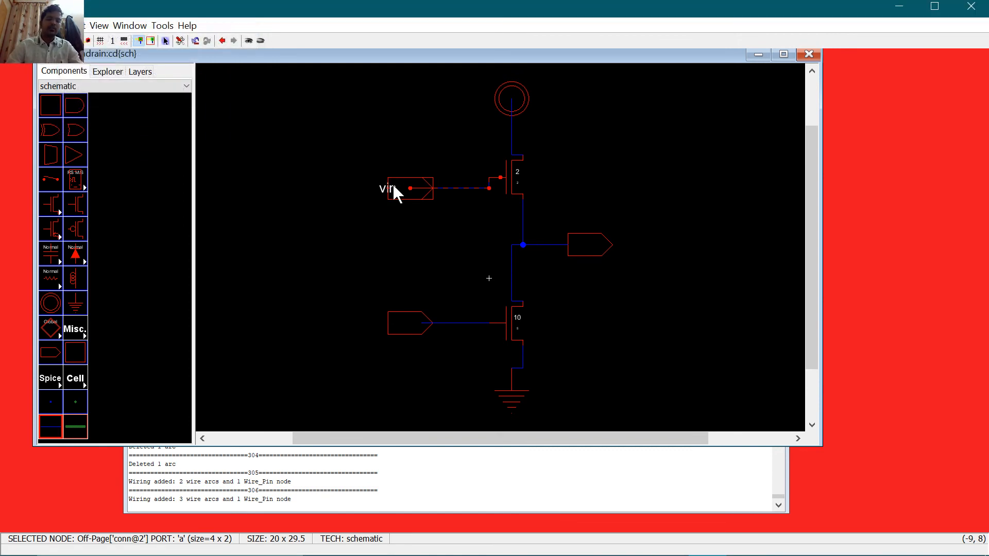
{"action": "left_click", "coordinate": [421, 323]}
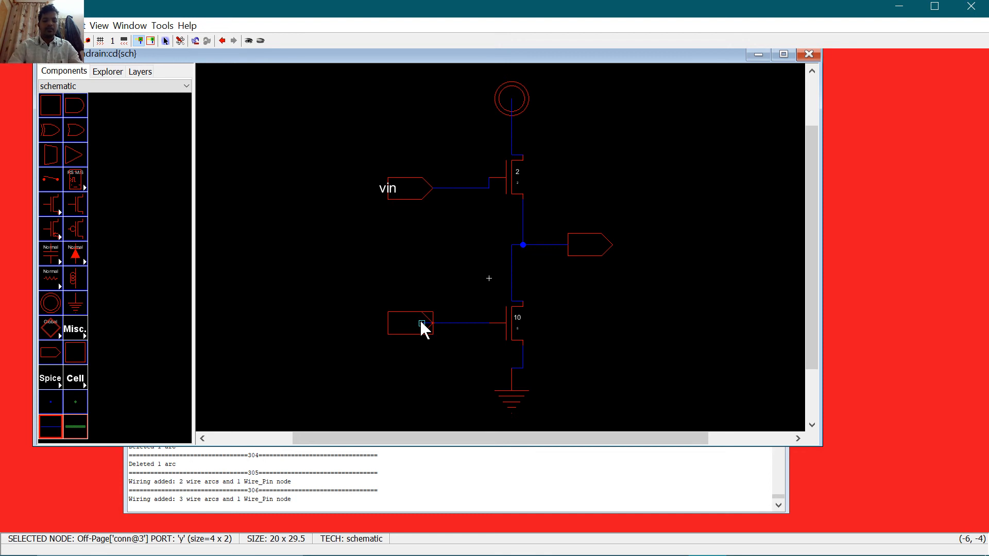
{"action": "key", "text": "ctrl+e"}
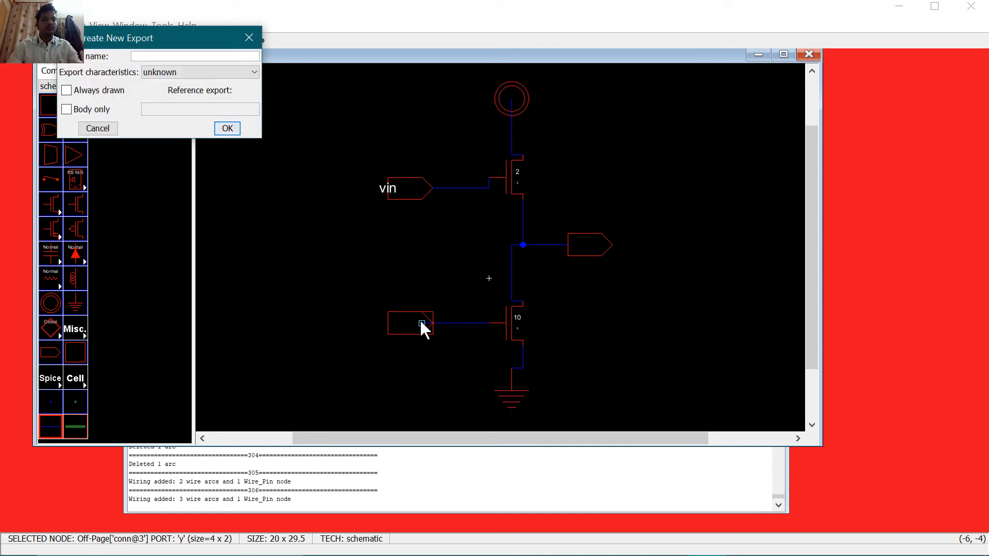
{"action": "key", "text": "Return"}
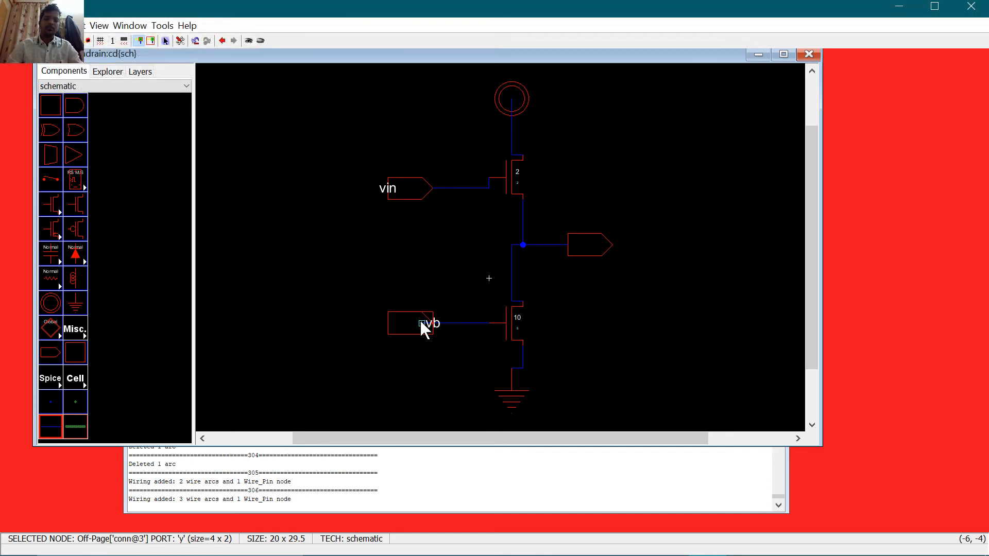
{"action": "left_click", "coordinate": [582, 247]}
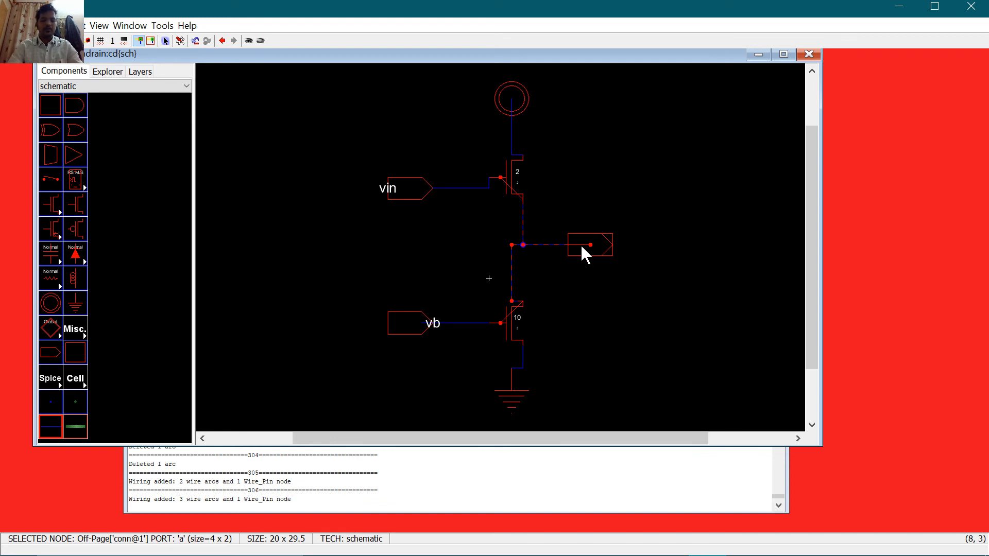
{"action": "key", "text": "ctrl+e"}
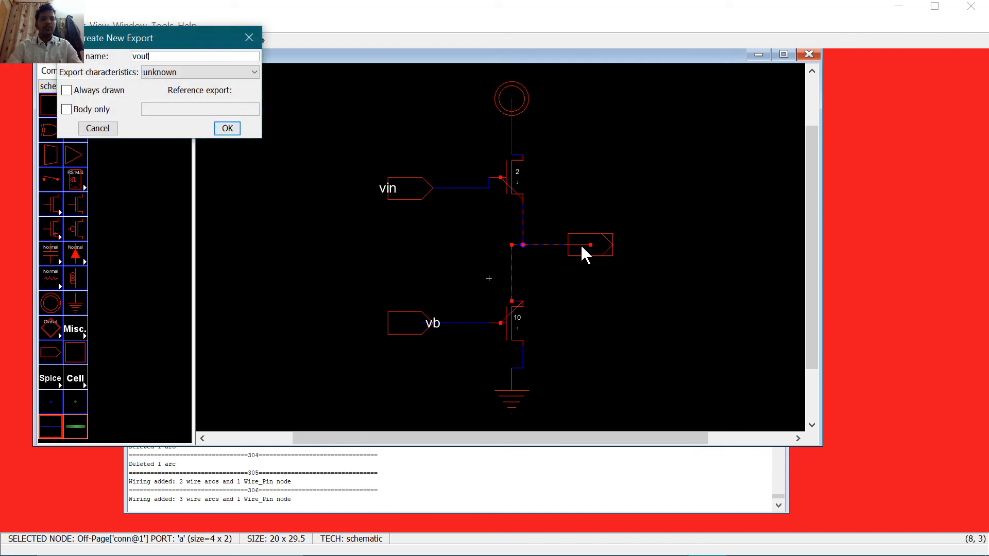
{"action": "key", "text": "Return"}
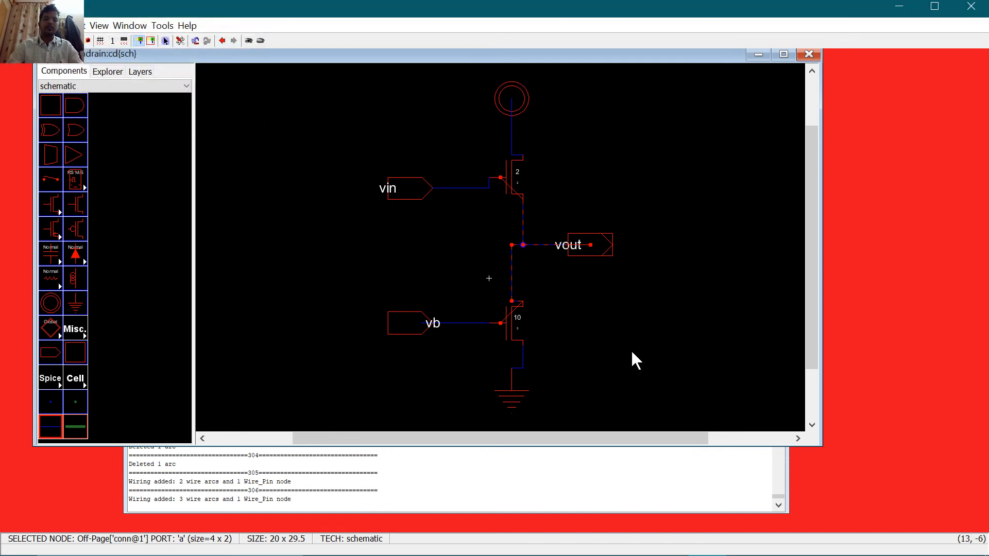
{"action": "left_click", "coordinate": [632, 350]}
Step: Run schematic DRC, then delete and redraw the vb wire to the lower transistor's gate
{"action": "key", "text": "F5"}
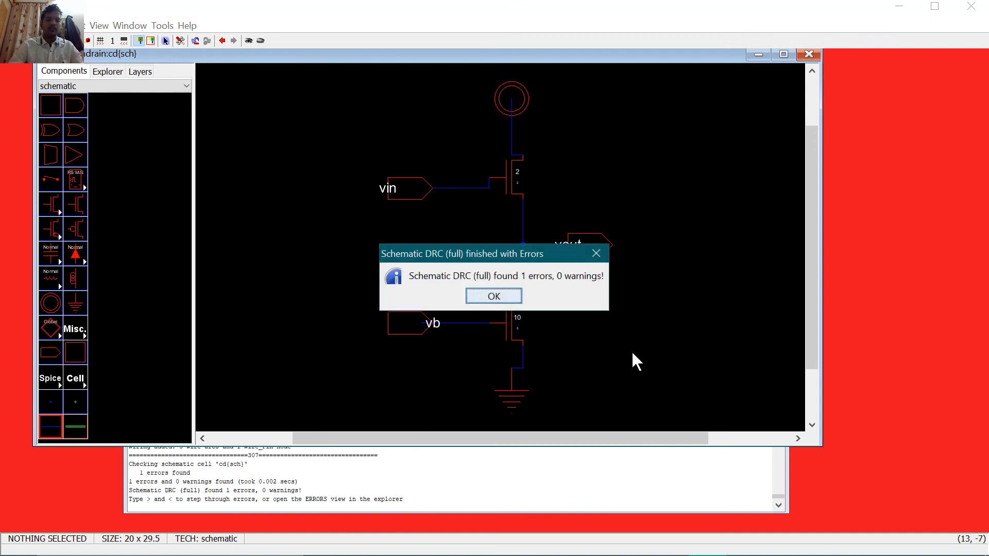
{"action": "left_click", "coordinate": [492, 298]}
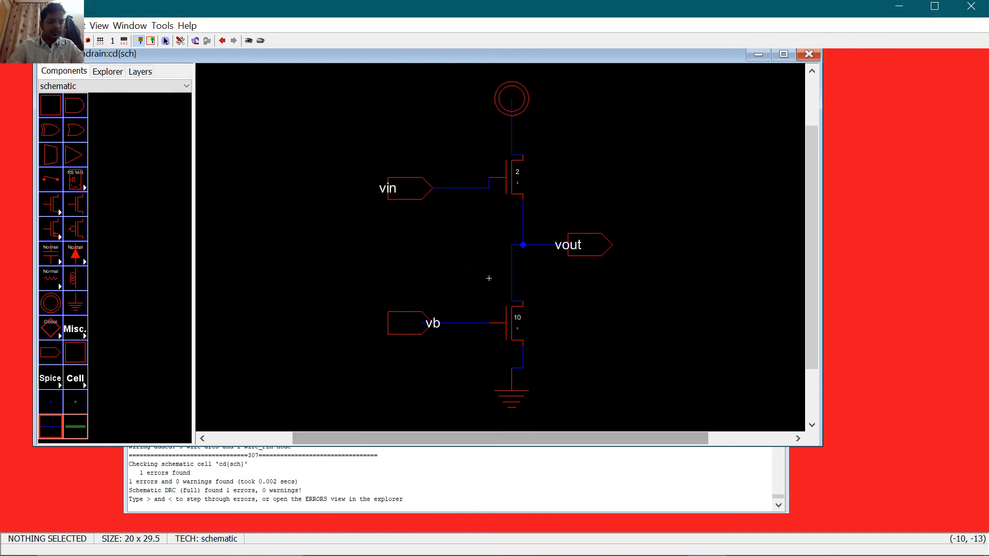
{"action": "left_click", "coordinate": [456, 322]}
{"action": "key", "text": "Delete"}
{"action": "left_click", "coordinate": [395, 320]}
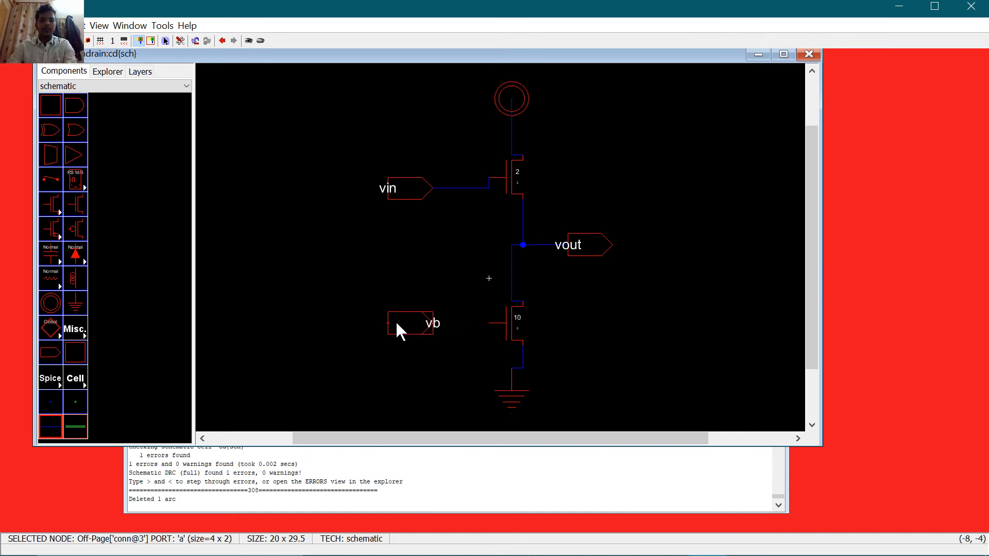
{"action": "right_click", "coordinate": [493, 319]}
{"action": "left_click", "coordinate": [749, 328]}
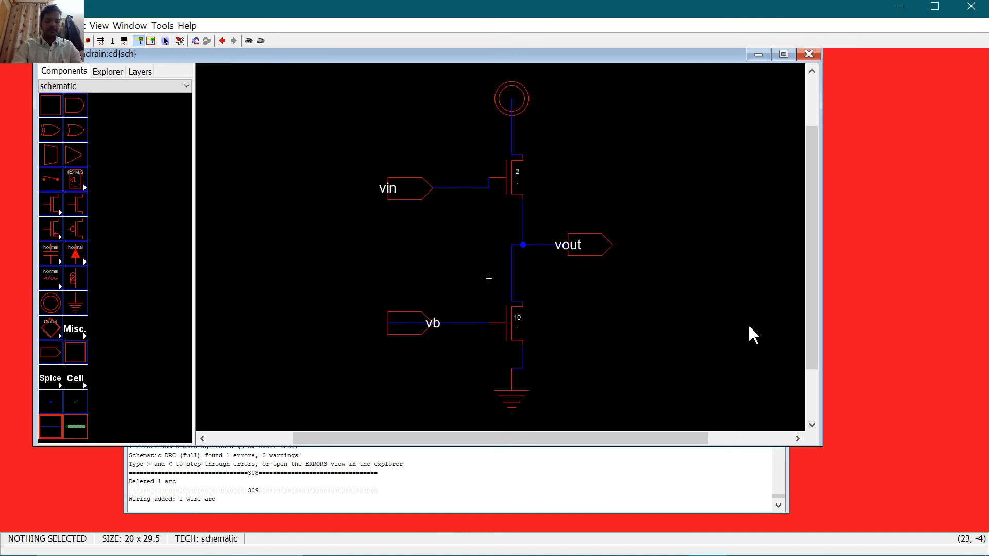
Step: Rerun the schematic DRC and confirm it reports 0 errors
{"action": "key", "text": "F5"}
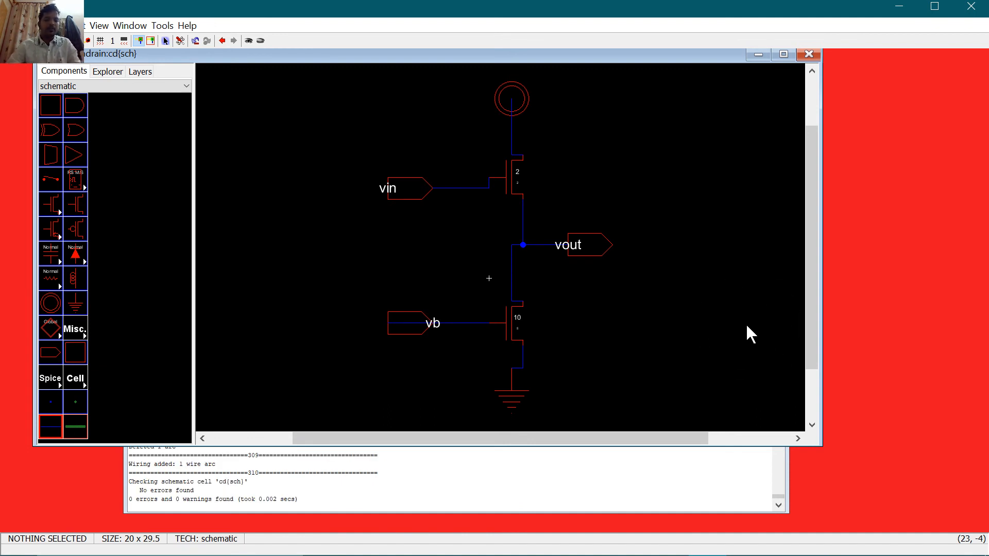
{"action": "left_click_drag", "start_coordinate": [306, 499], "coordinate": [283, 499]}
{"action": "left_click", "coordinate": [305, 324]}
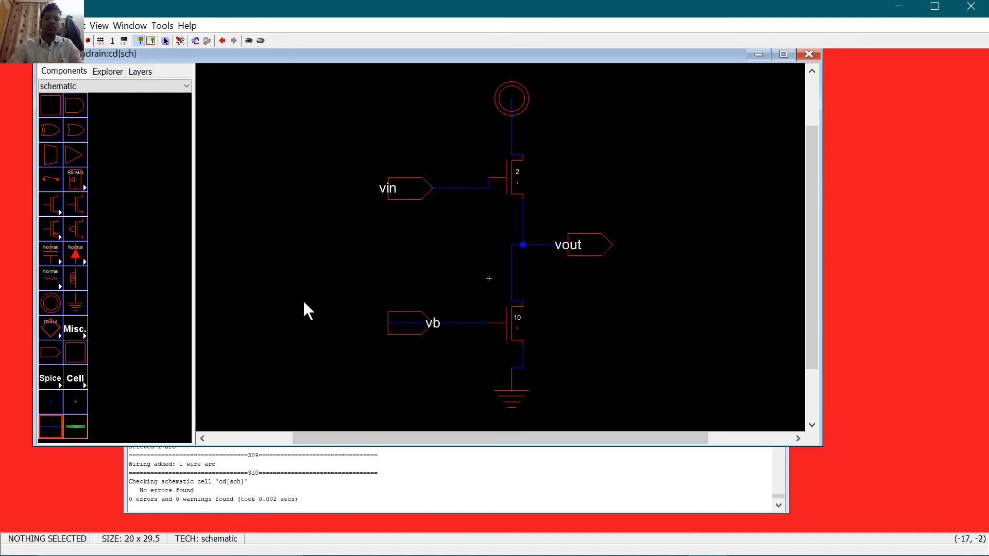
{"action": "left_click", "coordinate": [162, 26]}
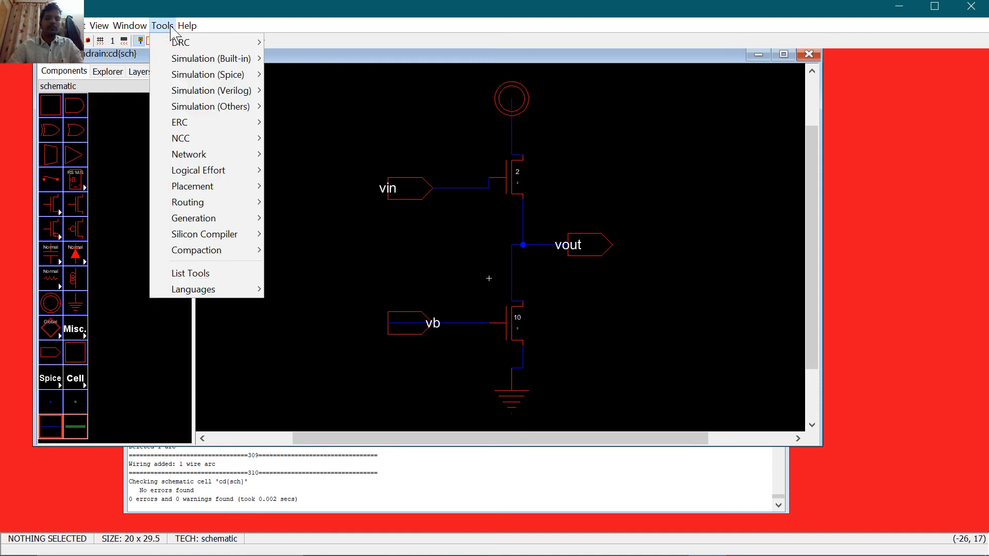
Step: Run the ALS simulation of the cd cell and drive VIN high from 40ns
{"action": "mouse_move", "coordinate": [231, 59]}
{"action": "left_click", "coordinate": [299, 60]}
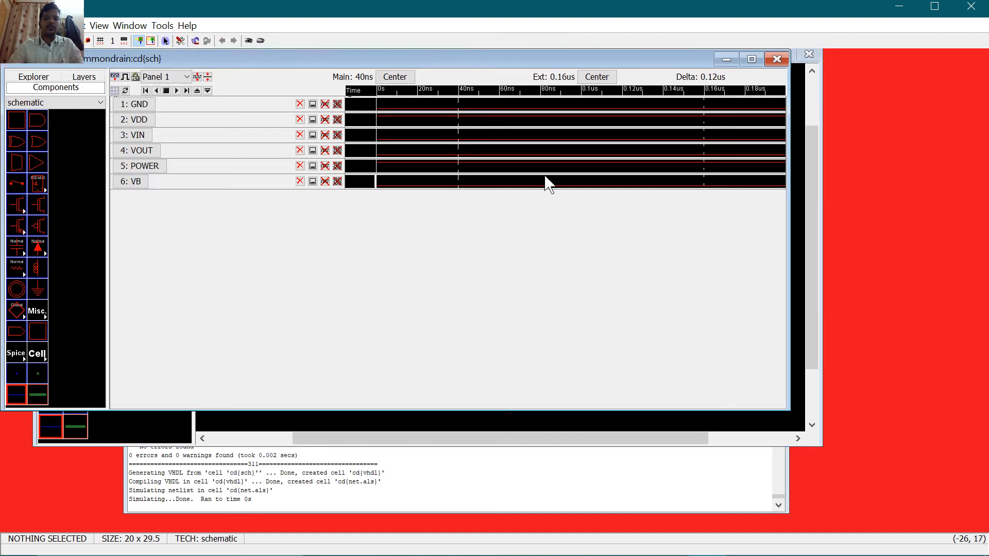
{"action": "left_click", "coordinate": [145, 136]}
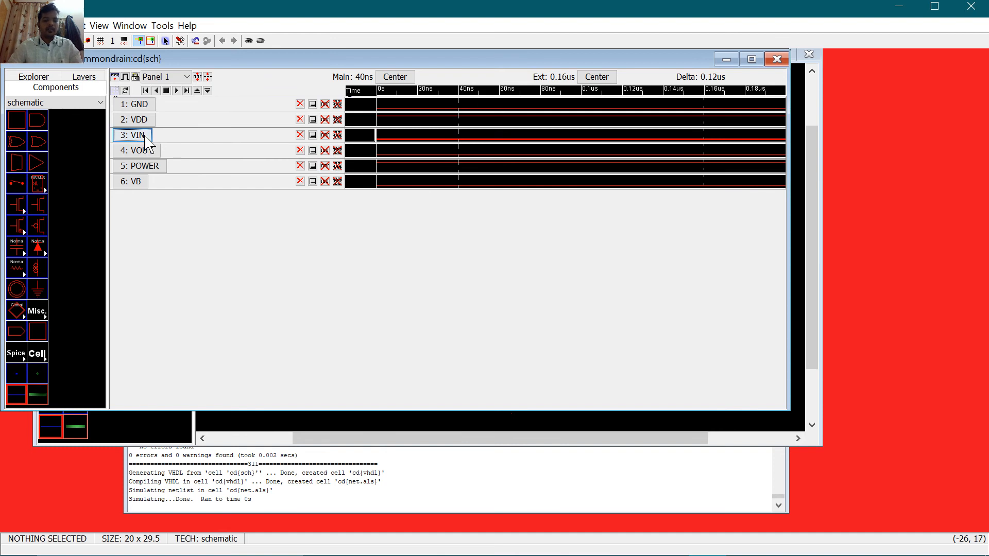
{"action": "key", "text": "v"}
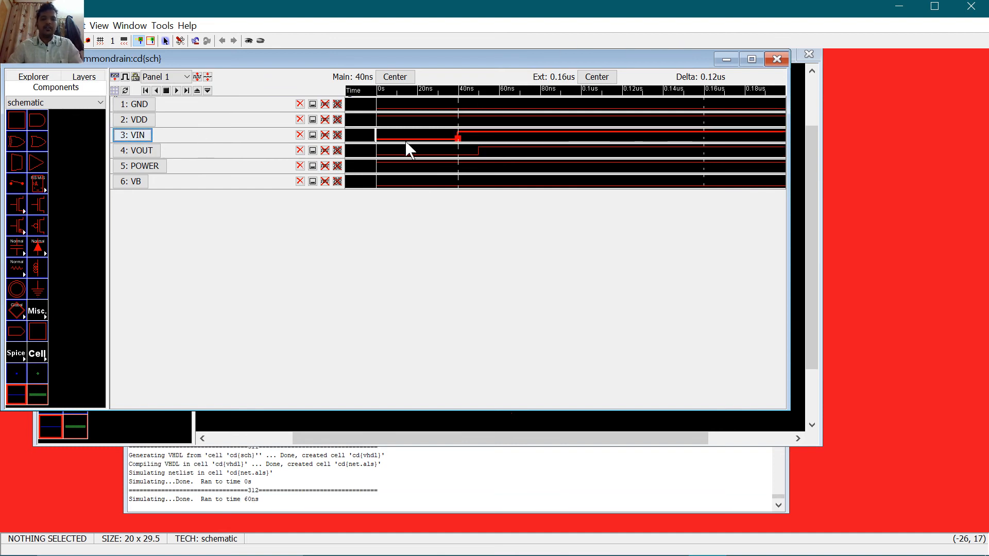
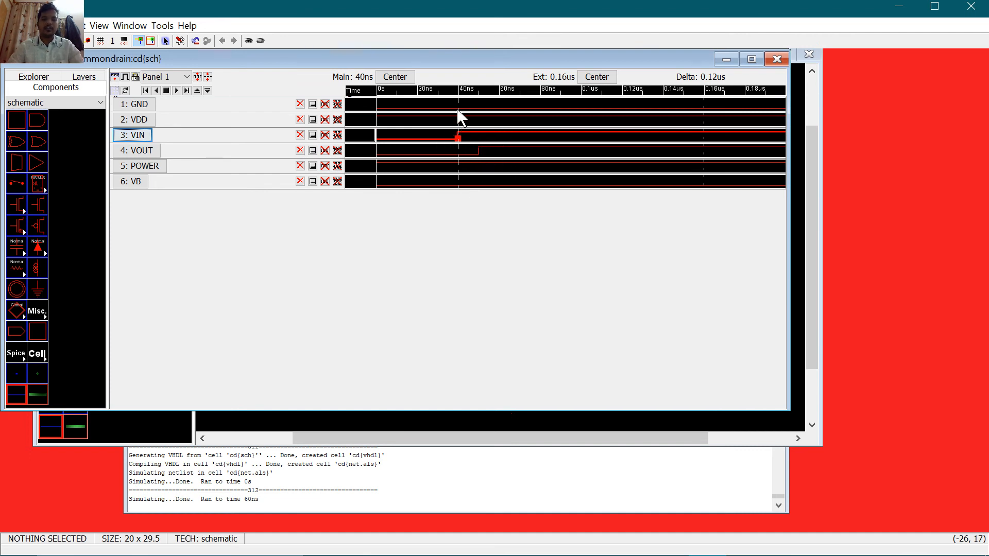
Step: Edit VIN so it stays high from about 88 ns onward, resimulating to 0.119us, then close the waveforms
{"action": "left_click_drag", "start_coordinate": [459, 109], "coordinate": [555, 115]}
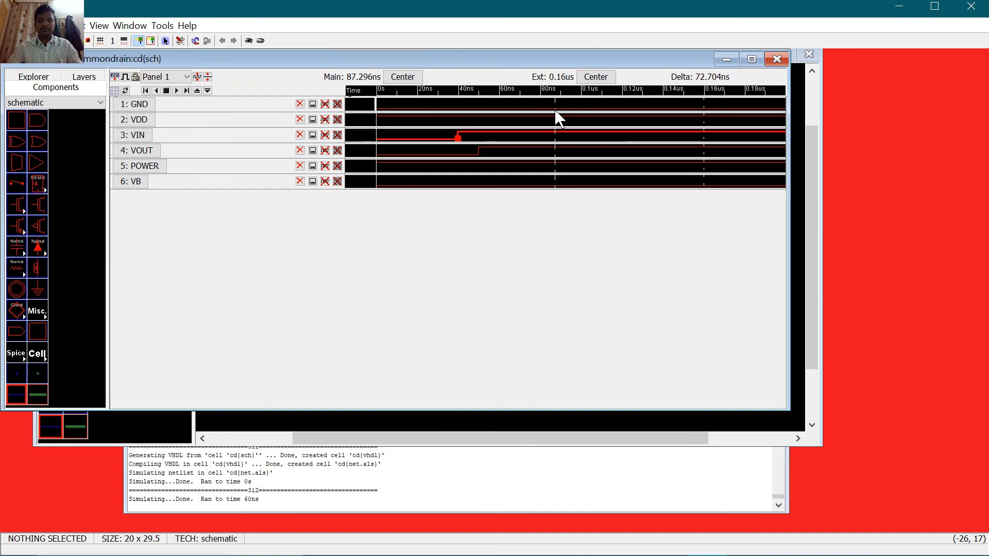
{"action": "key", "text": "g"}
{"action": "left_click_drag", "start_coordinate": [555, 157], "coordinate": [580, 157]}
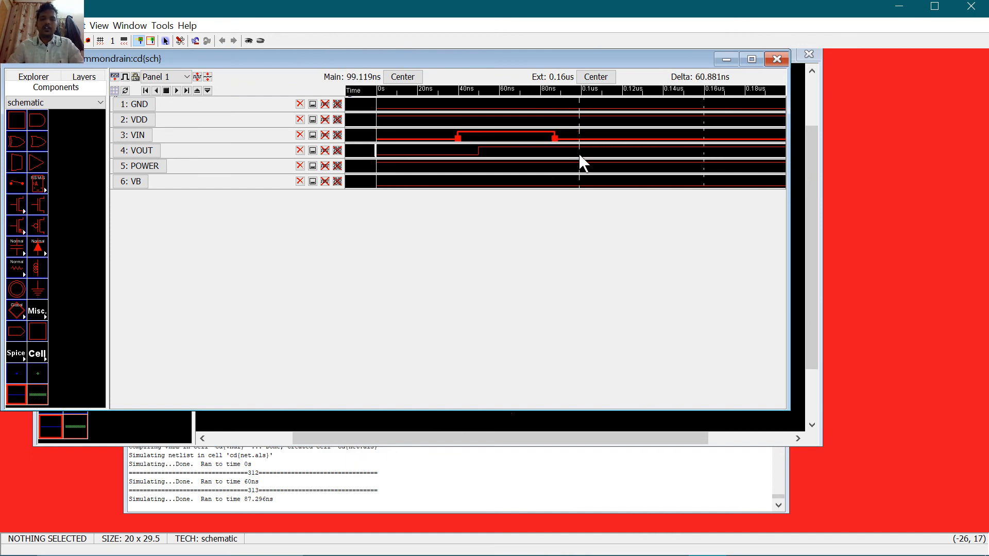
{"action": "key", "text": "g"}
{"action": "key", "text": "g"}
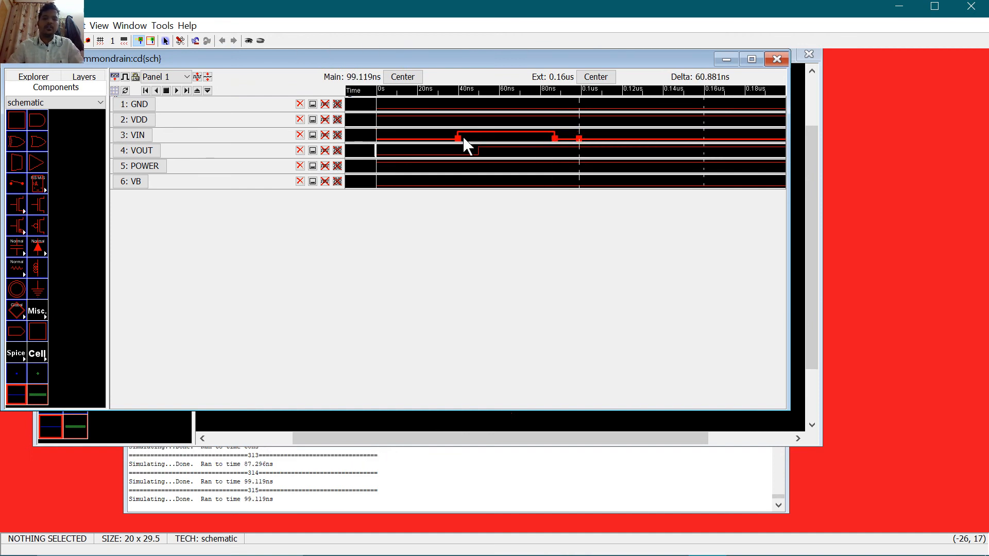
{"action": "key", "text": "ctrl"}
{"action": "key", "text": "ctrl"}
{"action": "key", "text": "ctrl"}
{"action": "key", "text": "ctrl"}
{"action": "key", "text": "v"}
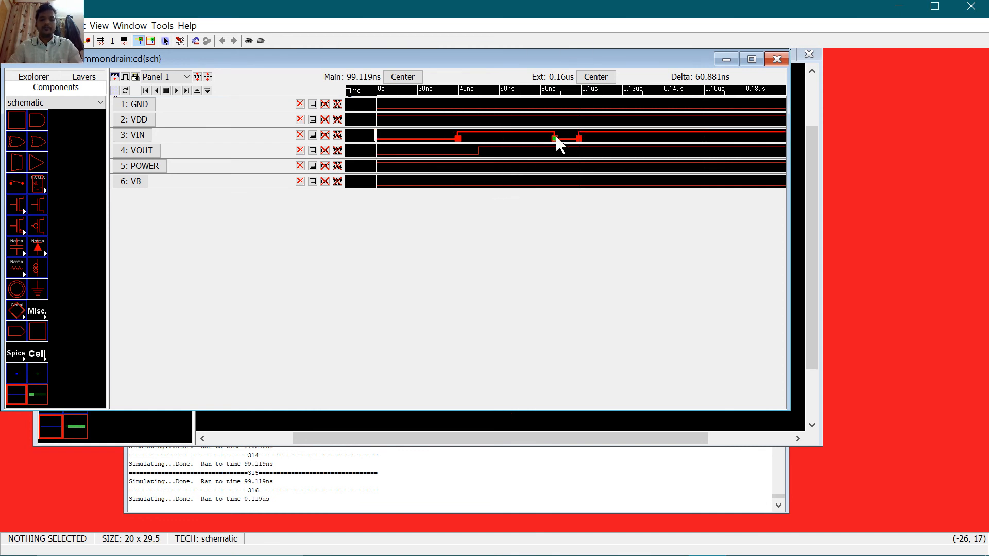
{"action": "left_click_drag", "start_coordinate": [580, 120], "coordinate": [552, 122]}
{"action": "key", "text": "v"}
{"action": "key", "text": "v"}
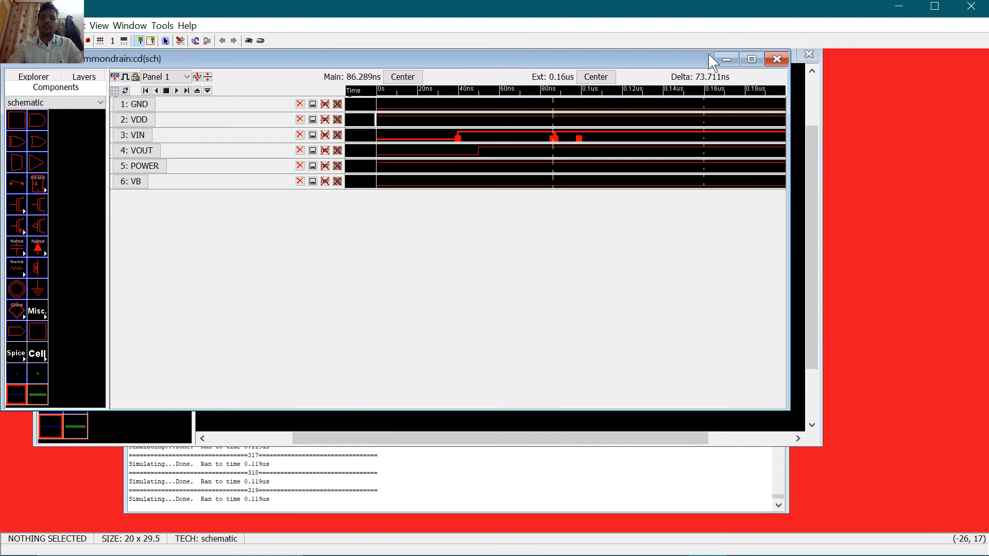
{"action": "left_click", "coordinate": [777, 60]}
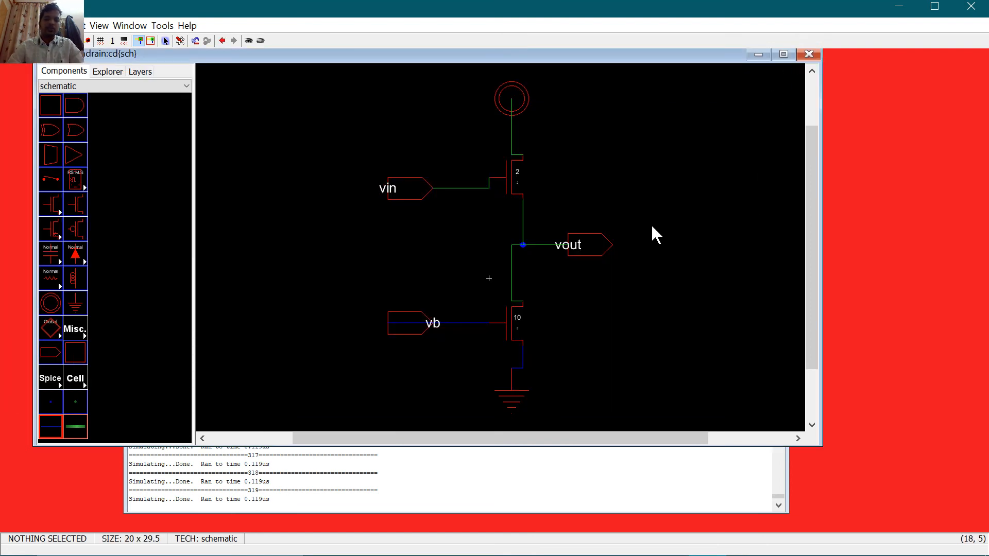
Step: Open the common-source layout cs{lay} and select all of its layout
{"action": "left_click", "coordinate": [517, 310]}
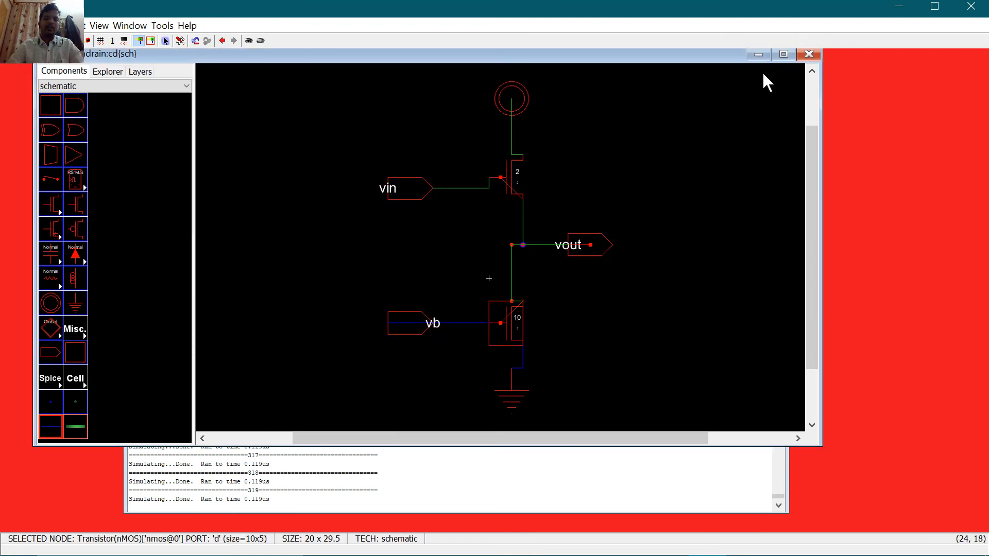
{"action": "left_click", "coordinate": [123, 70]}
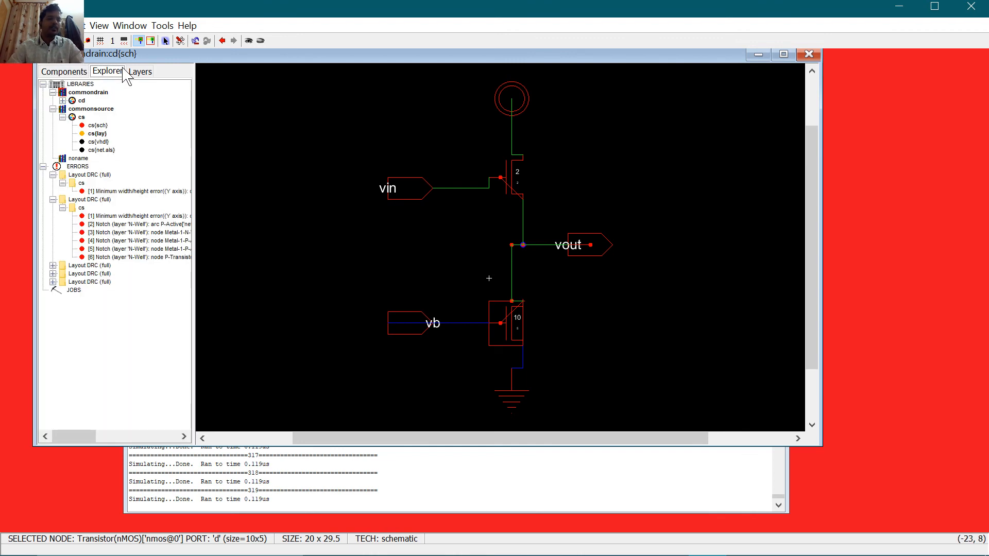
{"action": "left_click", "coordinate": [98, 134]}
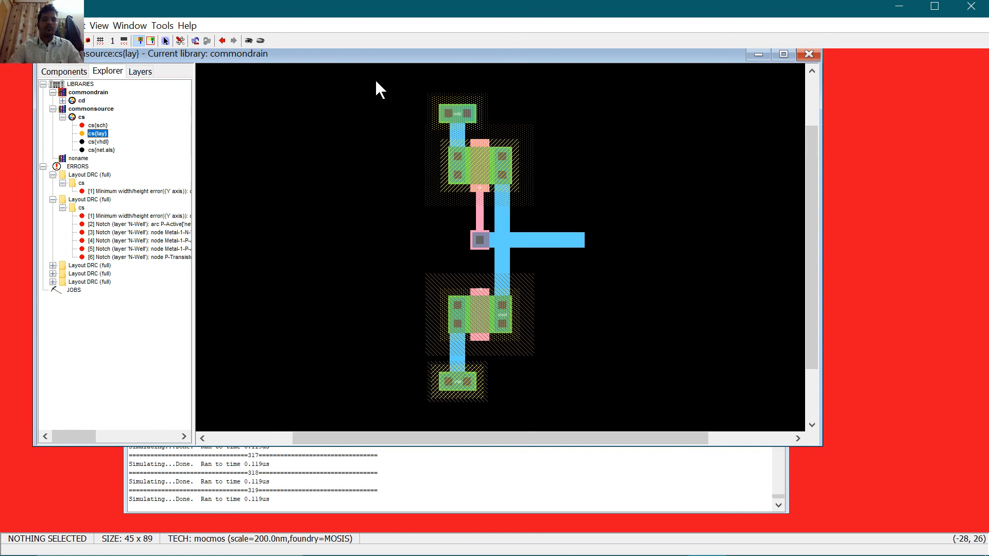
{"action": "left_click_drag", "start_coordinate": [375, 76], "coordinate": [622, 427]}
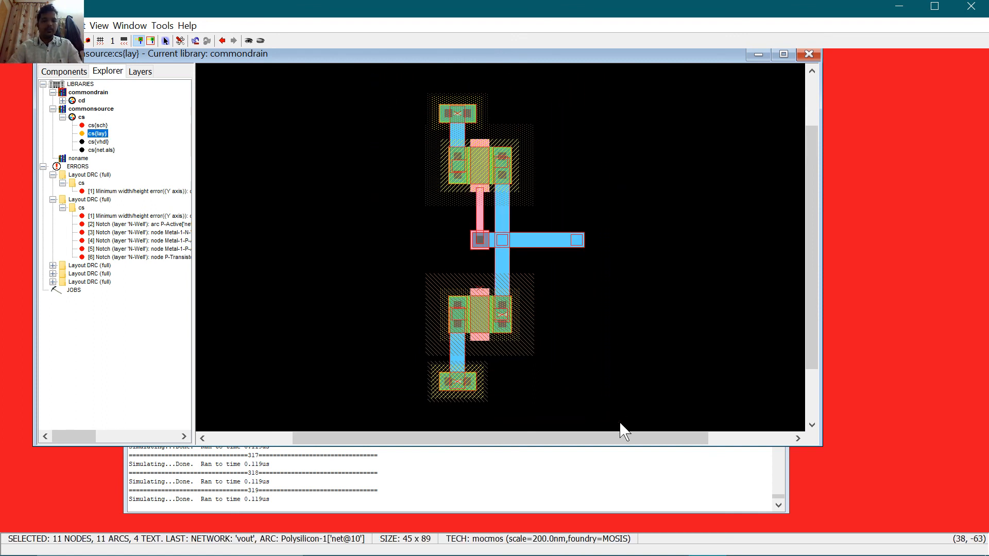
{"action": "double_click", "coordinate": [72, 101]}
{"action": "left_click", "coordinate": [103, 117]}
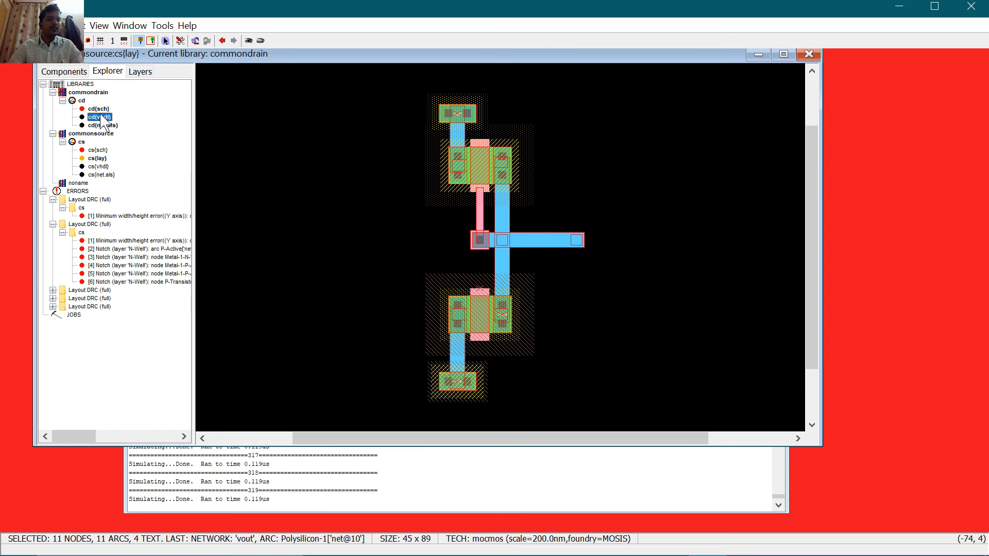
Step: Create a new layout cell 'cd', paste the copied layout into it, and fit it in view
{"action": "left_click", "coordinate": [78, 25]}
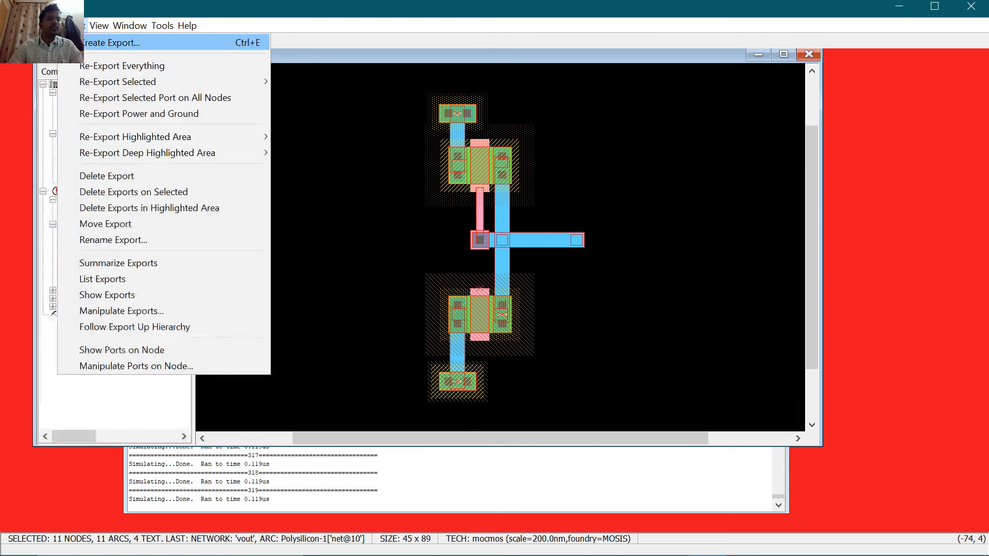
{"action": "mouse_move", "coordinate": [47, 26]}
{"action": "left_click", "coordinate": [67, 43]}
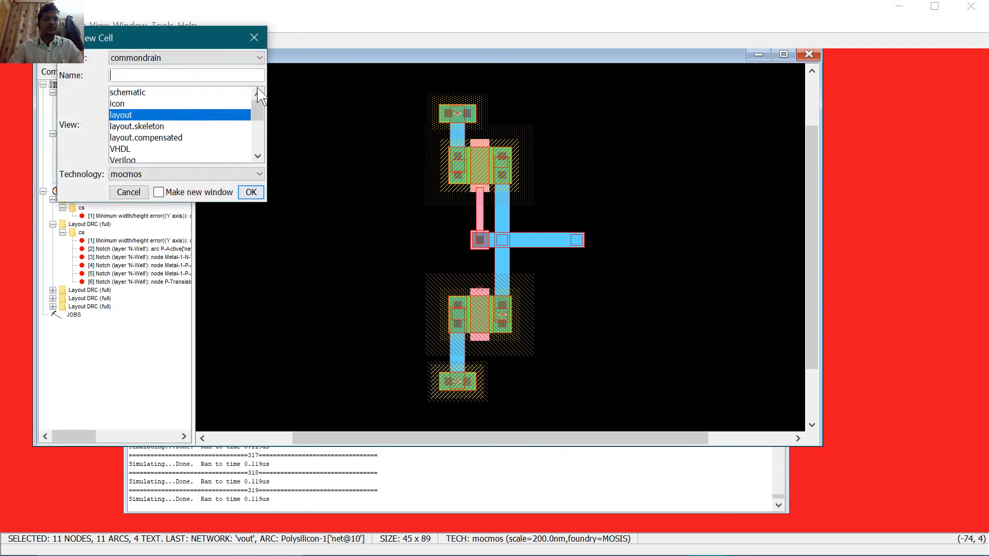
{"action": "type", "text": "cd"}
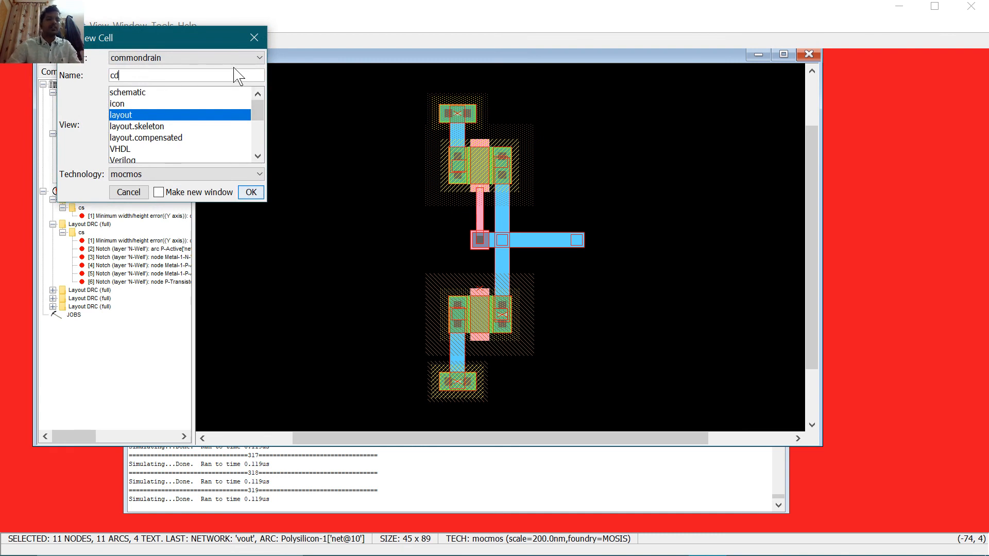
{"action": "left_click", "coordinate": [243, 192]}
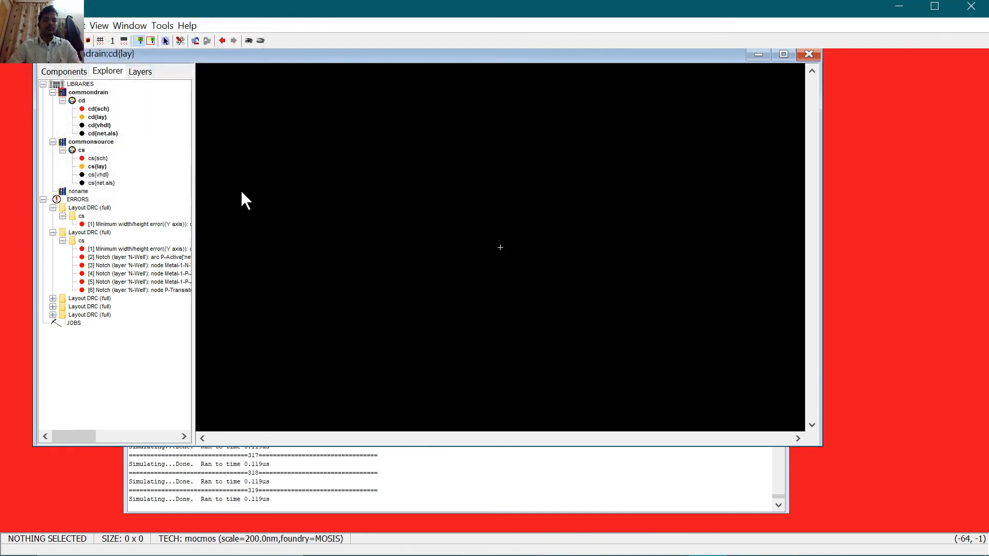
{"action": "key", "text": "ctrl+v"}
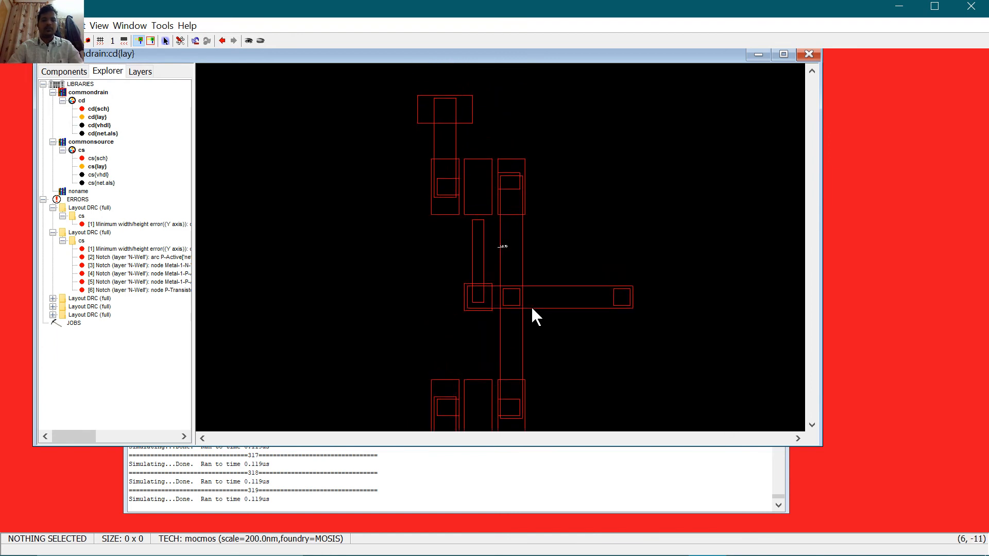
{"action": "left_click", "coordinate": [537, 250]}
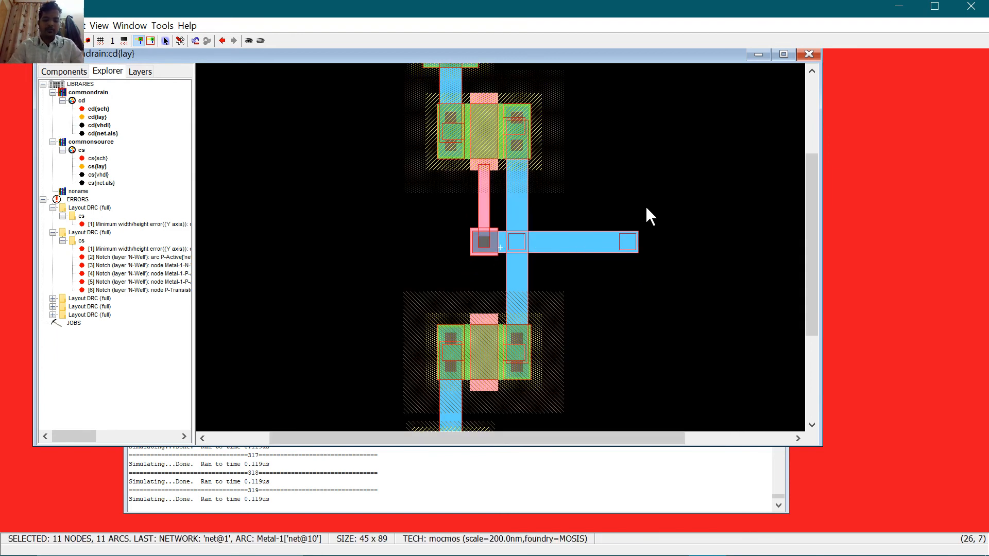
{"action": "key", "text": "ctrl+9"}
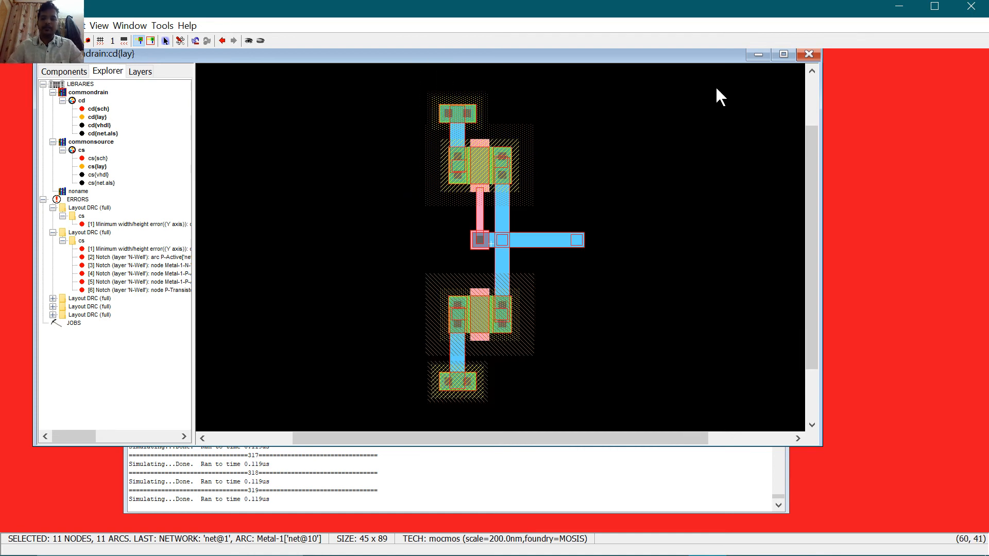
Step: In the maximized cd{lay}, delete the upper pMOS, its top P-Active contact and the poly-metal contact
{"action": "left_click", "coordinate": [786, 54]}
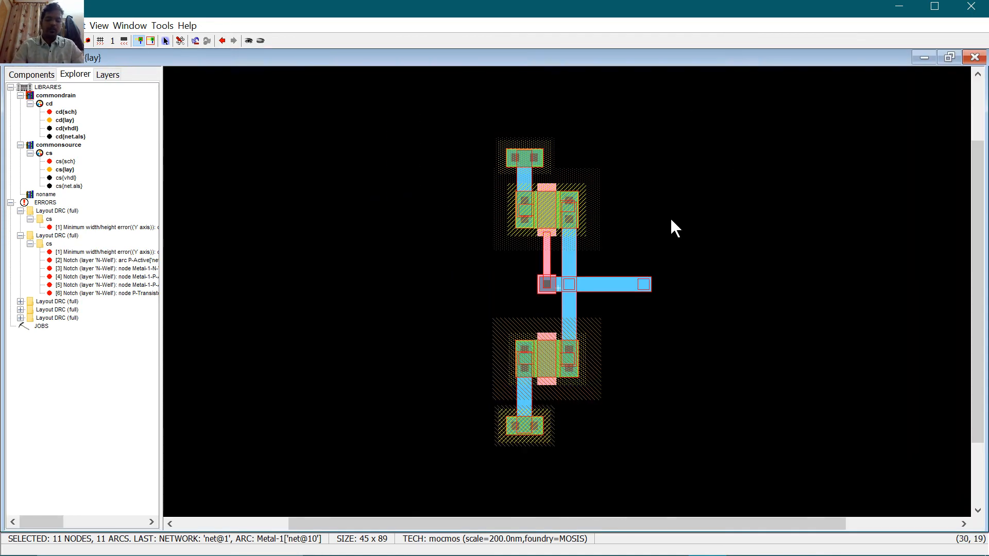
{"action": "key", "text": "ctrl+7"}
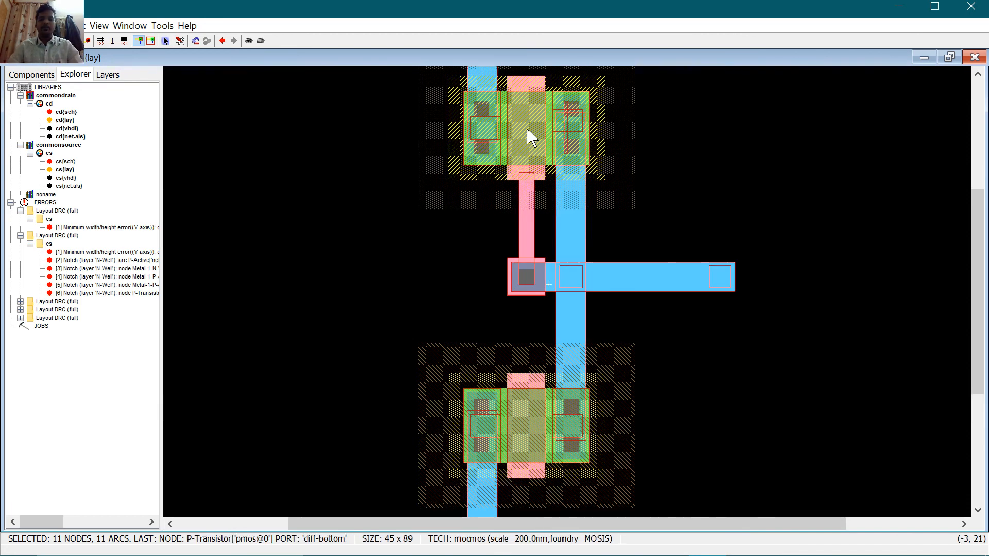
{"action": "key", "text": "Delete"}
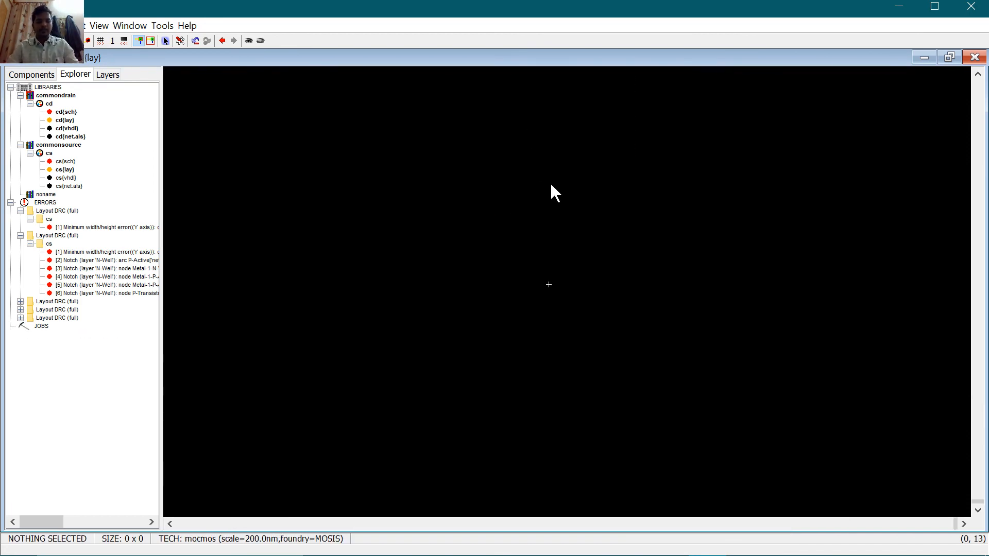
{"action": "key", "text": "ctrl+z"}
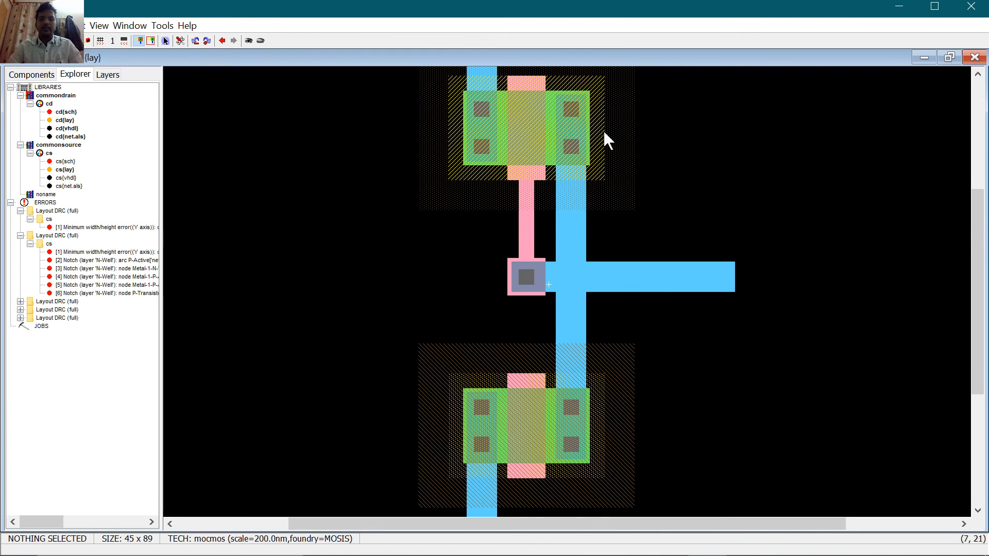
{"action": "left_click", "coordinate": [564, 126]}
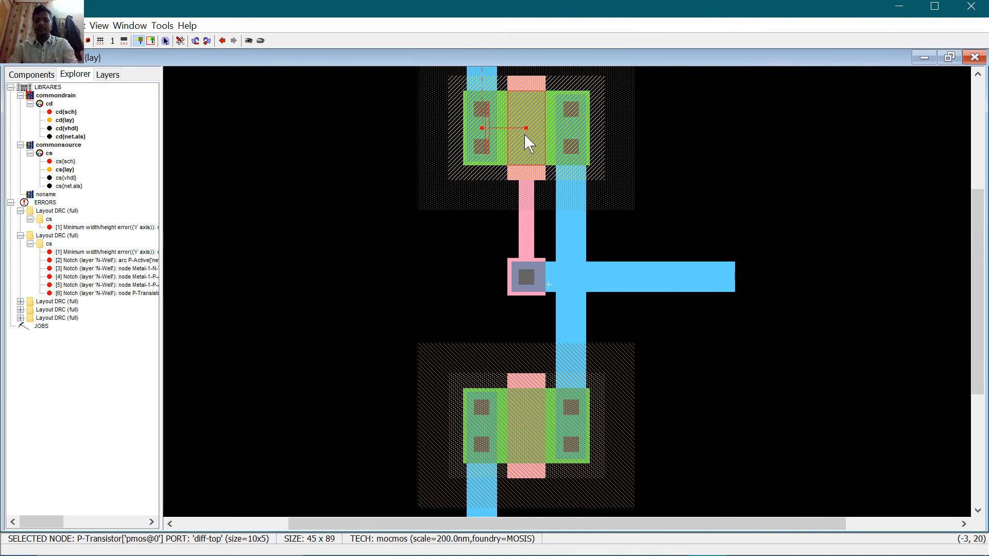
{"action": "key", "text": "Delete"}
{"action": "left_click", "coordinate": [566, 127]}
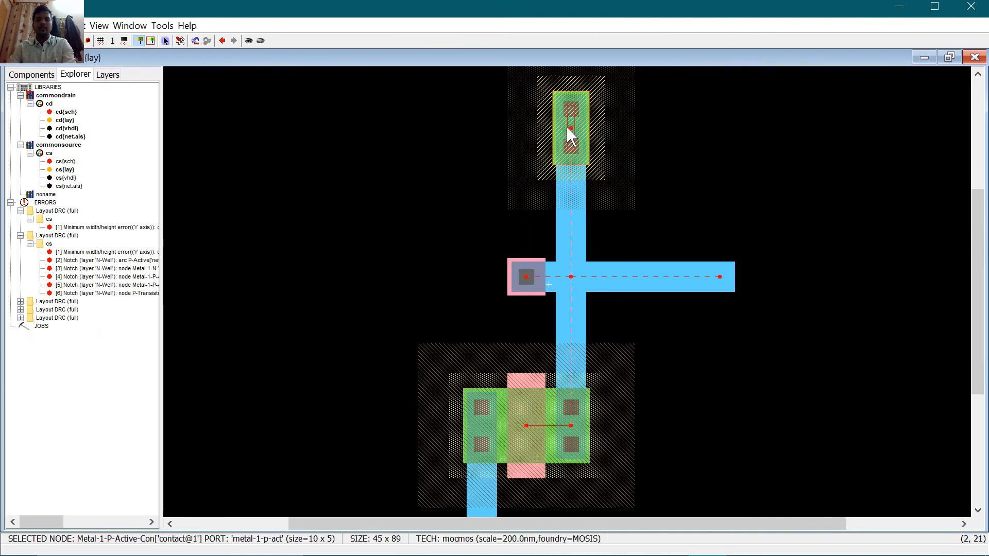
{"action": "key", "text": "Delete"}
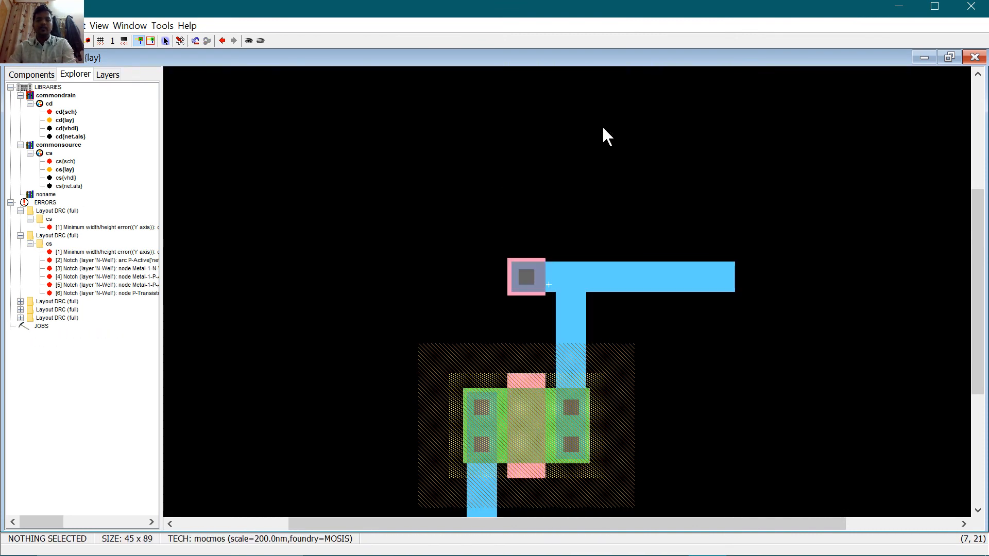
{"action": "left_click", "coordinate": [526, 280]}
{"action": "key", "text": "Delete"}
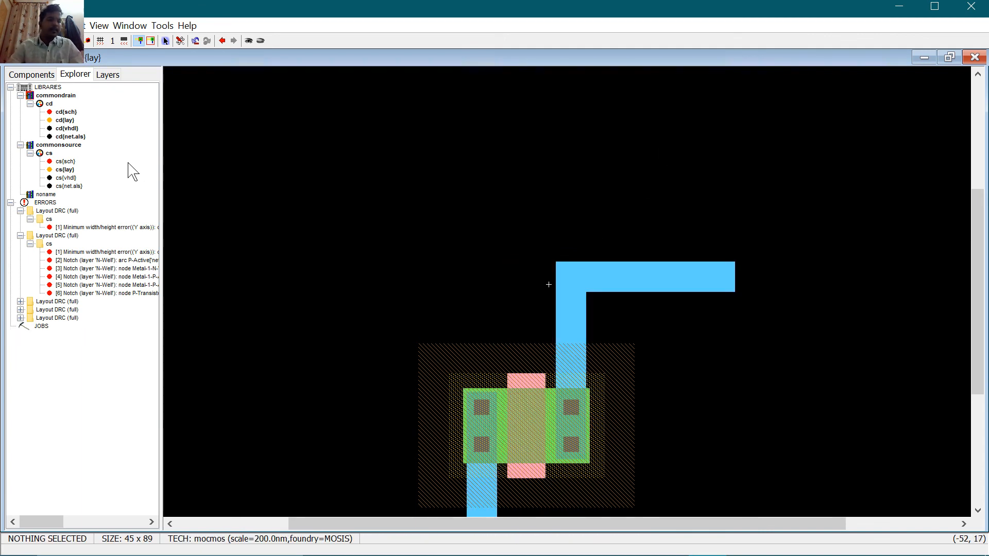
Step: Place a new nMOS transistor near the top with an n-active contact on each side
{"action": "left_click", "coordinate": [44, 77]}
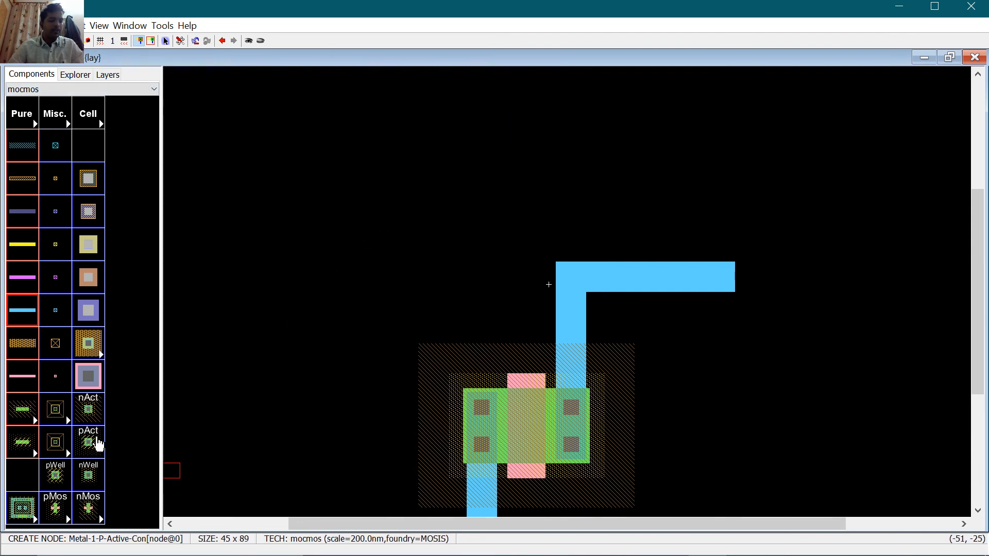
{"action": "left_click", "coordinate": [512, 152]}
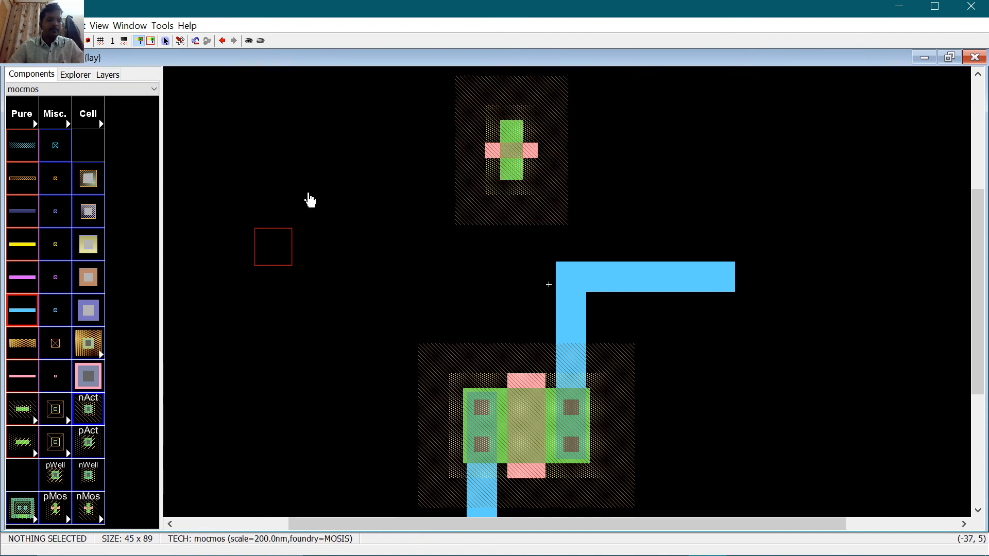
{"action": "left_click", "coordinate": [422, 144]}
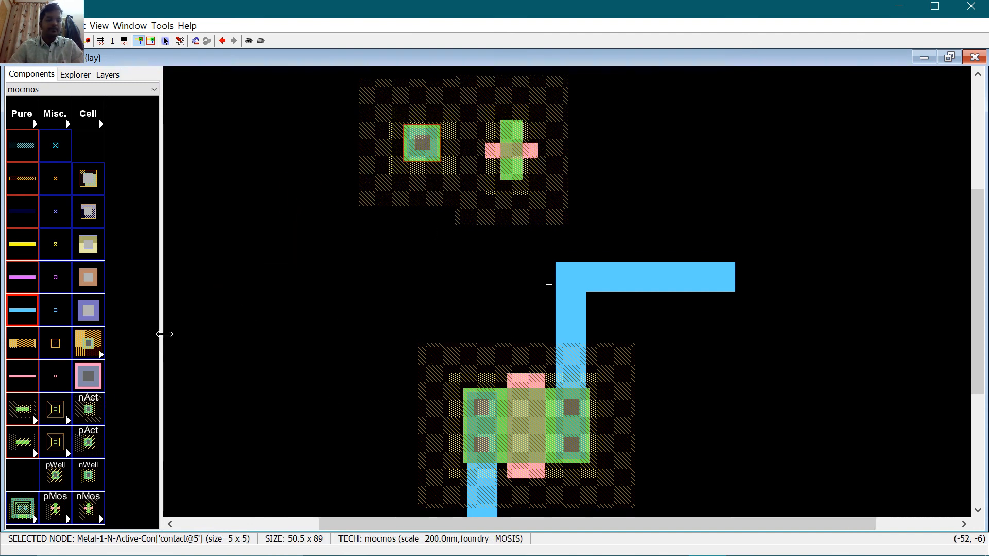
{"action": "left_click", "coordinate": [86, 423]}
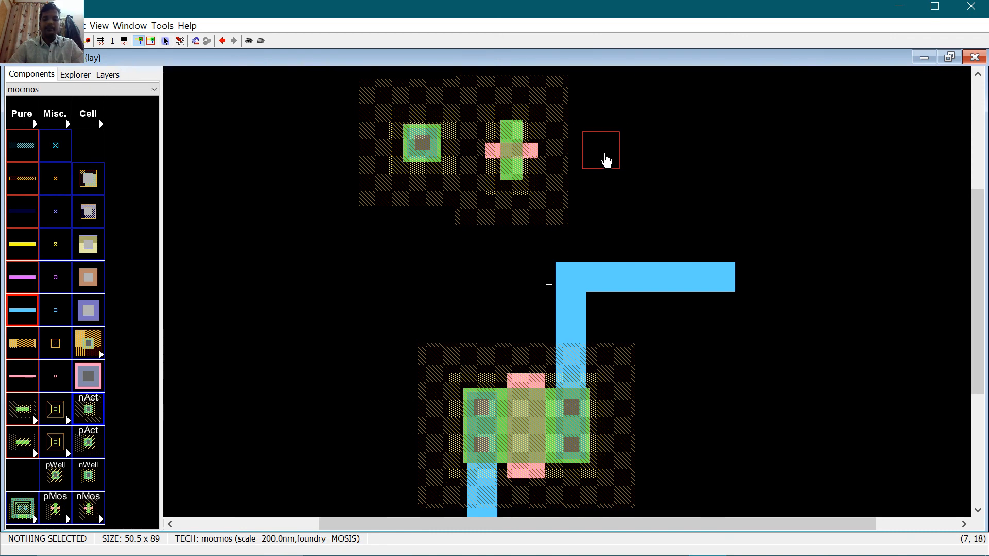
{"action": "left_click", "coordinate": [602, 153]}
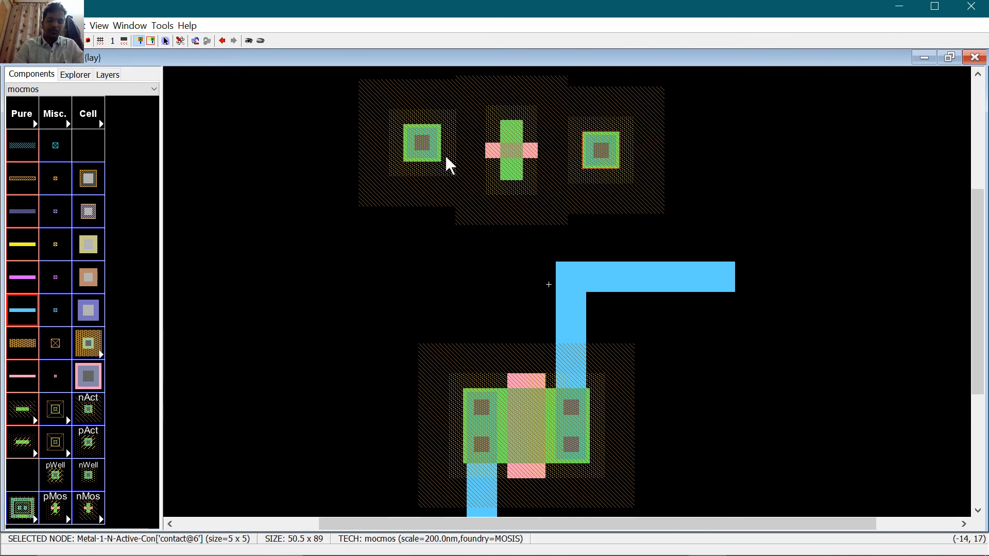
Step: Set the right contact's X size to 10 and the nMOS to width 10, length 5
{"action": "key", "text": "ctrl+i"}
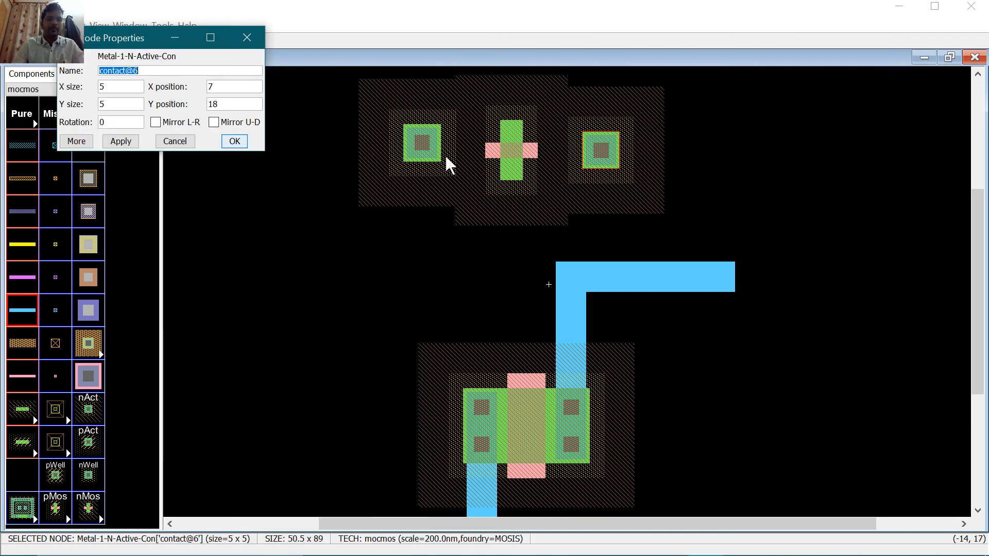
{"action": "key", "text": "Tab"}
{"action": "type", "text": "10"}
{"action": "key", "text": "Return"}
{"action": "left_click", "coordinate": [522, 150]}
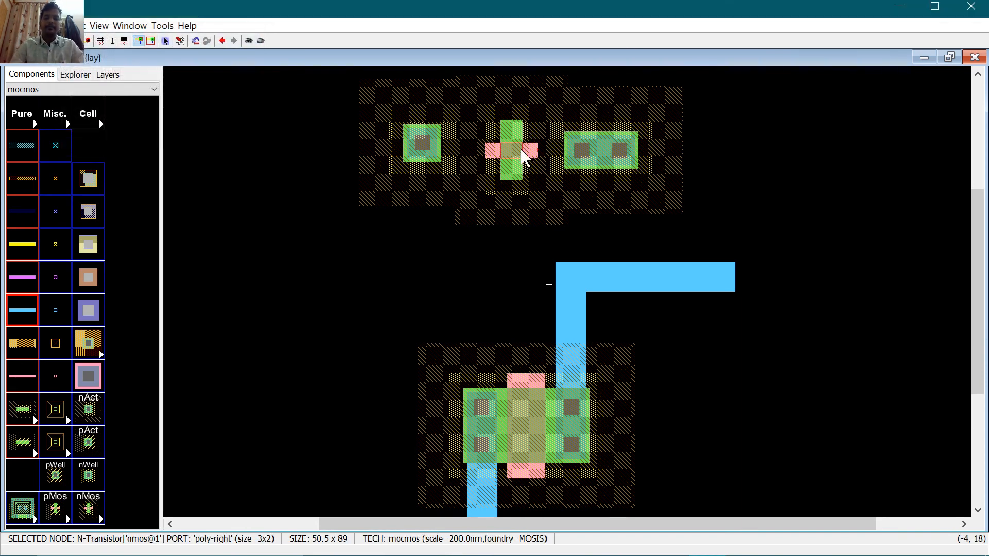
{"action": "key", "text": "ctrl+i"}
{"action": "key", "text": "Tab"}
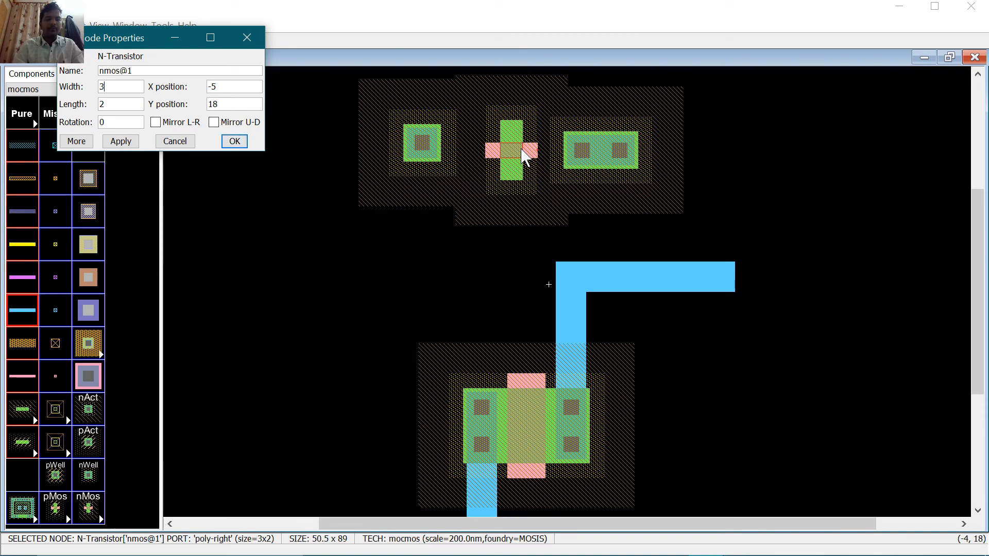
{"action": "type", "text": "1"}
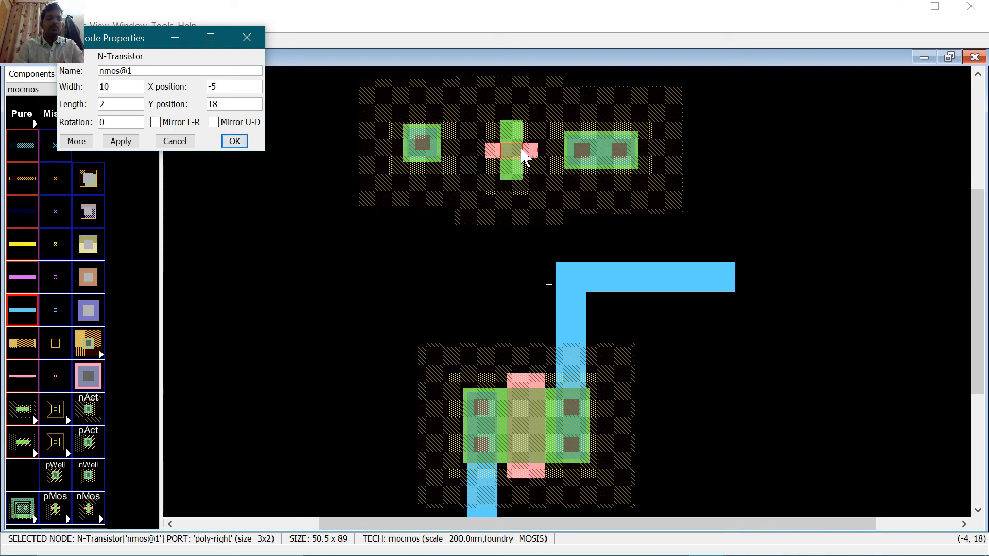
{"action": "type", "text": "0"}
{"action": "key", "text": "Tab"}
{"action": "key", "text": "Tab"}
{"action": "type", "text": "5"}
{"action": "key", "text": "Return"}
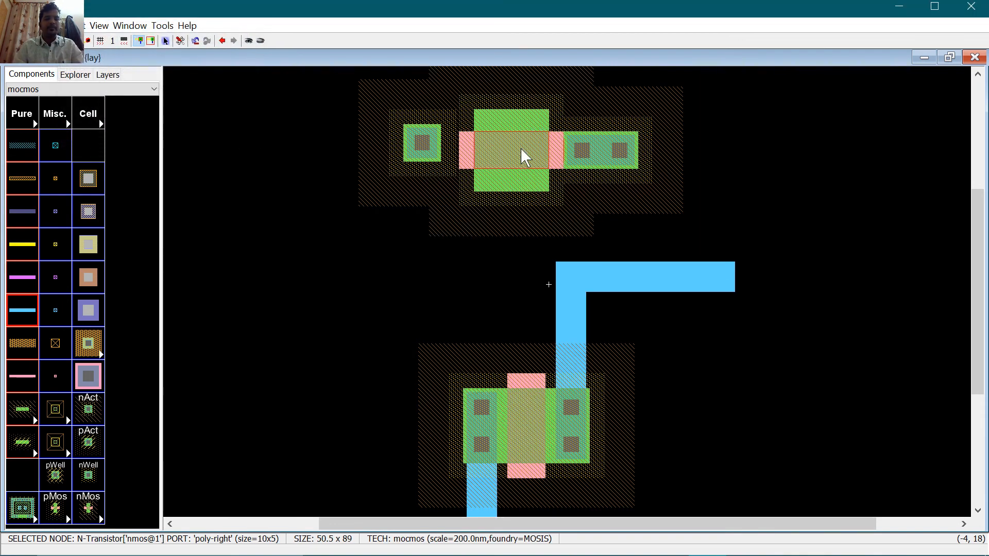
Step: Give the left contact X size 10, then rotate both contacts and the transistor 90 degrees
{"action": "left_click", "coordinate": [424, 140]}
{"action": "key", "text": "ctrl+i"}
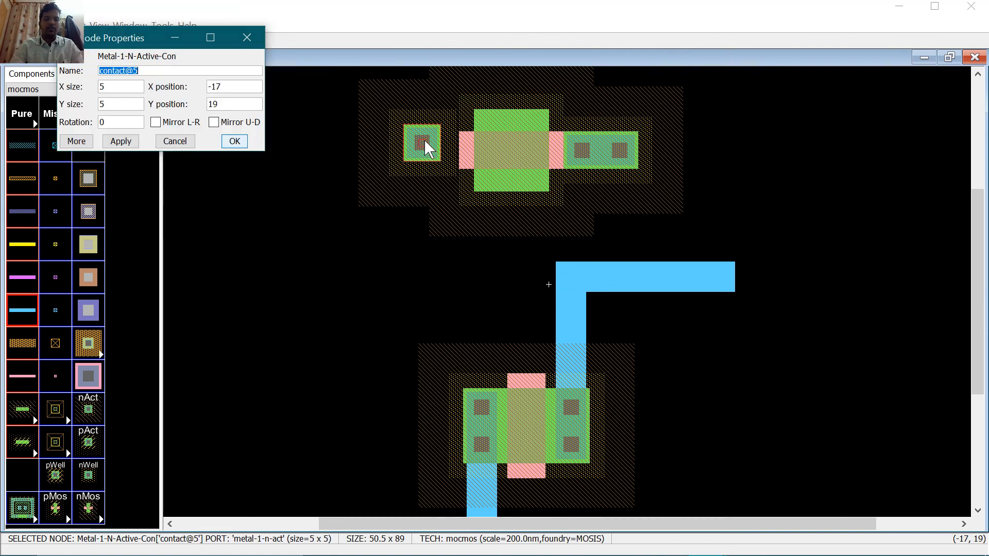
{"action": "key", "text": "Tab"}
{"action": "type", "text": "10"}
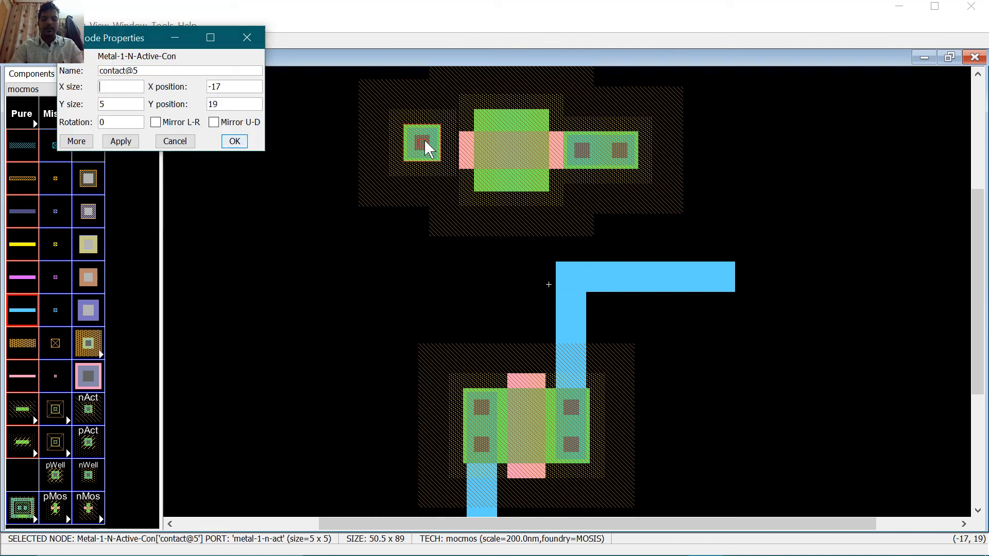
{"action": "key", "text": "Return"}
{"action": "key", "text": "ctrl+j"}
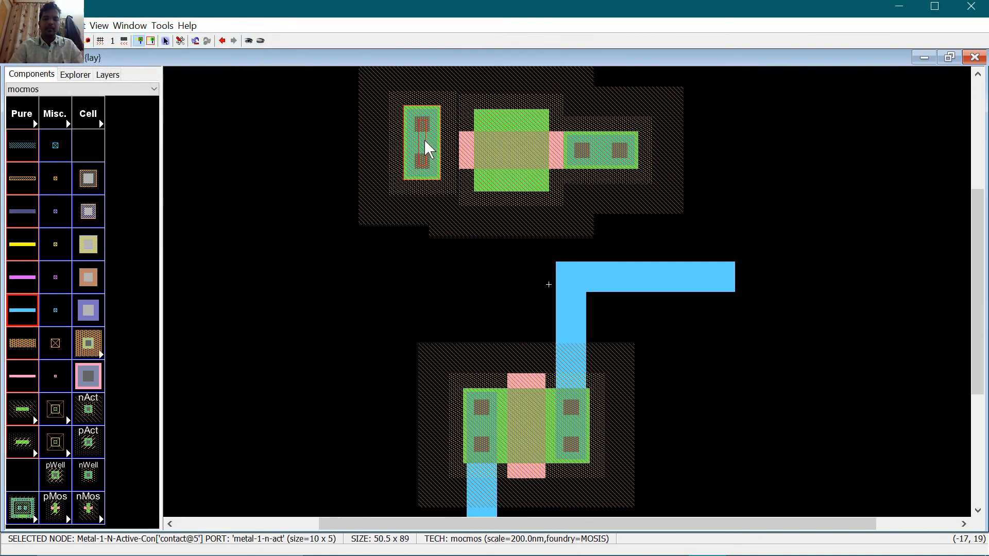
{"action": "left_click", "coordinate": [524, 151]}
{"action": "key", "text": "ctrl+j"}
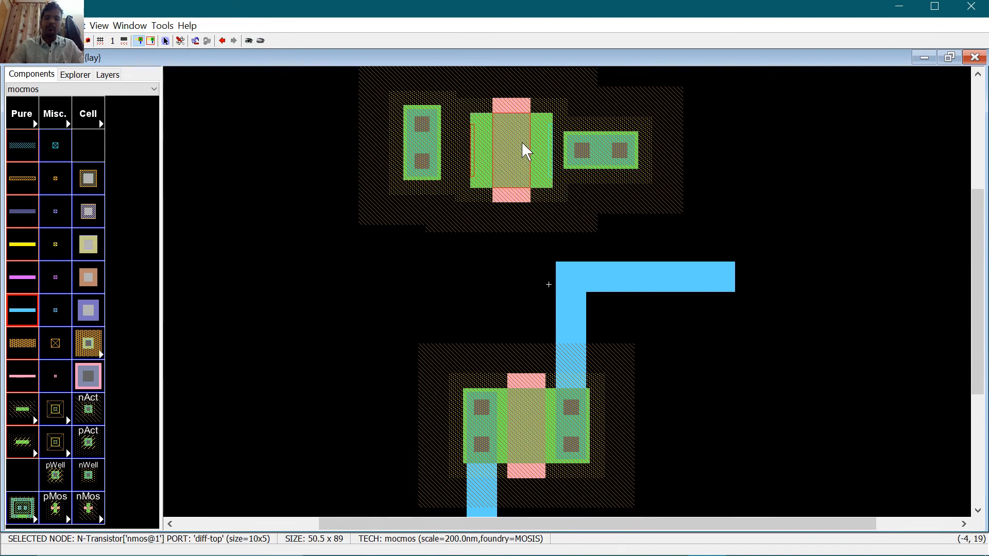
{"action": "left_click", "coordinate": [591, 149]}
{"action": "key", "text": "ctrl+j"}
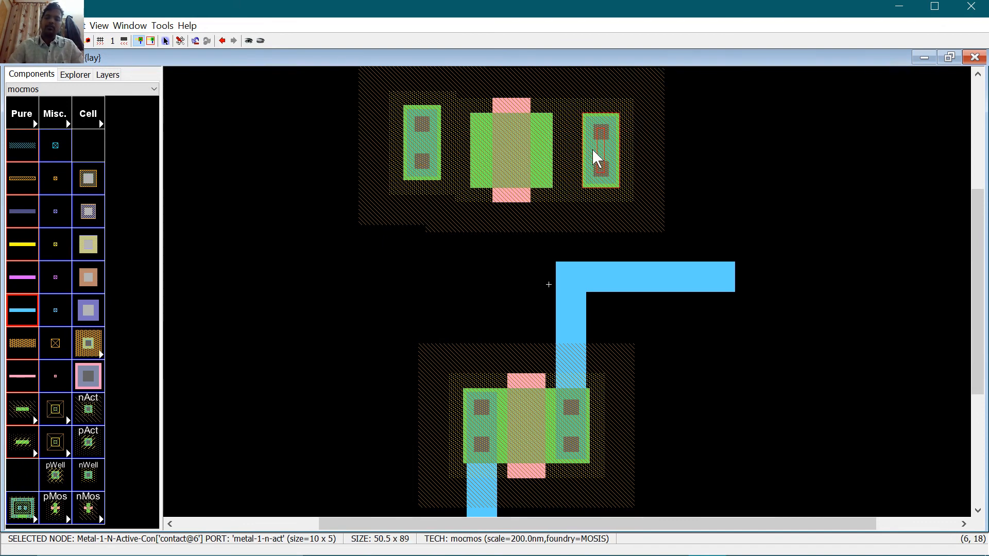
{"action": "left_click_drag", "start_coordinate": [593, 150], "coordinate": [578, 150]}
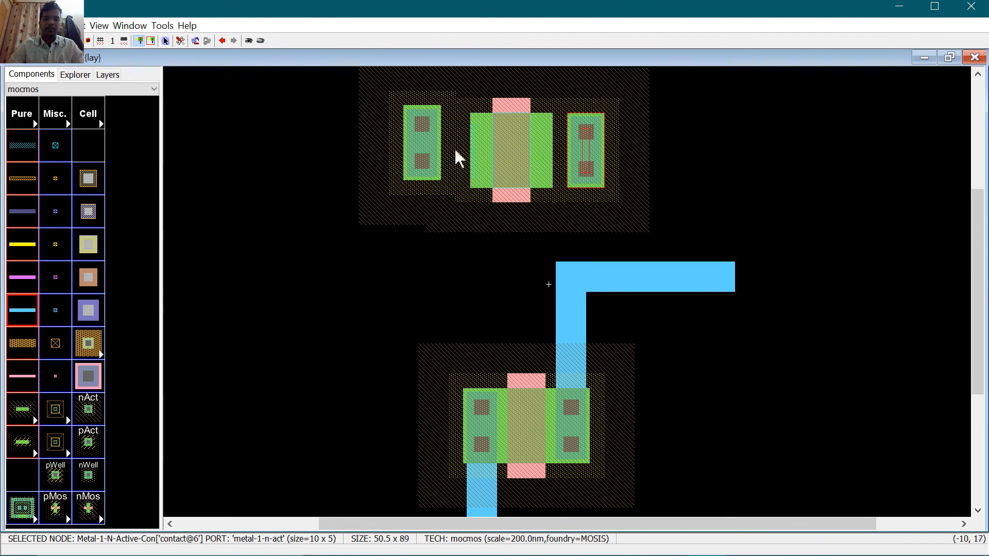
Step: Join both contacts to the transistor's diffusion with active arcs and push them snugly against it
{"action": "left_click", "coordinate": [426, 145]}
{"action": "left_click_drag", "start_coordinate": [425, 145], "coordinate": [429, 156]}
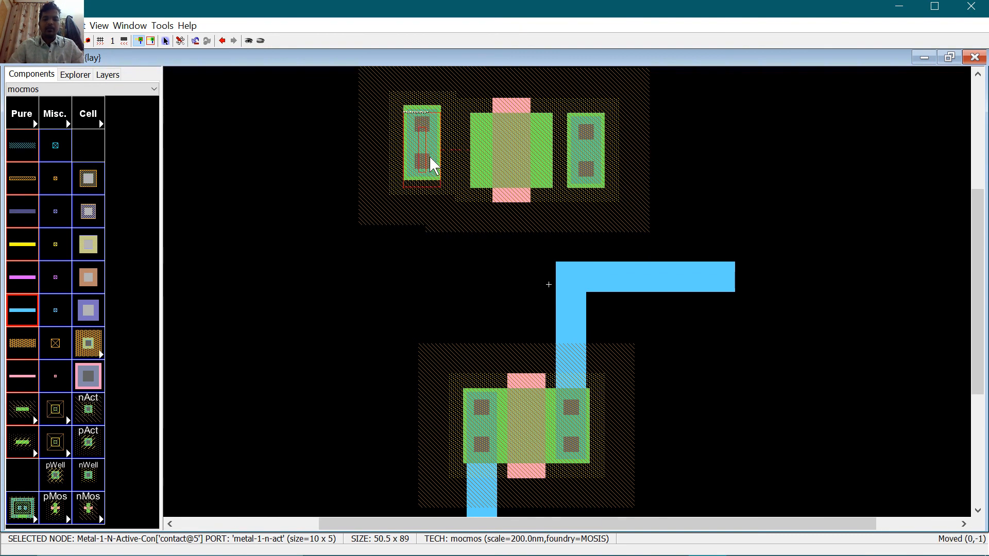
{"action": "right_click", "coordinate": [473, 147]}
{"action": "left_click", "coordinate": [537, 156]}
{"action": "right_click", "coordinate": [575, 150]}
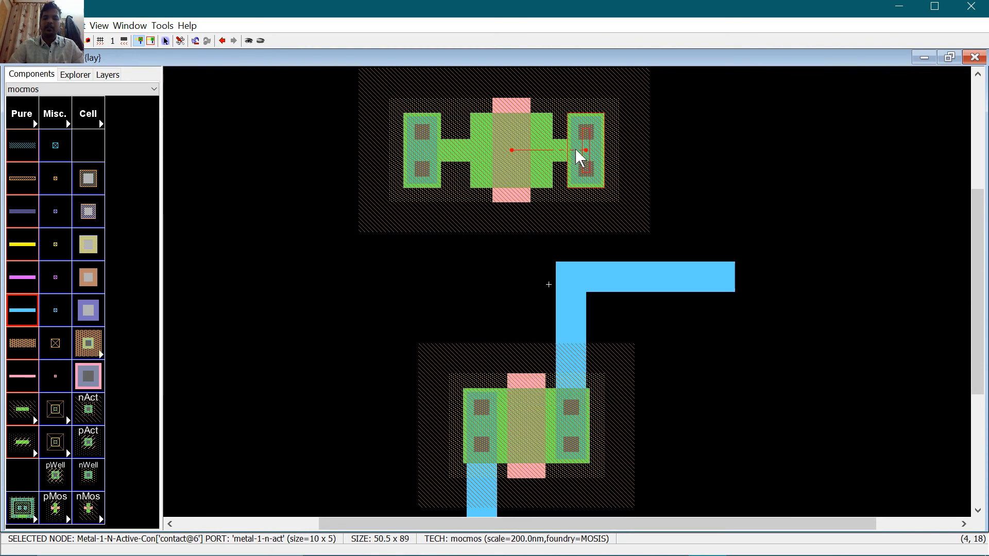
{"action": "left_click_drag", "start_coordinate": [575, 150], "coordinate": [545, 149]}
{"action": "left_click_drag", "start_coordinate": [416, 150], "coordinate": [506, 153]}
{"action": "left_click", "coordinate": [727, 191]}
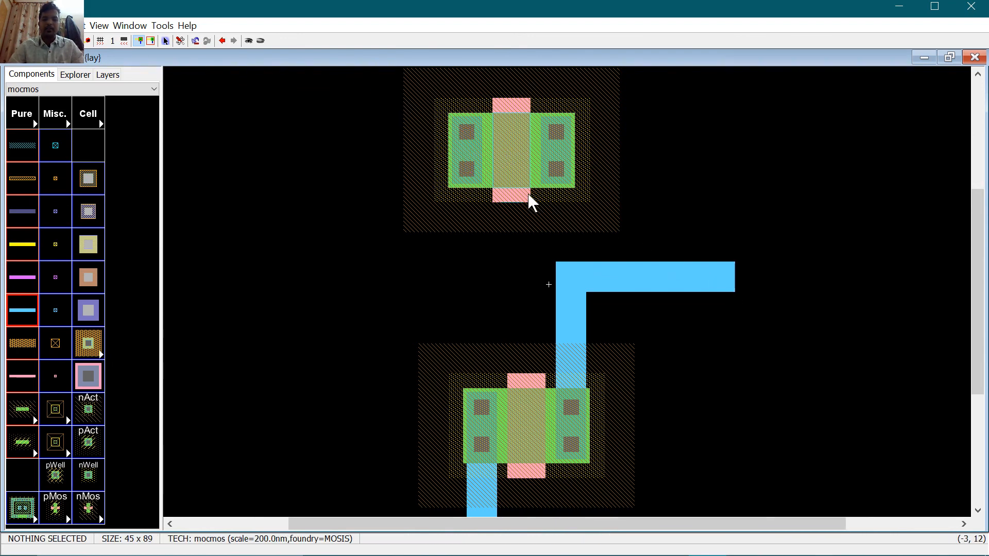
Step: Try dragging the upper transistor down and up, undoing both moves
{"action": "left_click_drag", "start_coordinate": [397, 99], "coordinate": [694, 275]}
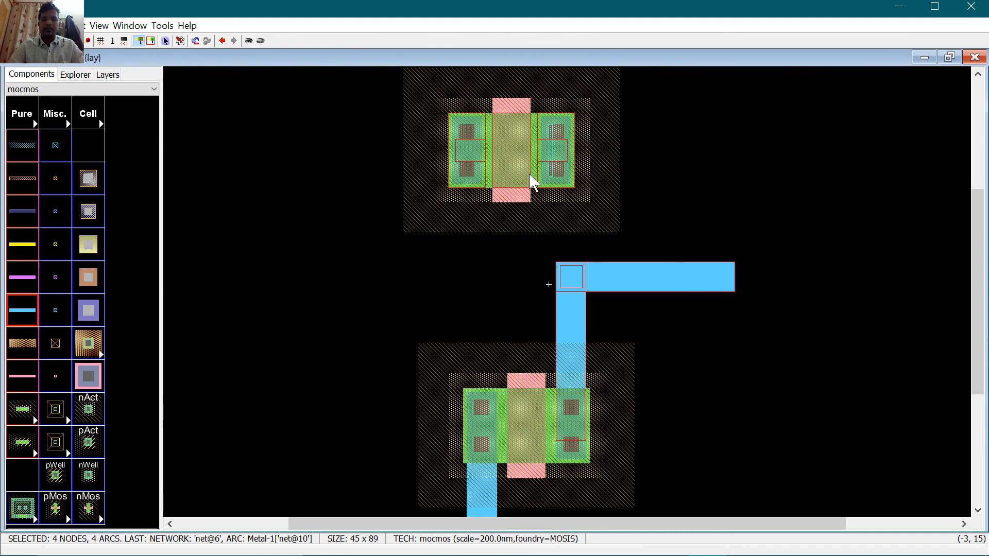
{"action": "left_click_drag", "start_coordinate": [530, 174], "coordinate": [540, 320]}
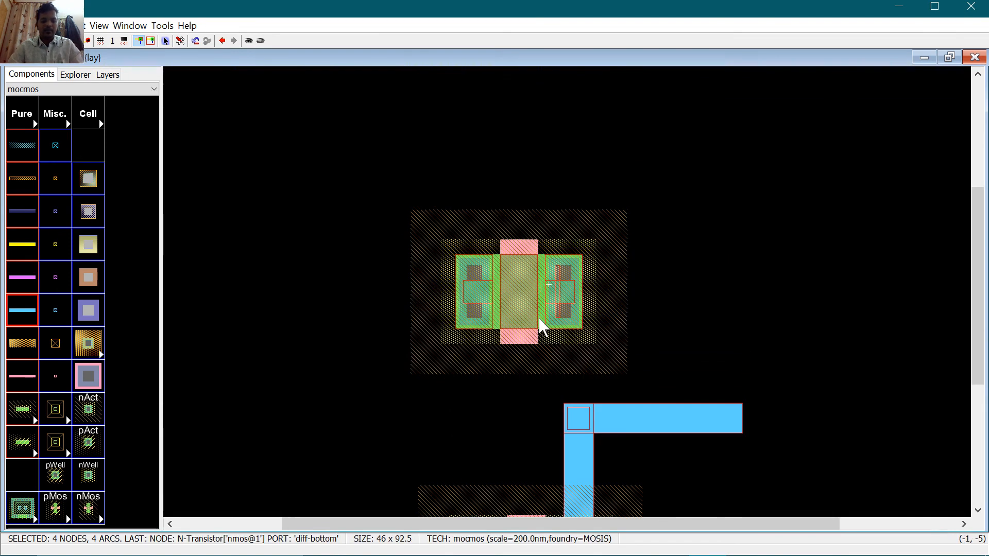
{"action": "key", "text": "ctrl+z"}
{"action": "left_click", "coordinate": [727, 228]}
{"action": "double_click", "coordinate": [511, 178]}
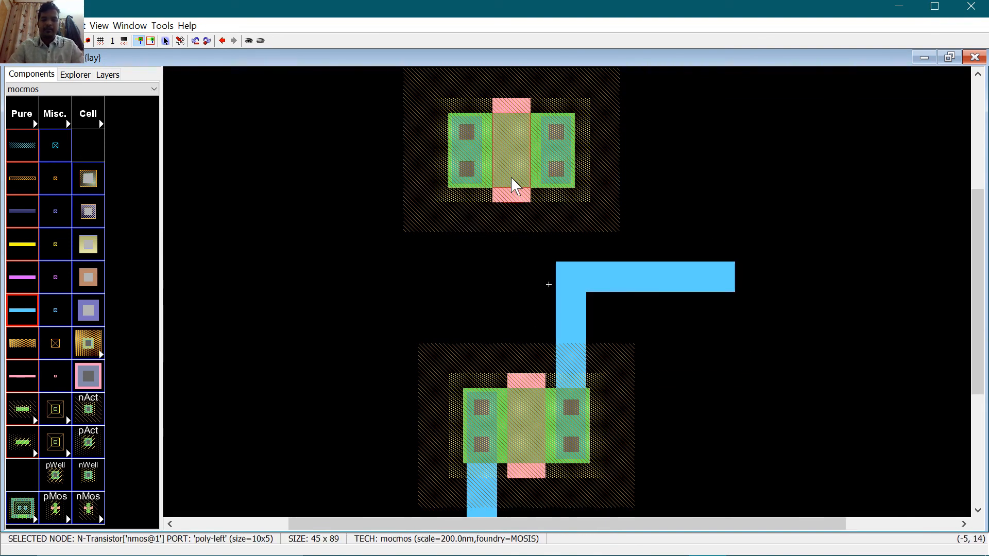
{"action": "left_click", "coordinate": [246, 39]}
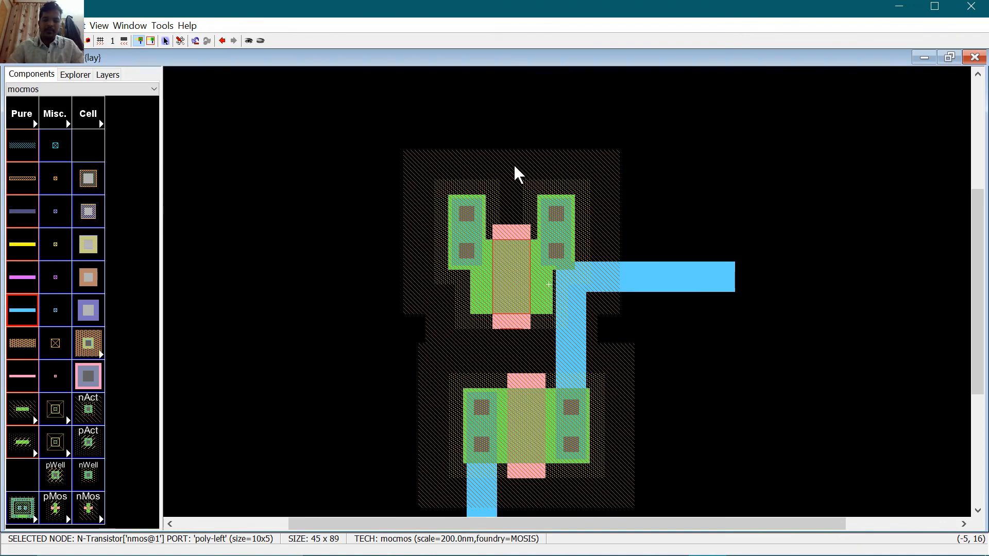
{"action": "left_click", "coordinate": [515, 164]}
{"action": "left_click_drag", "start_coordinate": [514, 253], "coordinate": [544, 147]}
{"action": "key", "text": "ctrl+z"}
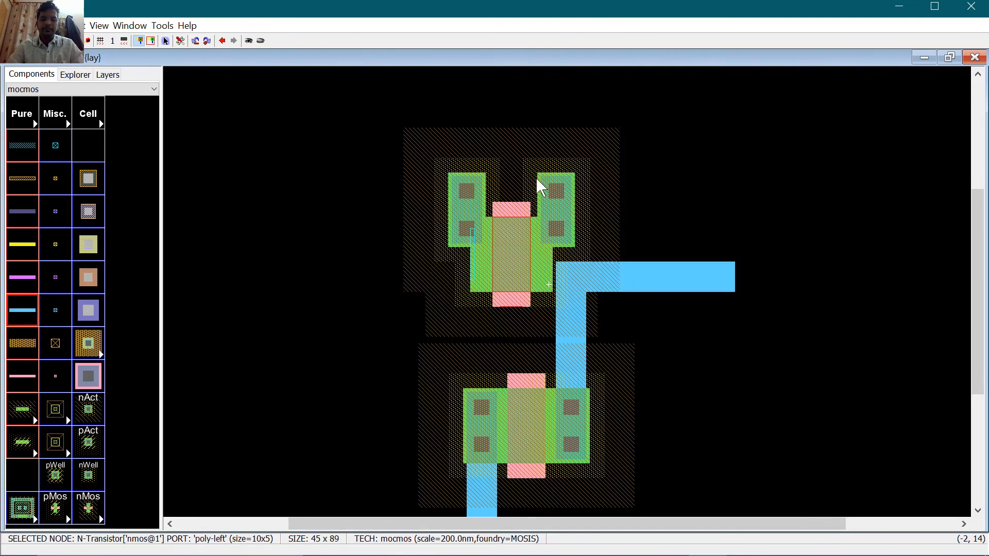
Step: Nudge the upper transistor and its contacts up and slightly right above the lower transistor
{"action": "key", "text": "Up"}
{"action": "key", "text": "Up"}
{"action": "key", "text": "Up"}
{"action": "key", "text": "Up"}
{"action": "key", "text": "Up"}
{"action": "key", "text": "Up"}
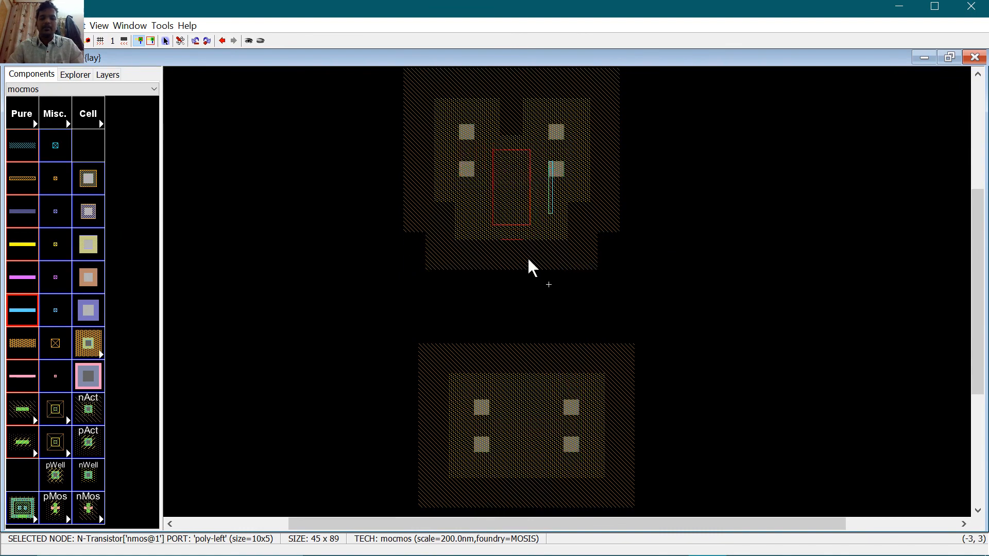
{"action": "key", "text": "Up"}
{"action": "key", "text": "Up"}
{"action": "key", "text": "Up"}
{"action": "key", "text": "Up"}
{"action": "key", "text": "Up"}
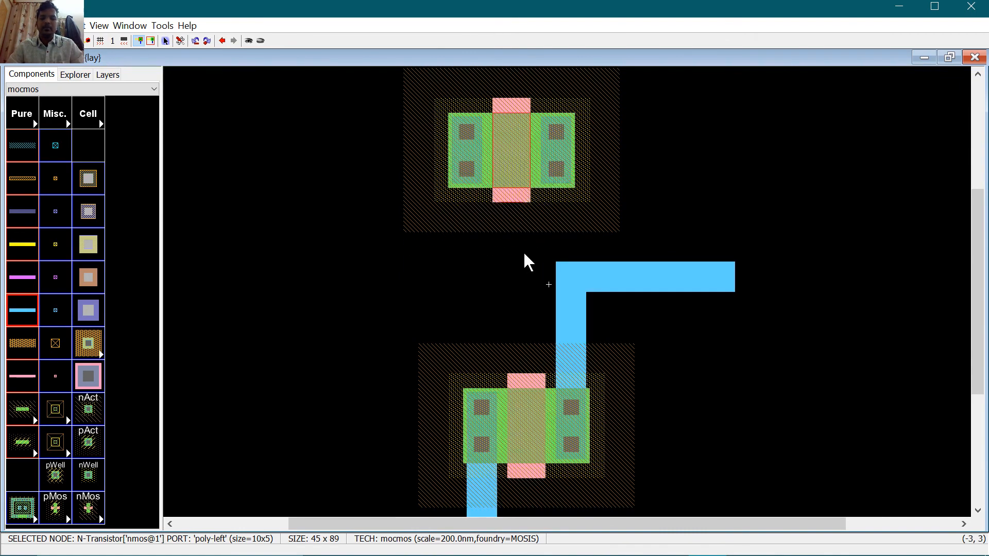
{"action": "left_click", "coordinate": [375, 79]}
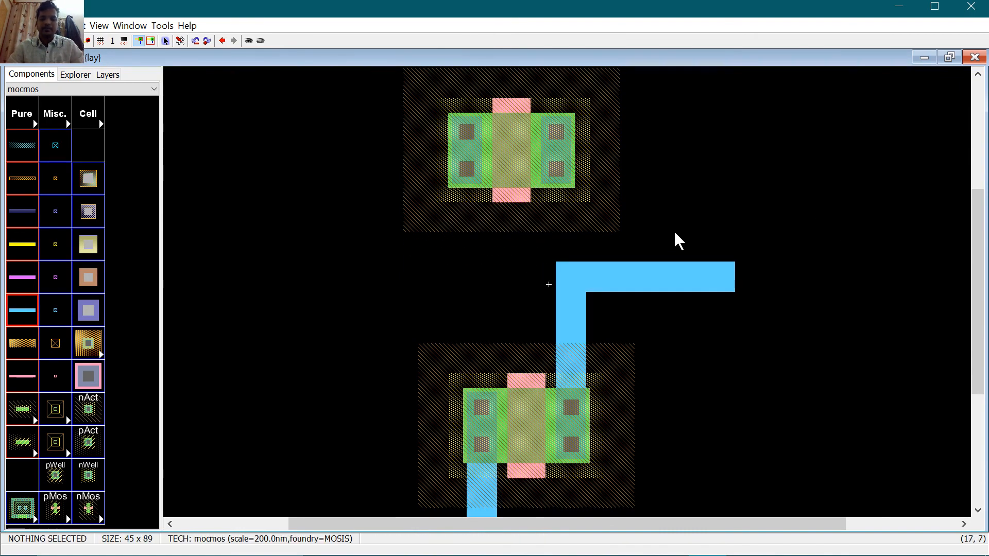
{"action": "left_click_drag", "start_coordinate": [612, 207], "coordinate": [300, 117]}
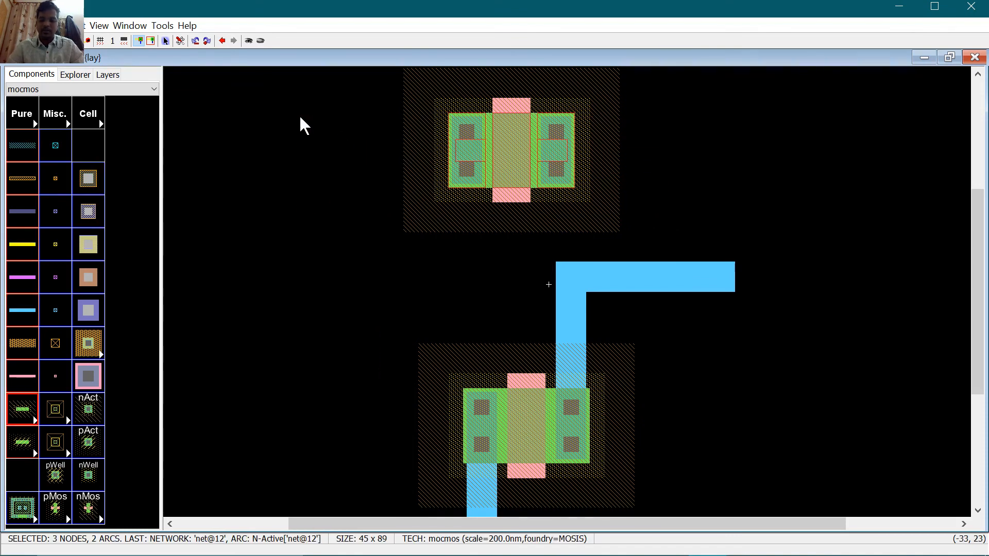
{"action": "key", "text": "Right"}
{"action": "key", "text": "Right"}
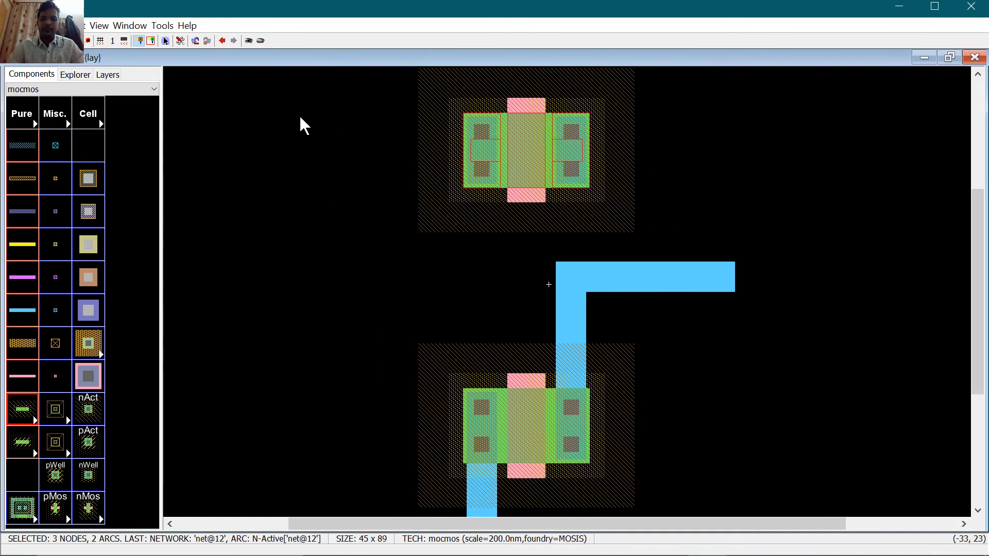
{"action": "key", "text": "Left"}
{"action": "left_click", "coordinate": [744, 224]}
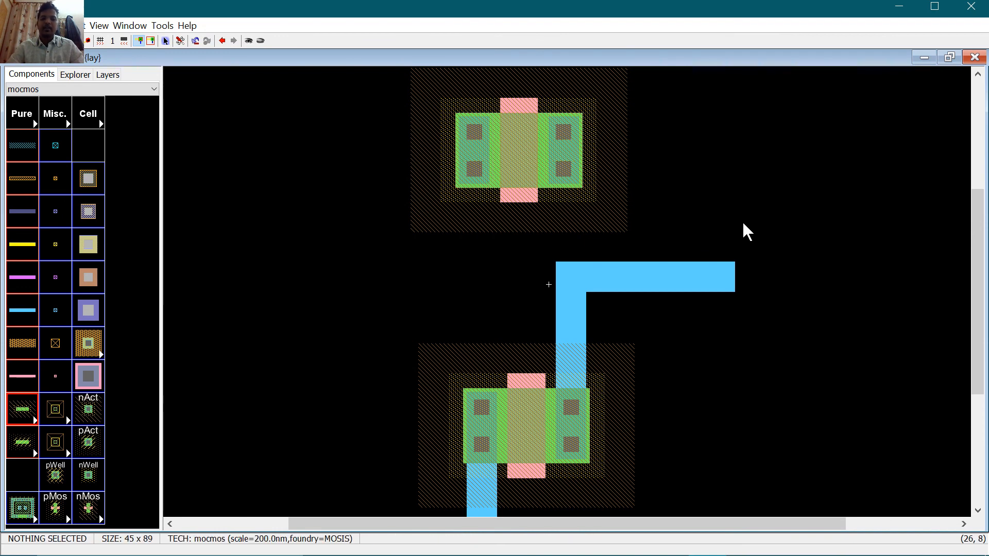
{"action": "key", "text": "ctrl+9"}
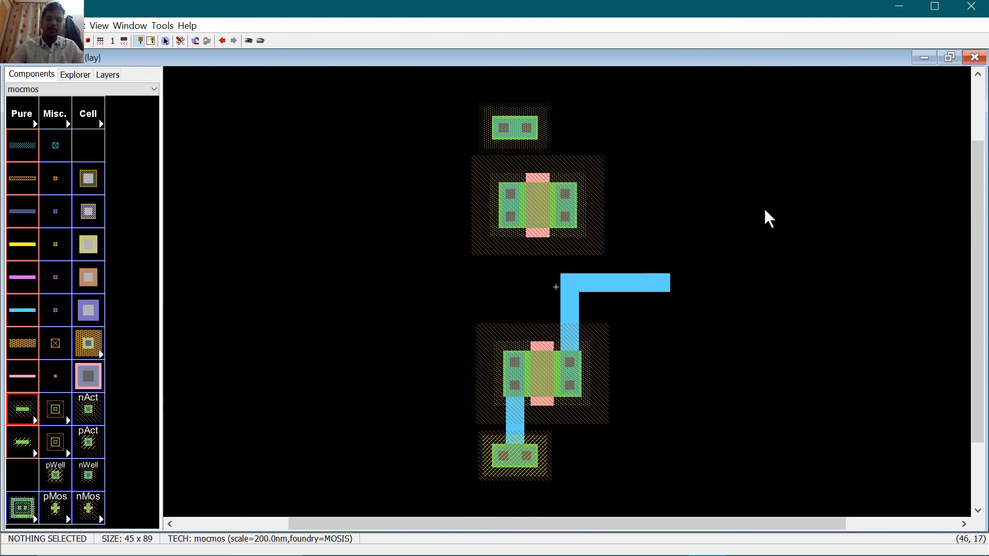
{"action": "left_click", "coordinate": [507, 146]}
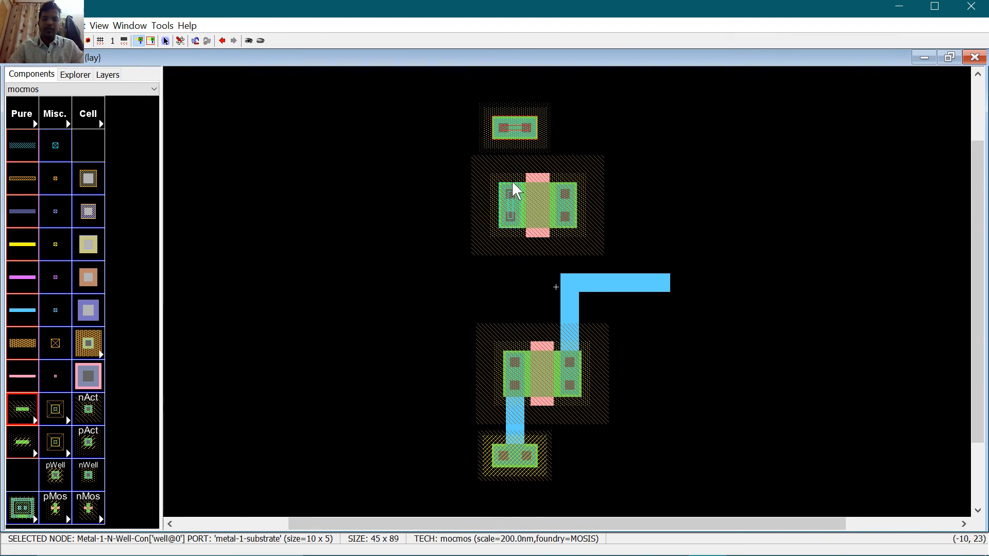
{"action": "left_click", "coordinate": [513, 185]}
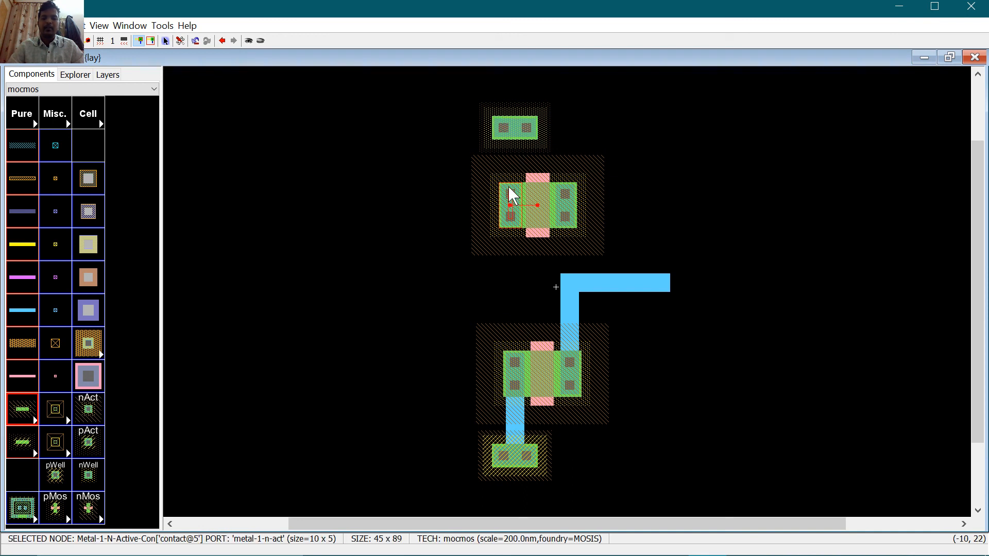
{"action": "left_click", "coordinate": [515, 135]}
{"action": "right_click", "coordinate": [509, 206]}
{"action": "left_click", "coordinate": [718, 189]}
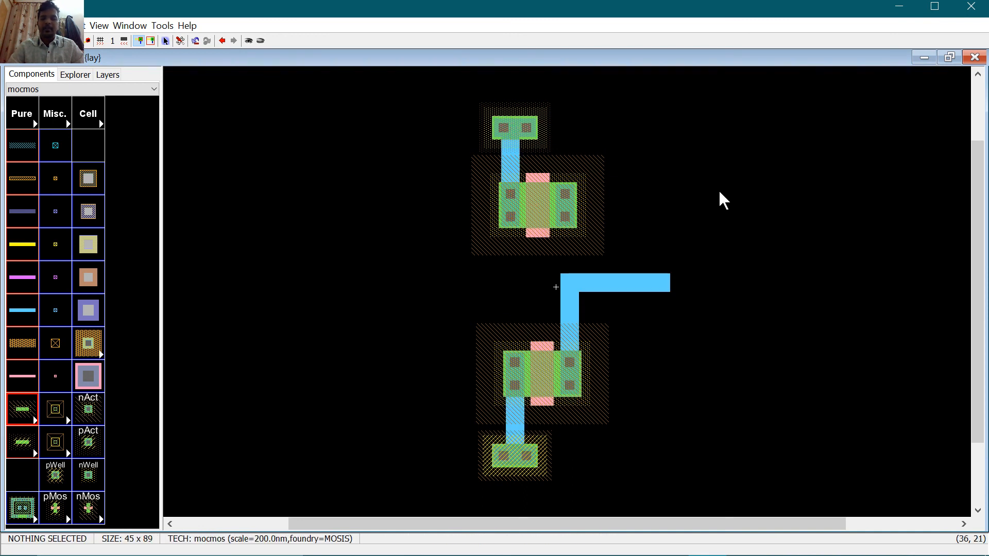
{"action": "left_click", "coordinate": [574, 220]}
{"action": "right_click", "coordinate": [569, 285]}
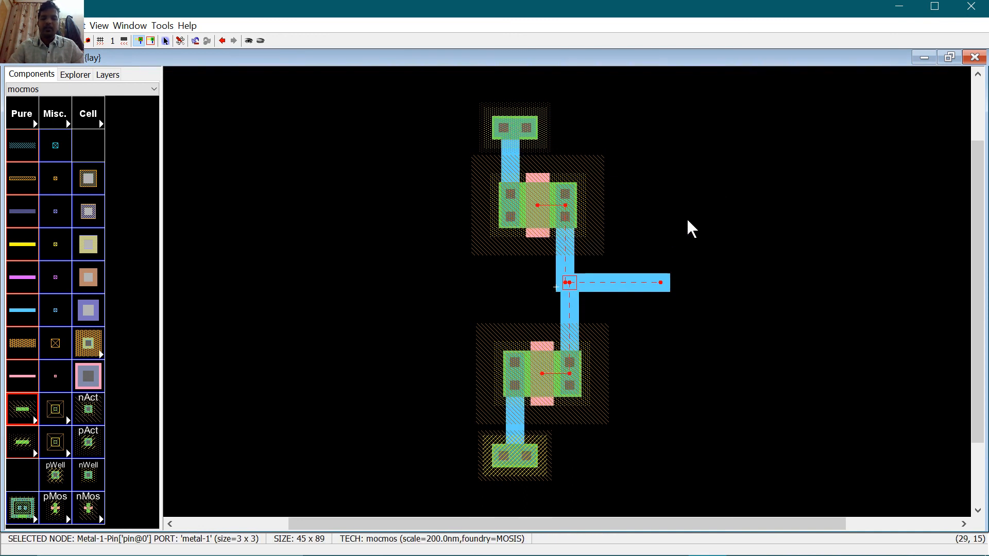
{"action": "left_click", "coordinate": [692, 194]}
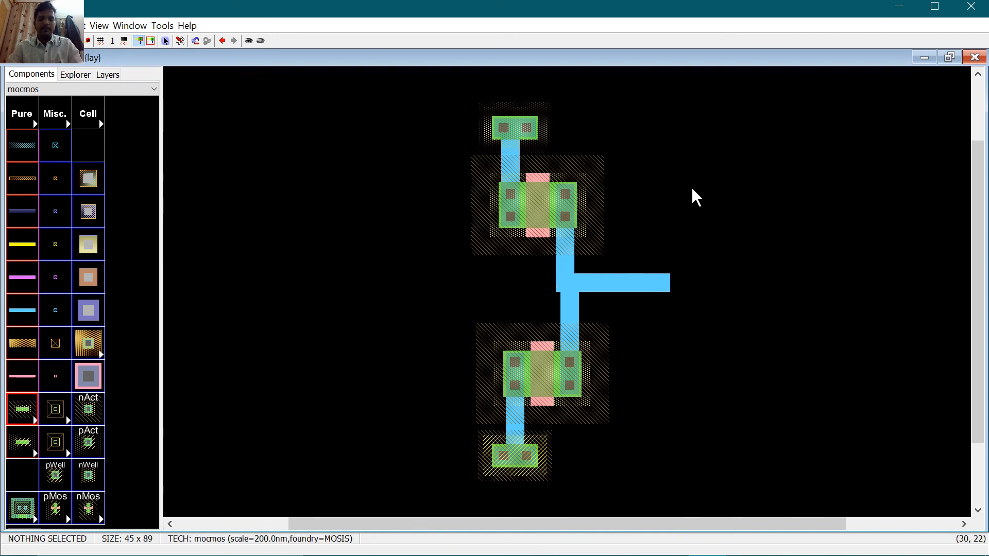
{"action": "left_click", "coordinate": [539, 233]}
Step: Export the upper and lower transistor gates, and the output pin as vout
{"action": "key", "text": "ctrl+e"}
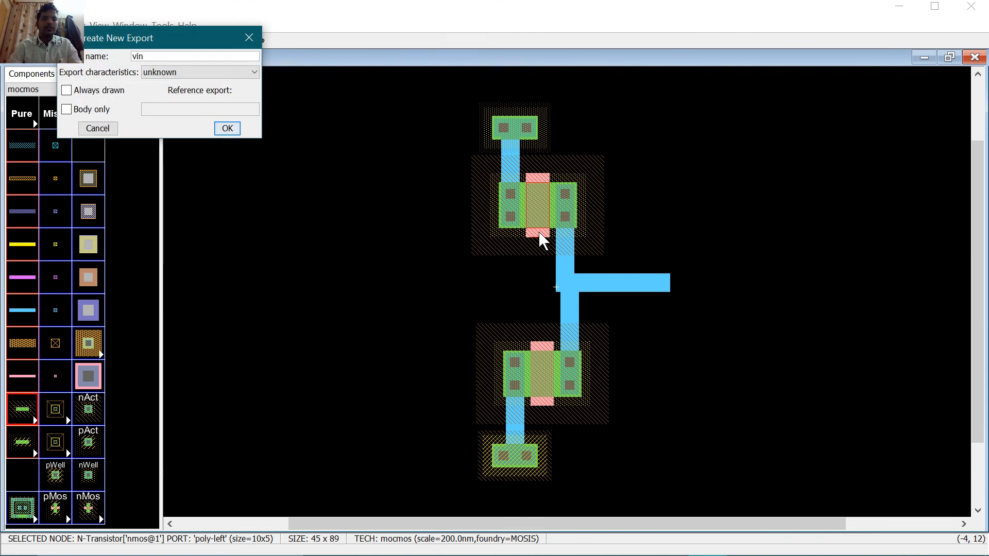
{"action": "key", "text": "Return"}
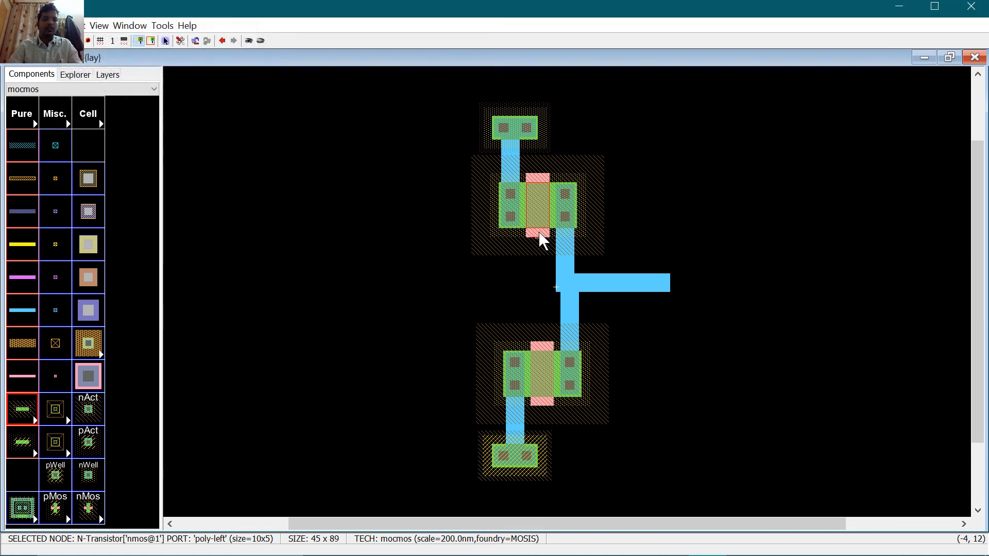
{"action": "left_click", "coordinate": [539, 342]}
{"action": "key", "text": "ctrl+e"}
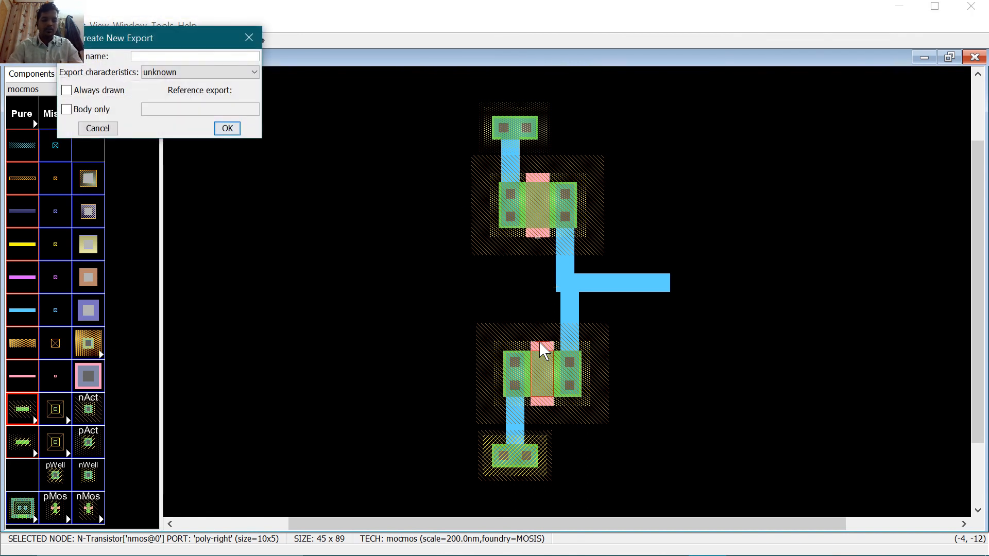
{"action": "type", "text": "vin"}
{"action": "key", "text": "Return"}
{"action": "left_click", "coordinate": [653, 287]}
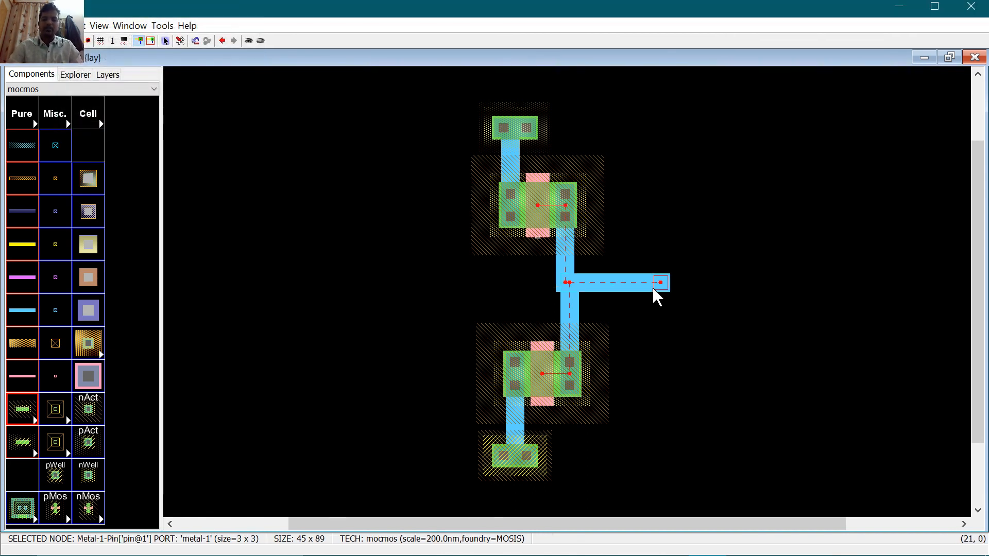
{"action": "key", "text": "ctrl+e"}
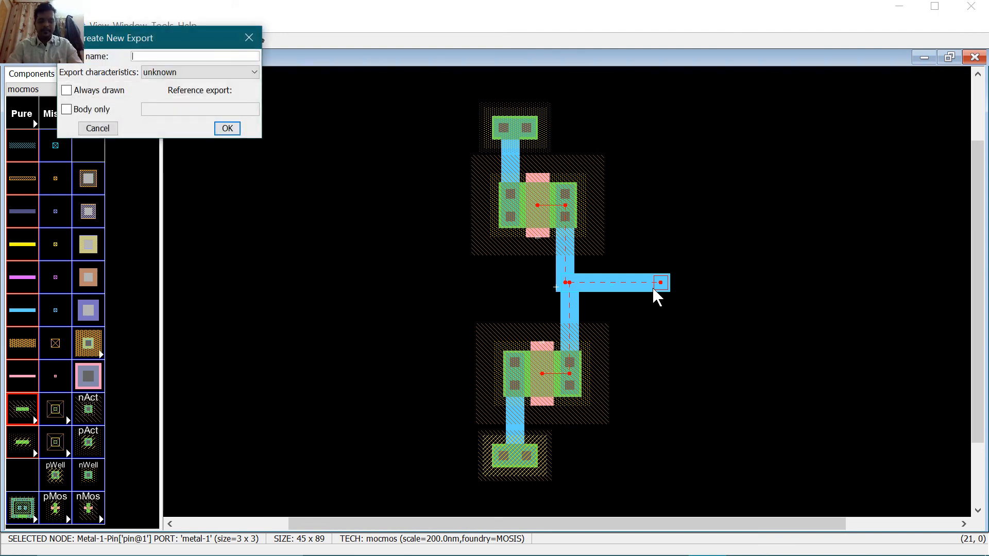
{"action": "key", "text": "Tab"}
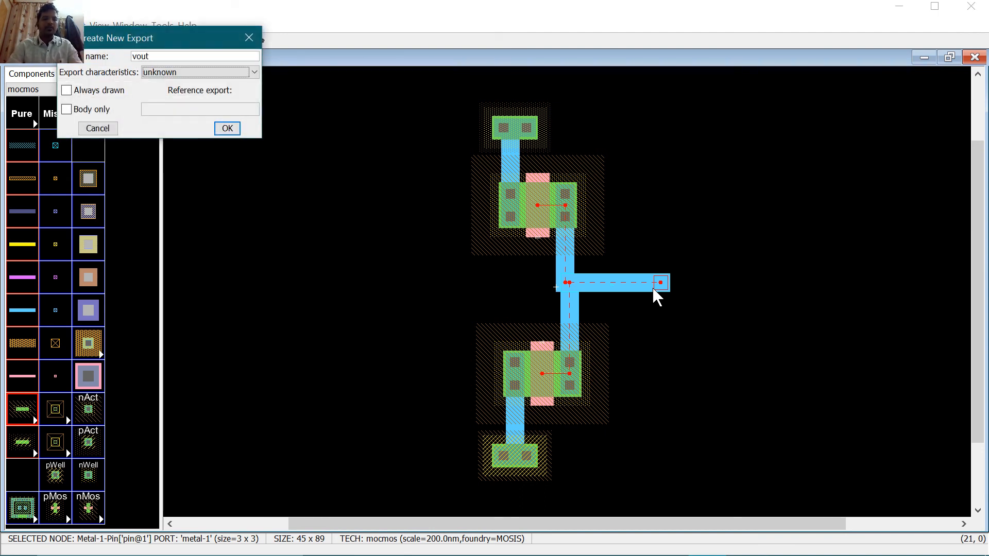
{"action": "key", "text": "Return"}
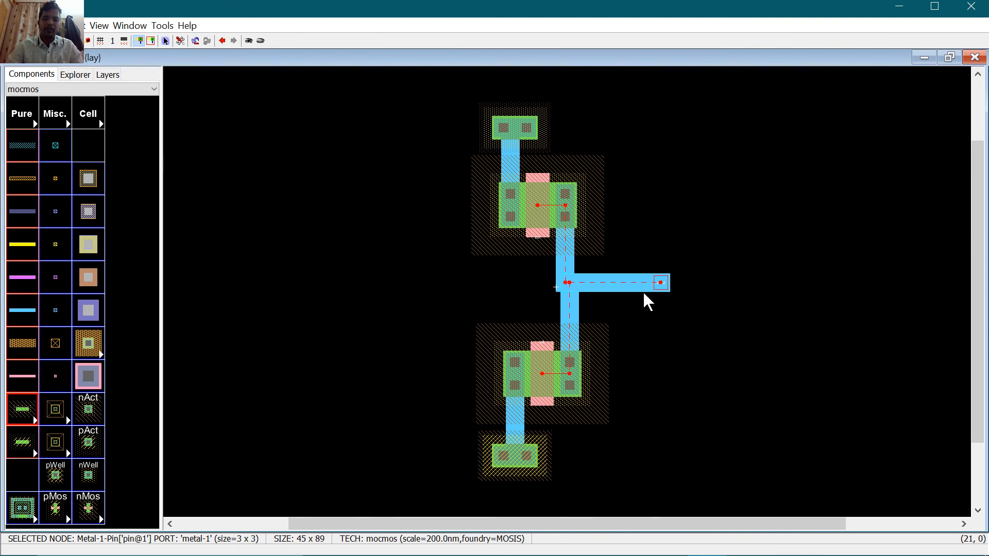
Step: Export the bottom well contact as vss (ground) and the top well contact as vdd (power)
{"action": "left_click", "coordinate": [520, 455]}
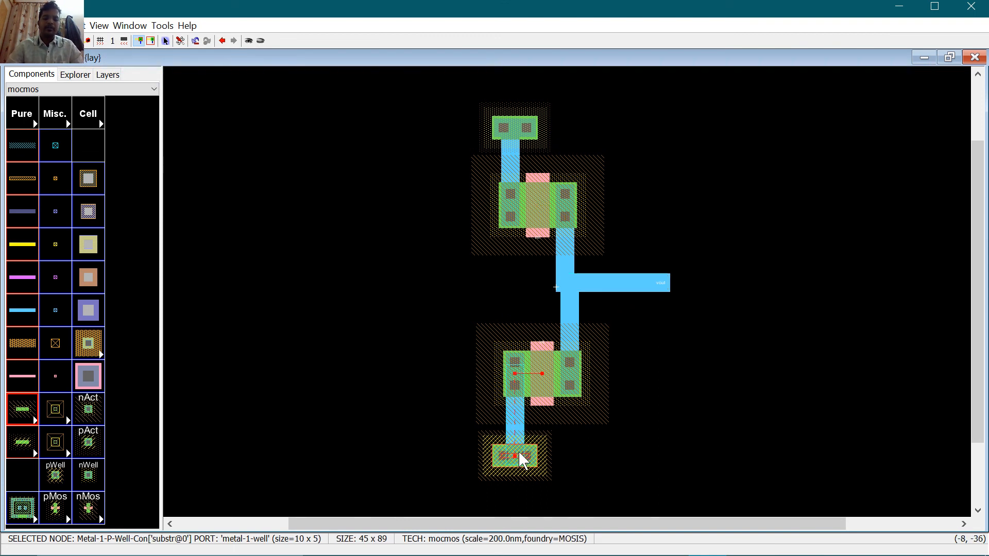
{"action": "key", "text": "ctrl+e"}
{"action": "type", "text": "vss"}
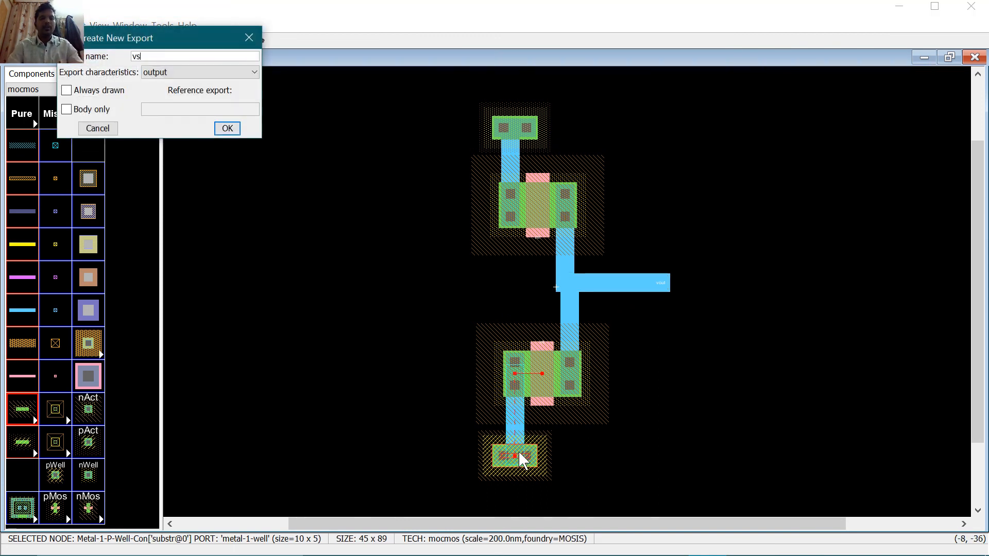
{"action": "key", "text": "Tab"}
{"action": "key", "text": "g"}
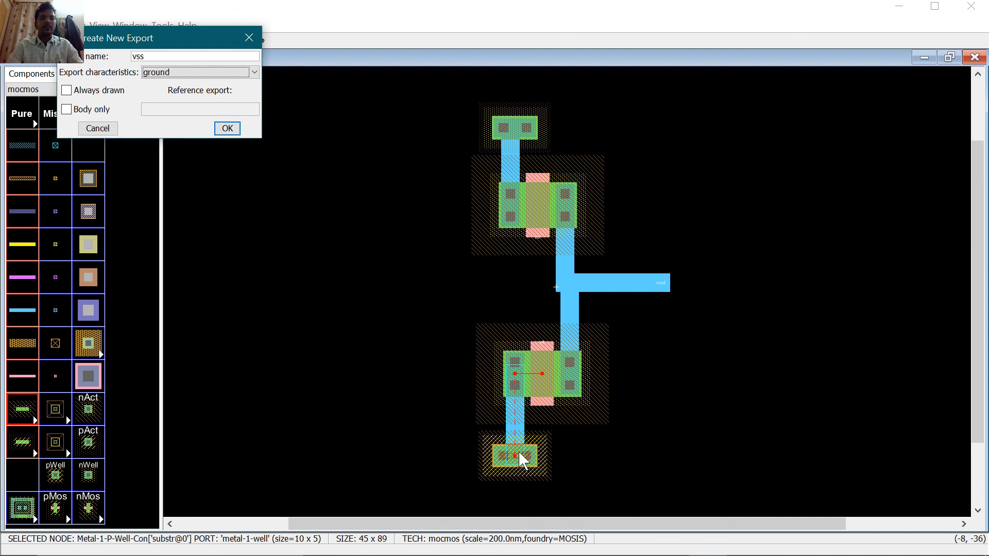
{"action": "key", "text": "Return"}
{"action": "left_click", "coordinate": [515, 129]}
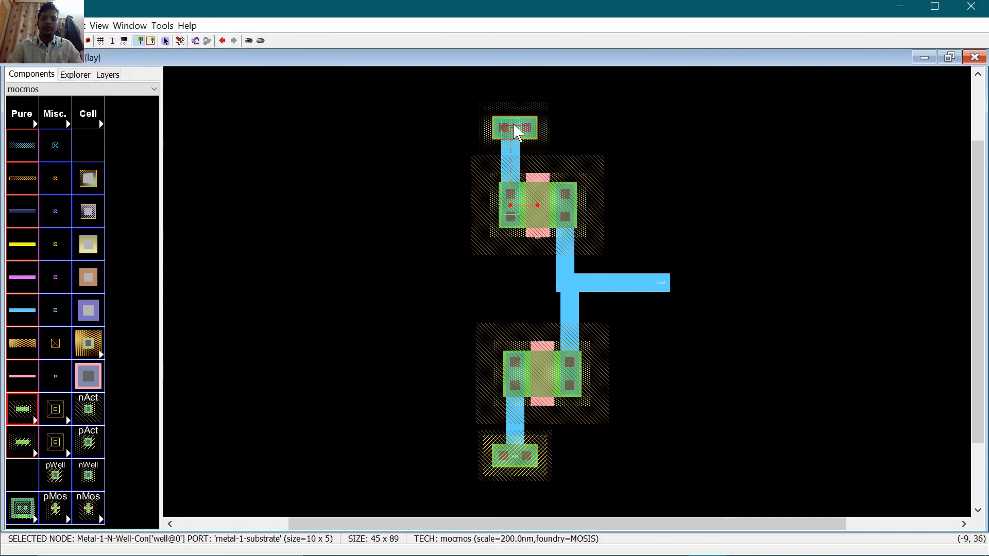
{"action": "key", "text": "ctrl+e"}
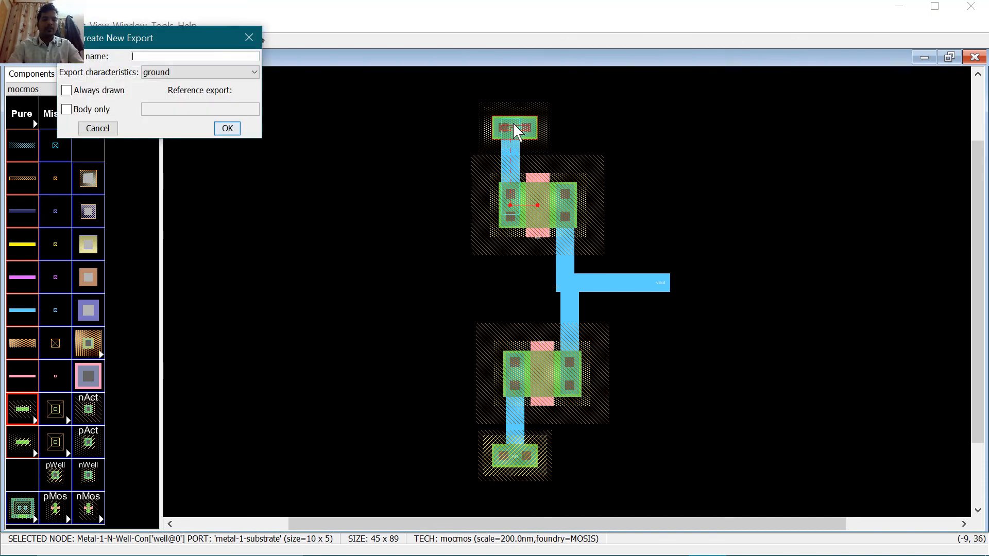
{"action": "key", "text": "Tab"}
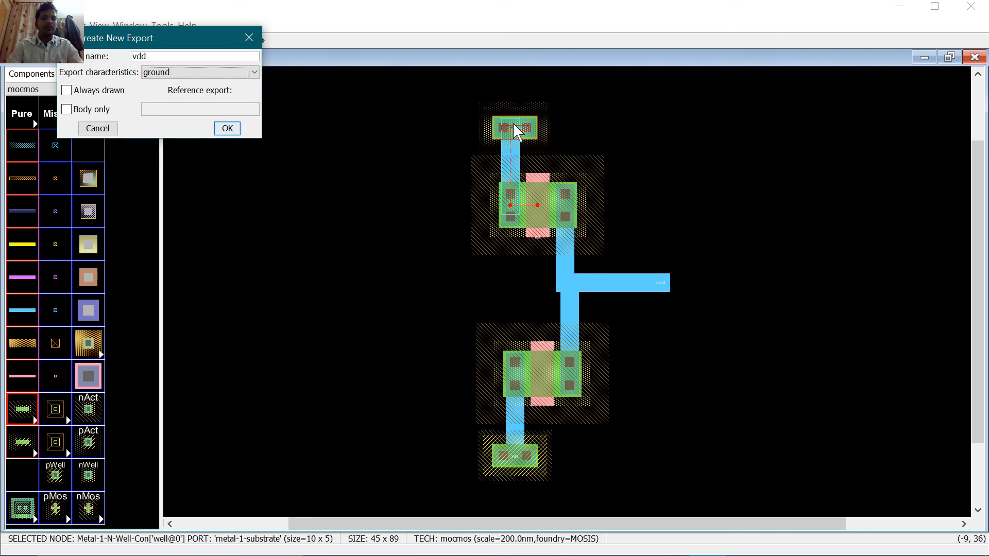
{"action": "key", "text": "Return"}
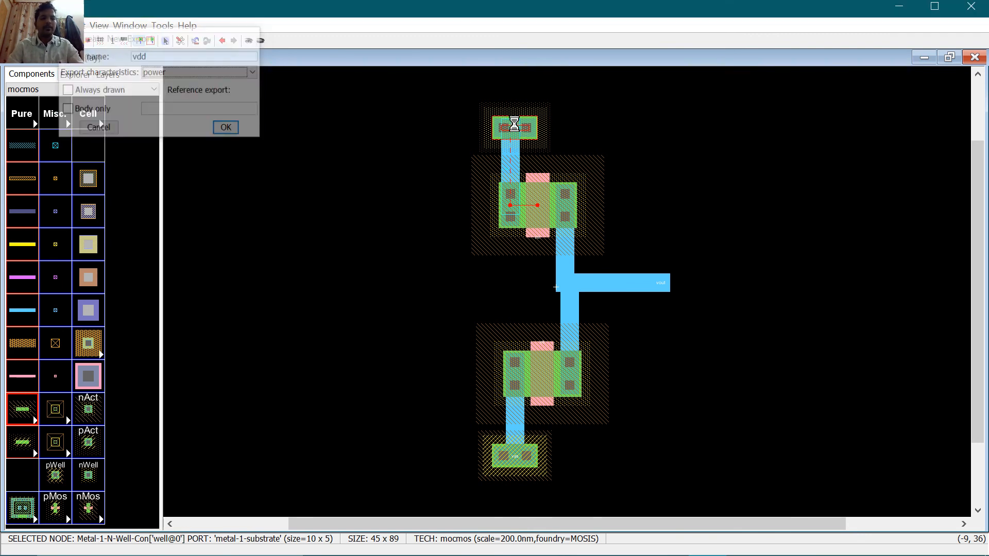
{"action": "left_click", "coordinate": [538, 238]}
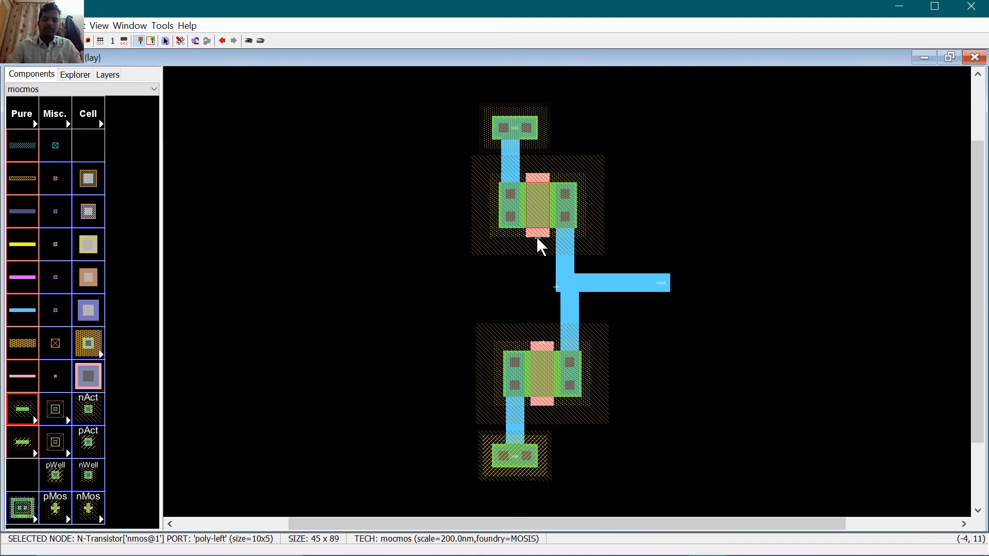
Step: Undo the accidental poly wire under the upper gate, then zoom in and select the vin label
{"action": "right_click_drag", "start_coordinate": [520, 225], "coordinate": [544, 249]}
{"action": "key", "text": "ctrl+z"}
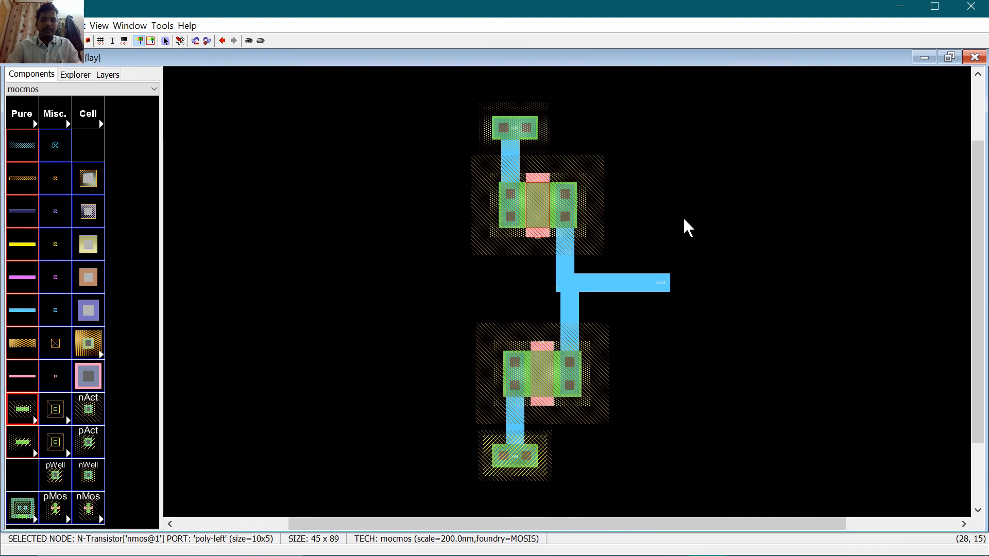
{"action": "scroll", "coordinate": [683, 218], "scroll_direction": "up", "scroll_amount": 4, "text": "ctrl"}
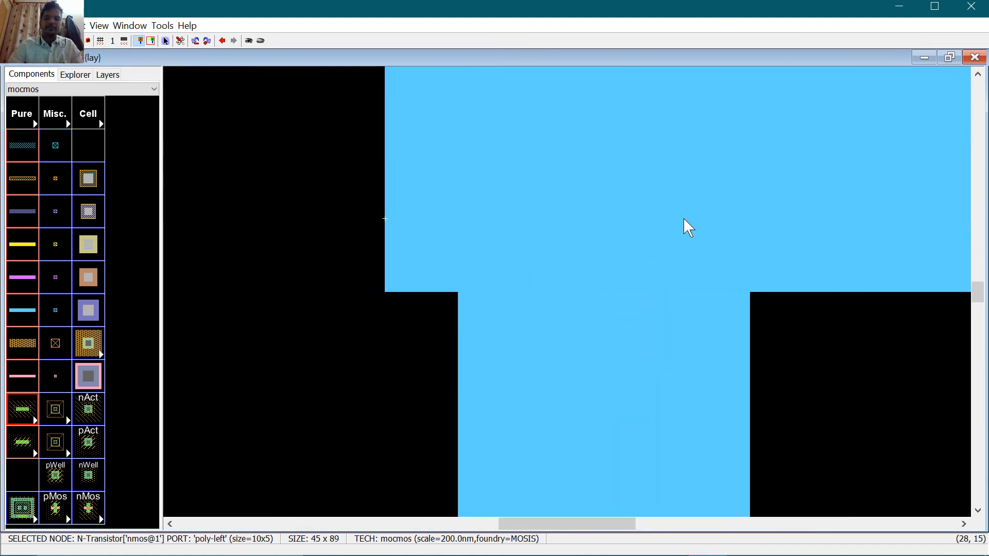
{"action": "left_click_drag", "start_coordinate": [583, 523], "coordinate": [475, 523]}
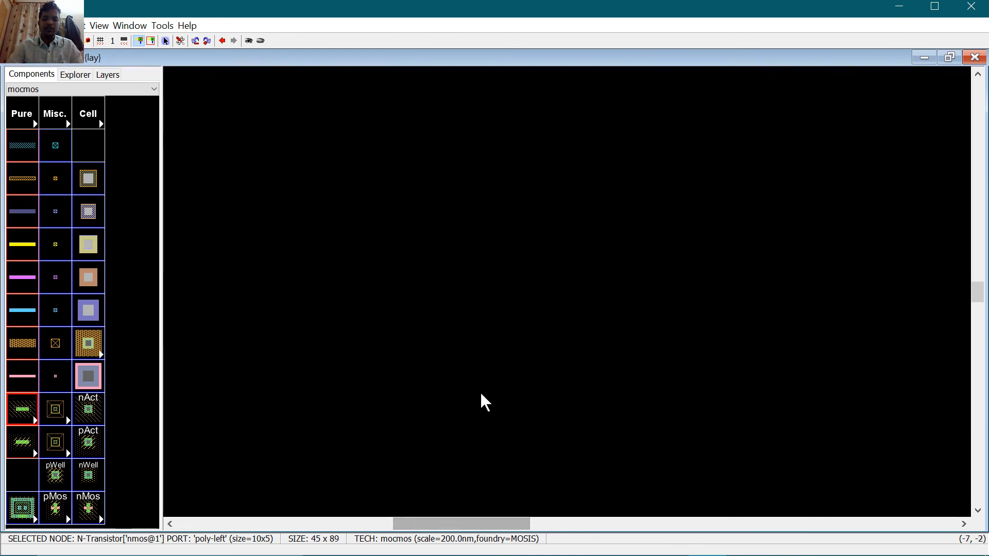
{"action": "scroll", "coordinate": [481, 395], "scroll_direction": "up", "scroll_amount": 3}
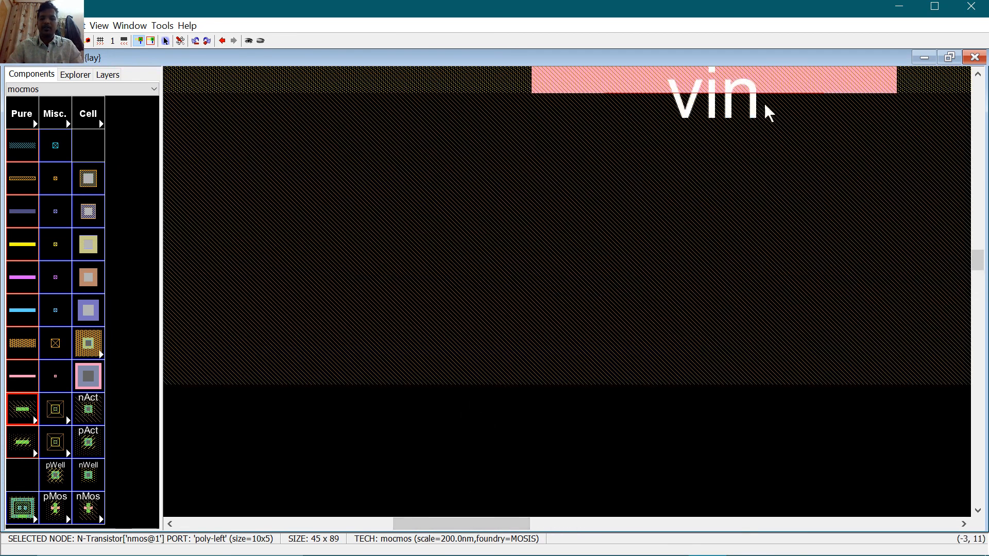
{"action": "left_click", "coordinate": [727, 108]}
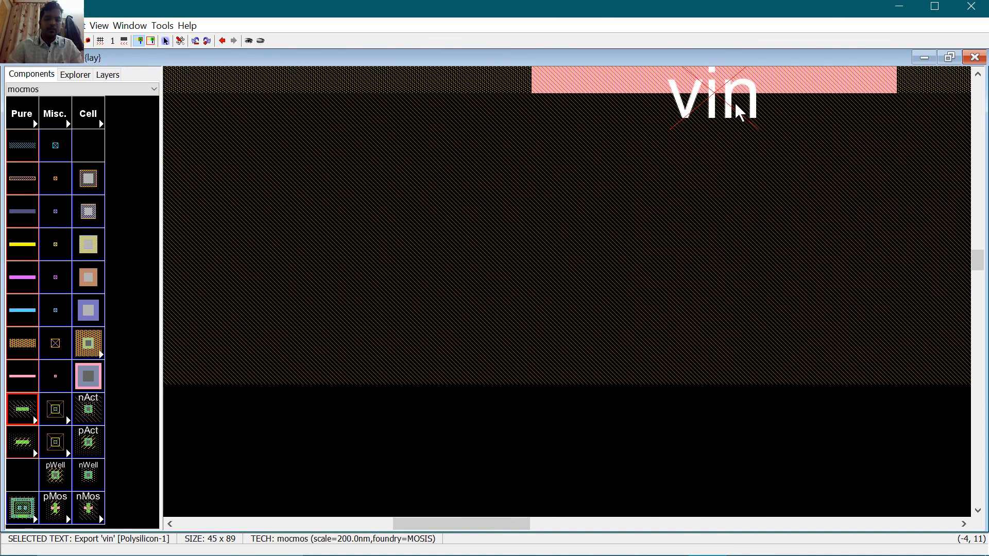
Step: Set the vin export's characteristic to input
{"action": "double_click", "coordinate": [736, 105]}
{"action": "key", "text": "ctrl+e"}
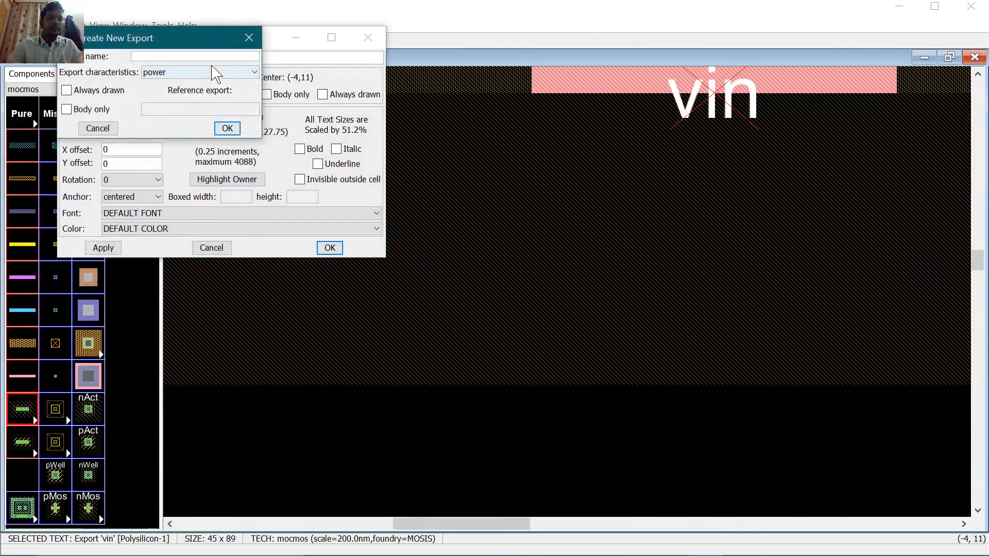
{"action": "type", "text": "vin"}
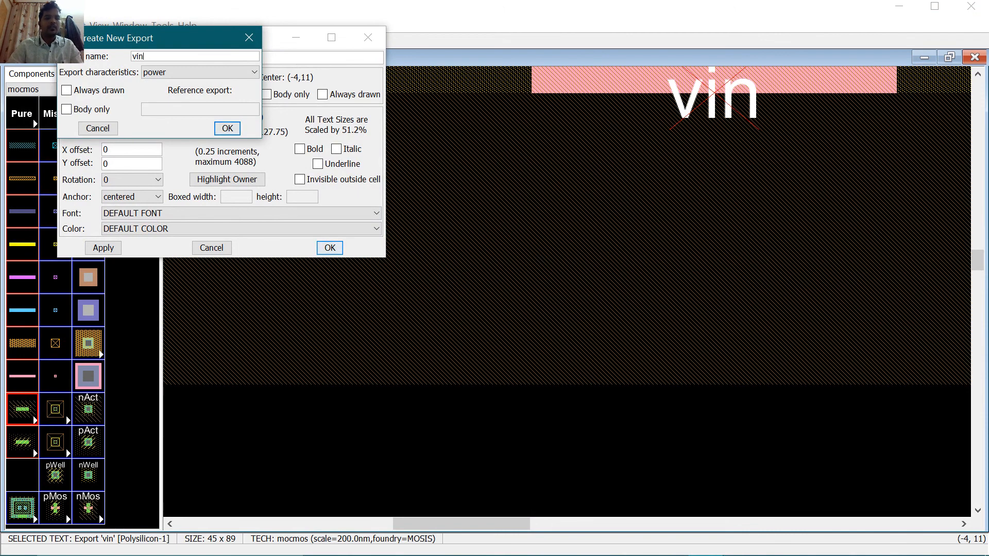
{"action": "key", "text": "Tab"}
{"action": "key", "text": "i"}
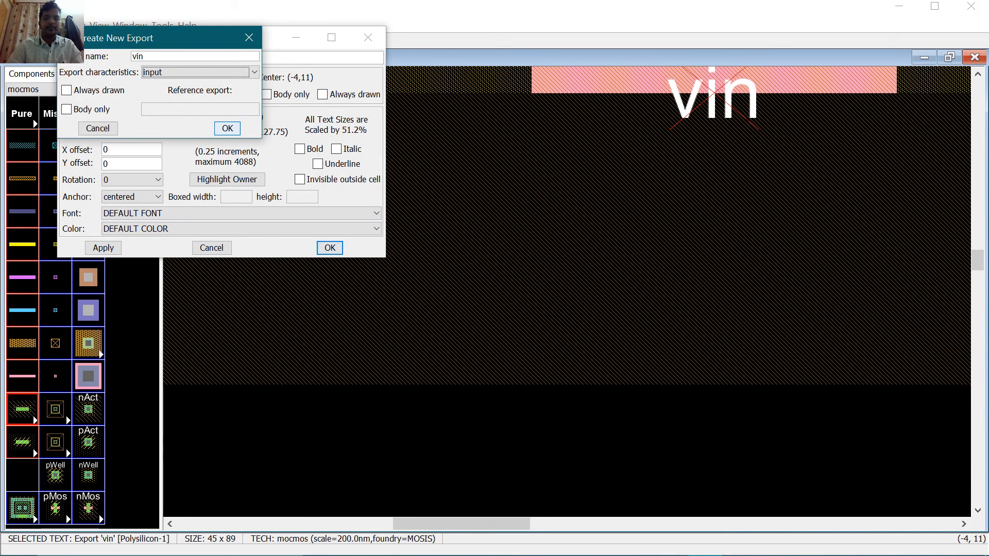
{"action": "left_click", "coordinate": [227, 128]}
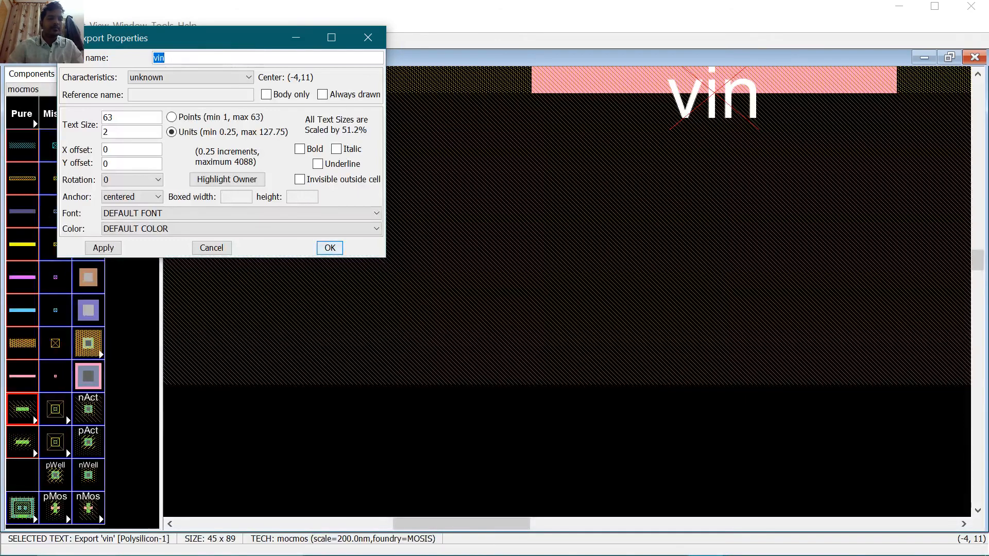
{"action": "left_click", "coordinate": [183, 79]}
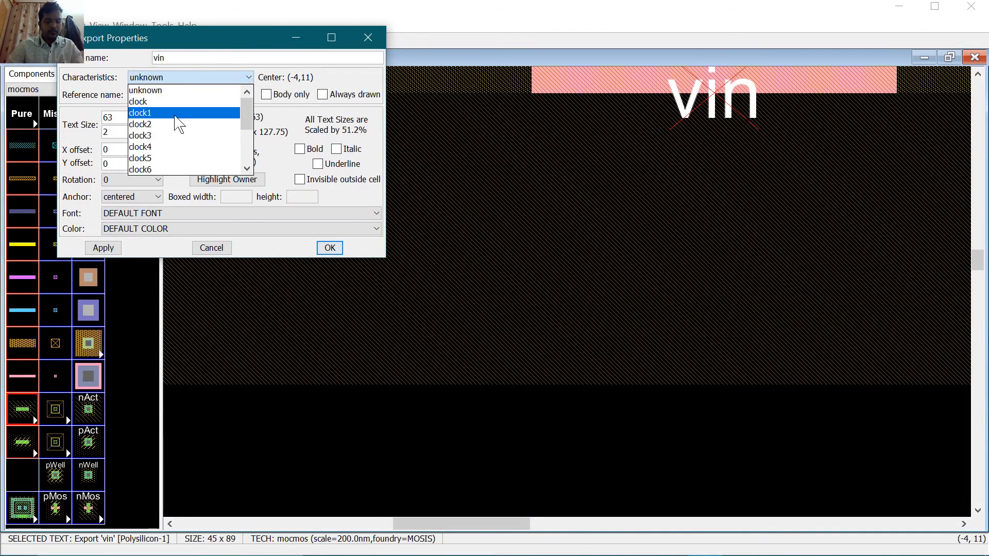
{"action": "key", "text": "i"}
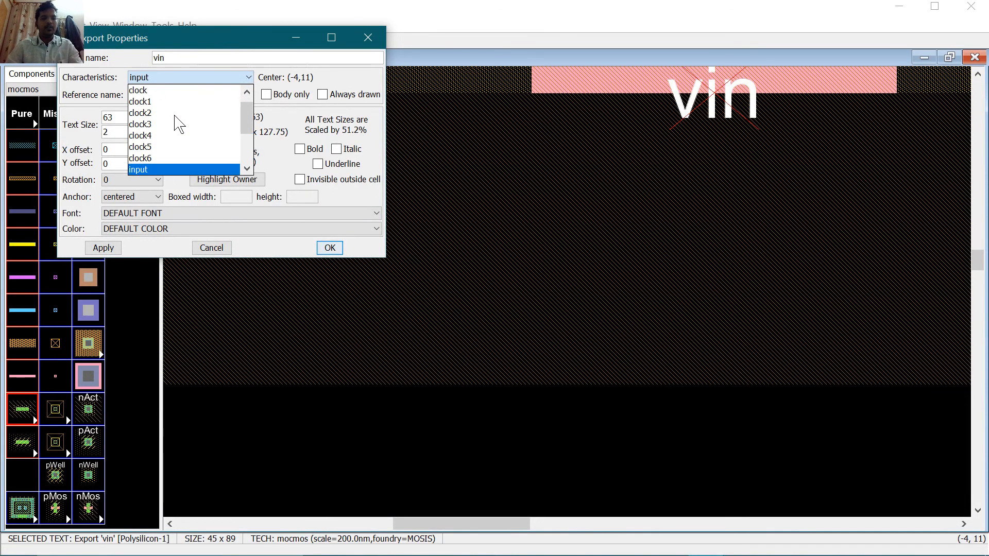
{"action": "left_click", "coordinate": [217, 173]}
{"action": "left_click", "coordinate": [330, 247]}
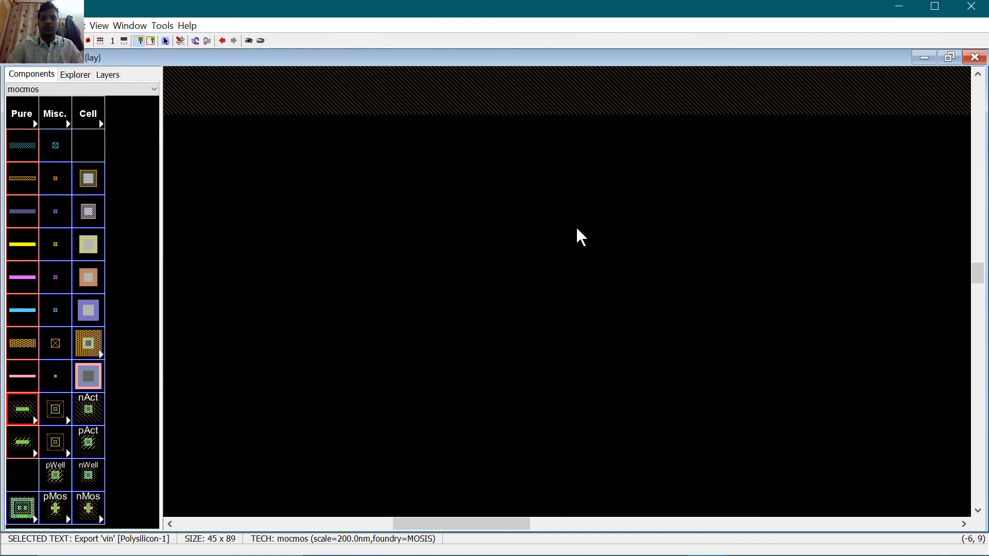
Step: Set the vb export's characteristic to input and fit the whole layout in view
{"action": "scroll", "coordinate": [575, 229], "scroll_direction": "down", "scroll_amount": 1}
{"action": "scroll", "coordinate": [570, 229], "scroll_direction": "down", "scroll_amount": 1}
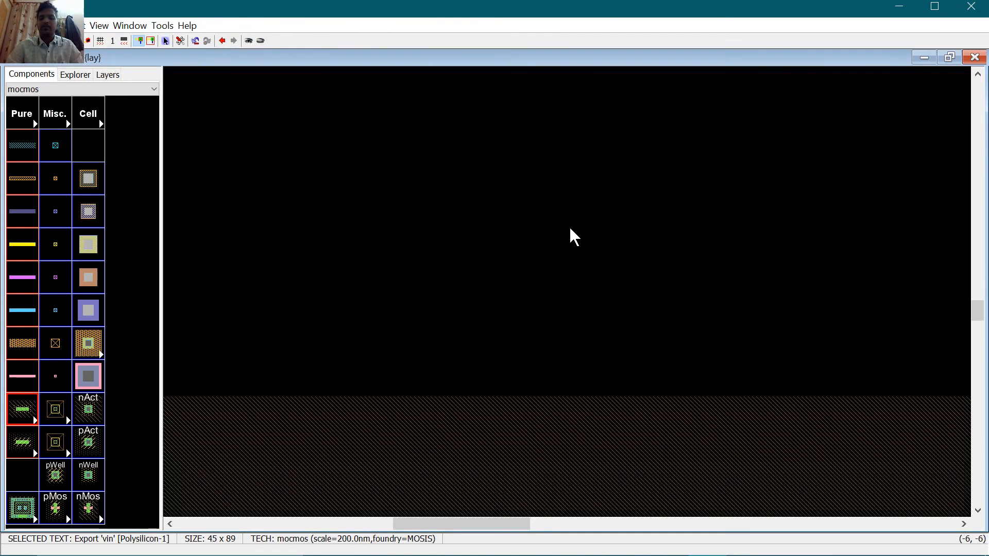
{"action": "left_click", "coordinate": [760, 297]}
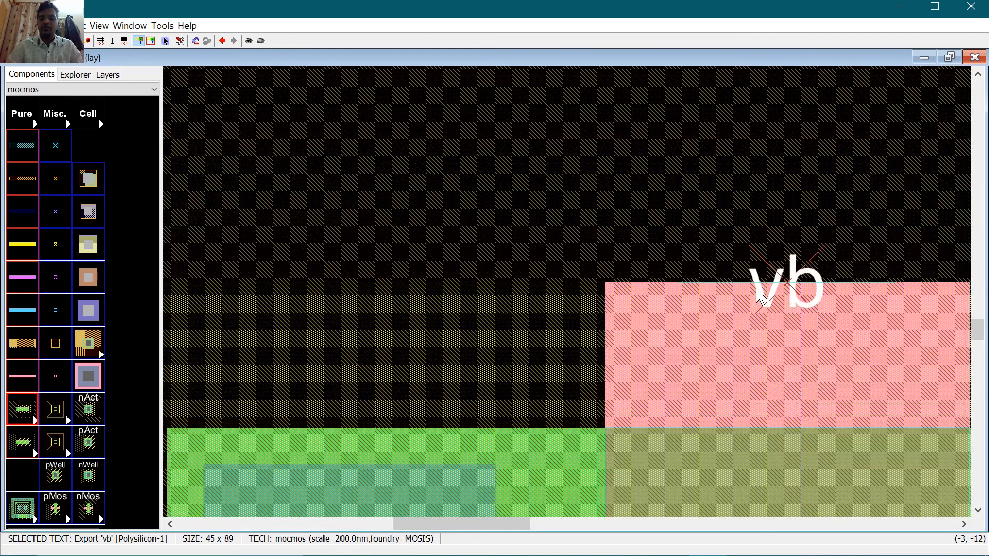
{"action": "double_click", "coordinate": [750, 283]}
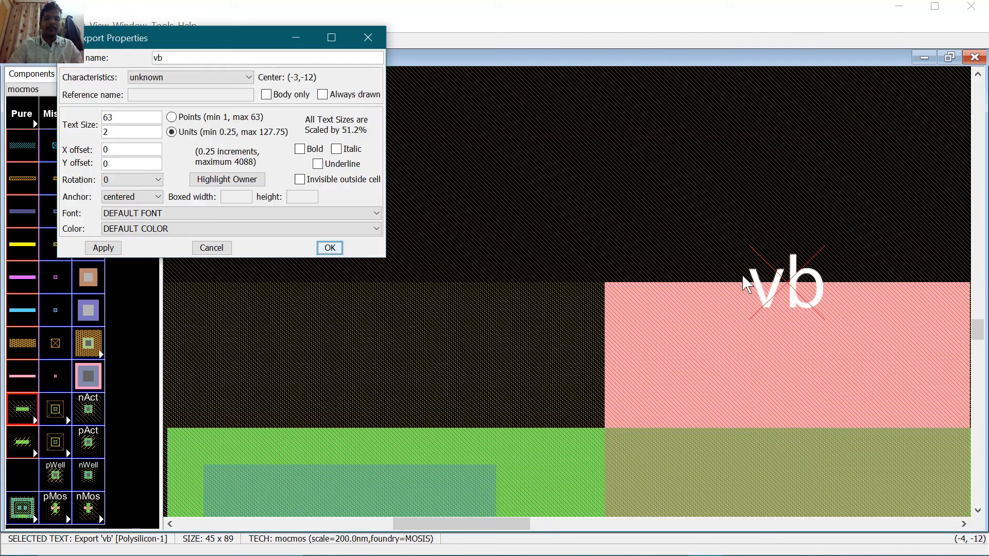
{"action": "left_click", "coordinate": [183, 81]}
{"action": "scroll", "coordinate": [180, 111], "scroll_direction": "down", "scroll_amount": 3}
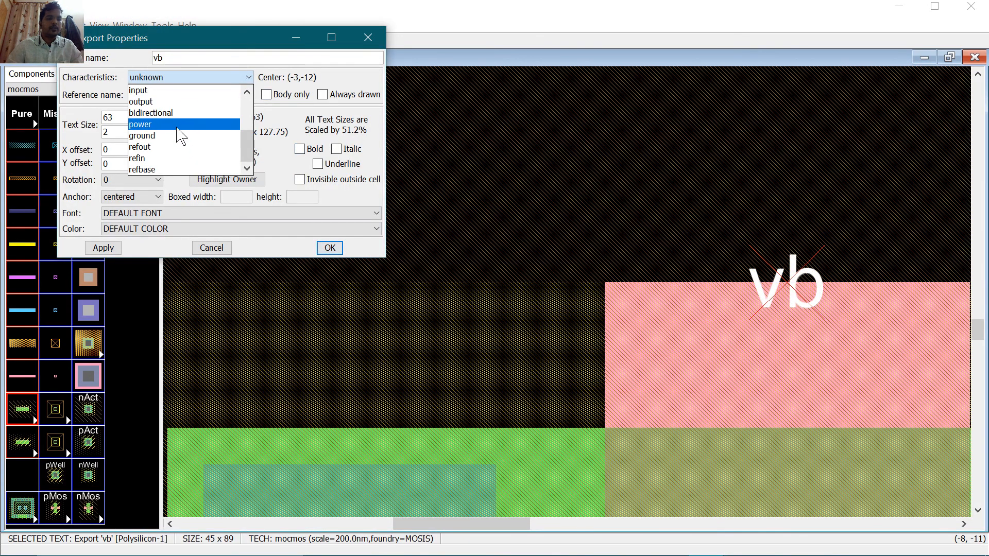
{"action": "left_click", "coordinate": [175, 91]}
{"action": "left_click", "coordinate": [326, 248]}
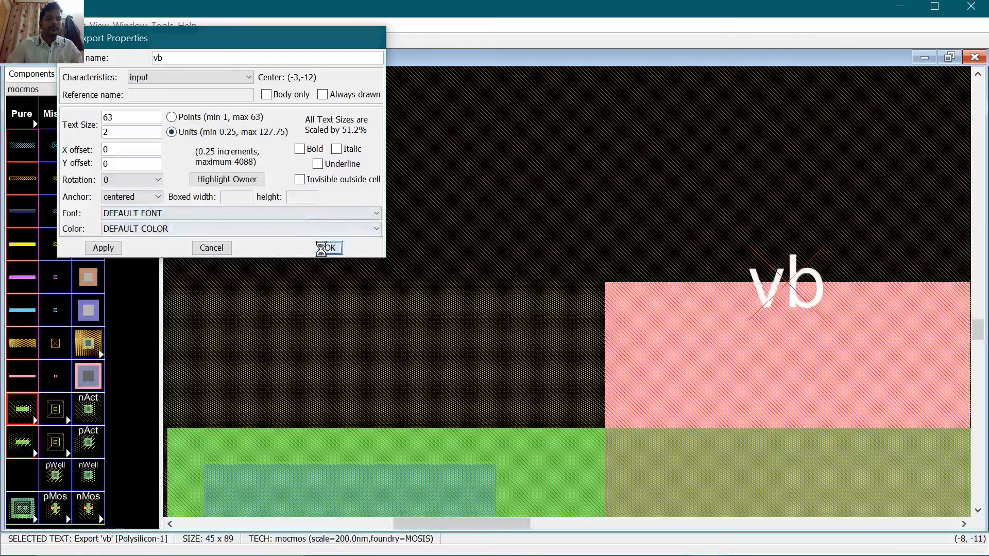
{"action": "key", "text": "ctrl+9"}
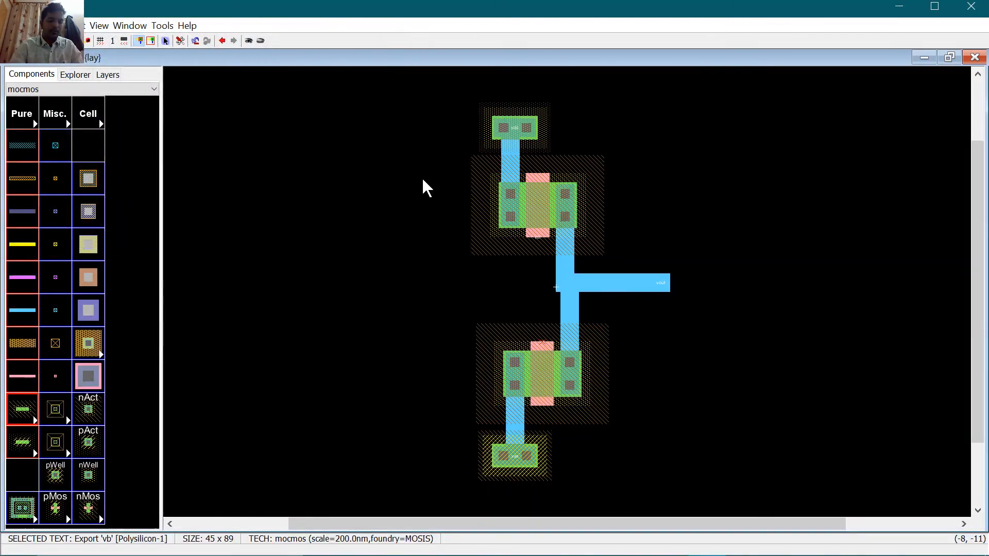
Step: Run DRC, locate the cd minimum width/height error, and delete the flagged top N-well contact
{"action": "key", "text": "F5"}
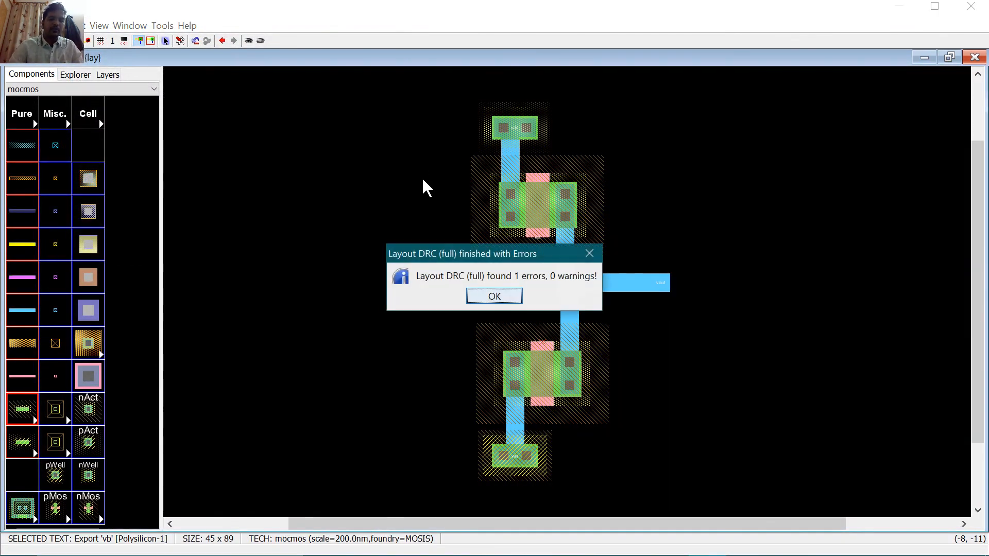
{"action": "left_click", "coordinate": [494, 296]}
{"action": "left_click", "coordinate": [75, 74]}
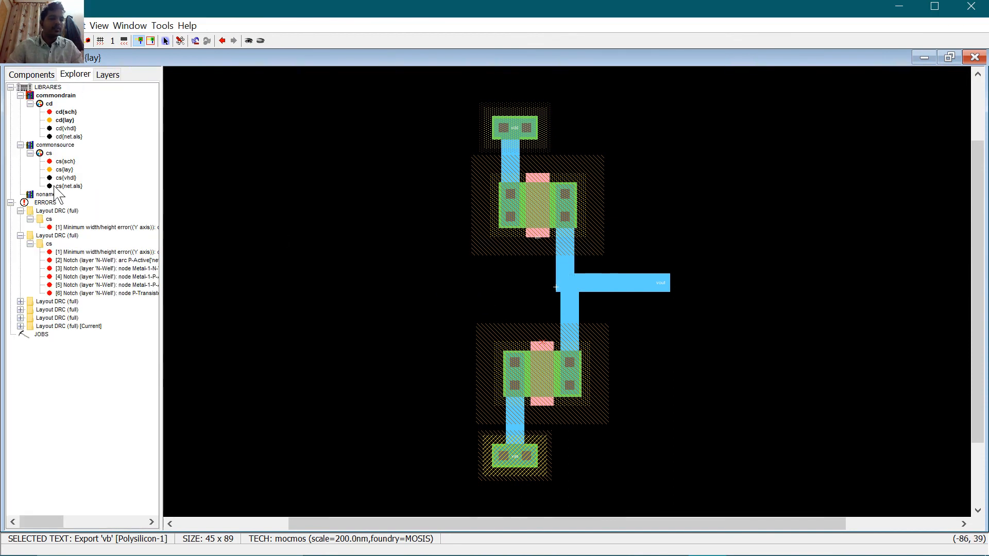
{"action": "left_click", "coordinate": [20, 326]}
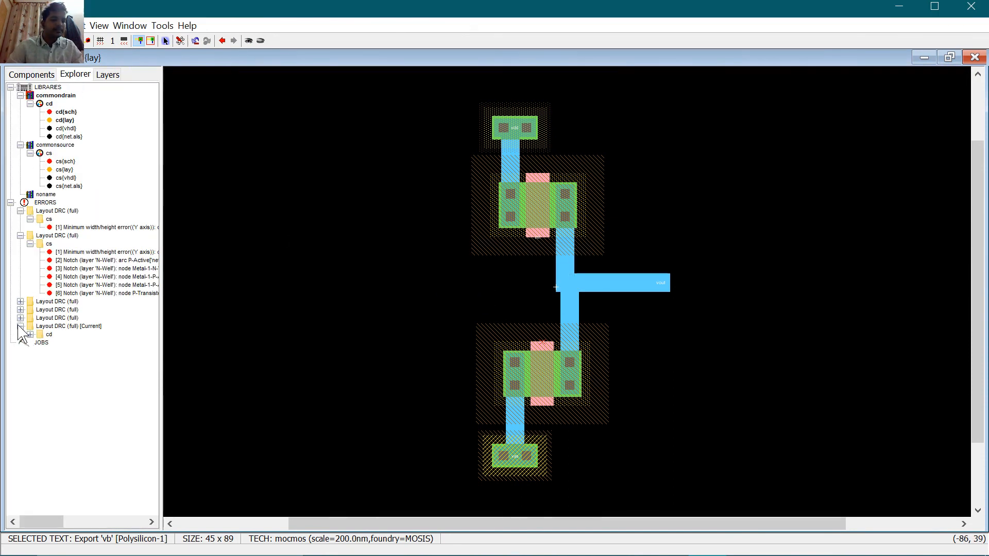
{"action": "left_click", "coordinate": [30, 334]}
{"action": "left_click", "coordinate": [71, 343]}
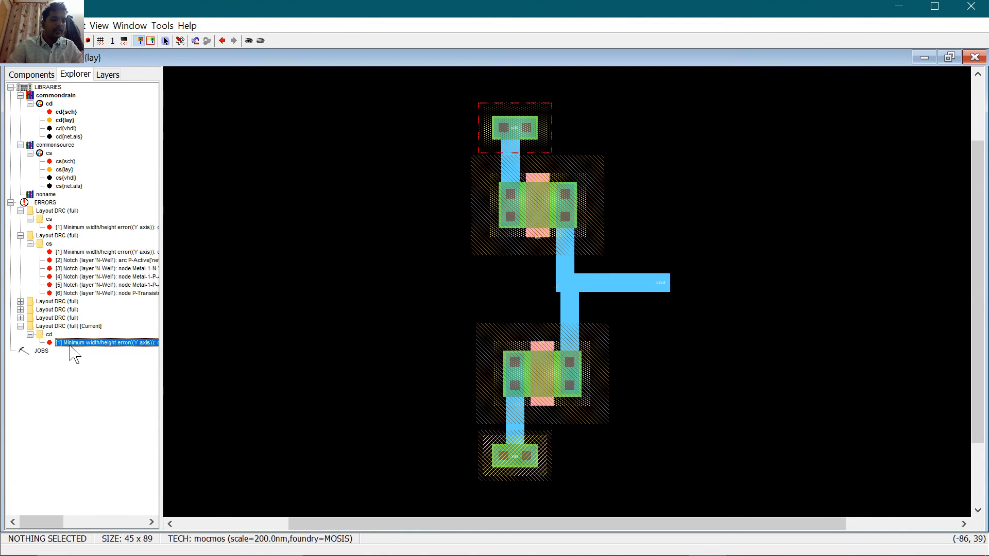
{"action": "left_click", "coordinate": [536, 132]}
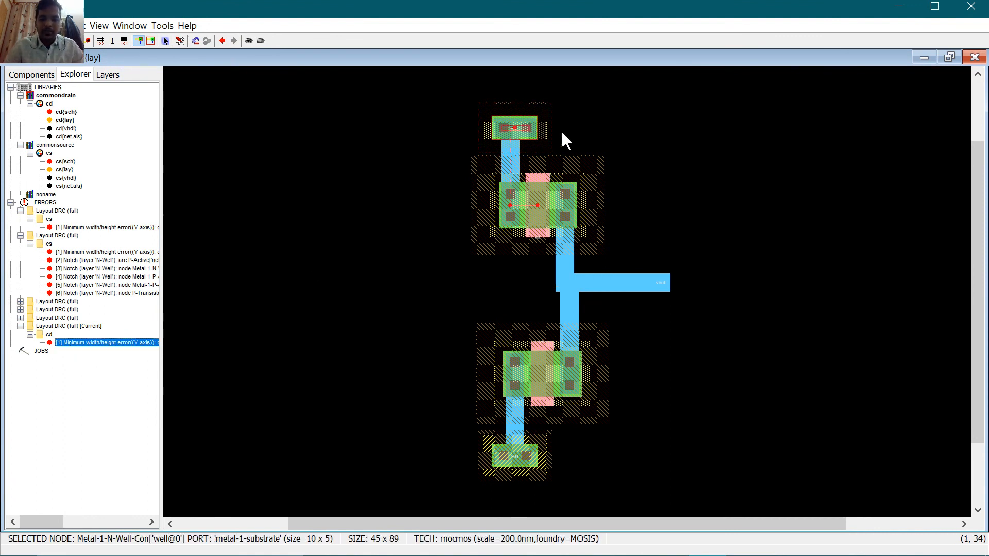
{"action": "key", "text": "Delete"}
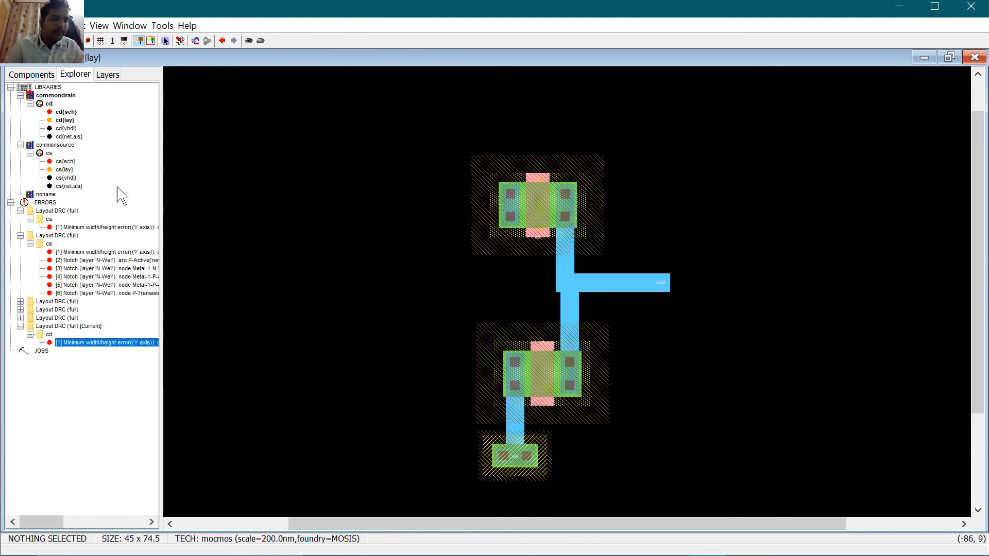
Step: Place a 10×5 P-well contact above the upper nMOS and wire it in metal-1 to the transistor
{"action": "left_click", "coordinate": [32, 75]}
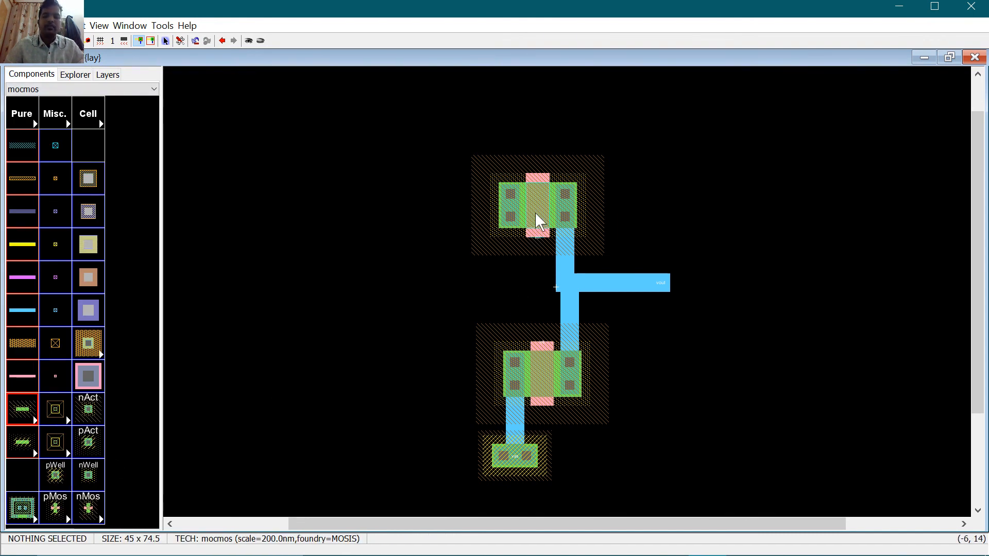
{"action": "left_click", "coordinate": [55, 474]}
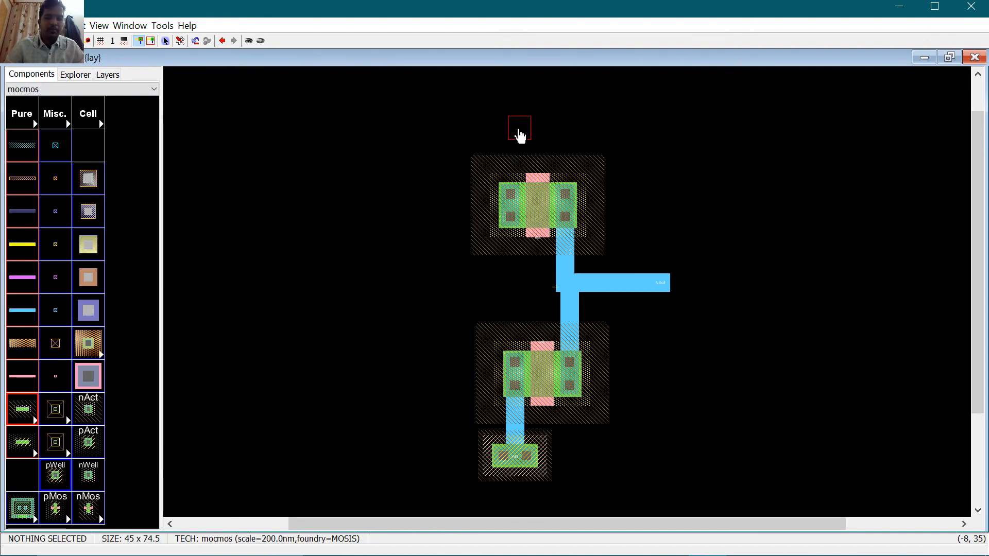
{"action": "left_click", "coordinate": [510, 121]}
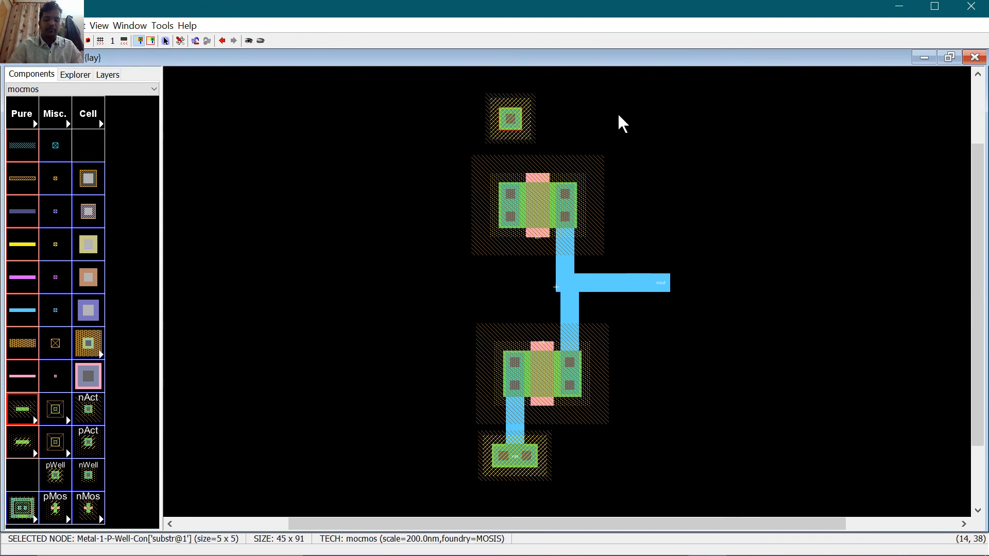
{"action": "key", "text": "ctrl+i"}
{"action": "type", "text": "1"}
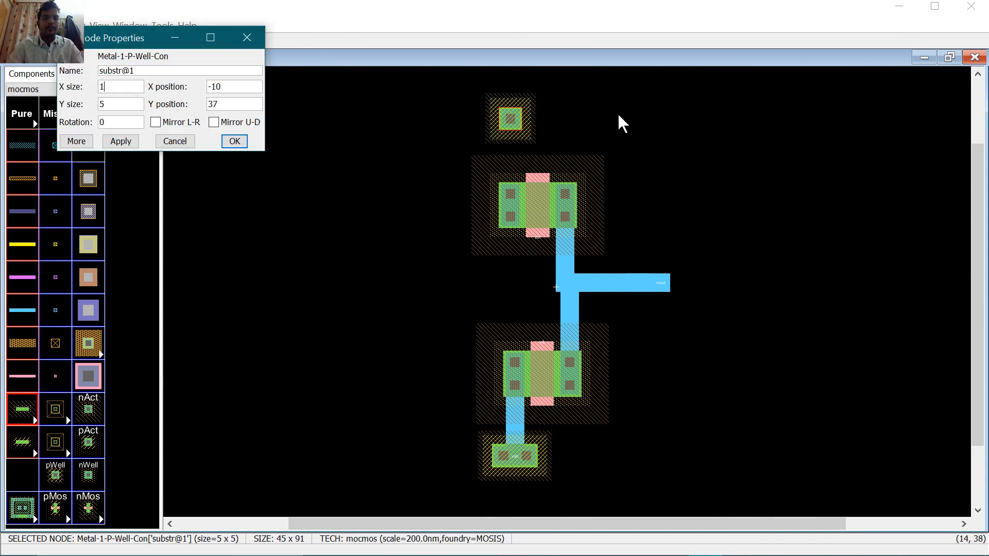
{"action": "type", "text": "0"}
{"action": "key", "text": "Return"}
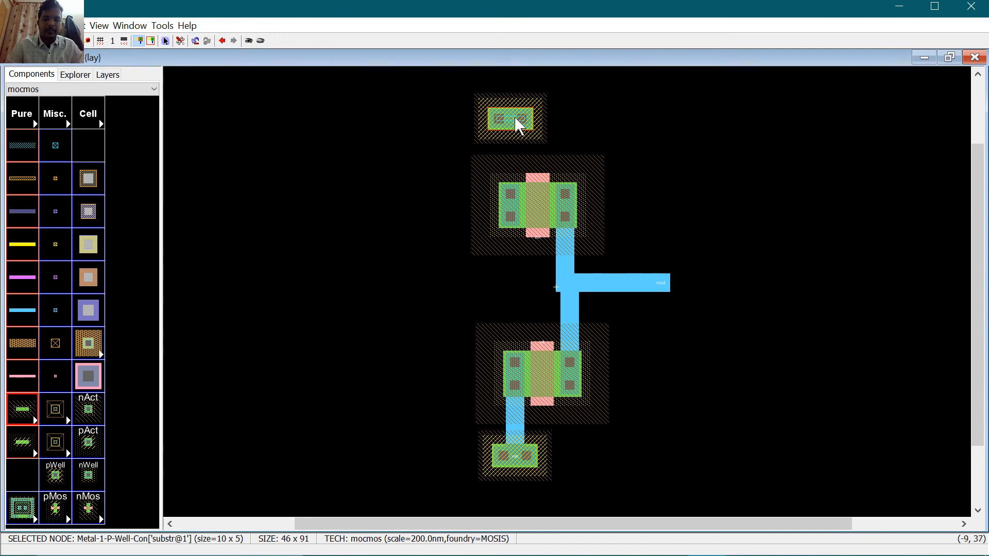
{"action": "right_click", "coordinate": [512, 182]}
{"action": "left_click", "coordinate": [659, 156]}
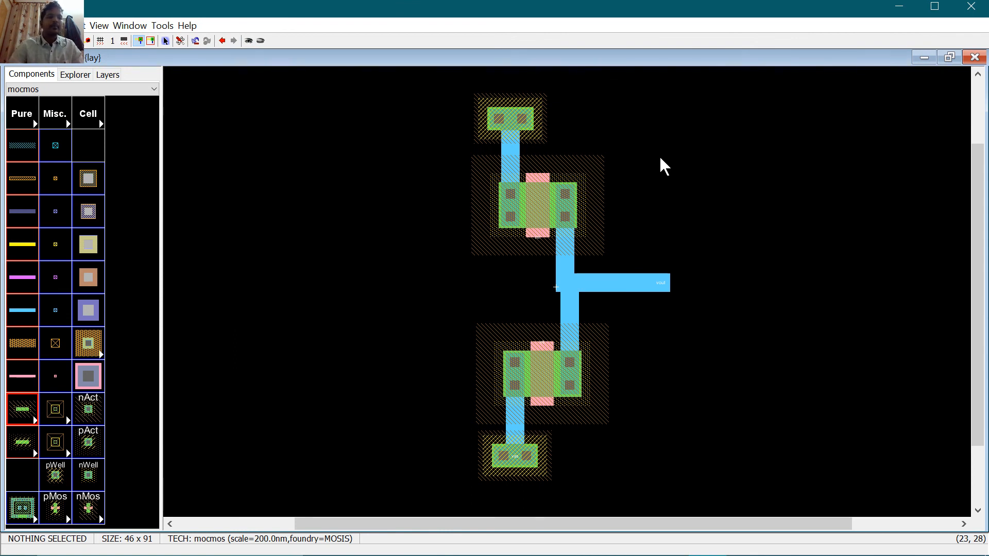
Step: Simulate the current cd layout cell with the built-in ALS simulator
{"action": "left_click", "coordinate": [129, 25]}
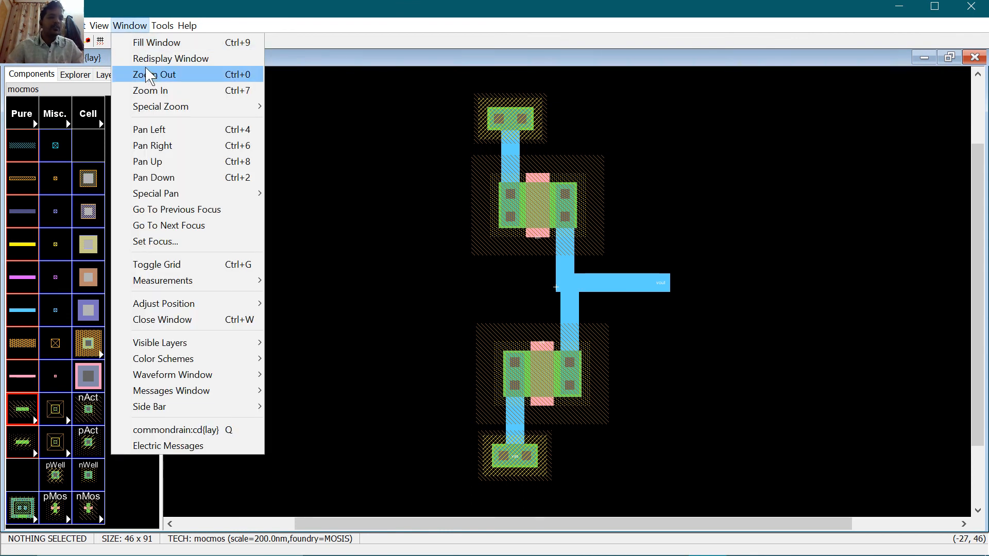
{"action": "mouse_move", "coordinate": [163, 26]}
{"action": "mouse_move", "coordinate": [208, 75]}
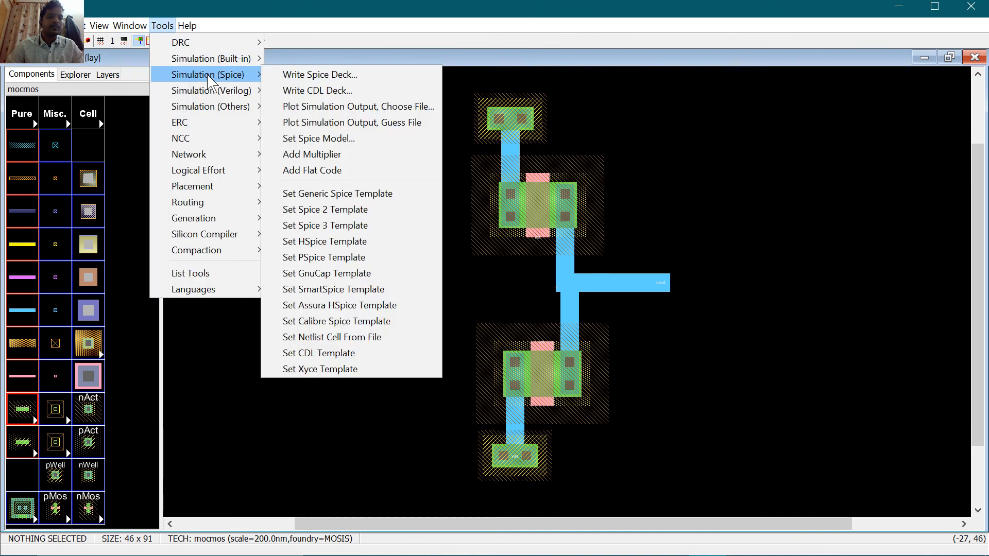
{"action": "left_click", "coordinate": [289, 60]}
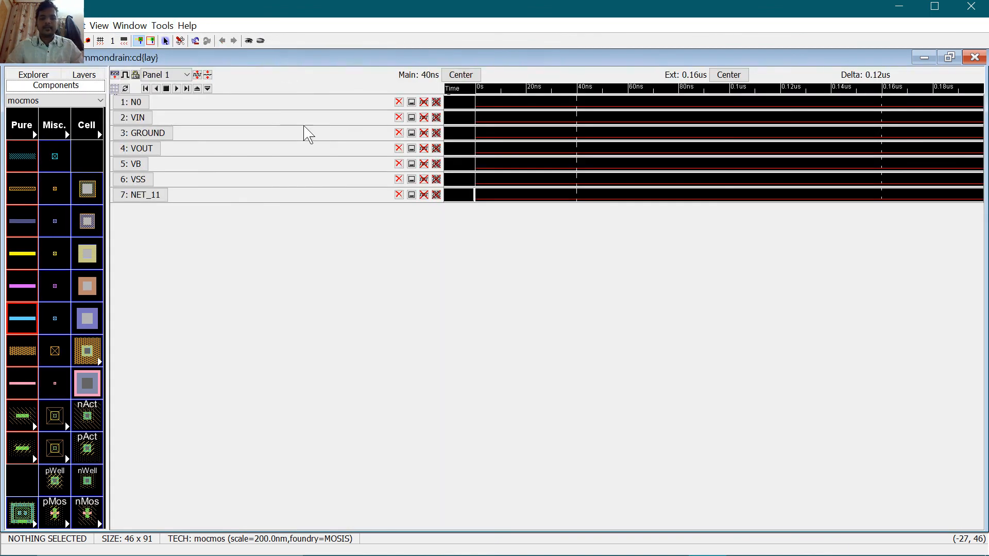
Step: Drive VIN high at 40 ns and inspect the VOUT waveform's response
{"action": "left_click", "coordinate": [145, 119]}
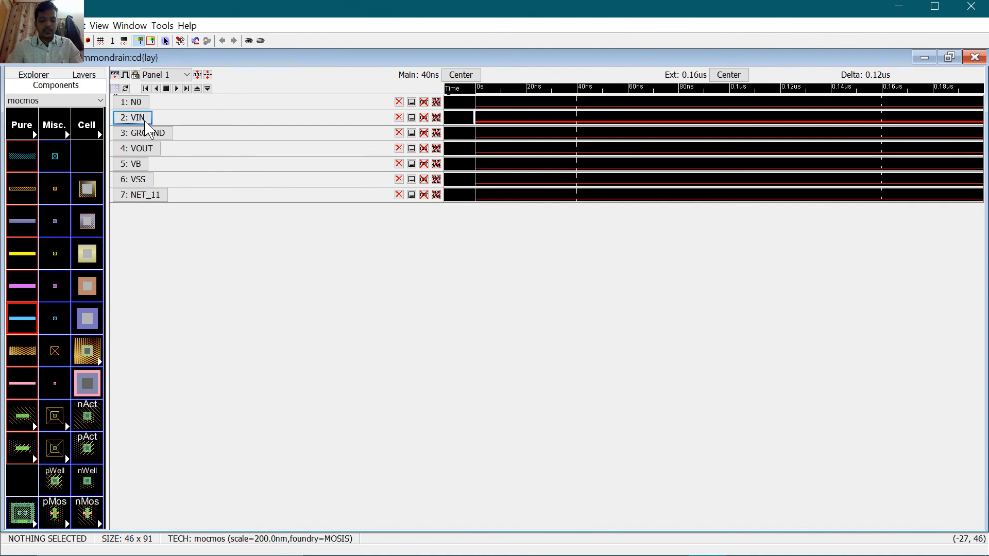
{"action": "key", "text": "v"}
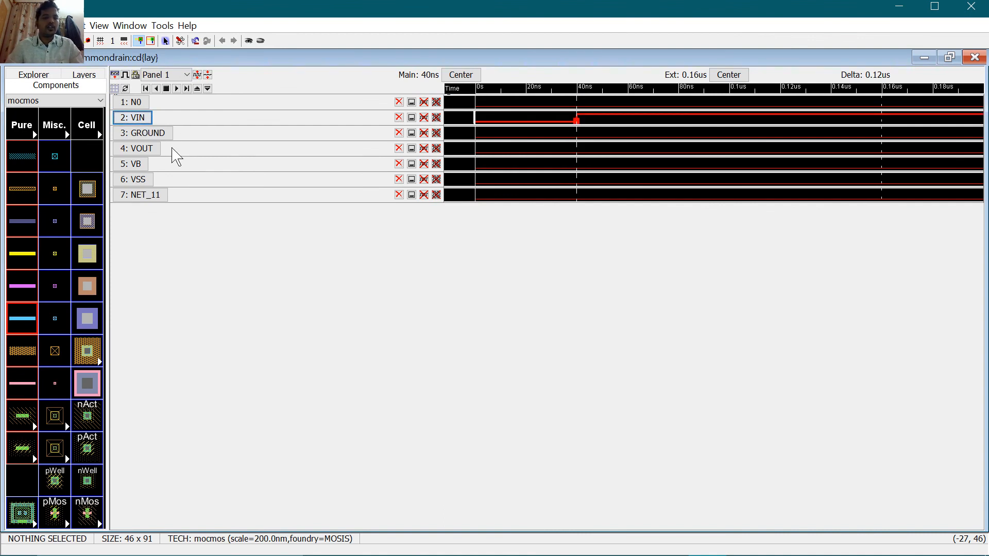
{"action": "left_click", "coordinate": [155, 149]}
{"action": "left_click", "coordinate": [583, 148]}
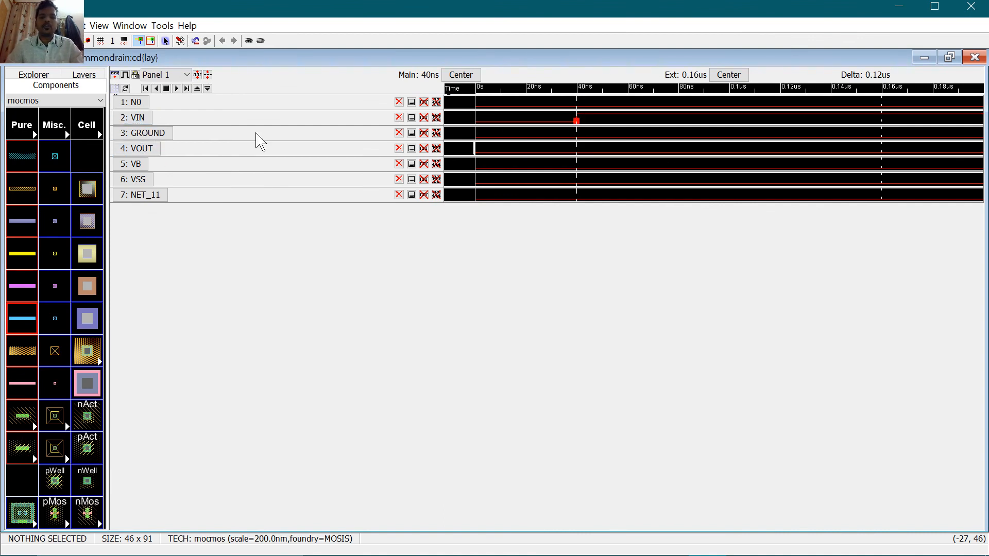
{"action": "left_click", "coordinate": [144, 120]}
{"action": "left_click", "coordinate": [150, 149]}
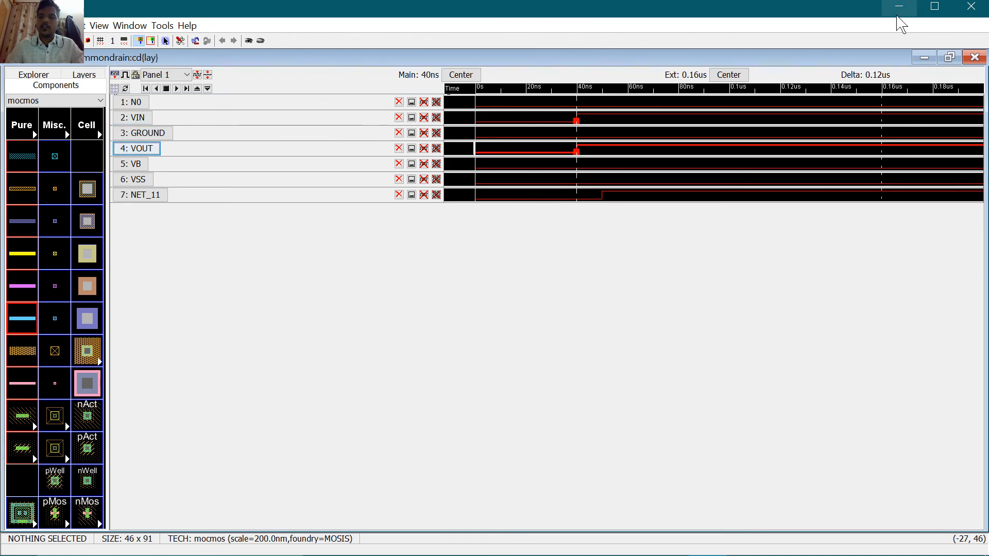
{"action": "left_click", "coordinate": [974, 57]}
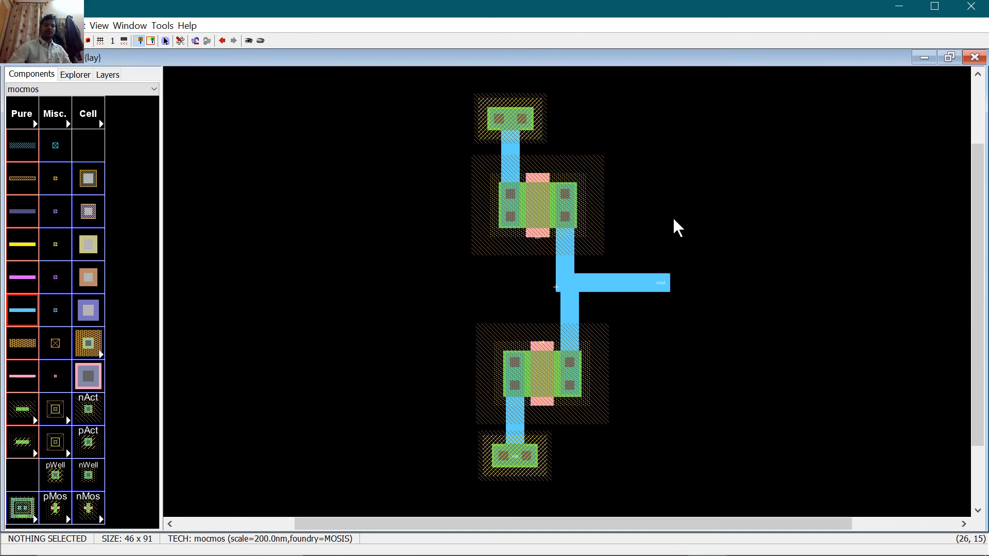
Step: Collapse the cd cell views and the commonsource and commondrain libraries in the Explorer tree
{"action": "left_click", "coordinate": [109, 75]}
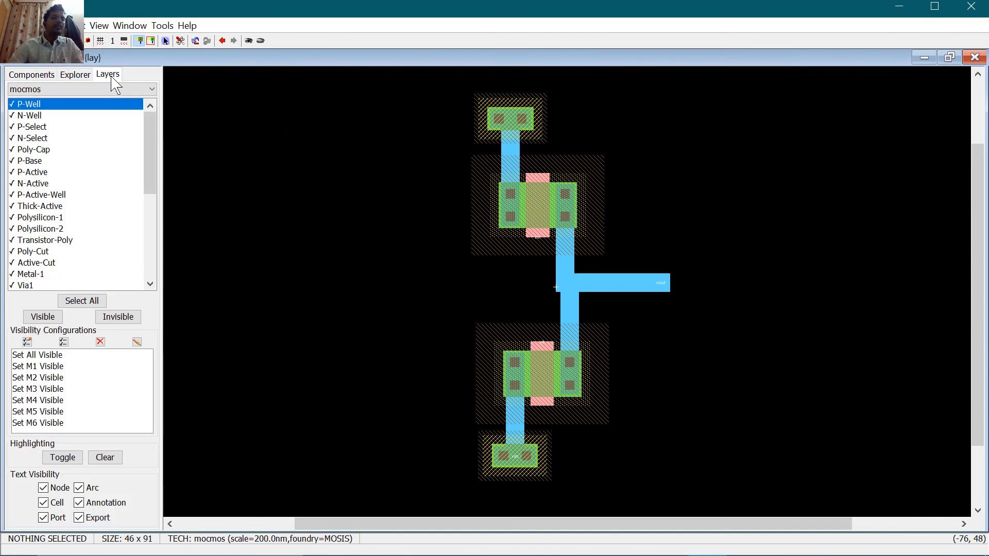
{"action": "left_click", "coordinate": [75, 75]}
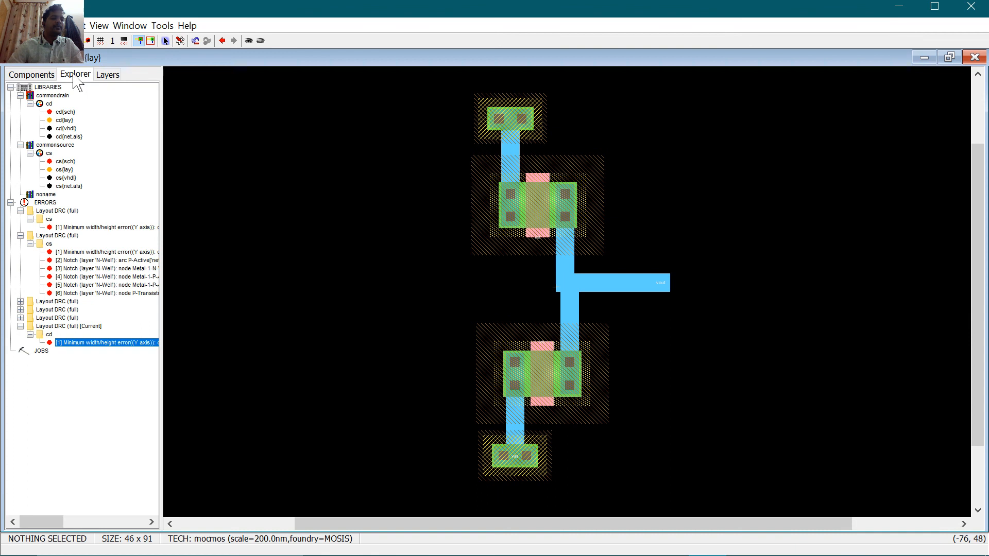
{"action": "left_click", "coordinate": [29, 105]}
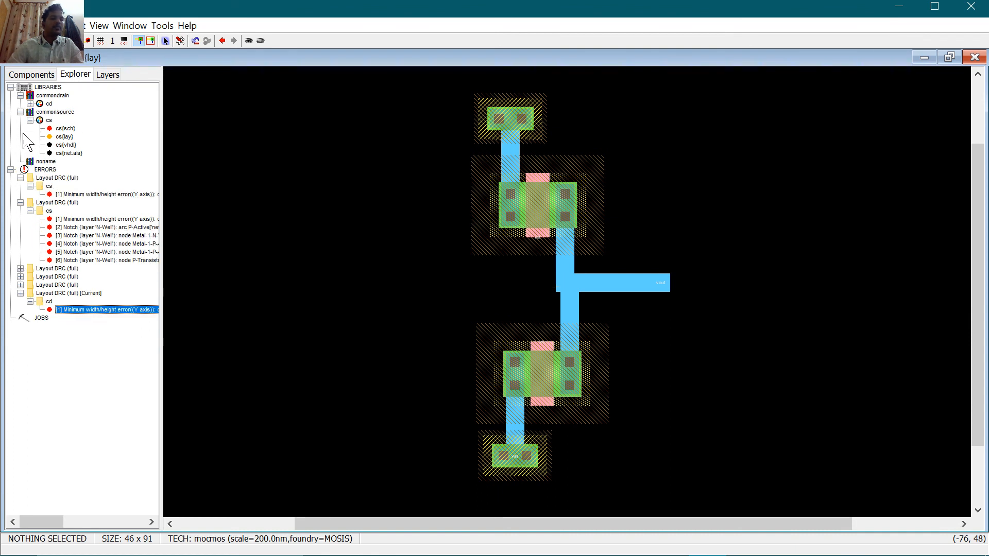
{"action": "left_click", "coordinate": [20, 111]}
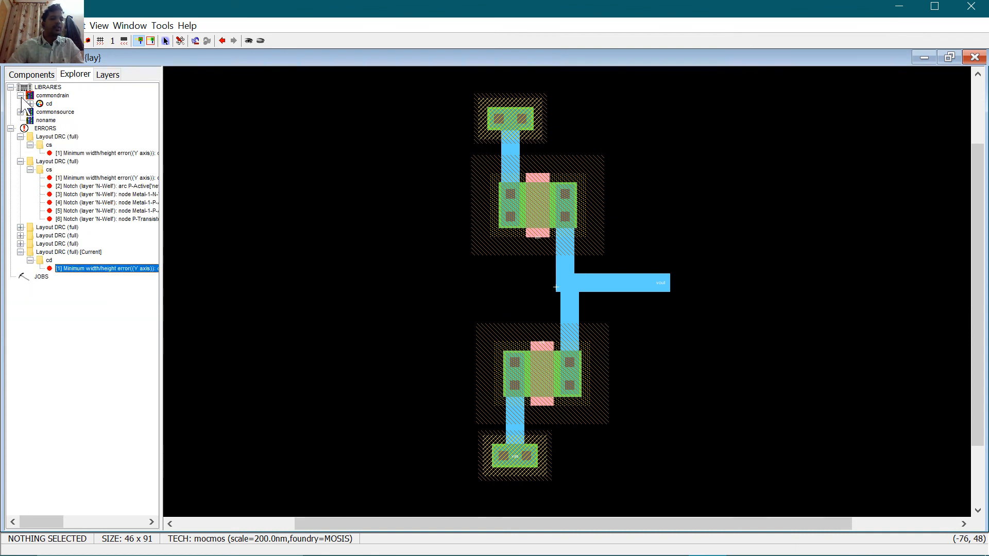
{"action": "left_click", "coordinate": [20, 96]}
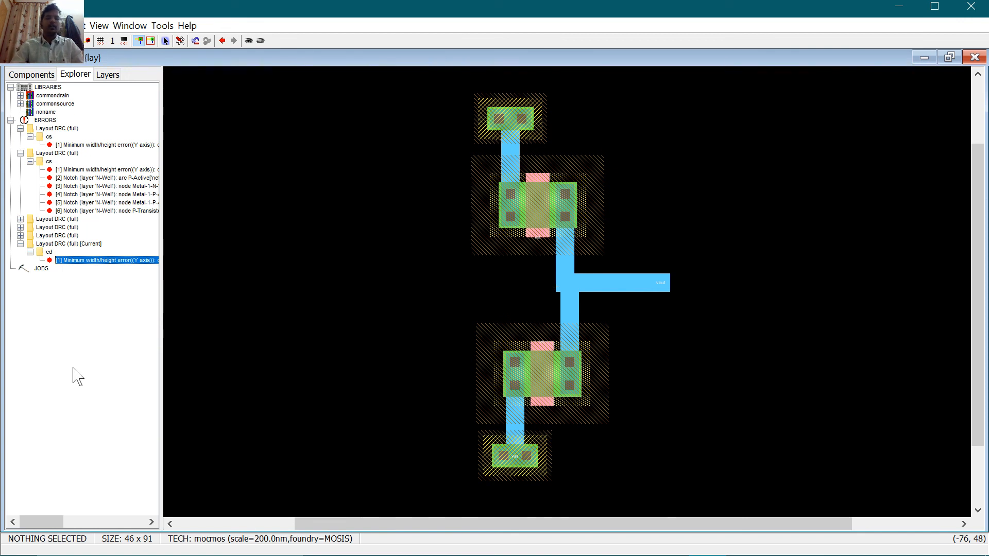